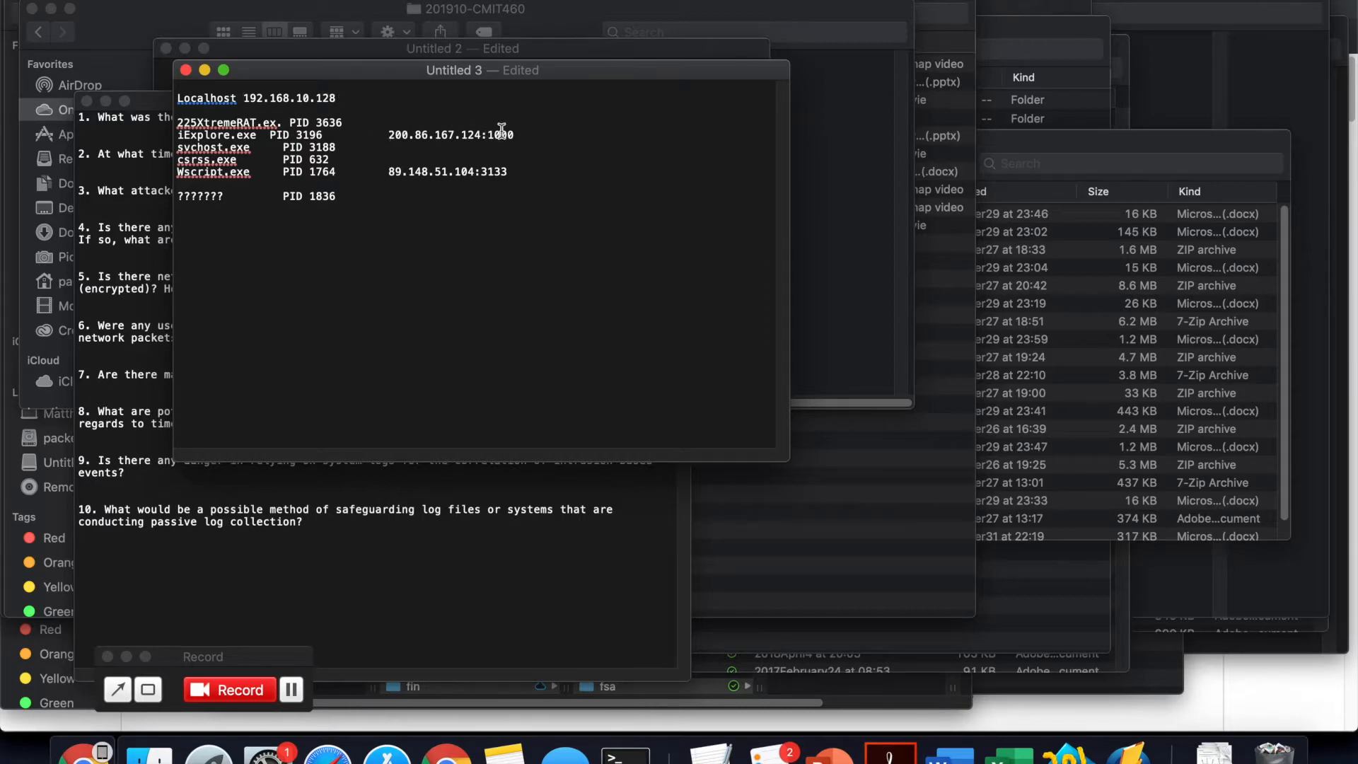
Switch to Wireshark and step through the SYN, retransmission and reset packets of the port 1153 connection attempt to 89.148.51.104
key("ctrl+Right")
key("ctrl+Right")
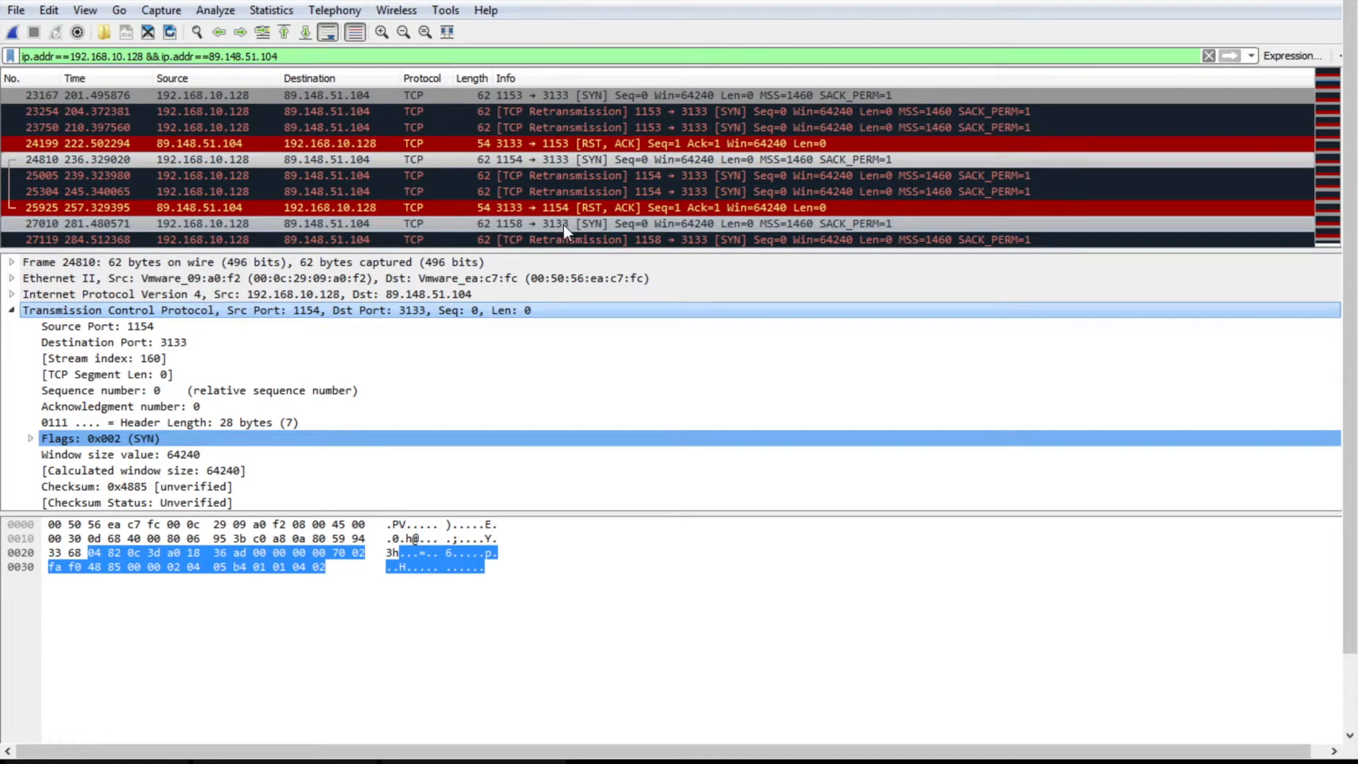
left_click(550, 94)
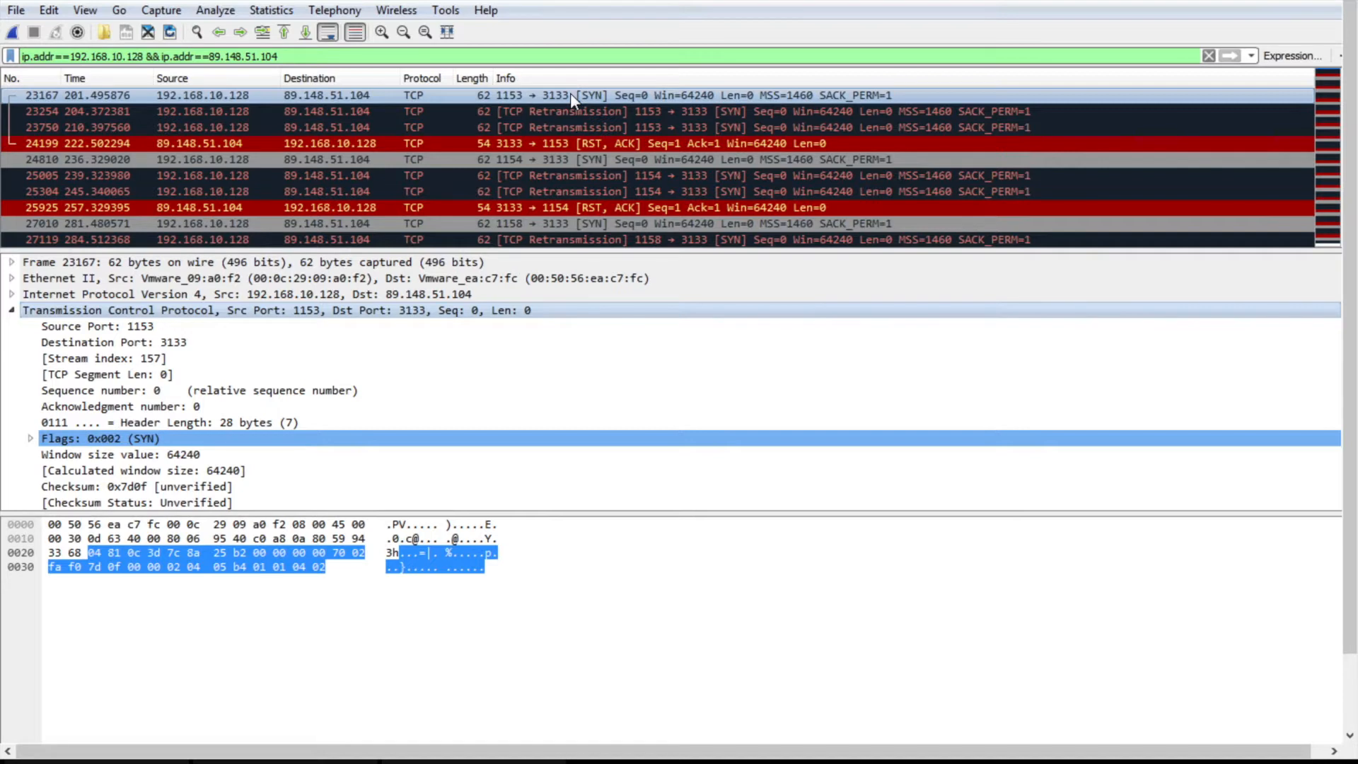
key("Down")
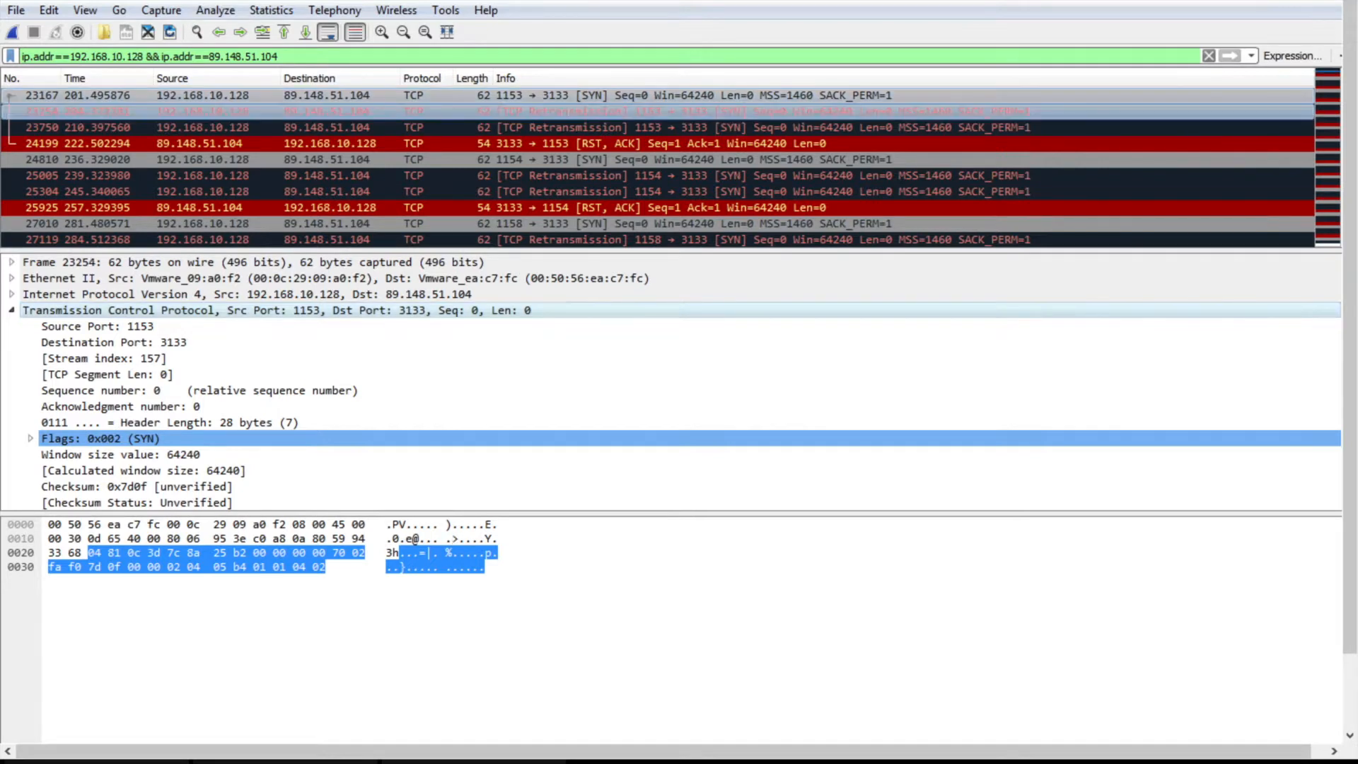
key("Down")
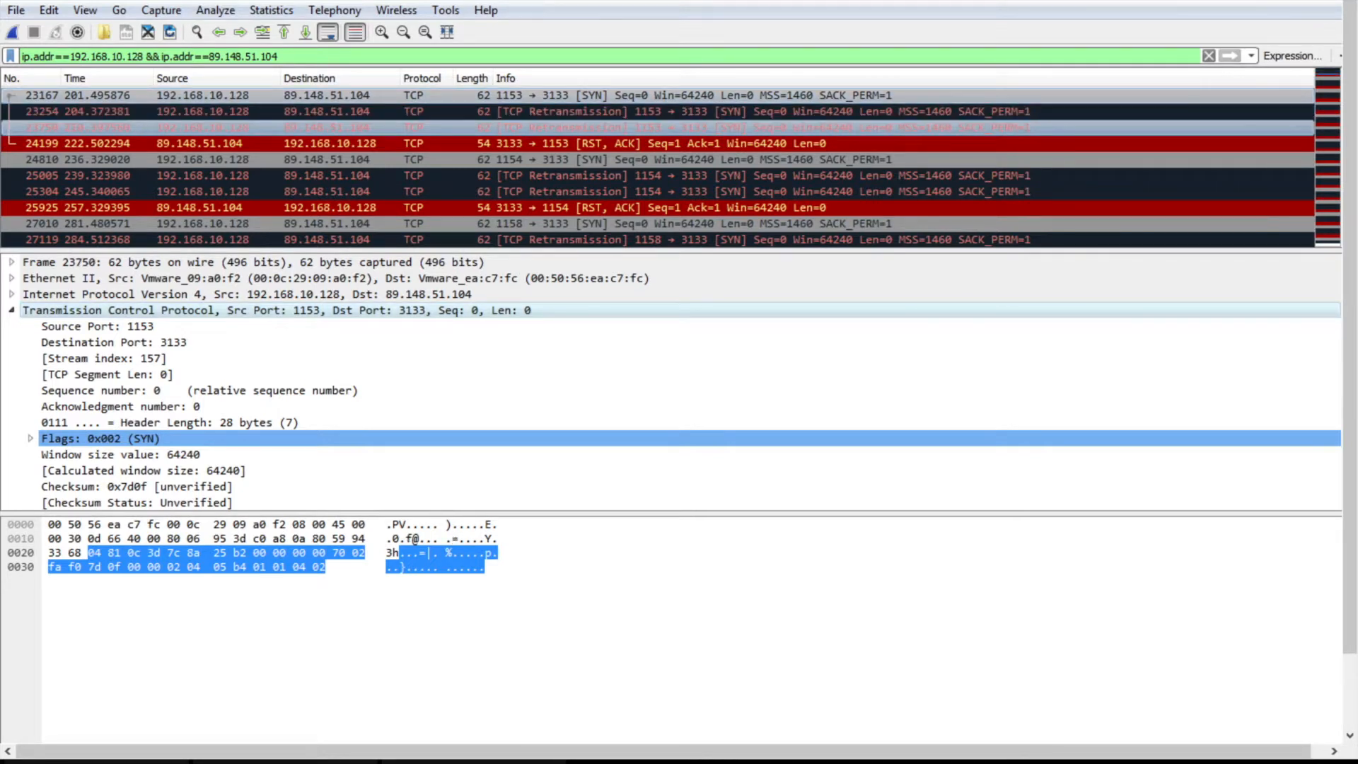
key("Down")
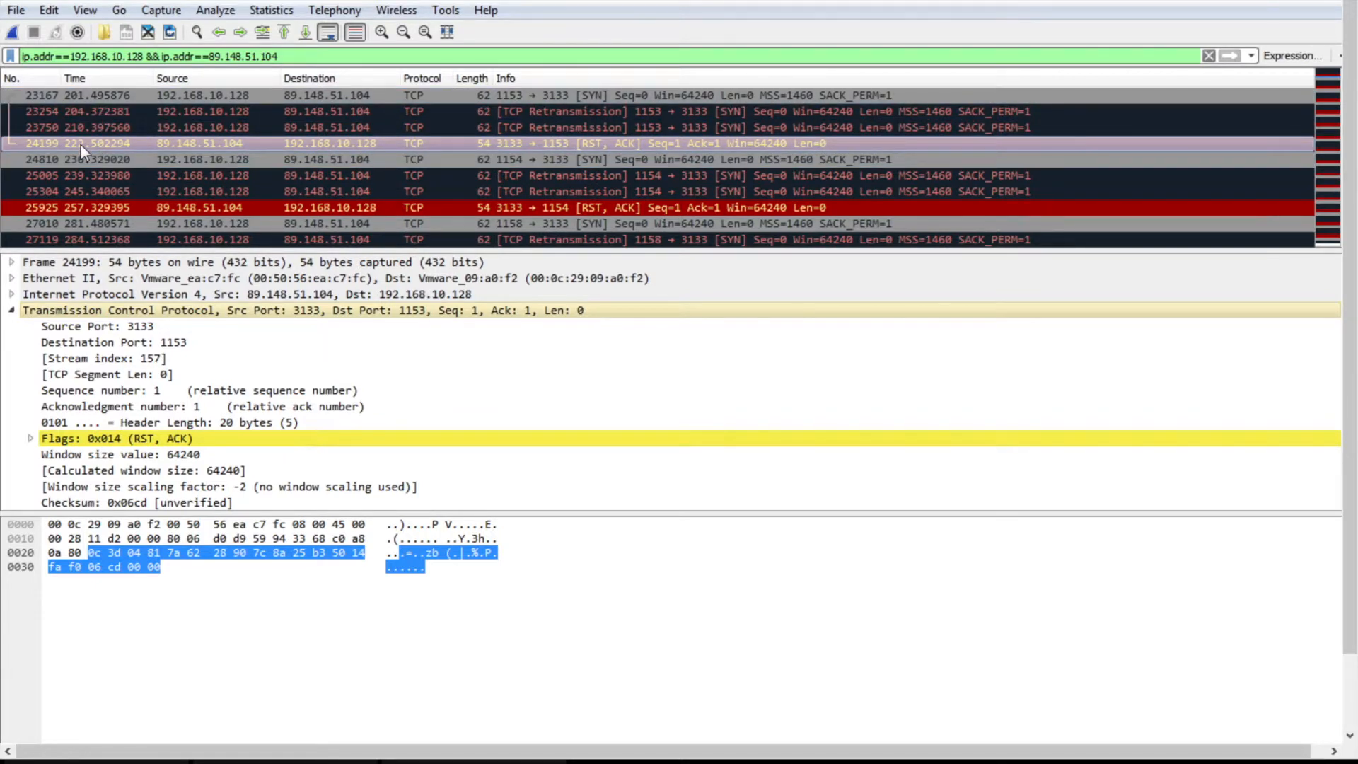
Inspect the following connection attempts to 89.148.51.104 port 3133 from source ports 1154 and 1158
left_click(545, 163)
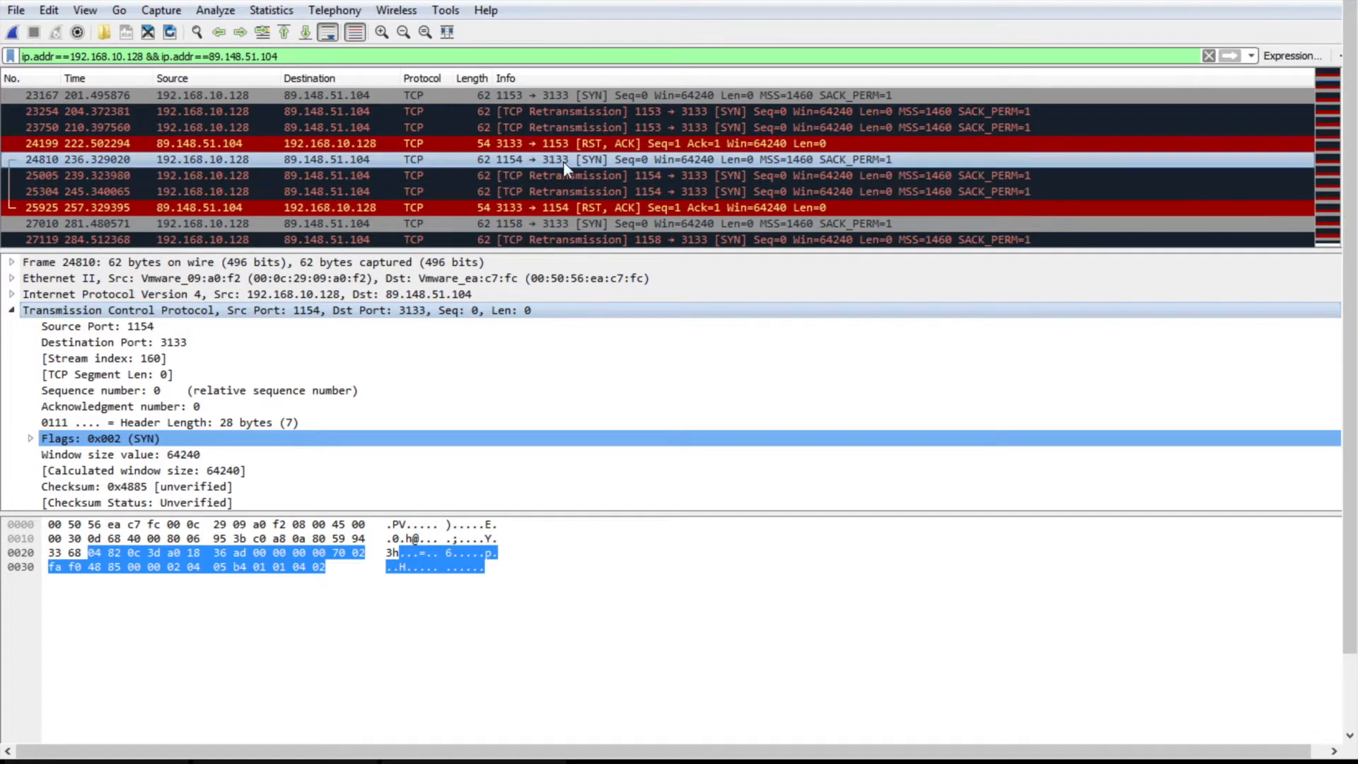
scroll(563, 160, "down", 2)
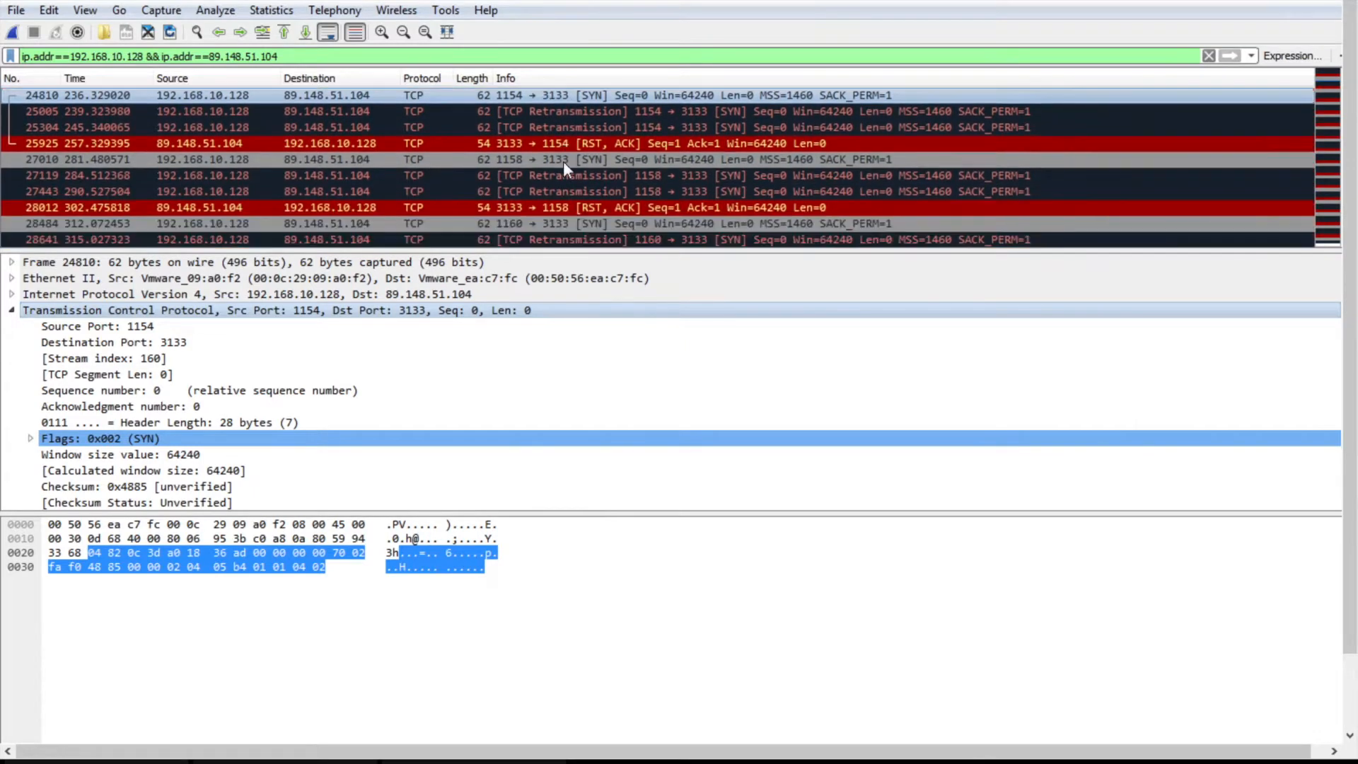
left_click(558, 143)
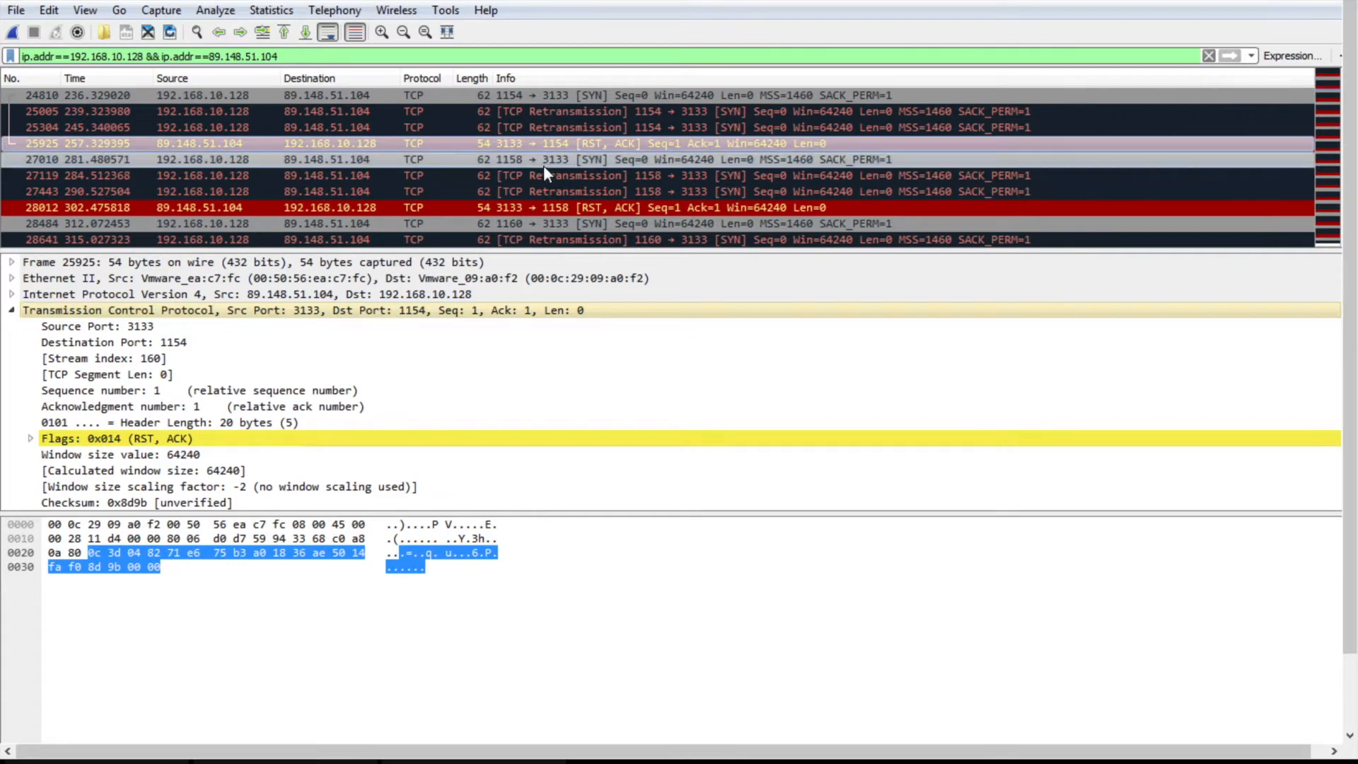
left_click(545, 159)
left_click(546, 174)
left_click(545, 189)
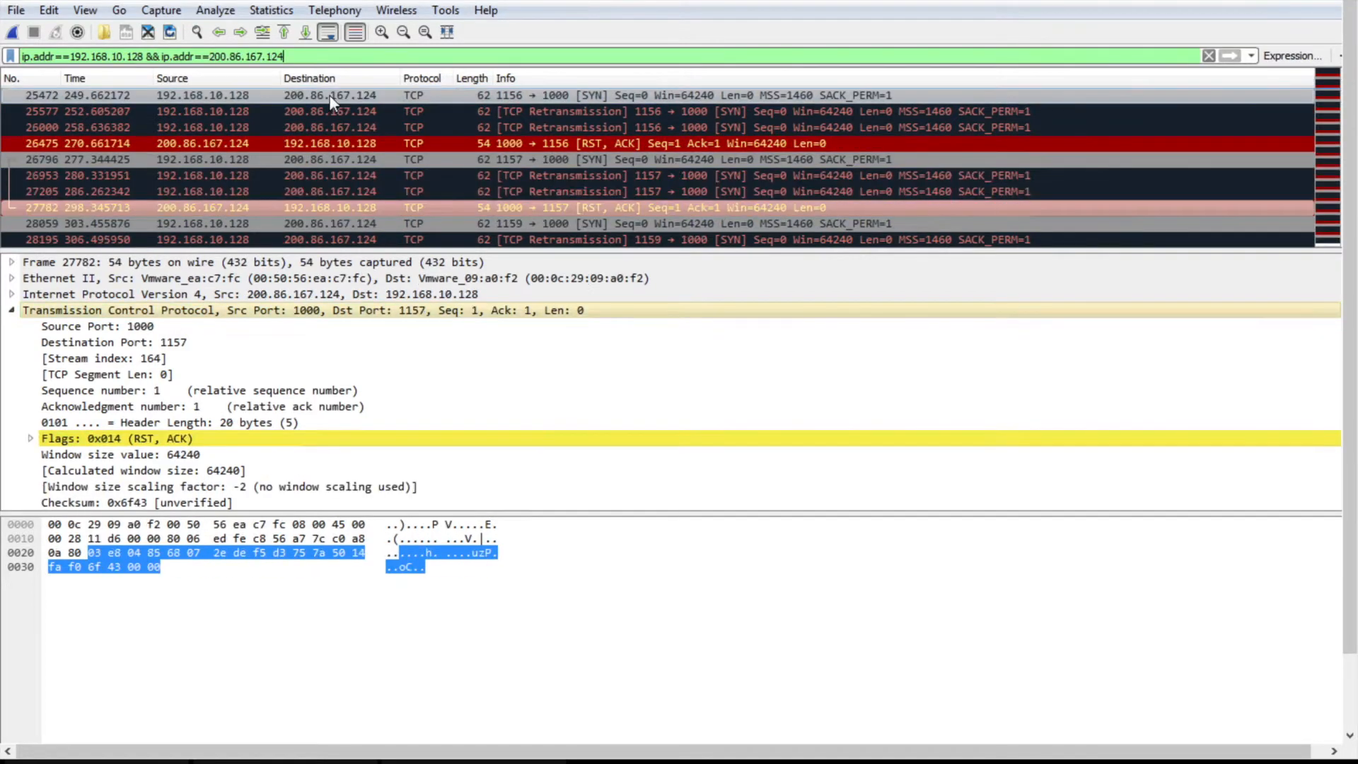
Select the first SYN packet sent to 200.86.167.124 and check its remote address and port against the text notes
left_click(329, 95)
key("ctrl+Left")
key("ctrl+Left")
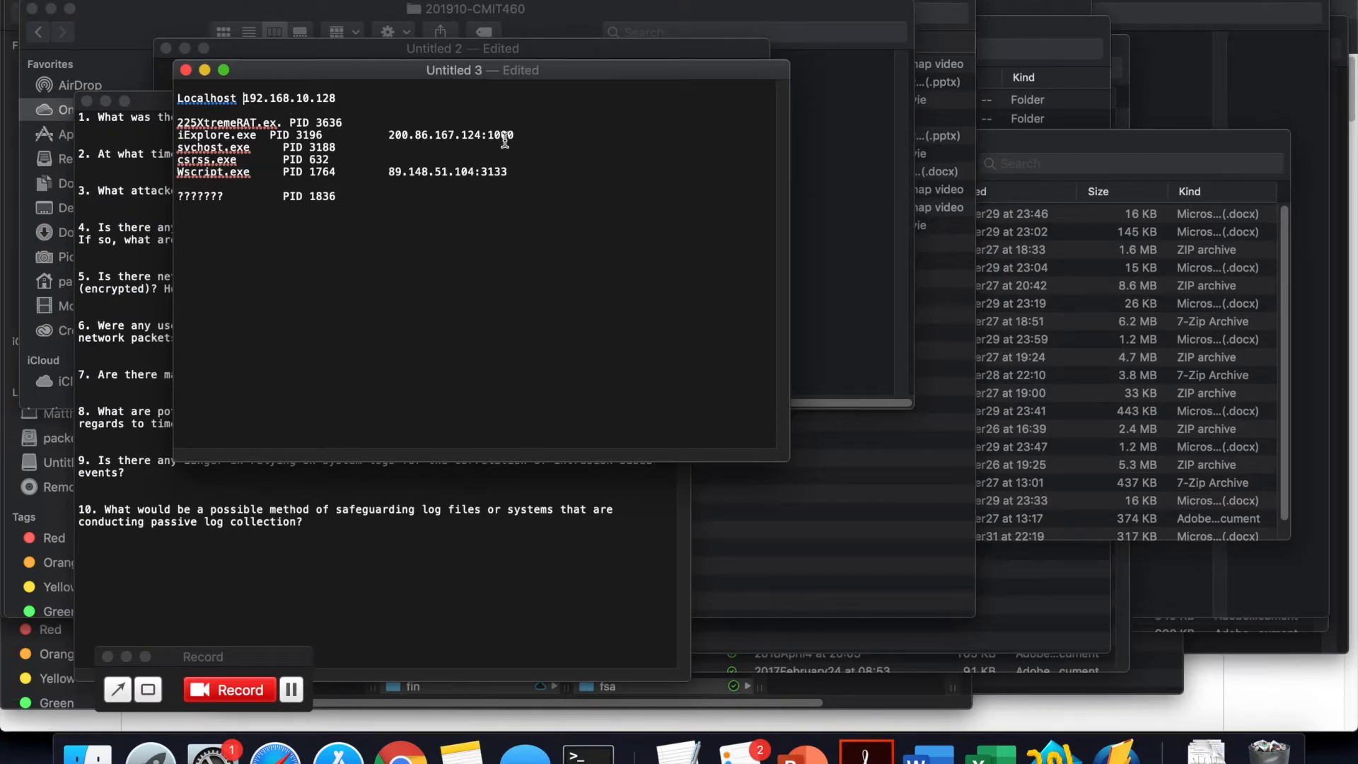
key("ctrl+Right")
key("ctrl+Right")
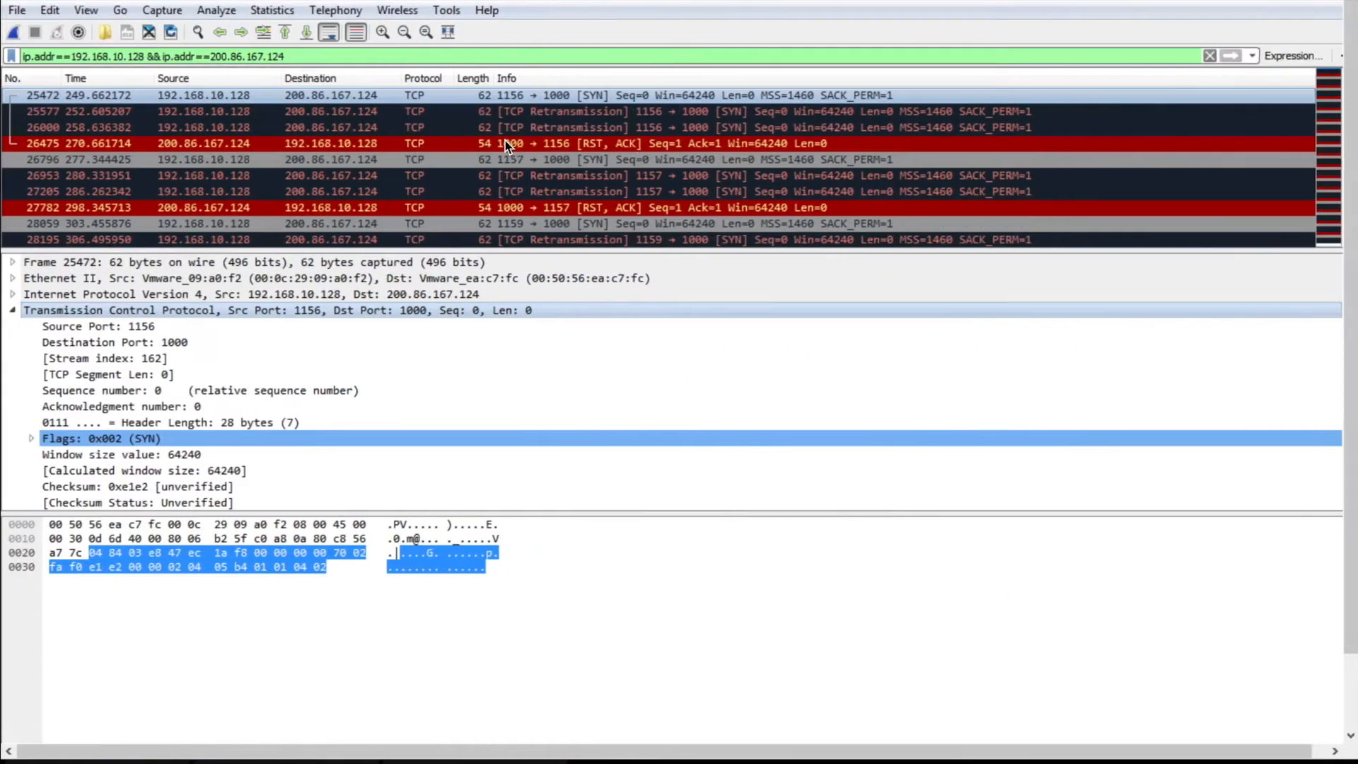
Examine the retransmissions and reset of the port 1156 attempt to 200.86.167.124, continuing to the last filtered packets
left_click(558, 109)
left_click(556, 126)
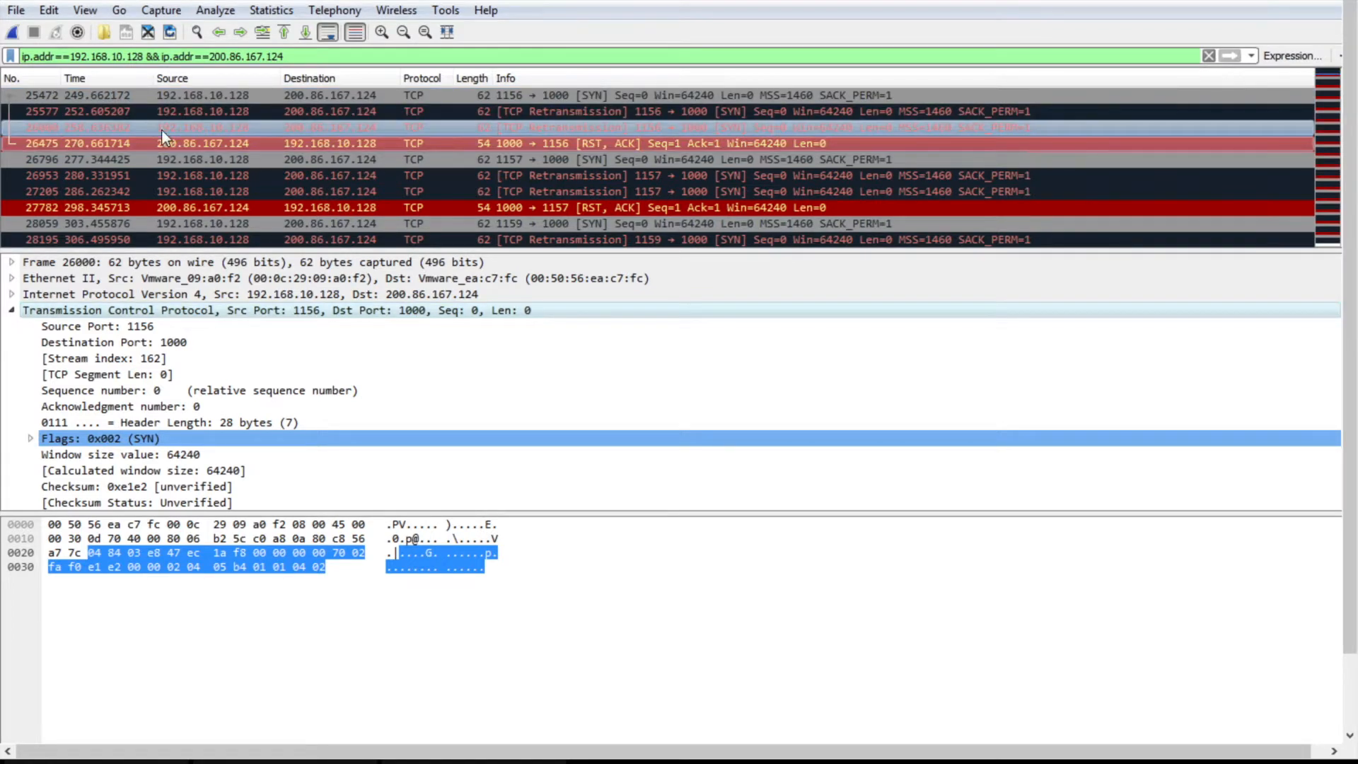
left_click(557, 144)
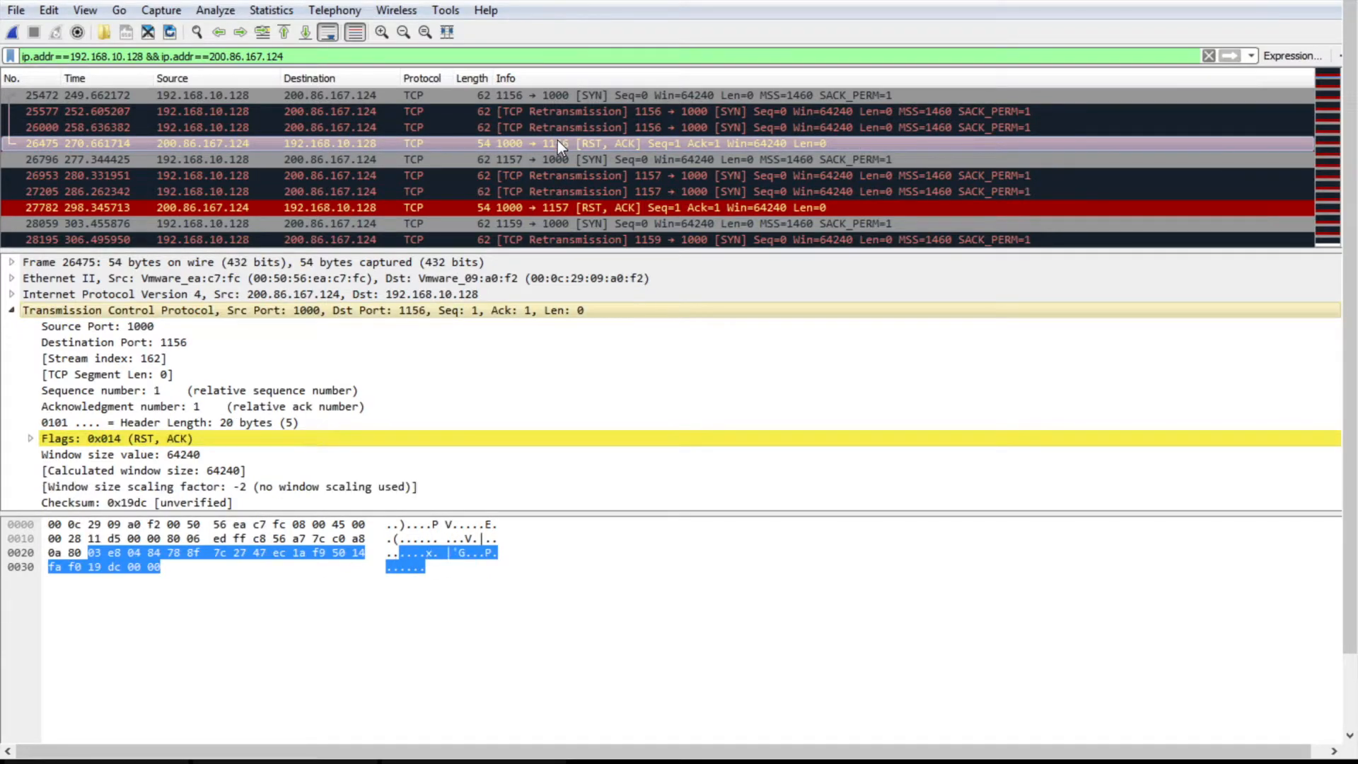
scroll(558, 140, "down", 15)
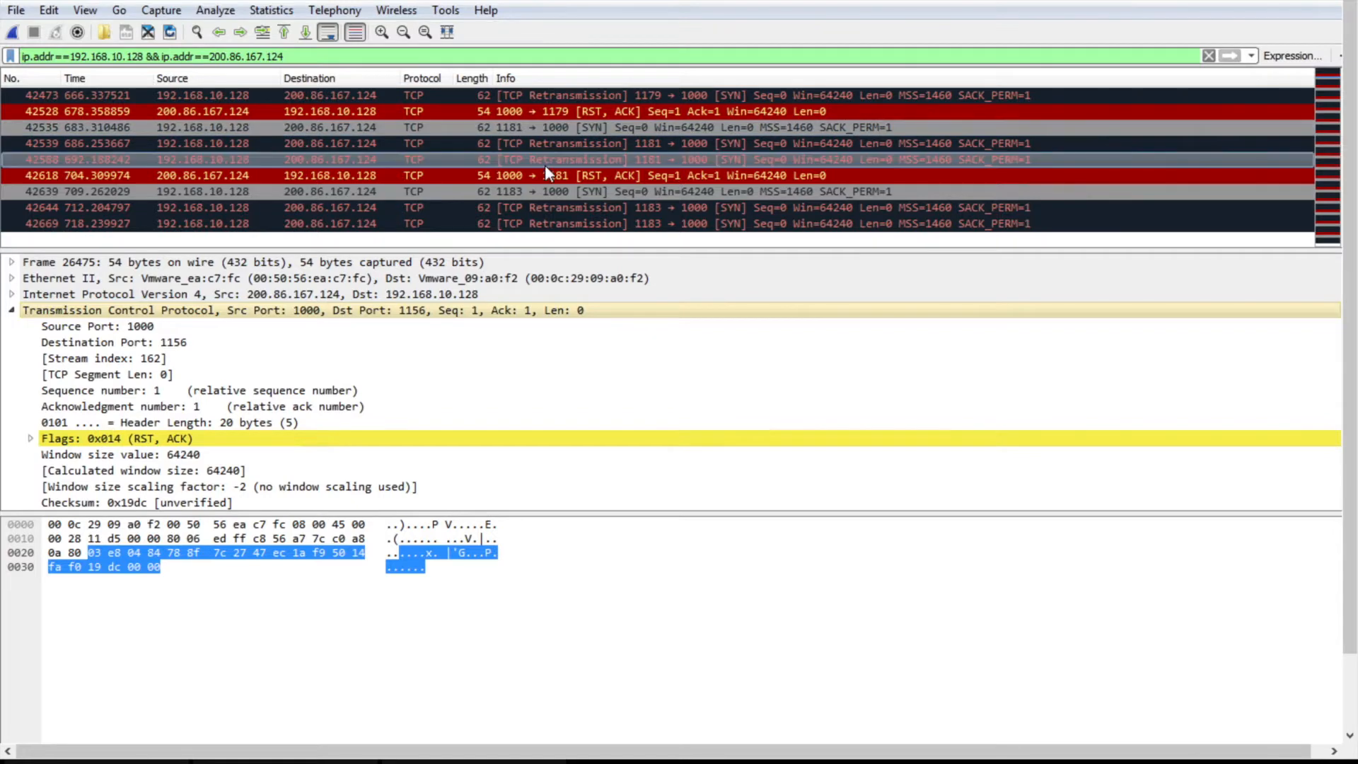
Clear the IP address display filter to list all packets of the capture
key("ctrl+Left")
key("ctrl+Left")
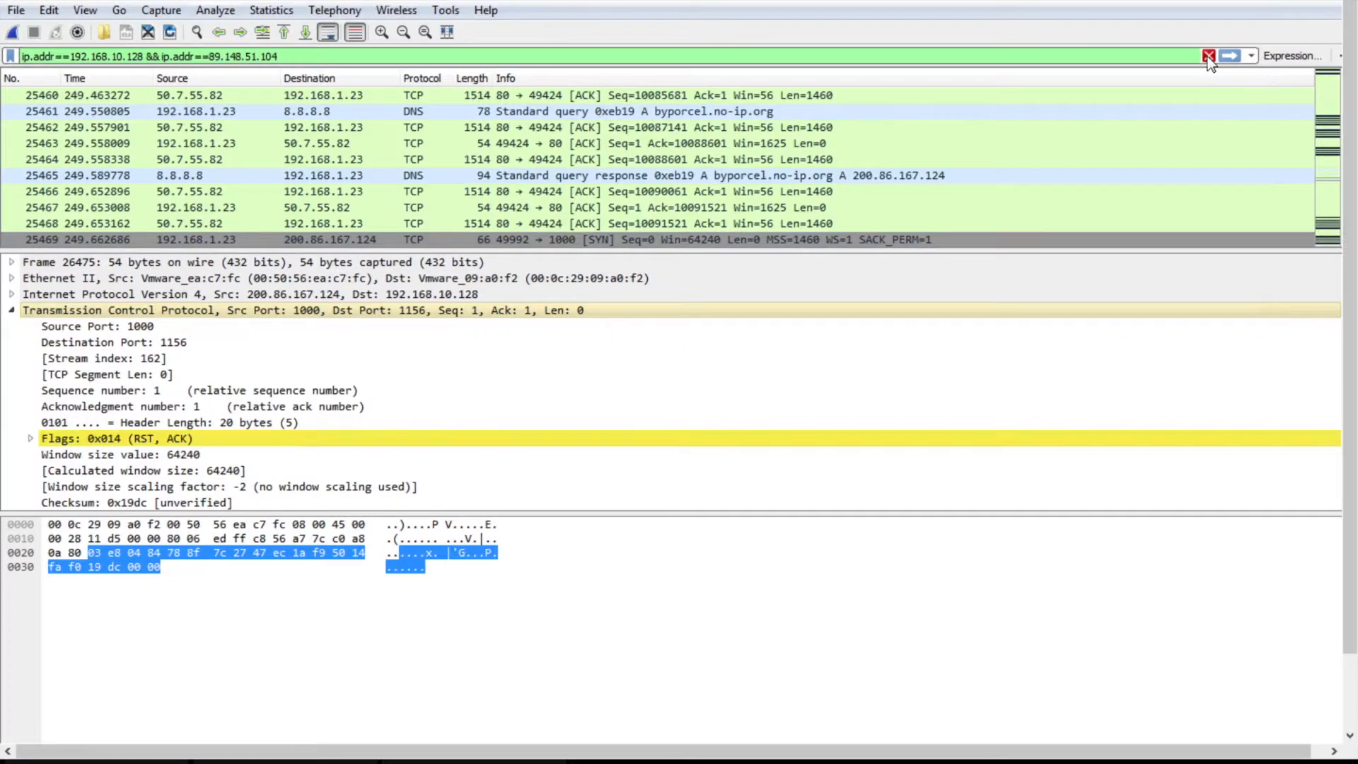
left_click(1209, 56)
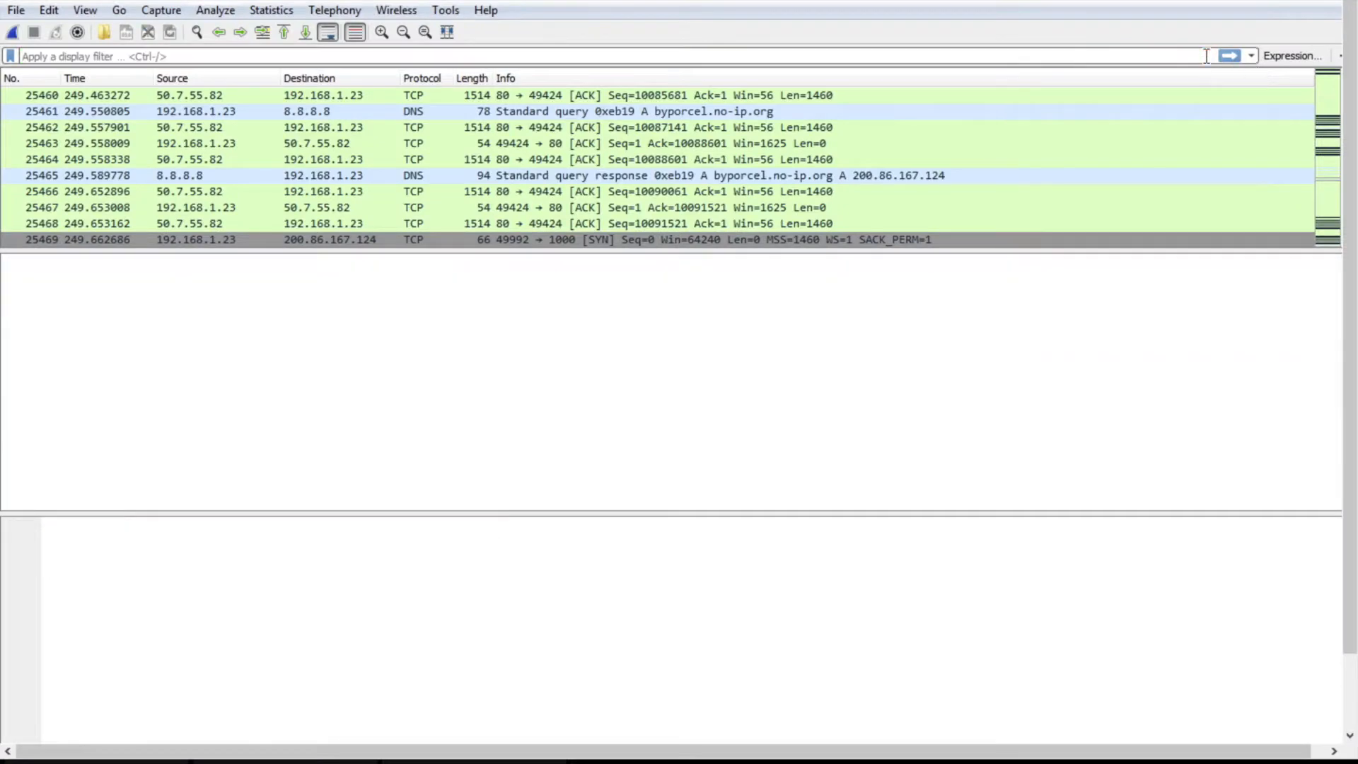
left_click(498, 154)
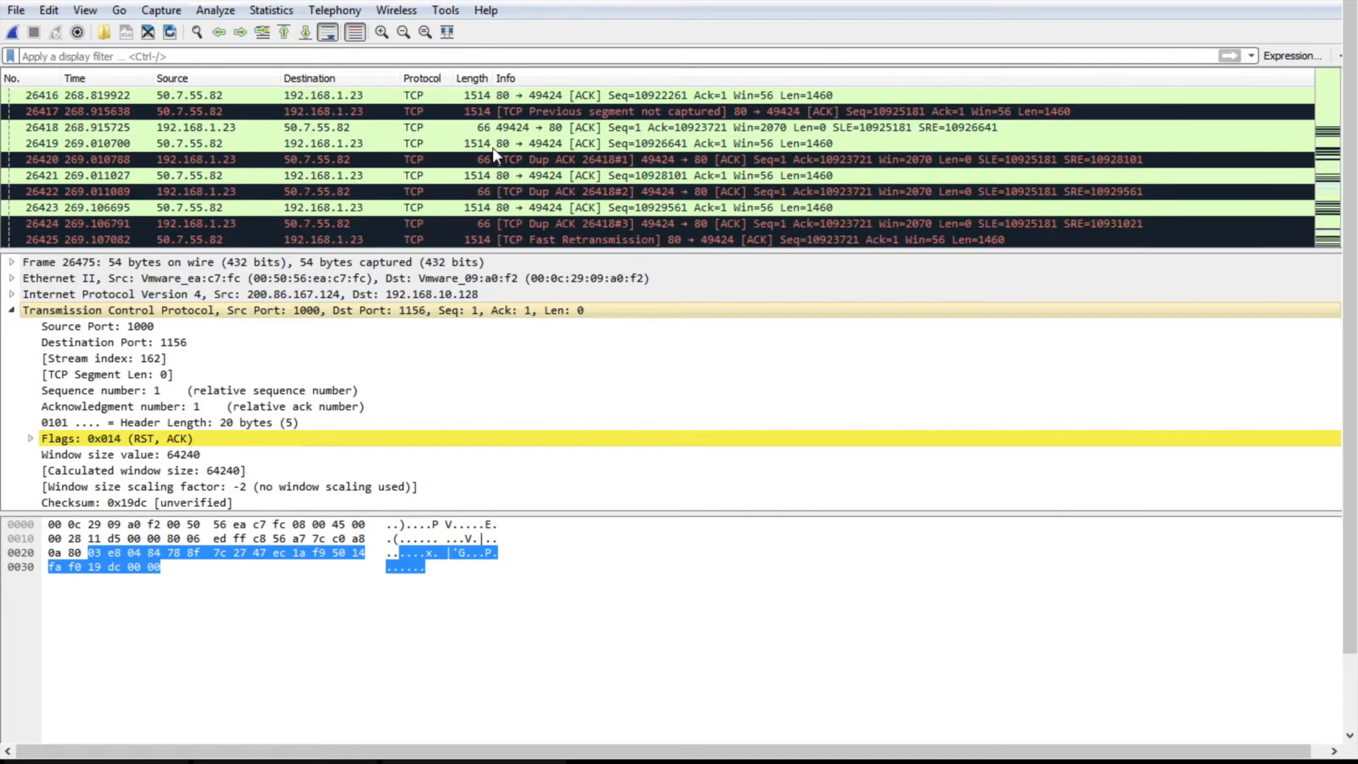
Open the capture's conversation statistics and sort the TCP conversations by Address A in descending order
left_click(276, 12)
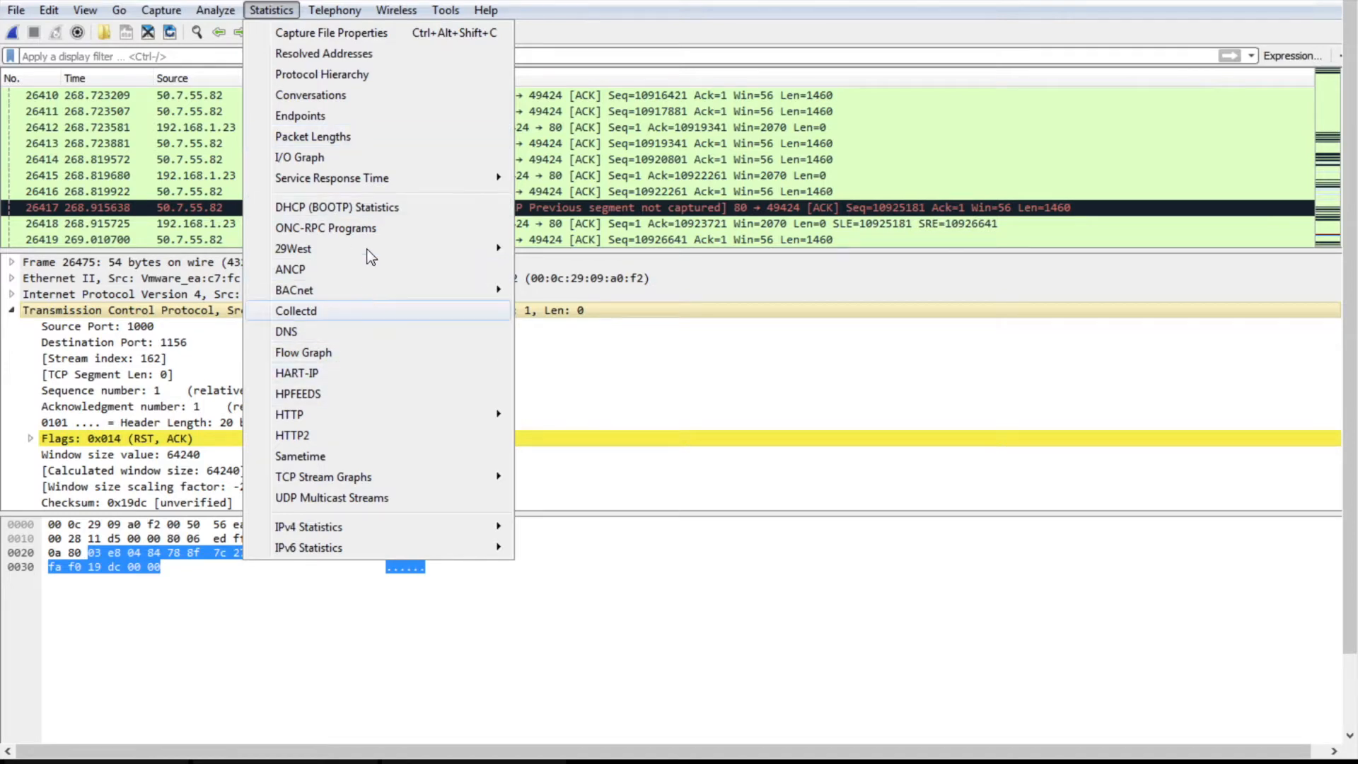
left_click(353, 96)
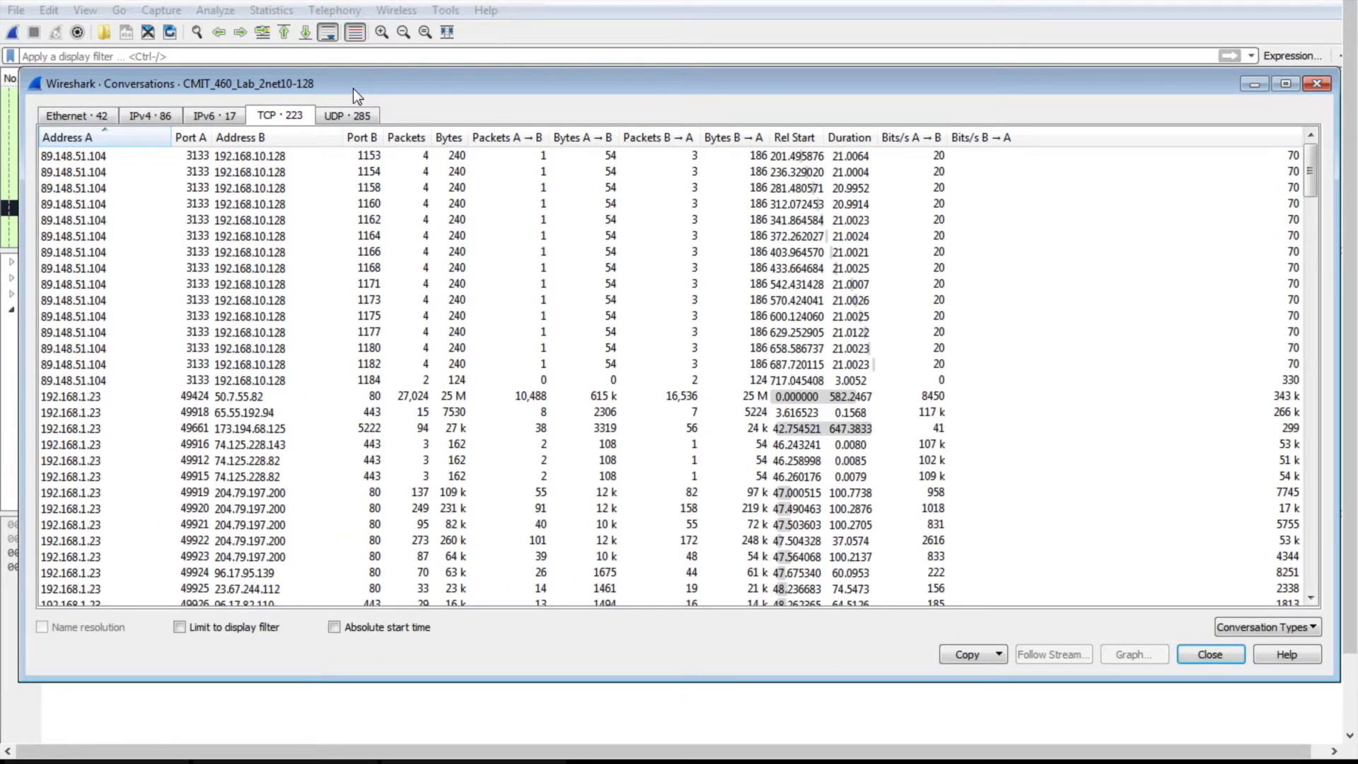
left_click(264, 159)
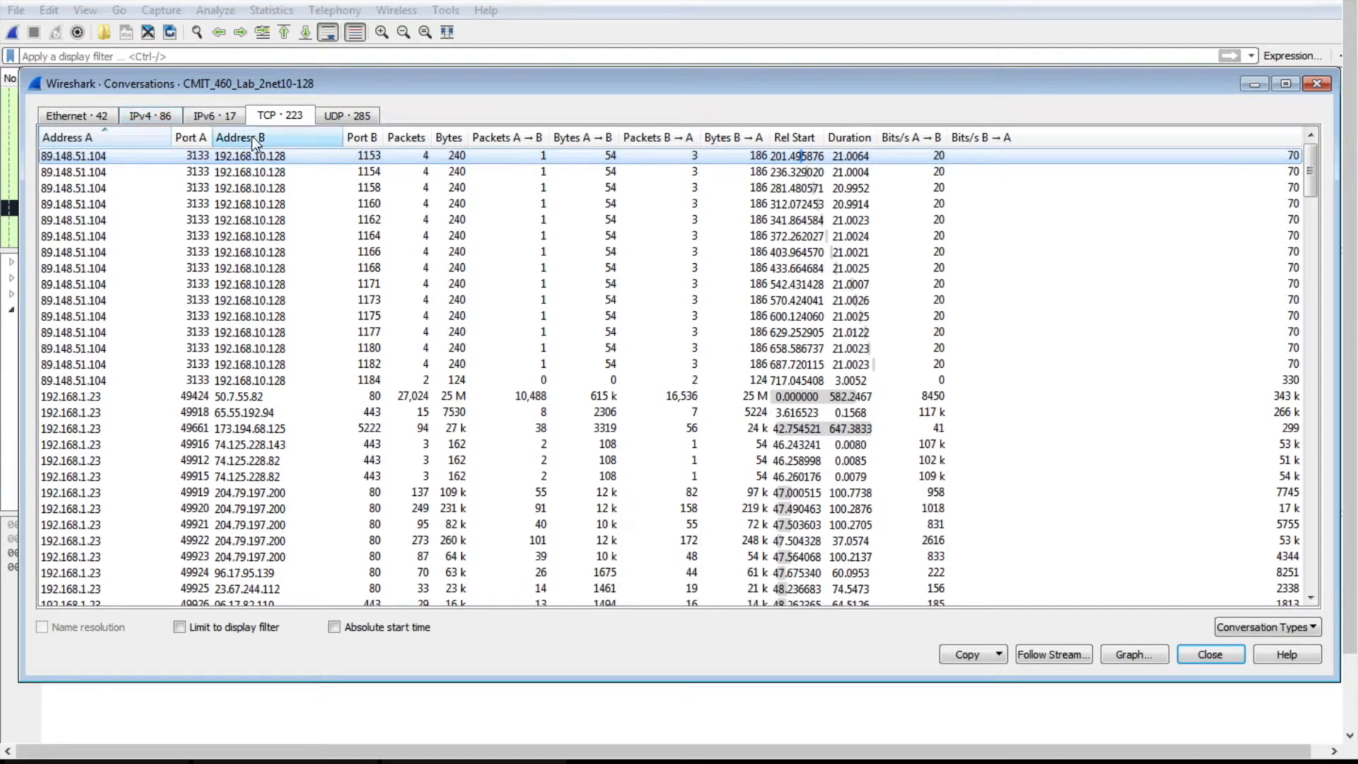
left_click(120, 139)
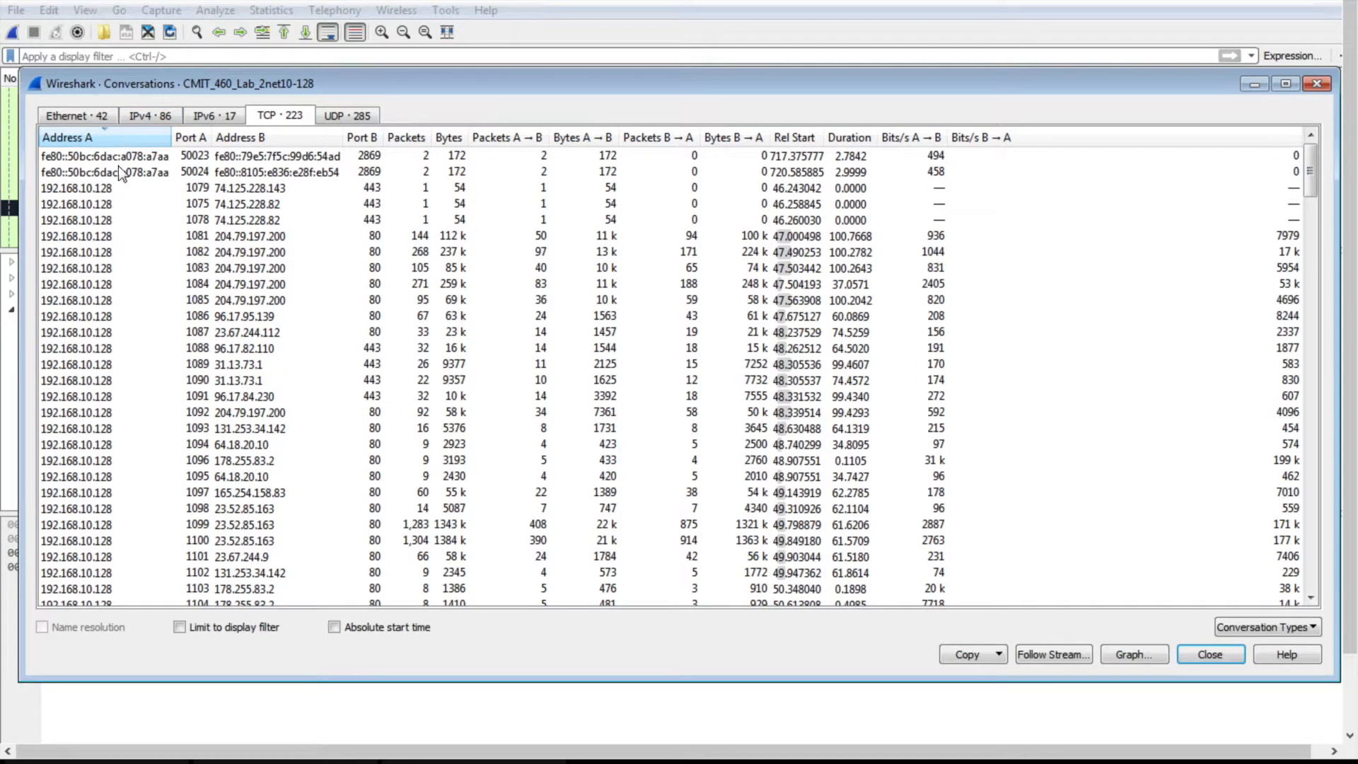
Review the Ethernet and IPv4 conversation lists and return to the TCP conversations
left_click(91, 115)
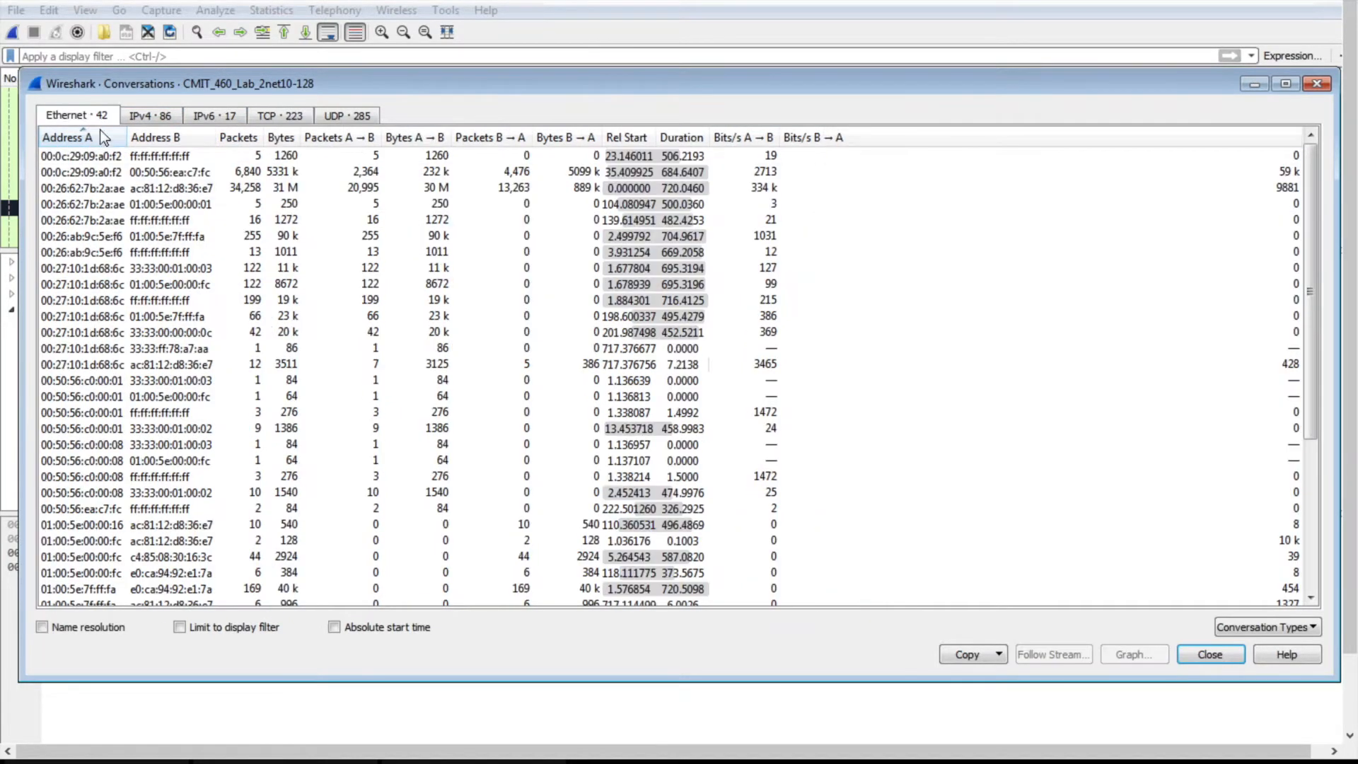
left_click(147, 116)
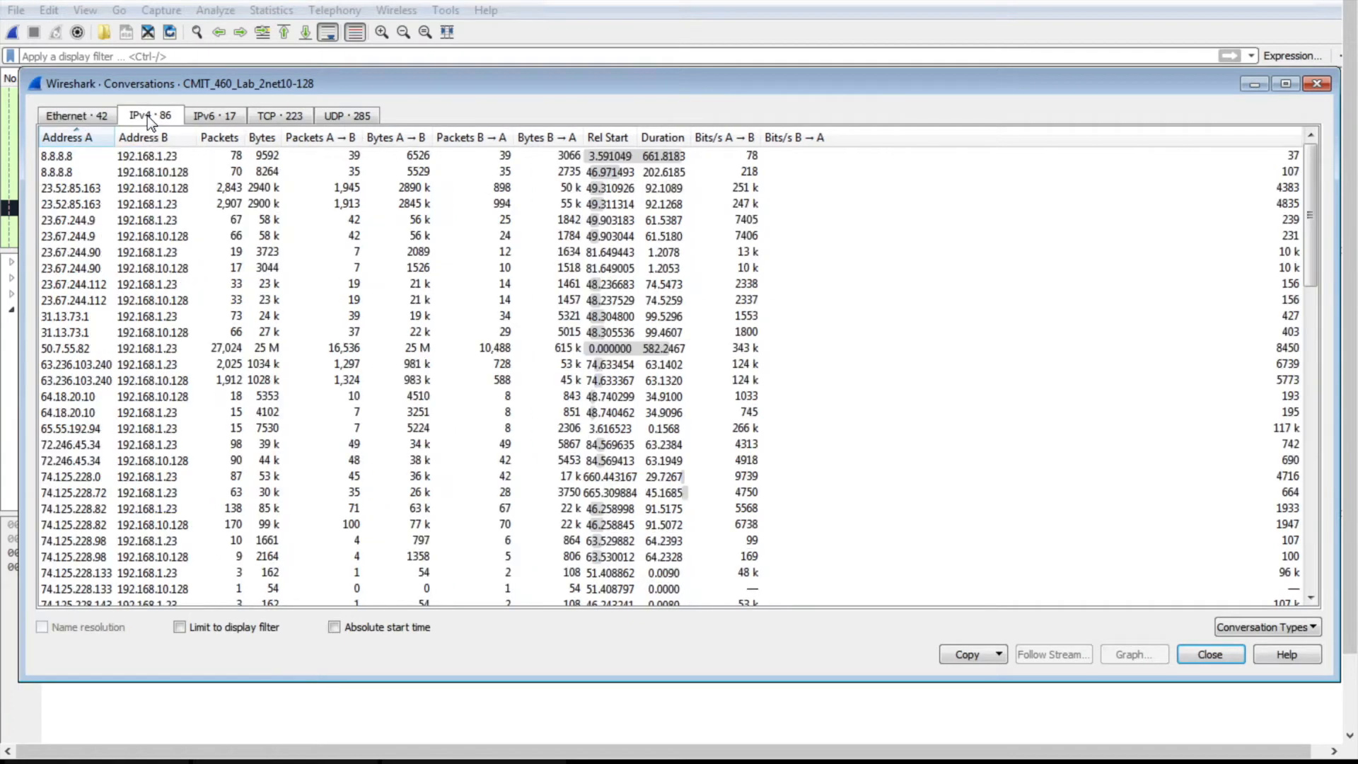
left_click(289, 120)
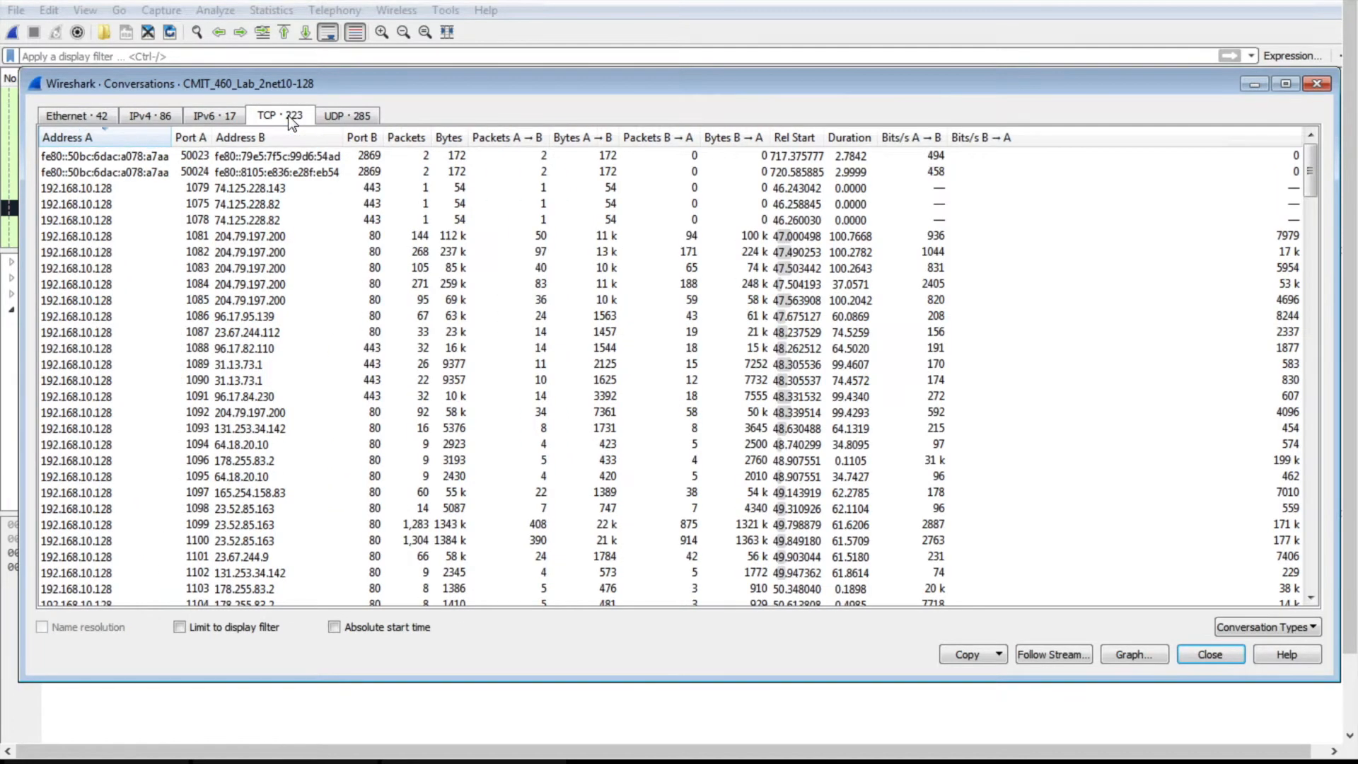
Look through the UDP conversations, including those of 192.168.10.128 with 8.8.8.8 on port 53, and close the Conversations window
left_click(352, 119)
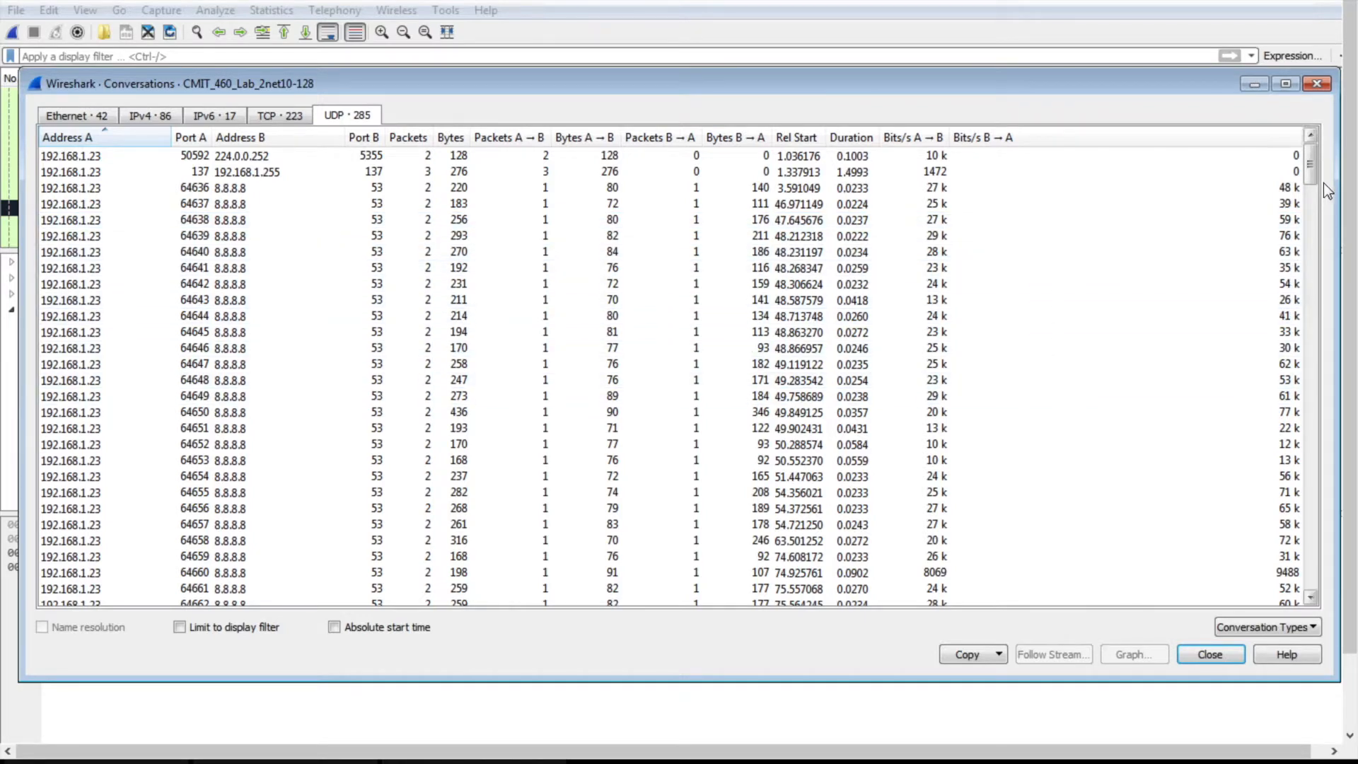
left_click_drag(1310, 177, 1319, 396)
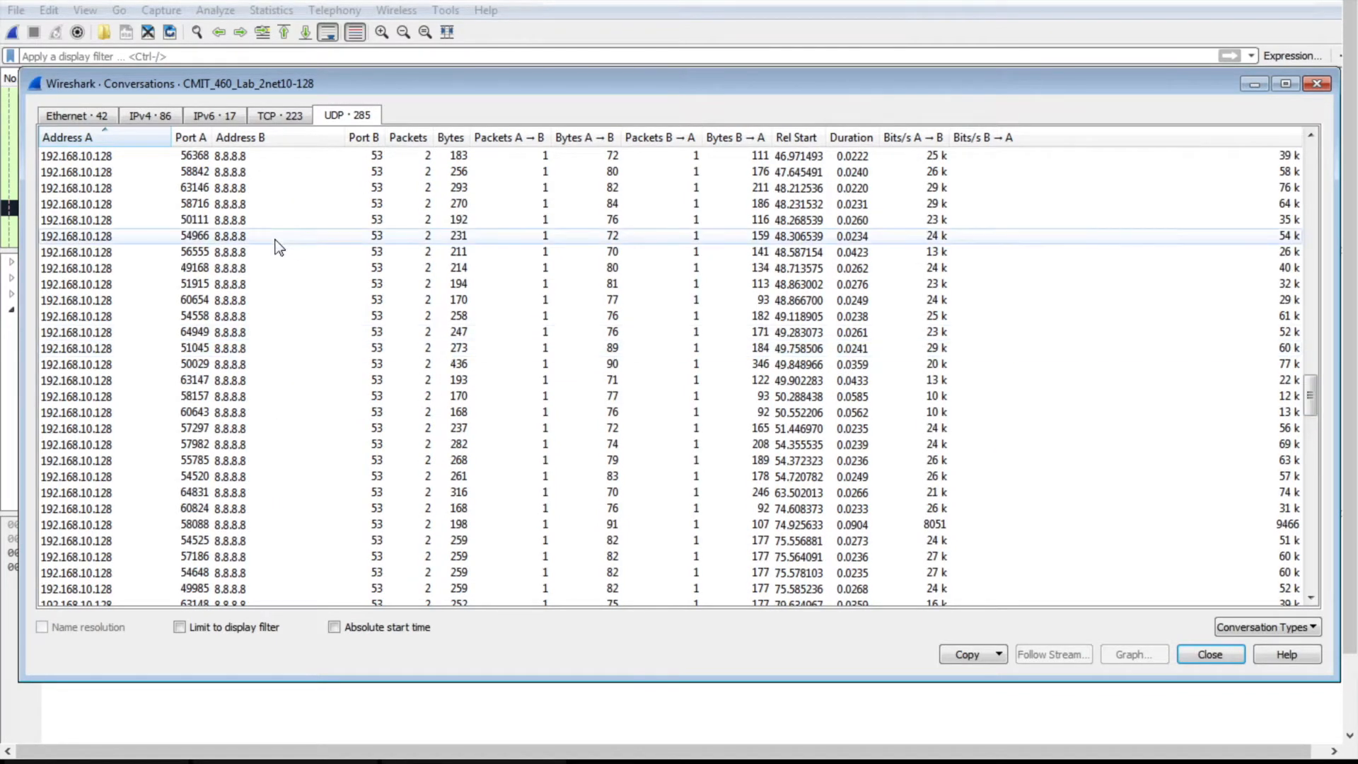
left_click(282, 205)
scroll(282, 206, "up", 1)
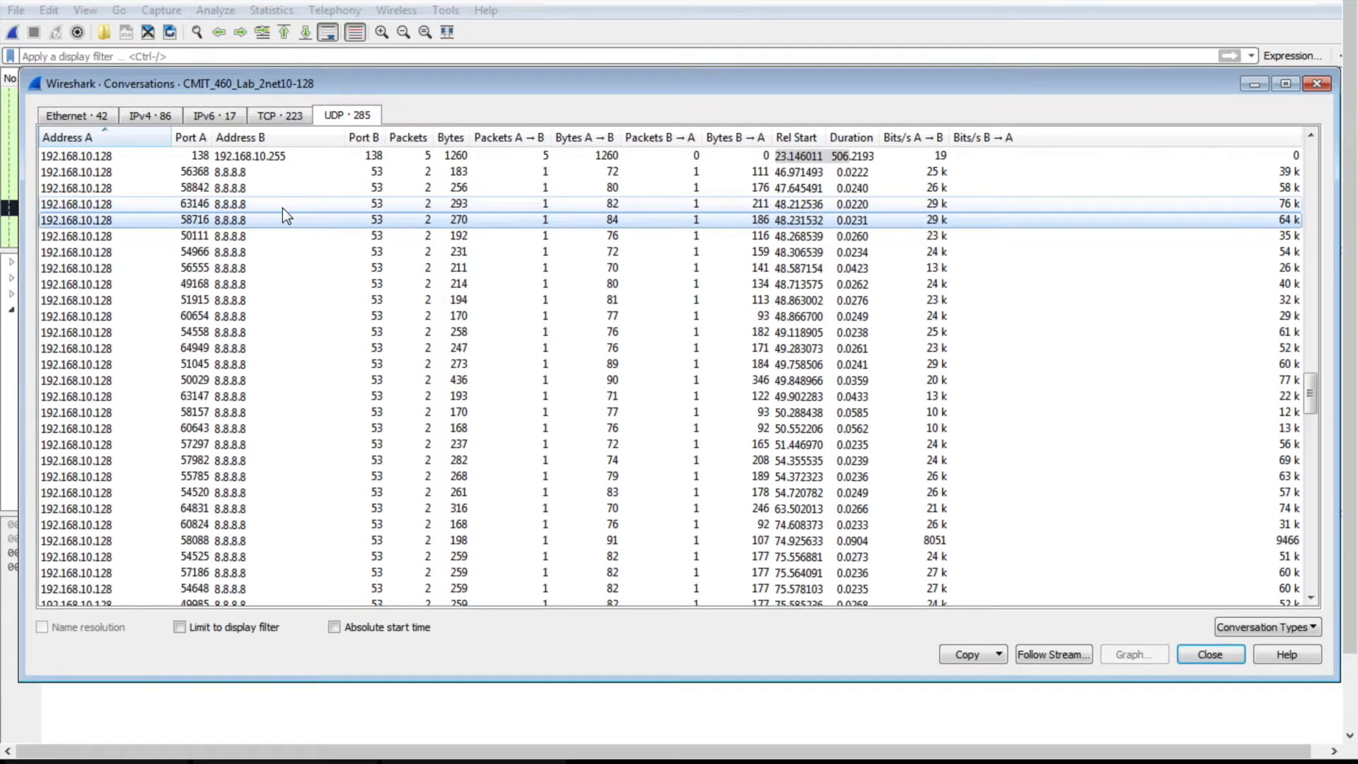
scroll(283, 206, "down", 20)
scroll(283, 206, "up", 20)
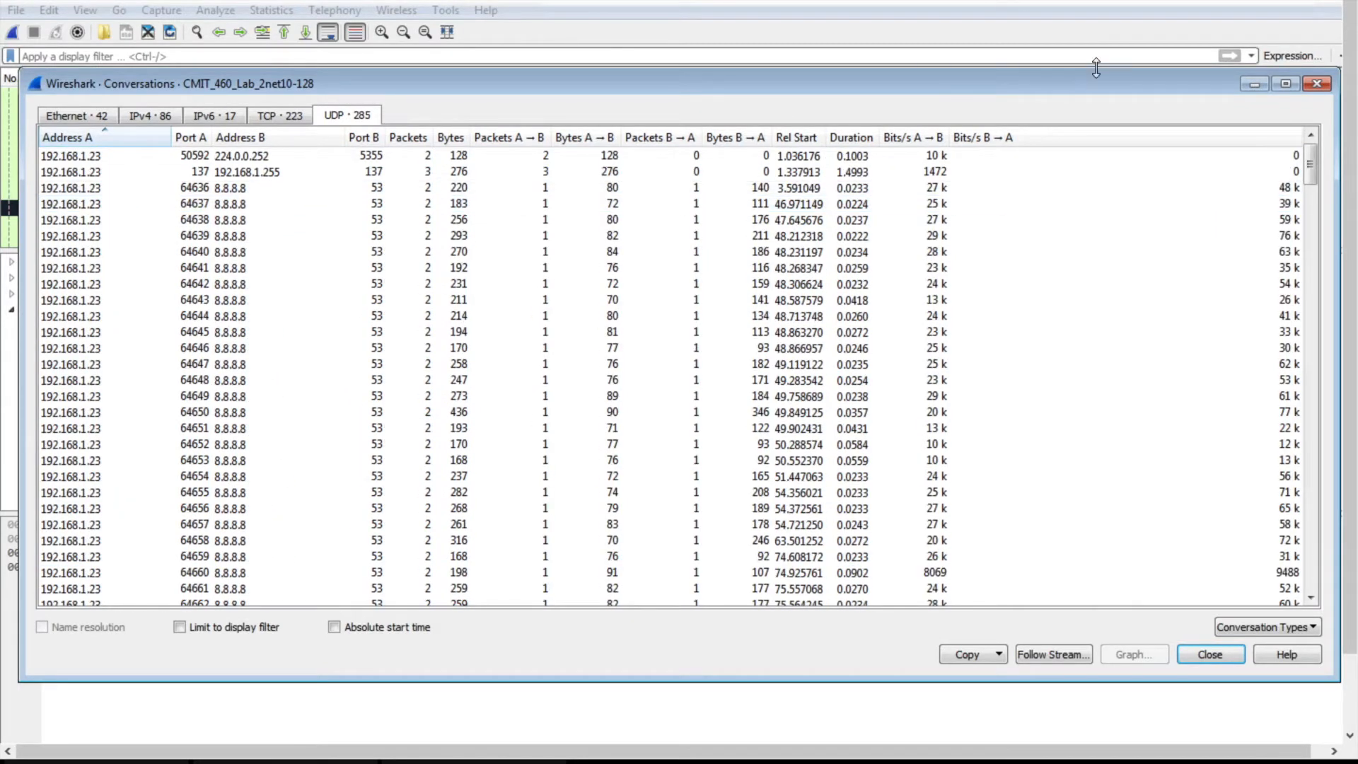
left_click(1317, 84)
left_click(340, 56)
type("NDS")
key("BackSpace")
key("BackSpace")
key("BackSpace")
type("DNS")
key("Return")
key("BackSpace")
key("BackSpace")
key("BackSpace")
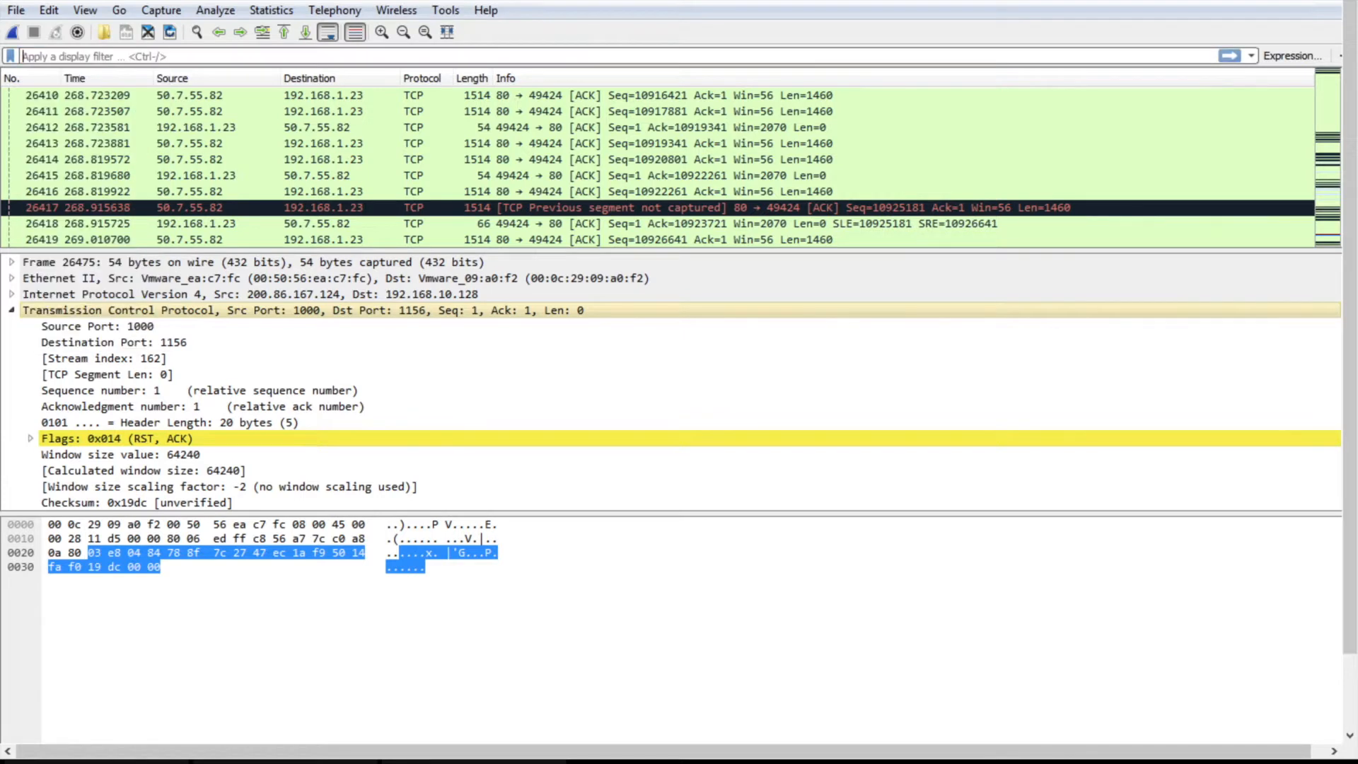
Enter the display filter condition udp.port==53 and begin an ip.addr== condition starting with 192.168
type("ud")
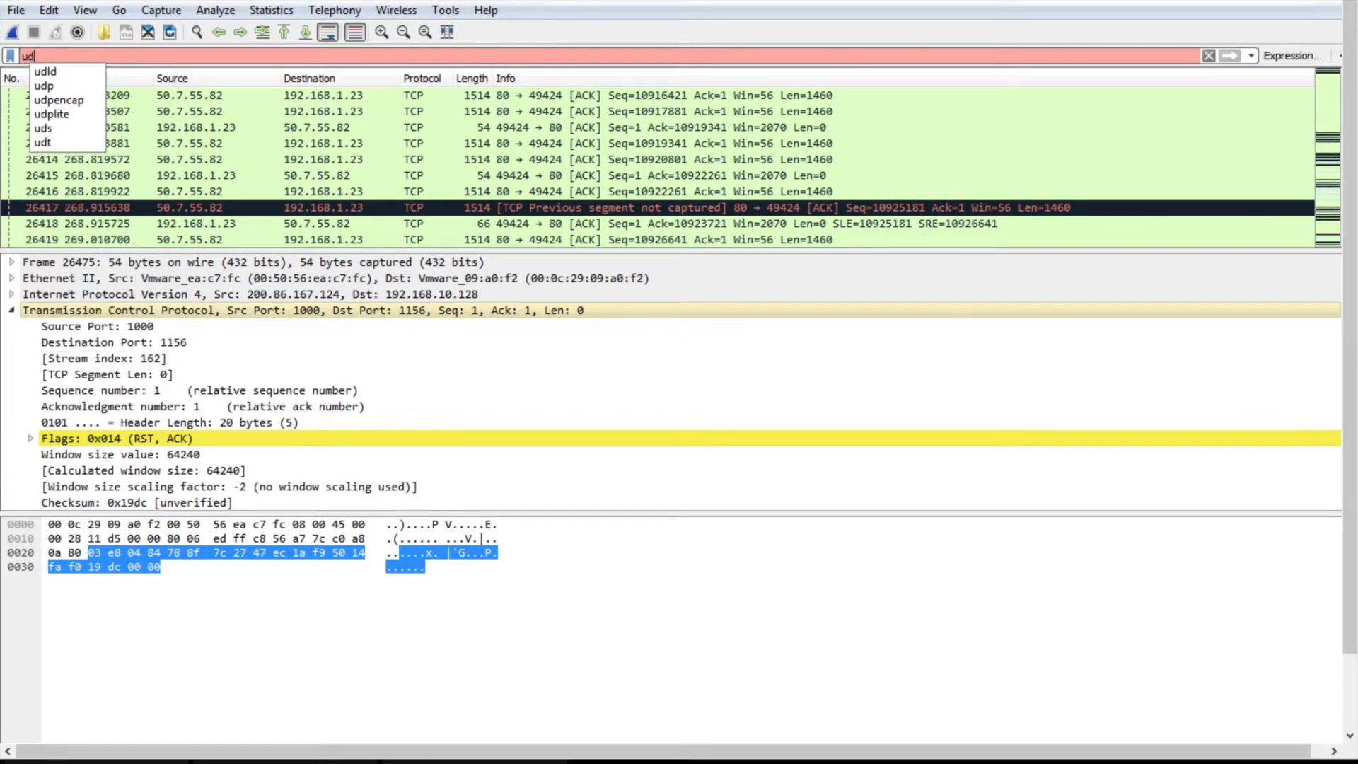
type("p")
key("BackSpace")
key("BackSpace")
key("BackSpace")
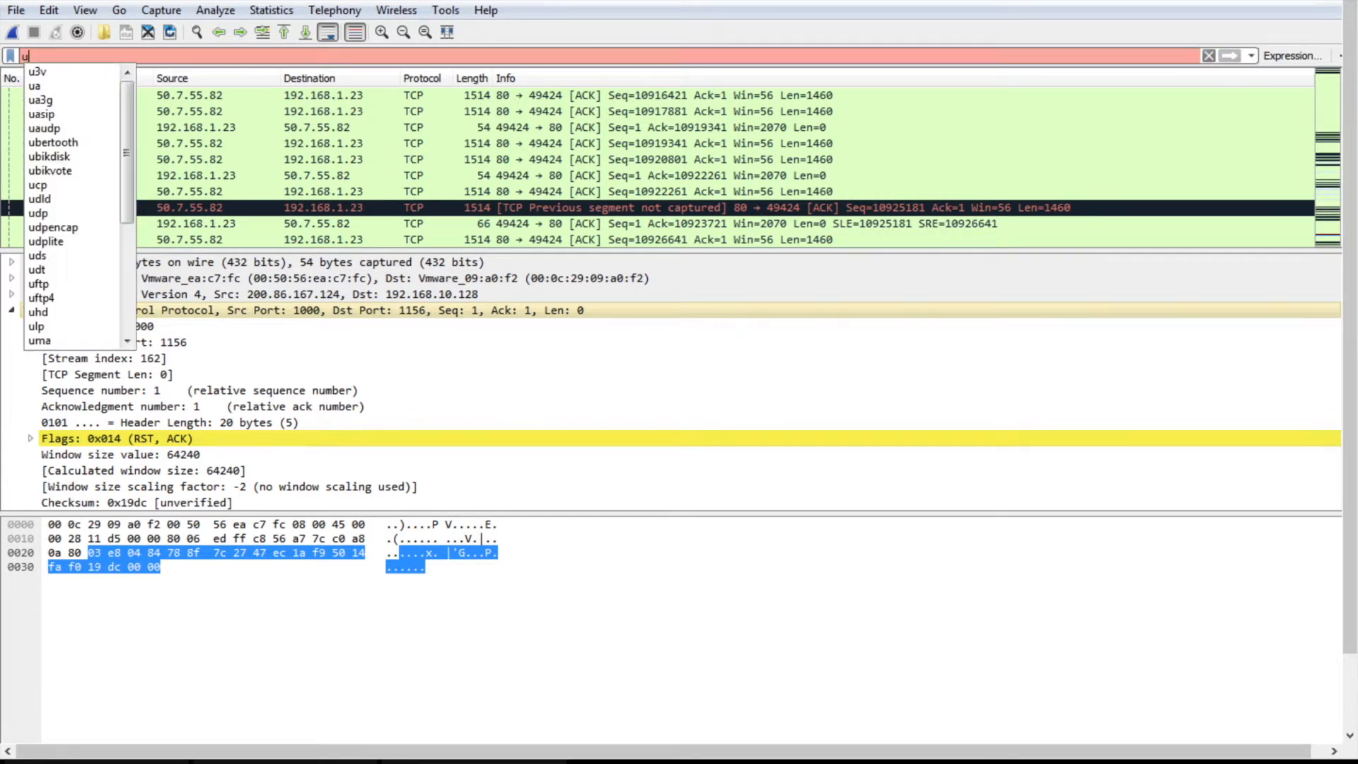
type("udp.pot")
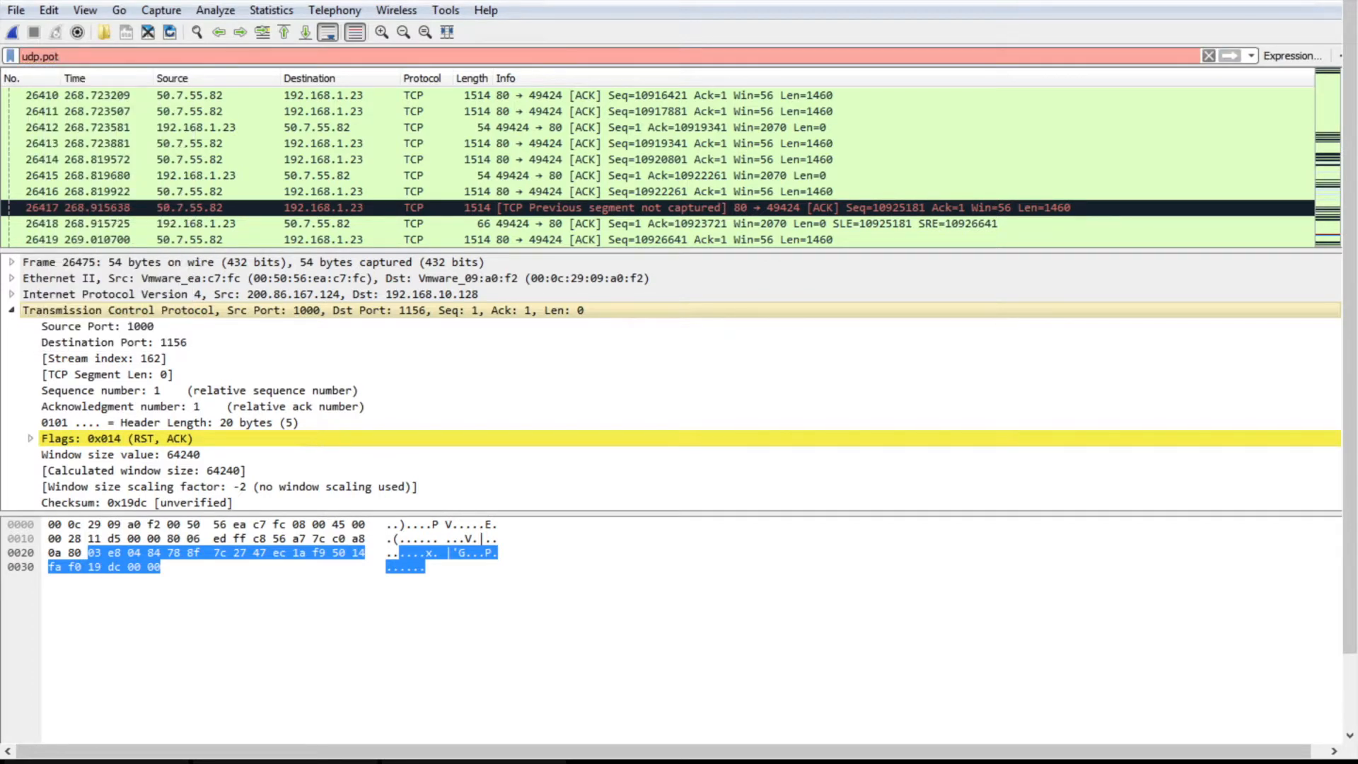
key("BackSpace")
type("r")
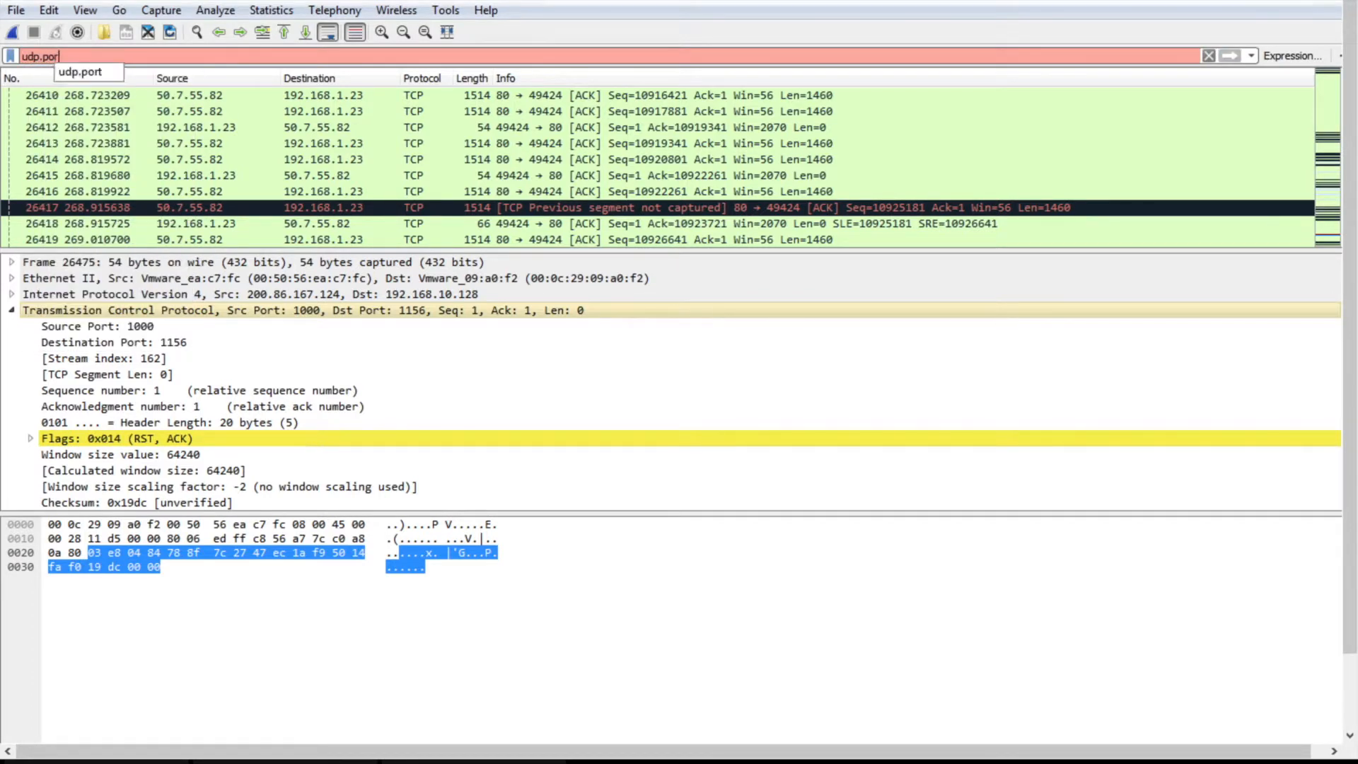
type("t==53 a")
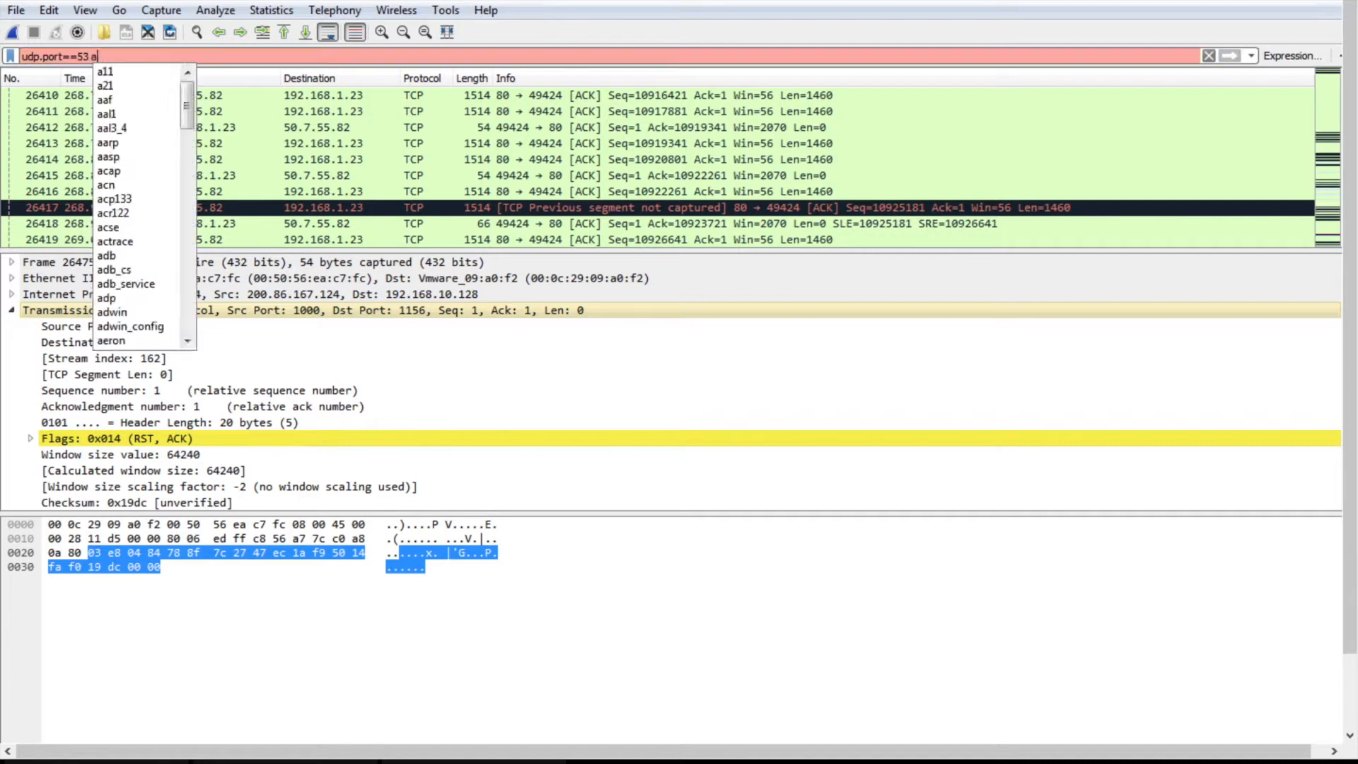
type("nd ip.addr")
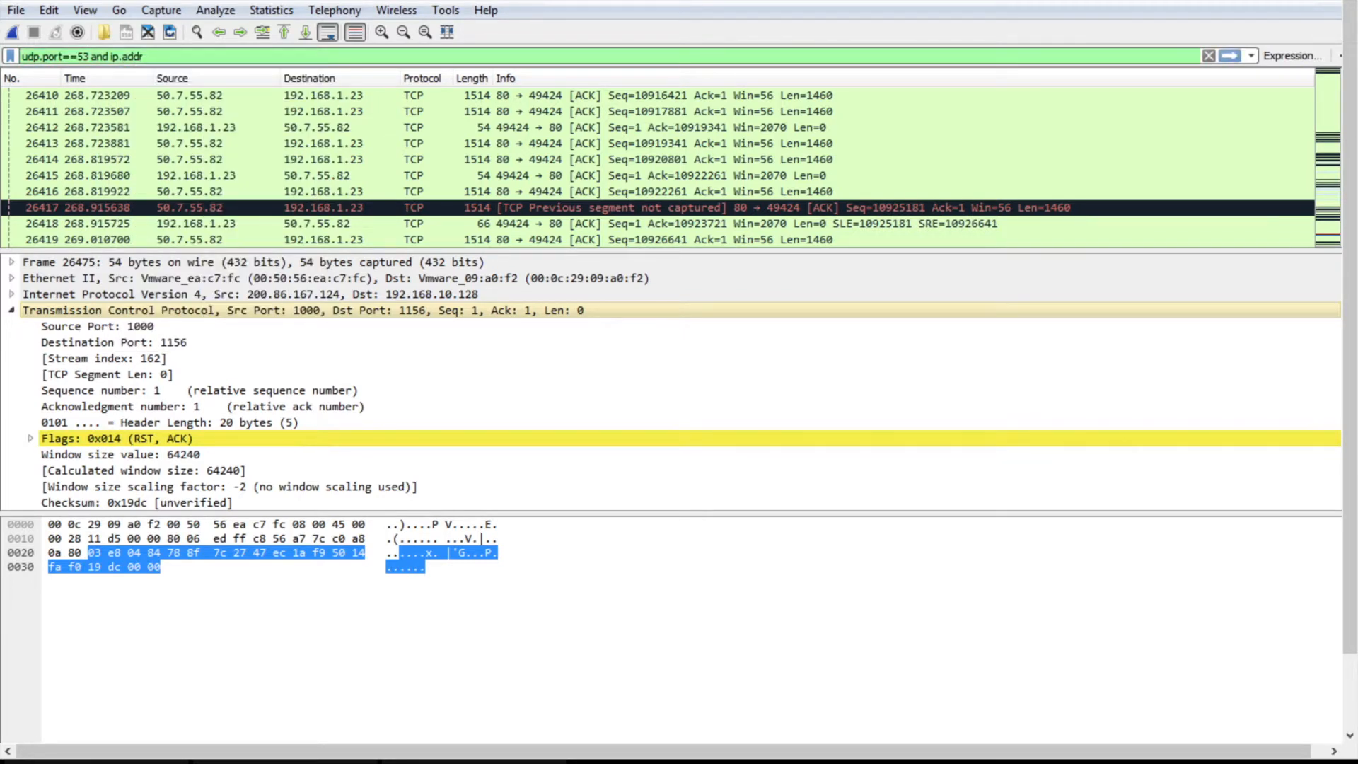
type("=")
type("=1")
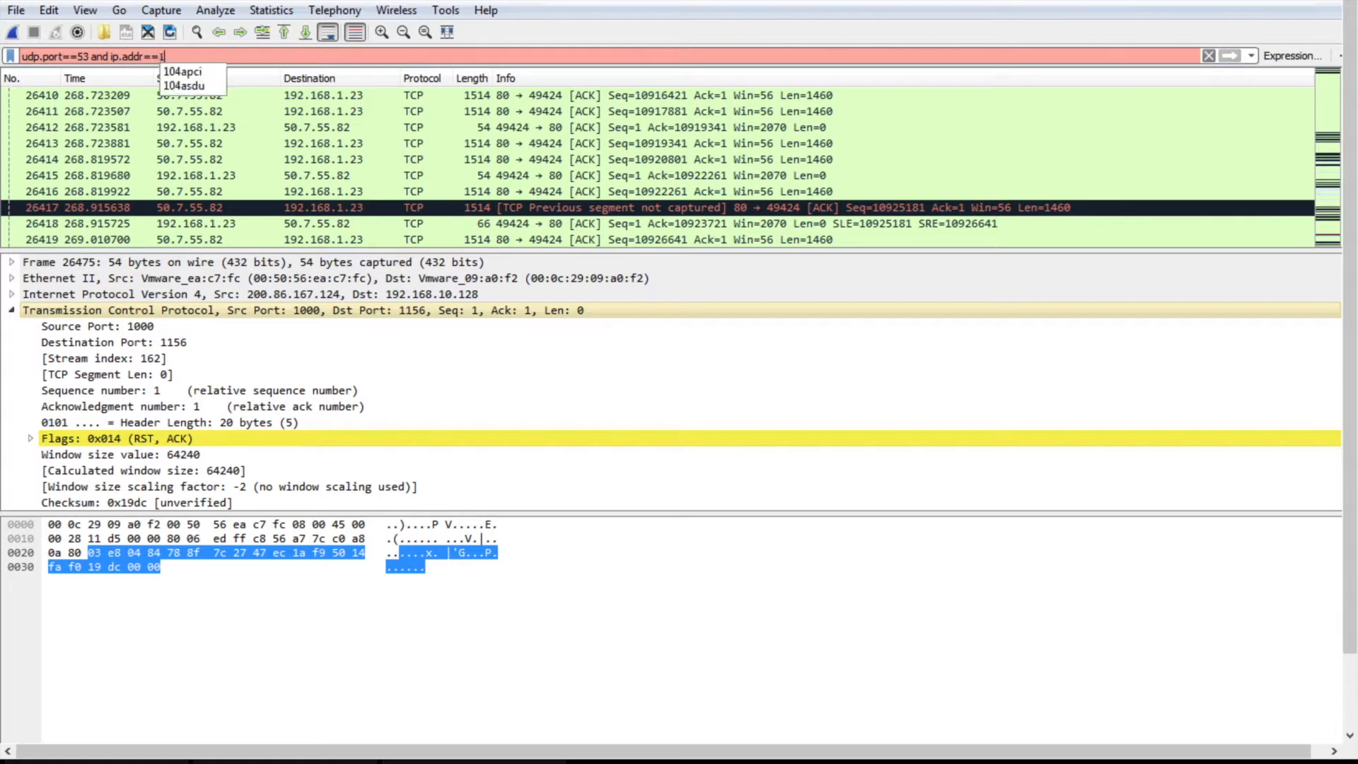
type("92.168.")
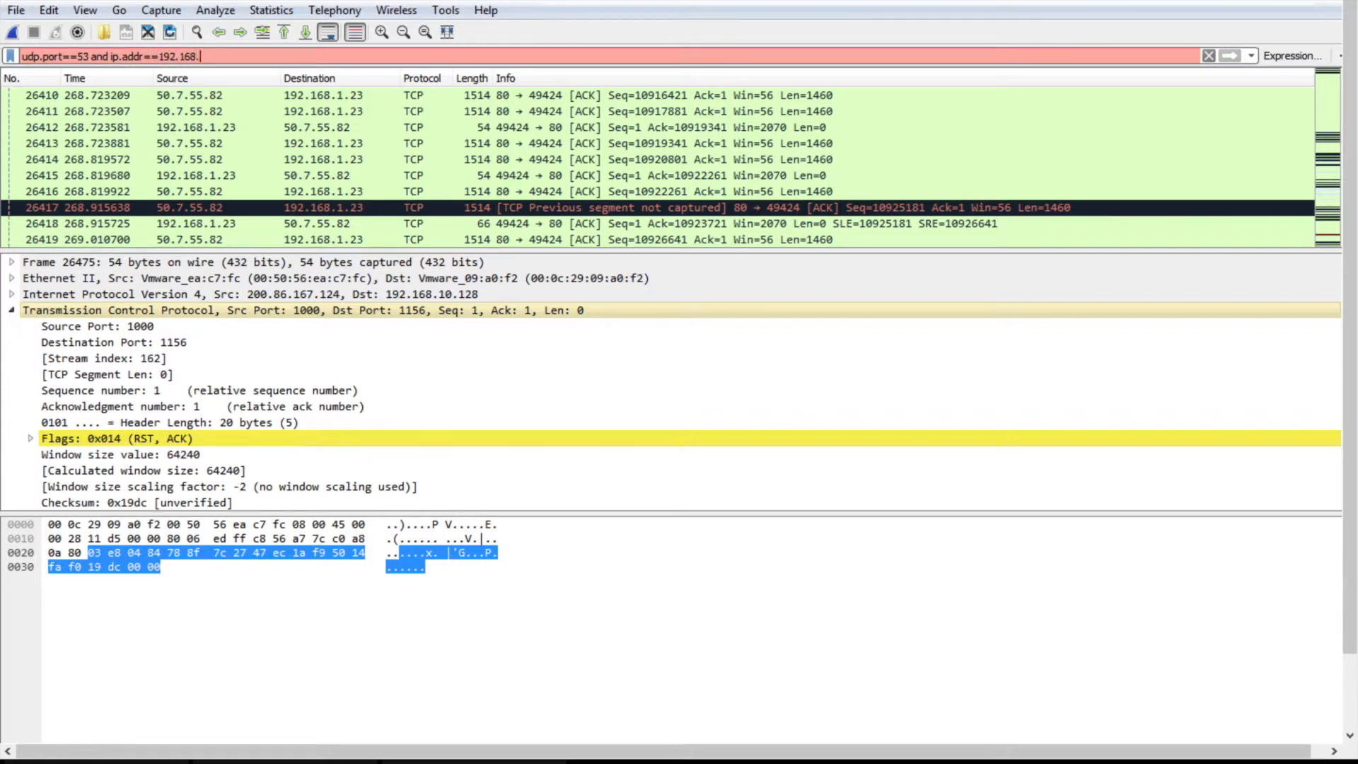
Check the localhost address in the notes, complete the filter as udp.port==53 and ip.addr==192.168.10.128, and apply it
key("ctrl+Left")
key("ctrl+Left")
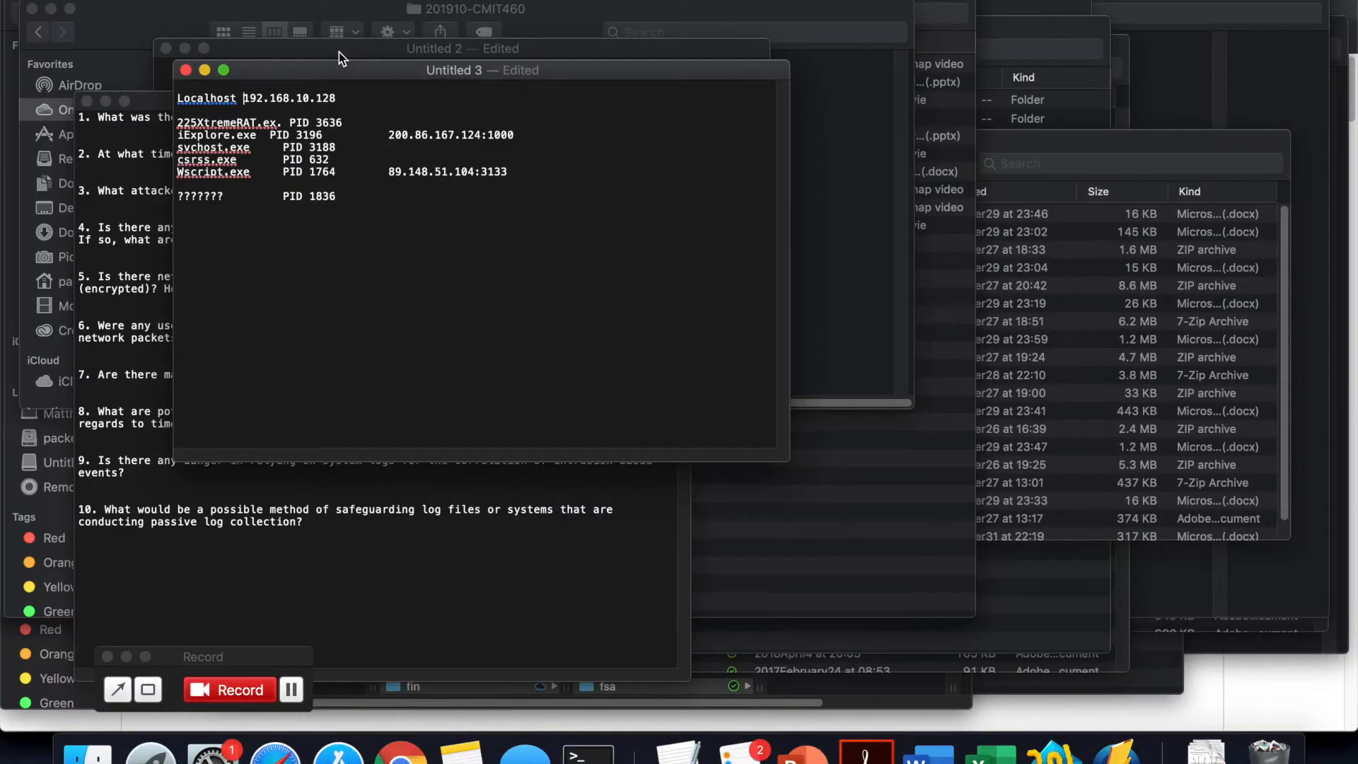
key("ctrl+Right")
key("ctrl+Right")
type("10")
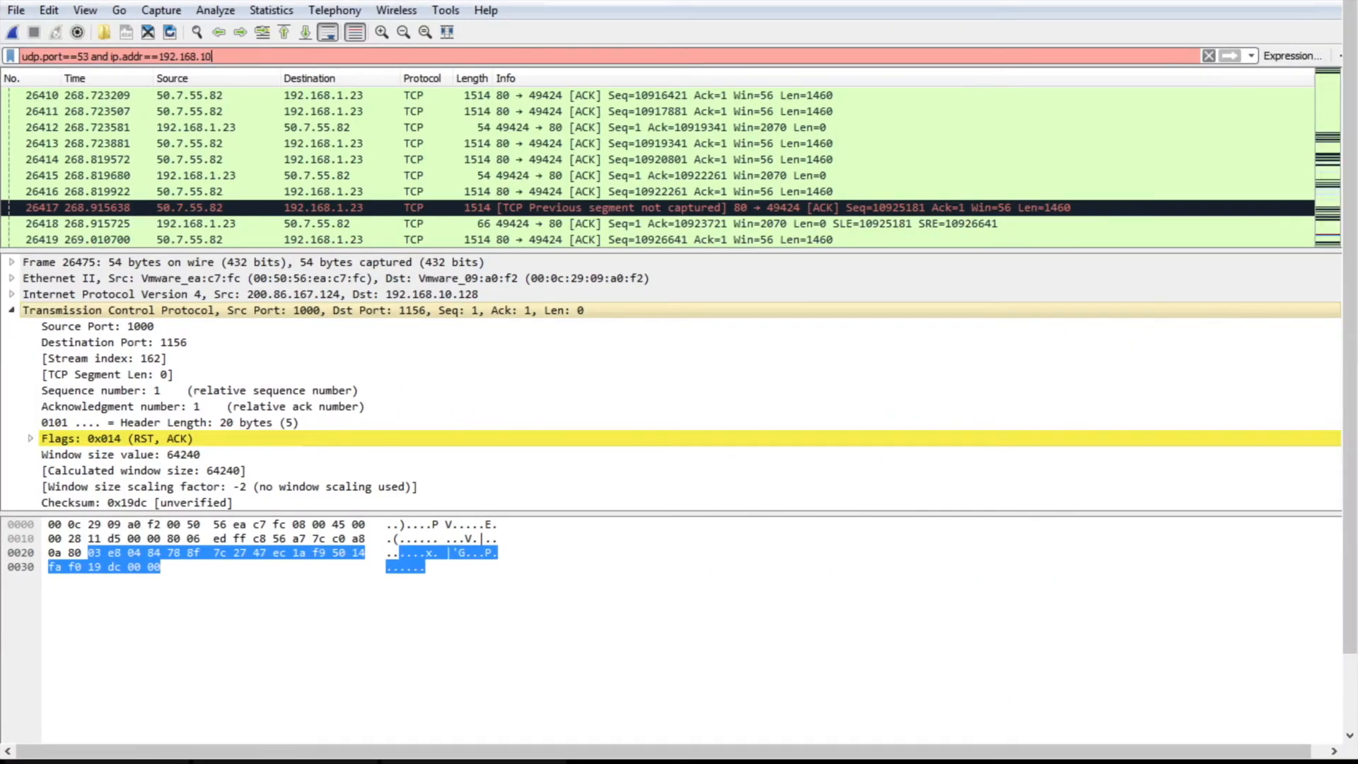
type(".128")
key("Return")
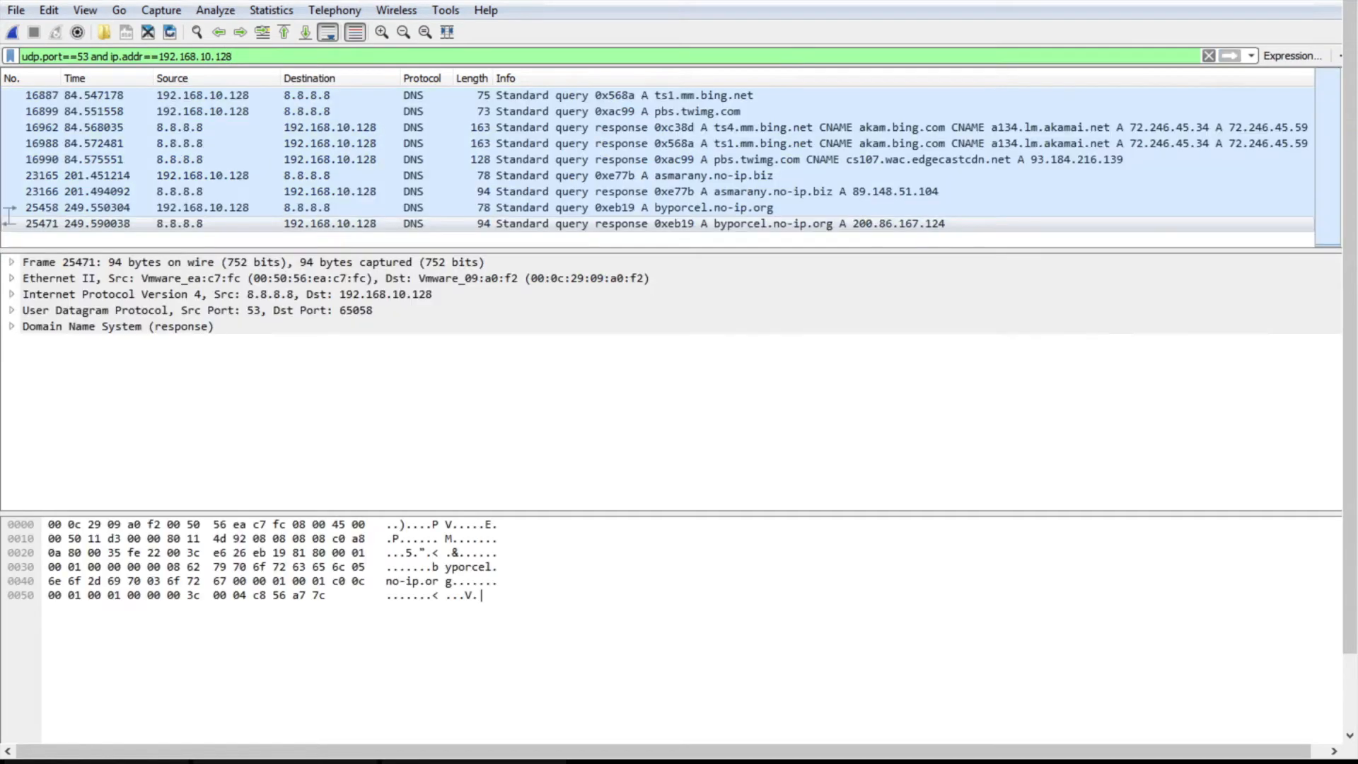
scroll(389, 120, "up", 10)
scroll(389, 126, "up", 2)
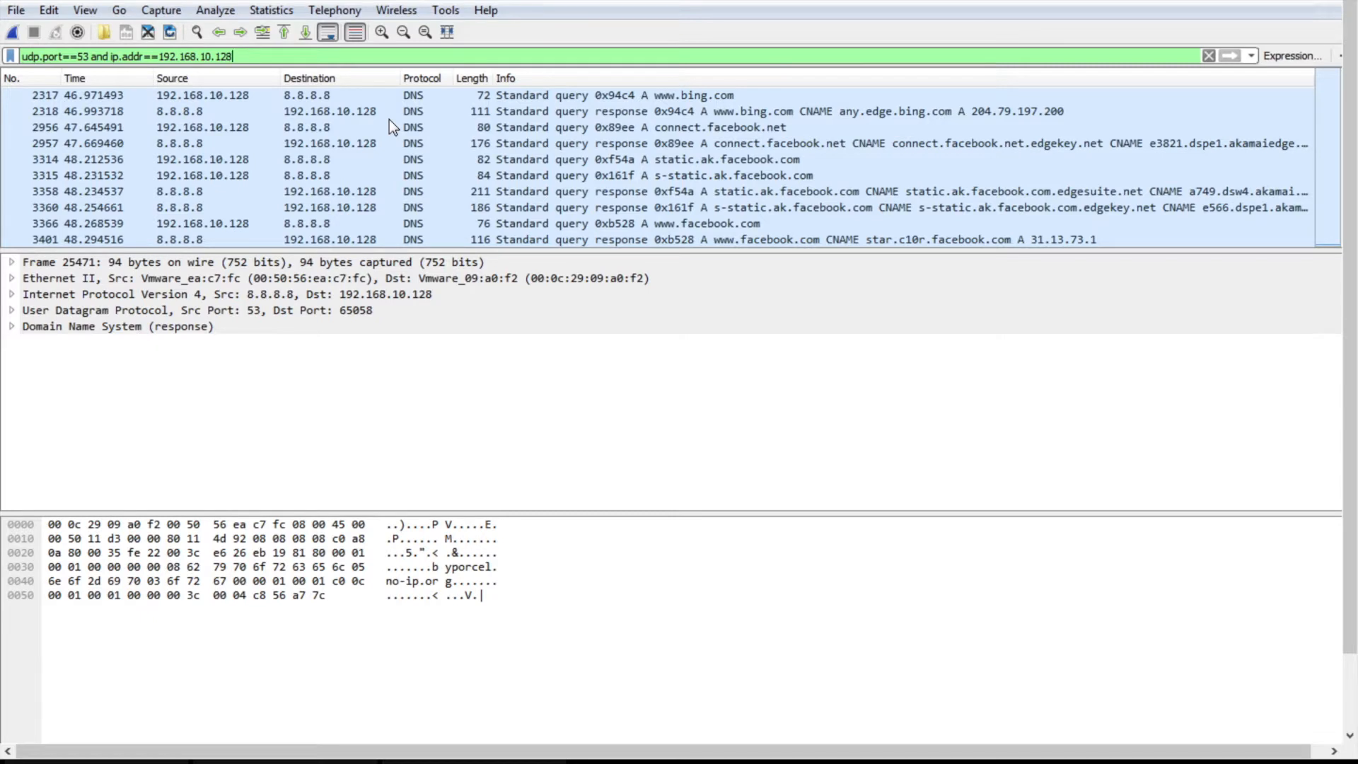
left_click(394, 99)
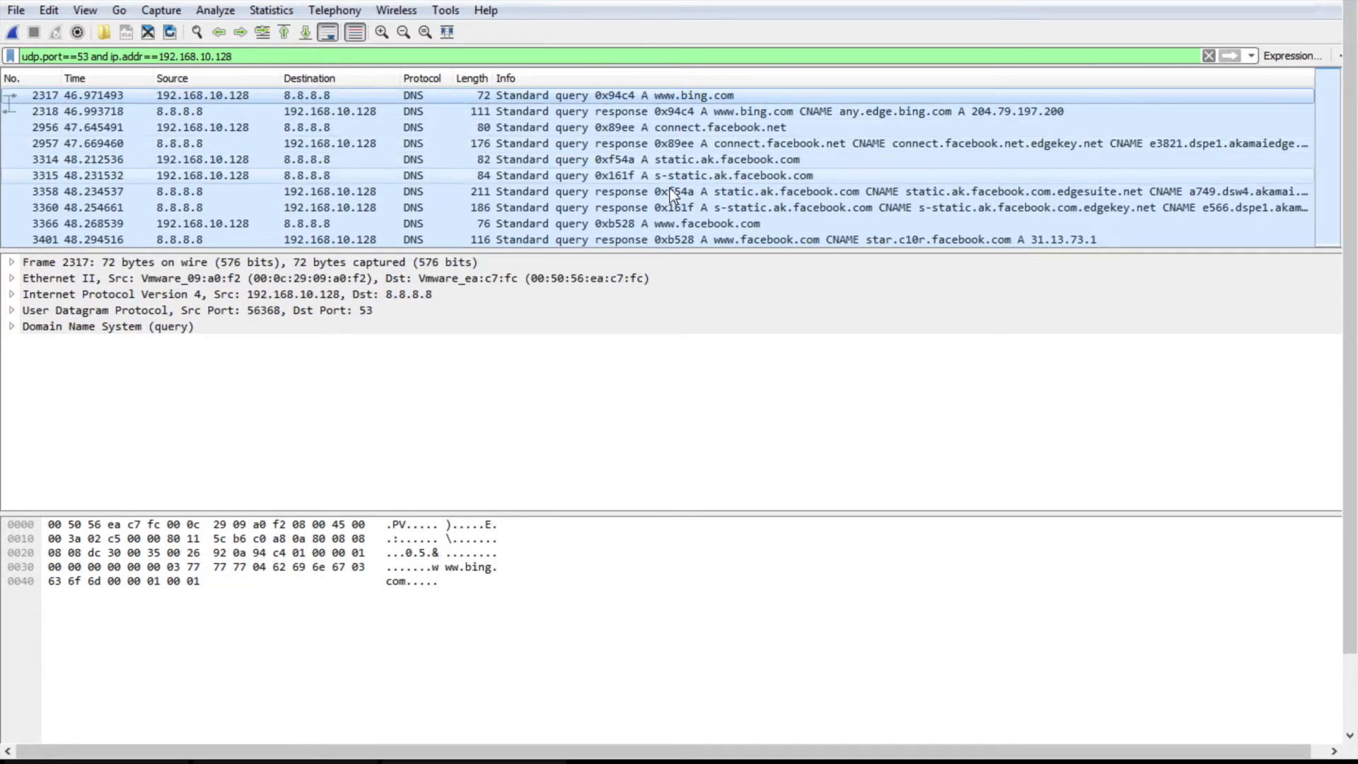
scroll(681, 210, "down", 2)
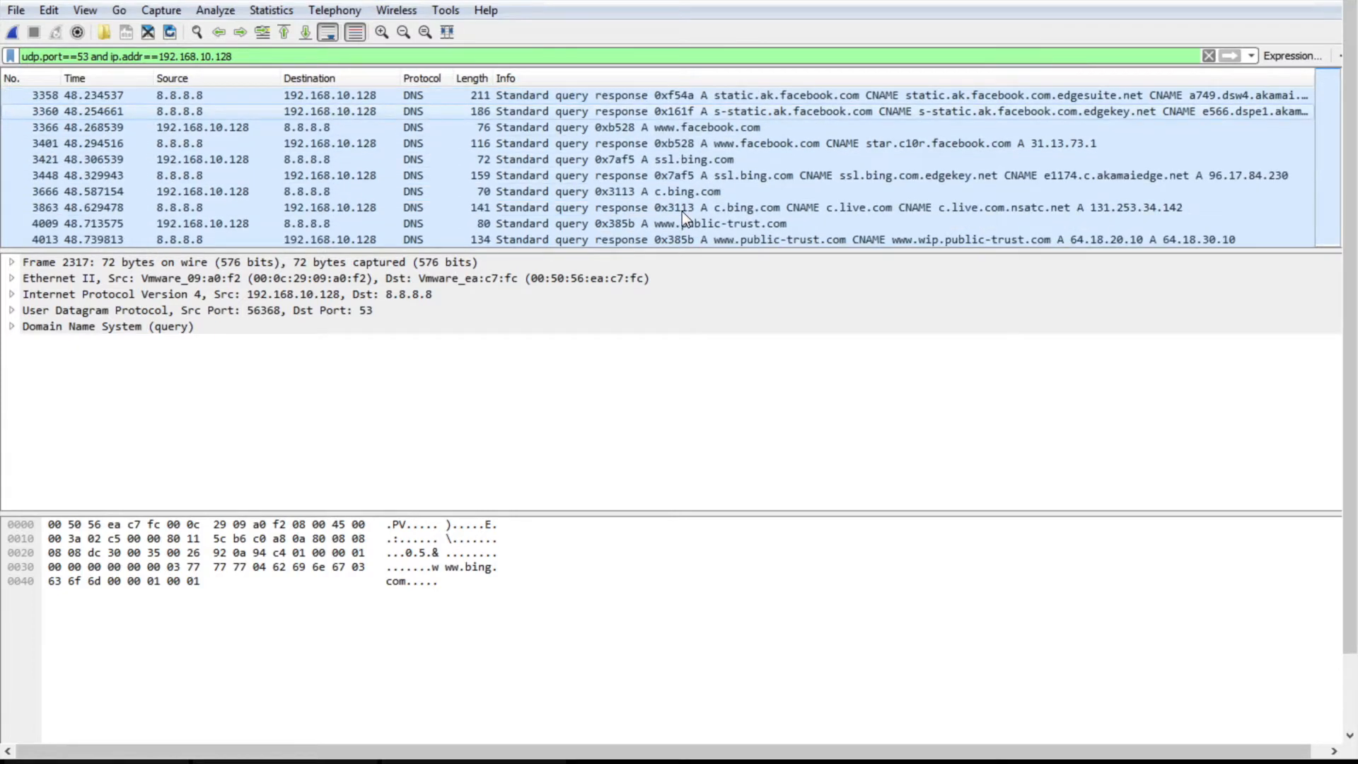
scroll(682, 211, "down", 3)
scroll(682, 210, "down", 3)
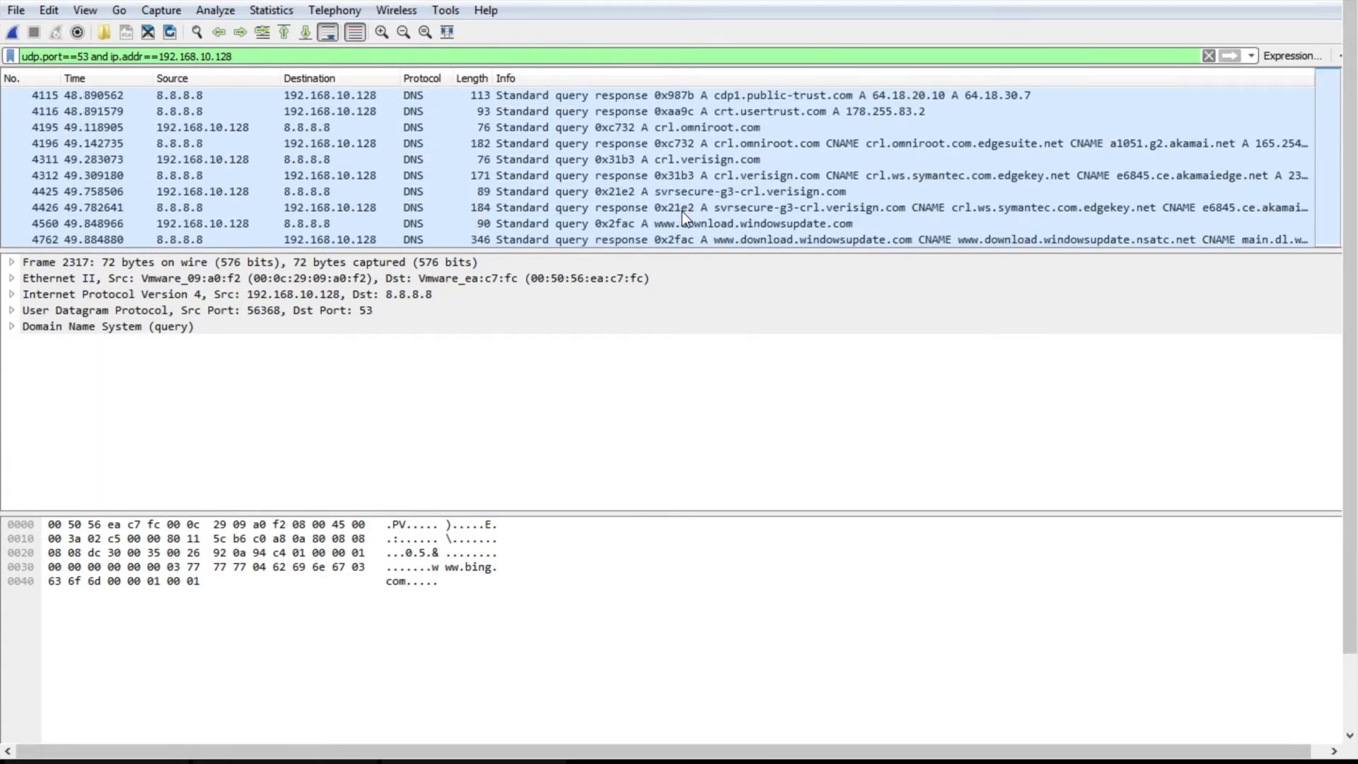
scroll(682, 211, "down", 1)
scroll(682, 210, "up", 2)
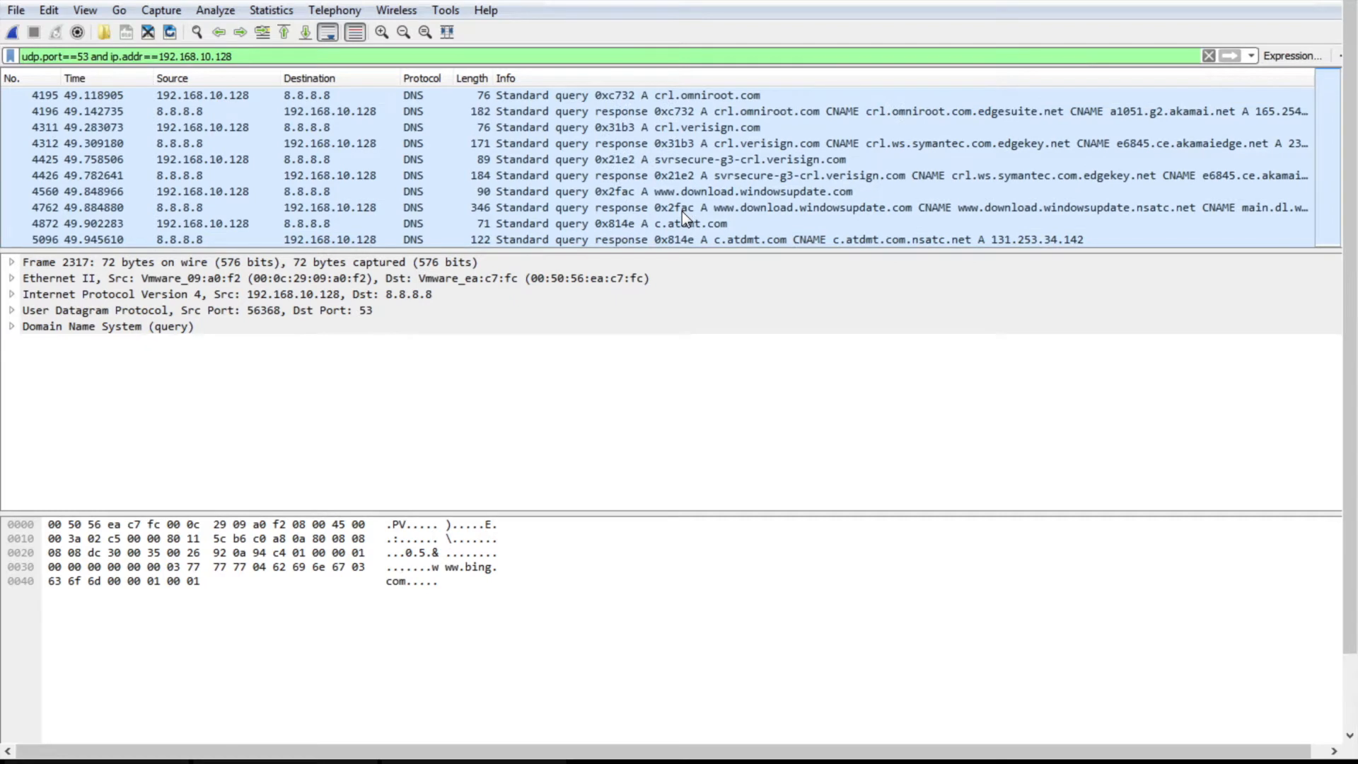
Inspect the DNS queries for crl.omniroot.com, svrsecure-g3-crl.verisign.com and c.atdmt.com
left_click(707, 129)
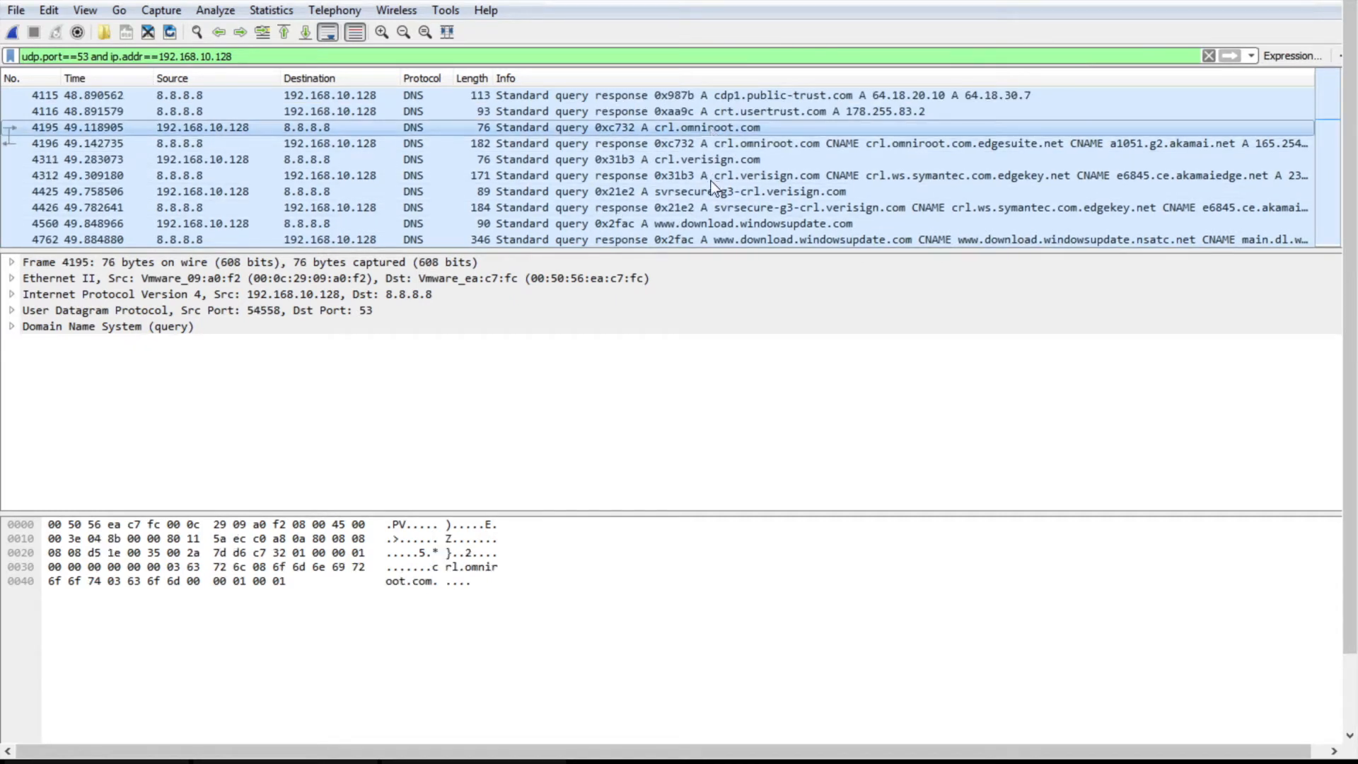
scroll(709, 190, "down", 2)
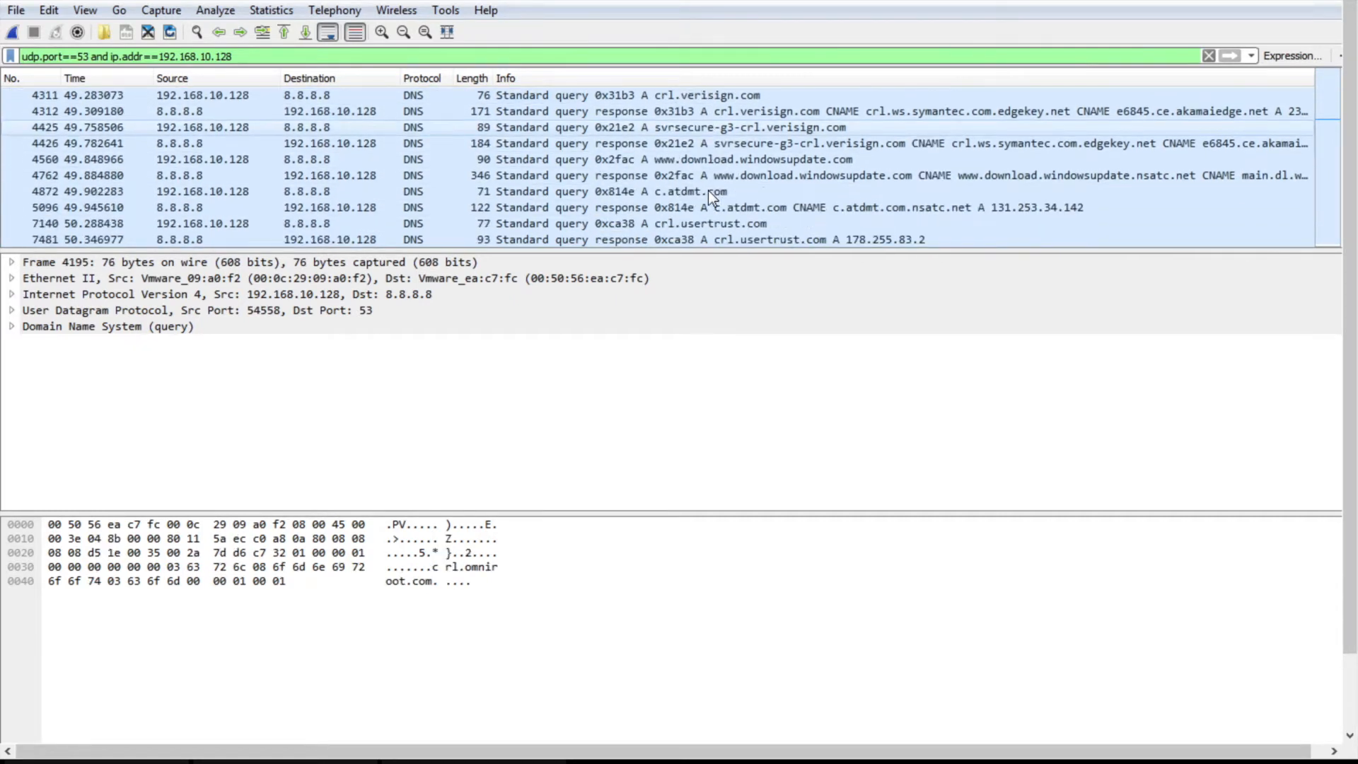
left_click(706, 127)
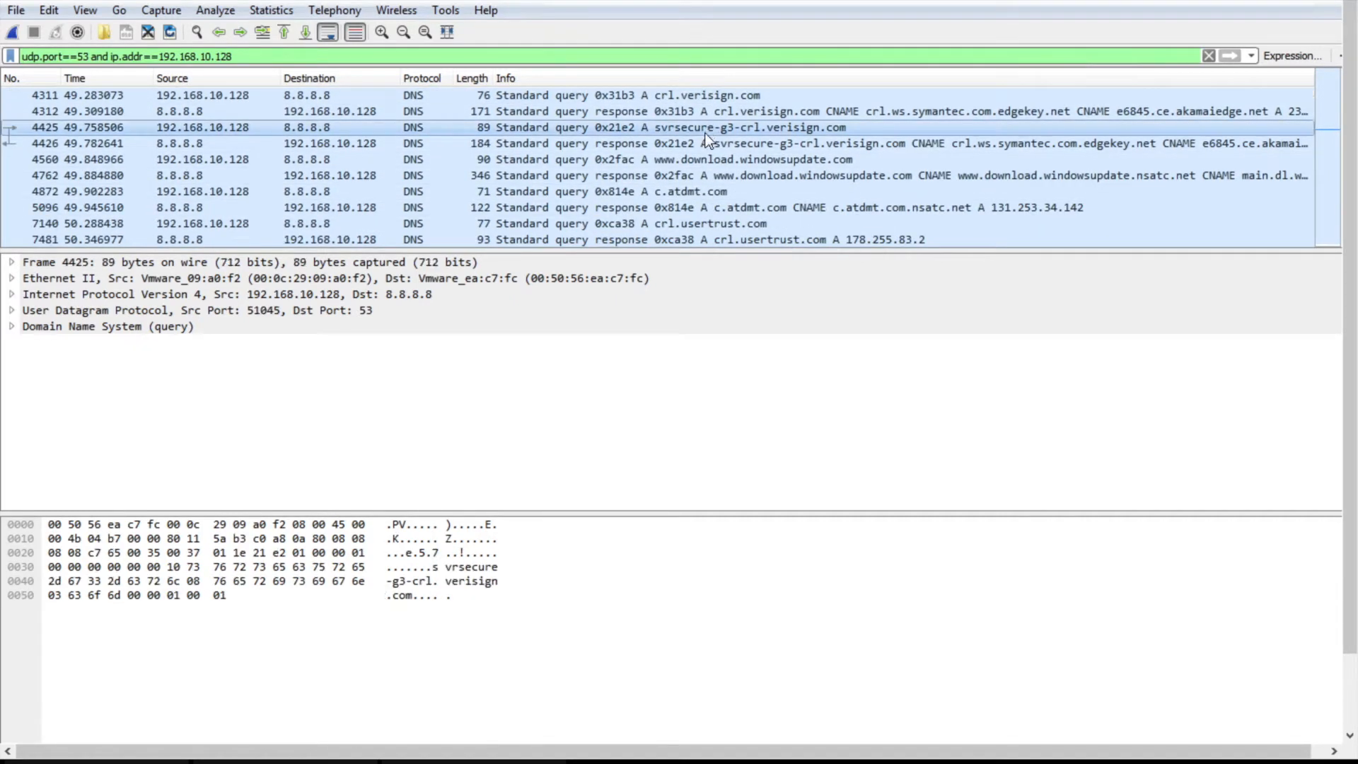
left_click(689, 192)
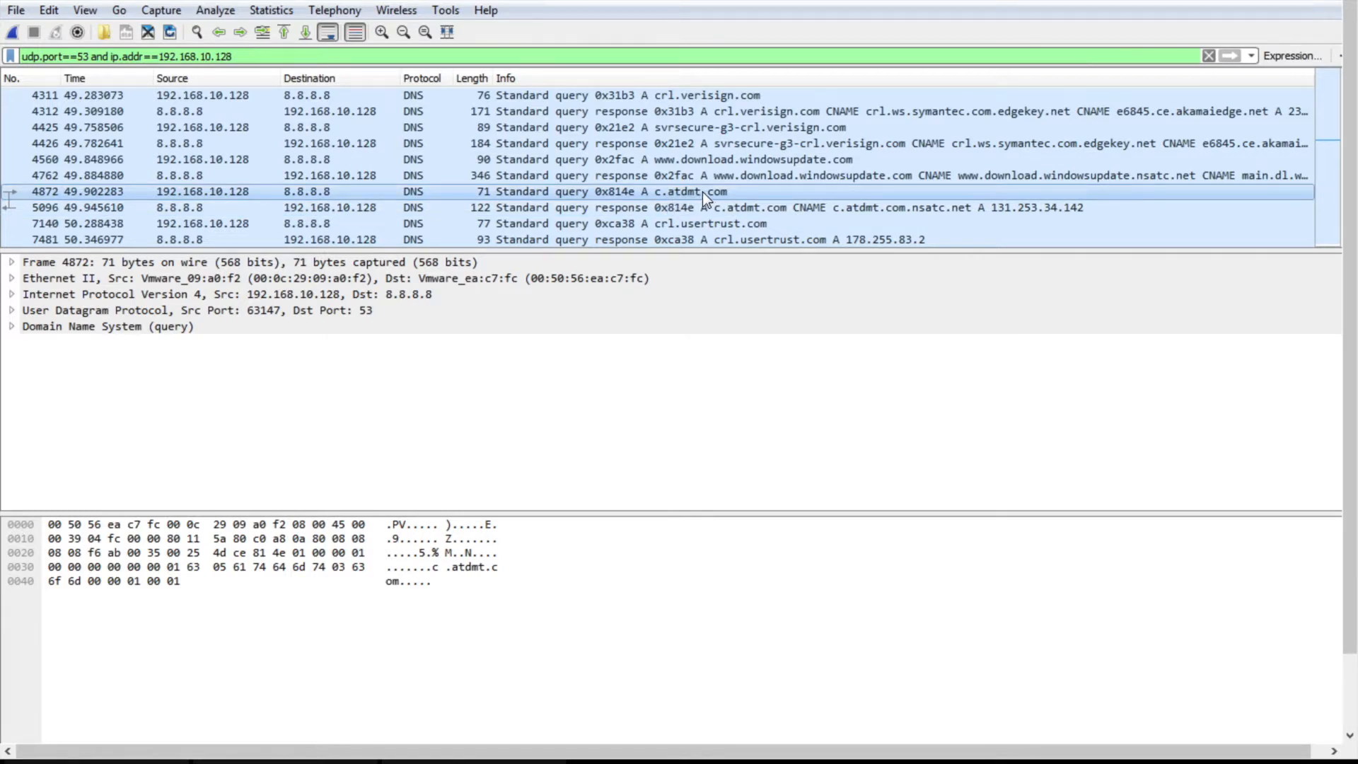
Look through the DNS packets following the c.atdmt.com query and inspect the response for cms.abmr.net
scroll(702, 192, "down", 2)
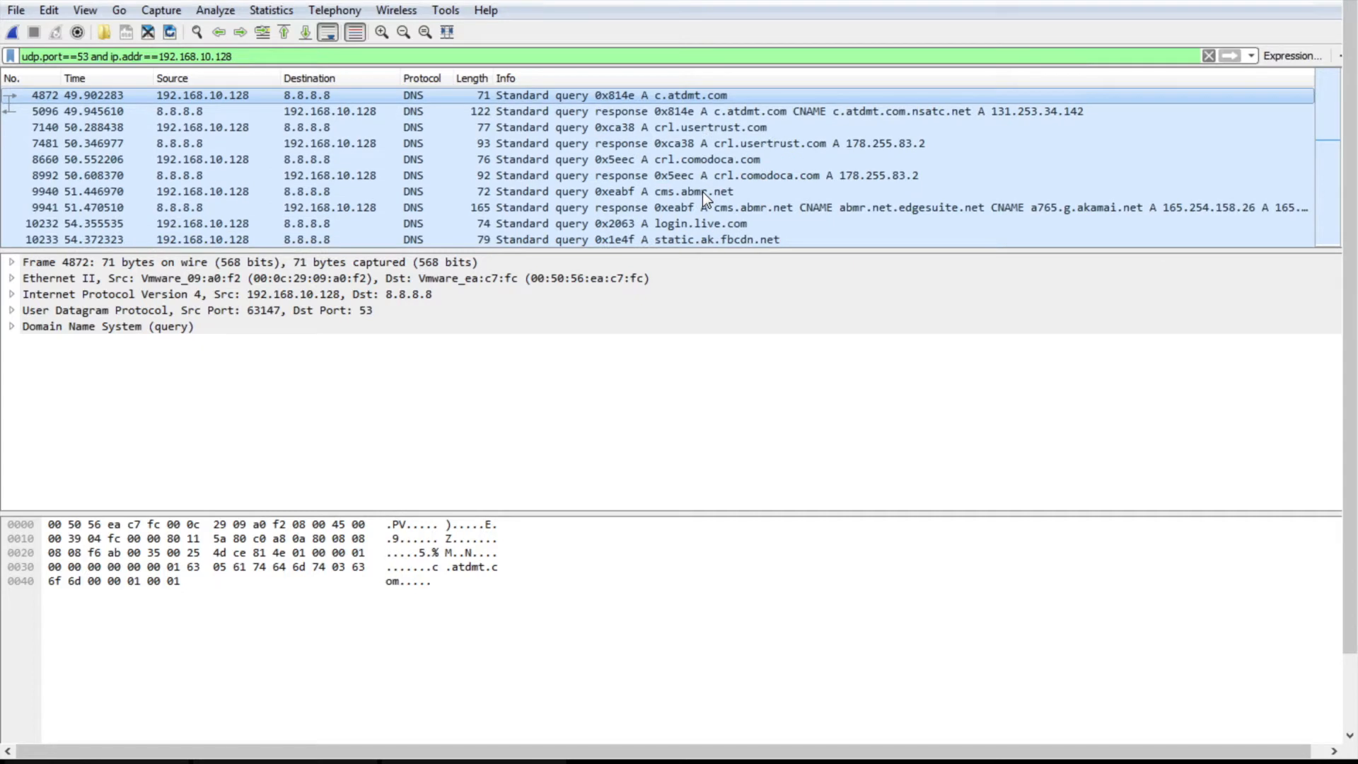
scroll(702, 192, "down", 1)
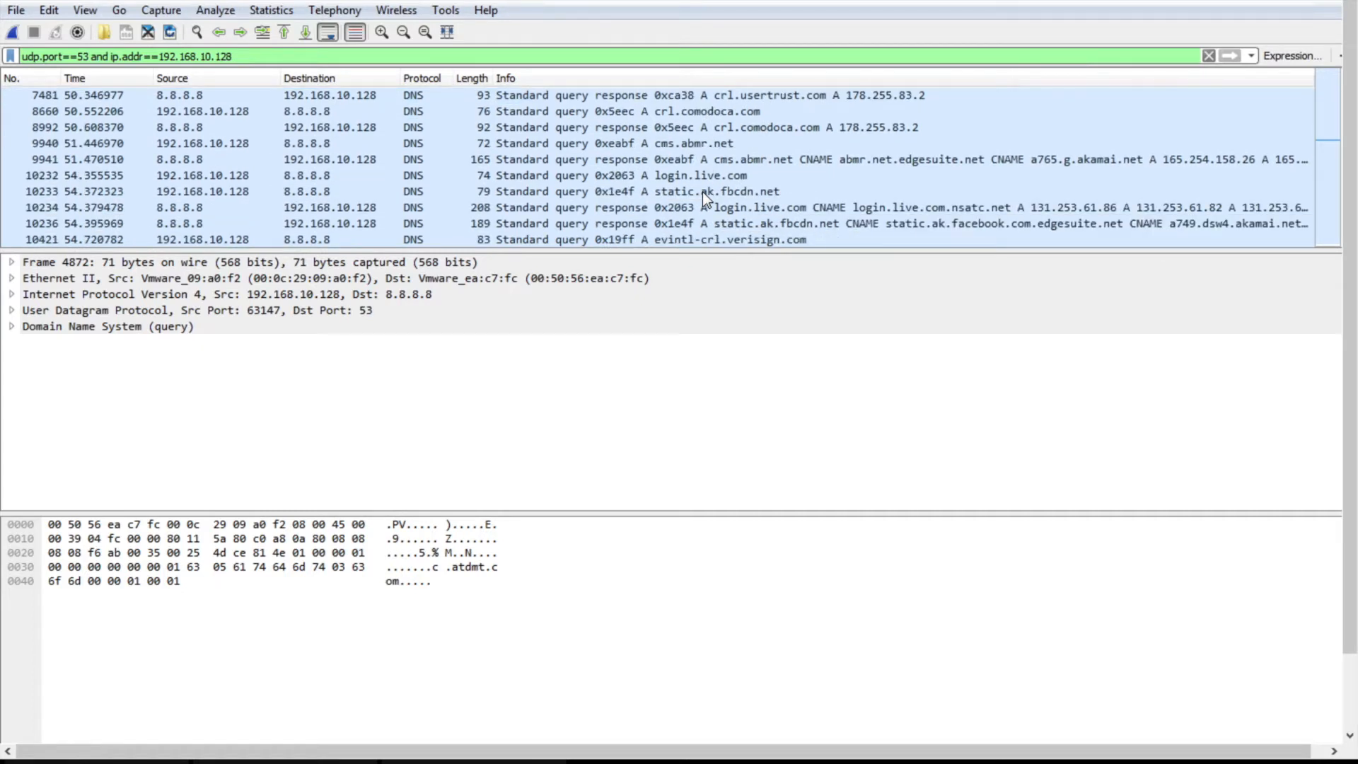
scroll(702, 193, "down", 1)
scroll(702, 192, "up", 1)
scroll(702, 192, "up", 1)
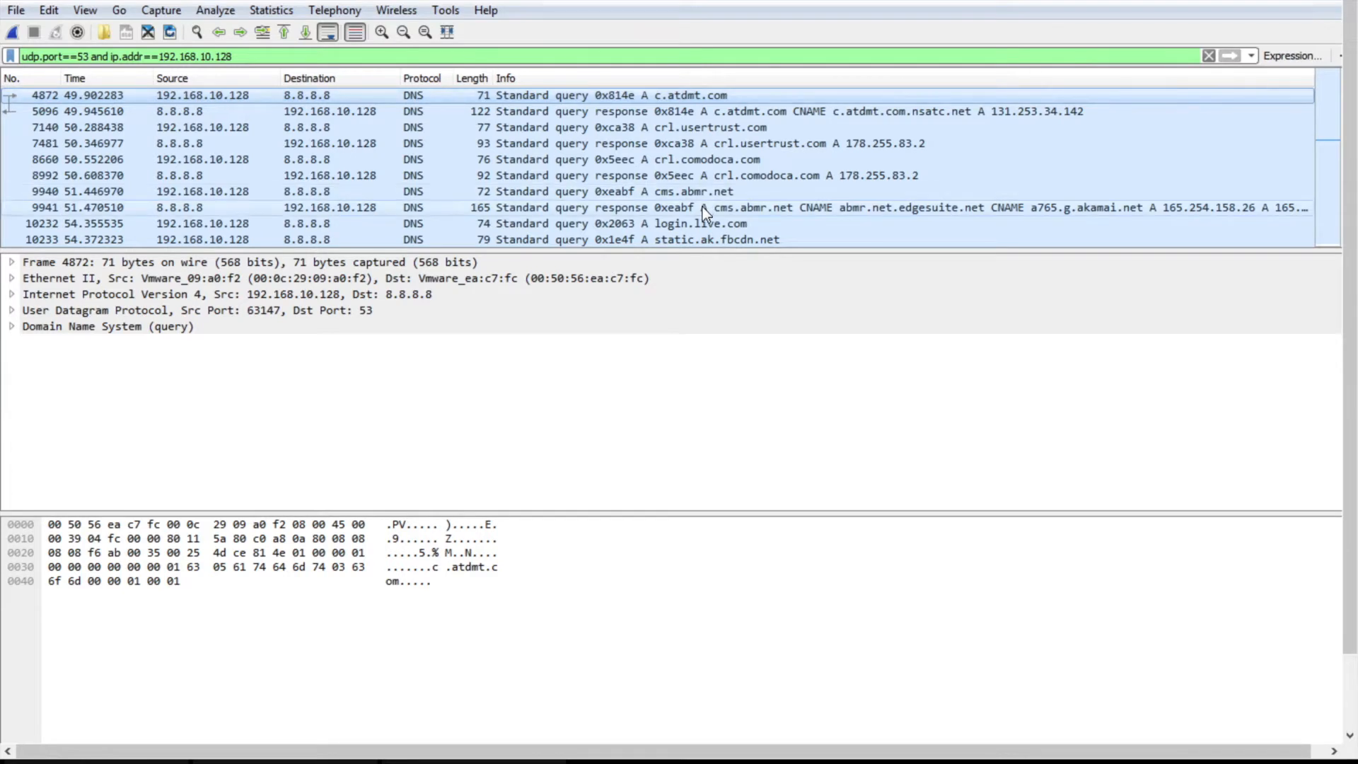
left_click(702, 207)
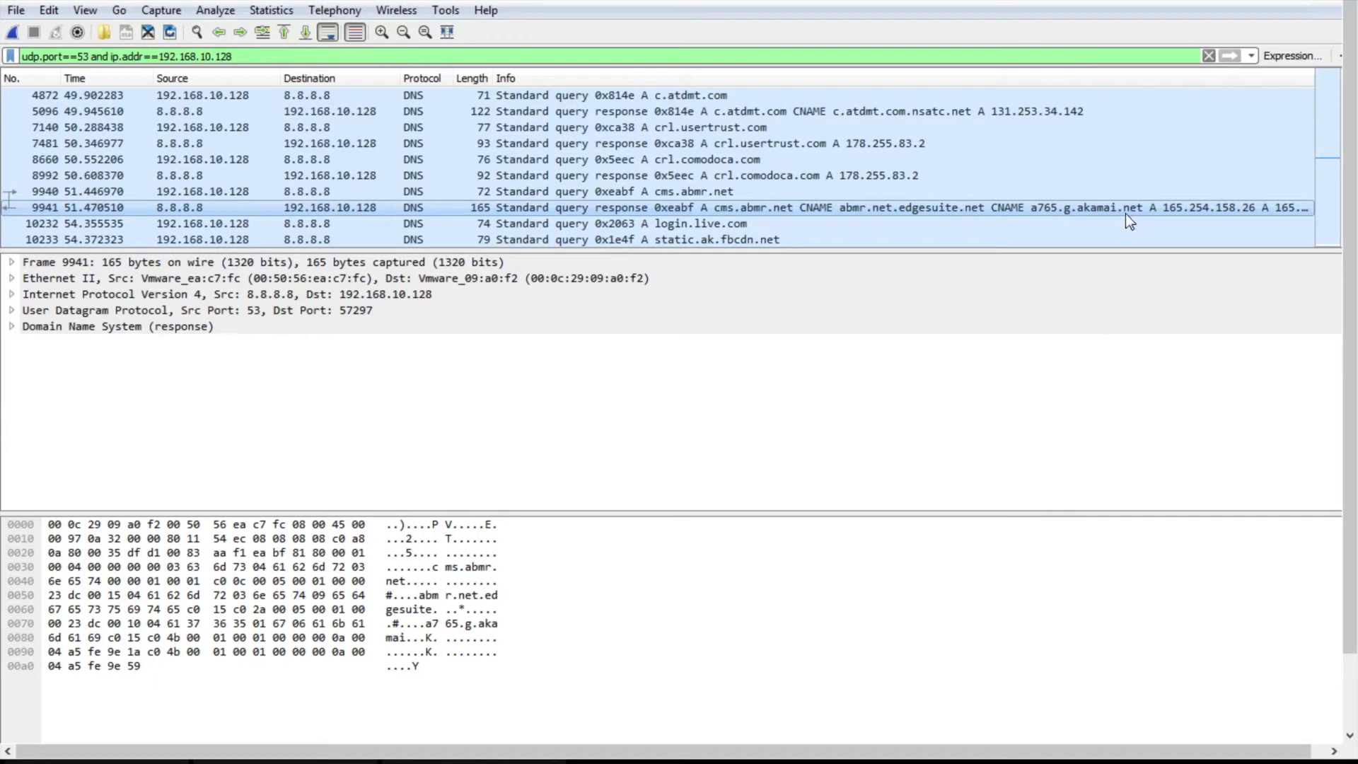
Inspect the DNS packets for crl.comodoca.com and crl.usertrust.com, and the query and response for c.atdmt.com
left_click(715, 177)
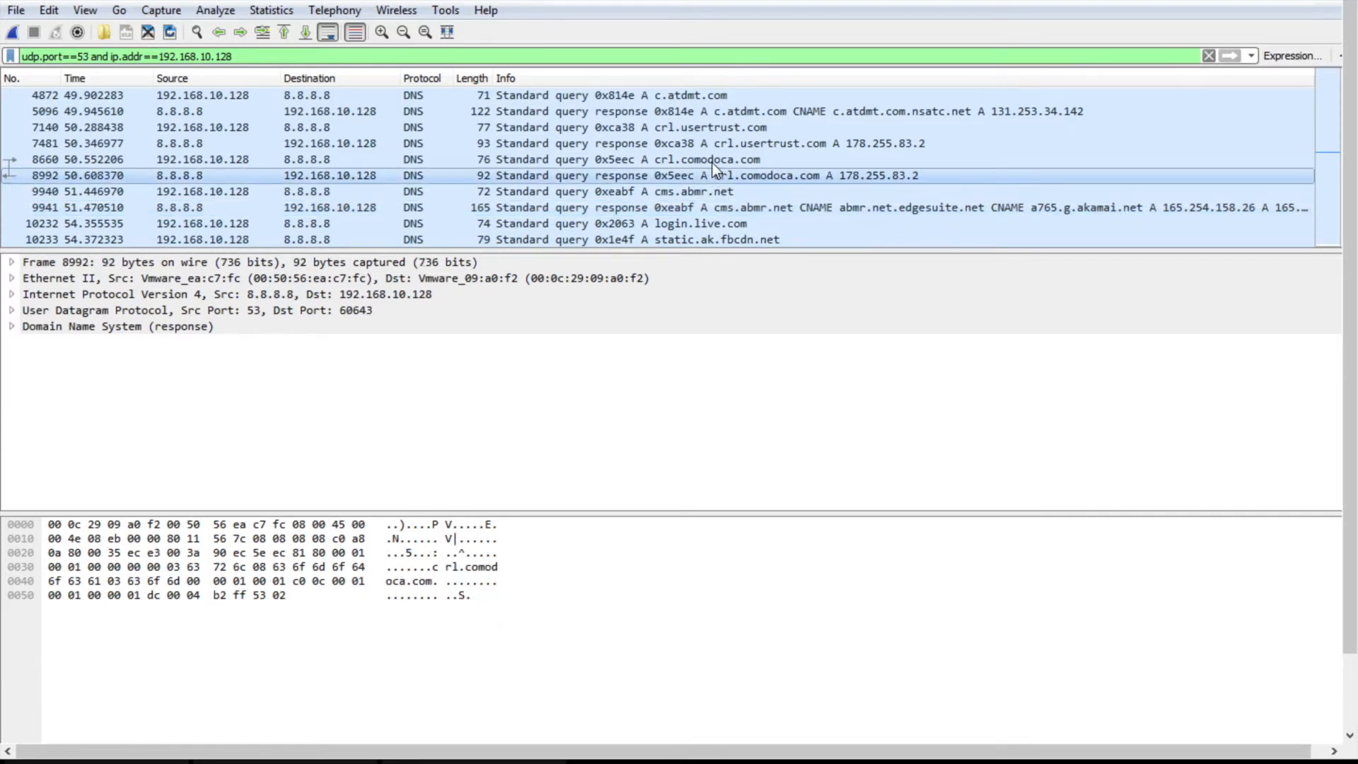
left_click(711, 162)
left_click(710, 131)
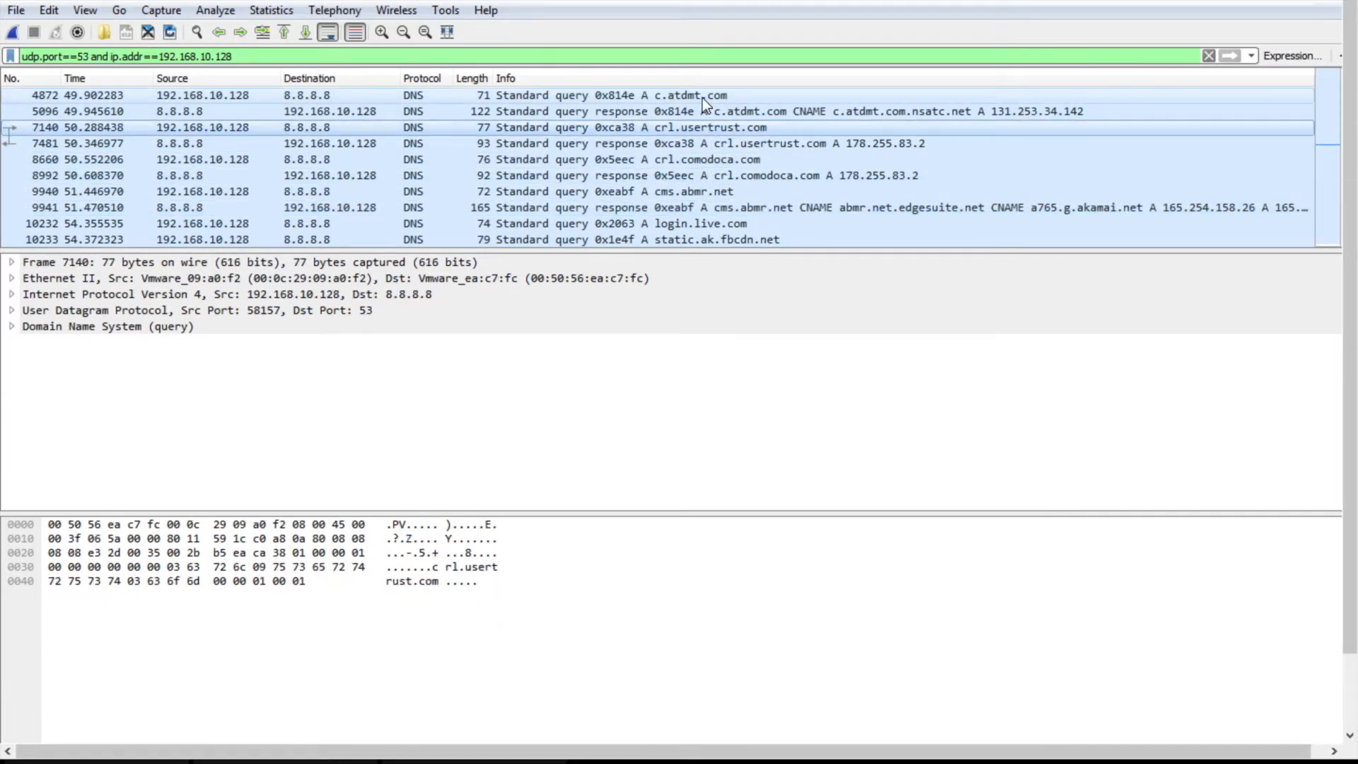
left_click(703, 99)
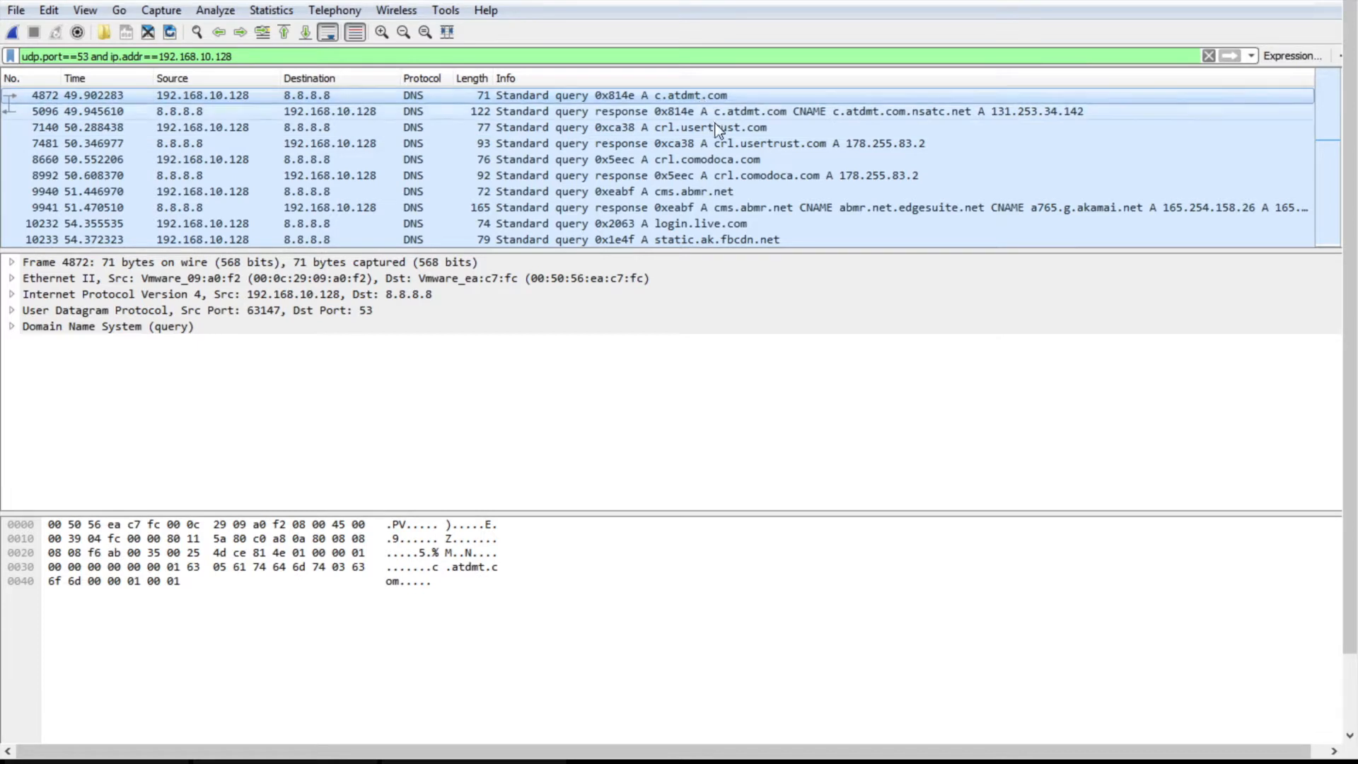
left_click(726, 113)
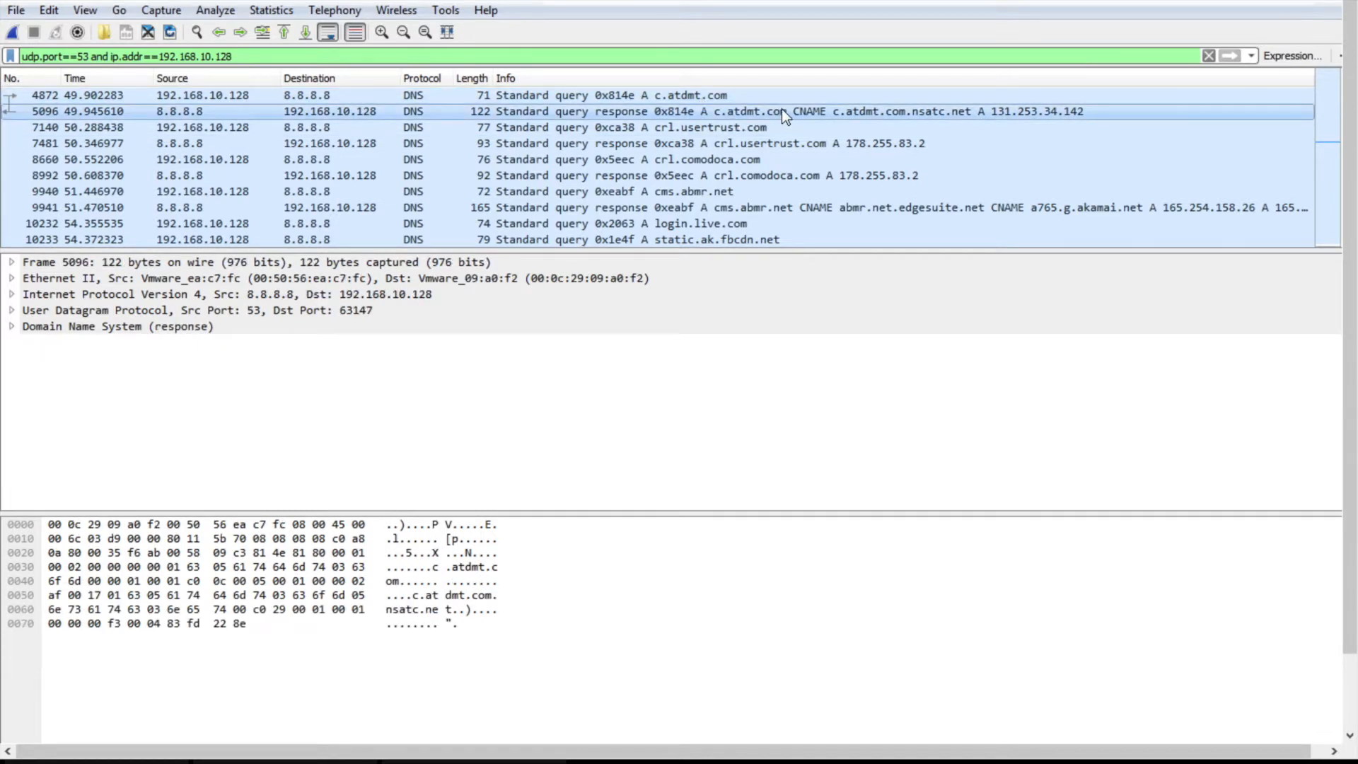
scroll(765, 188, "down", 1)
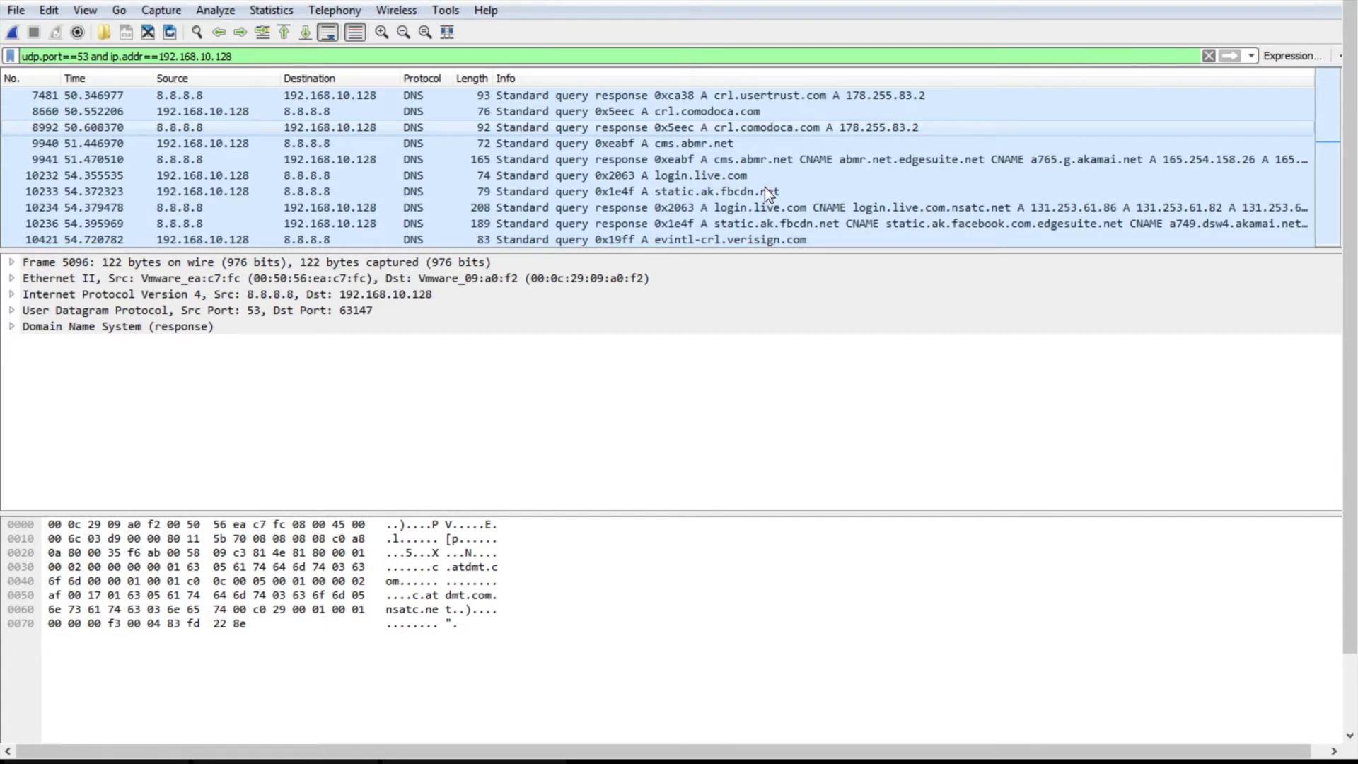
scroll(765, 187, "down", 2)
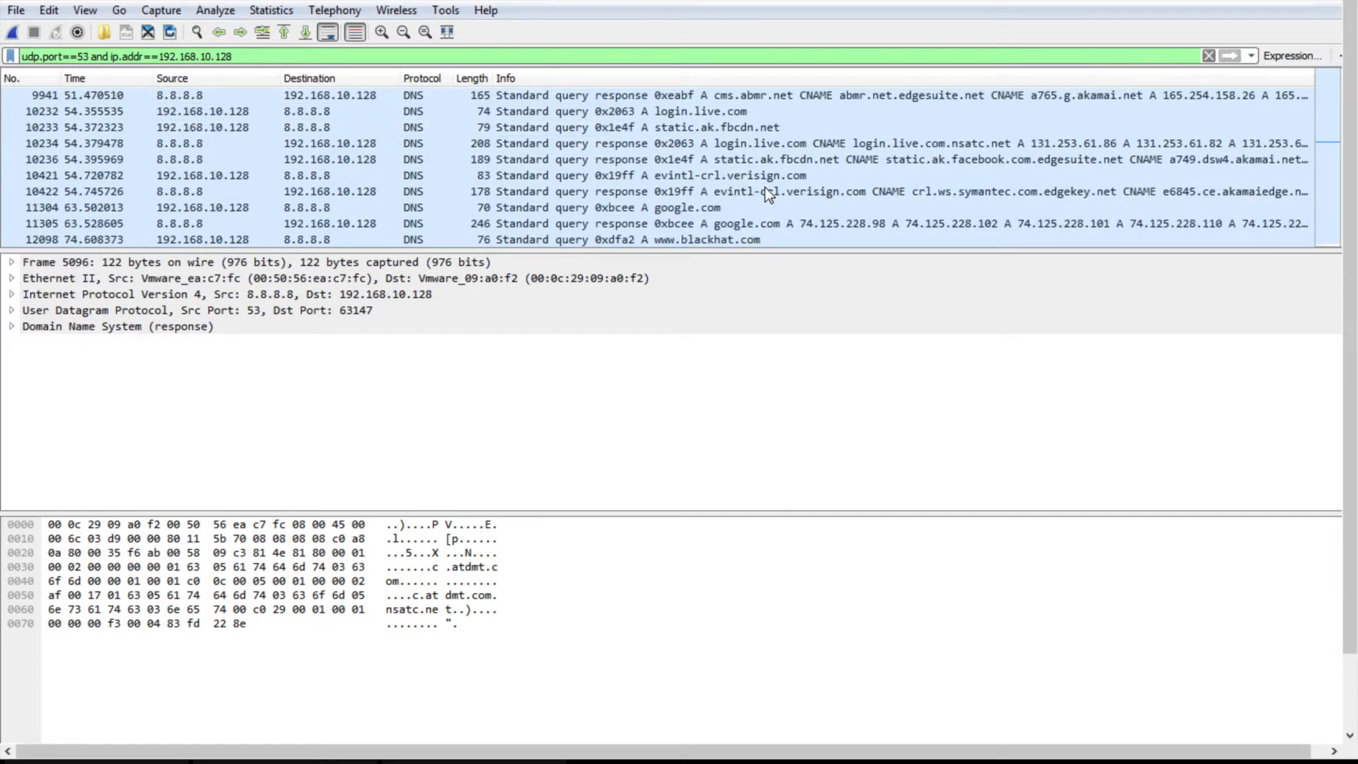
scroll(765, 187, "down", 3)
scroll(765, 187, "down", 1)
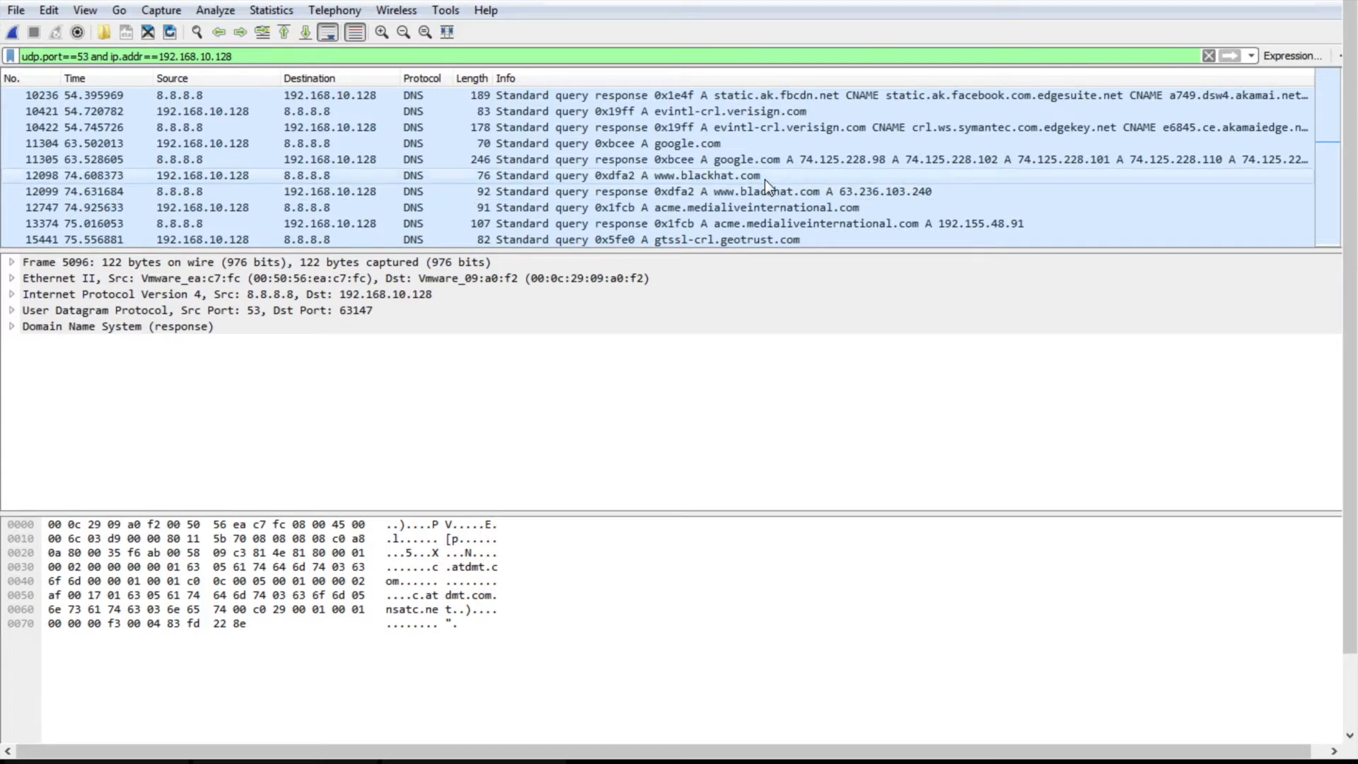
left_click(765, 179)
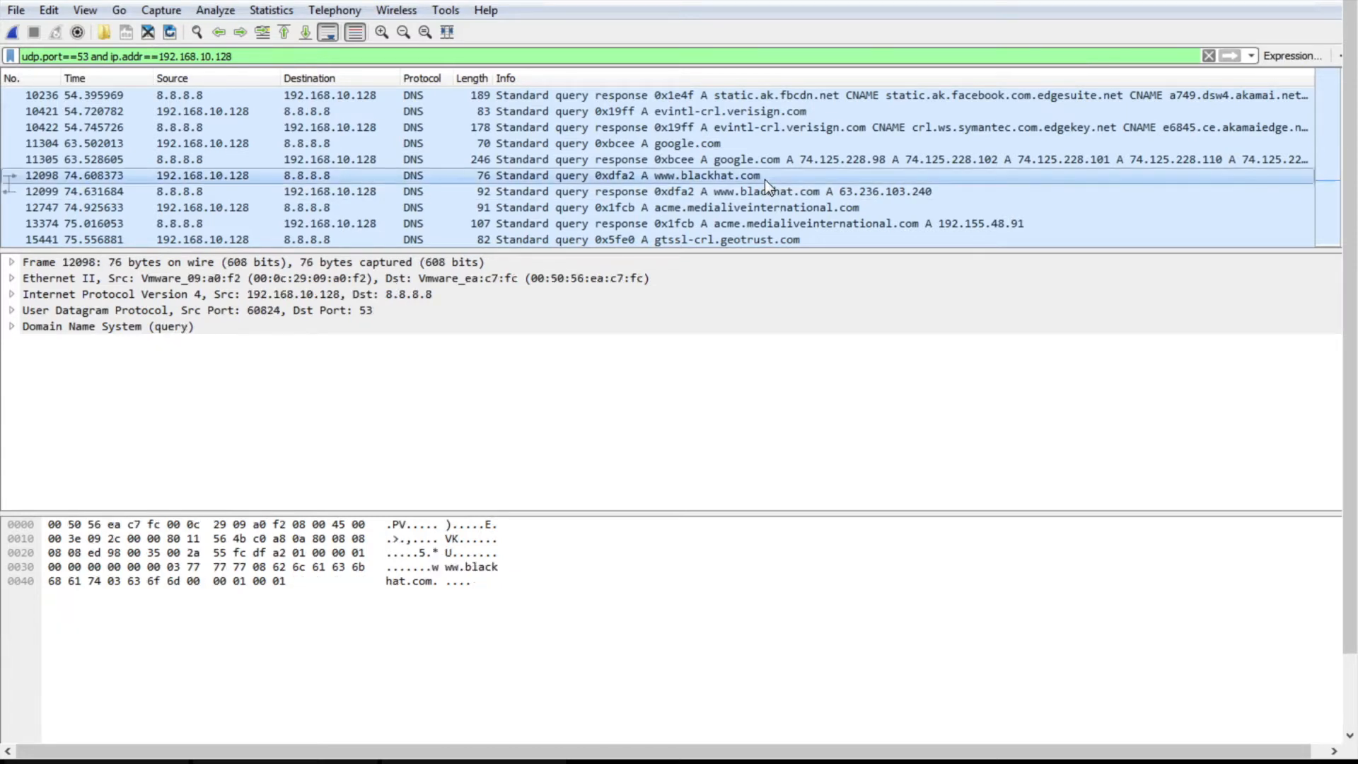
left_click(646, 191)
double_click(722, 193)
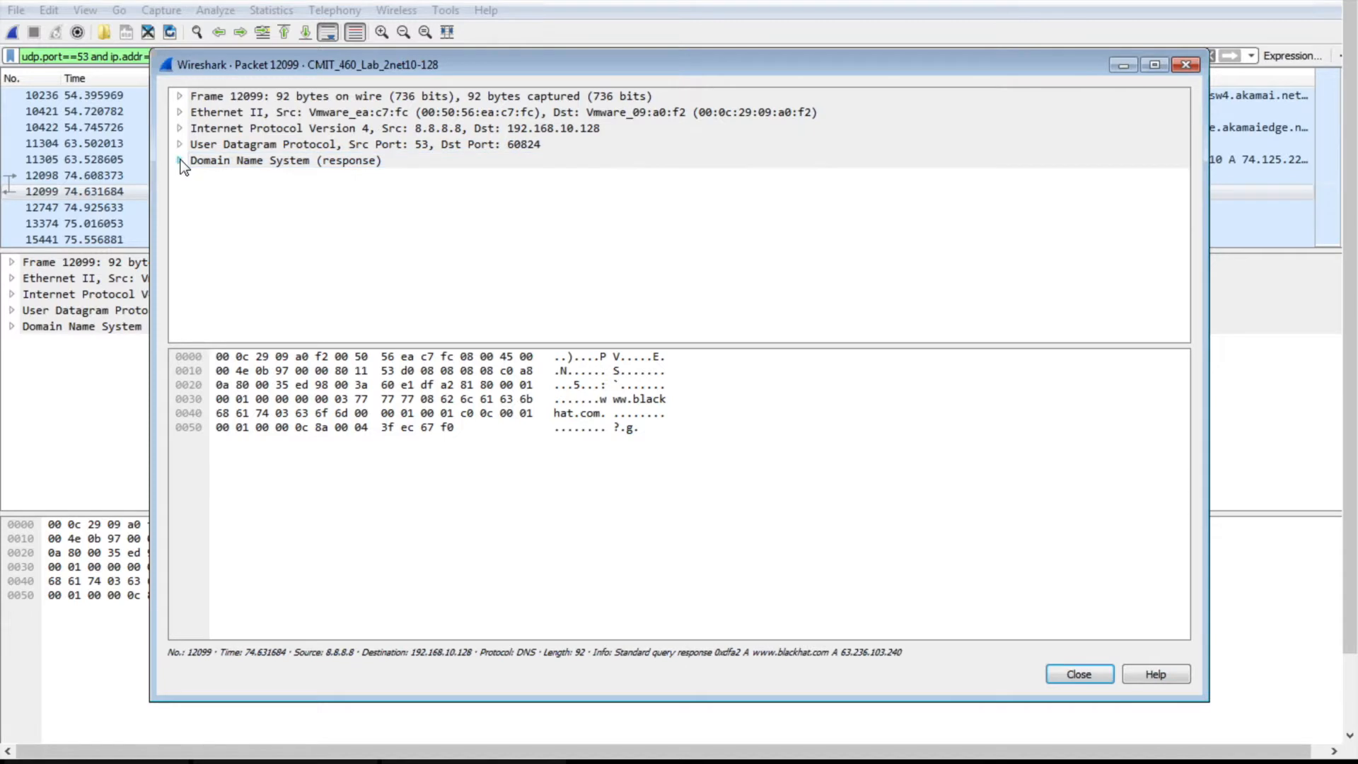
double_click(202, 162)
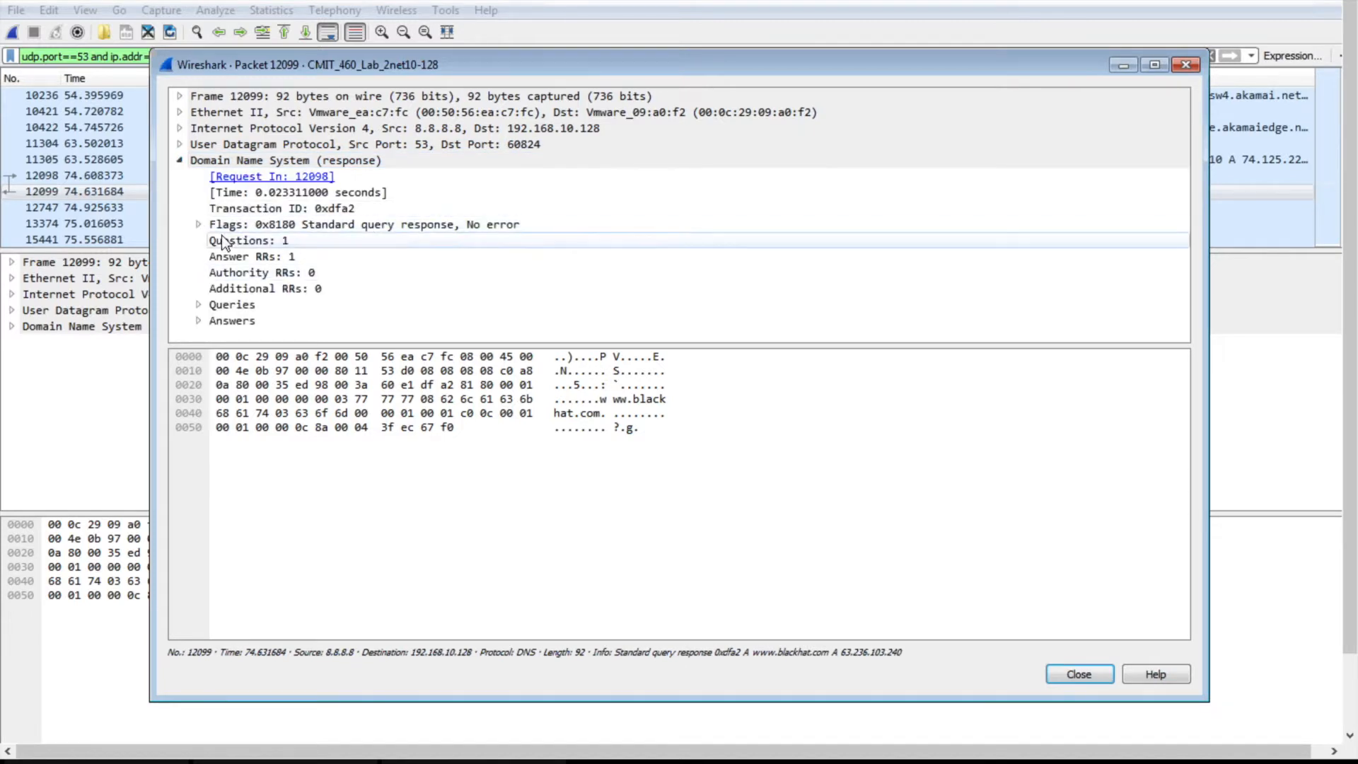
left_click(198, 305)
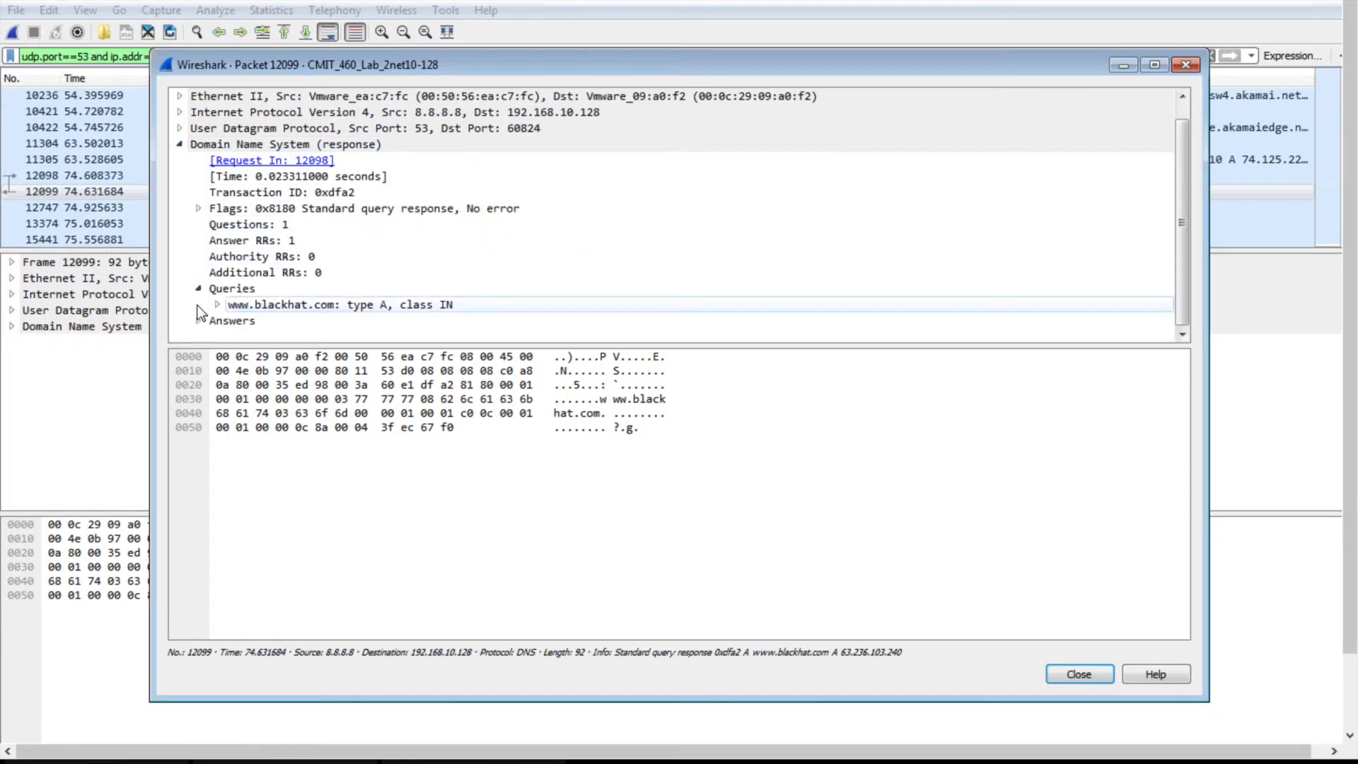
left_click(198, 319)
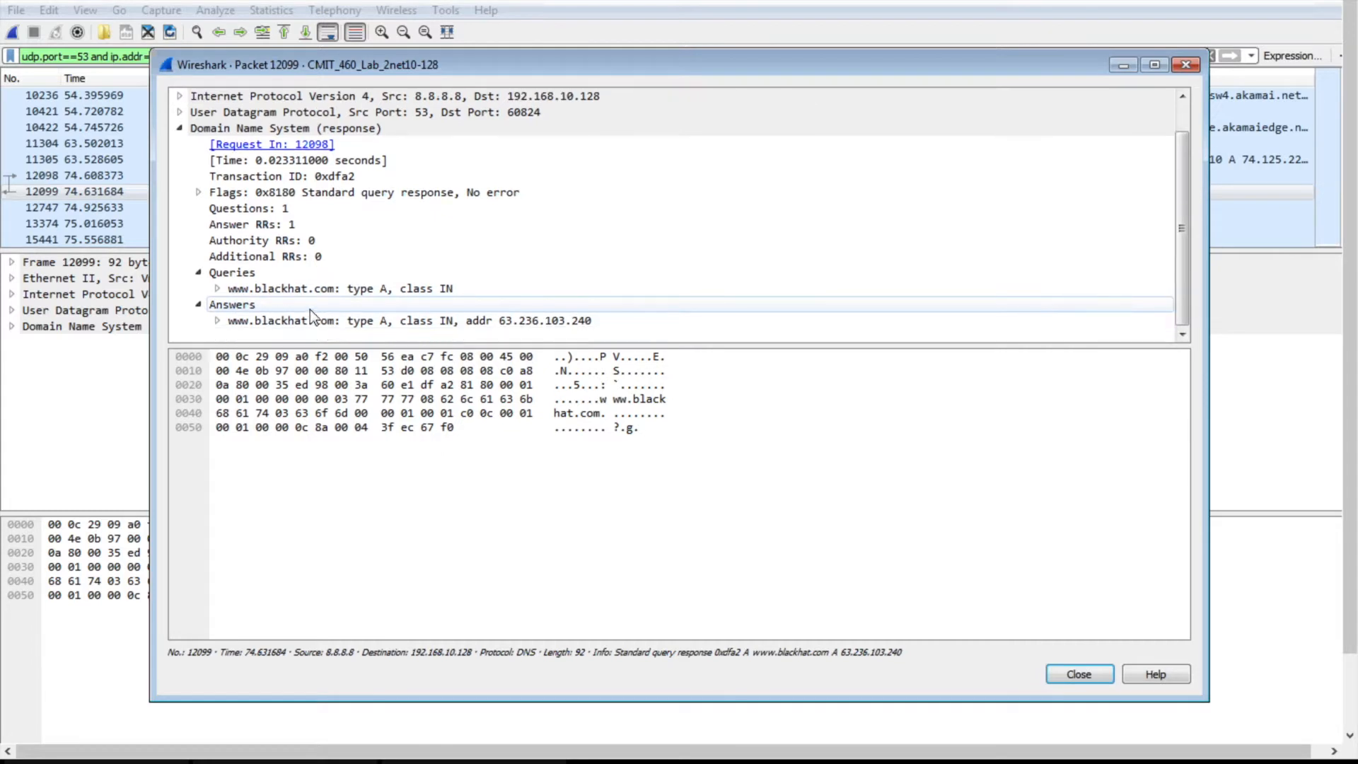
left_click(466, 322)
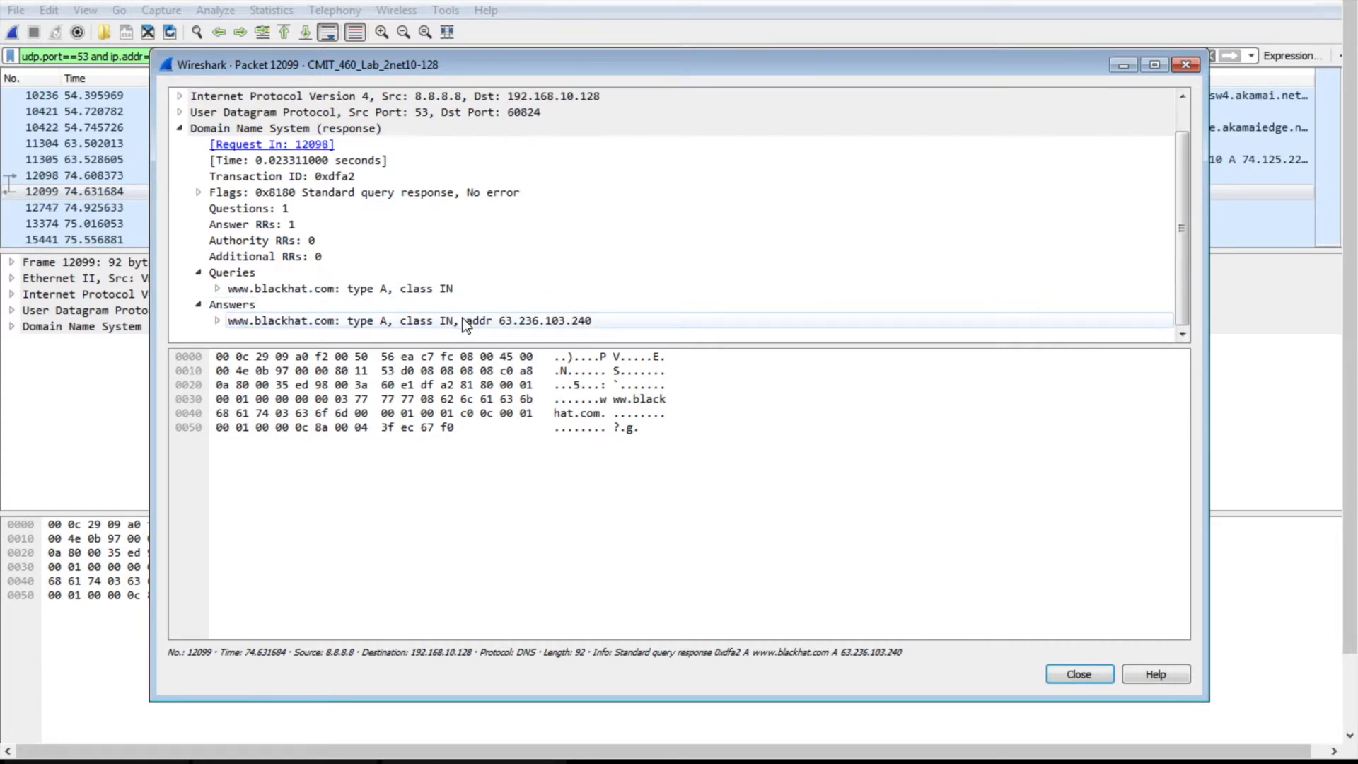
left_click(512, 323)
left_click(591, 320)
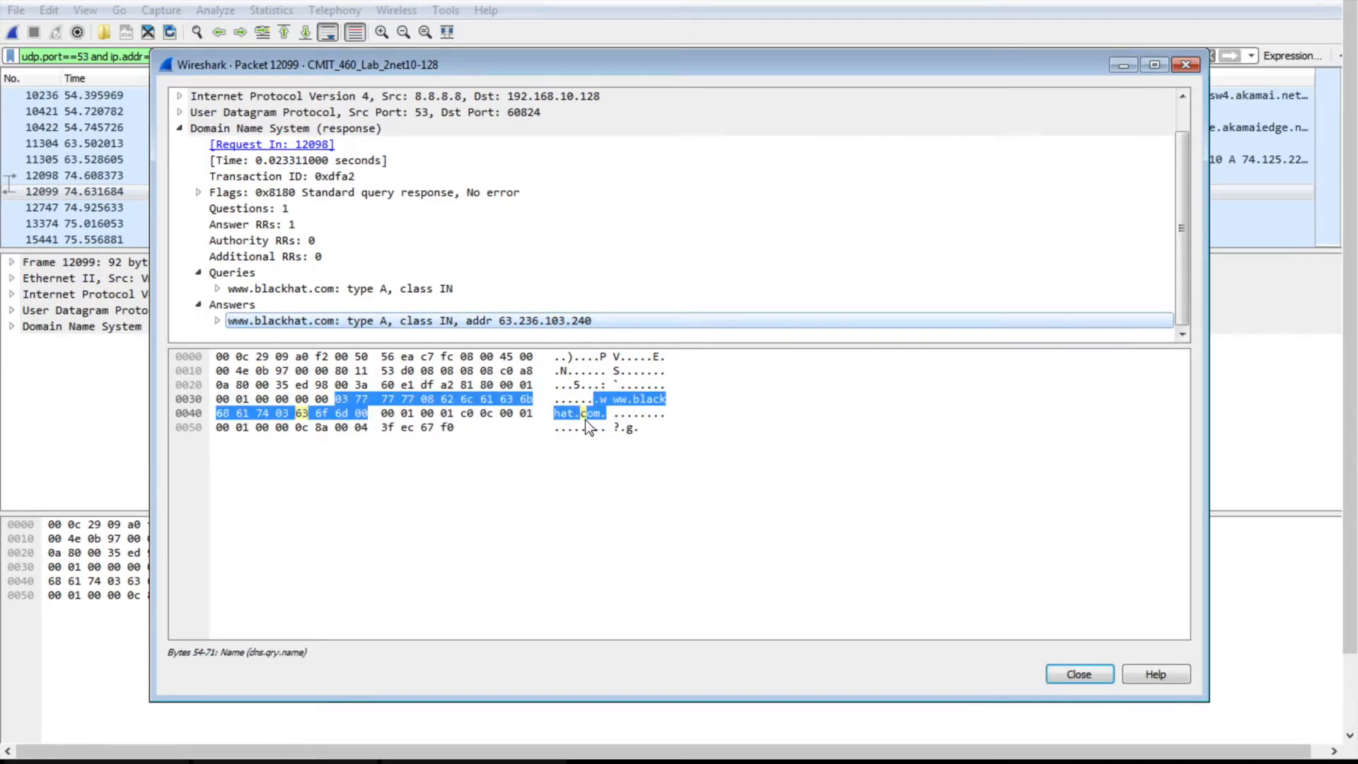
Switch to the Untitled 3 notes and add an entry below the process list for blackhat.com with the address 63.236.103.240
key("ctrl+Left")
key("ctrl+Left")
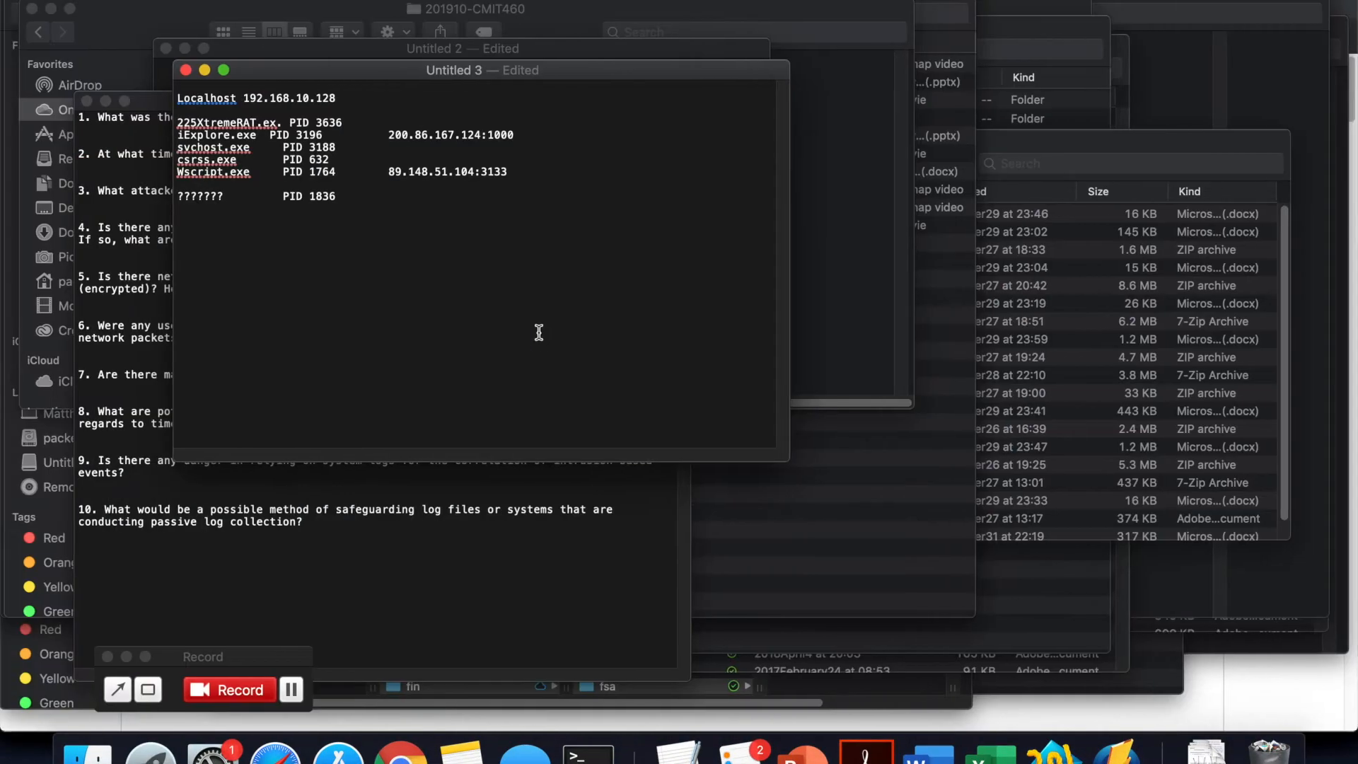
left_click(538, 333)
key("Return")
type("blackhat.com    63.")
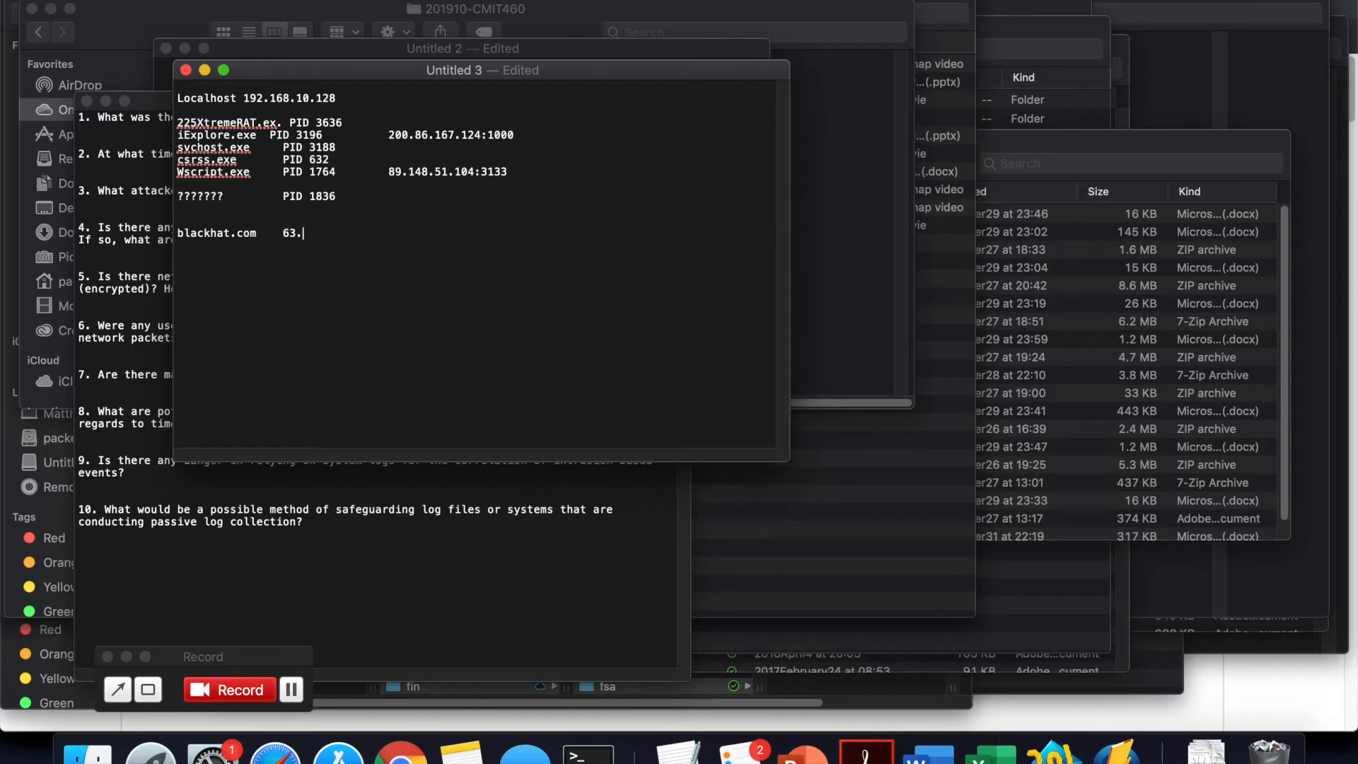
type("236")
key("ctrl+Right")
key("ctrl+Right")
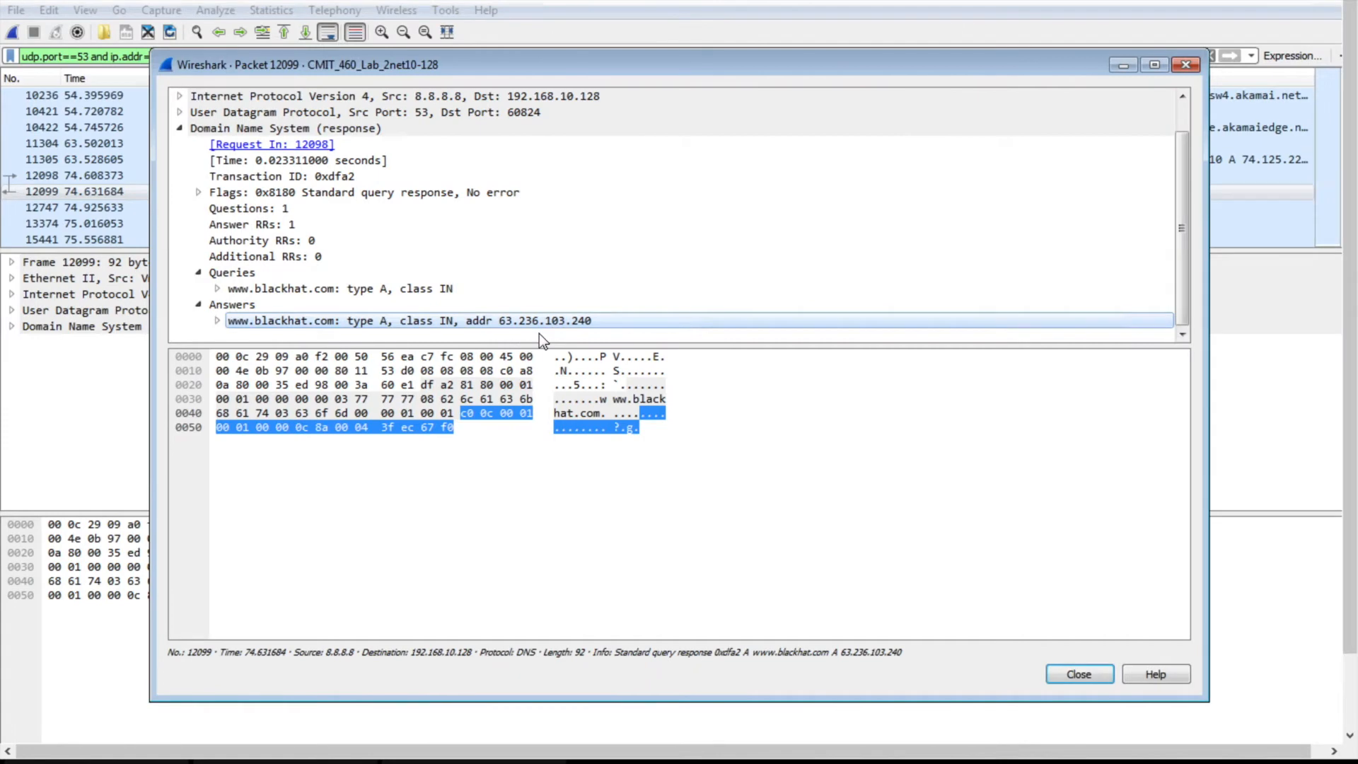
key("ctrl+Left")
key("ctrl+Left")
type("1")
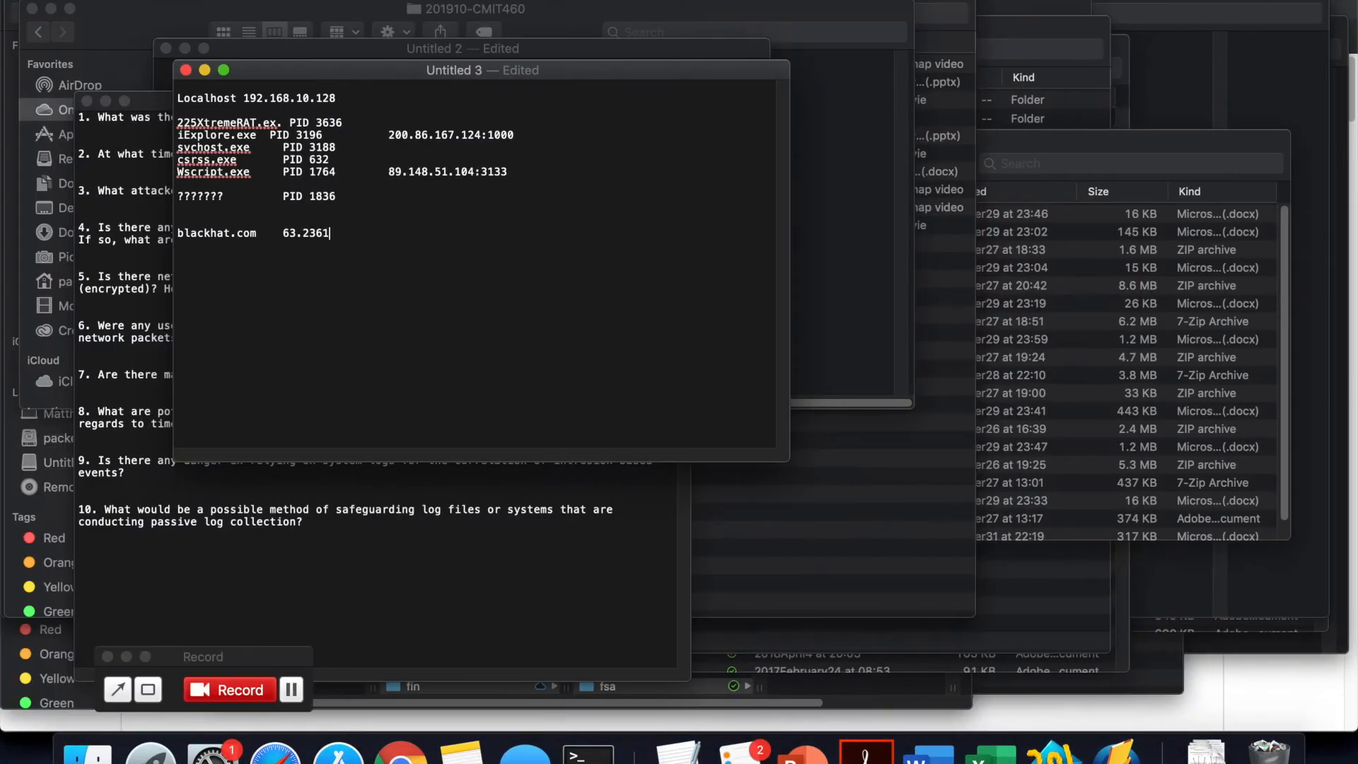
key("BackSpace")
type(".103.240")
Check the response's packet number in Wireshark, prefix the blackhat.com note with "Pkt 12099", and start a new line below it
key("ctrl+Right")
key("ctrl+Right")
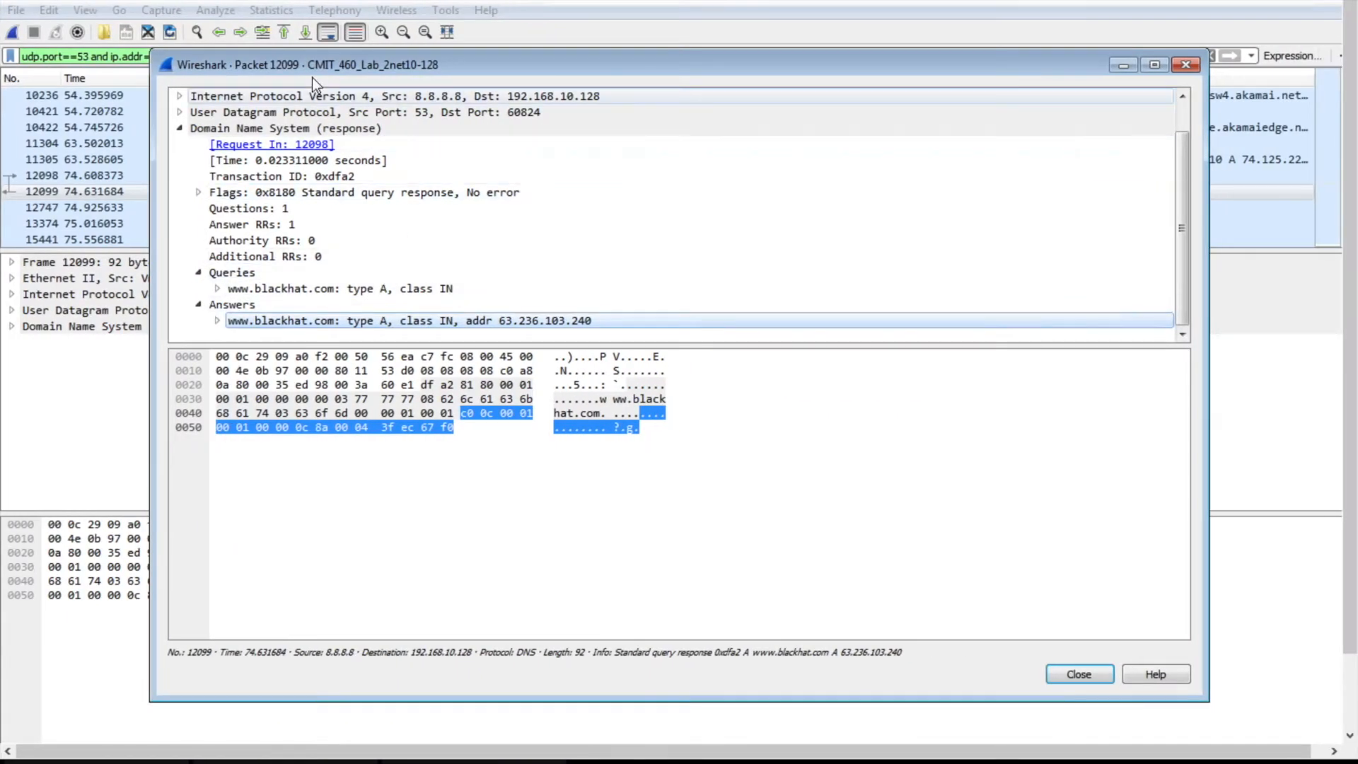
key("ctrl+Left")
key("ctrl+Left")
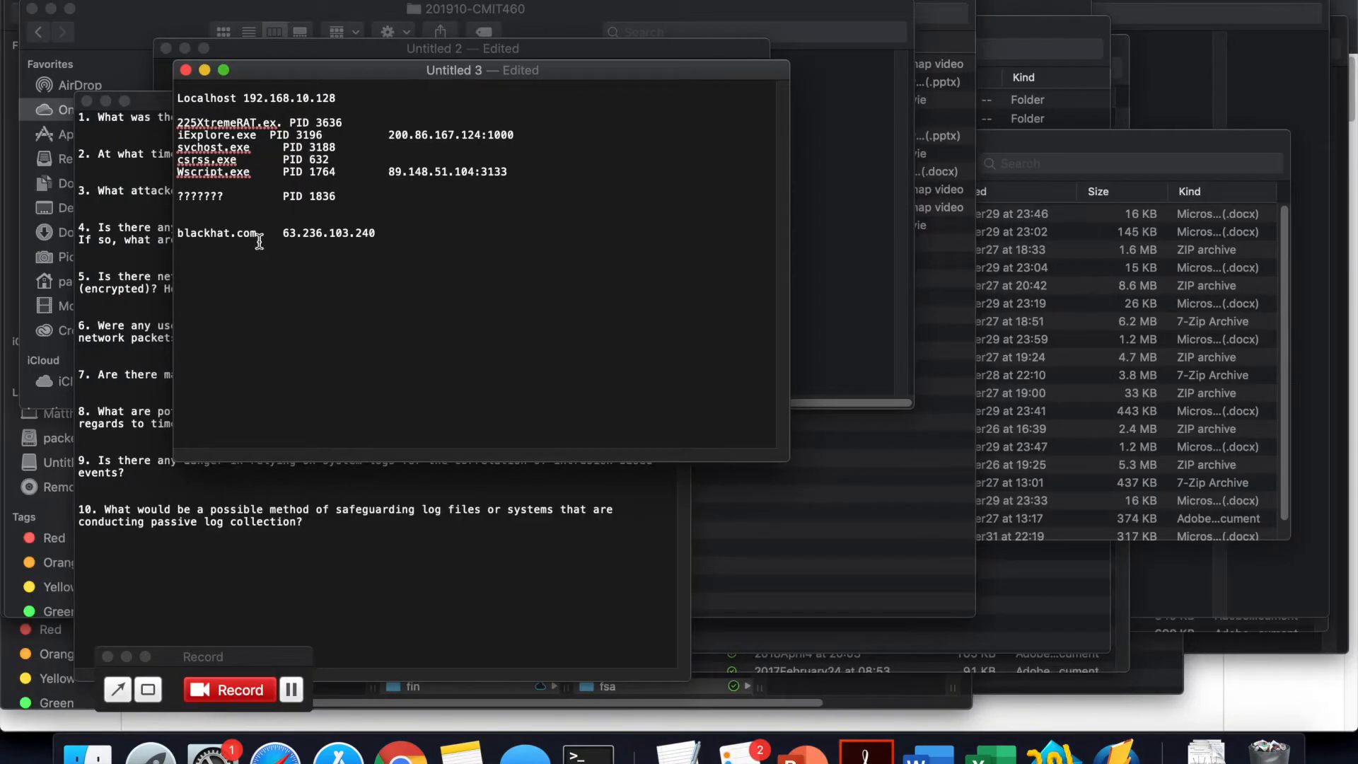
left_click(177, 232)
type("Pkt ")
type("12099")
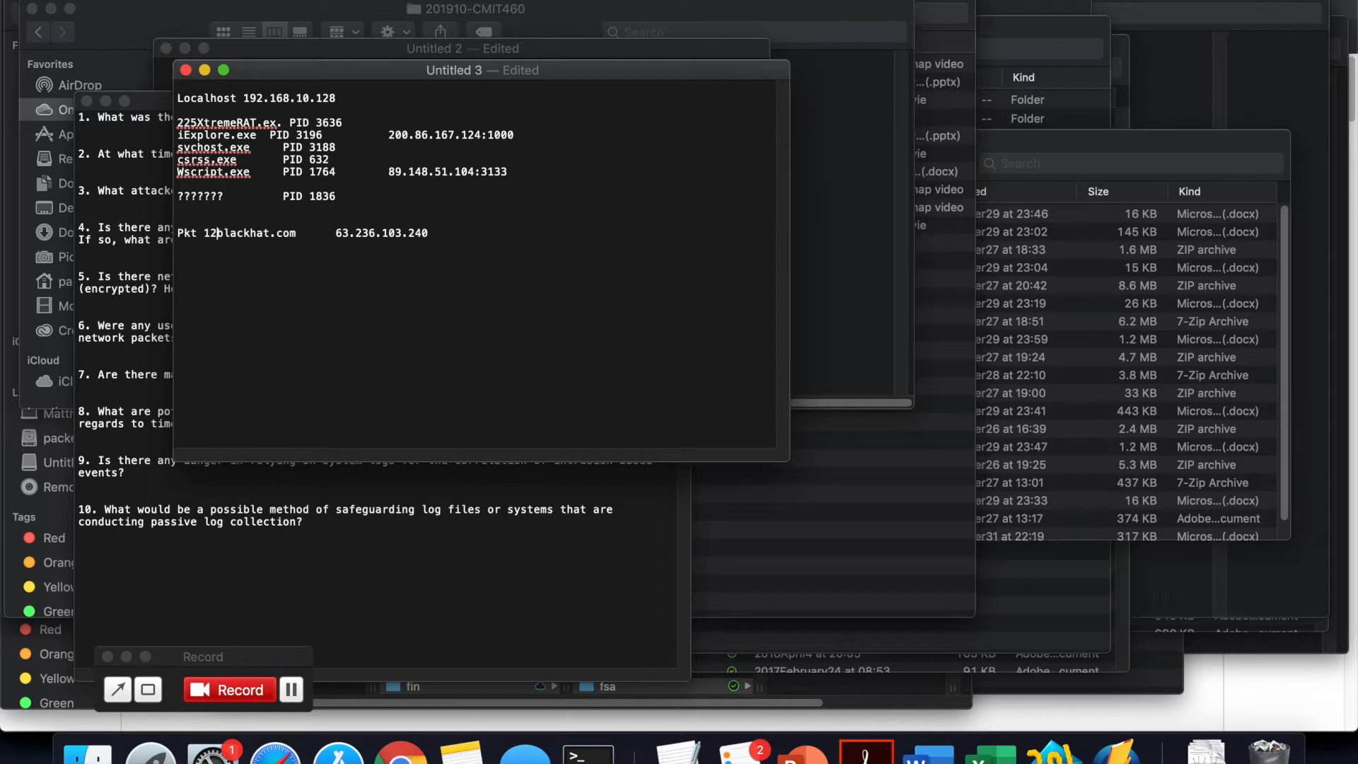
key("Tab")
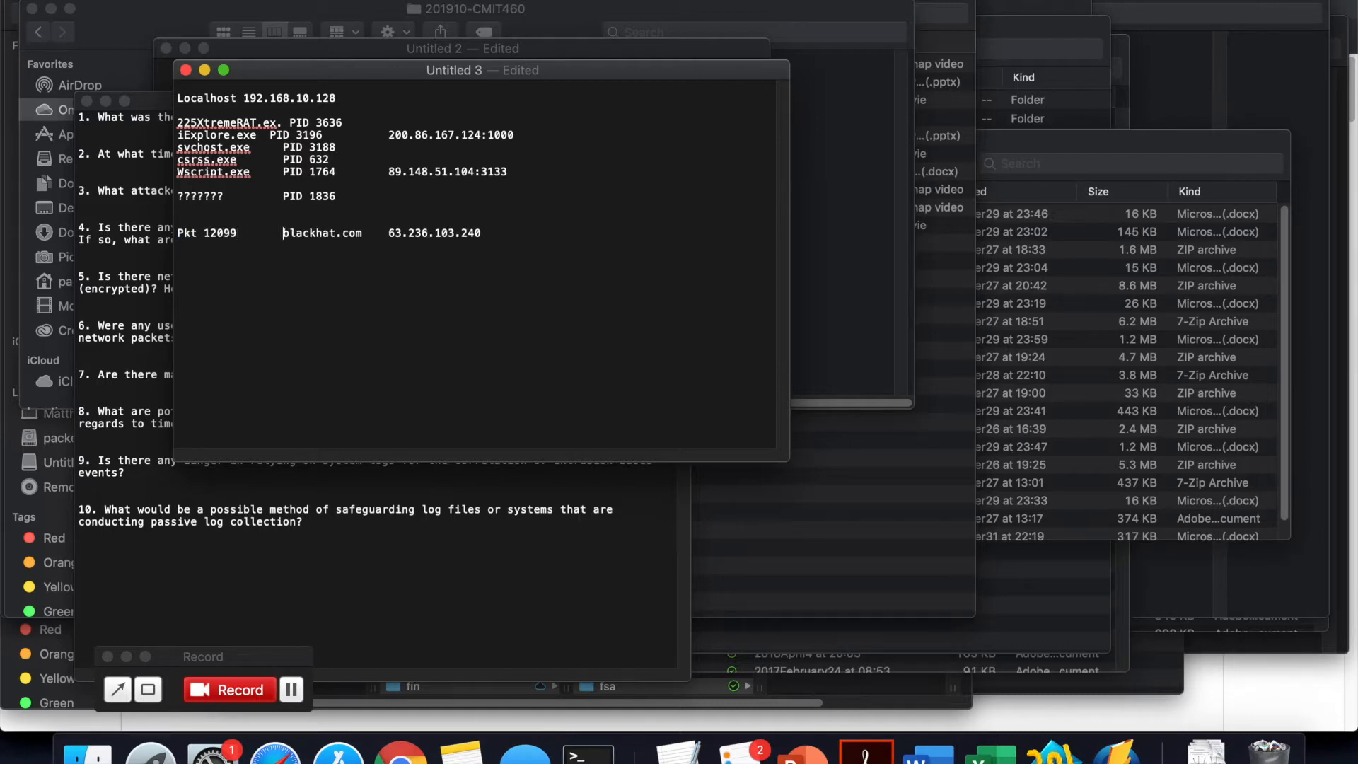
left_click(512, 234)
key("Return")
Return to Wireshark, close the packet window, and select the asmarany.no-ip.biz query near the end of the DNS packets
key("ctrl+Right")
key("ctrl+Right")
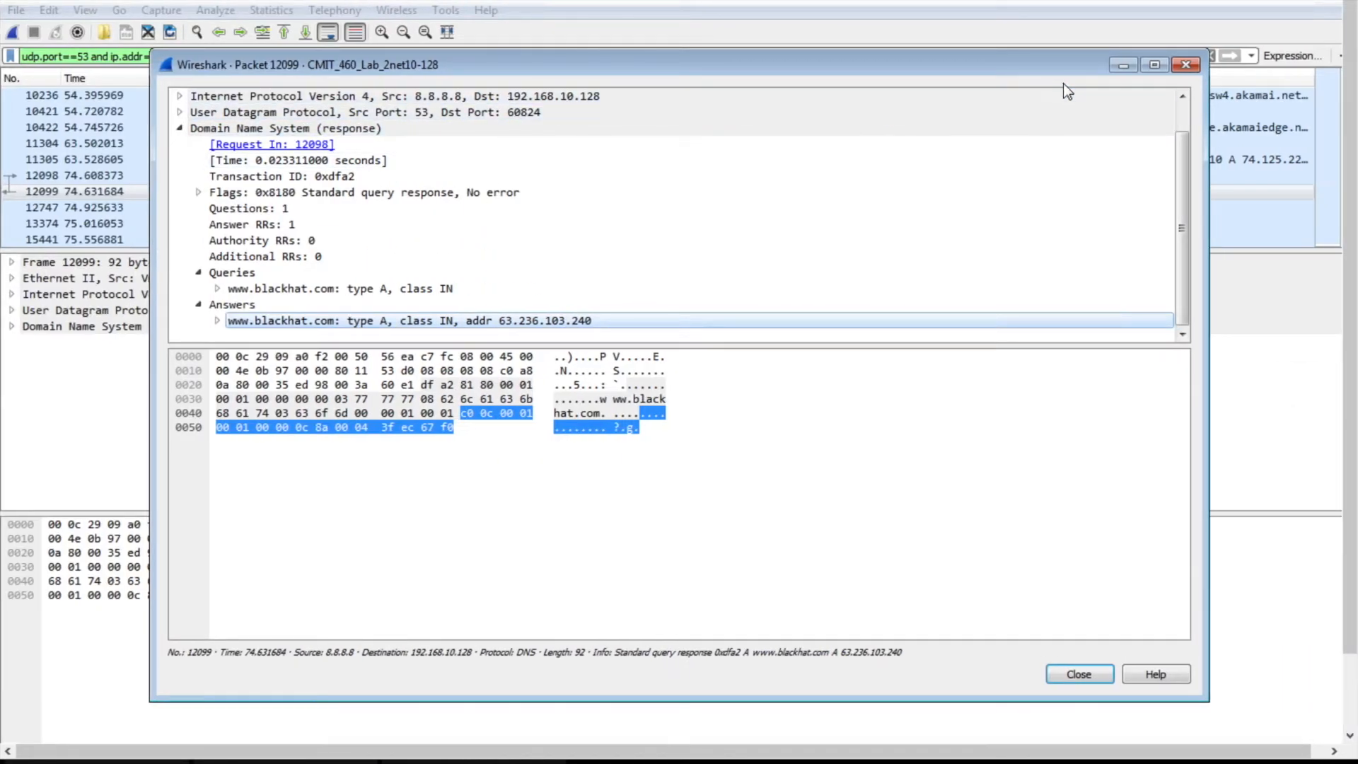
left_click(1185, 65)
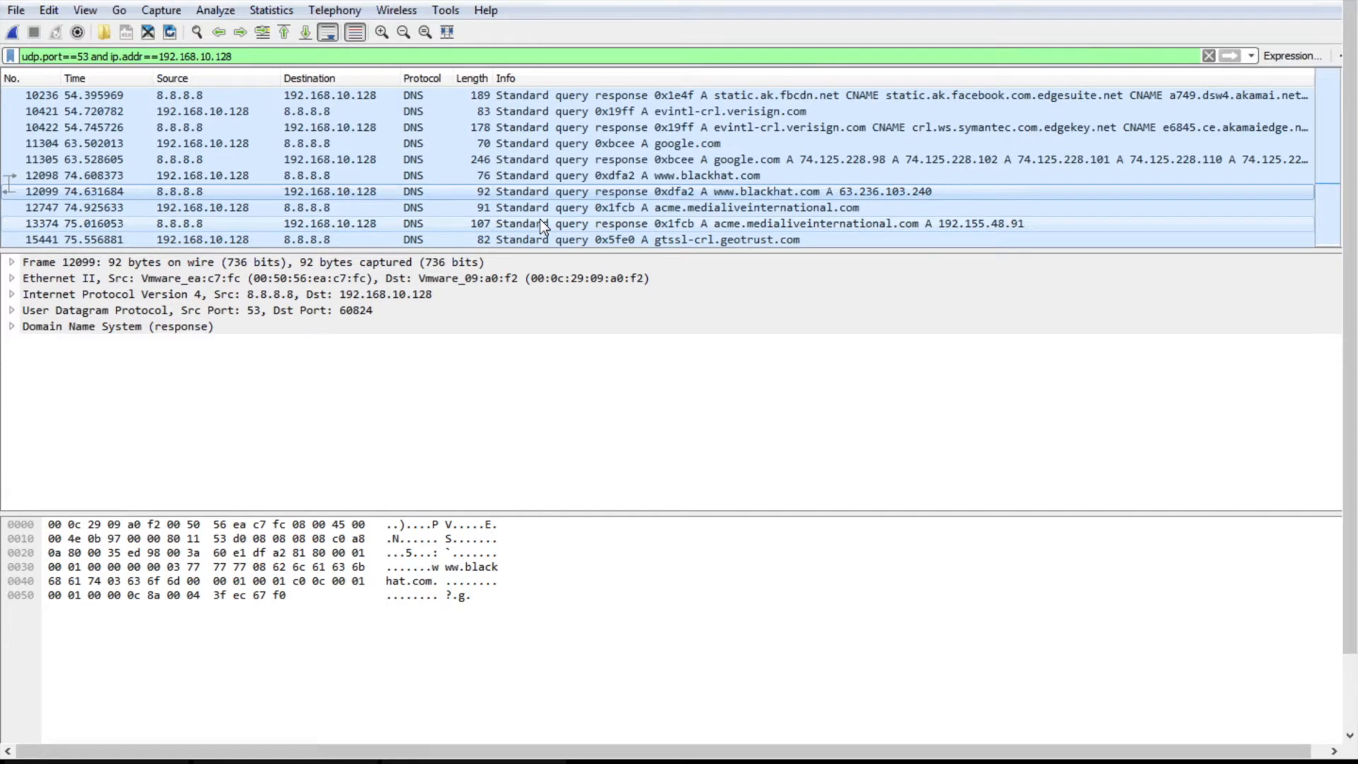
scroll(540, 221, "down", 4)
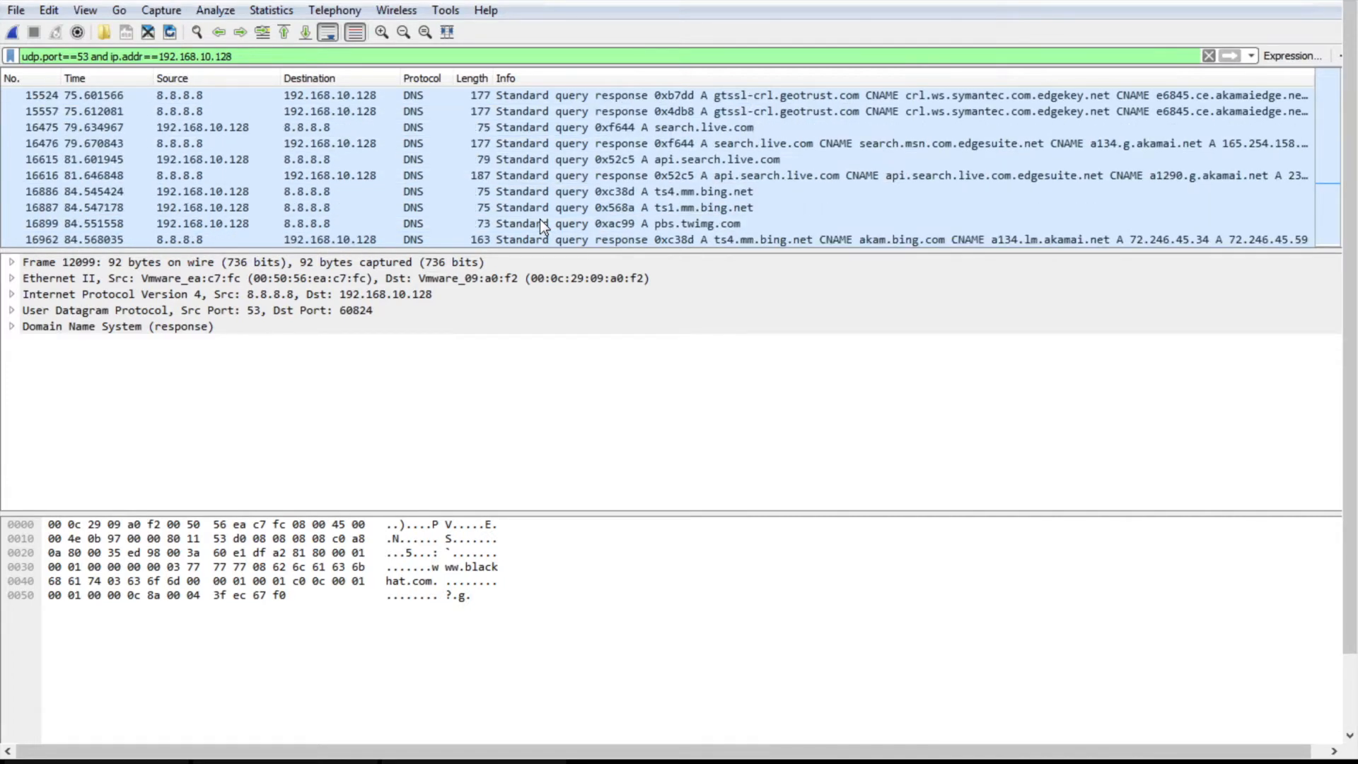
scroll(540, 223, "down", 3)
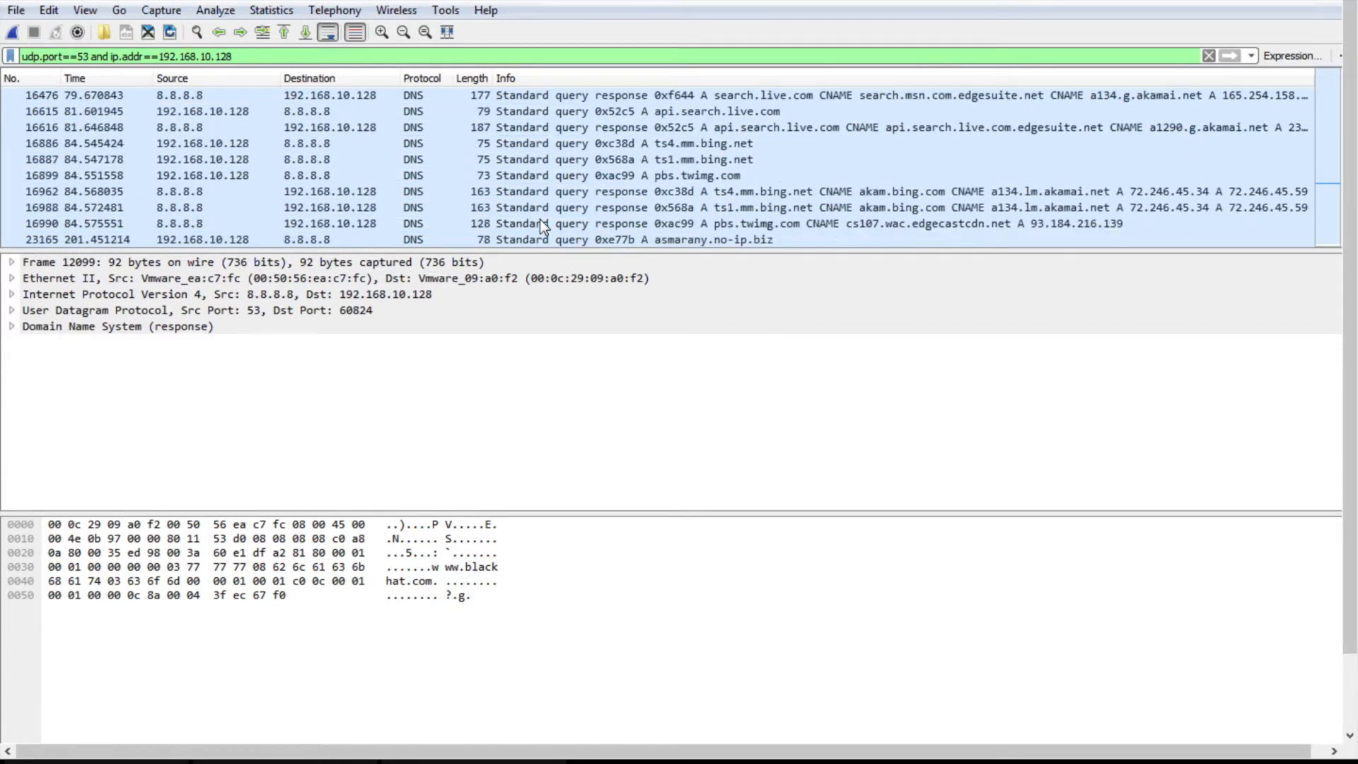
scroll(540, 223, "down", 2)
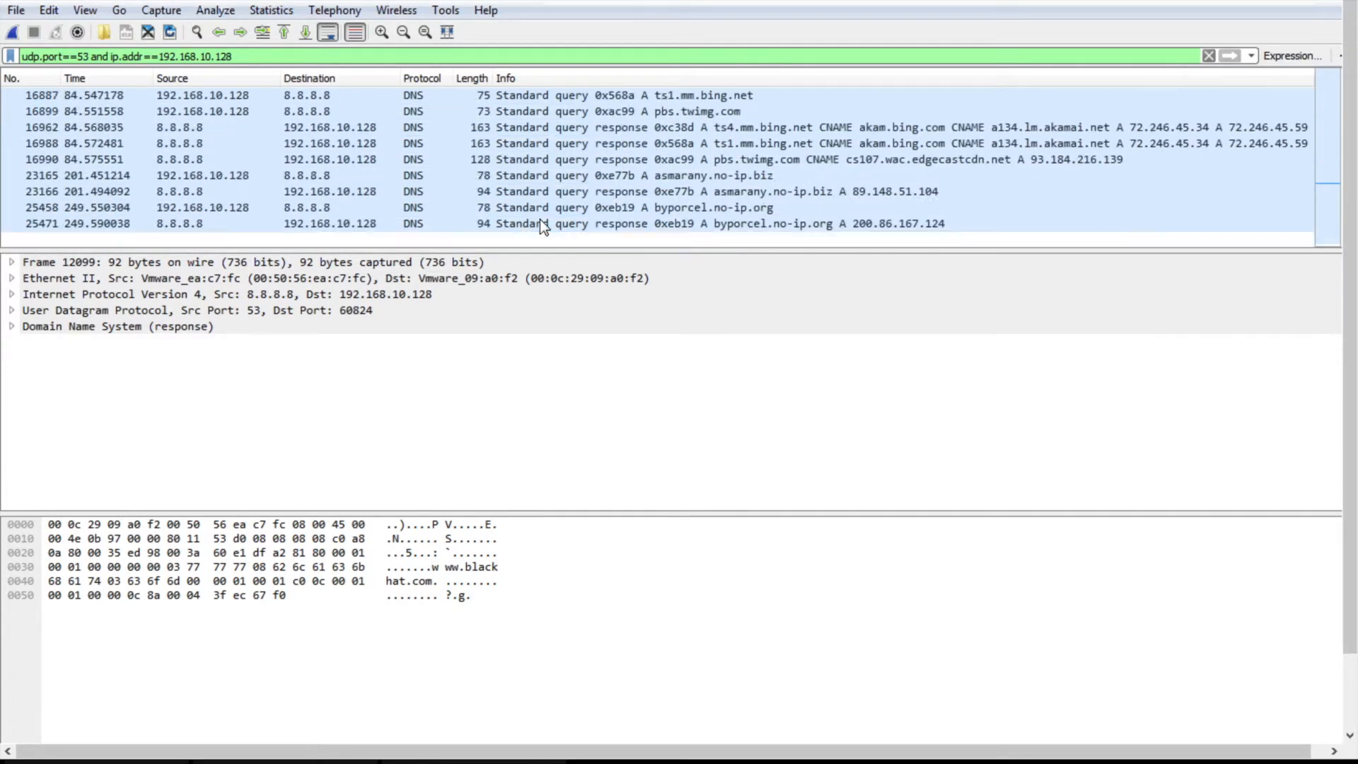
left_click(737, 177)
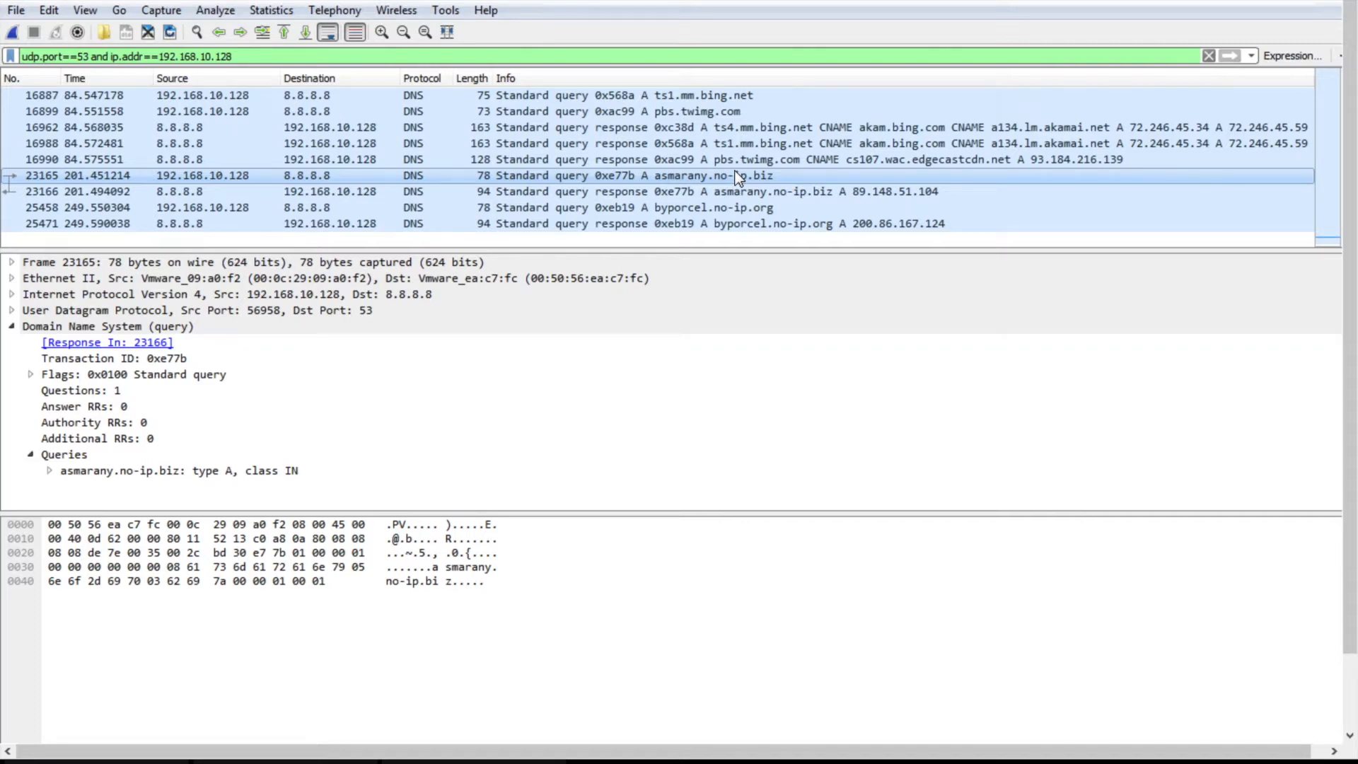
key("ctrl+Left")
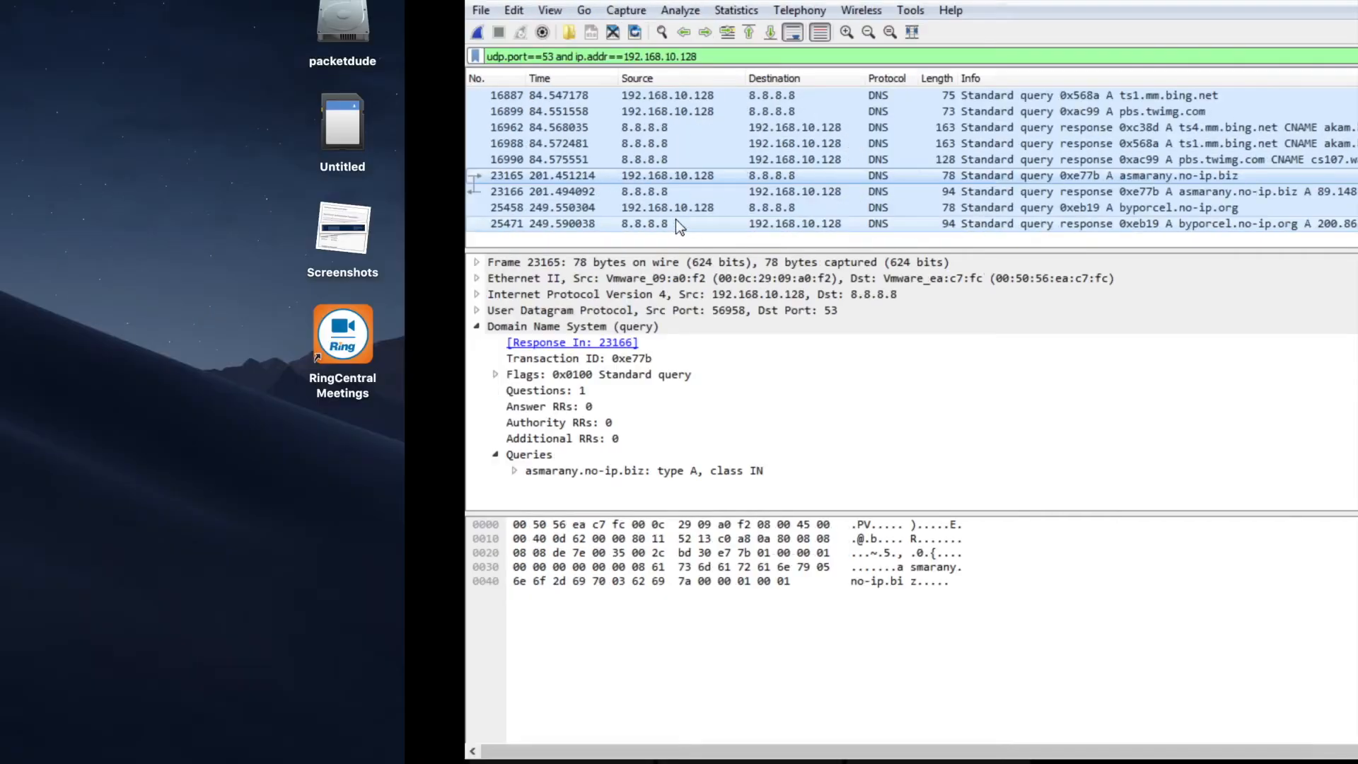
key("ctrl+Left")
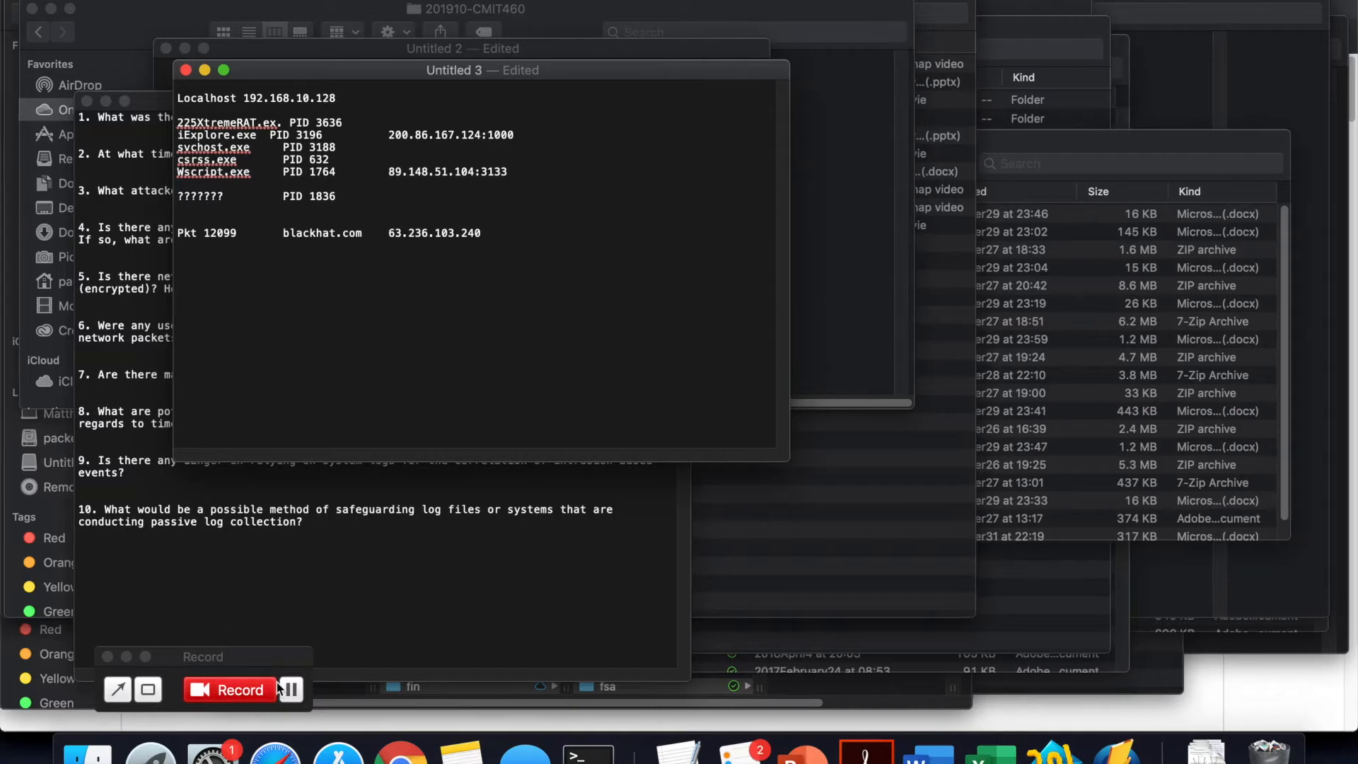
left_click(279, 688)
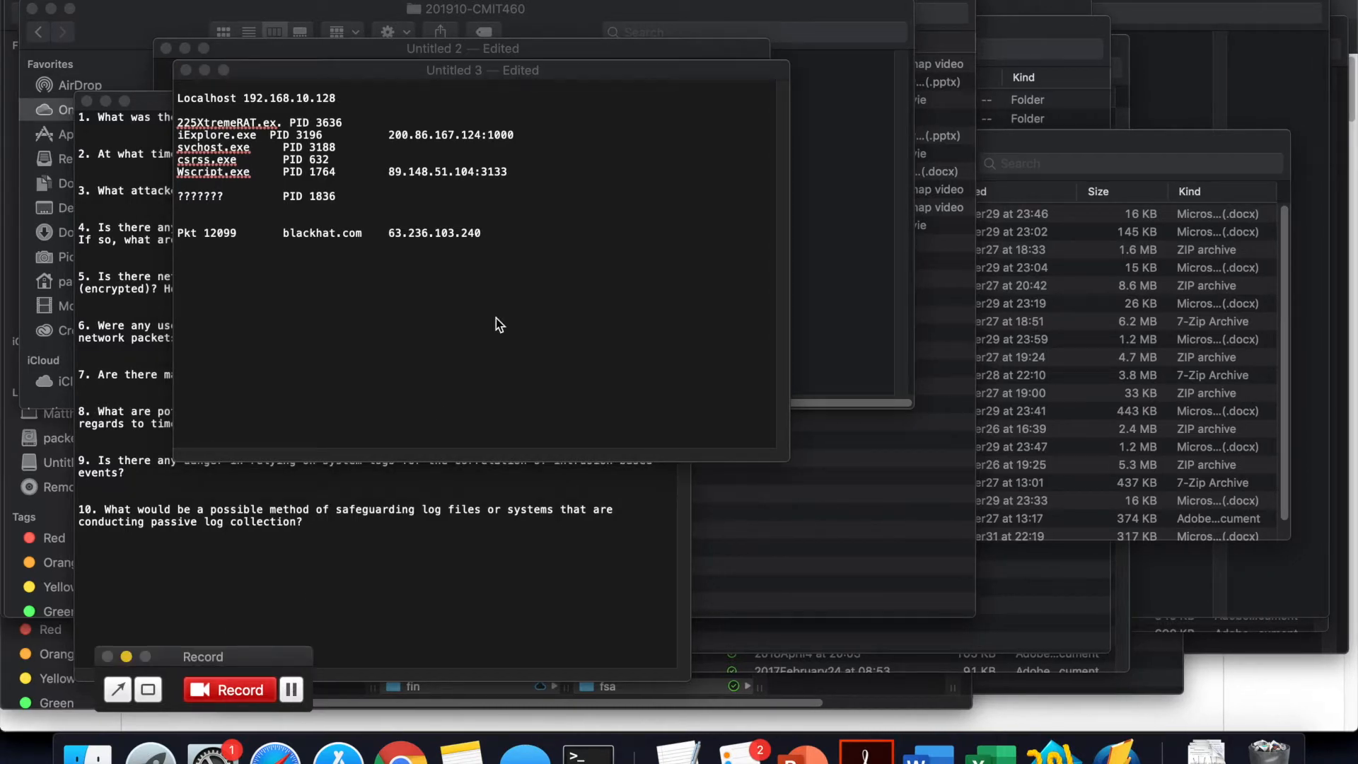
key("ctrl+Right")
key("ctrl+Right")
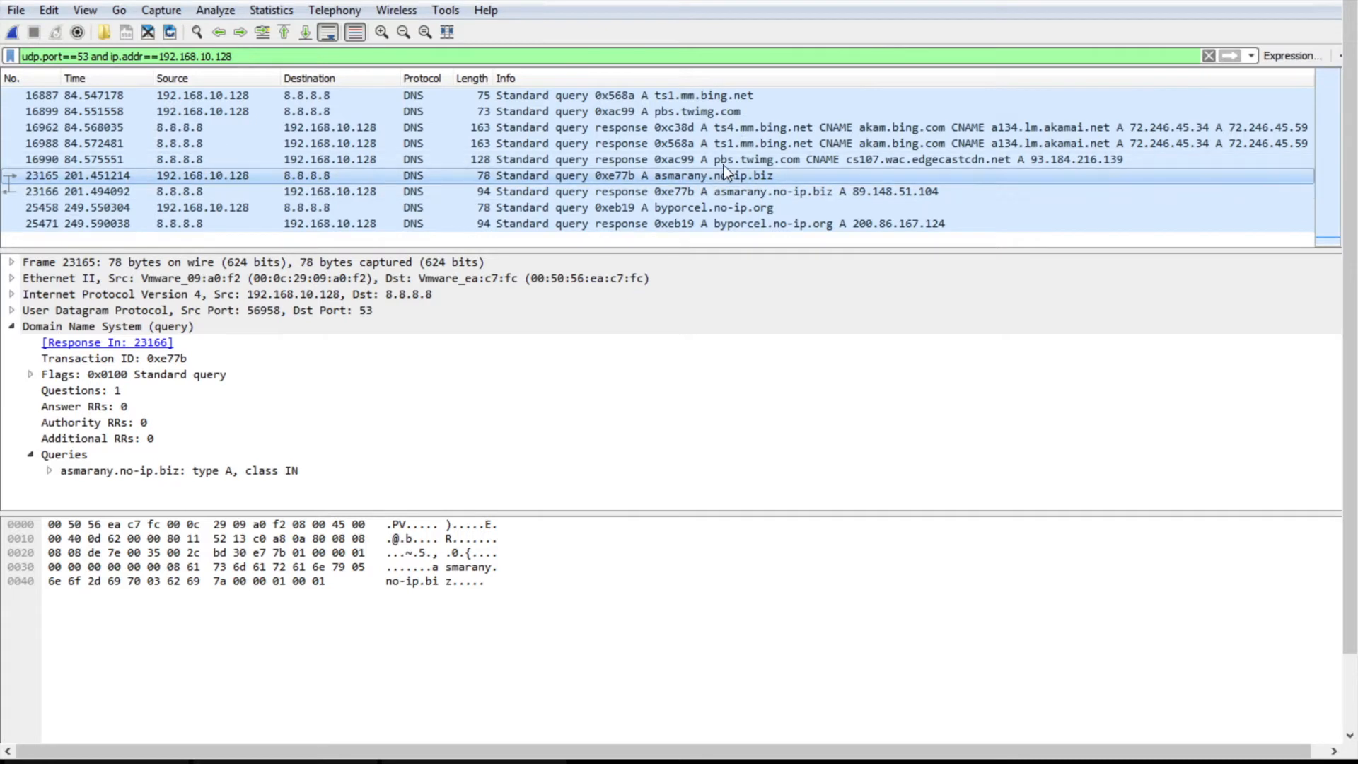
Select the asmarany.no-ip.biz DNS response and record asmarany.no-ip.biz with 89.148.51.104 in the Untitled 3 notes
left_click(760, 192)
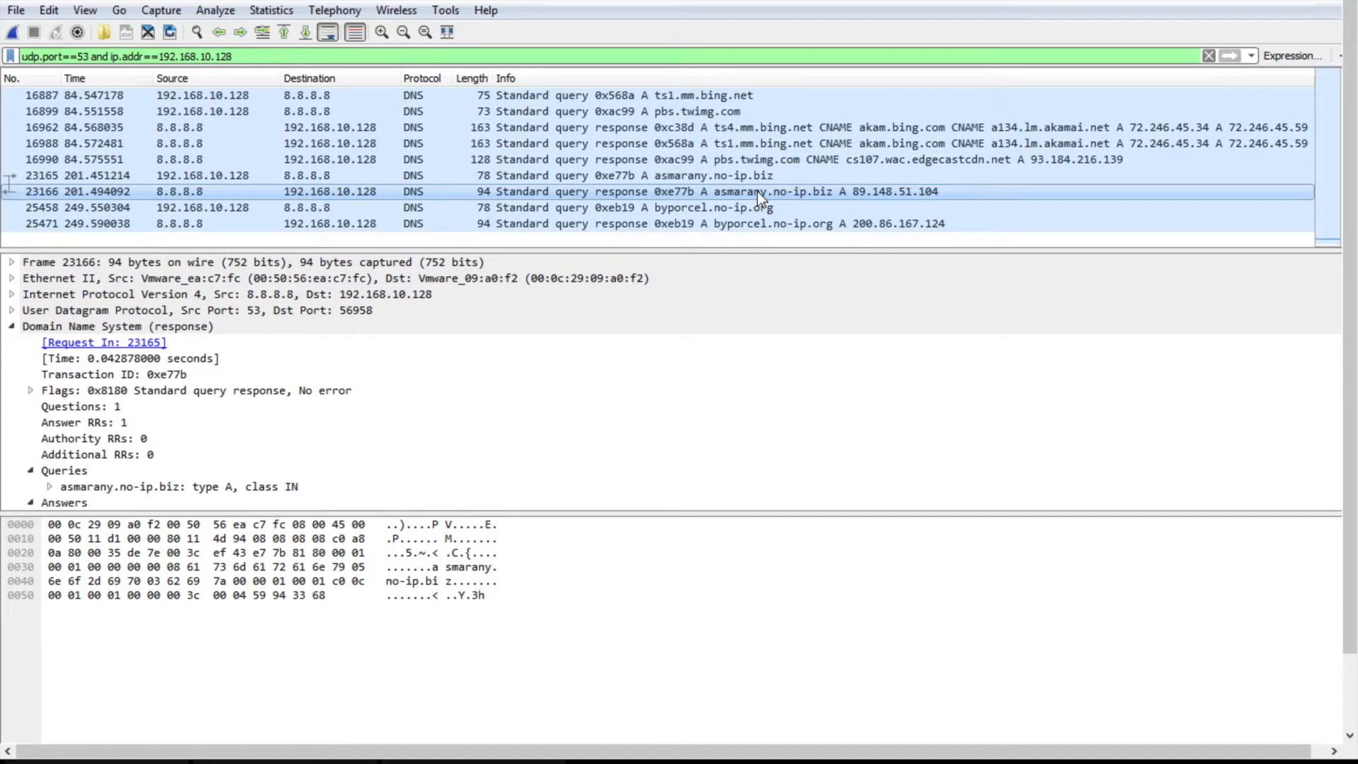
key("ctrl+Left")
key("ctrl+Left")
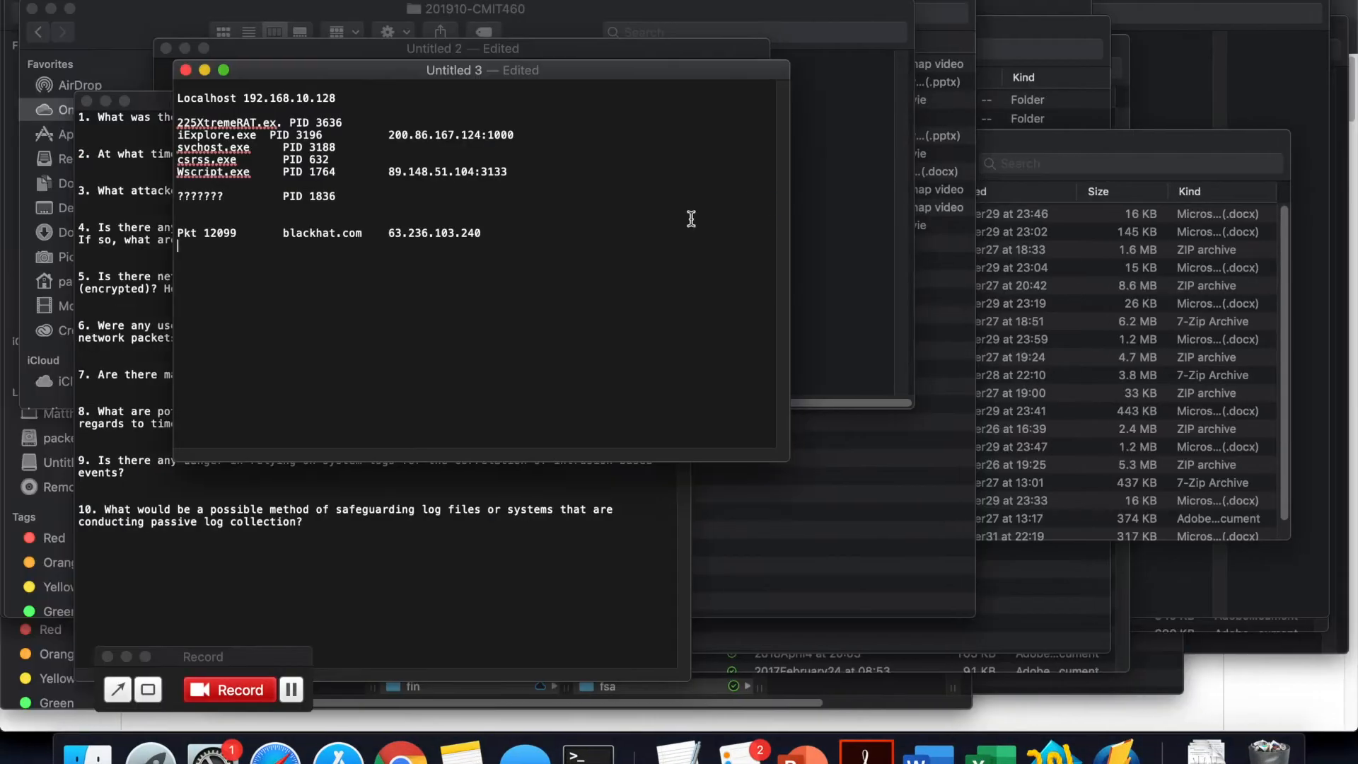
type("asmarany.no-ip.biz")
key("Tab")
key("ctrl+Right")
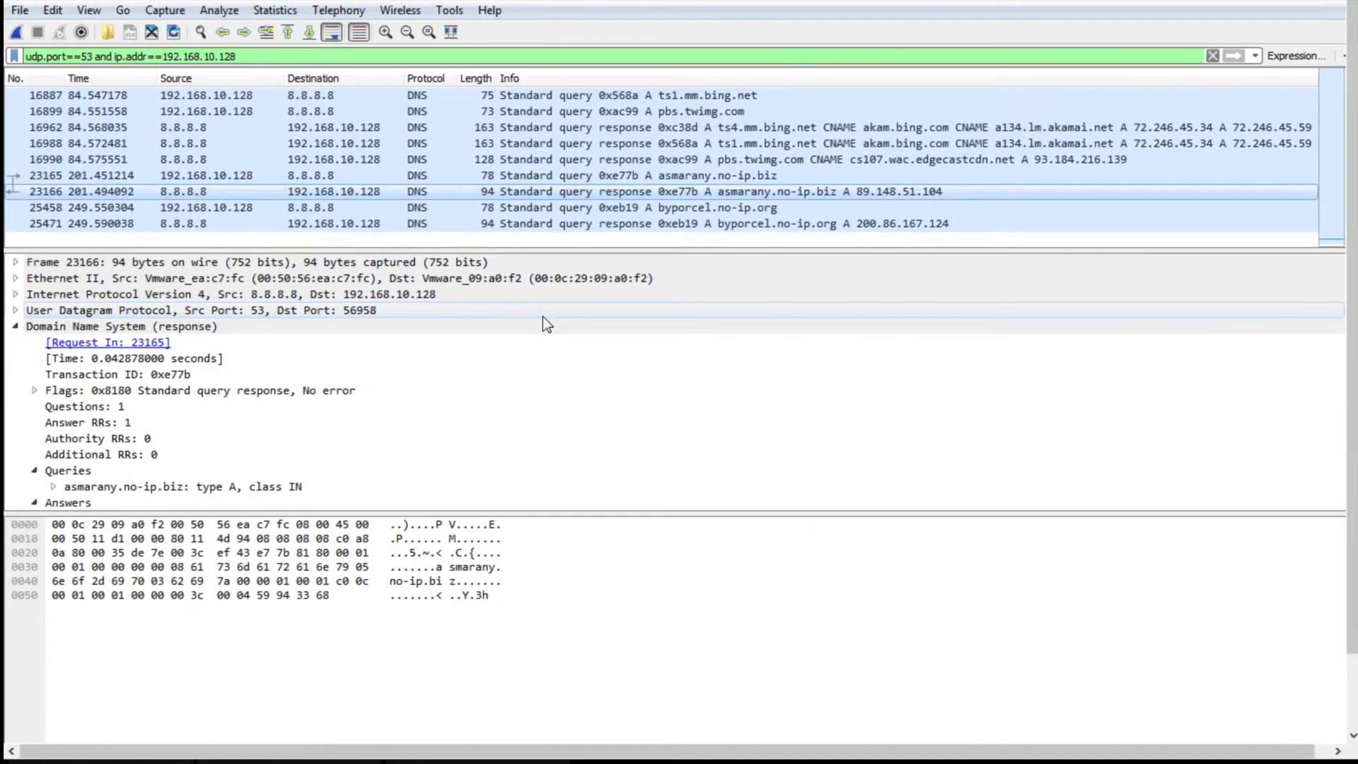
key("ctrl+Left")
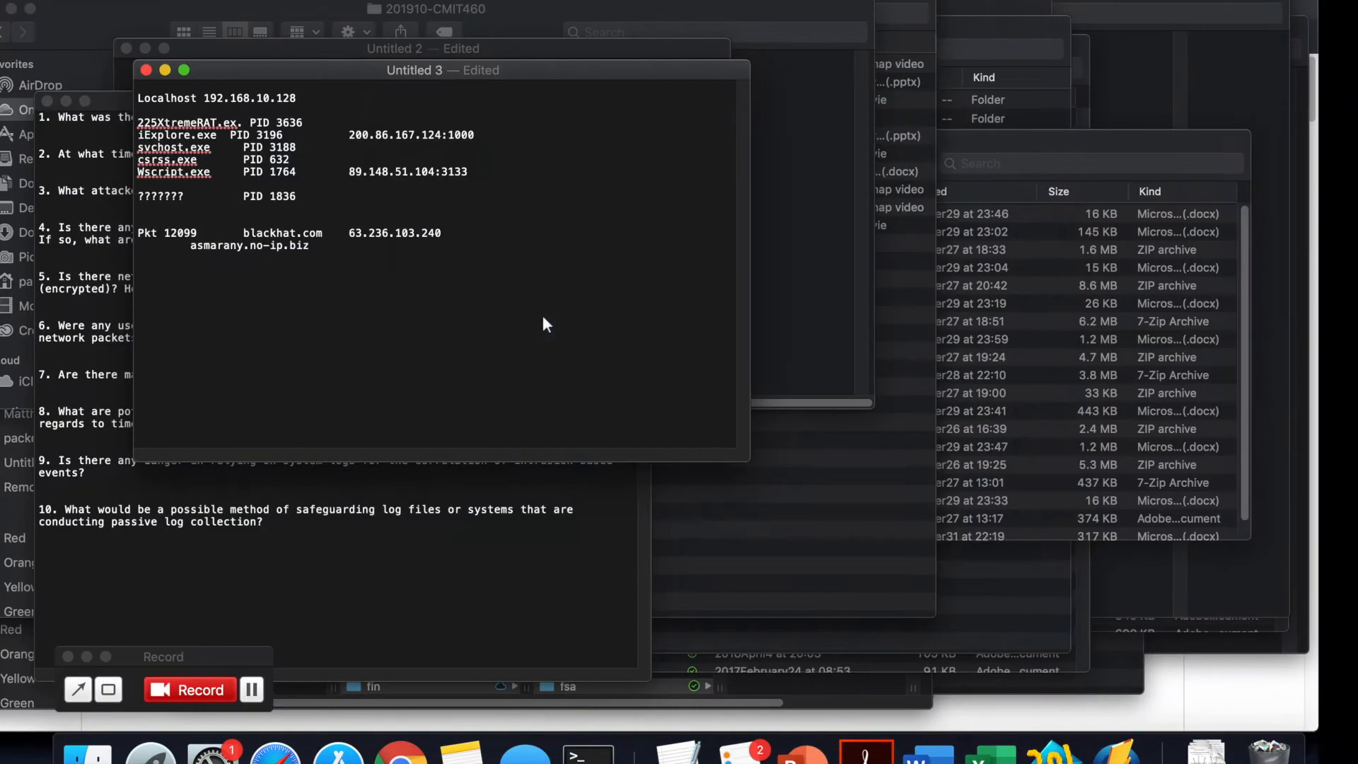
type("89.148.51.104")
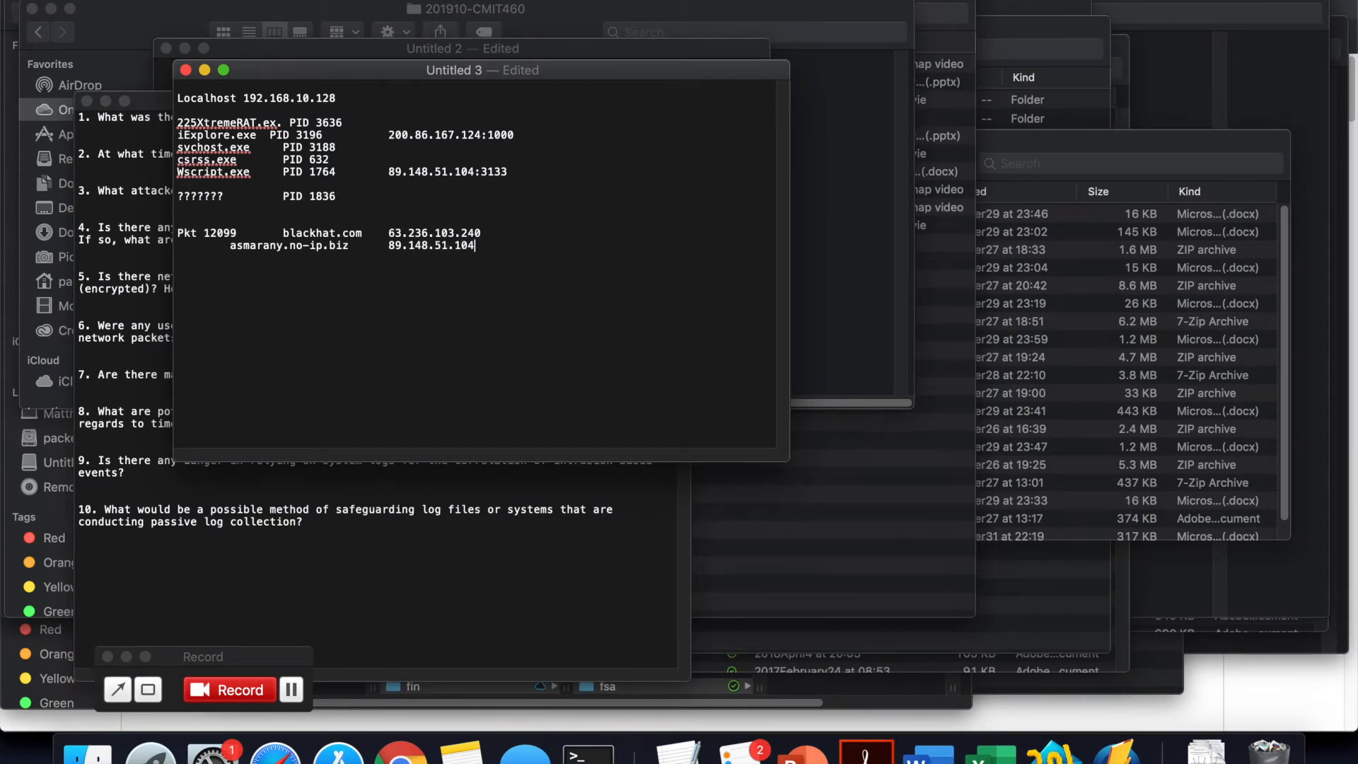
Check the byporcel DNS response in Wireshark and add a notes line reading byporcel.no-ip.biz with 200.86.167.124
key("ctrl+Right")
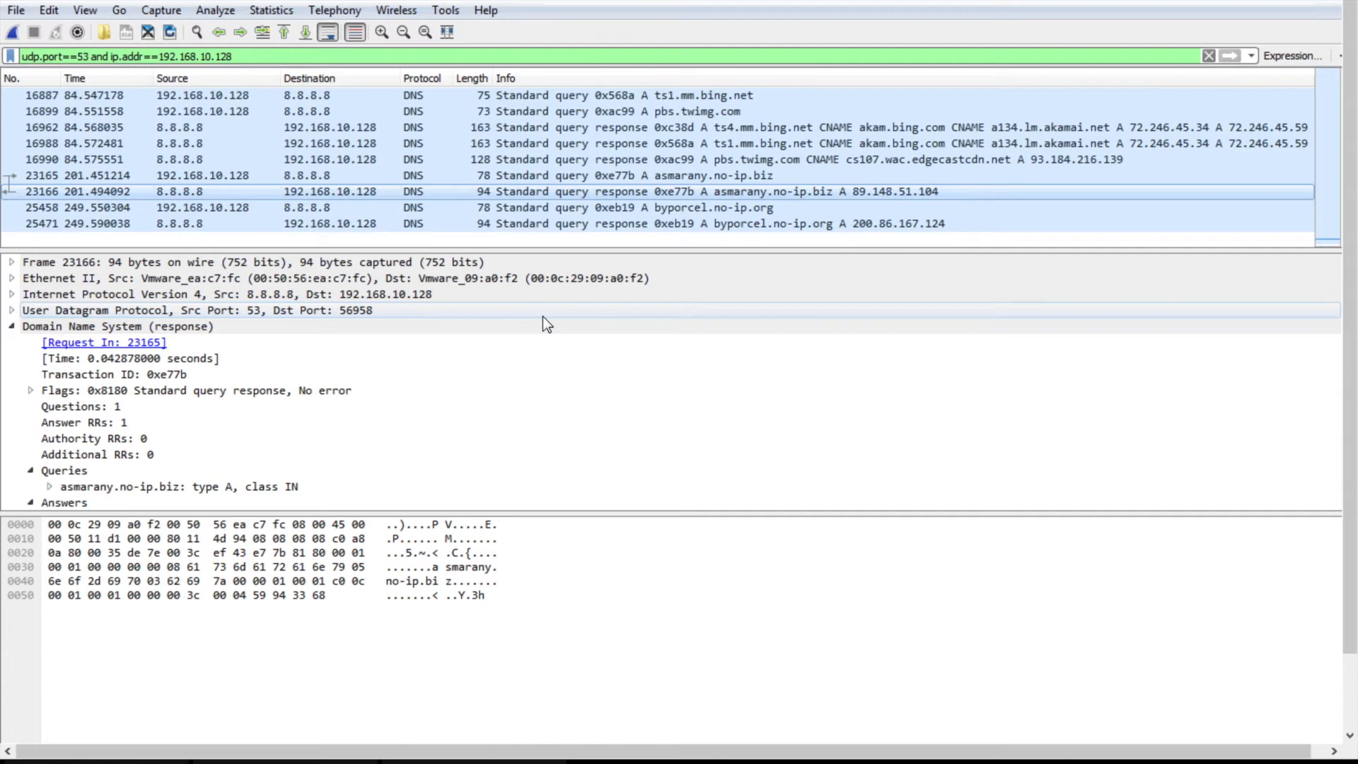
key("ctrl+Left")
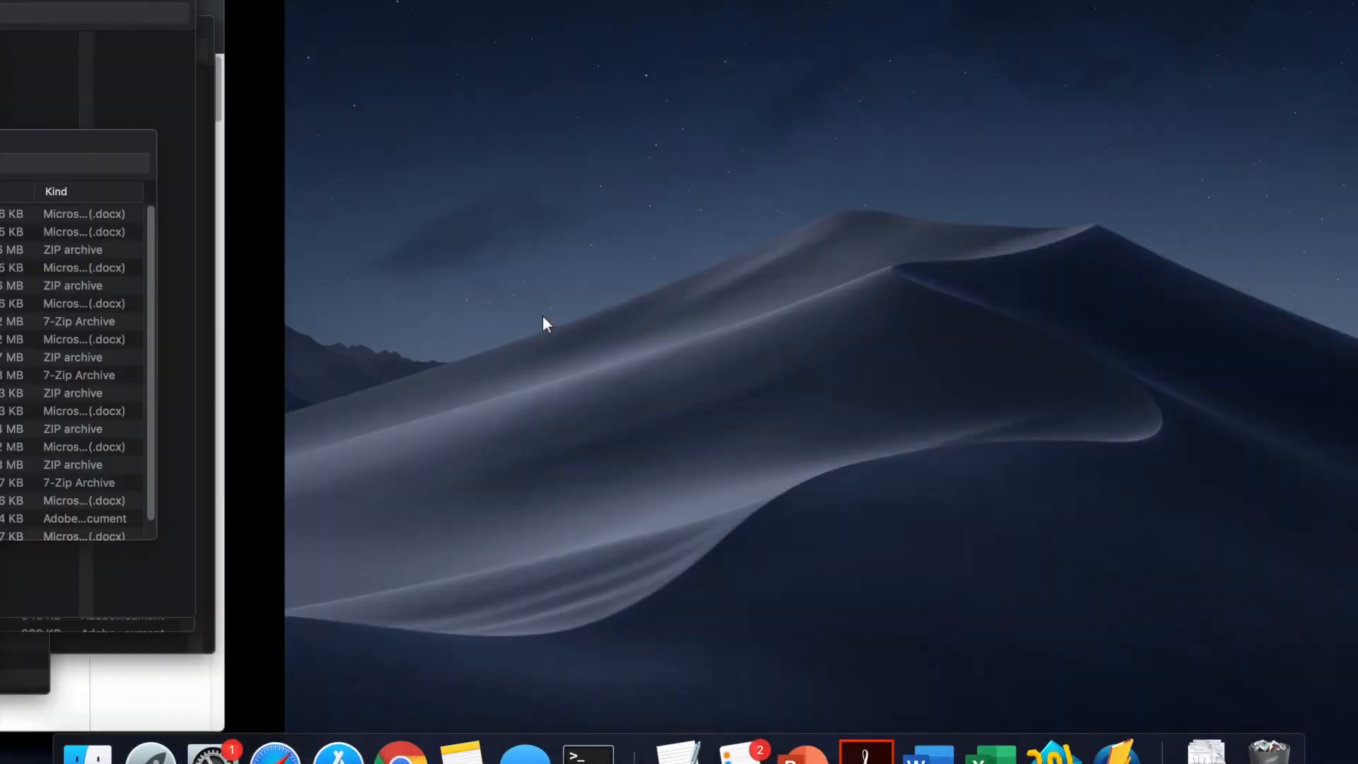
key("Return")
type("byporcel.")
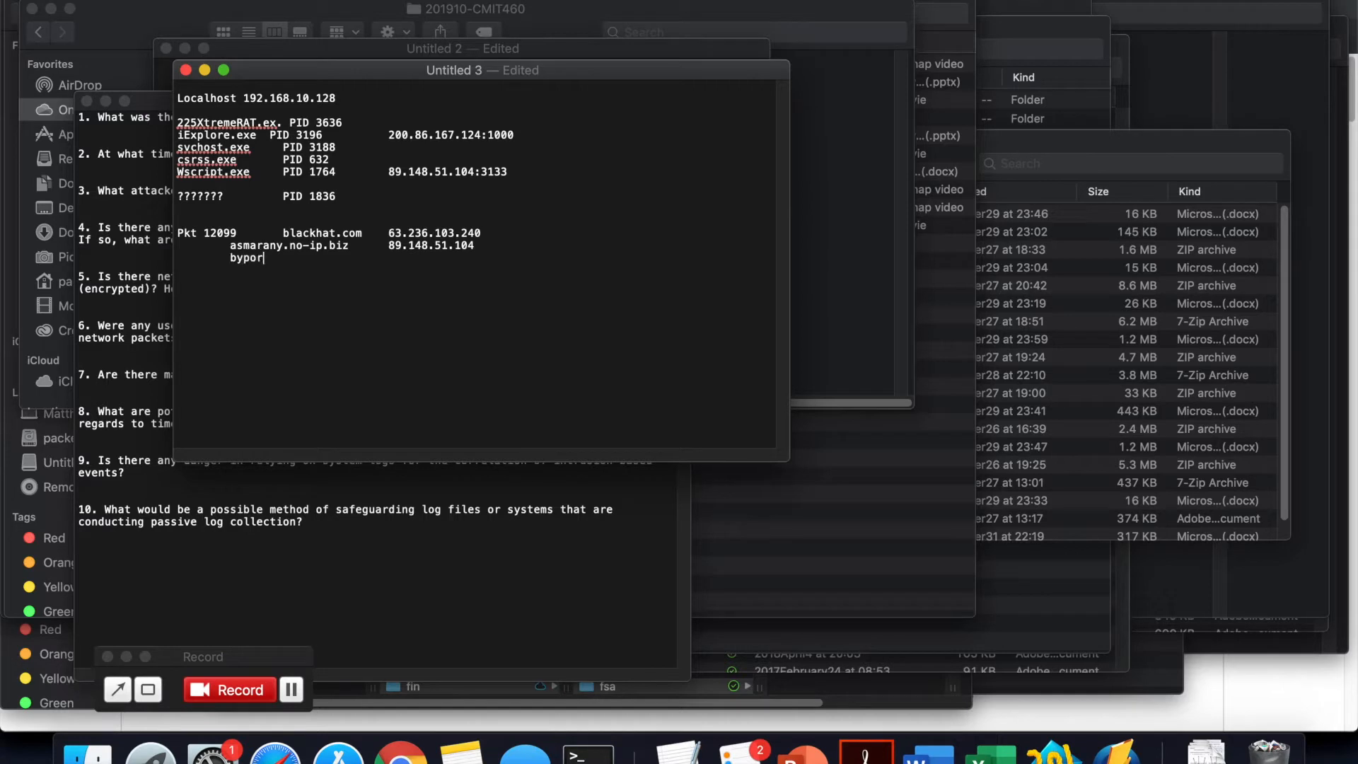
type("no-ip.biz")
key("Tab")
key("ctrl+Right")
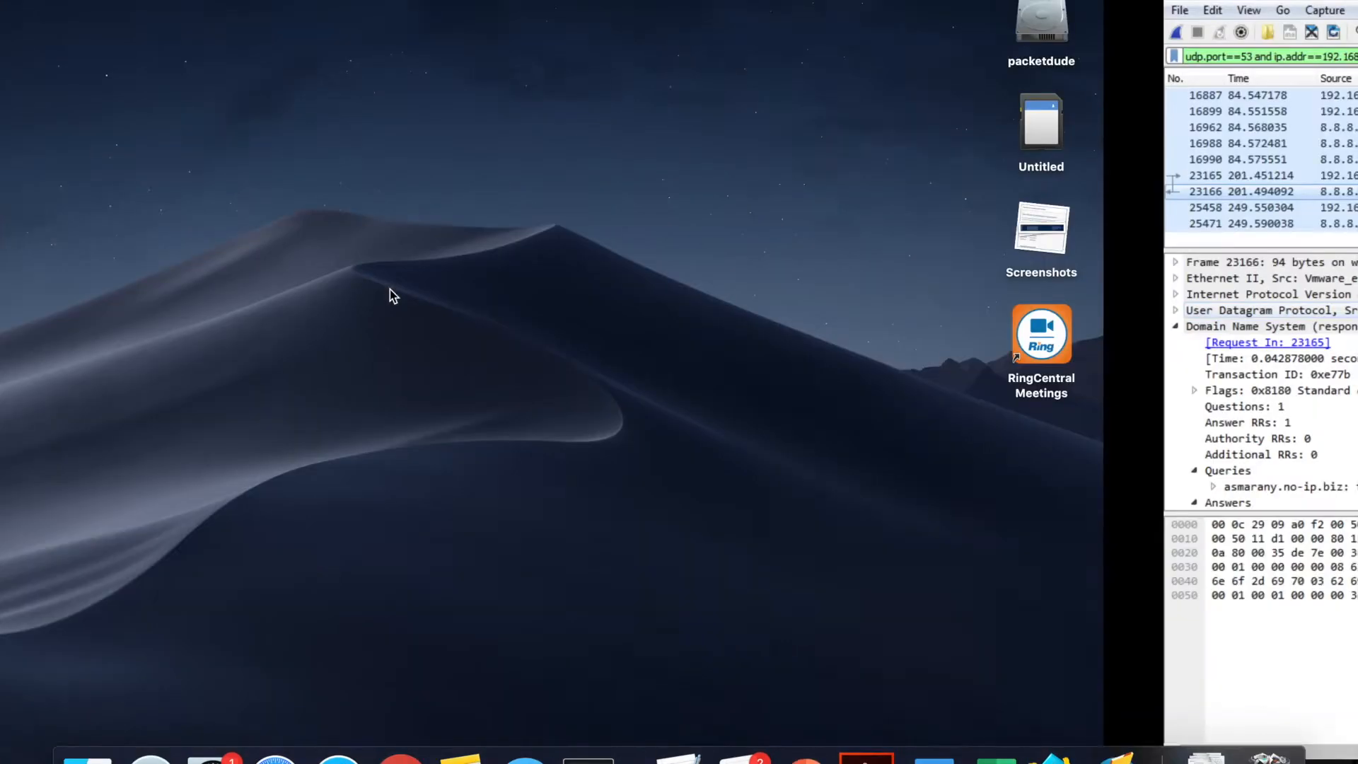
key("ctrl+Left")
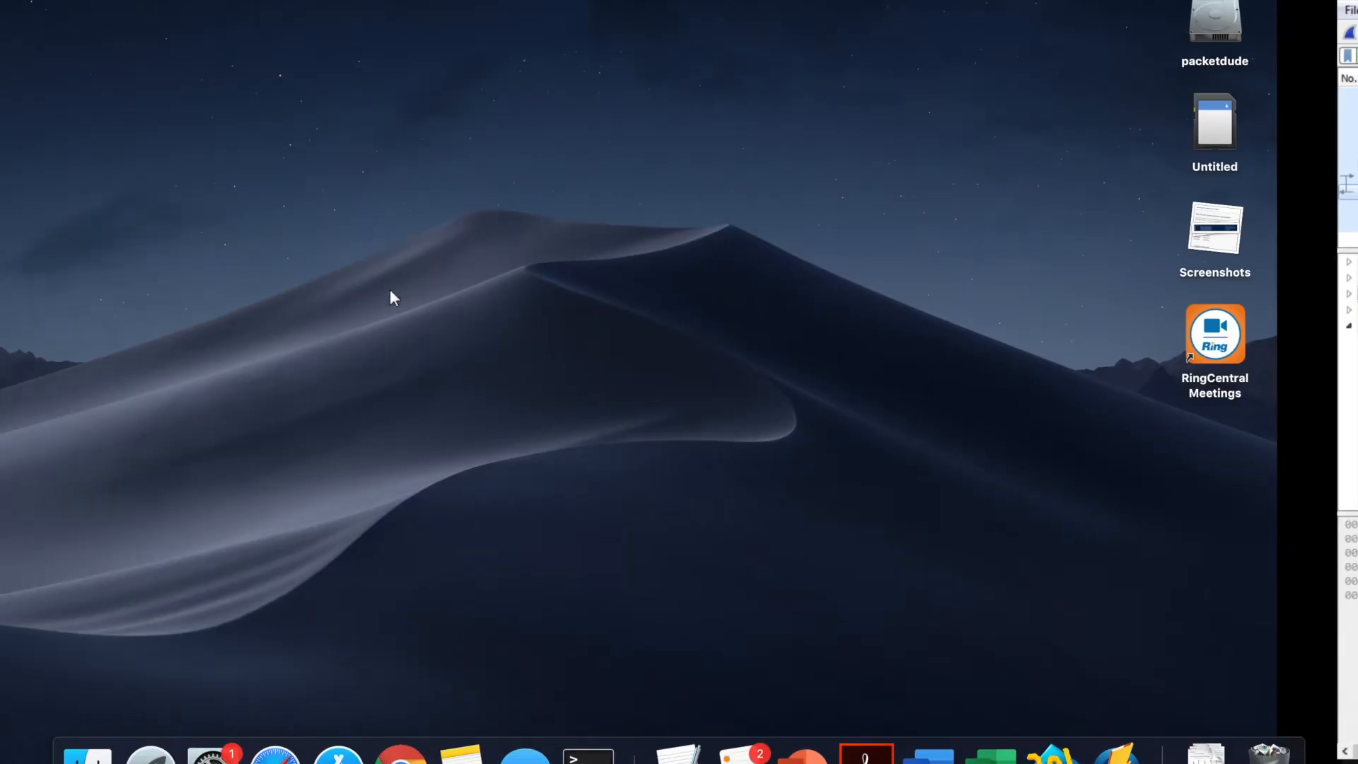
type("200")
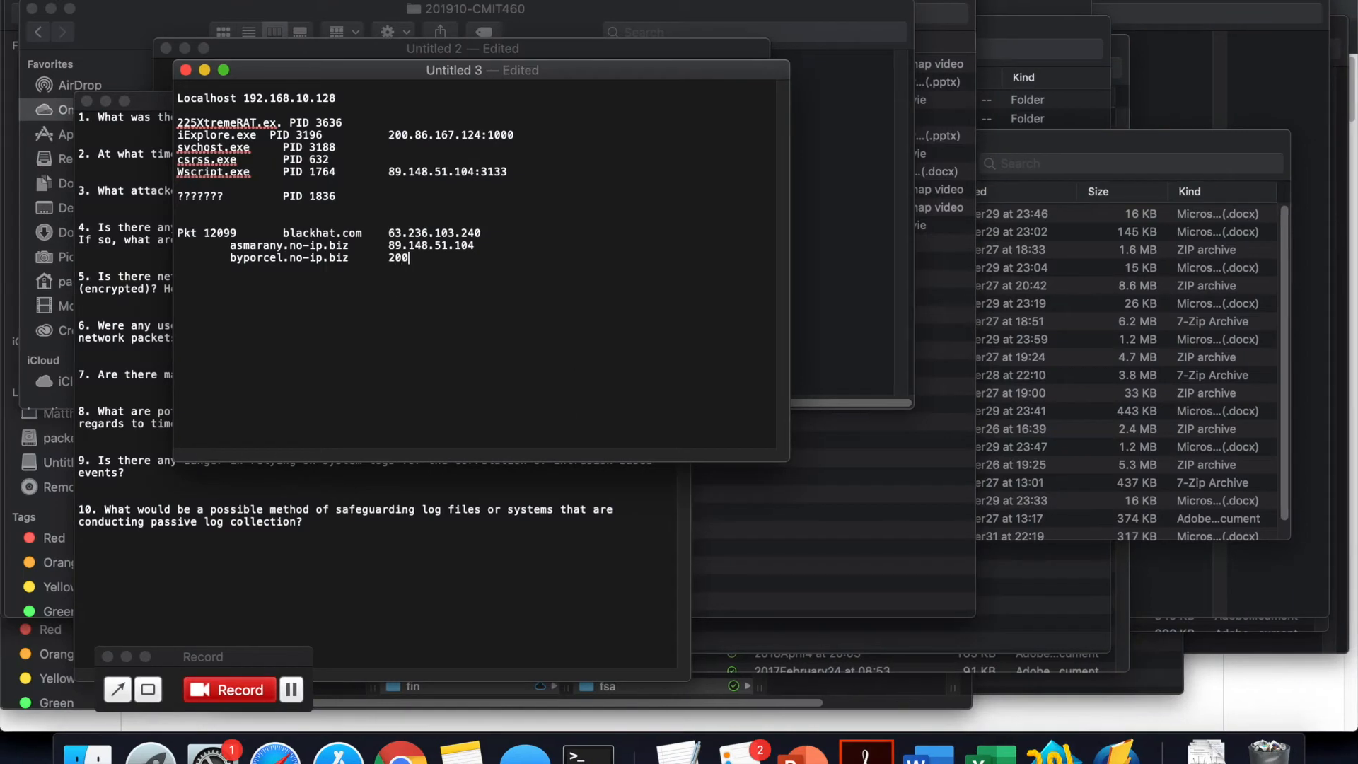
type(".86.167.124")
Check the asmarany.no-ip.biz response's packet number in Wireshark and prefix its line in the Untitled 3 notes with "Pkt 23166"
key("ctrl+Right")
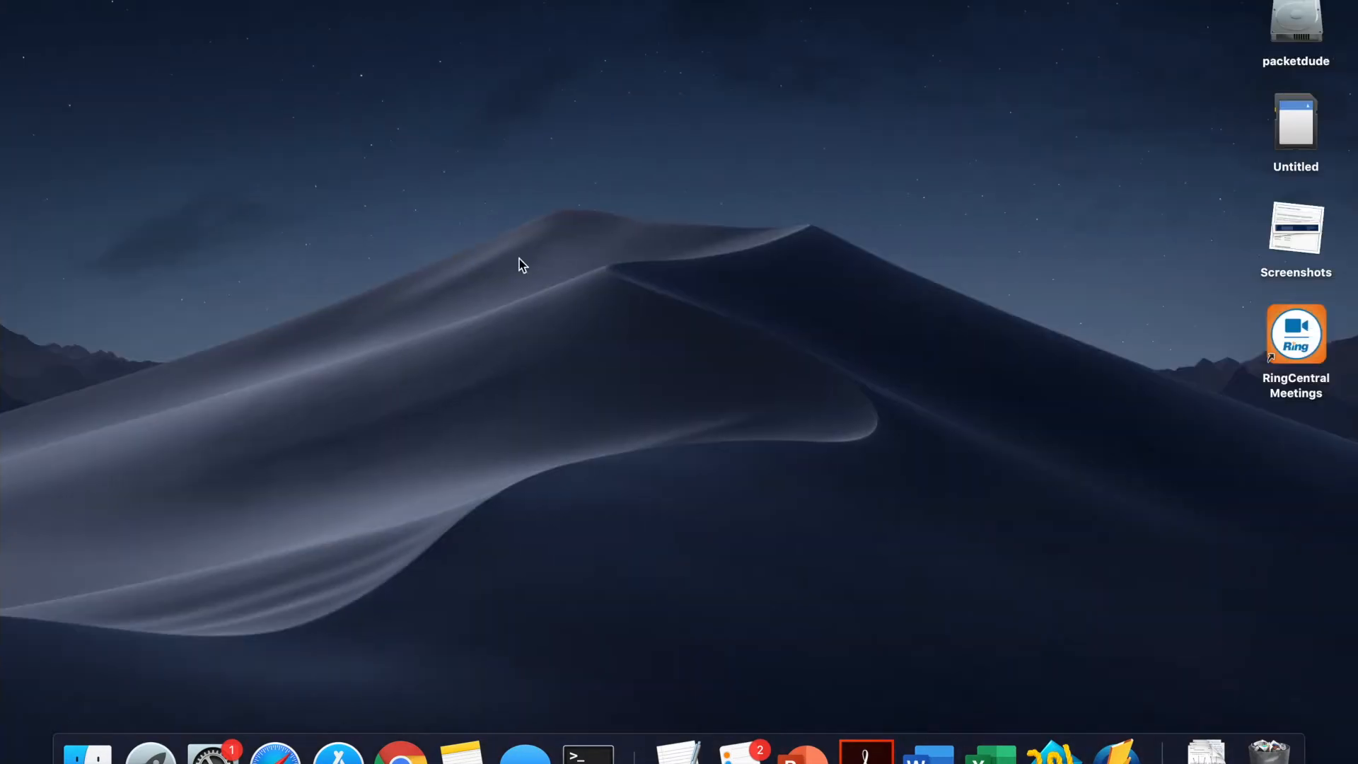
key("ctrl+Right")
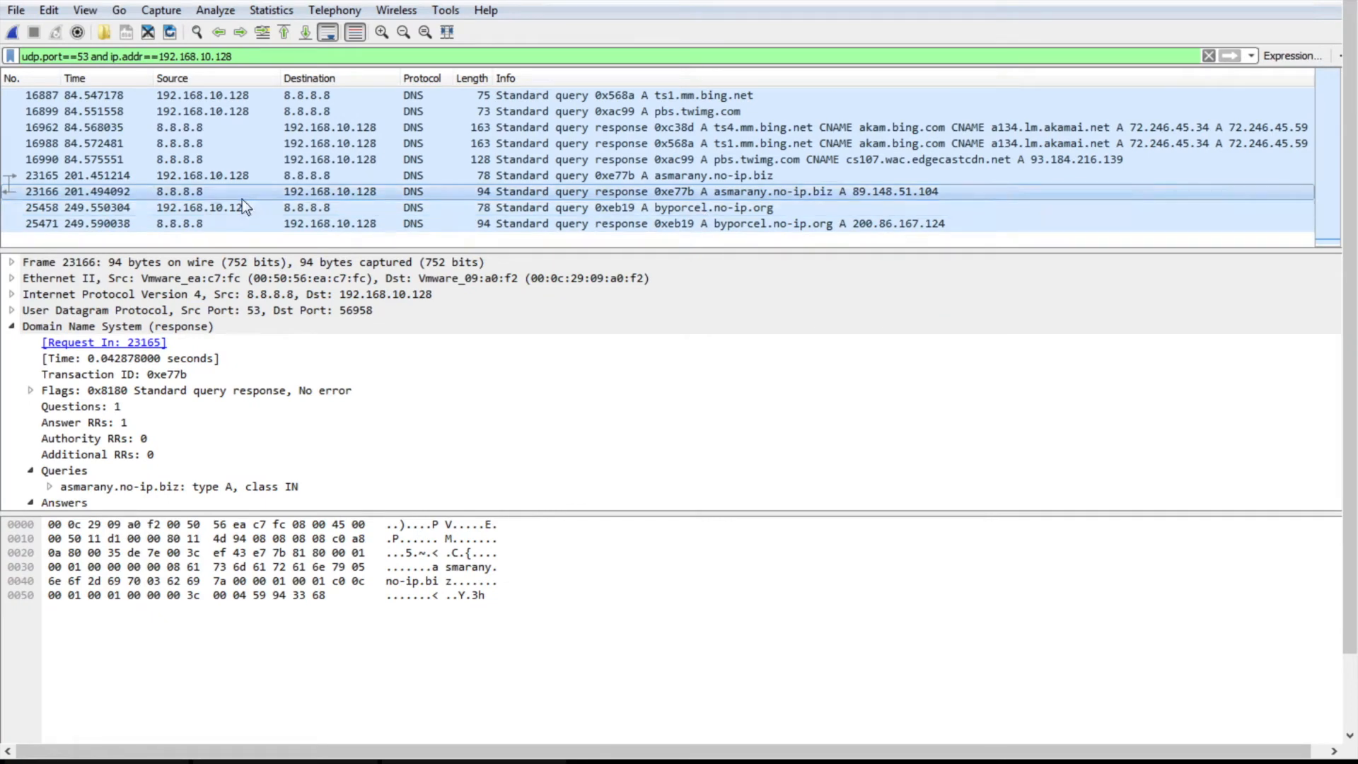
key("ctrl+Left")
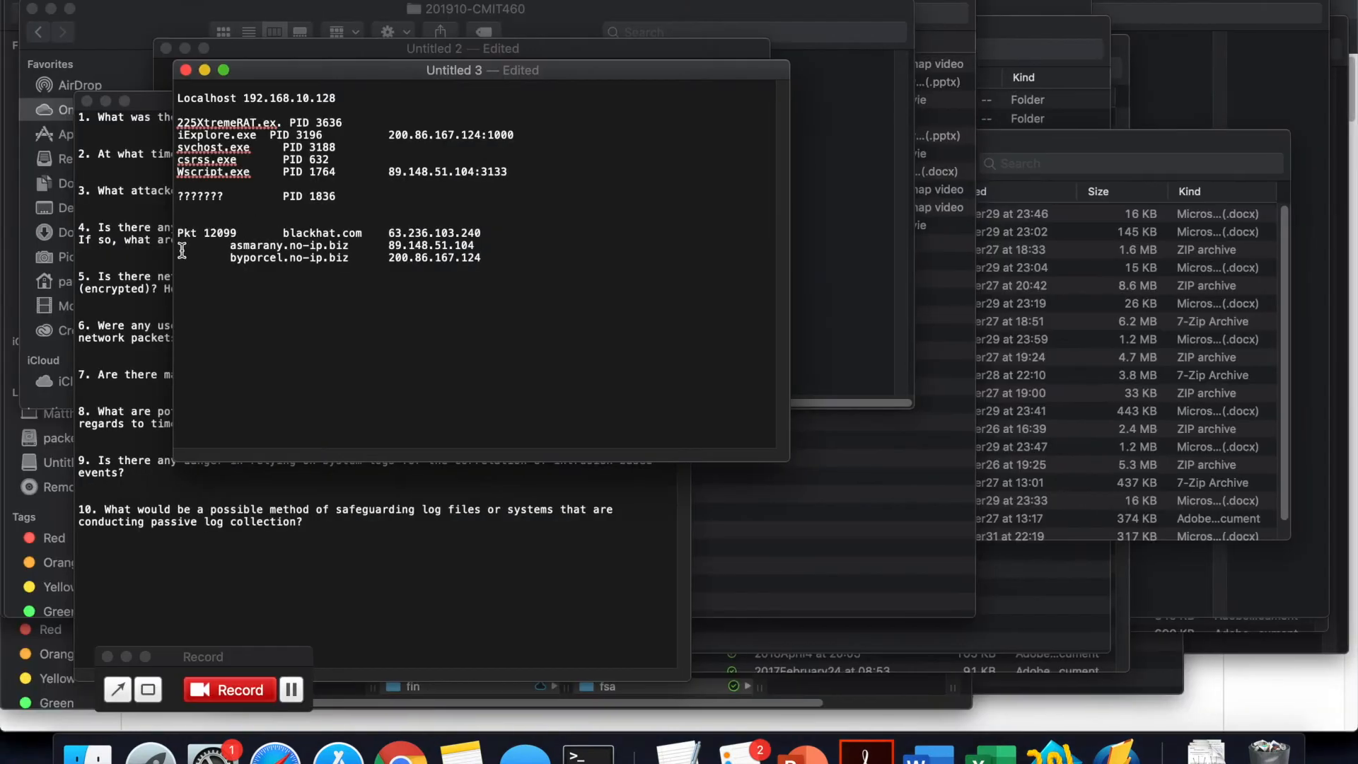
left_click(182, 248)
type("Pkt 23166")
Look up the byporcel lookup's packet number in Wireshark and prefix the byporcel.no-ip.biz line in the notes with "Pkt 25458"
key("Down")
key("super+Left")
type("Pkt")
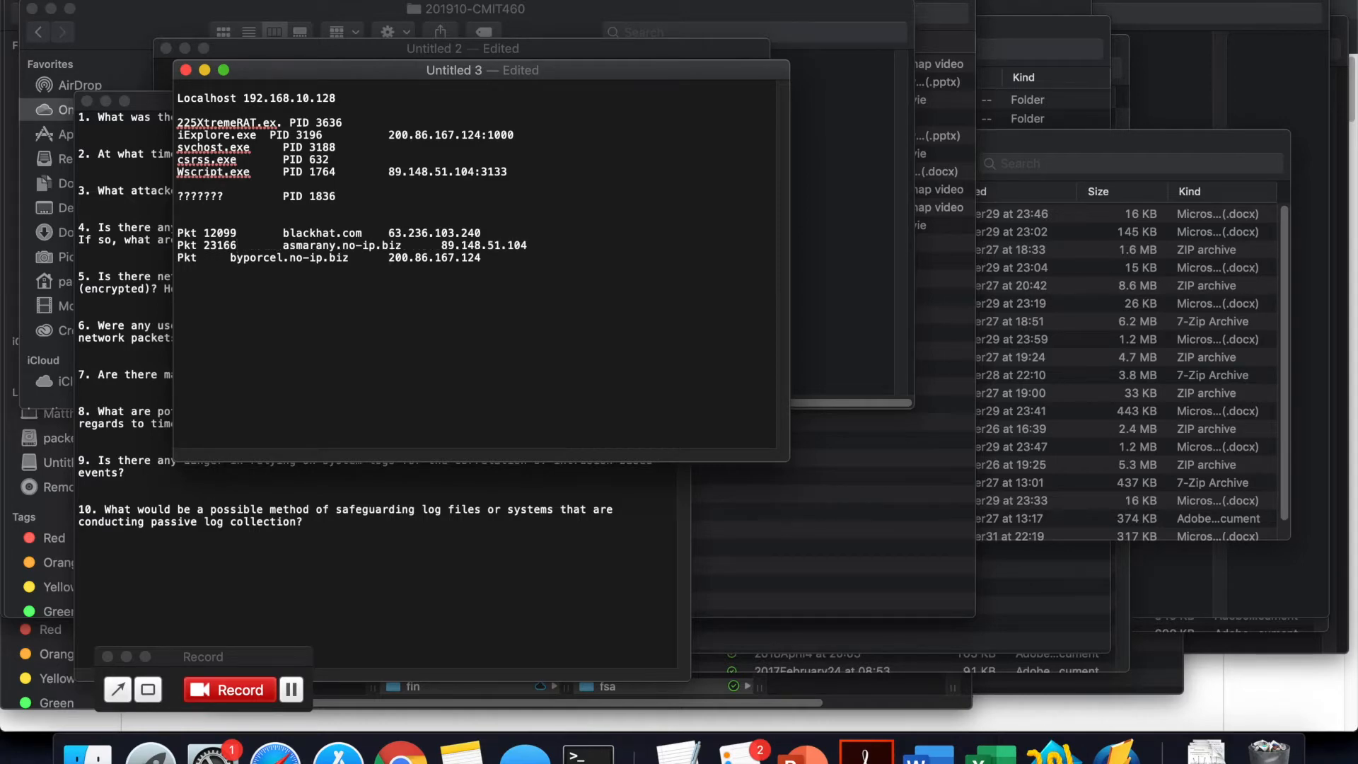
key("ctrl+Right")
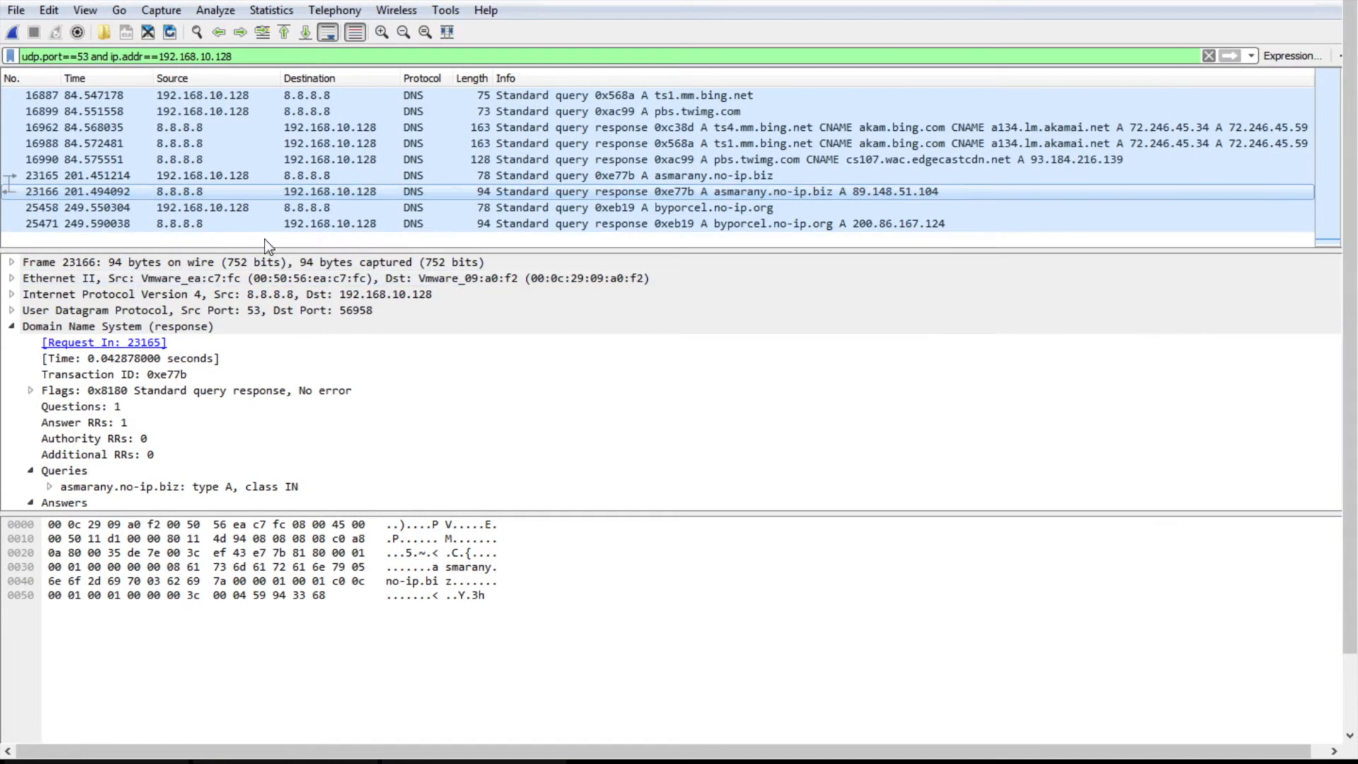
left_click(325, 225)
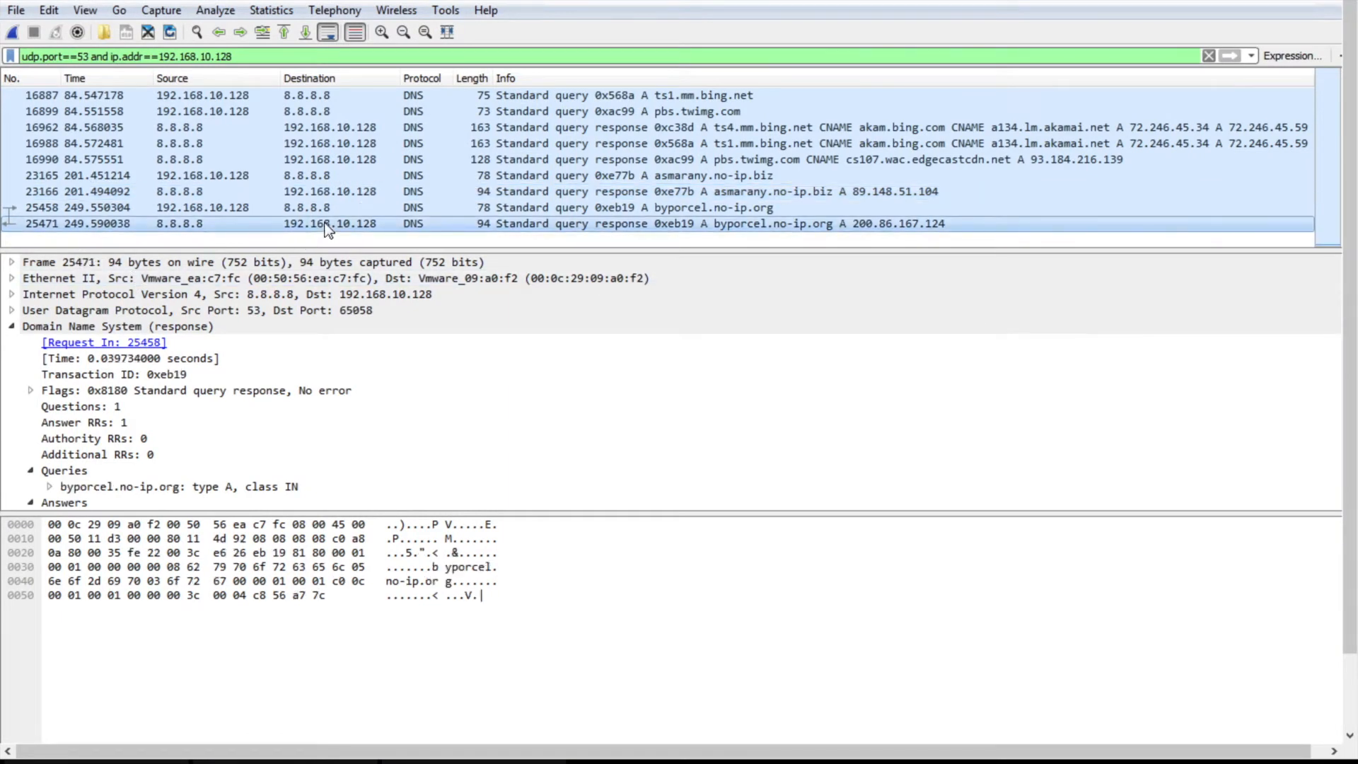
key("ctrl+Left")
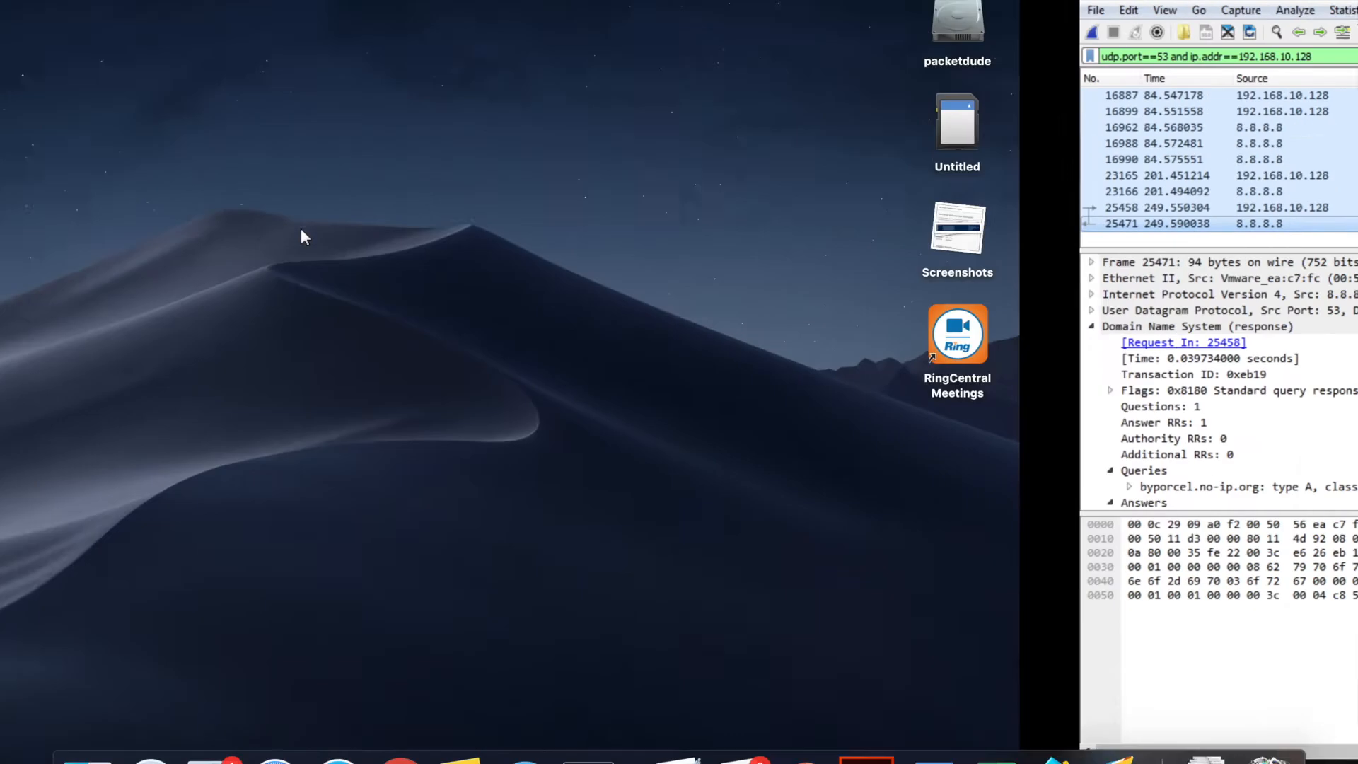
key("ctrl+Left")
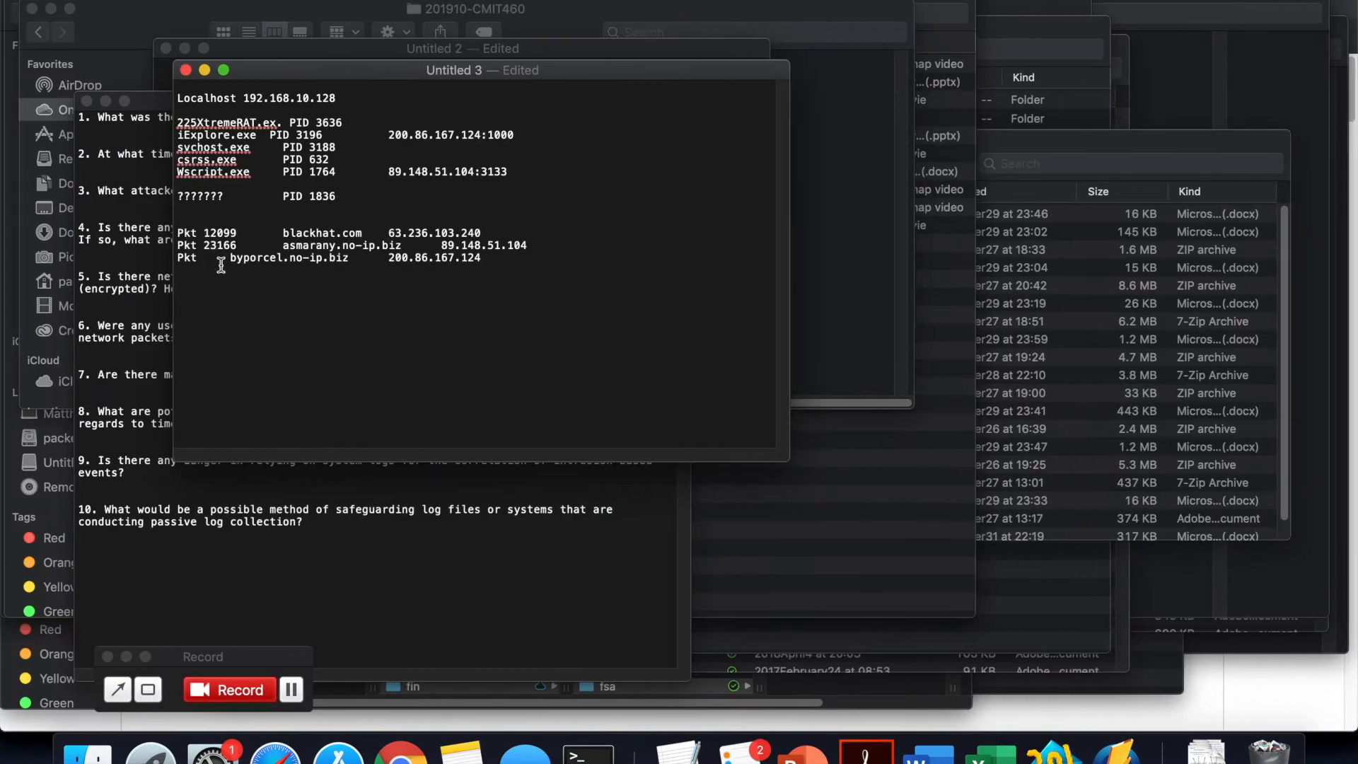
type("25458")
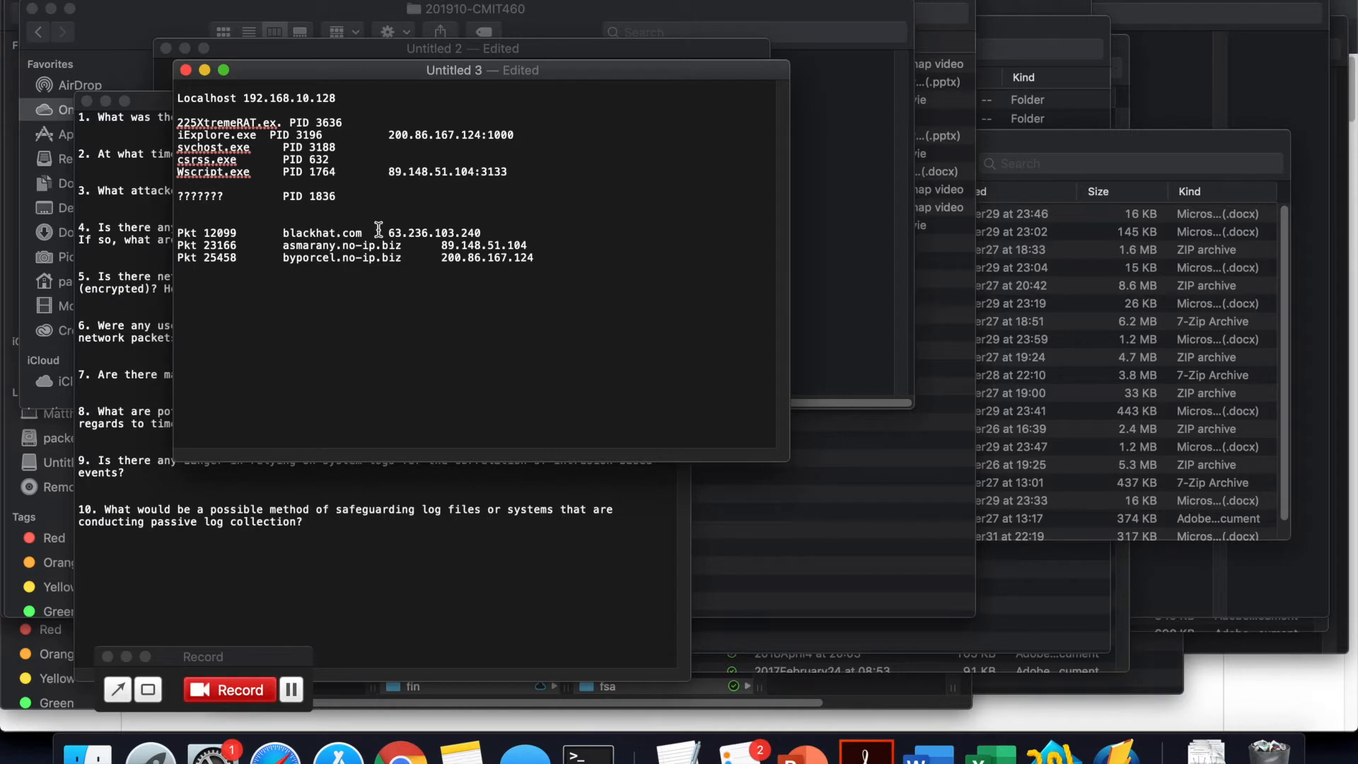
Take the blackhat.com address from the notes and replace the ip.addr value in the Wireshark display filter with 63.236.103.240
left_click_drag(389, 232, 428, 232)
left_click_drag(463, 230, 480, 233)
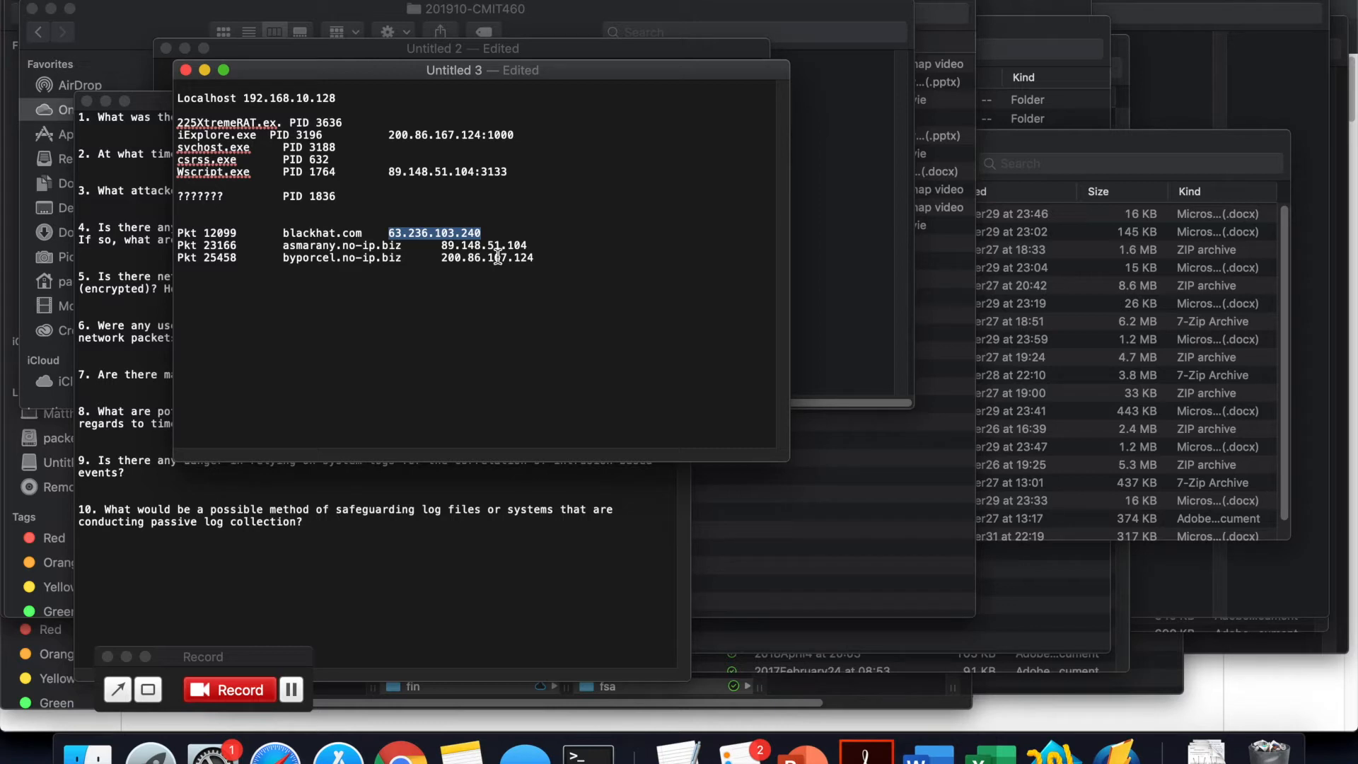
left_click(481, 270)
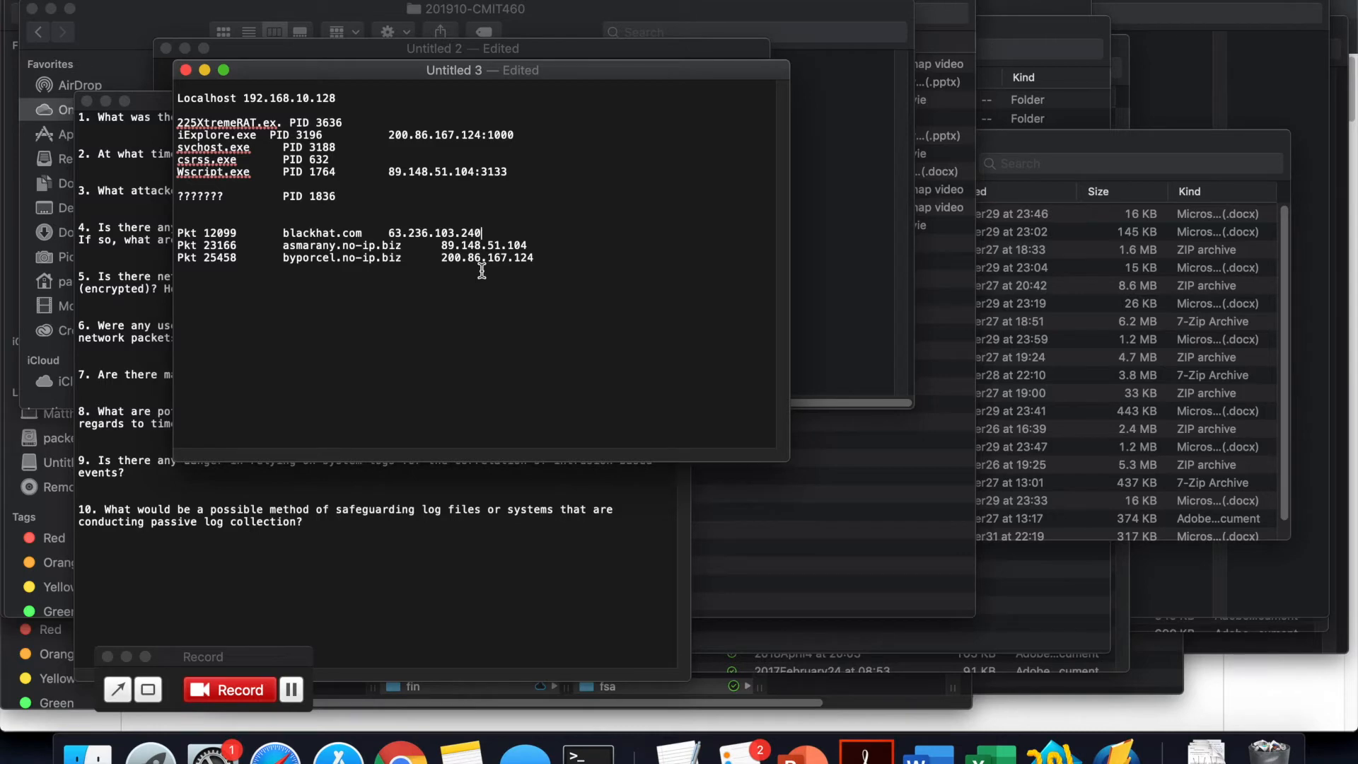
key("ctrl+Right")
key("ctrl+Right")
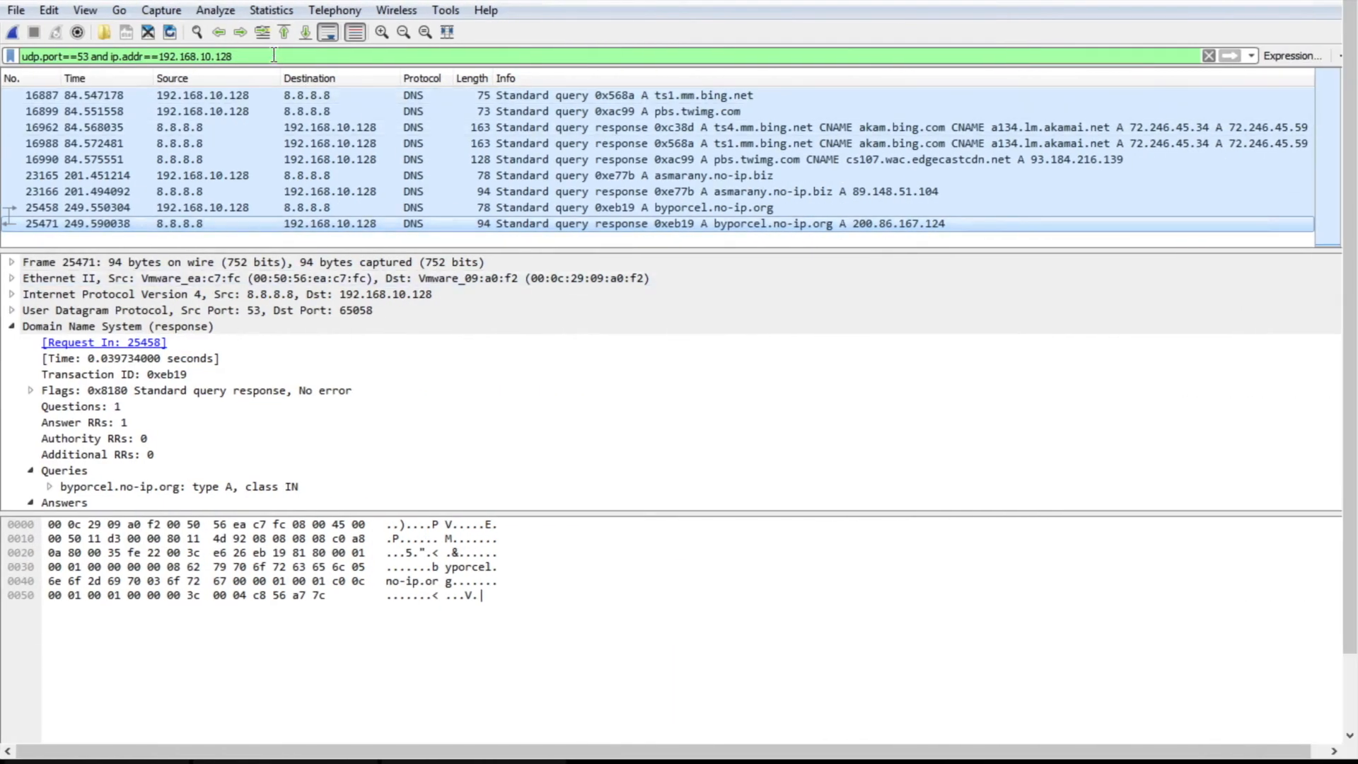
left_click(273, 55)
key("ctrl+shift+Left")
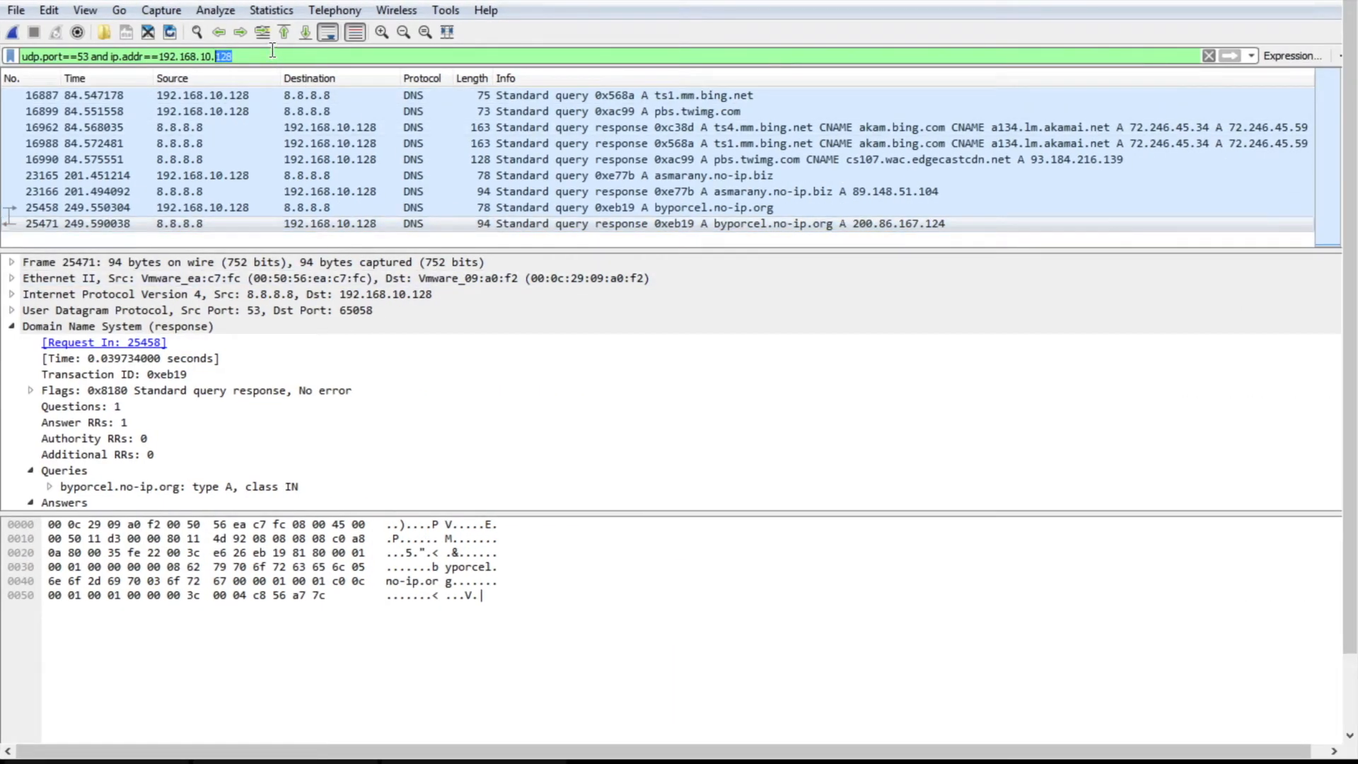
key("BackSpace")
key("BackSpace")
key("BackSpace")
key("BackSpace")
key("BackSpace")
key("BackSpace")
key("BackSpace")
key("BackSpace")
key("BackSpace")
key("BackSpace")
key("BackSpace")
key("BackSpace")
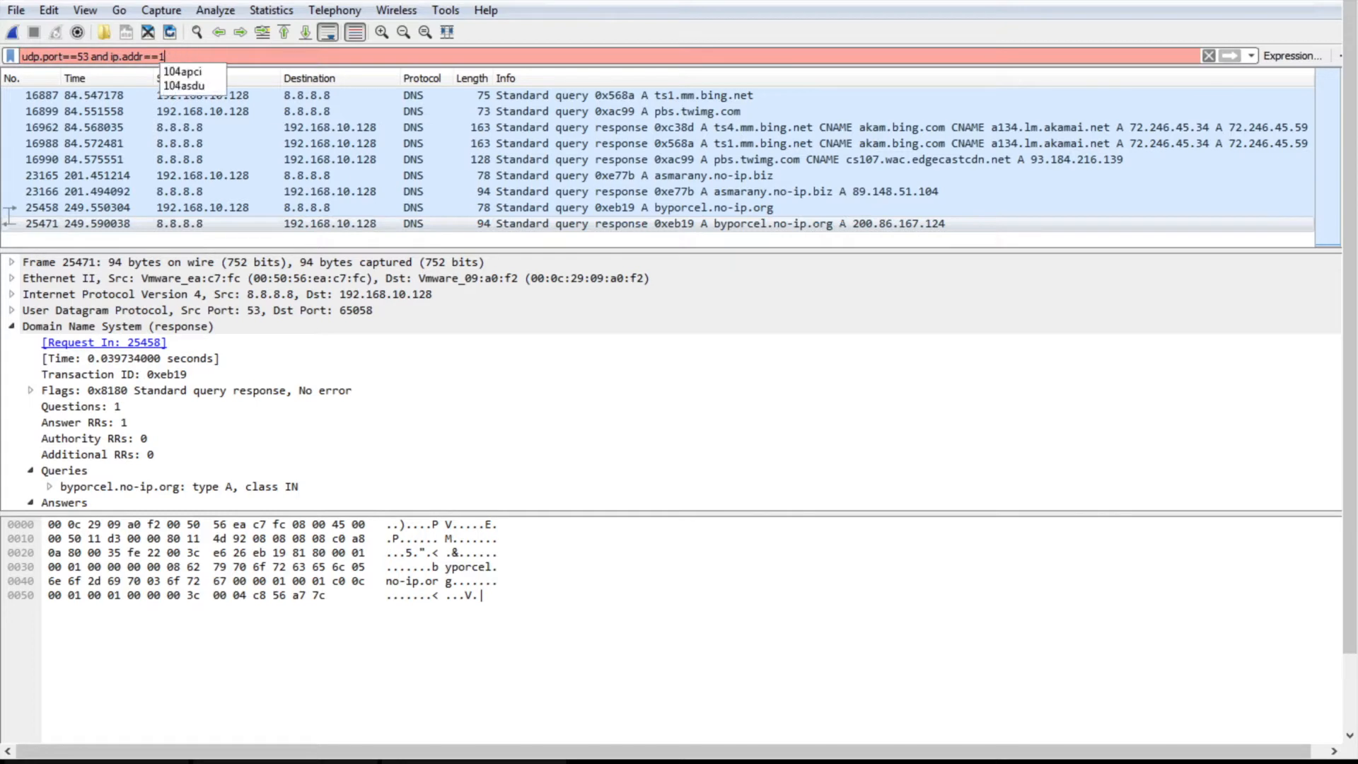
type("63.")
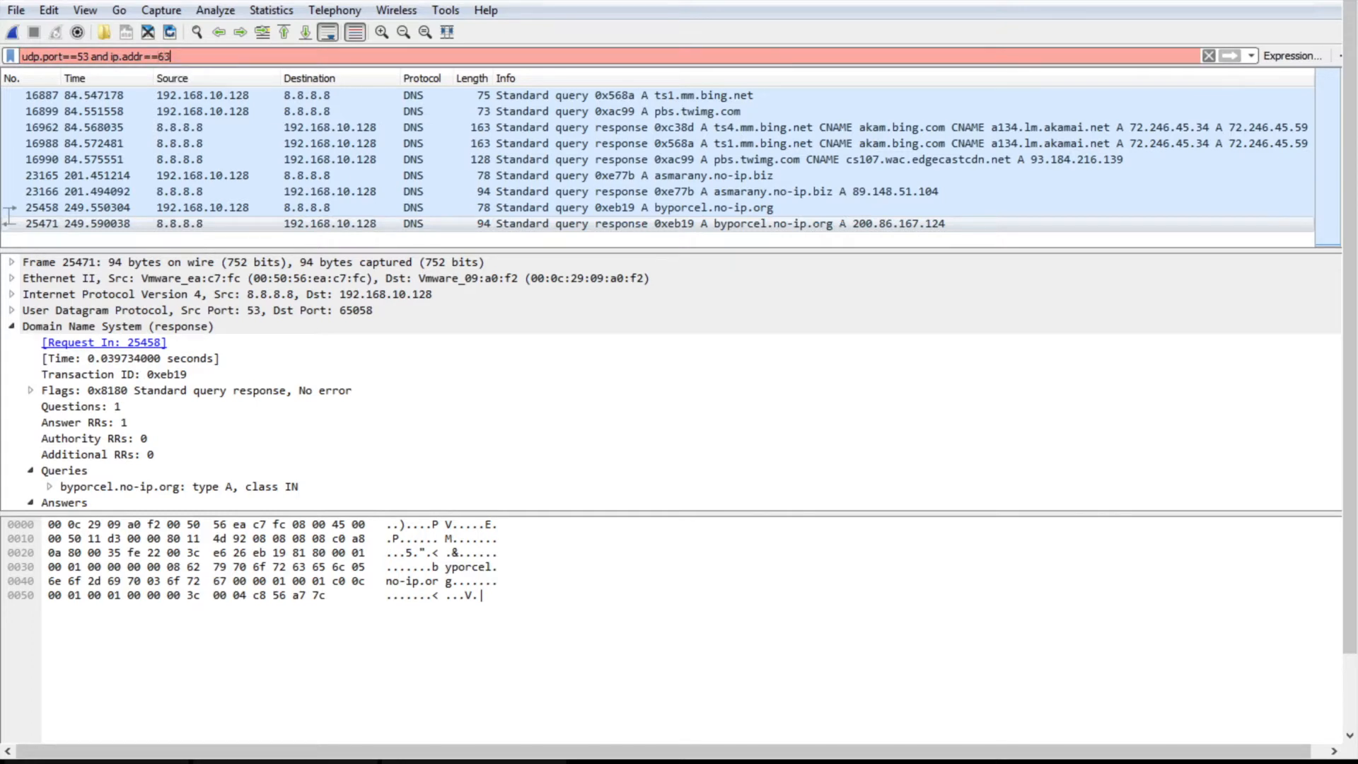
type("236.10")
type("11")
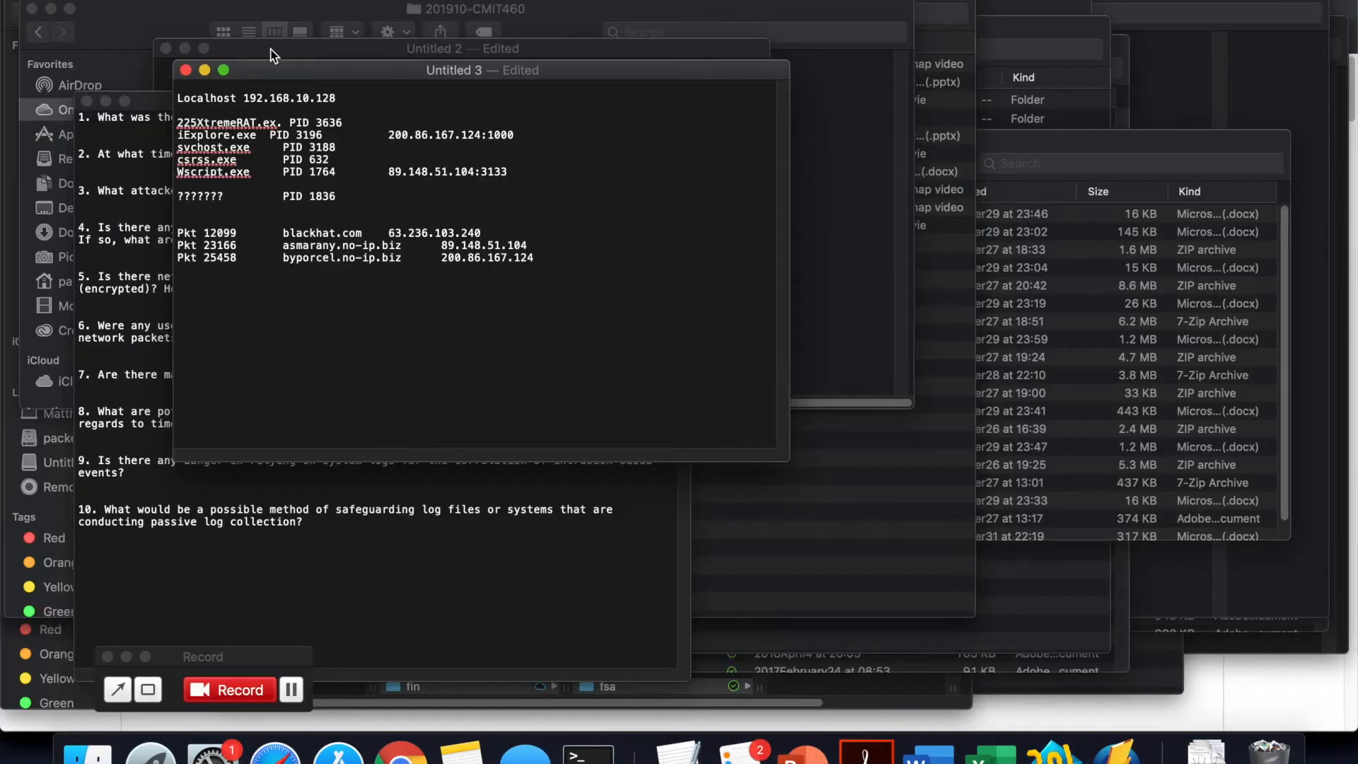
key("ctrl+Right")
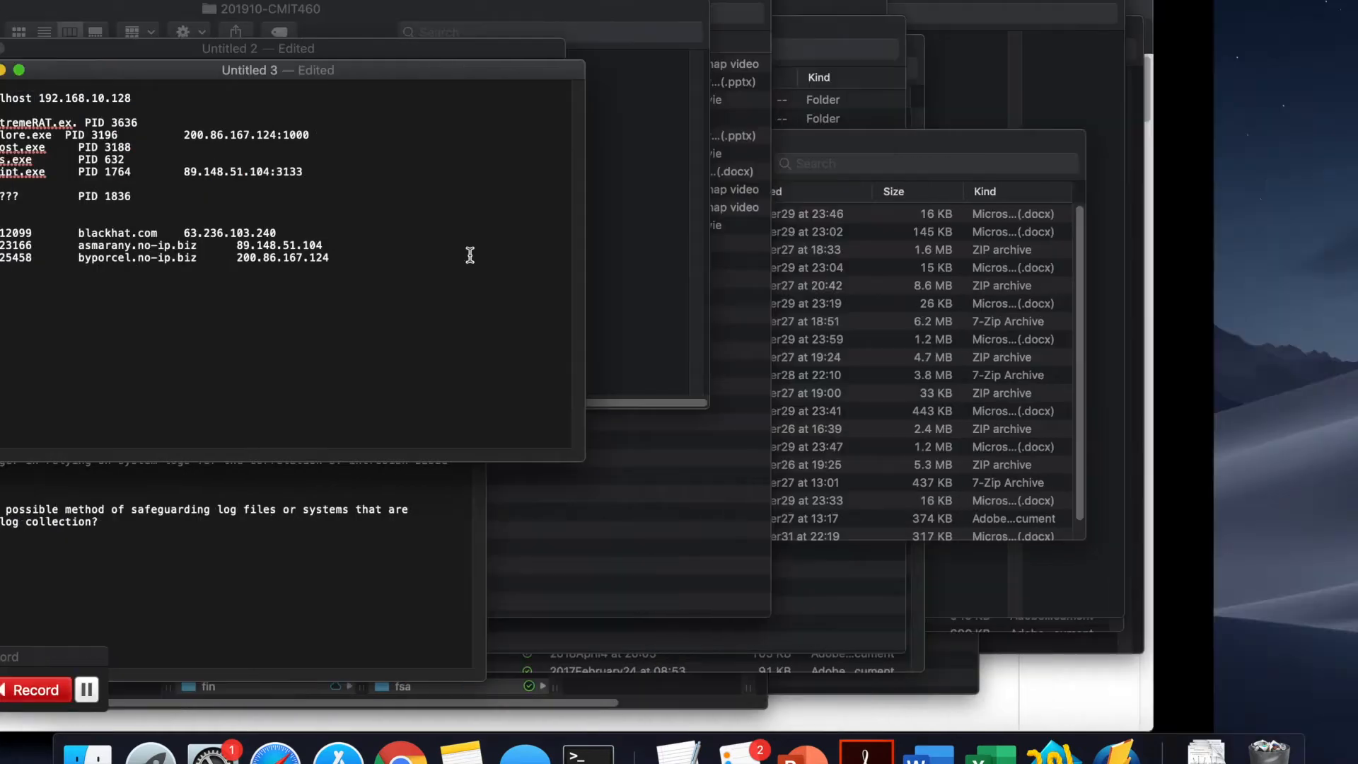
key("ctrl+Right")
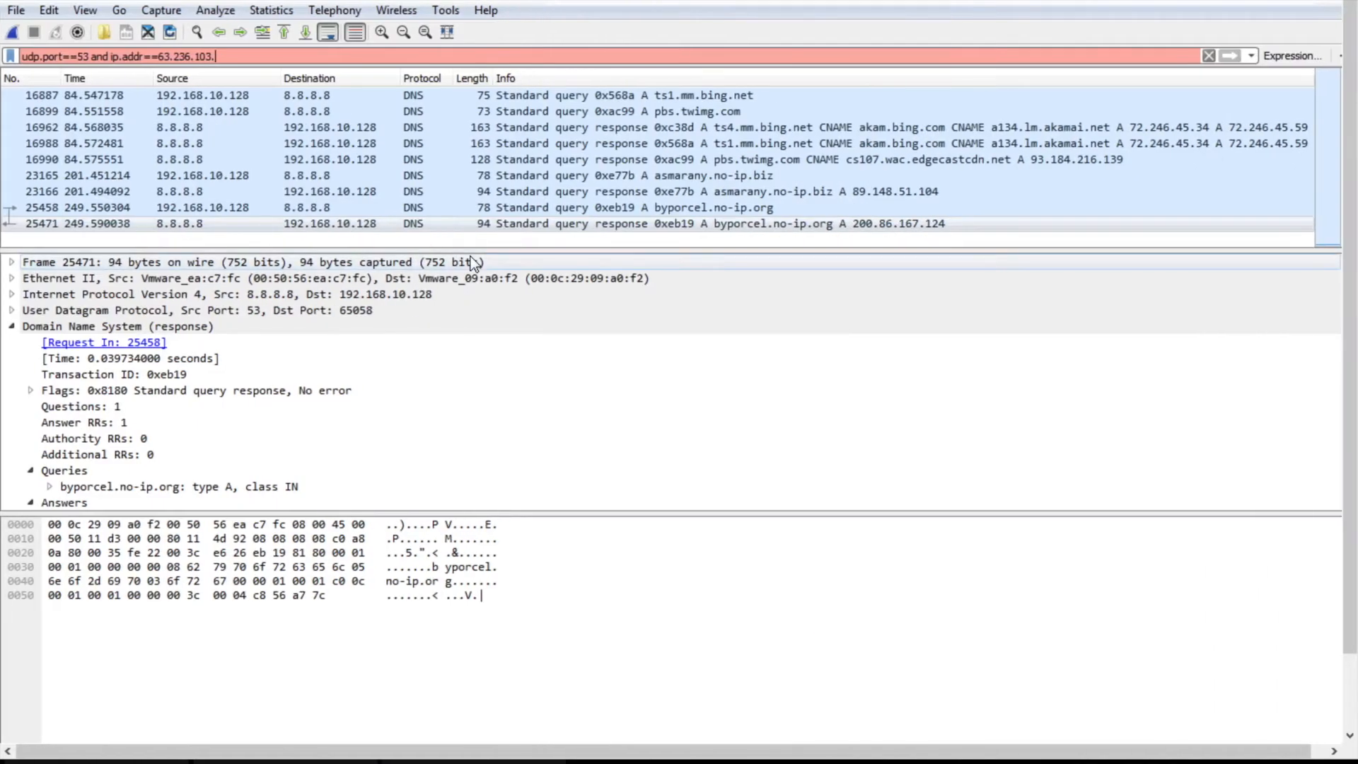
type("240")
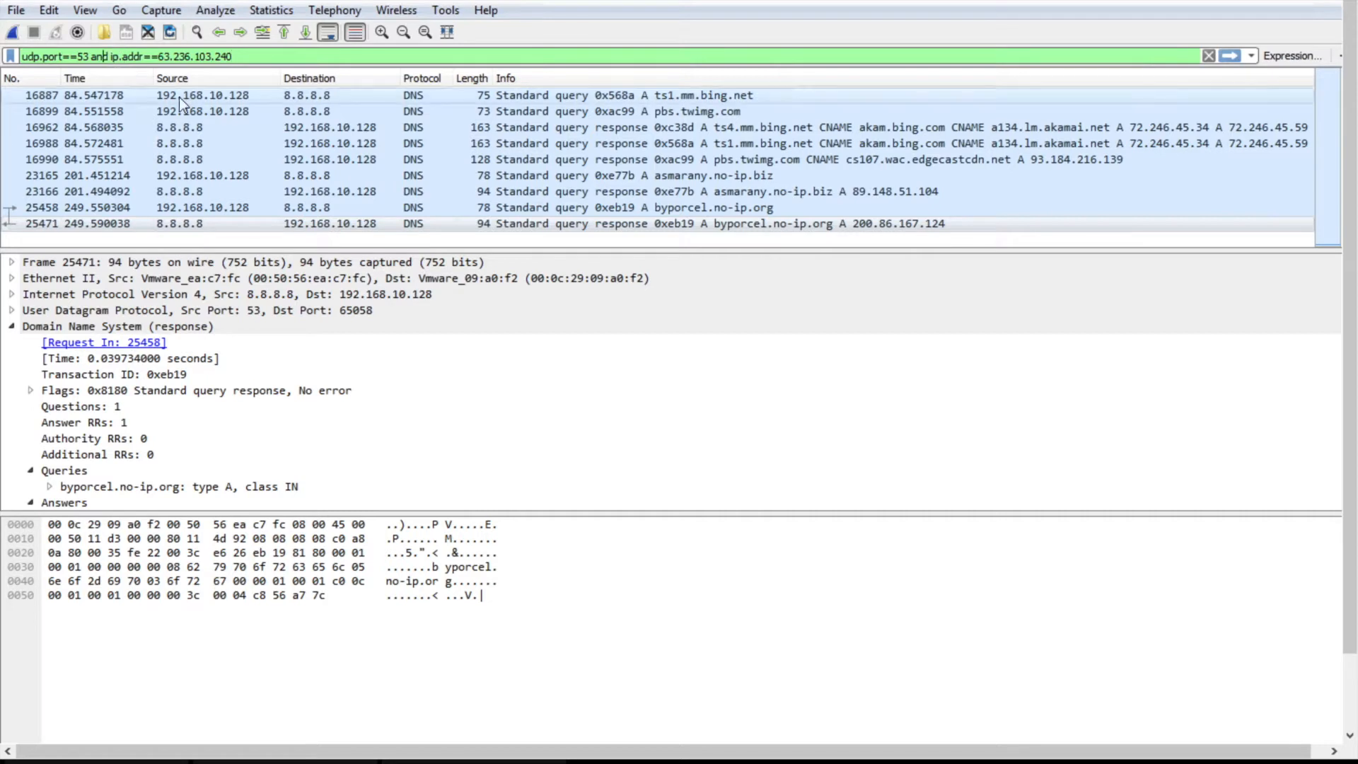
Remove the udp.port==53 condition from the display filter and apply it as ip.addr==63.236.103.240
key("BackSpace")
key("BackSpace")
key("BackSpace")
key("BackSpace")
key("BackSpace")
key("BackSpace")
key("BackSpace")
key("BackSpace")
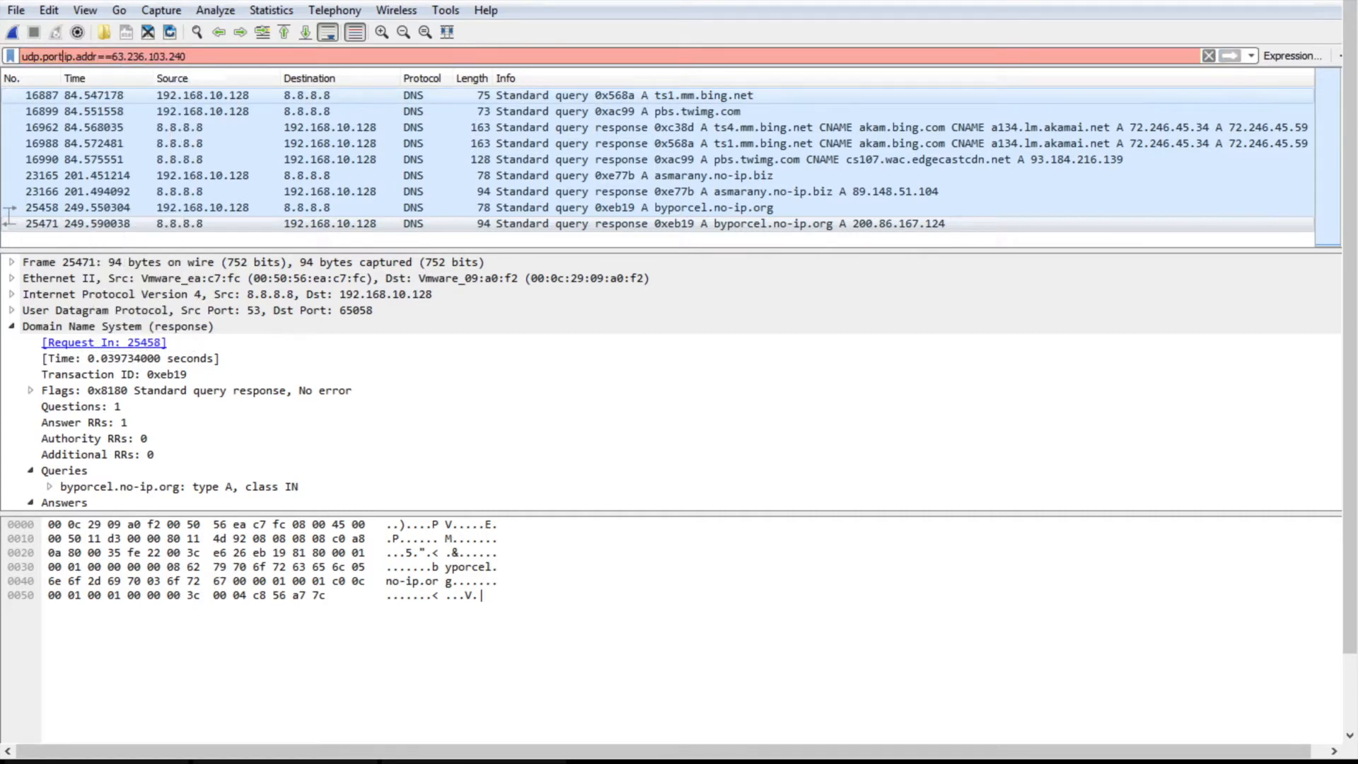
key("BackSpace")
key("BackSpace")
key("BackSpace")
key("BackSpace")
key("BackSpace")
key("BackSpace")
key("BackSpace")
key("BackSpace")
key("BackSpace")
key("Return")
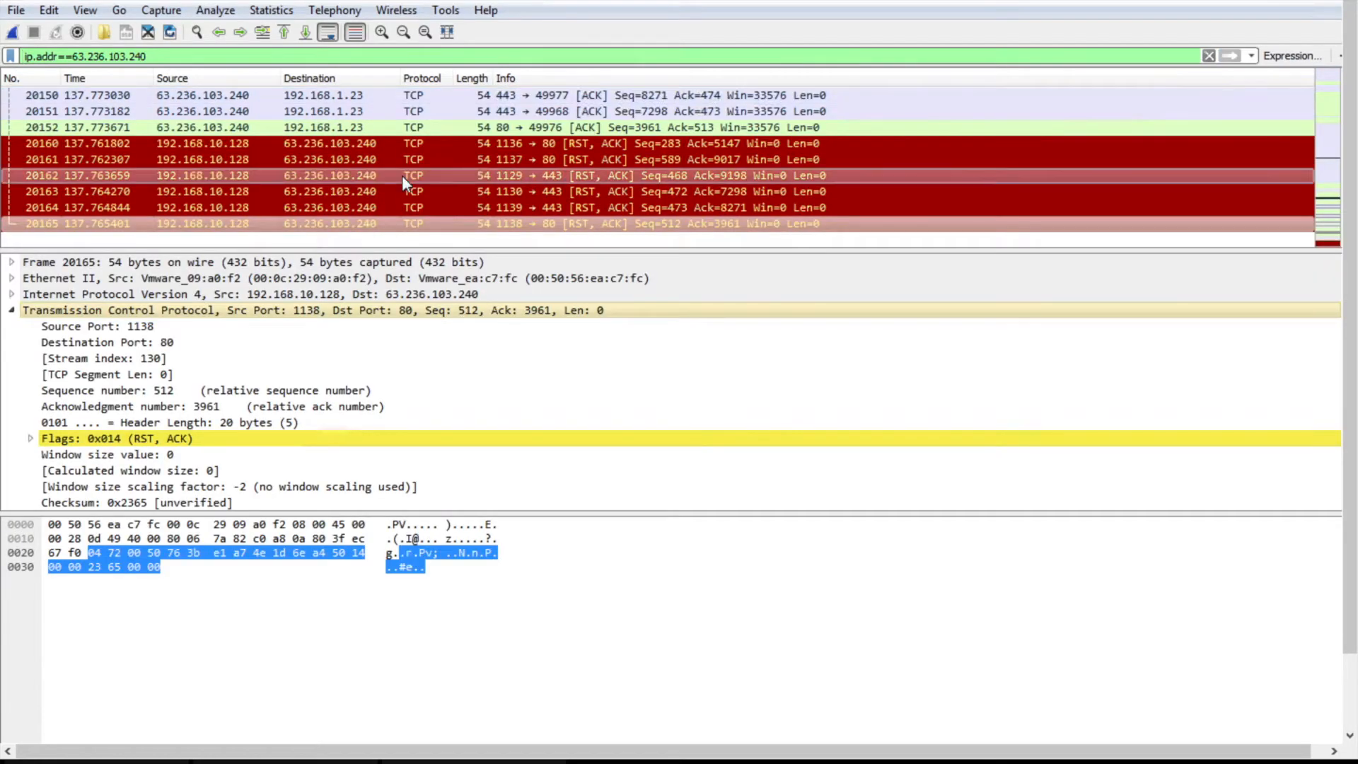
Look back through the filtered packets exchanged with 63.236.103.240 towards the earliest traffic
scroll(498, 151, "up", 15)
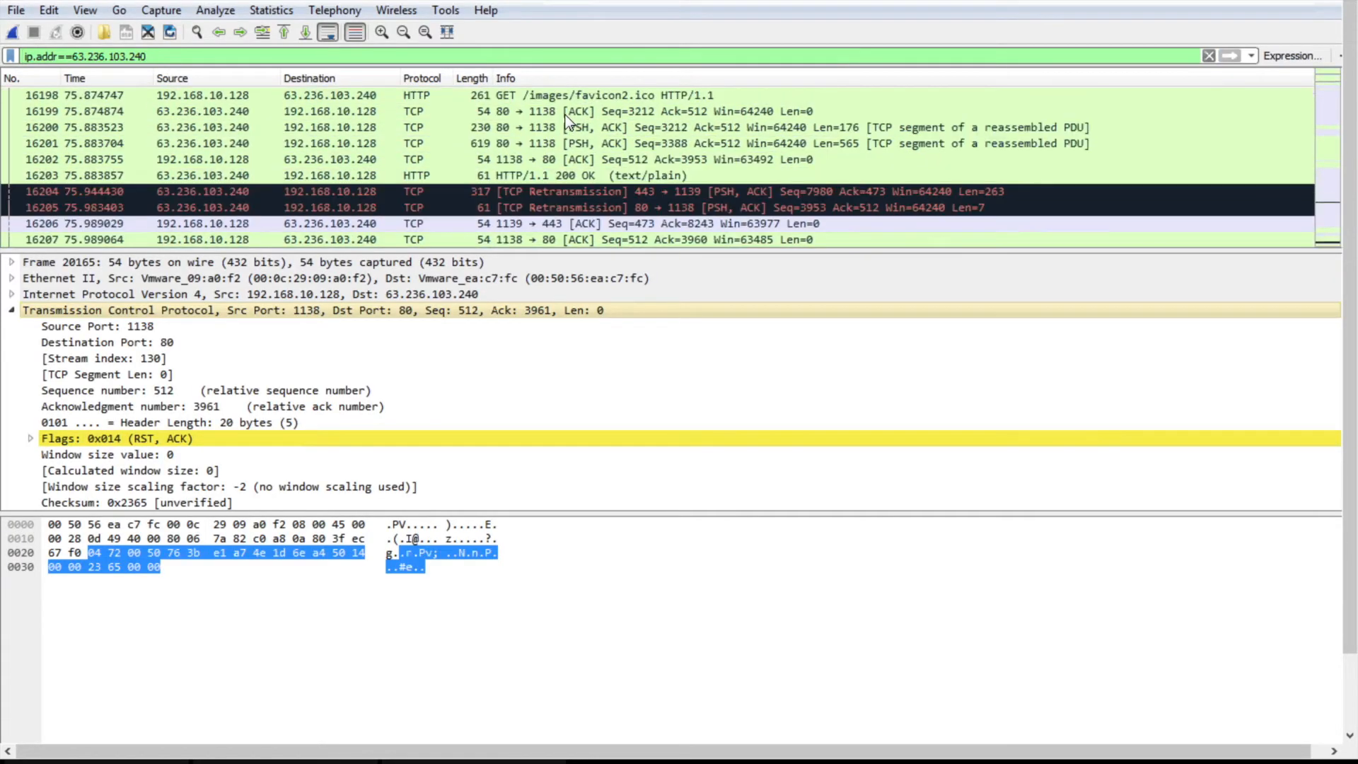
scroll(566, 120, "up", 20)
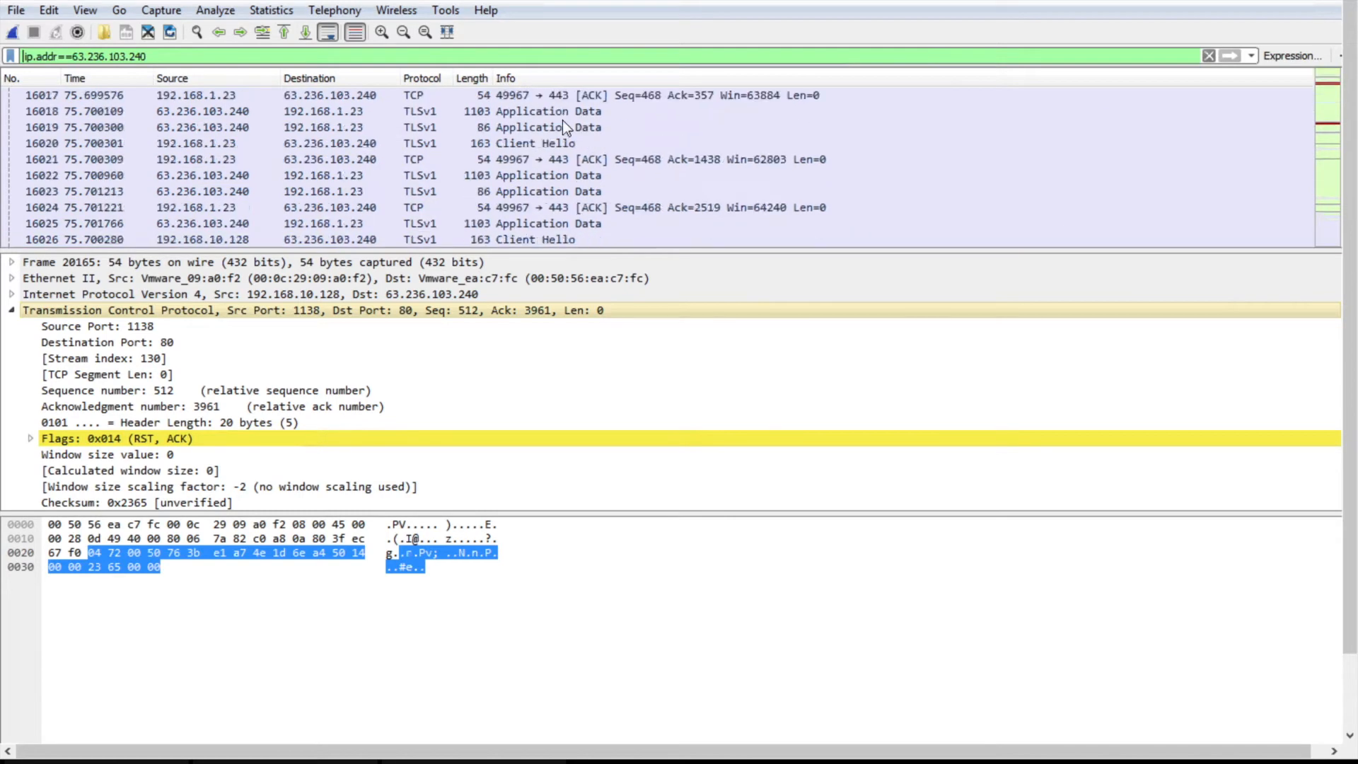
scroll(562, 126, "up", 20)
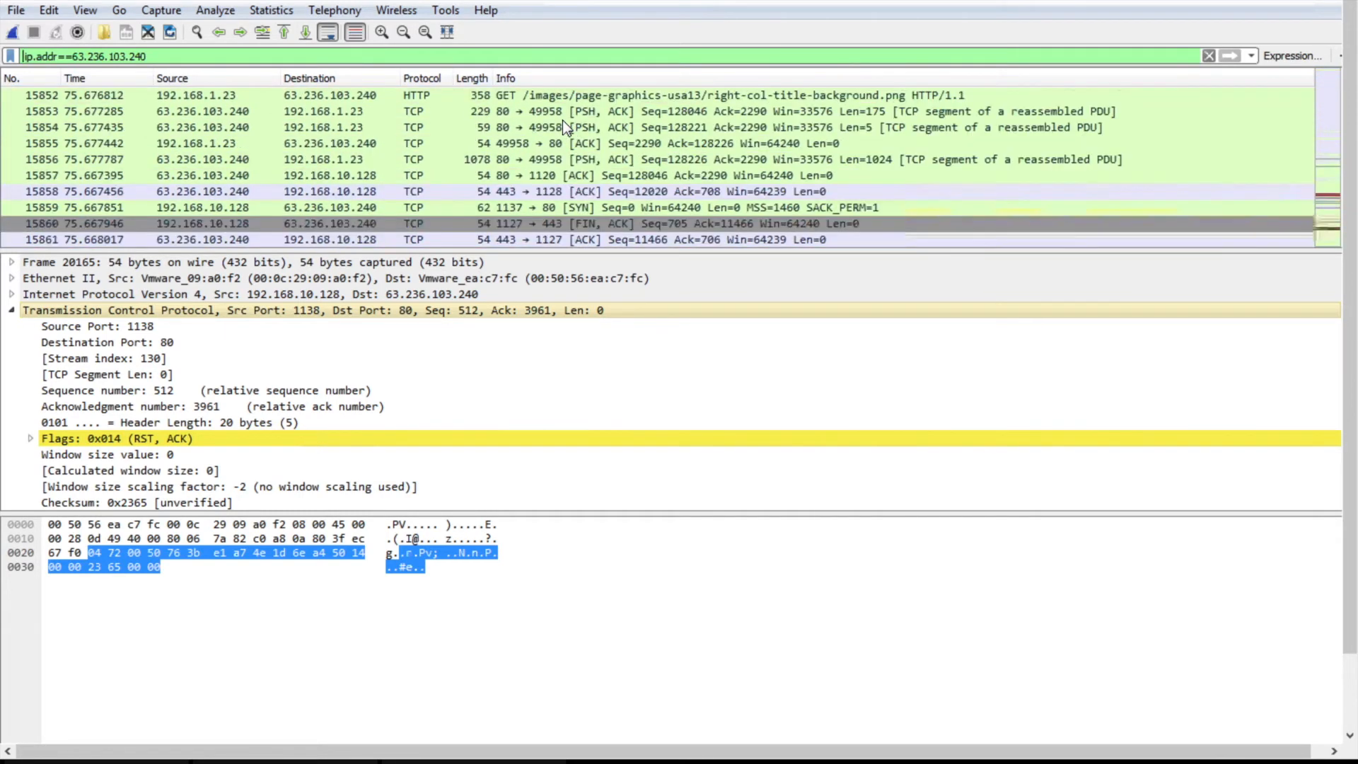
scroll(562, 120, "up", 20)
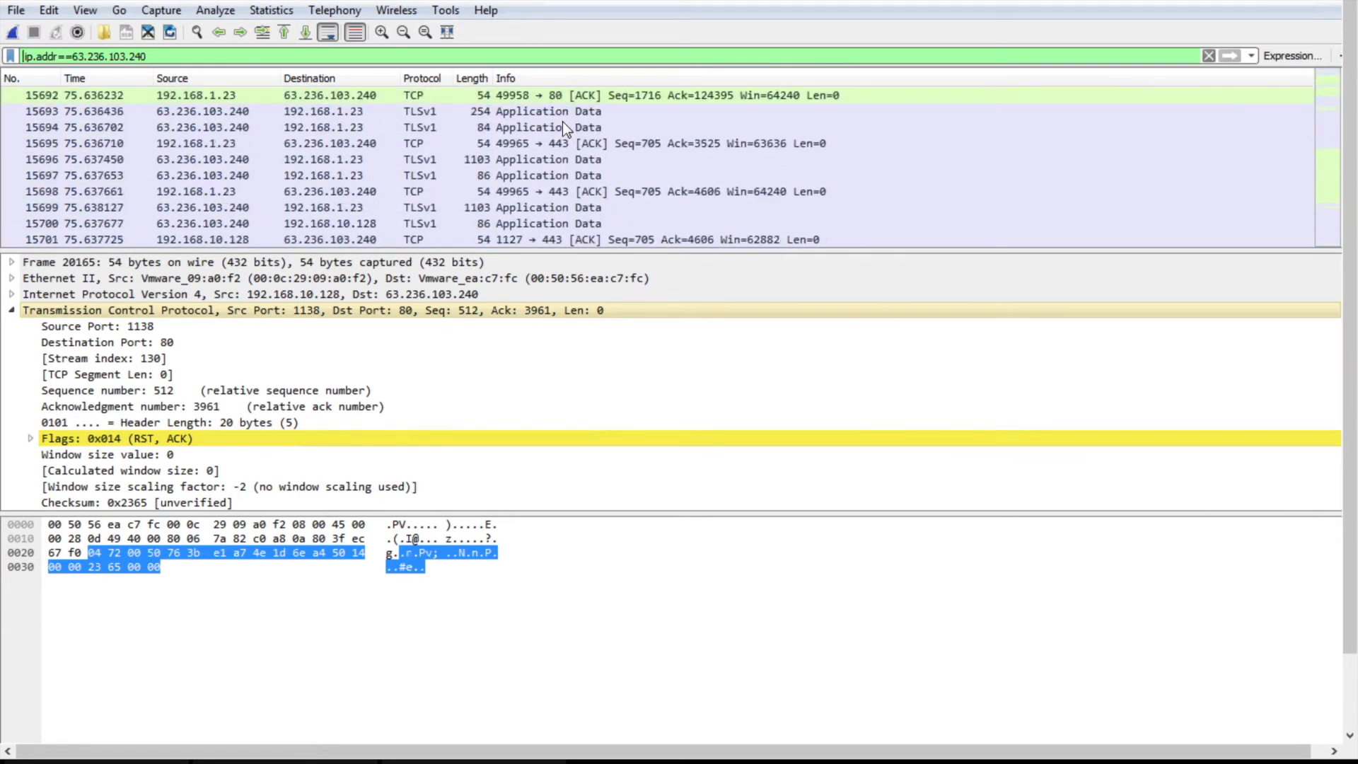
scroll(562, 121, "up", 20)
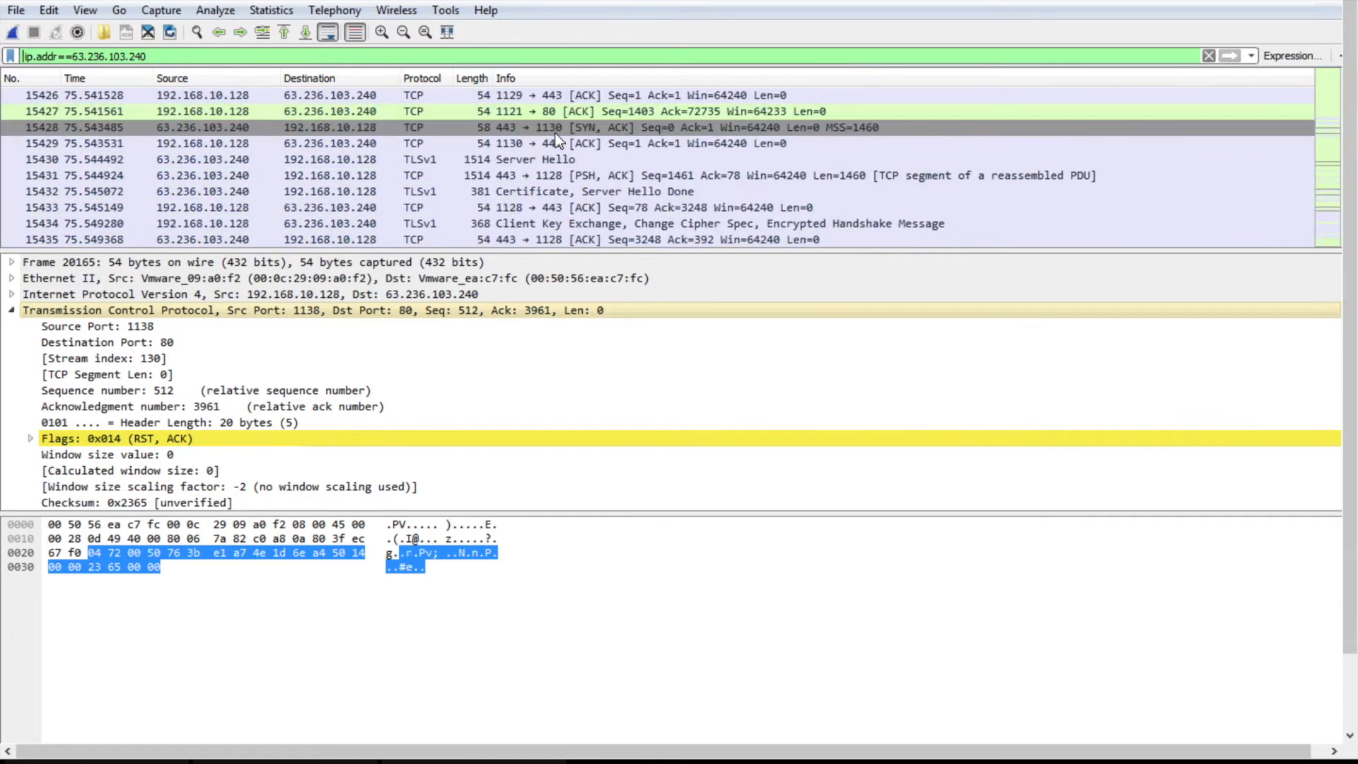
scroll(559, 142, "up", 20)
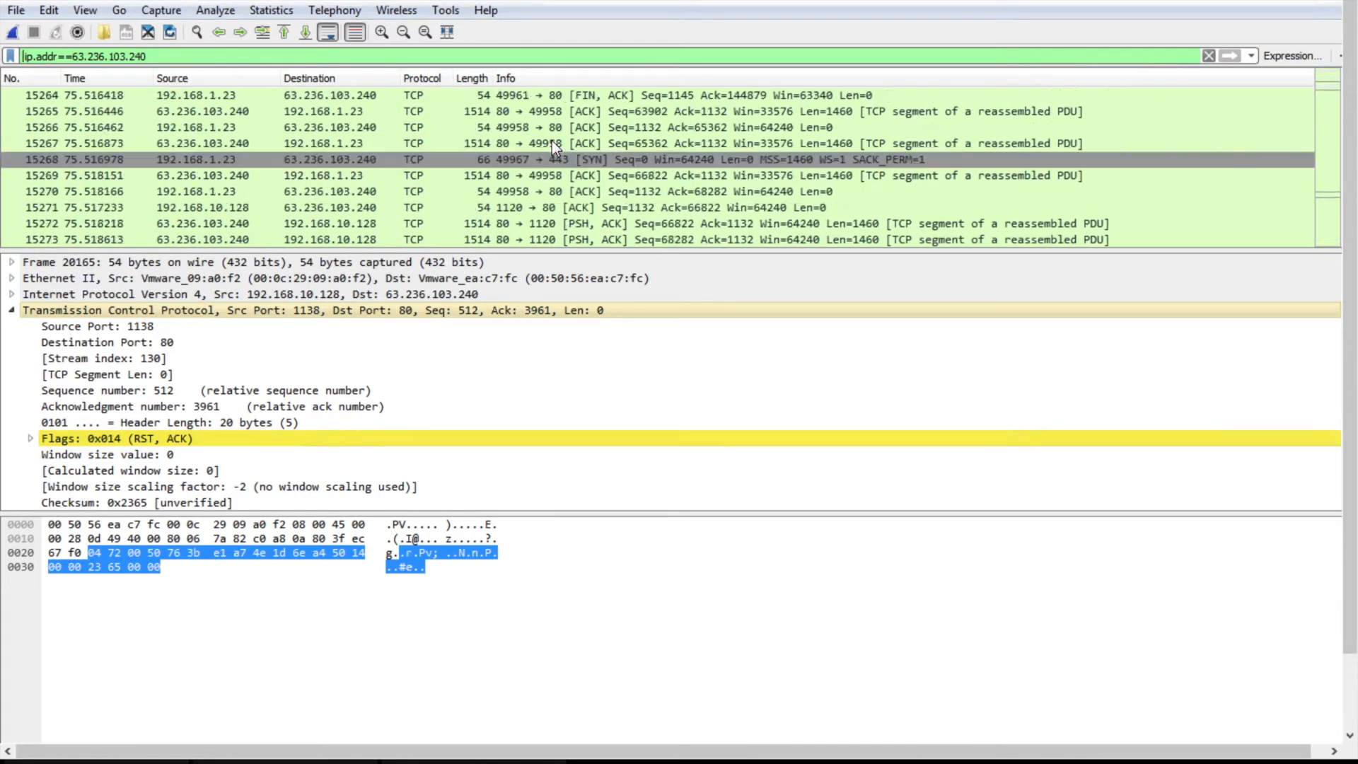
scroll(543, 147, "up", 20)
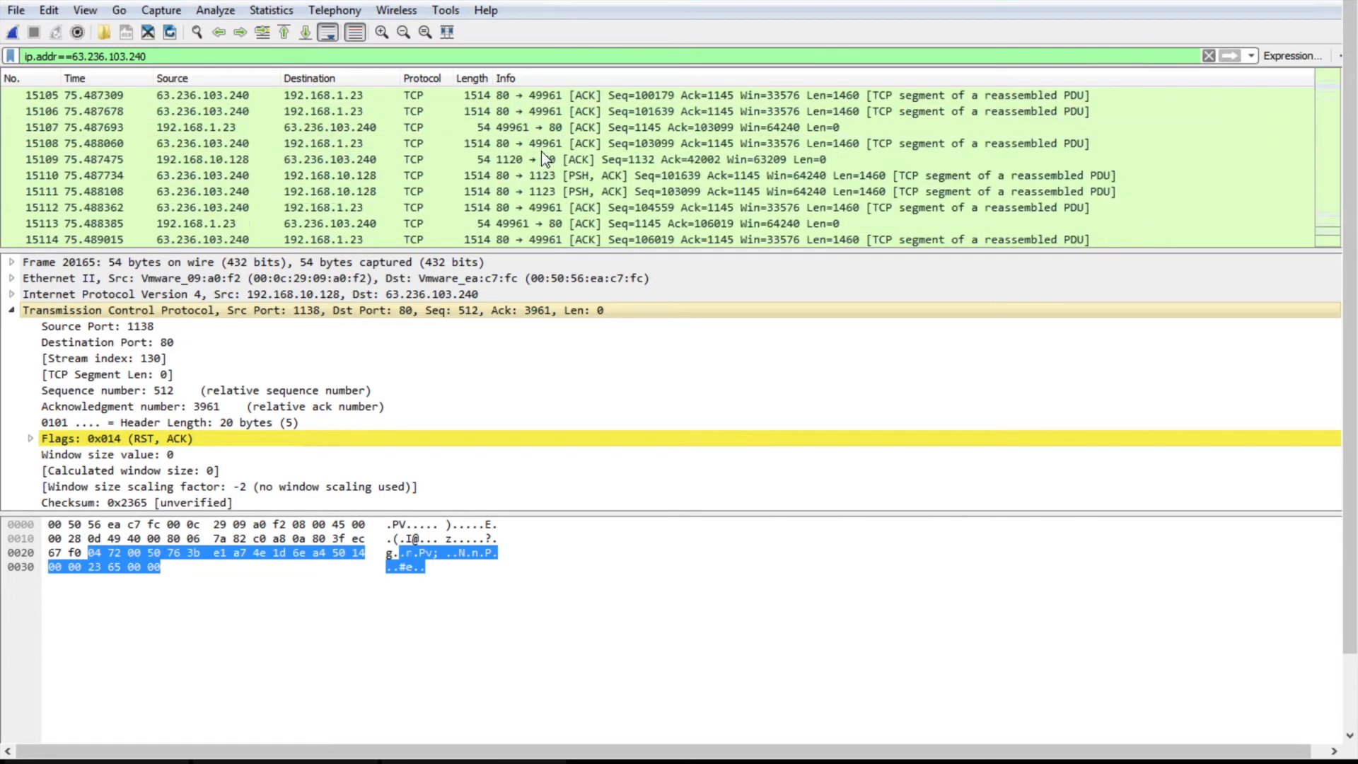
scroll(542, 156, "up", 20)
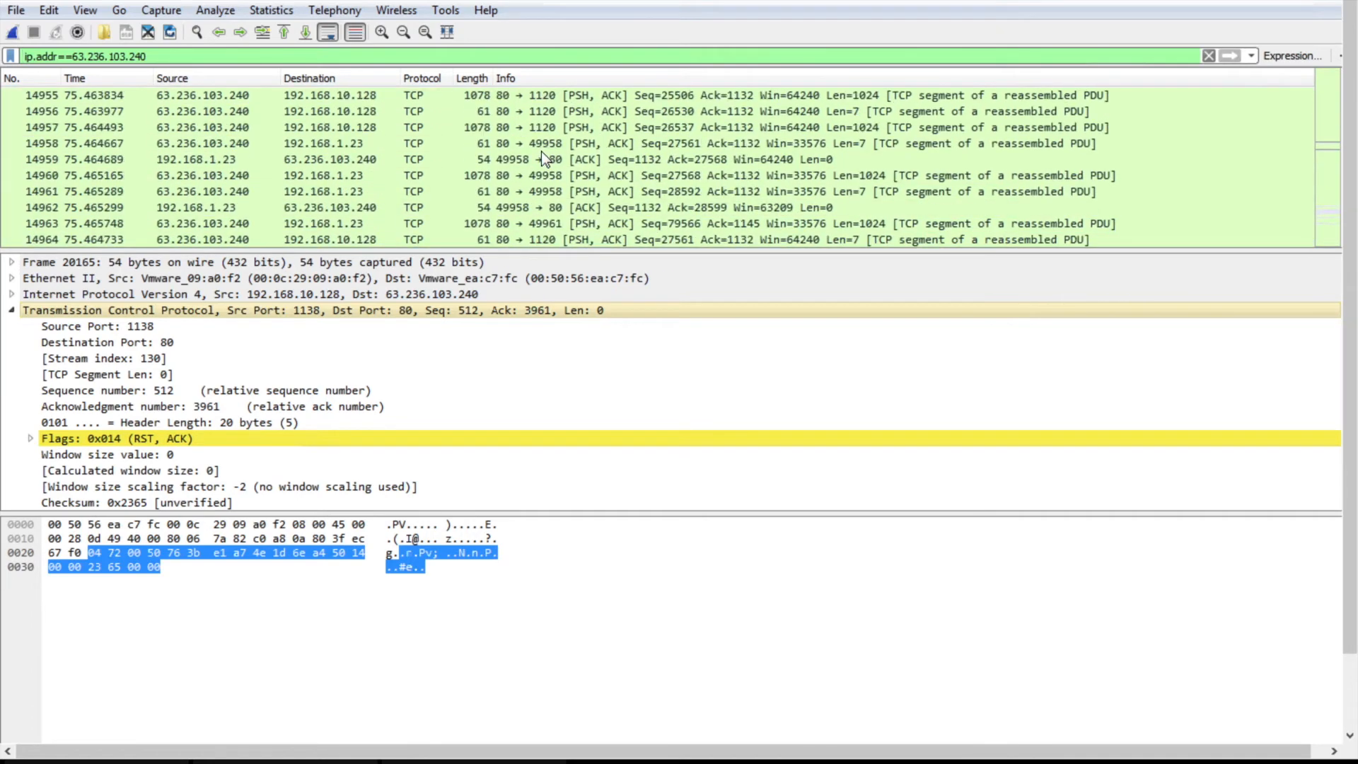
scroll(539, 169, "up", 20)
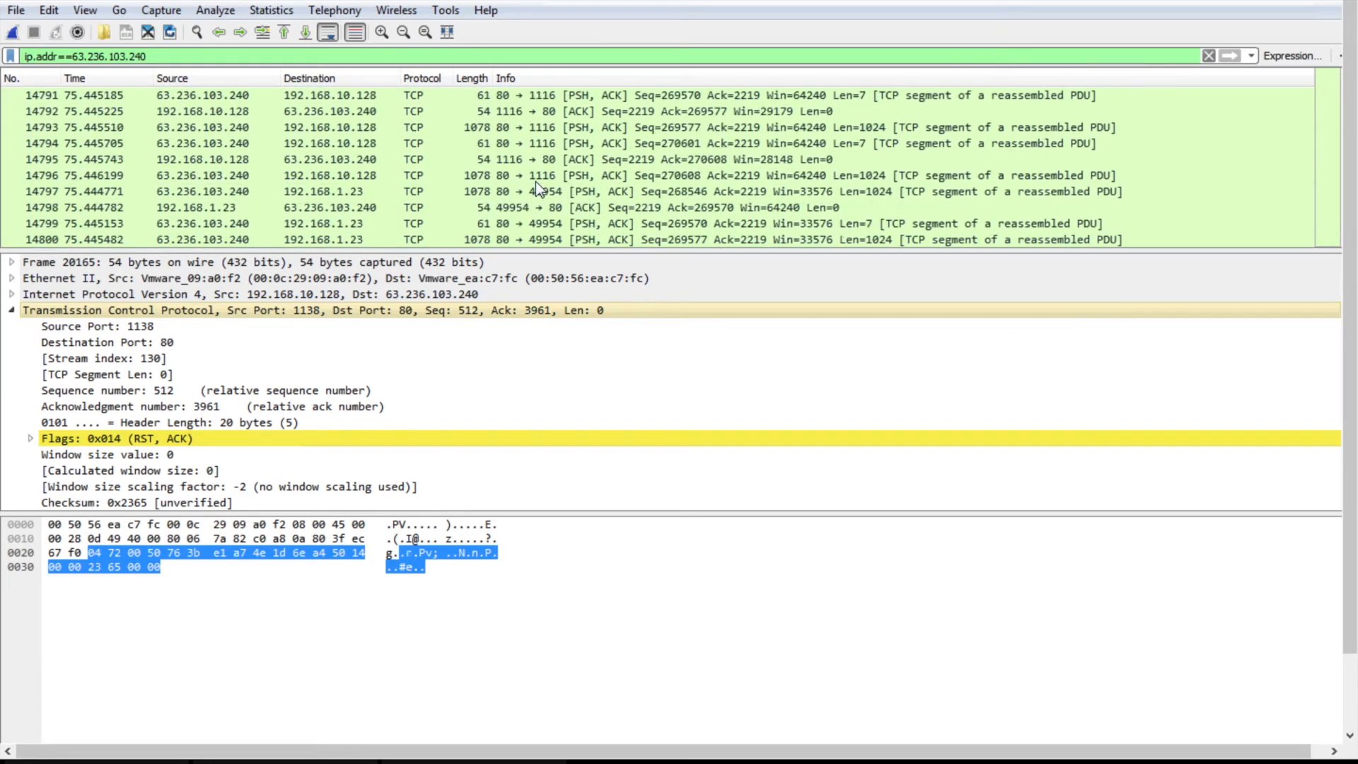
scroll(536, 202, "up", 20)
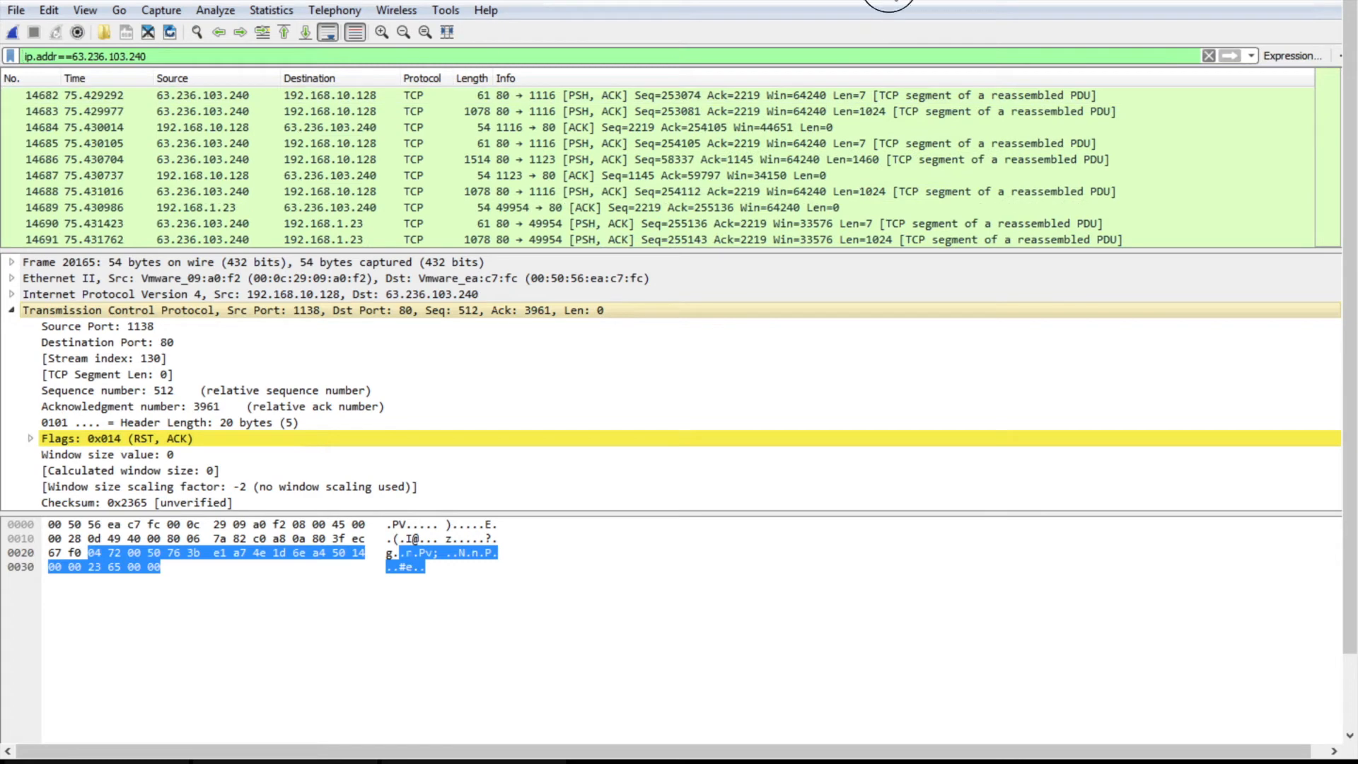
Restore the Wireshark window from full size to reach the first filtered packets, and reposition and widen it to show the full packet information
left_click_drag(888, 0, 857, 1)
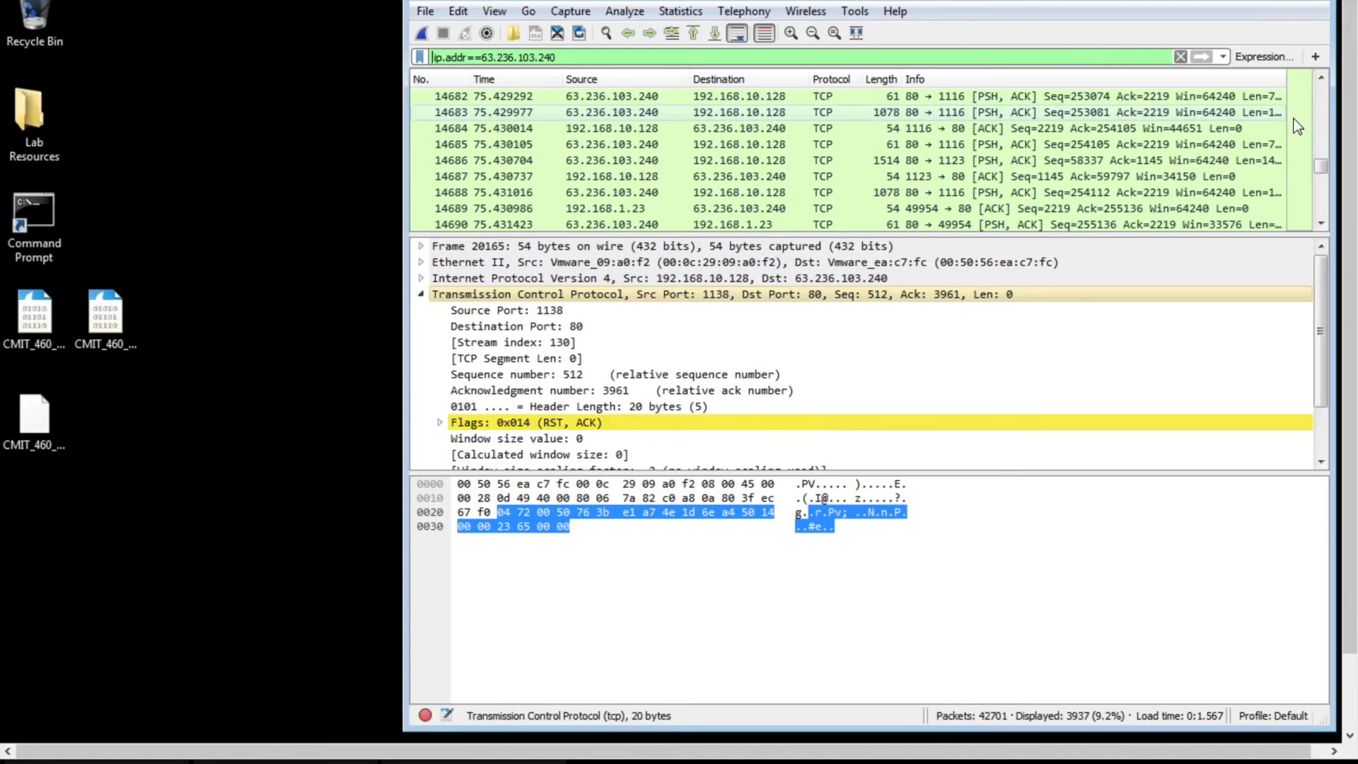
left_click_drag(1320, 166, 1319, 91)
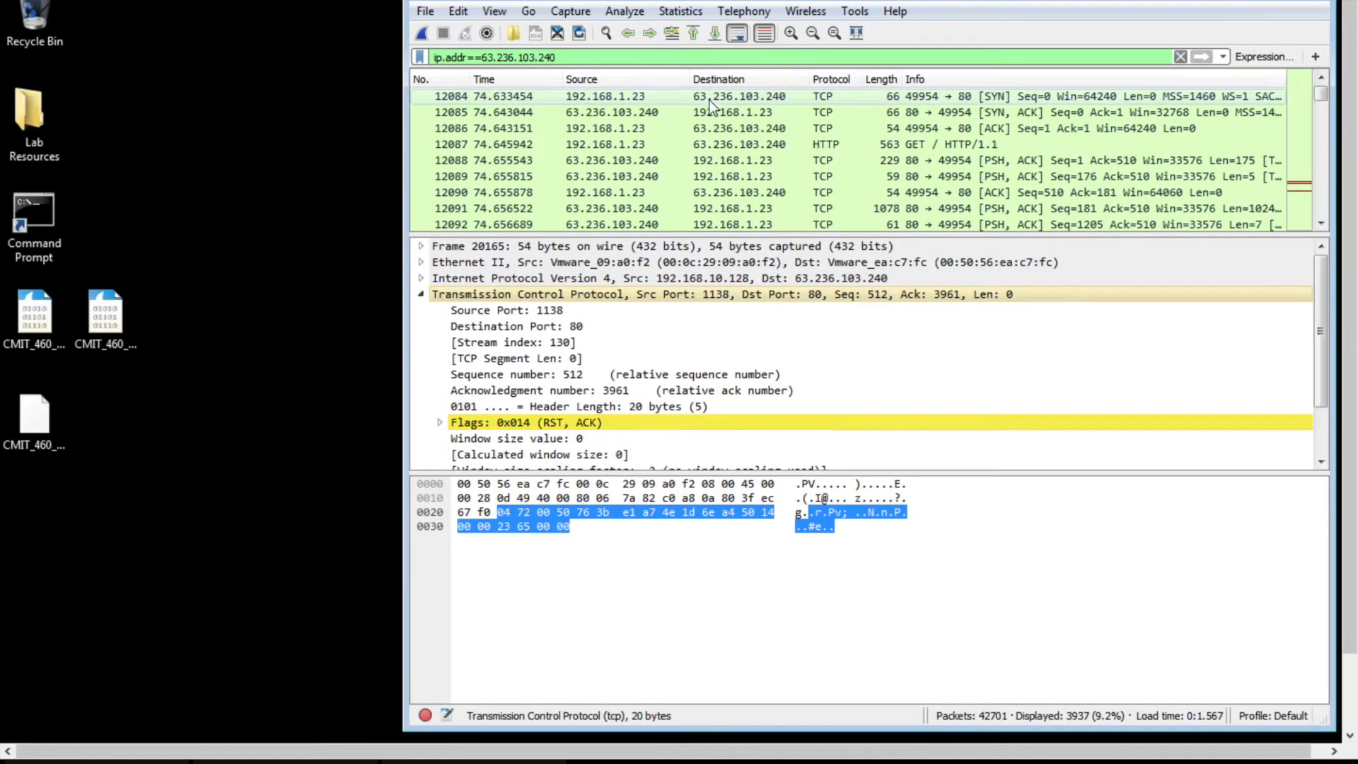
left_click_drag(557, 4, 180, 10)
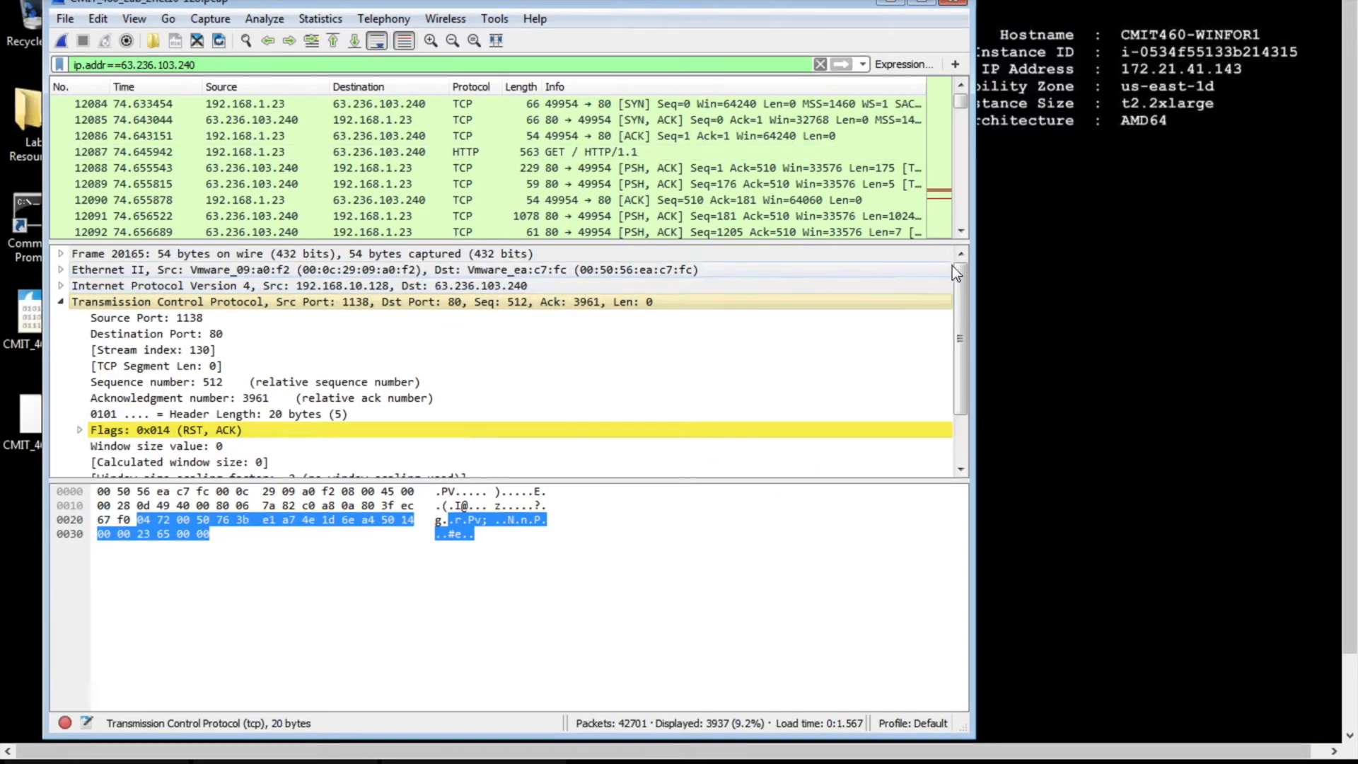
left_click_drag(970, 265, 1271, 285)
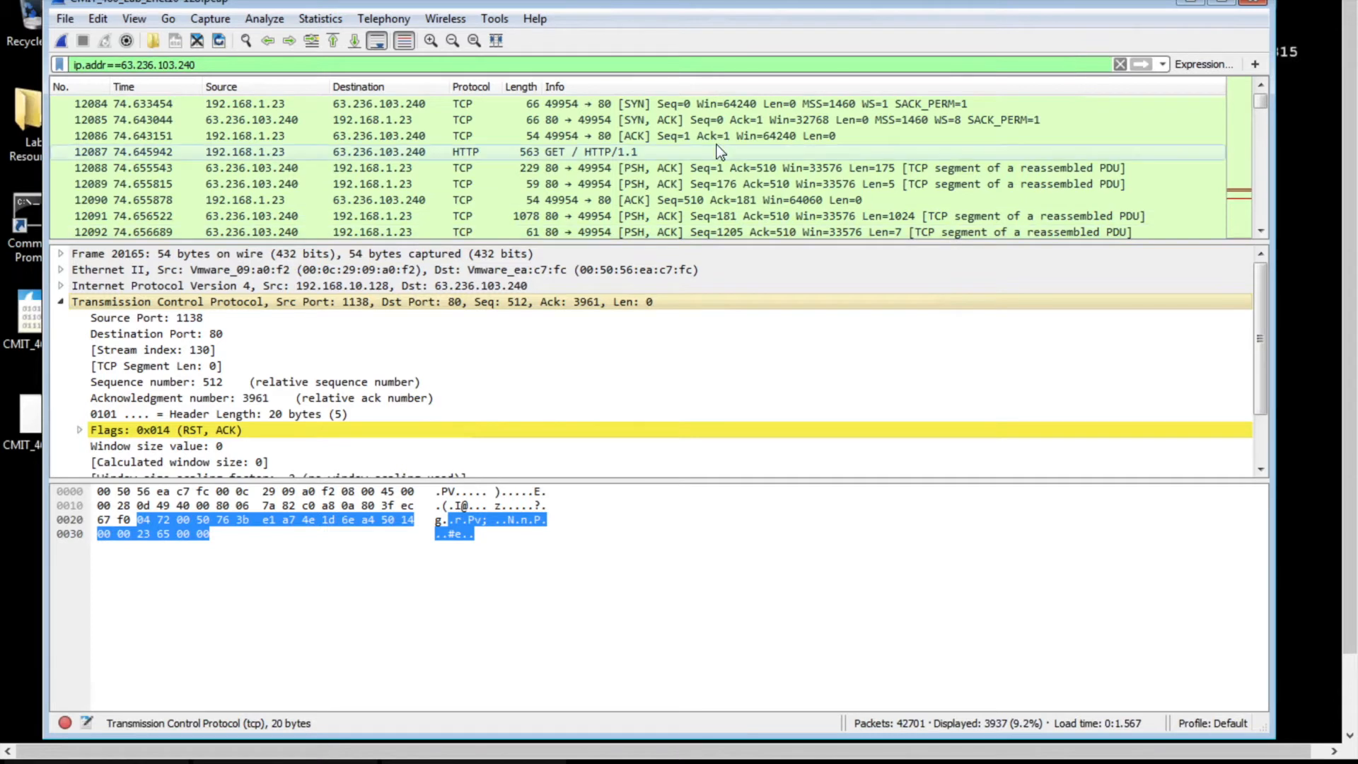
Select packet 12084, the first SYN to 63.236.103.240, and open the capture's conversation statistics for TCP
left_click(639, 104)
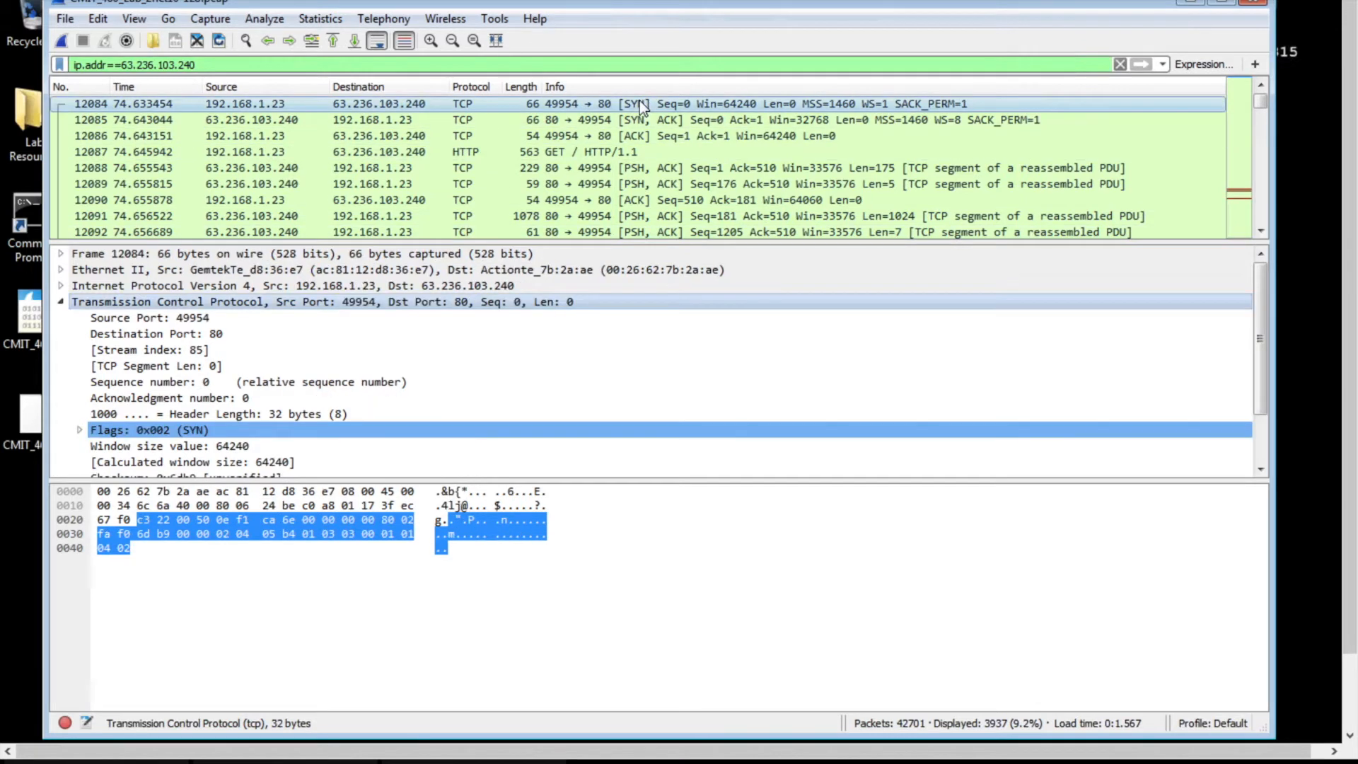
left_click(322, 19)
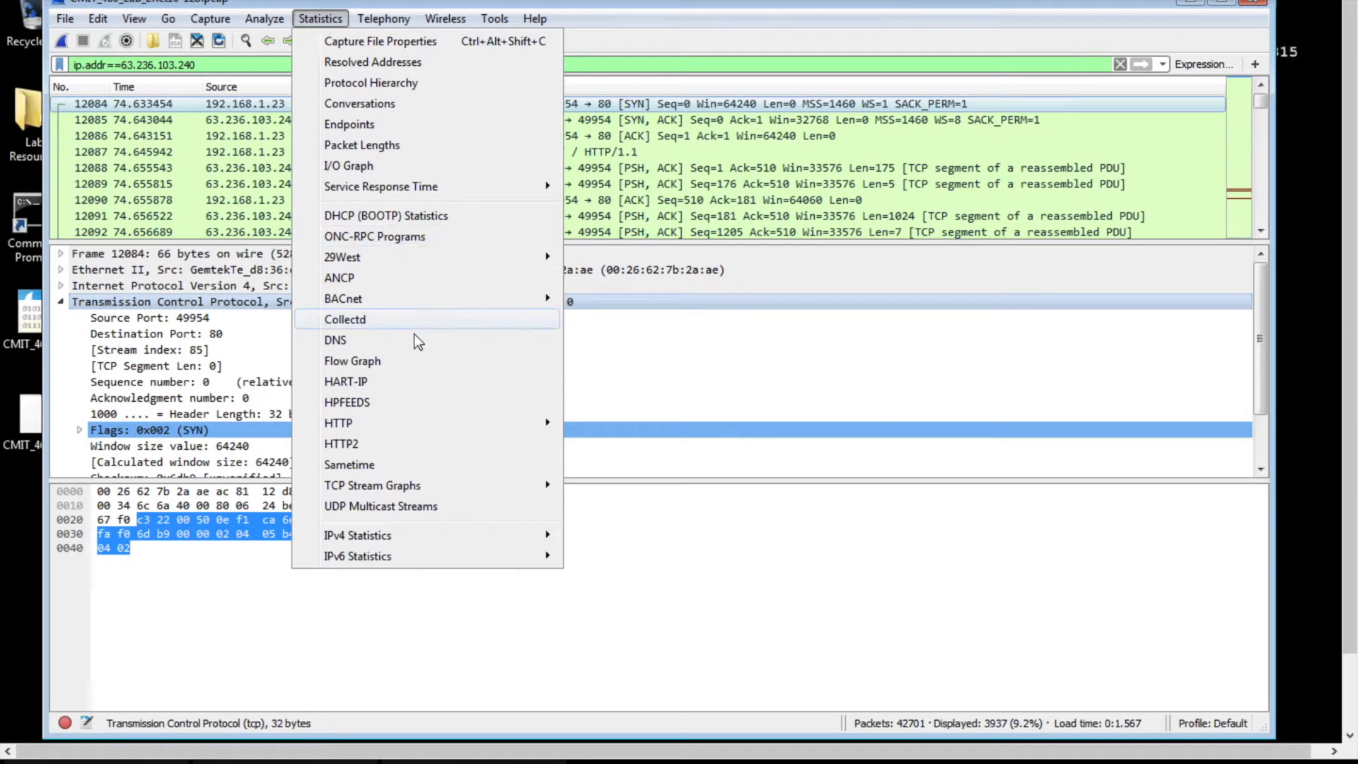
left_click(453, 106)
left_click(215, 117)
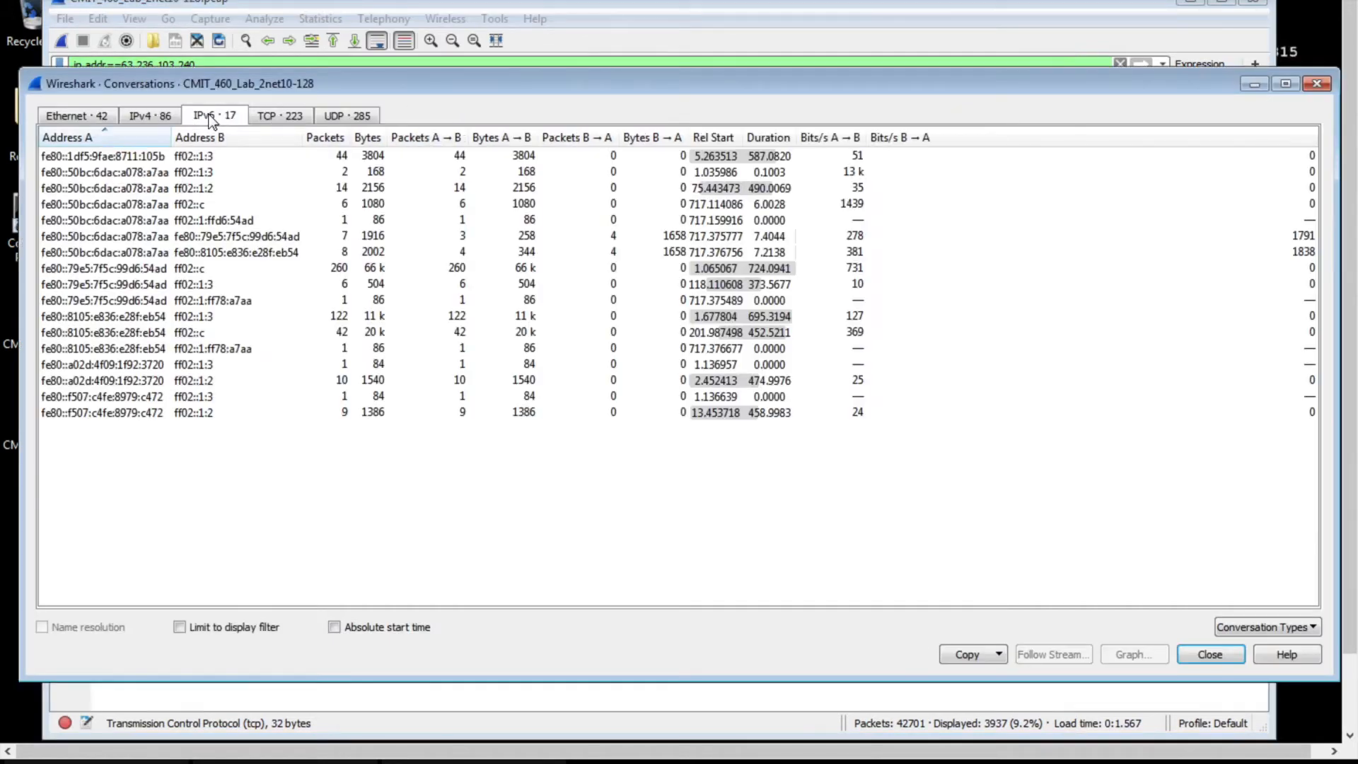
left_click(279, 116)
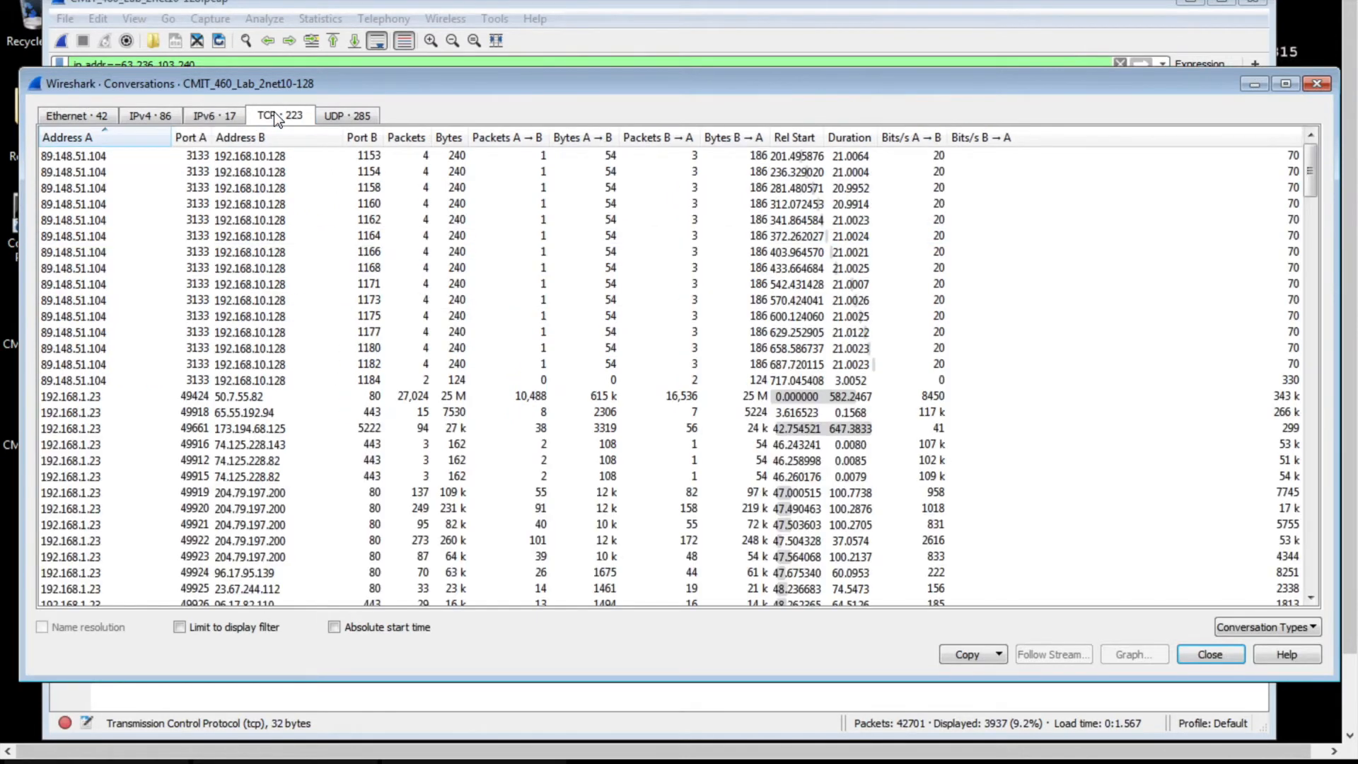
Sort the TCP conversations by Address A in descending order and look for the noted blackhat.com address among the 192.168.10.128 rows
left_click(99, 138)
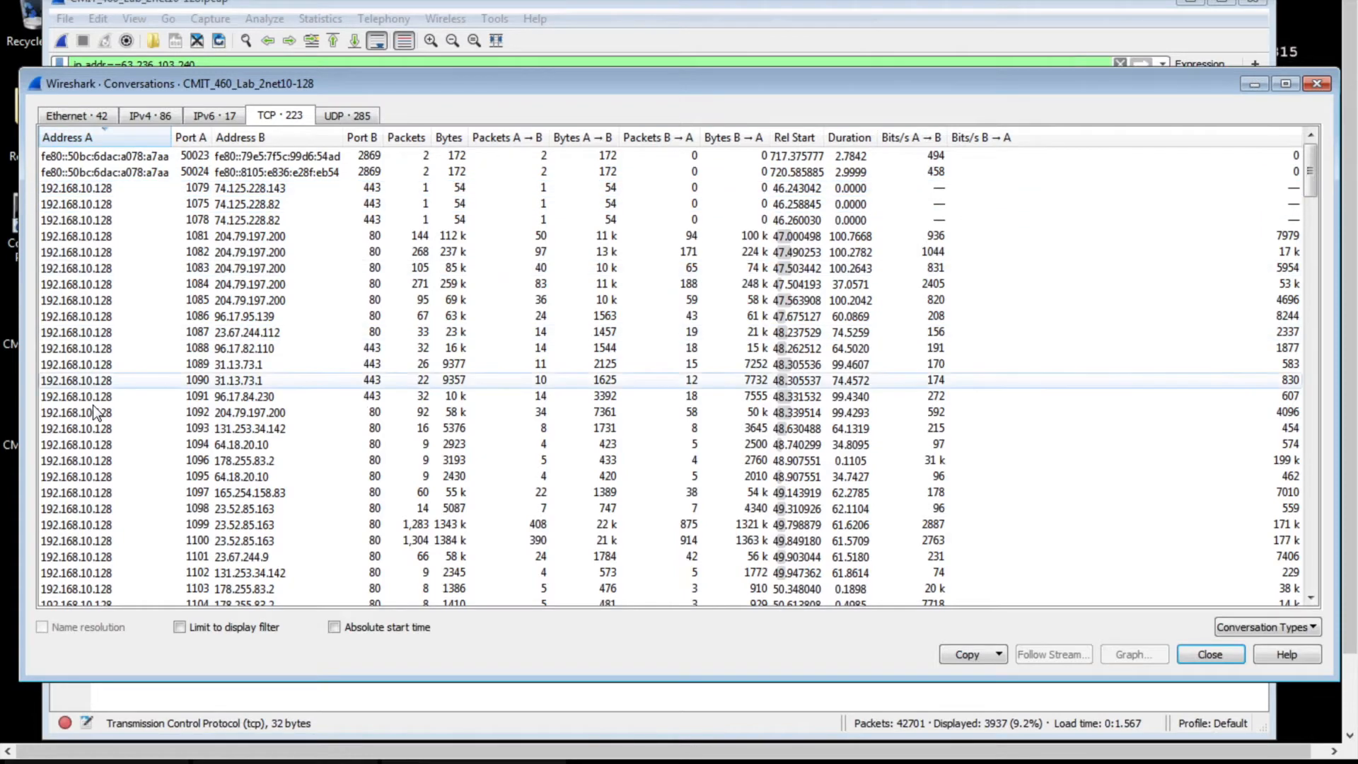
scroll(94, 409, "down", 5)
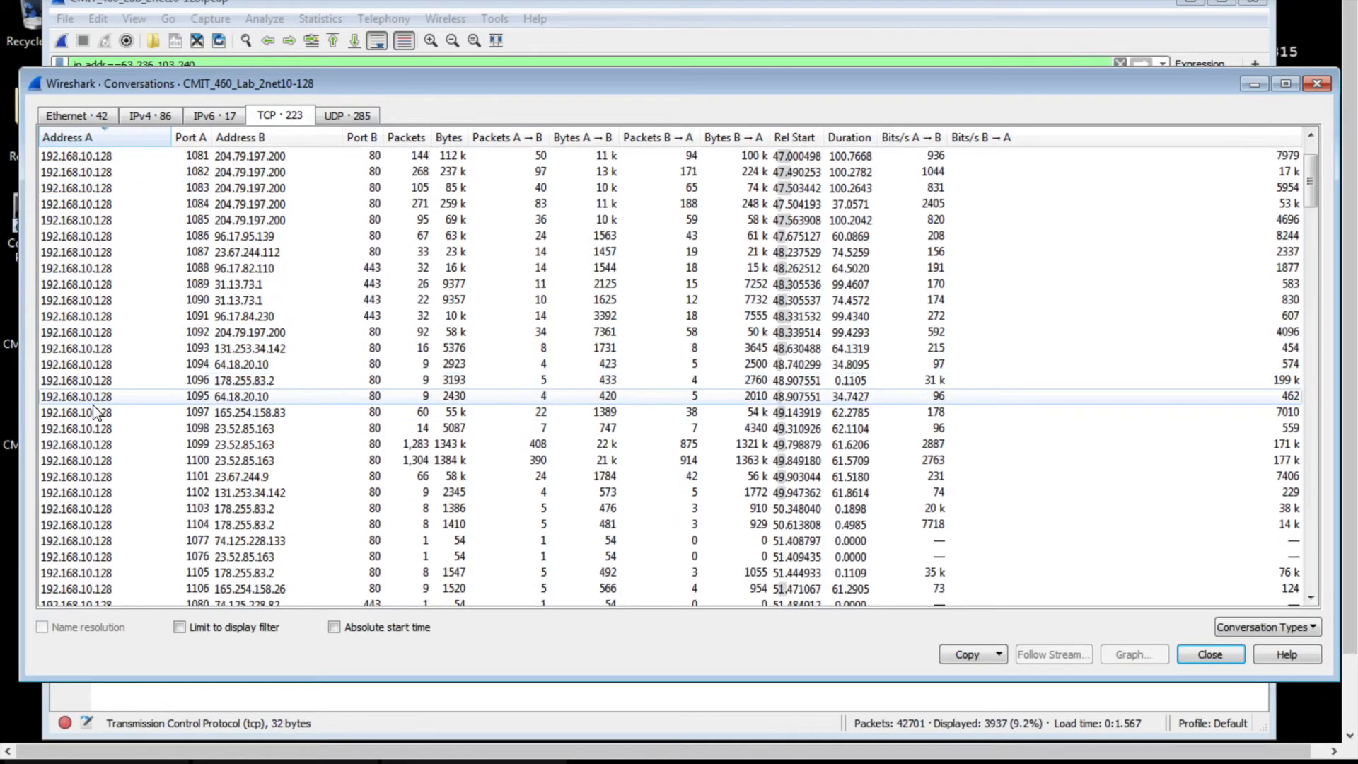
key("ctrl+Left")
key("ctrl+Left")
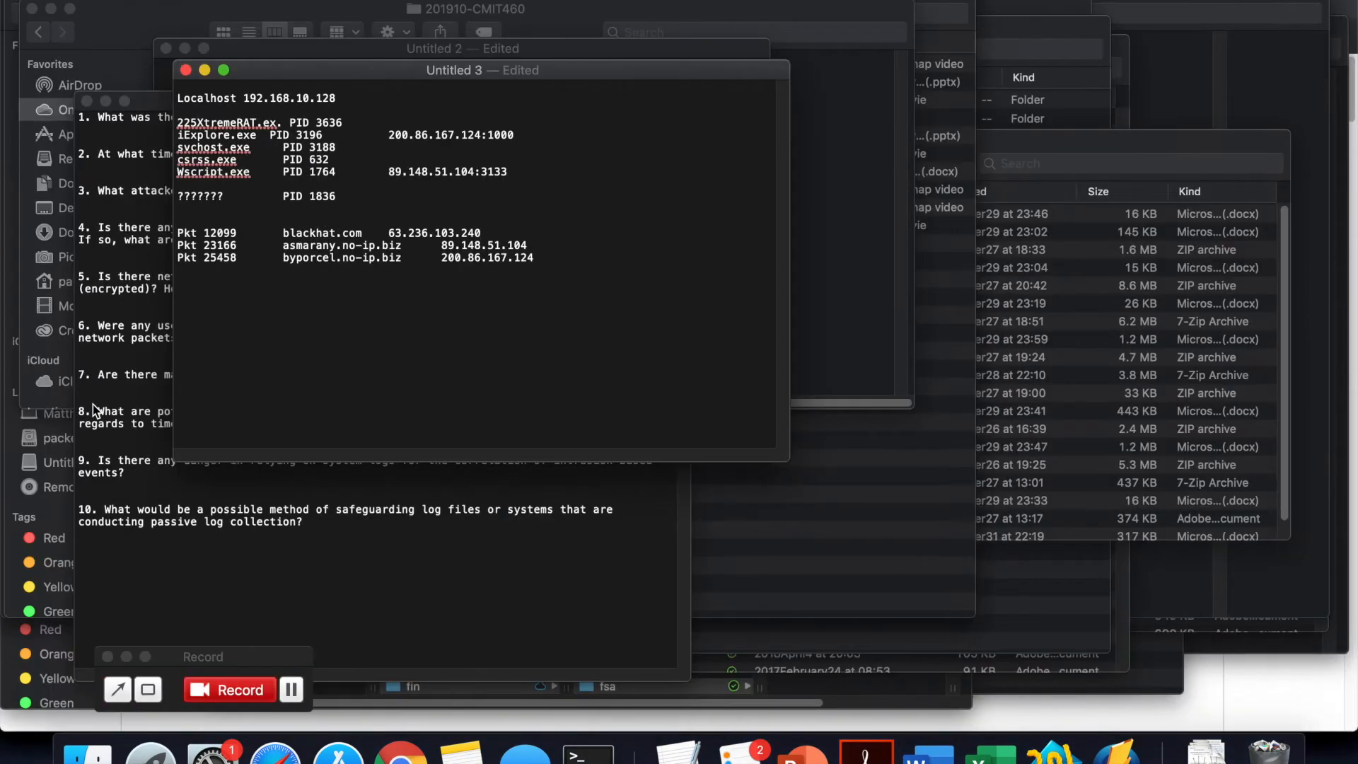
key("ctrl+Right")
key("ctrl+Right")
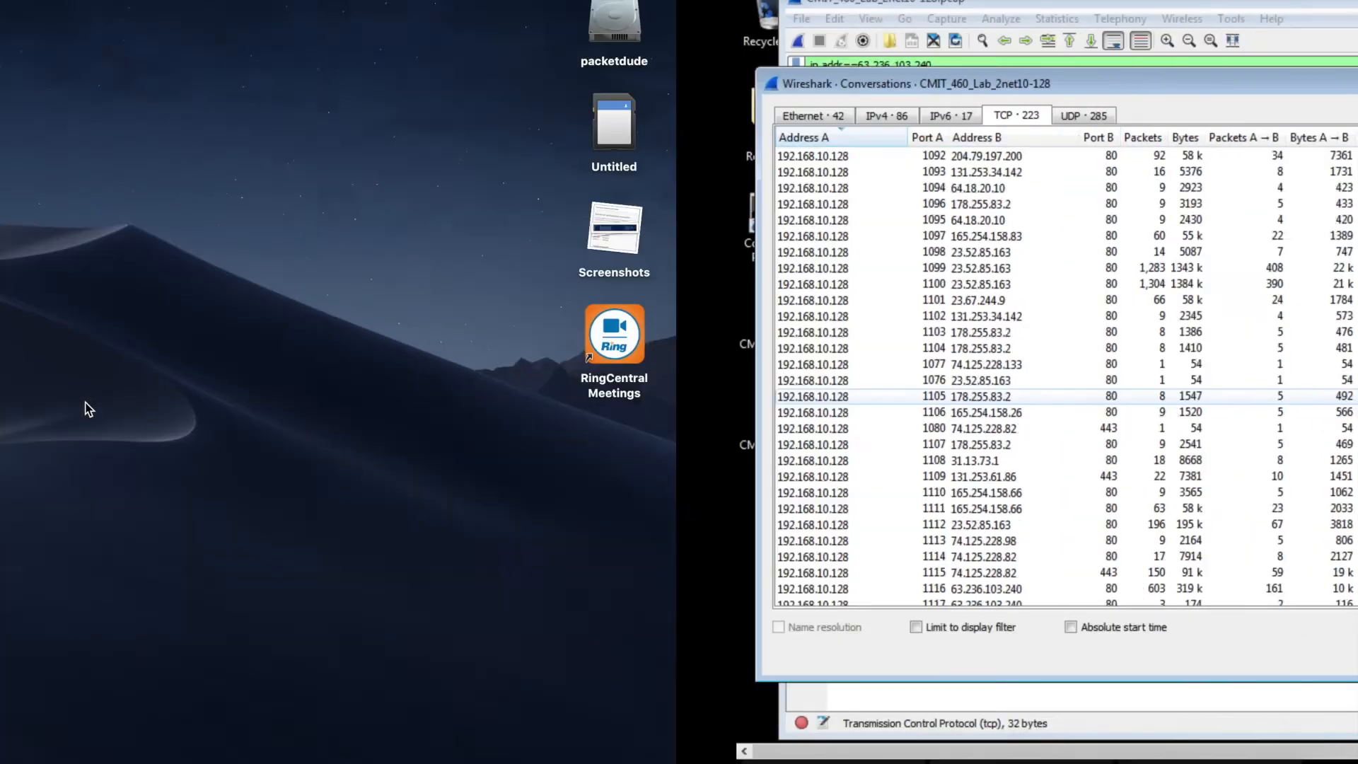
scroll(268, 308, "down", 5)
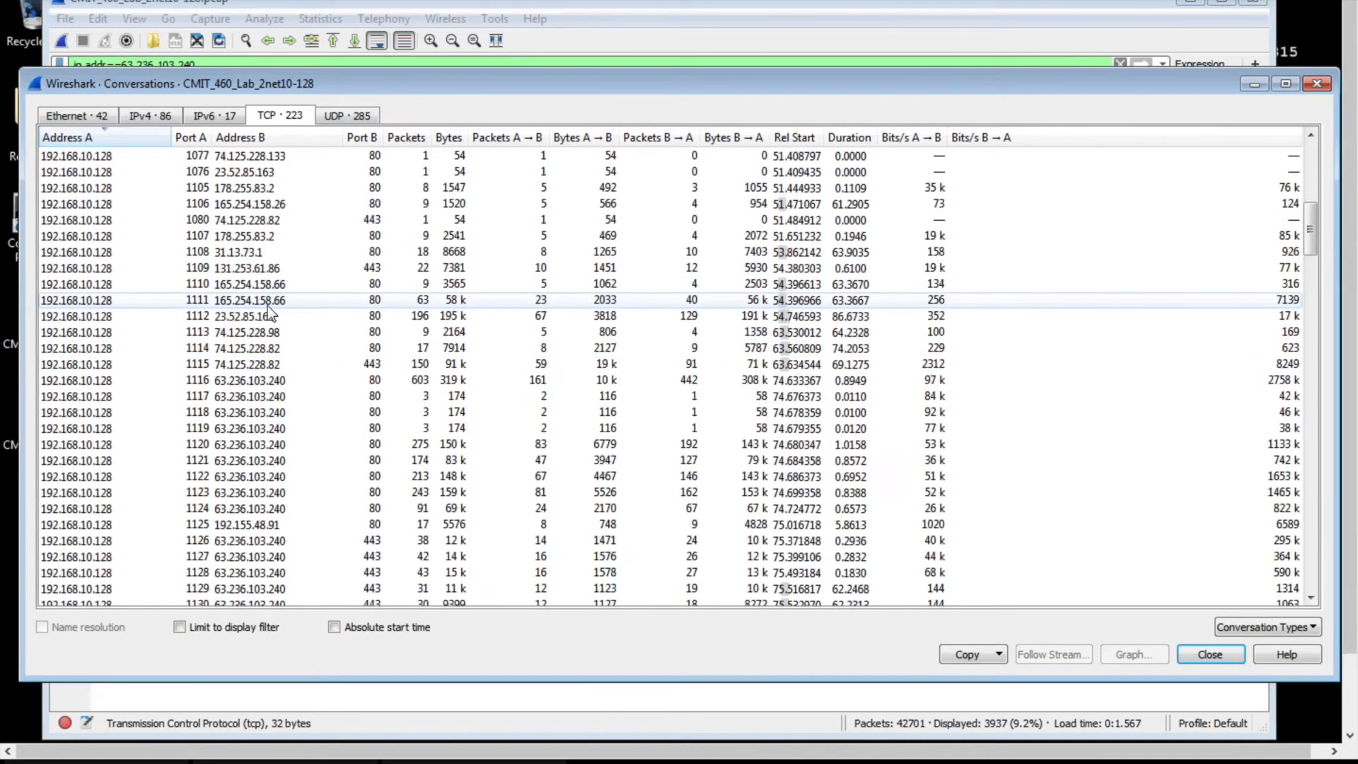
Examine the conversations between 192.168.10.128 and 63.236.103.240 on ports 80 and 443, from source port 1116 through 1139
left_click(259, 331)
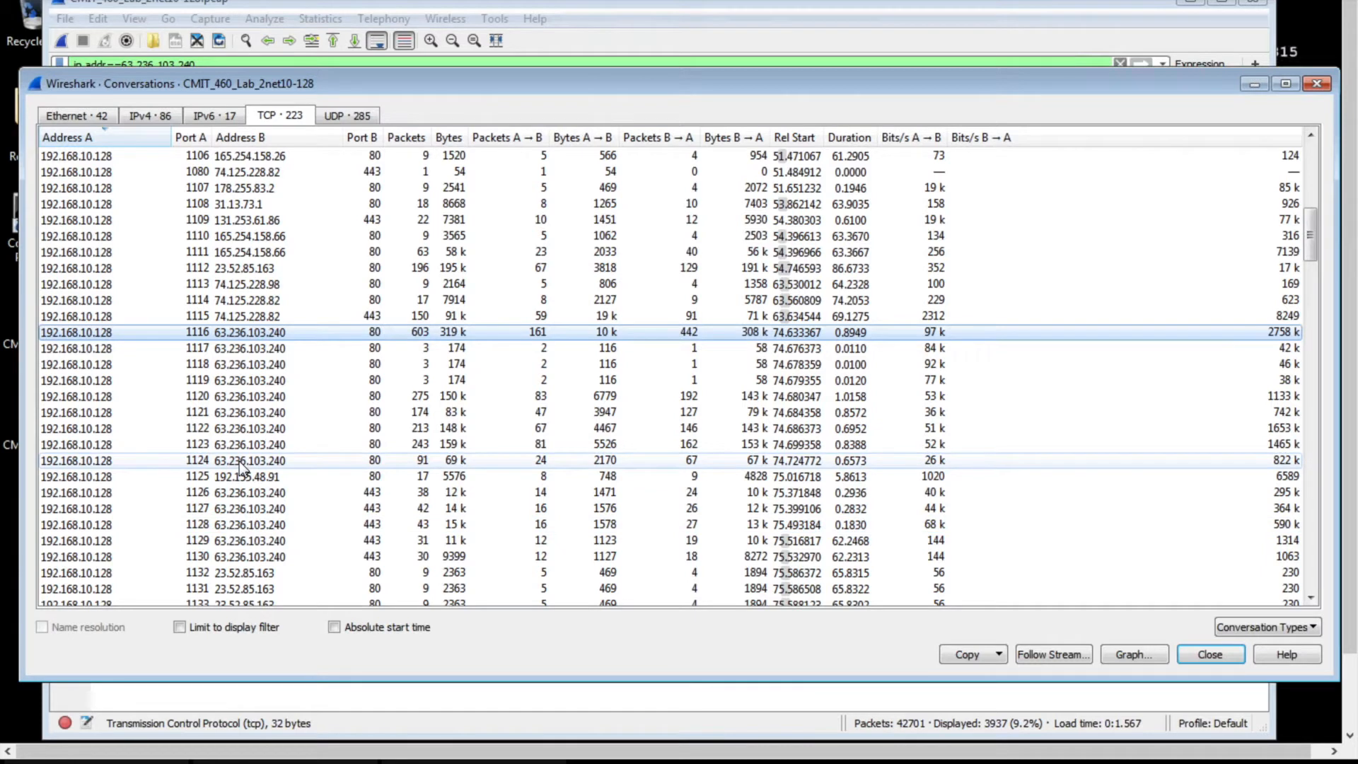
left_click(236, 558)
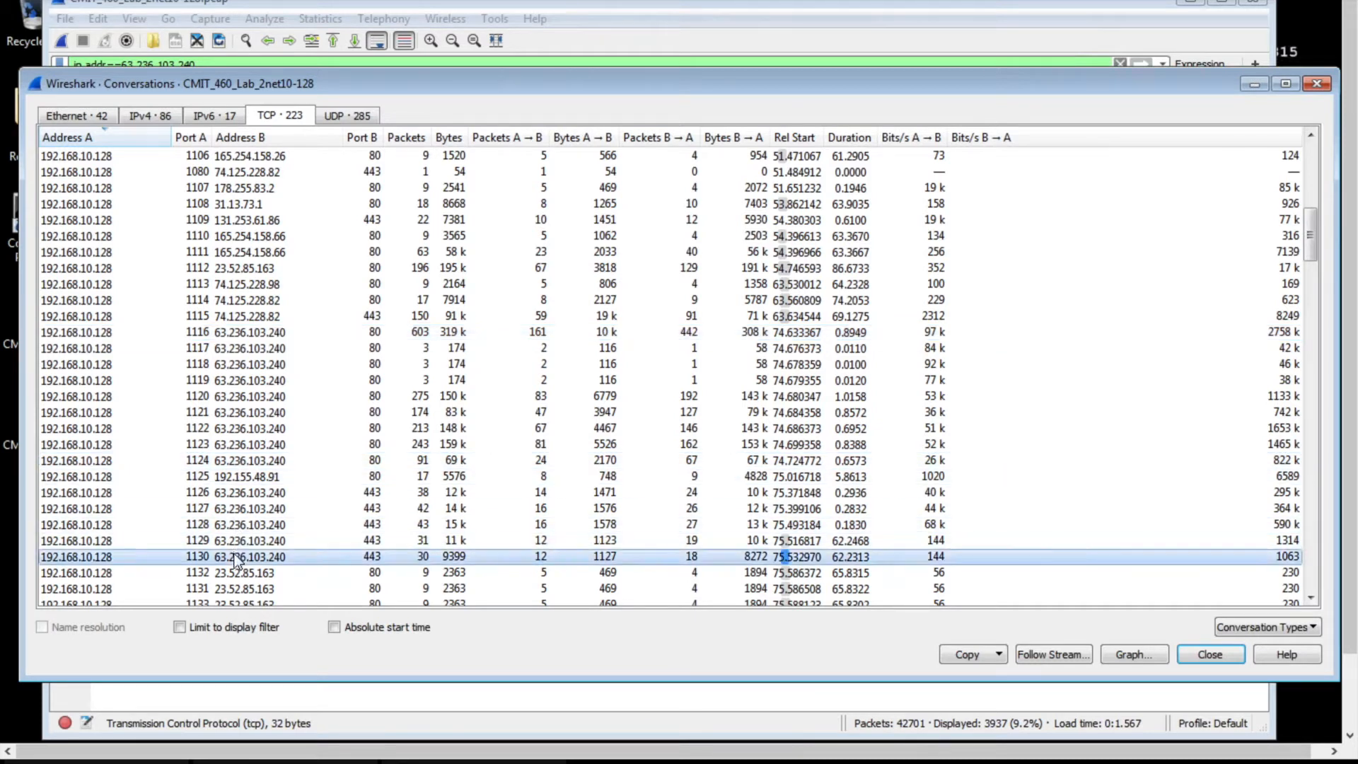
left_click(255, 333)
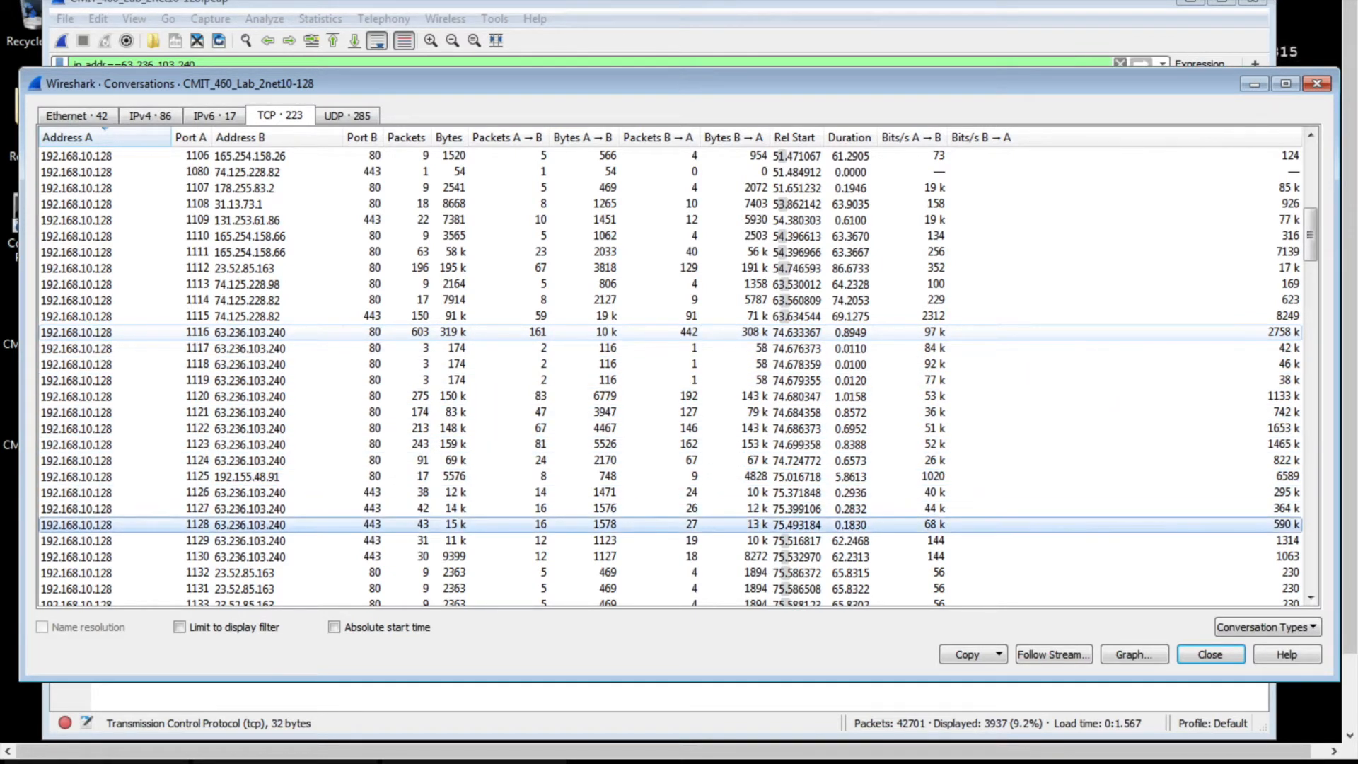
scroll(258, 349, "down", 4)
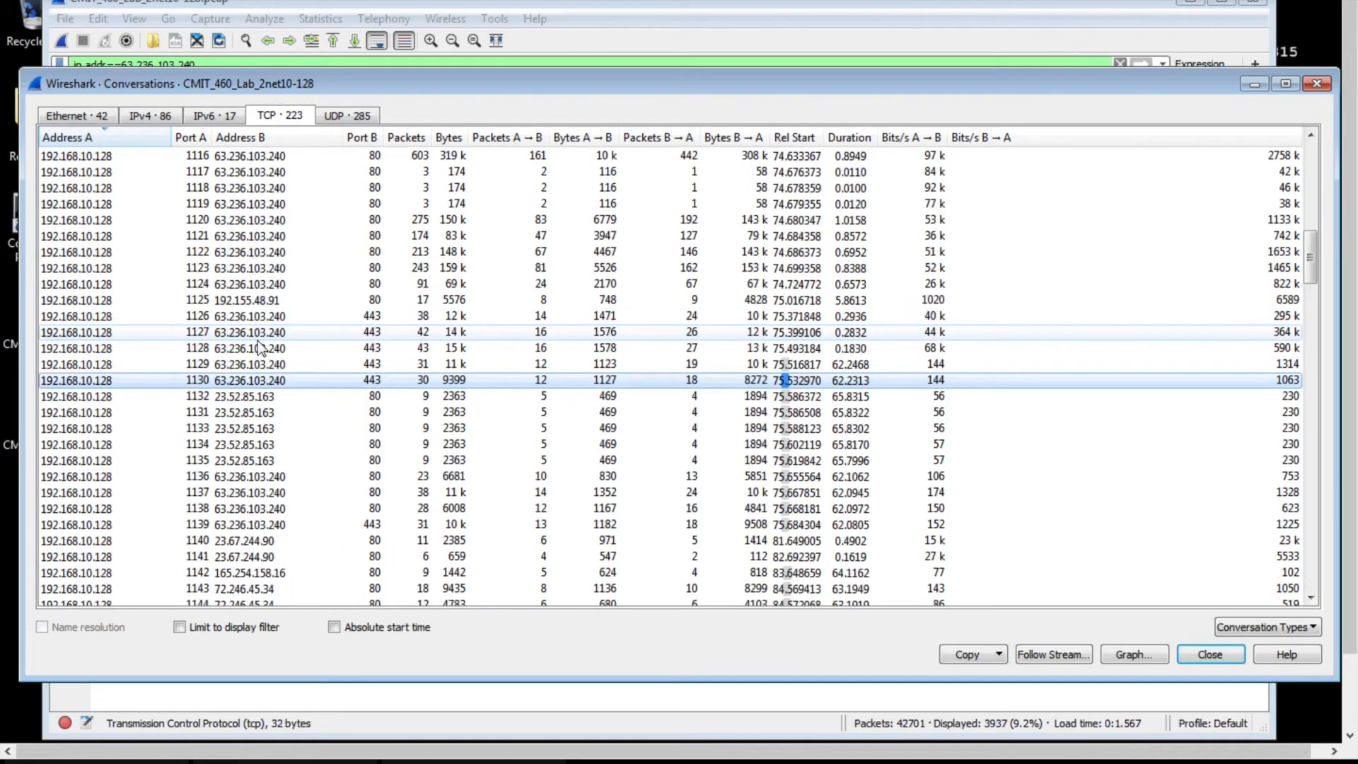
left_click(269, 478)
left_click(263, 525)
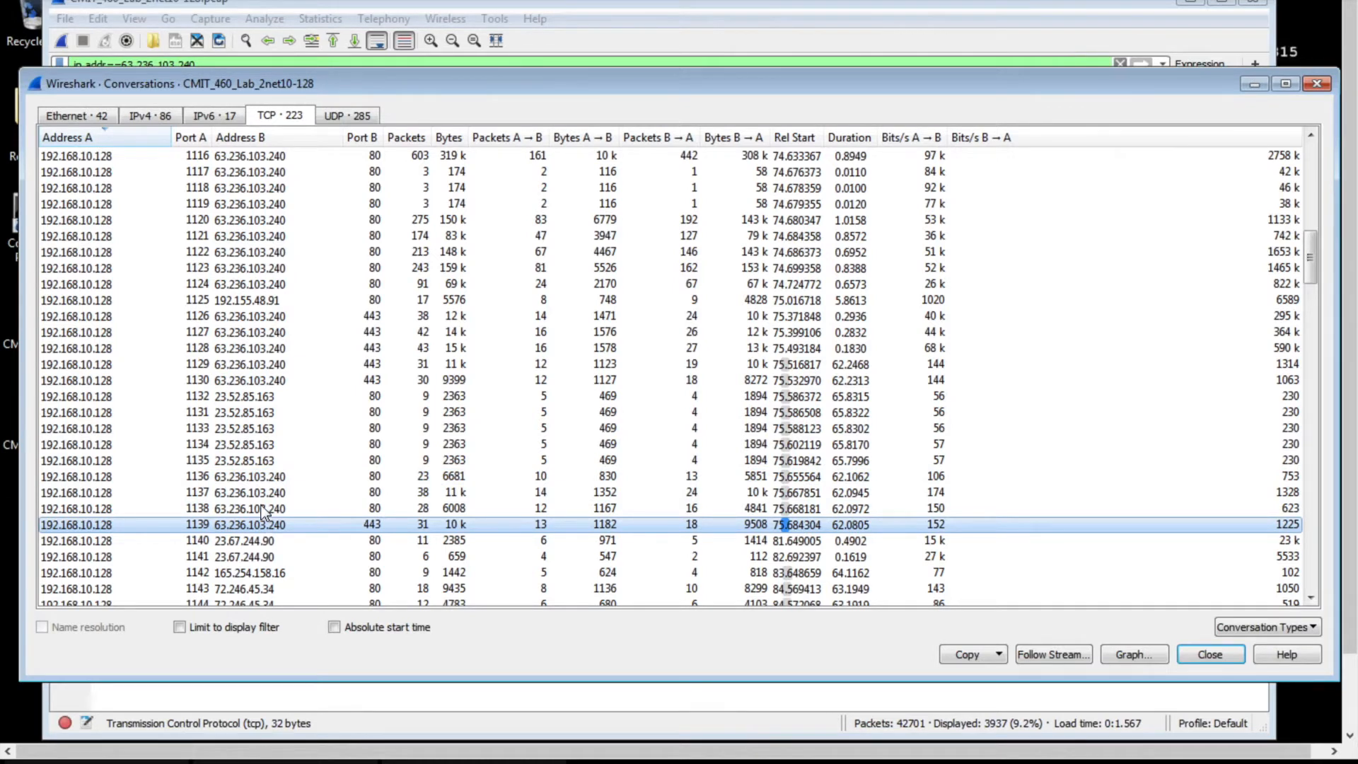
Sort the TCP conversations by duration, longest first
scroll(308, 269, "up", 13)
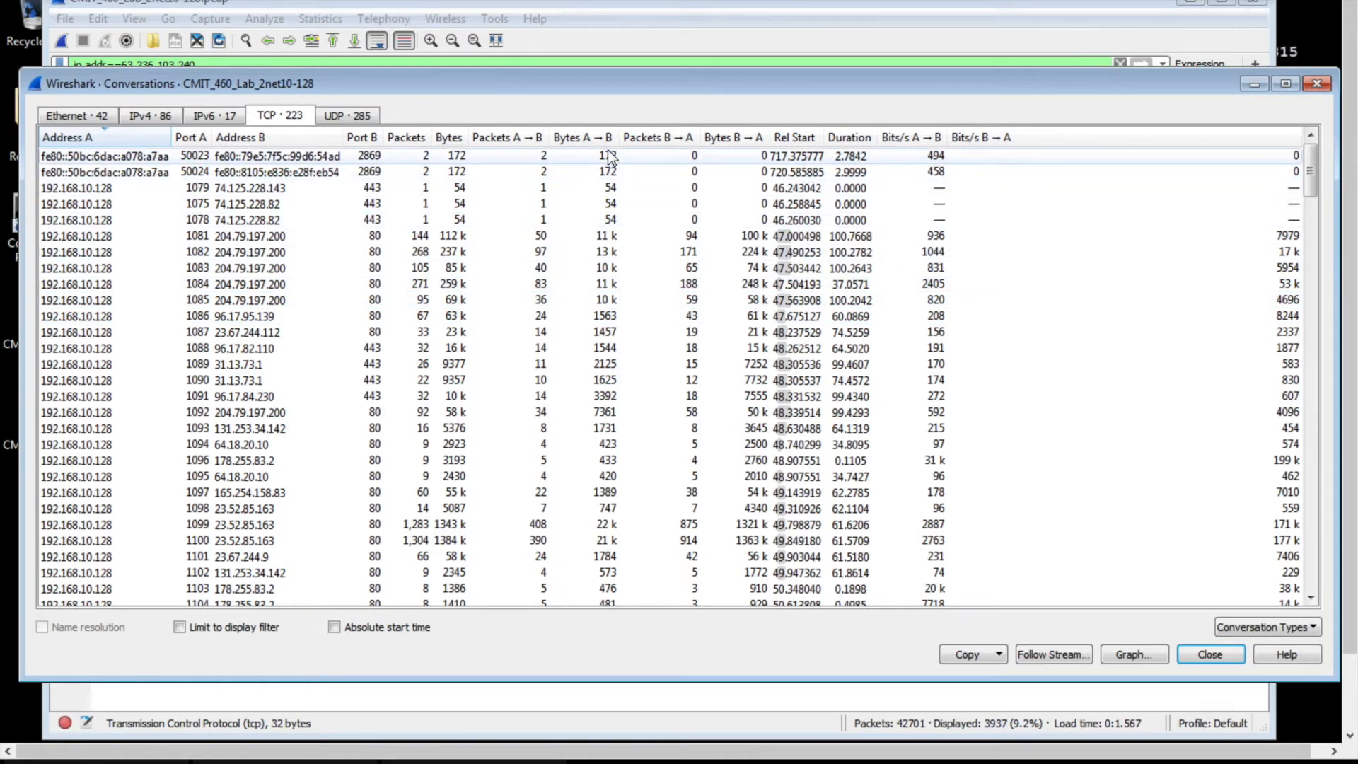
left_click(854, 146)
left_click(854, 145)
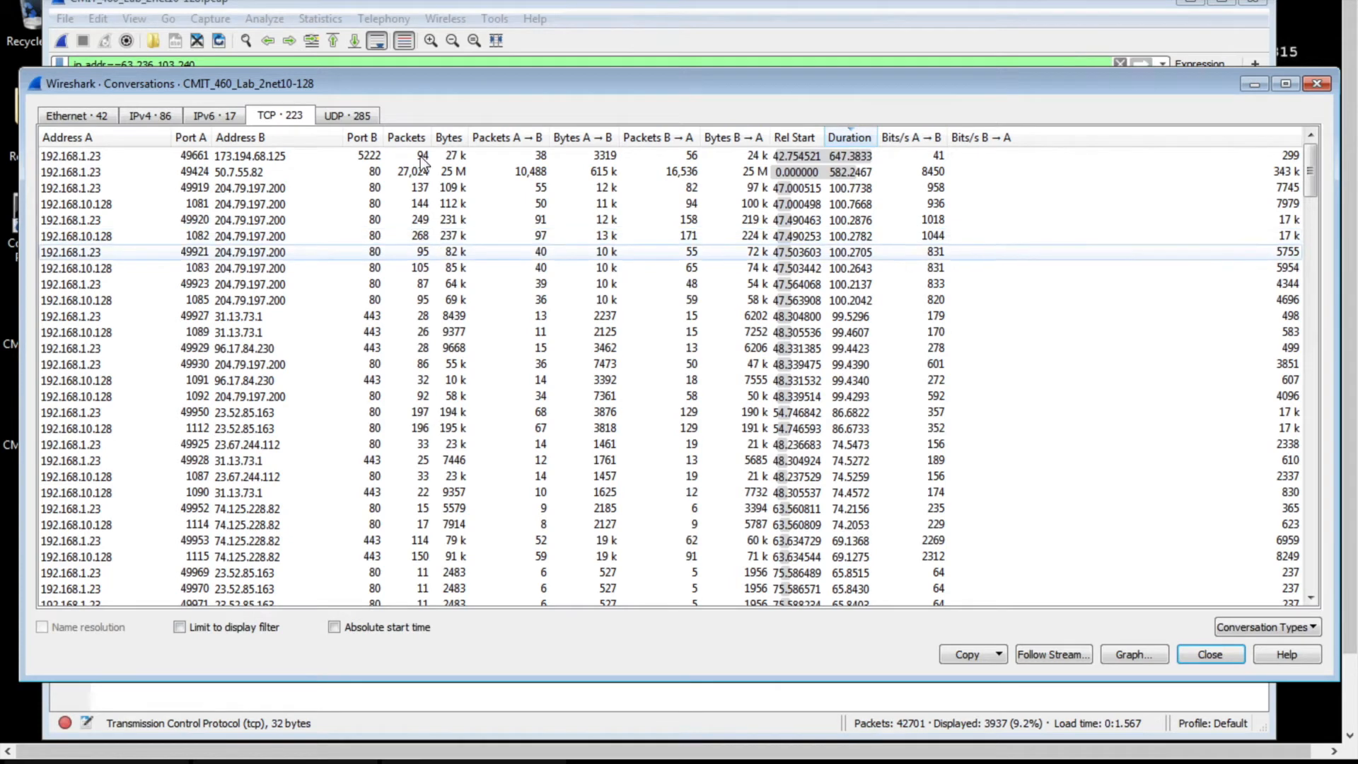
Select the 192.168.10.128 port 1081 conversation with 204.79.197.200 and check that address against the notes
left_click(307, 204)
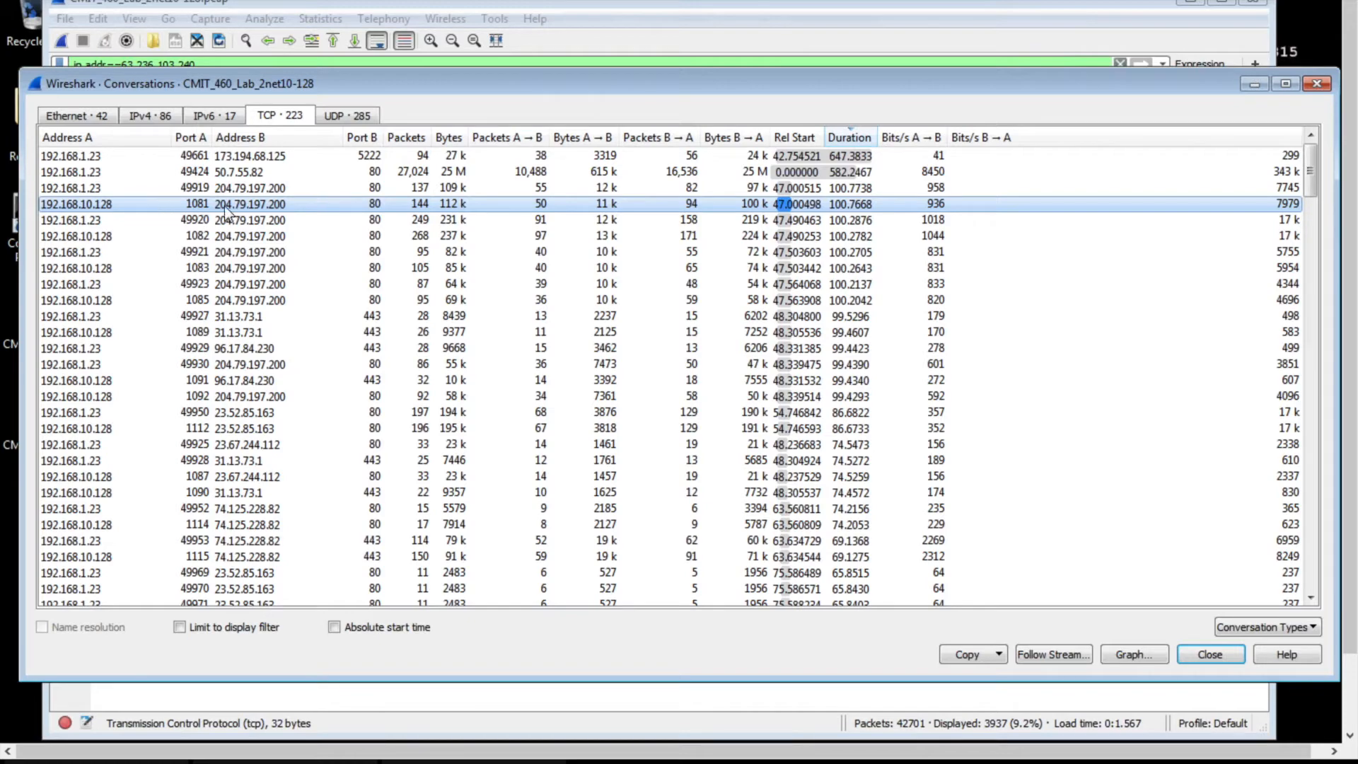
key("ctrl+Left")
key("ctrl+Left")
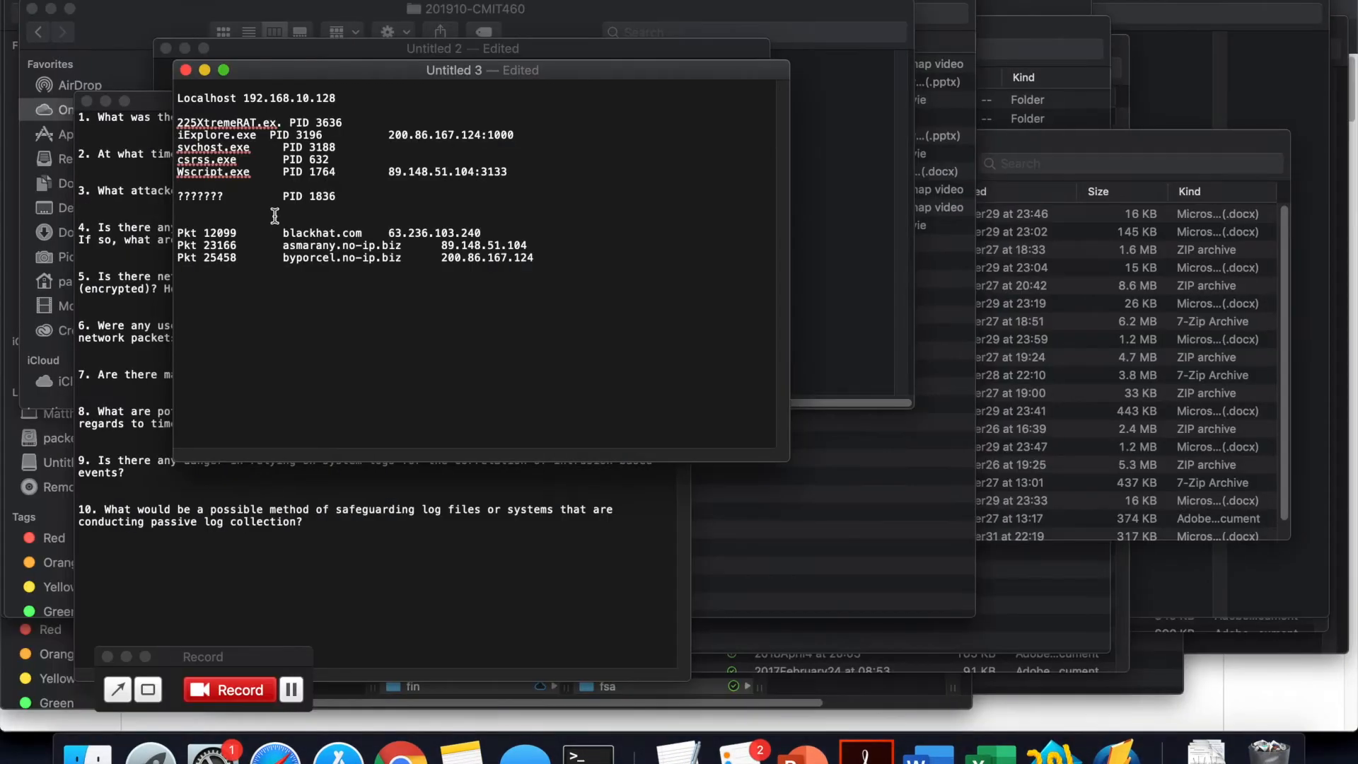
key("ctrl+Right")
key("ctrl+Right")
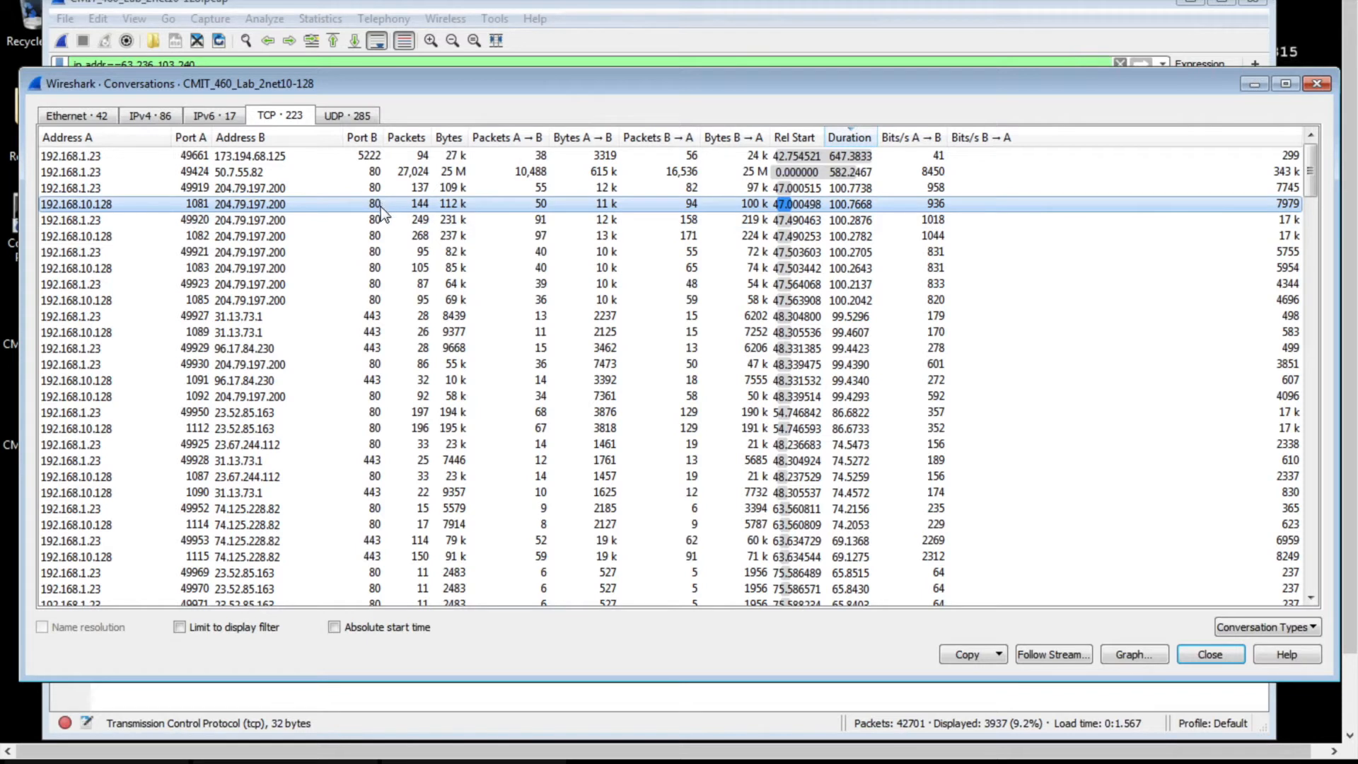
Compare the ports, start times and durations of the 204.79.197.200 conversations for 192.168.10.128 and 192.168.1.23
left_click(376, 236)
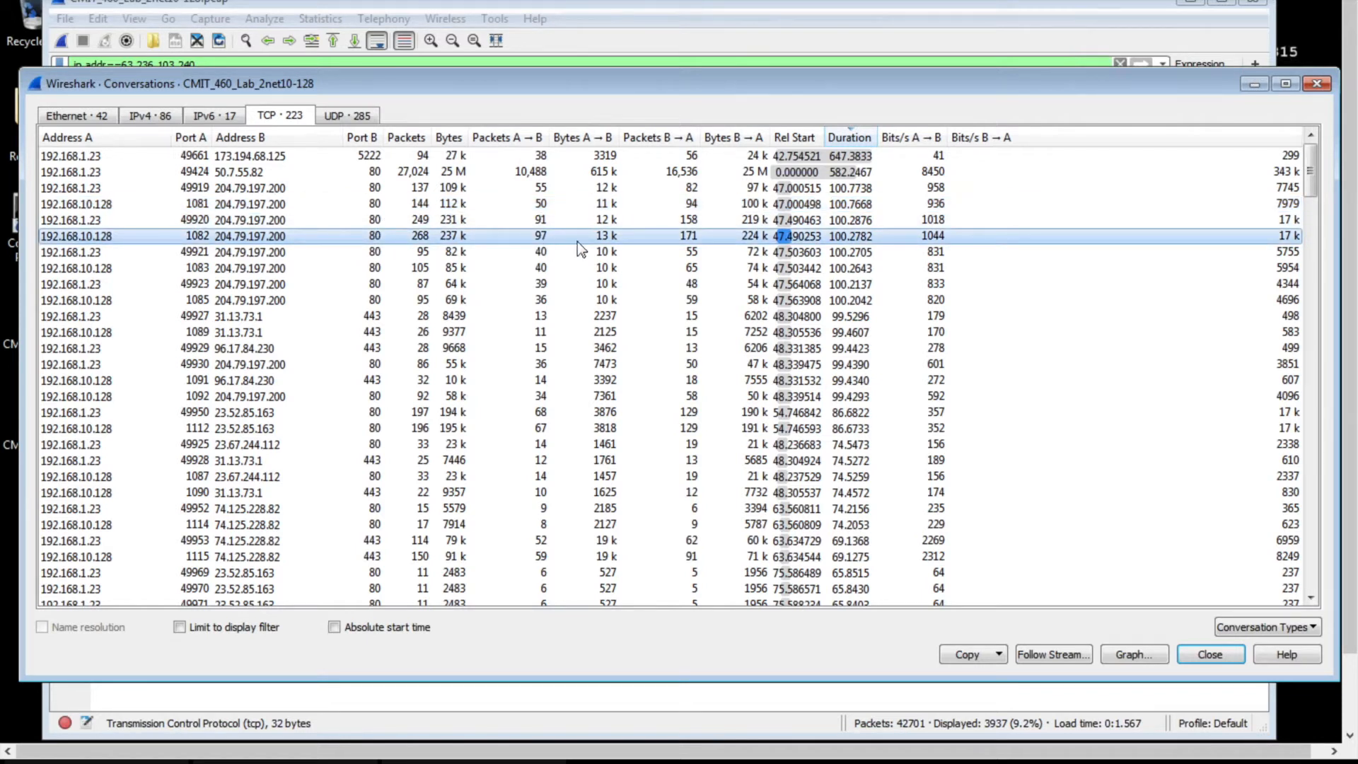
left_click(789, 205)
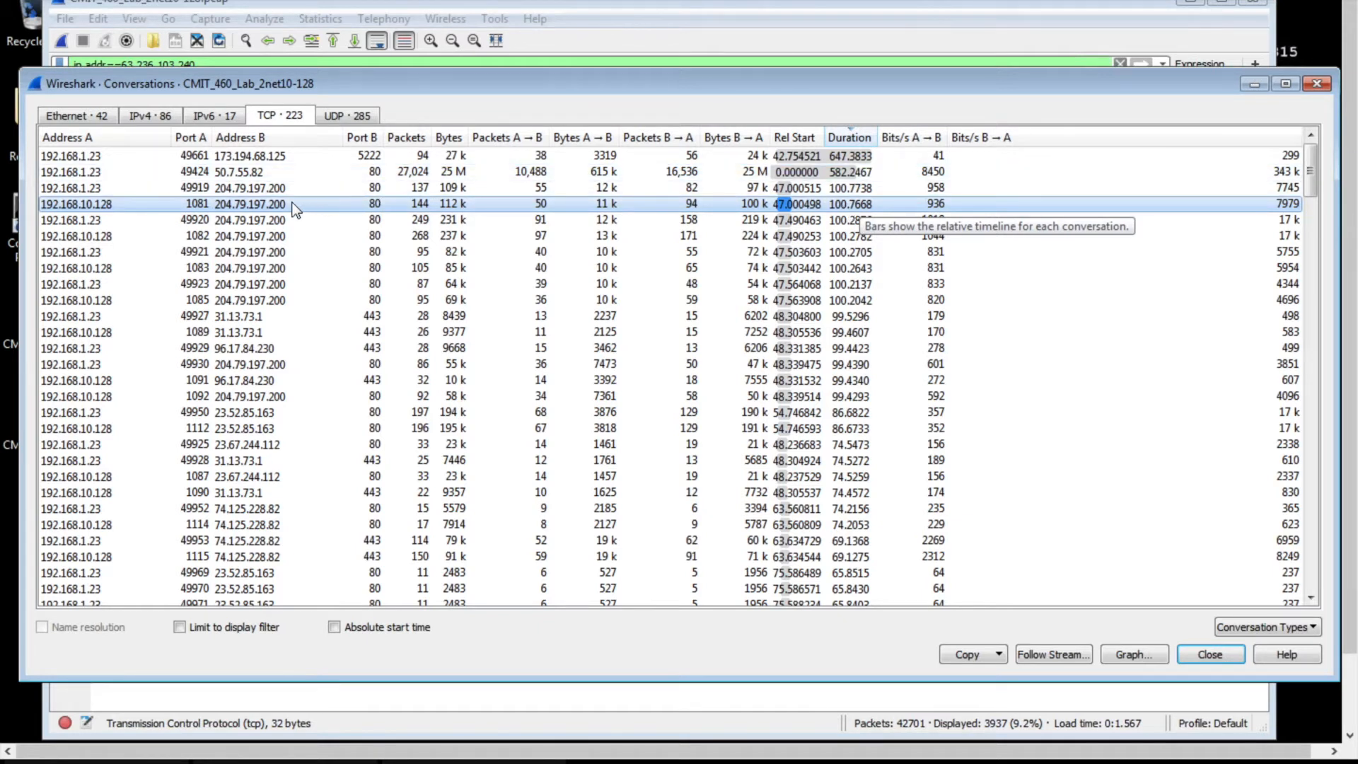
left_click(269, 188)
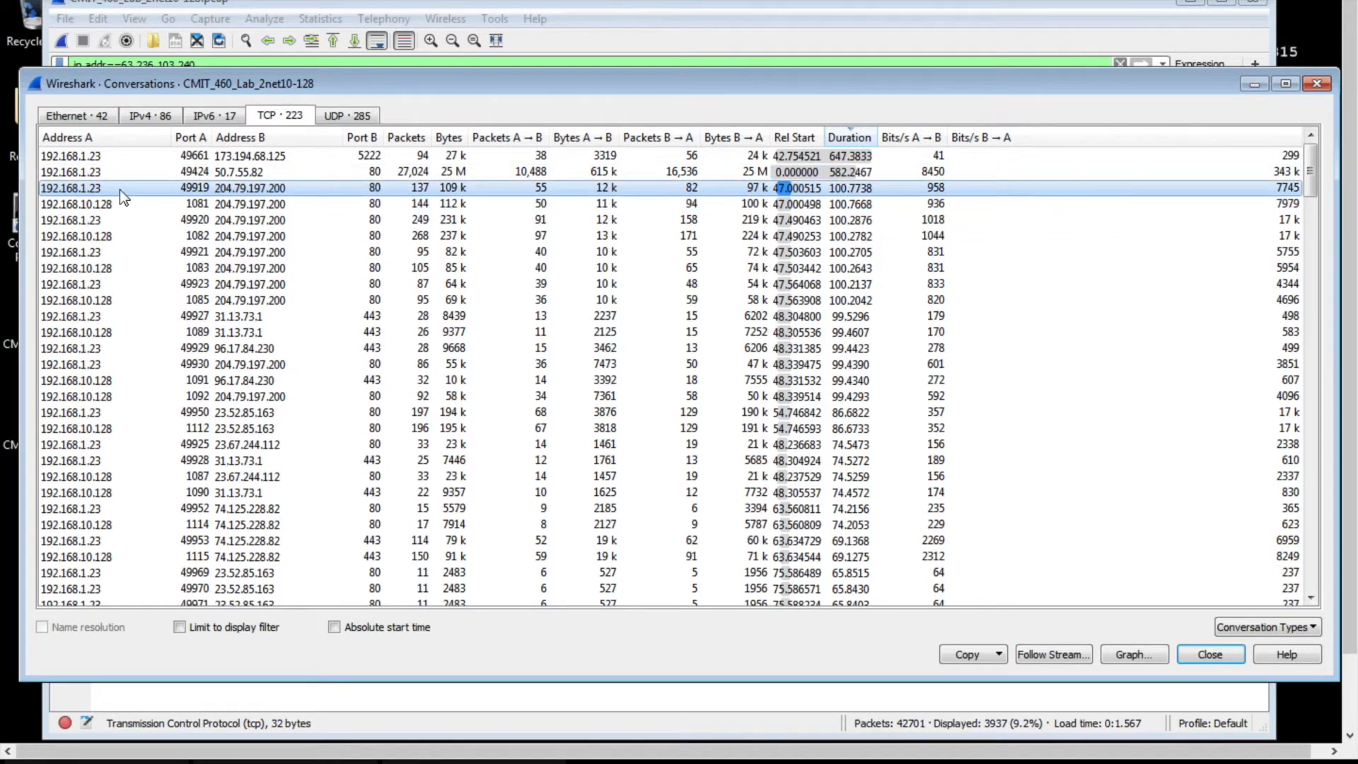
left_click(107, 220)
left_click(103, 253)
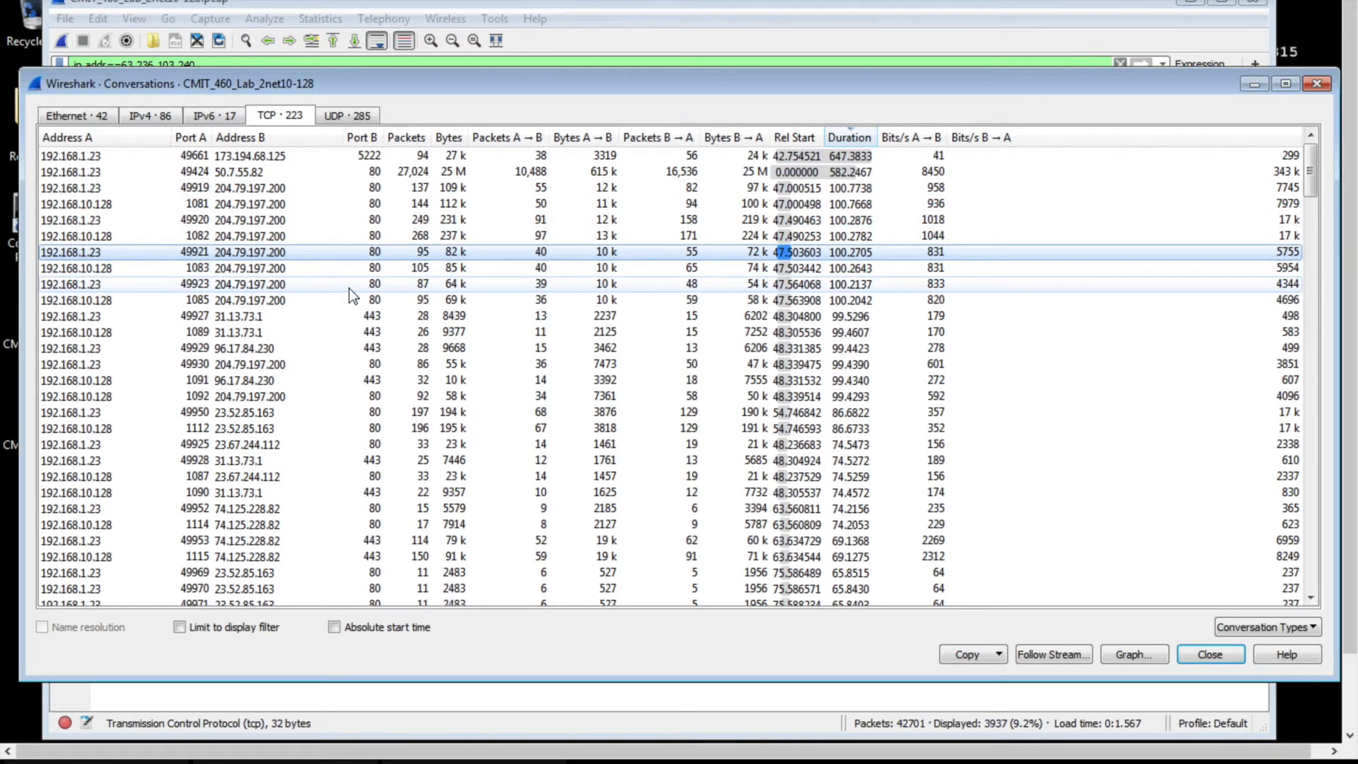
left_click(203, 287)
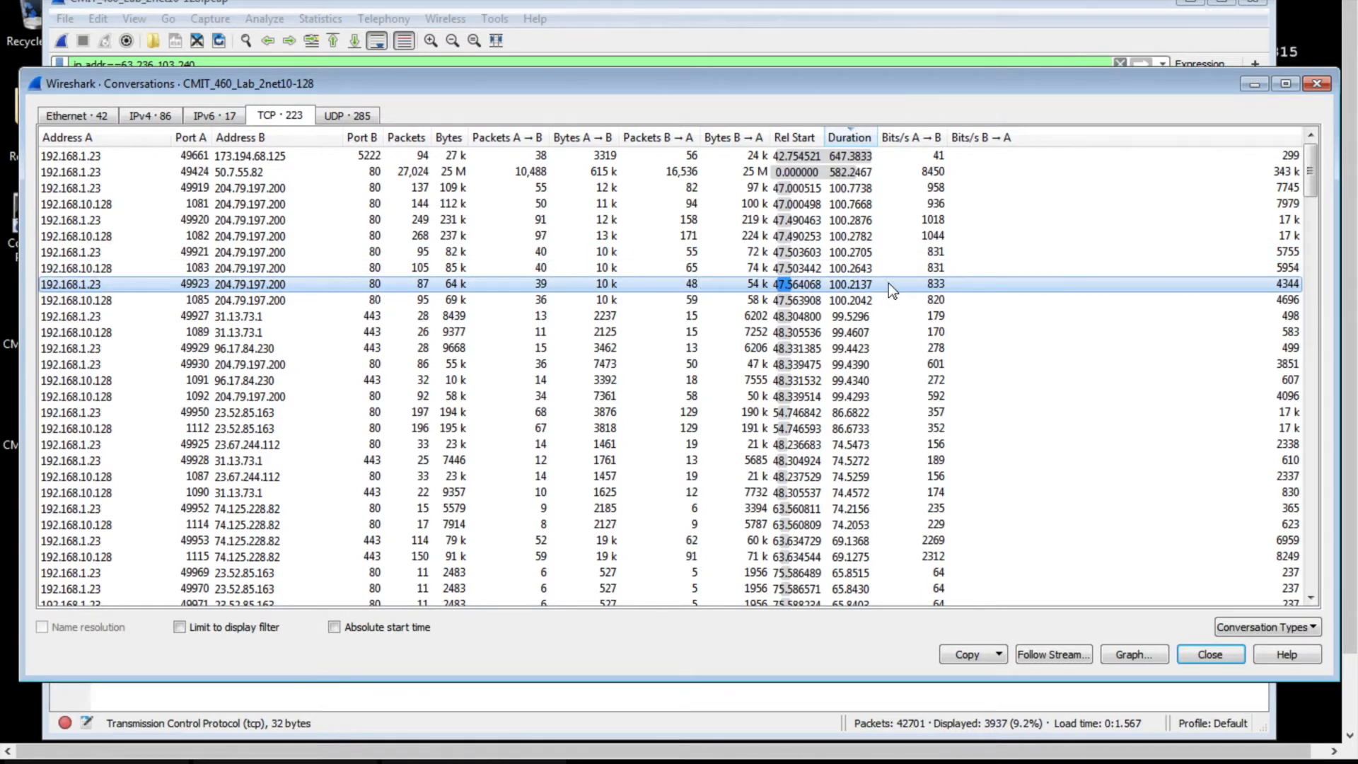
left_click(239, 298)
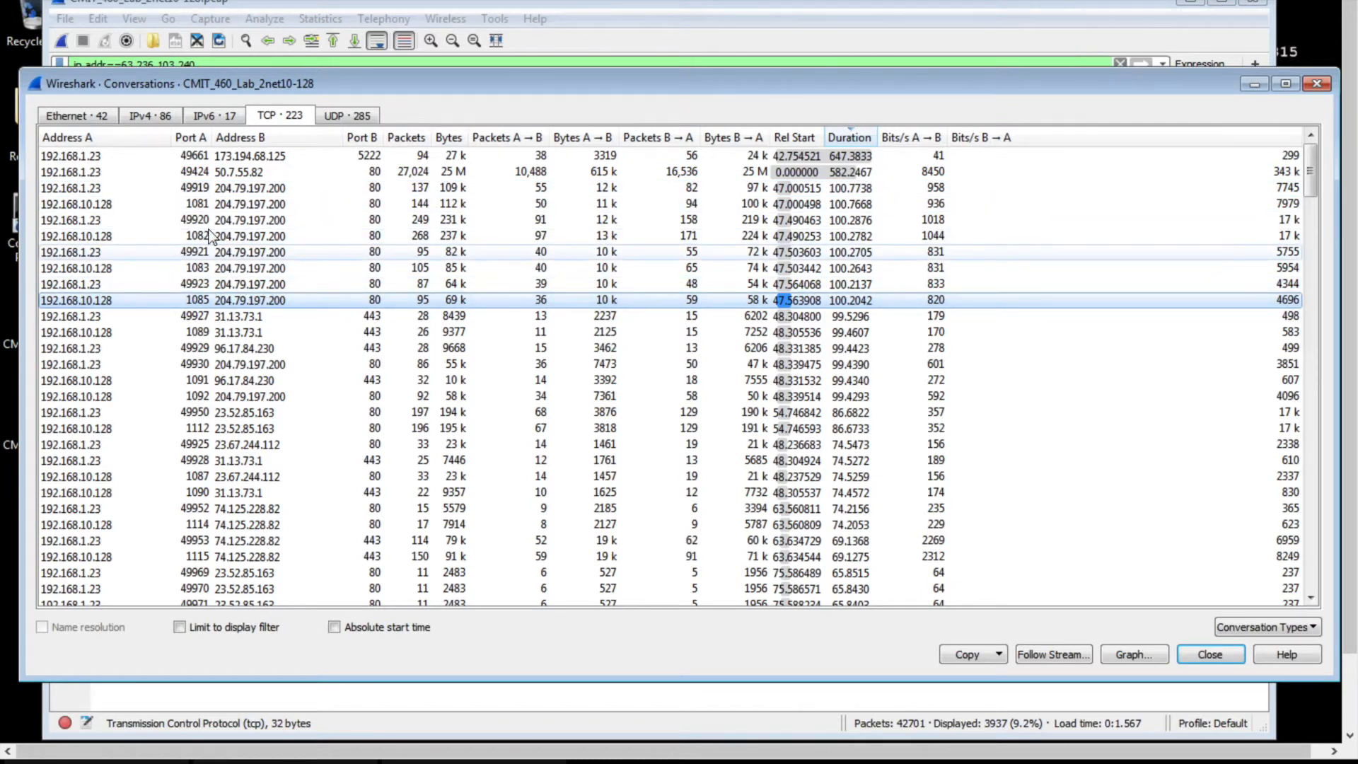
left_click(99, 205)
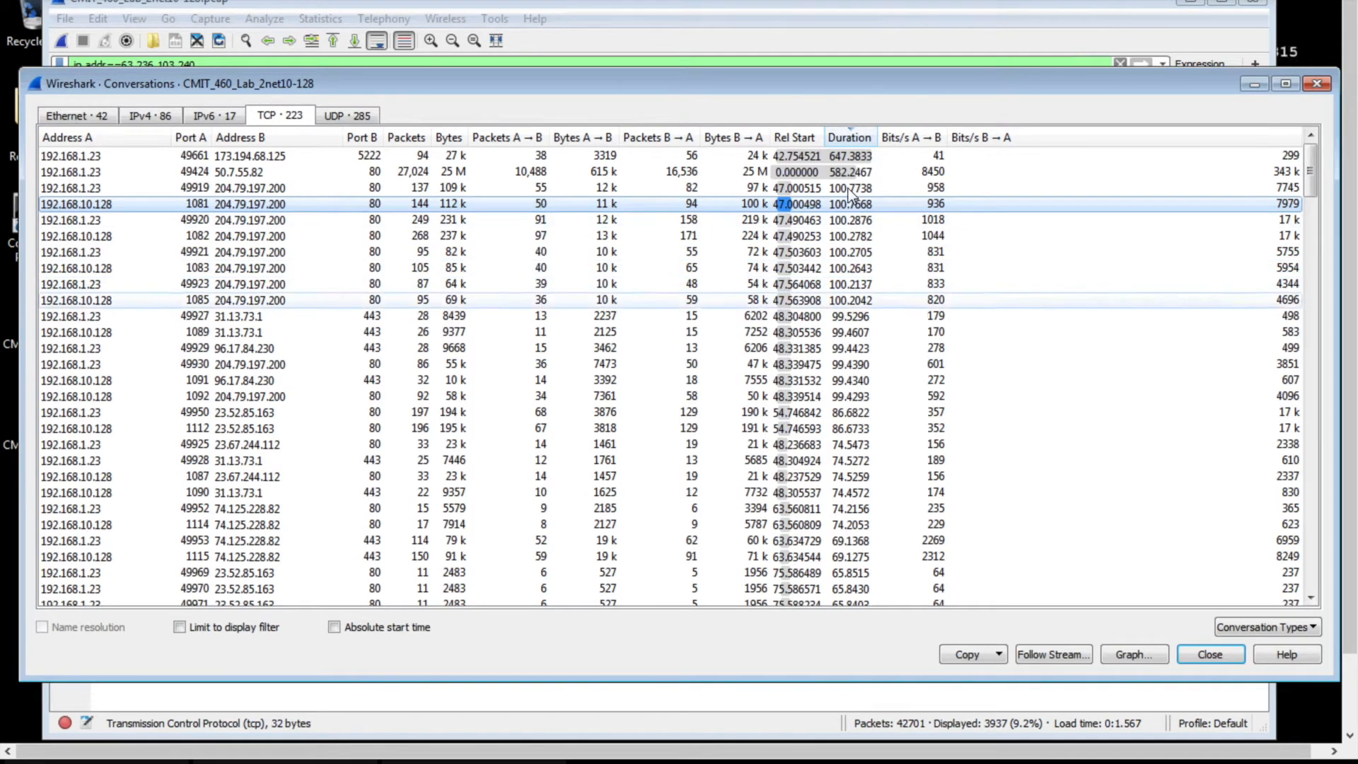
left_click(243, 189)
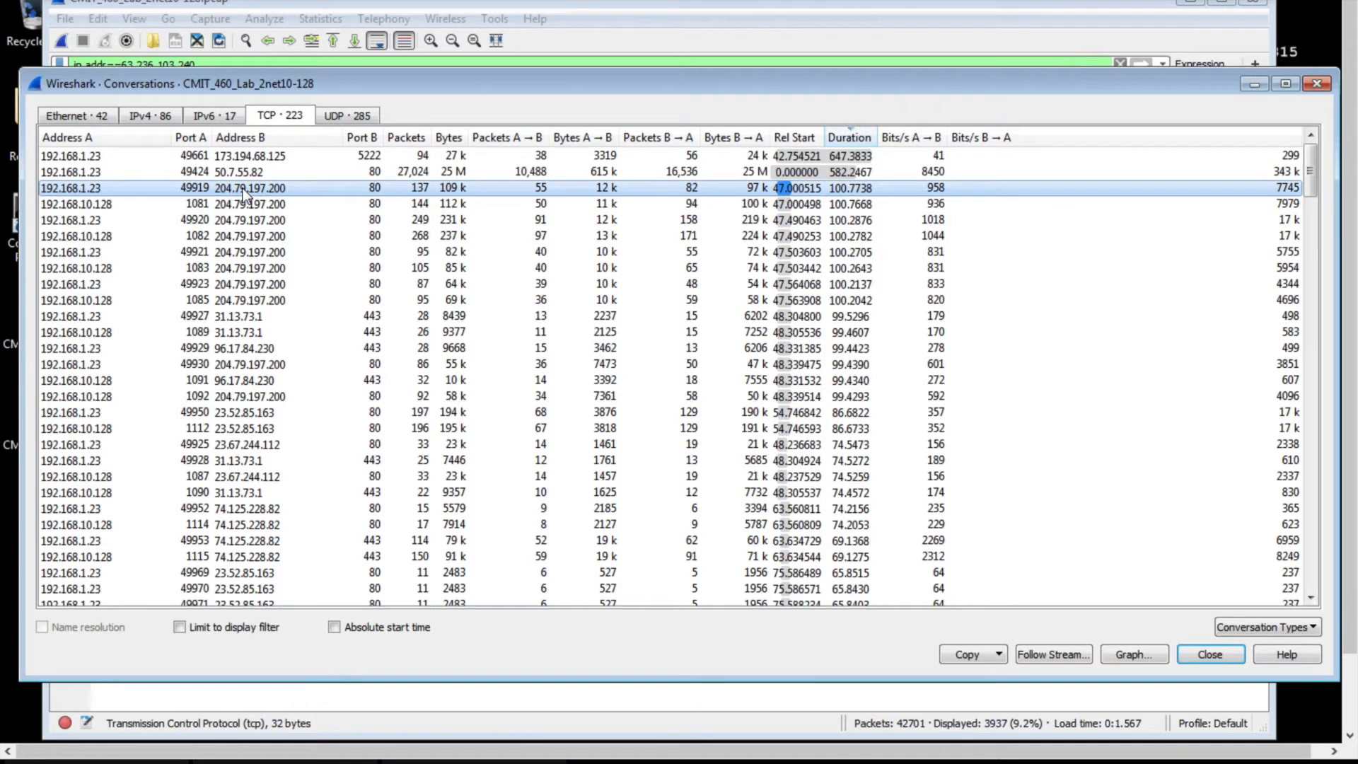
Filter the capture to both directions of the 192.168.10.128 port 1081 conversation with 204.79.197.200 and bring the packet list forward
left_click(244, 207)
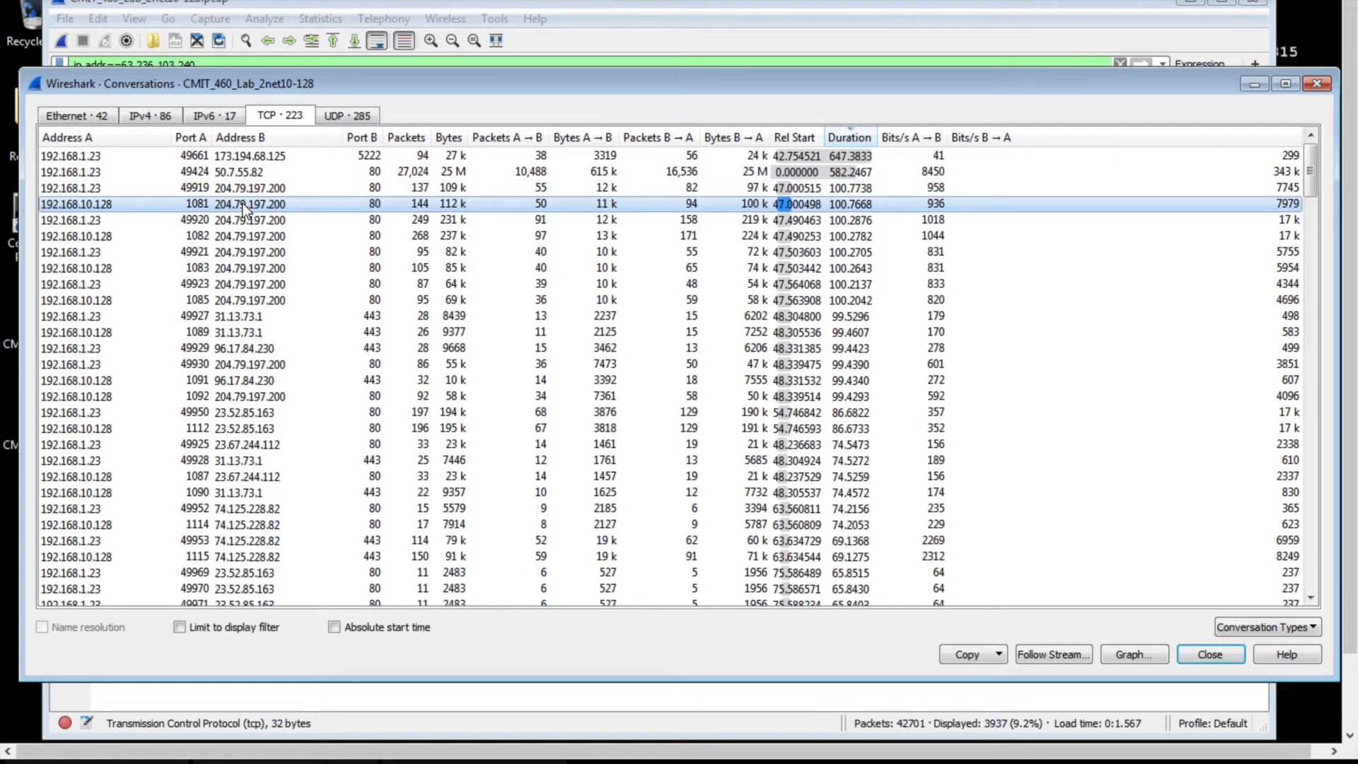
right_click(243, 206)
mouse_move(318, 215)
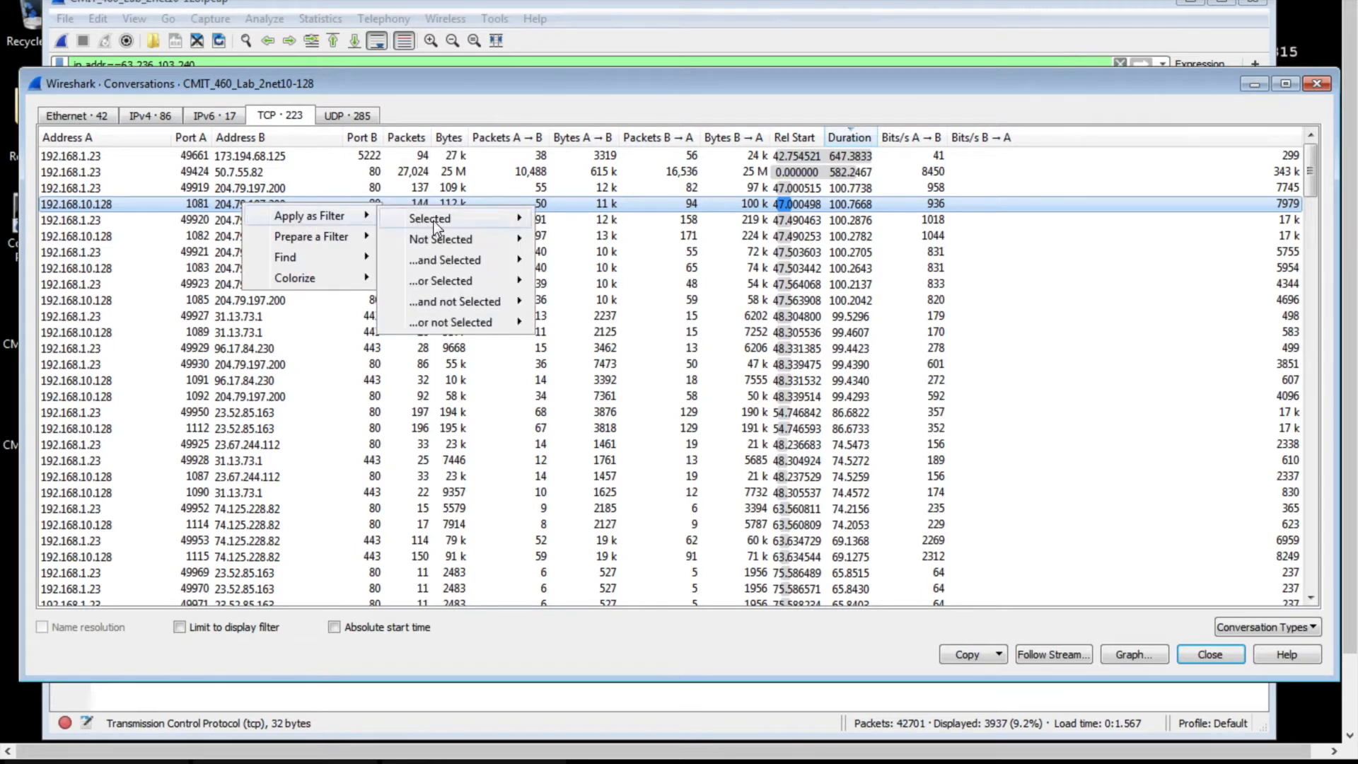
mouse_move(435, 222)
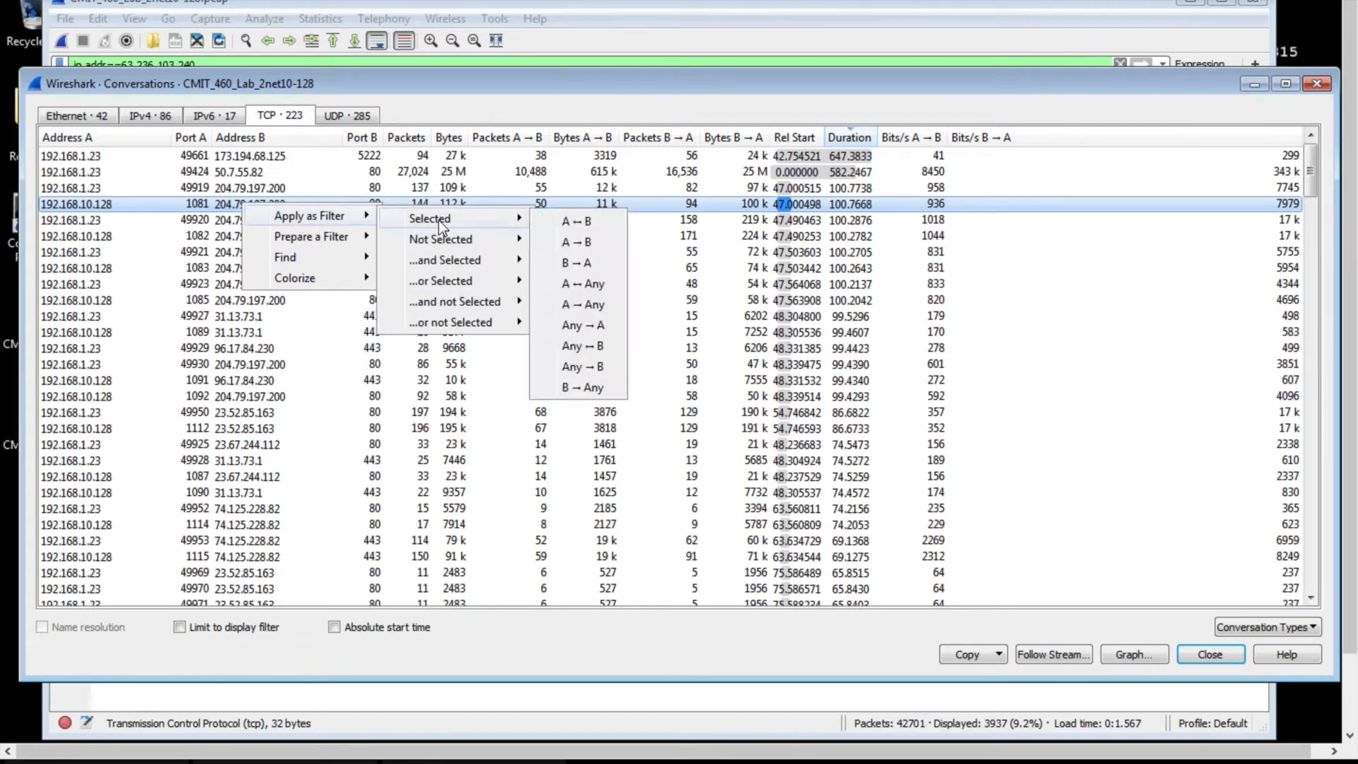
left_click(589, 225)
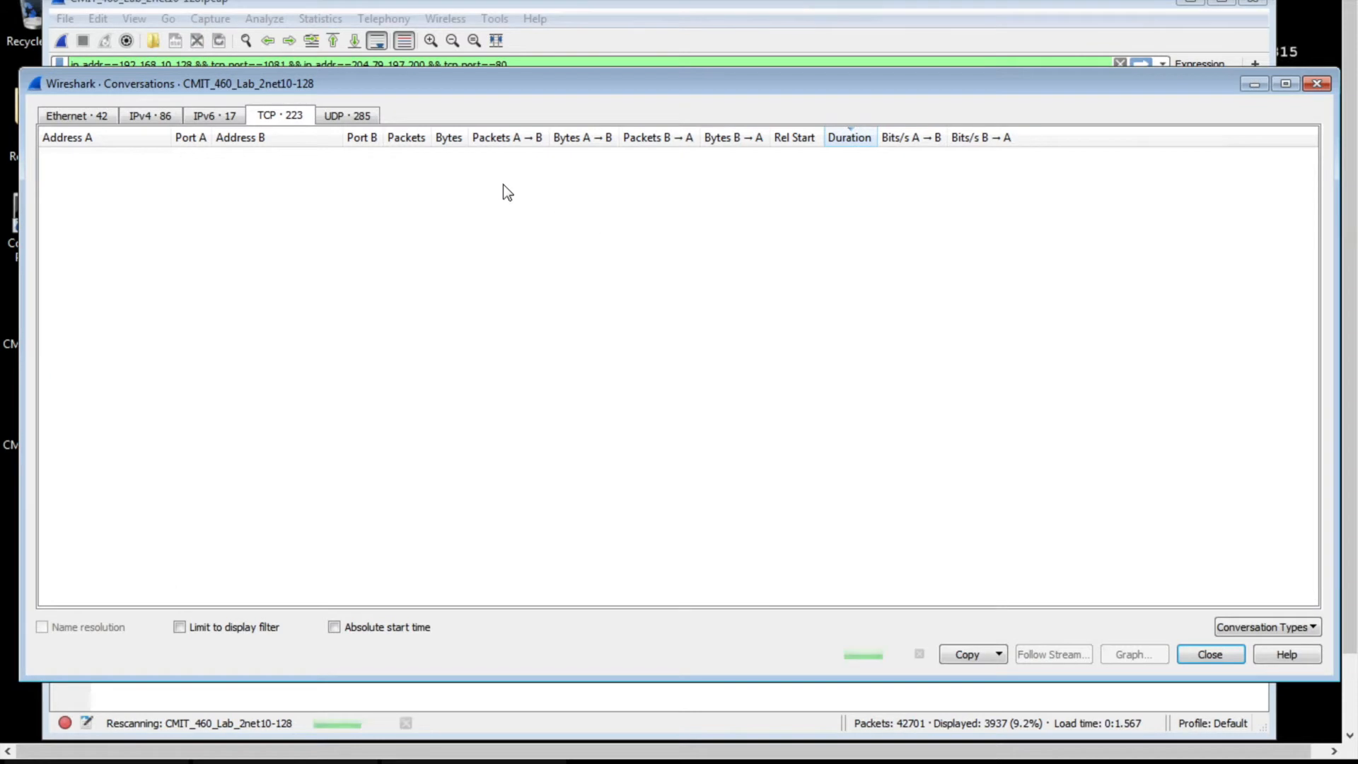
left_click(570, 6)
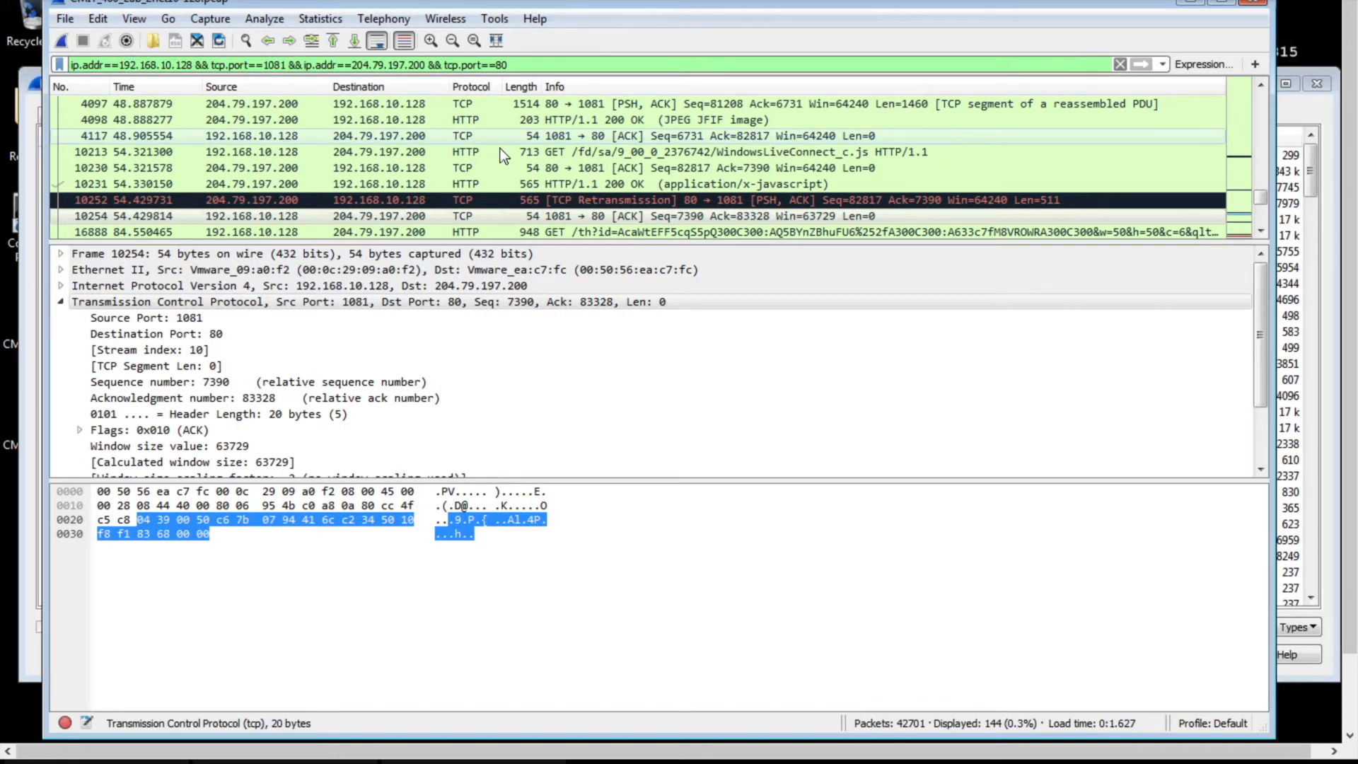
Remove the tcp.port==1081 condition from the display filter, apply it, and select packet 10180
left_click(287, 64)
key("BackSpace")
key("BackSpace")
key("BackSpace")
key("BackSpace")
key("BackSpace")
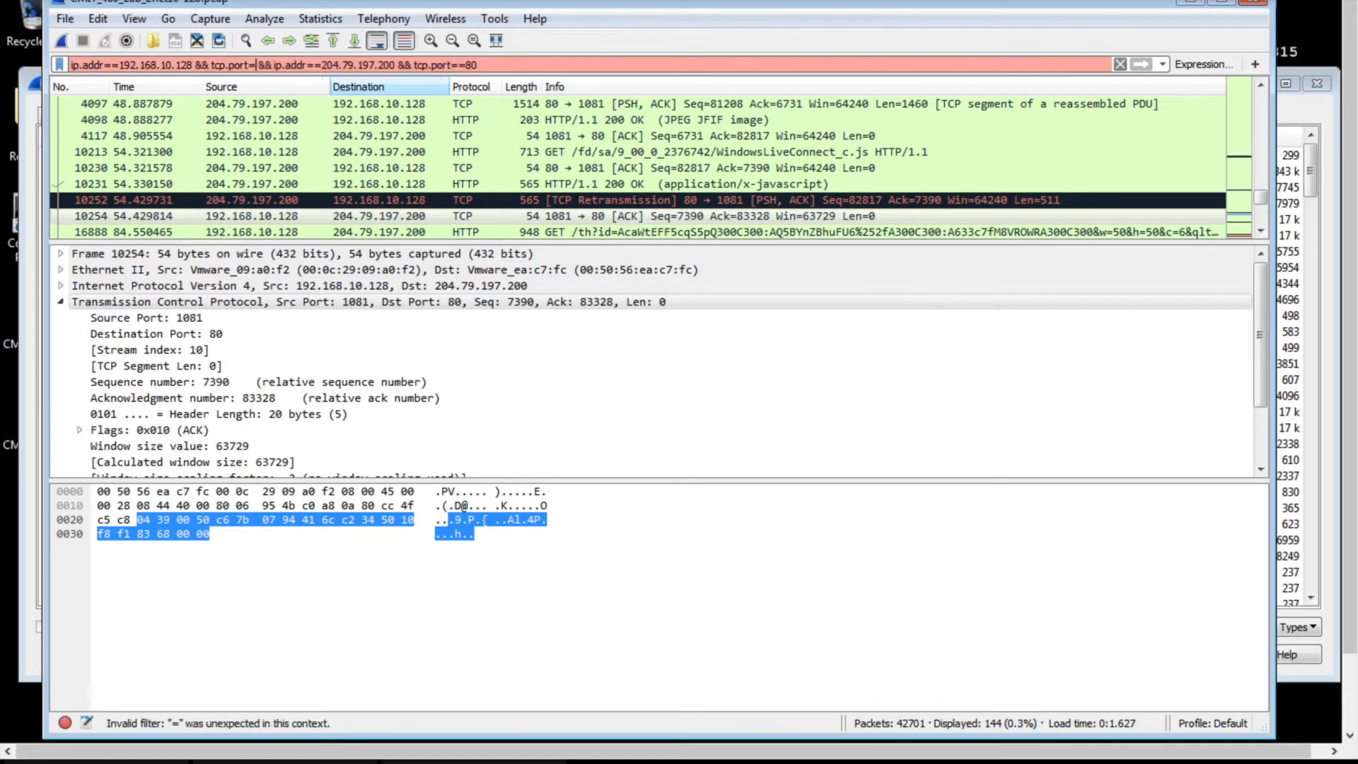
key("BackSpace")
key("BackSpace")
key("BackSpace")
key("BackSpace")
key("BackSpace")
key("BackSpace")
key("BackSpace")
key("BackSpace")
key("BackSpace")
key("BackSpace")
key("BackSpace")
key("BackSpace")
key("BackSpace")
left_click(195, 65)
key("BackSpace")
key("Return")
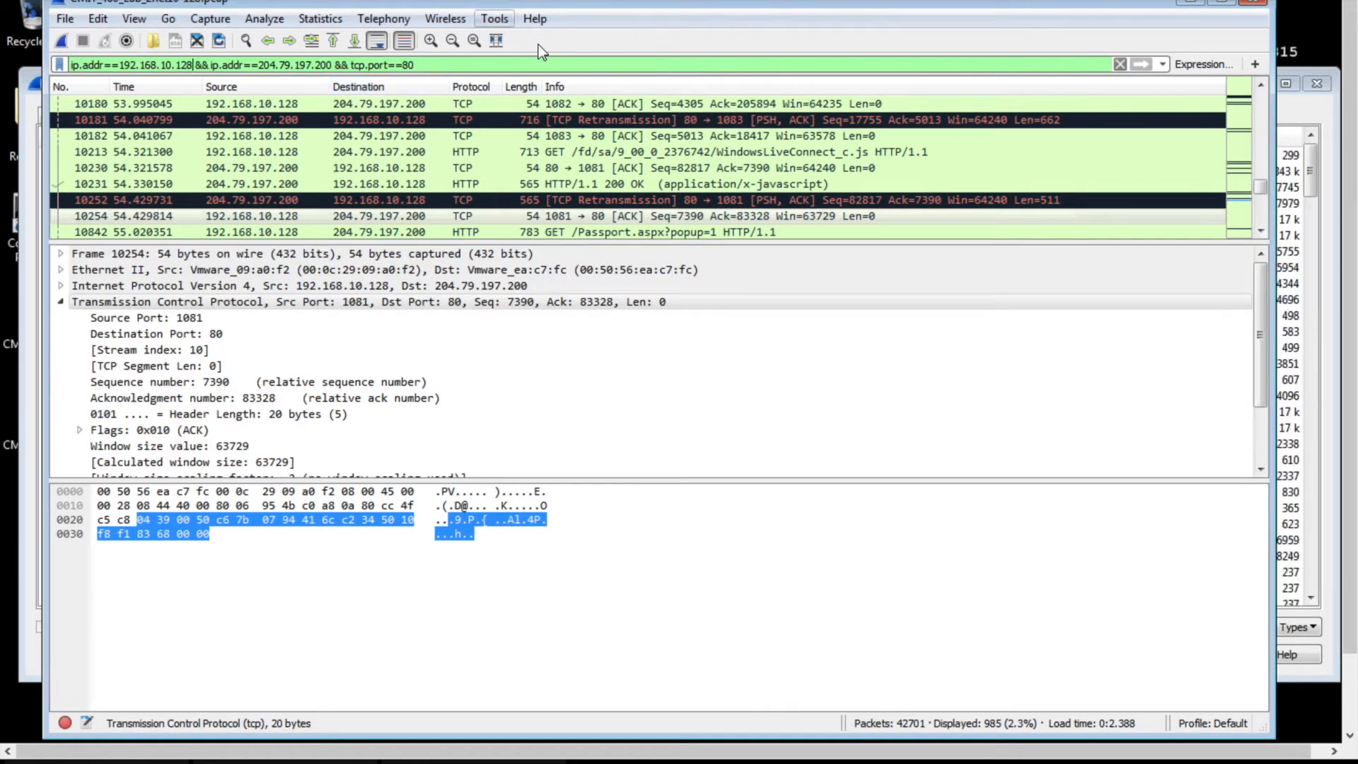
left_click(623, 104)
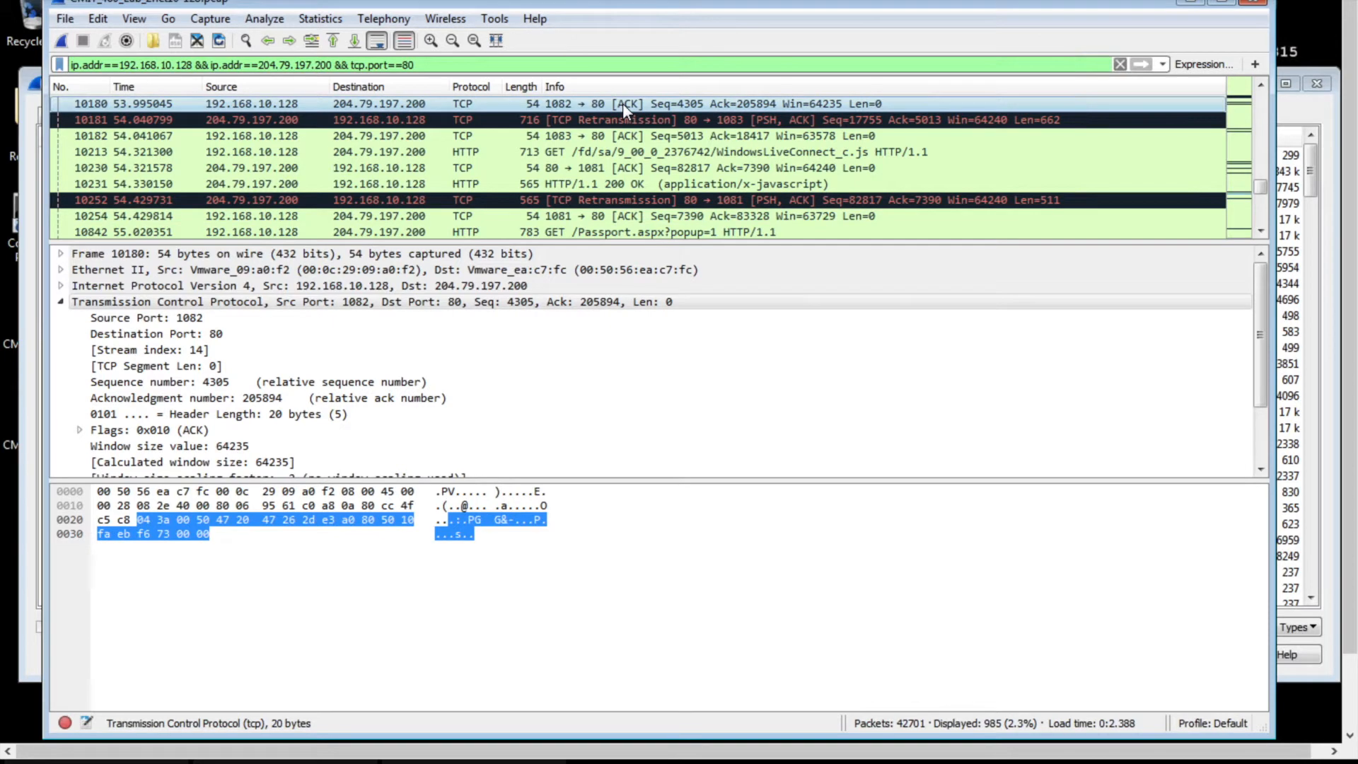
Select packet 2322, the GET / request near the start of the filtered capture, and examine its Hypertext Transfer Protocol header fields
scroll(1261, 188, "up", 15)
left_click_drag(1263, 187, 1264, 104)
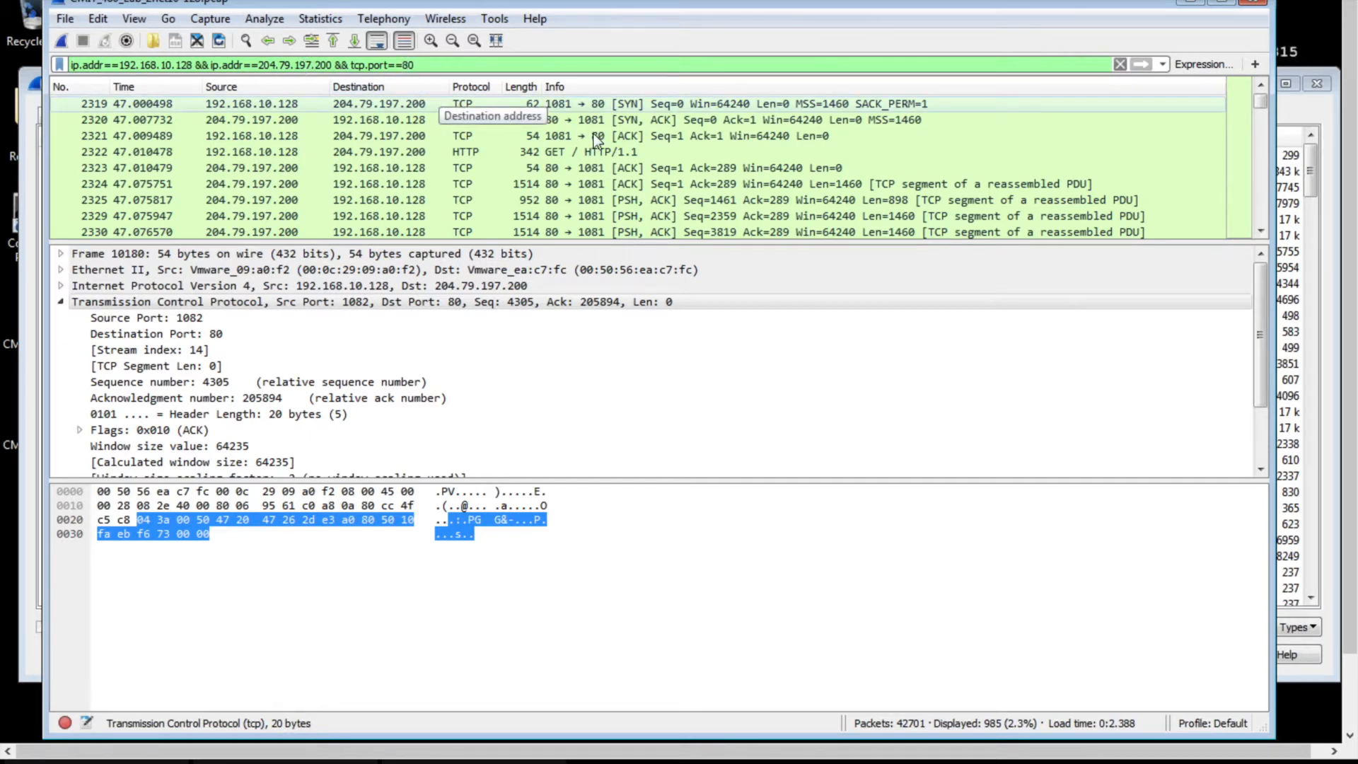
left_click(679, 169)
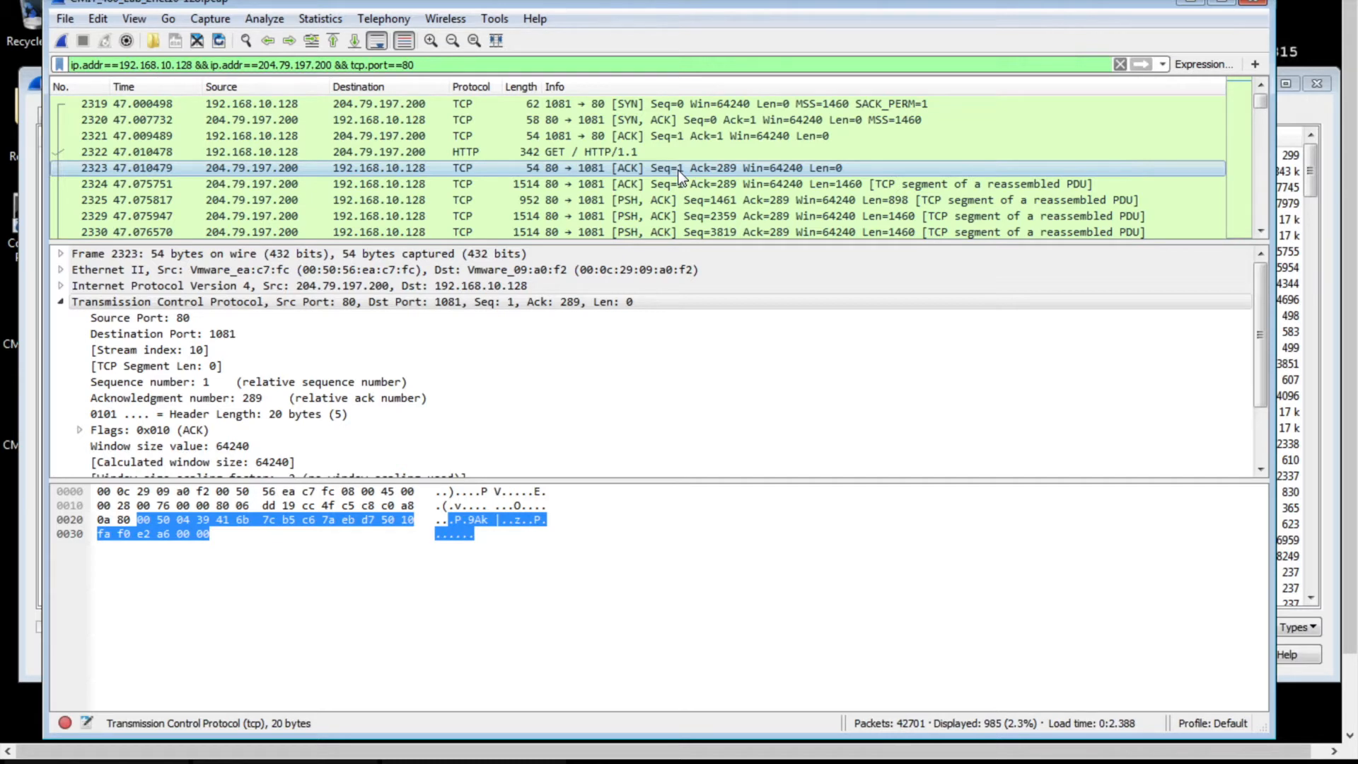
left_click(669, 150)
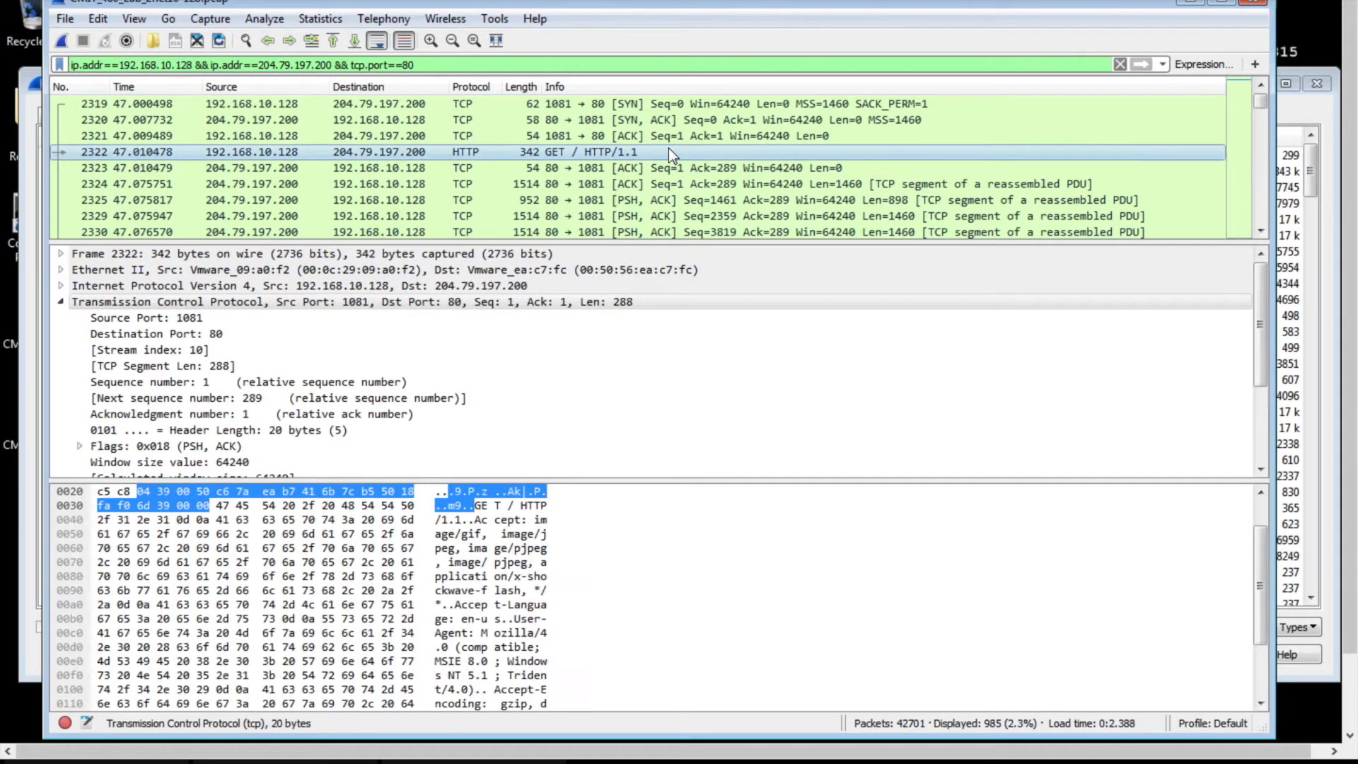
scroll(342, 368, "down", 1)
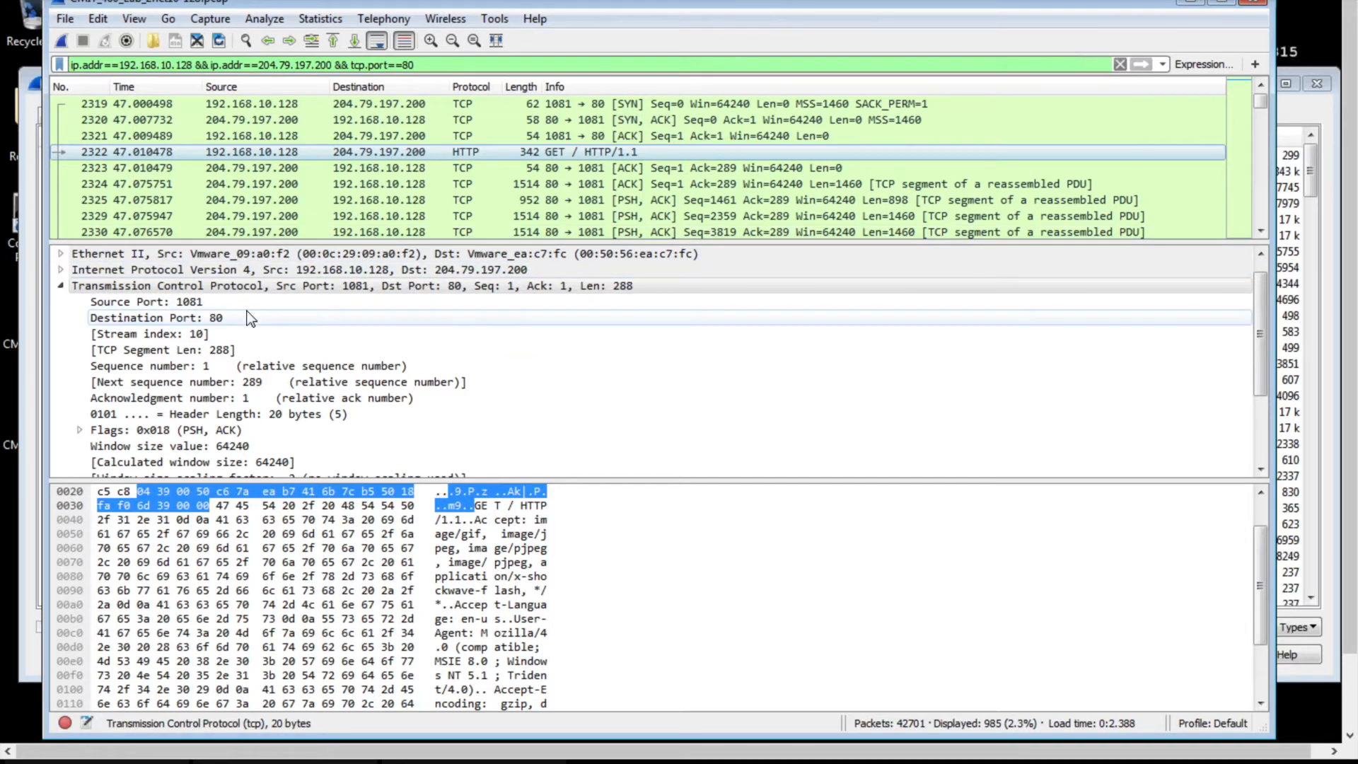
scroll(251, 319, "down", 2)
left_click(60, 462)
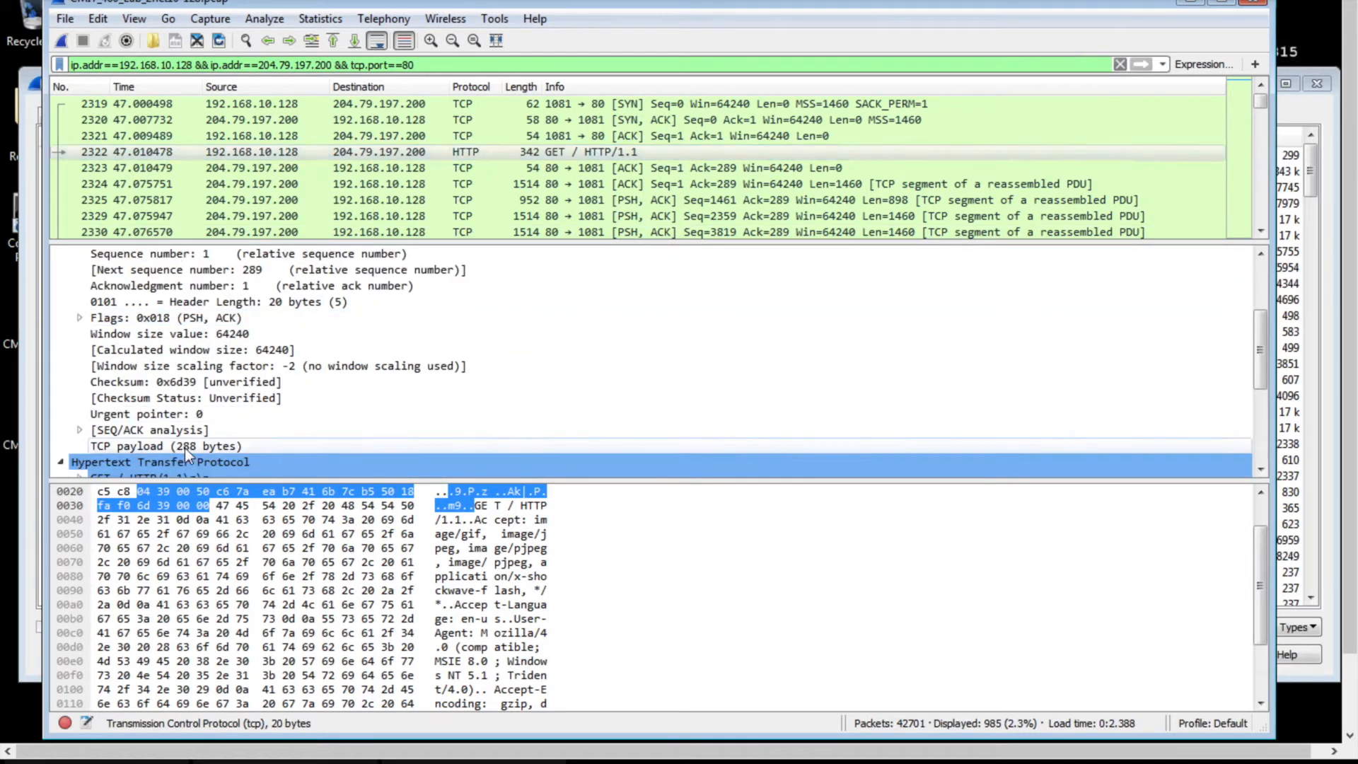
scroll(185, 453, "down", 4)
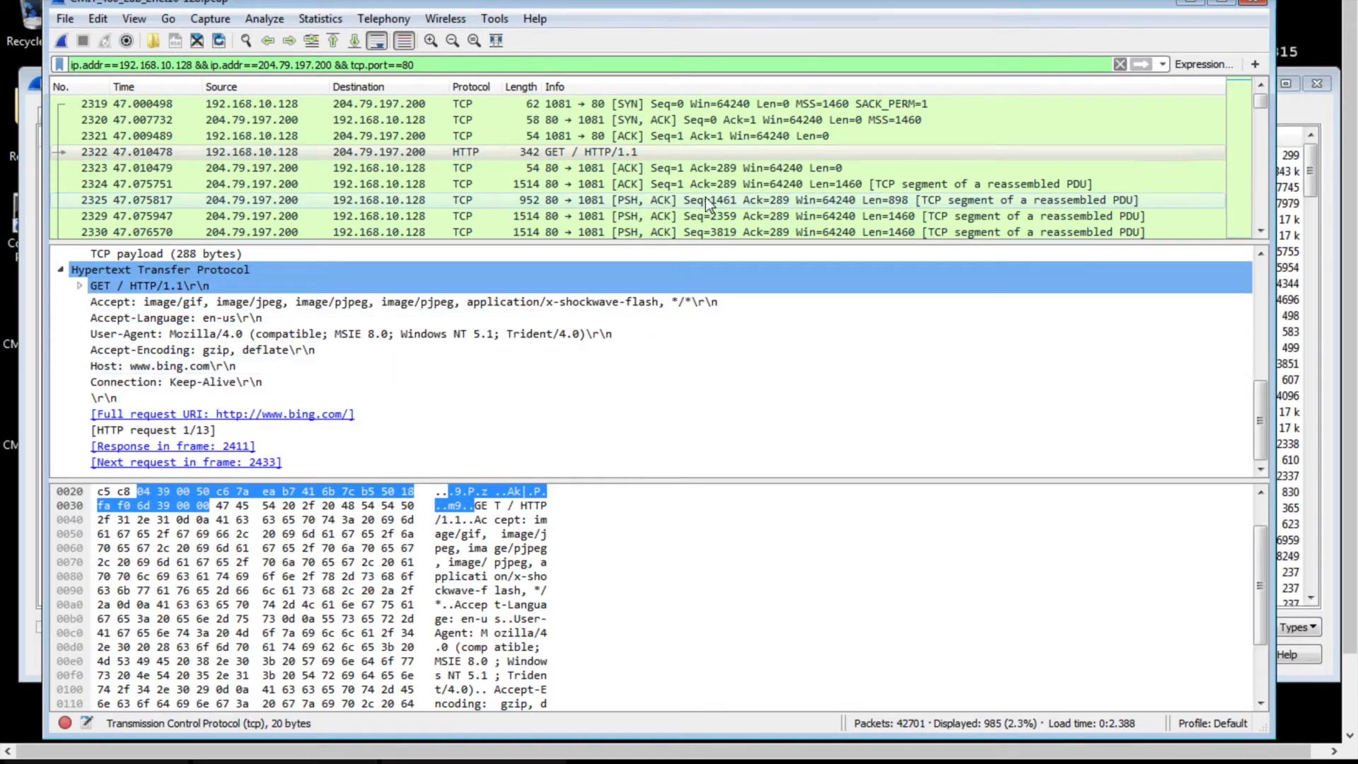
Select packet 2444, the GET request for RewardsBep.js, and review the packets before and after it
scroll(705, 196, "down", 20)
scroll(705, 197, "down", 2)
scroll(705, 197, "down", 5)
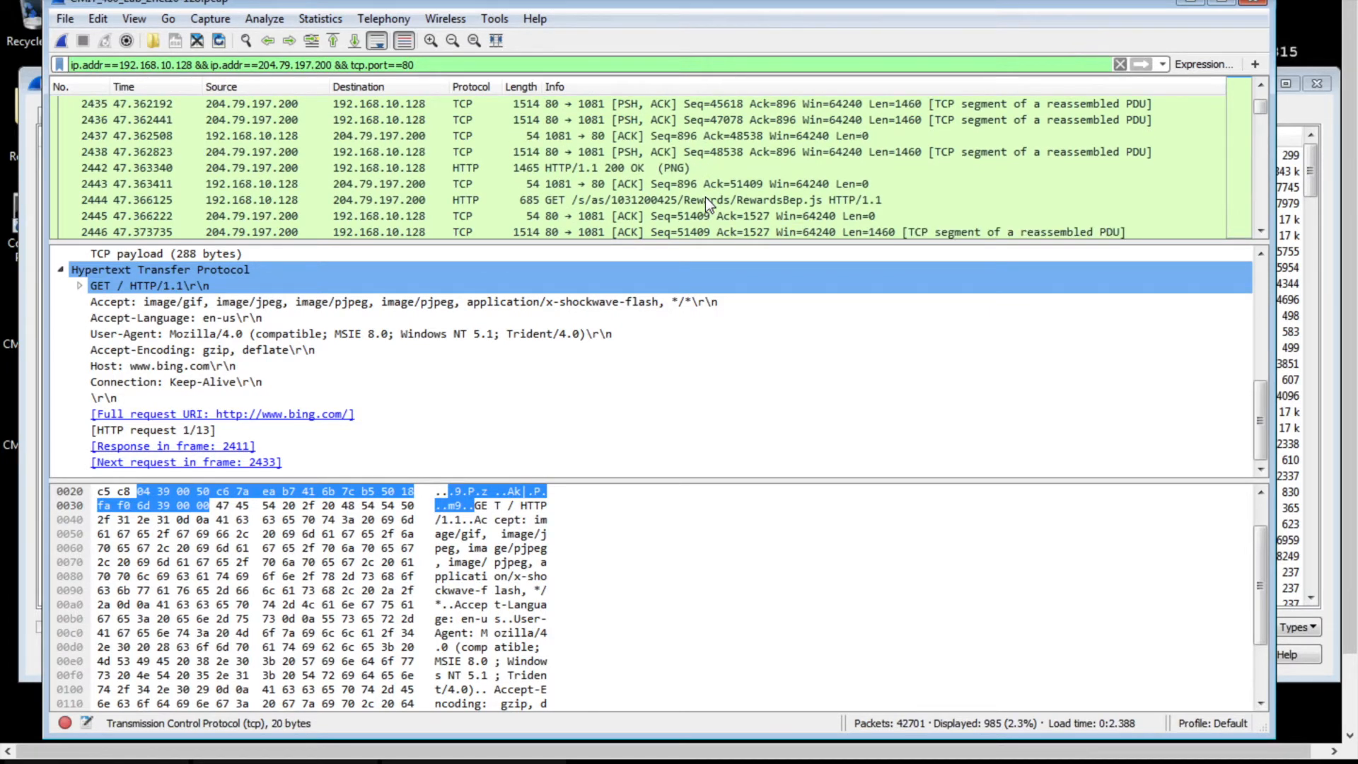
left_click(706, 196)
scroll(706, 196, "up", 3)
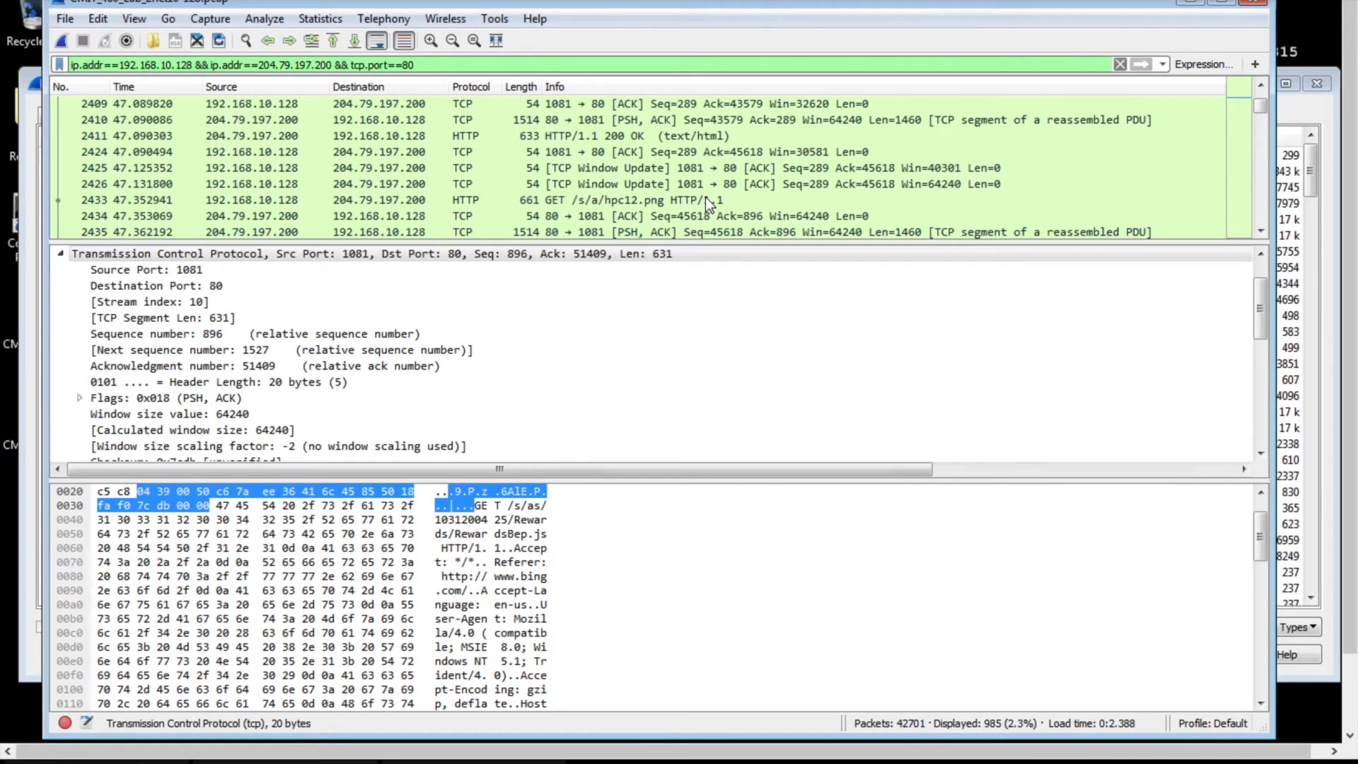
scroll(706, 197, "up", 8)
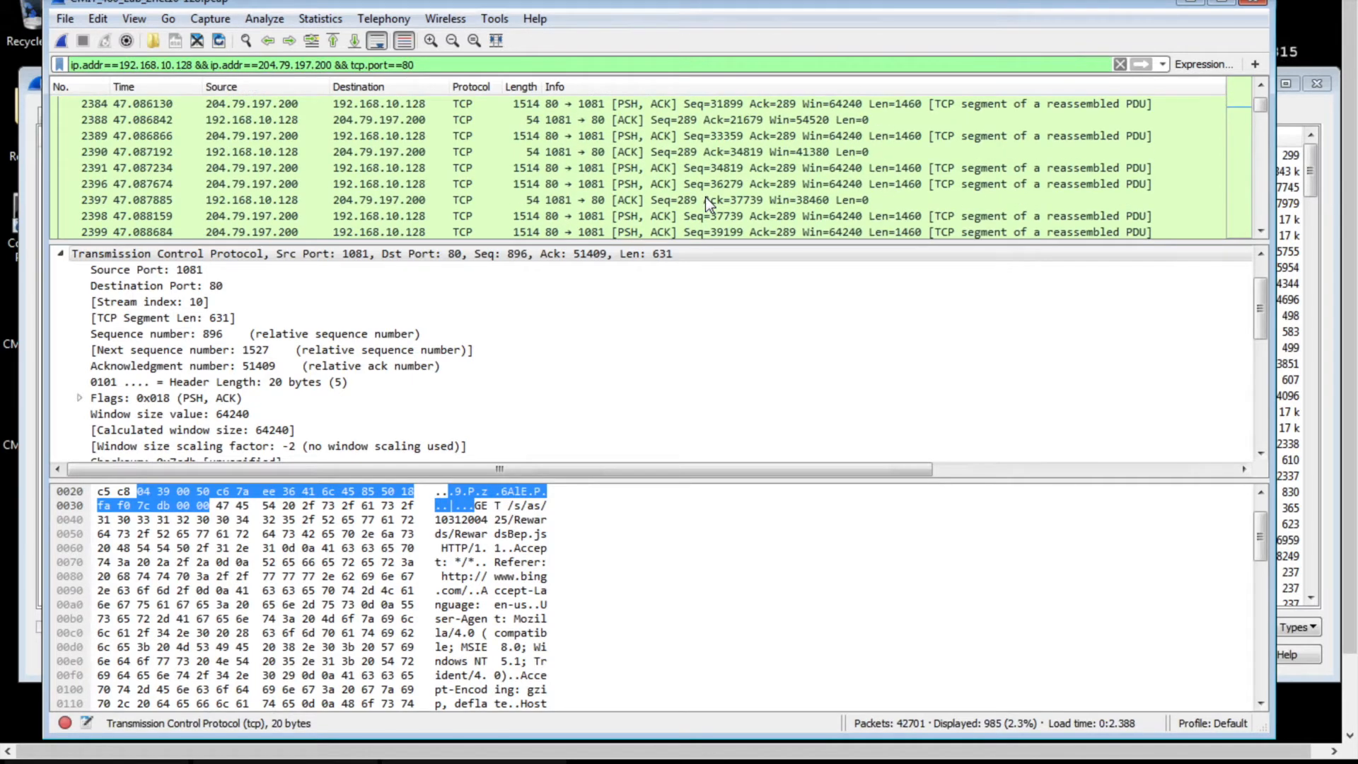
scroll(706, 197, "up", 1)
scroll(706, 196, "down", 3)
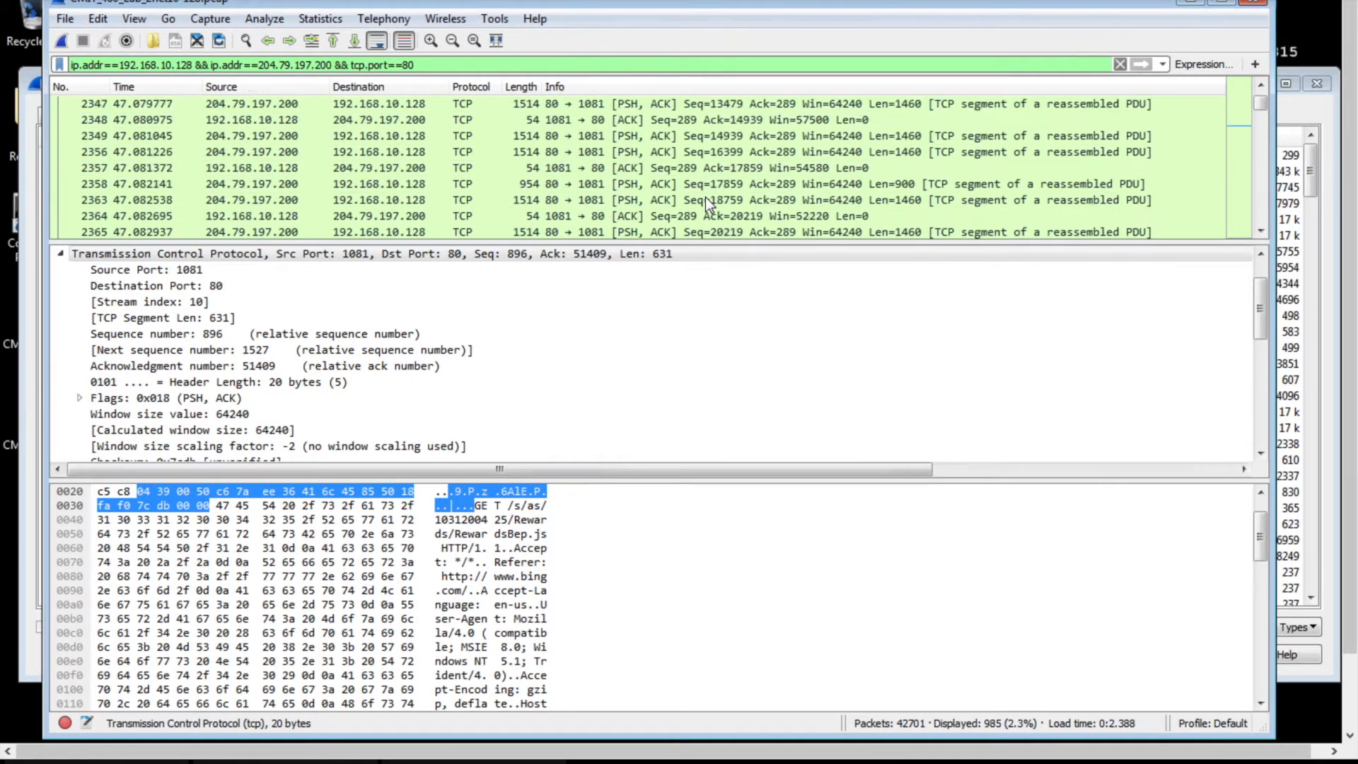
scroll(706, 196, "down", 10)
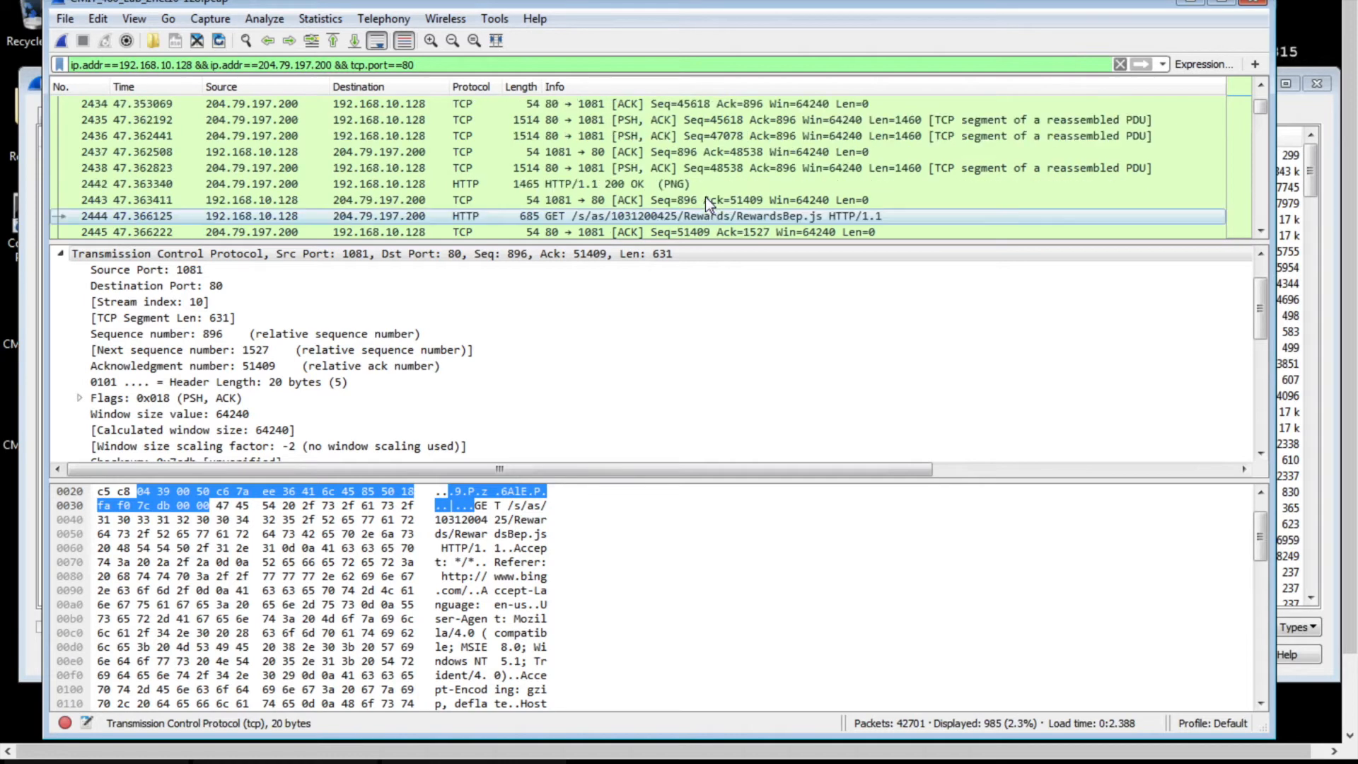
scroll(706, 197, "down", 2)
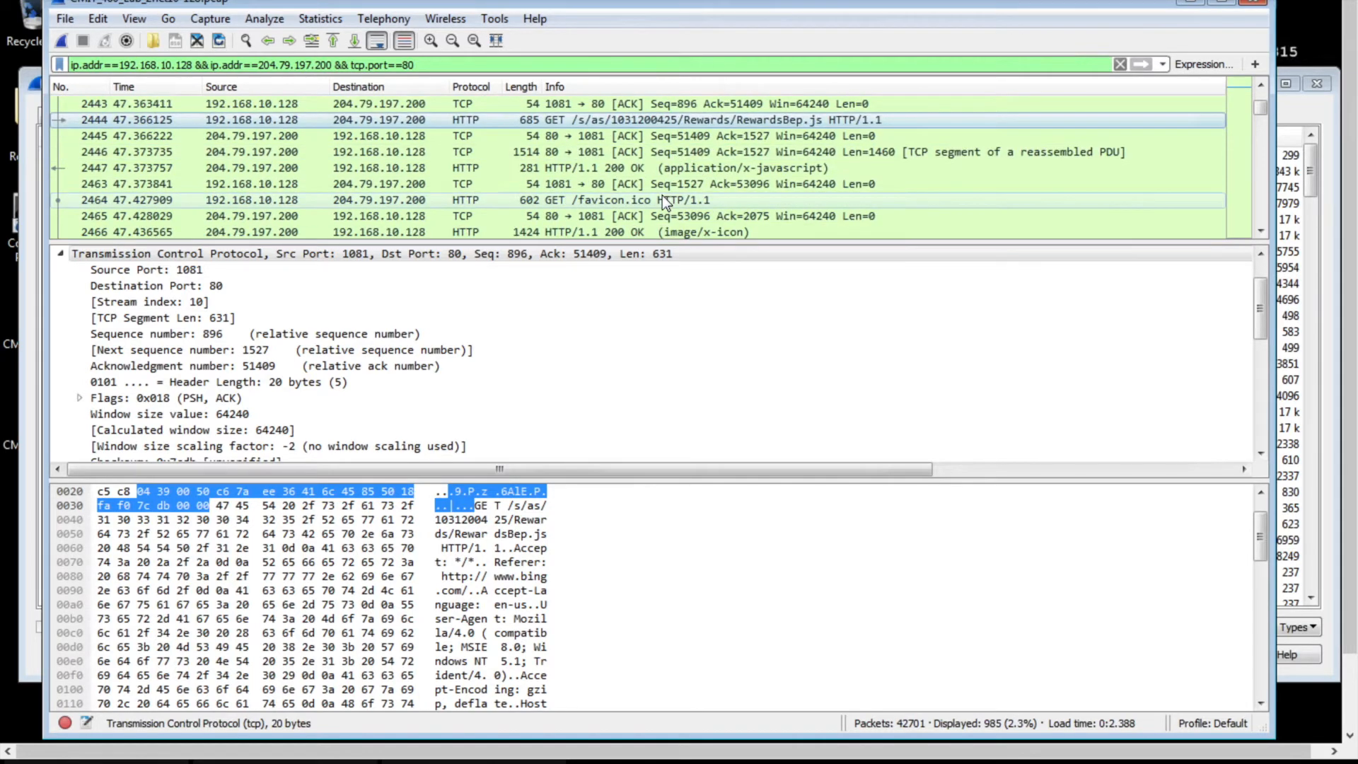
Inspect the GET requests for favicon.ico in packet 2464 and rmsloaderdelayed.js in packet 2810
left_click(598, 199)
scroll(598, 198, "down", 10)
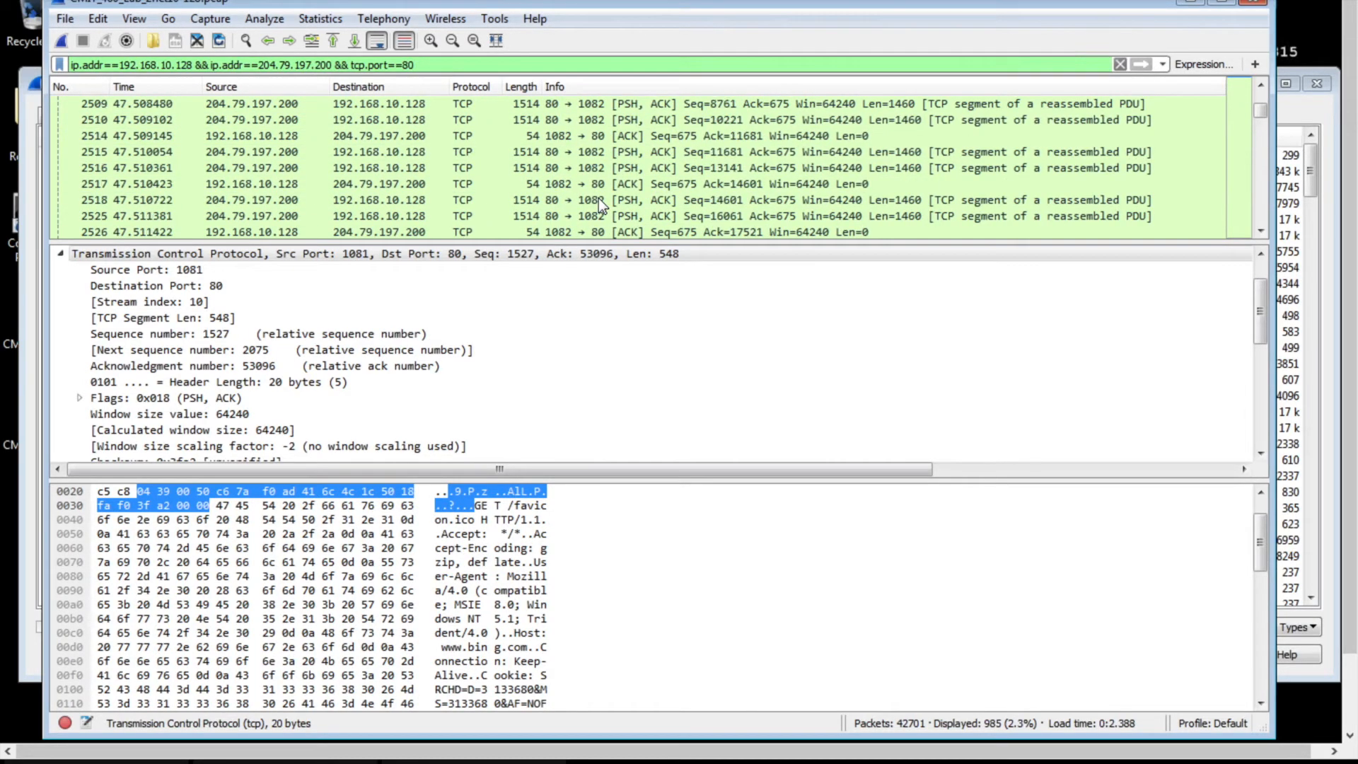
scroll(598, 198, "down", 18)
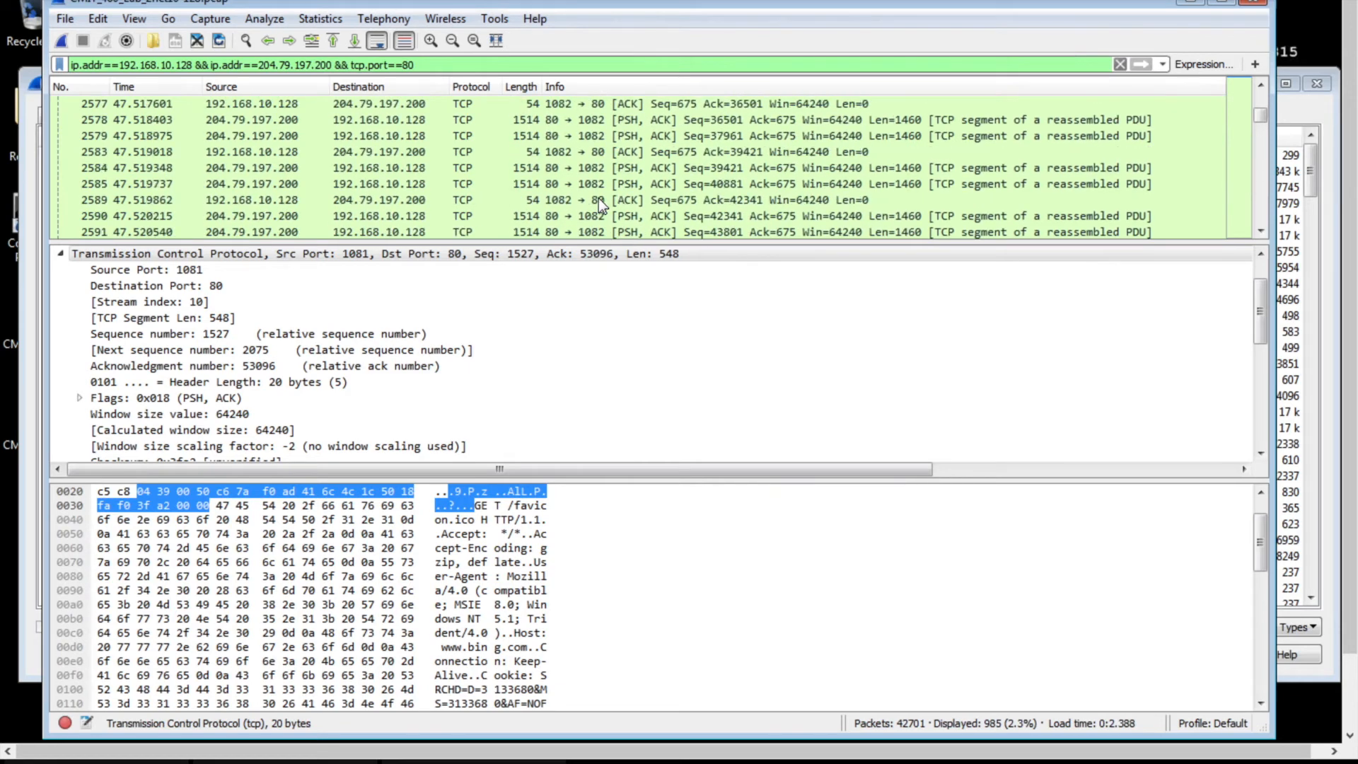
scroll(598, 198, "down", 5)
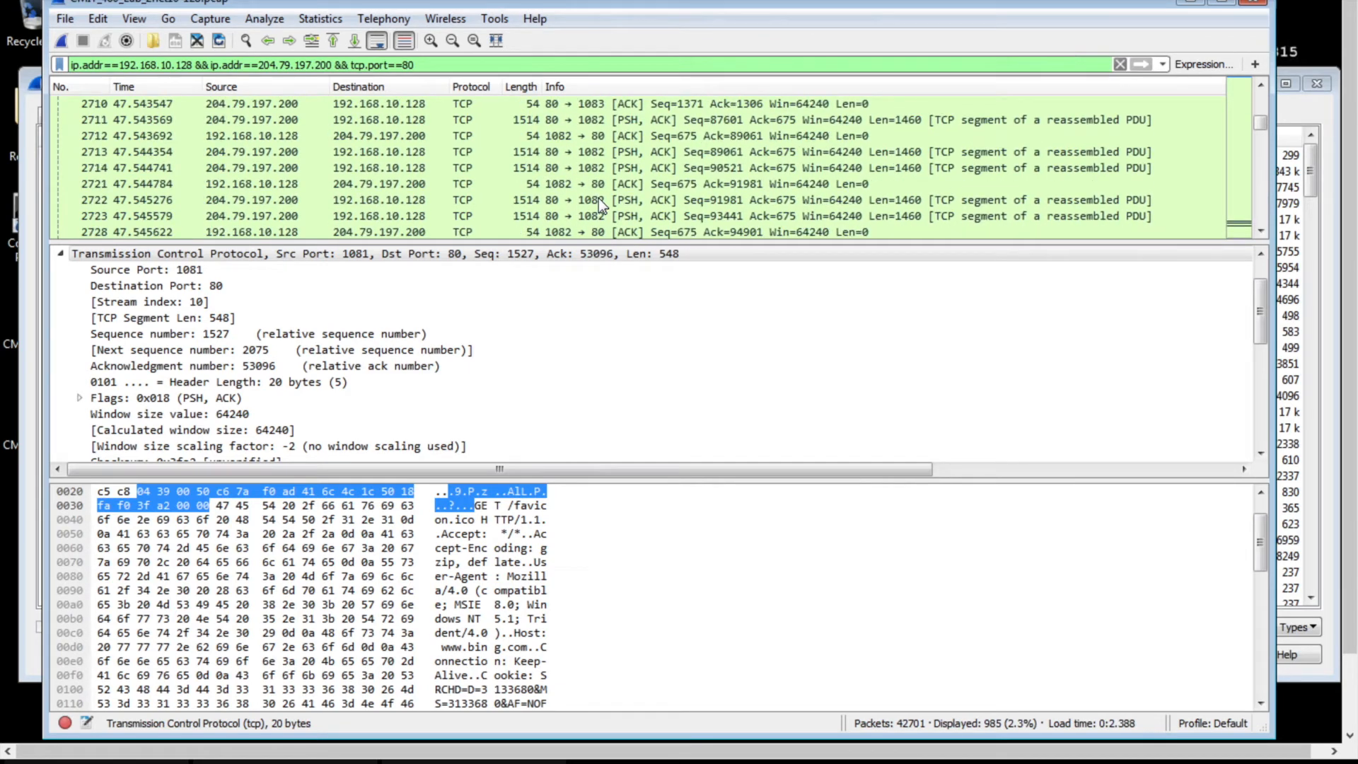
scroll(598, 198, "down", 10)
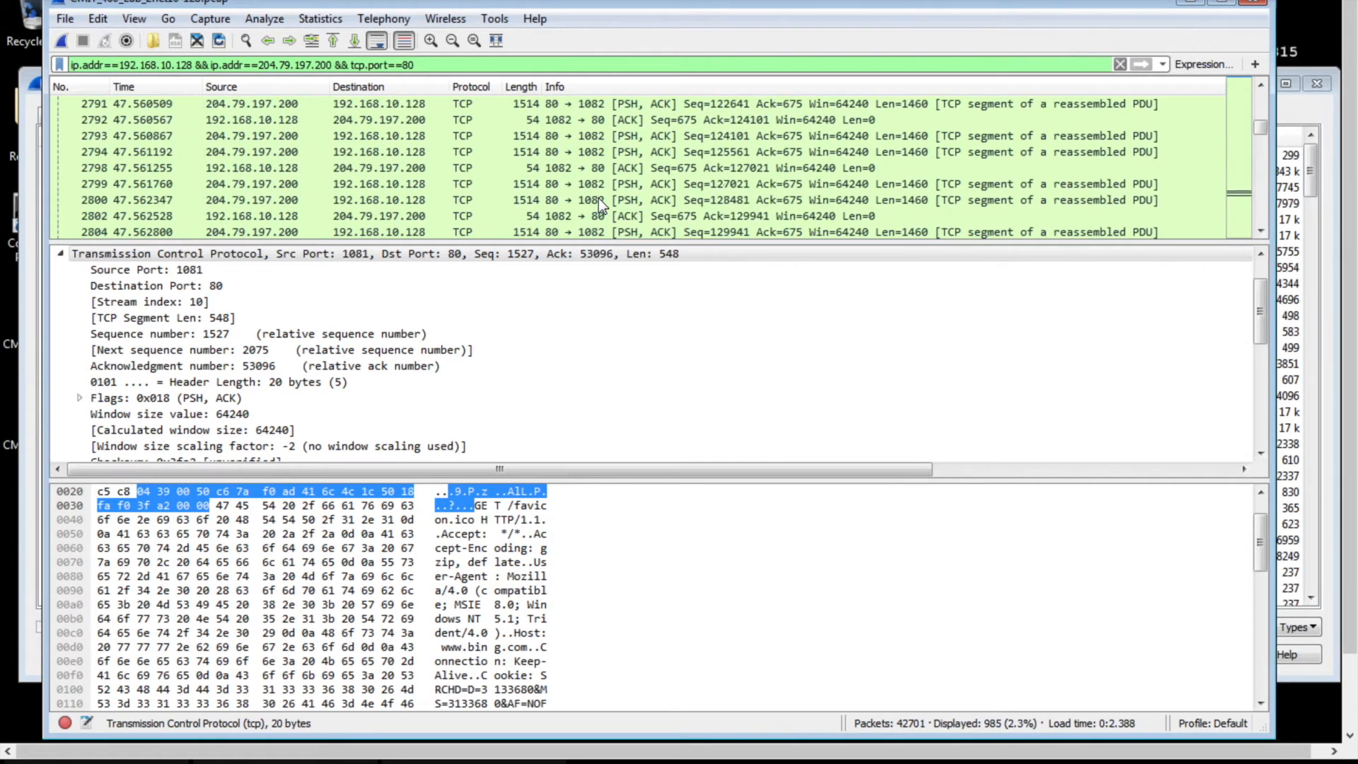
scroll(598, 198, "up", 3)
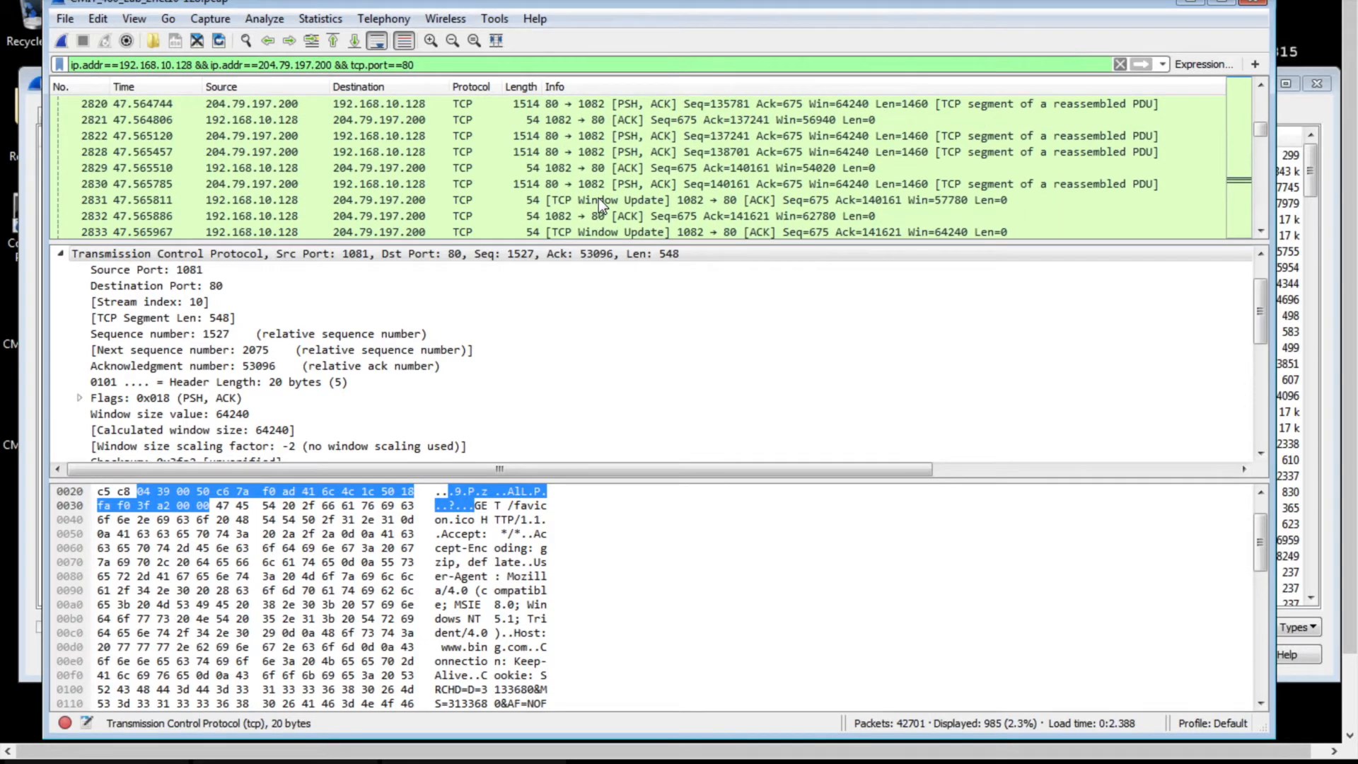
scroll(598, 198, "up", 2)
scroll(598, 198, "up", 1)
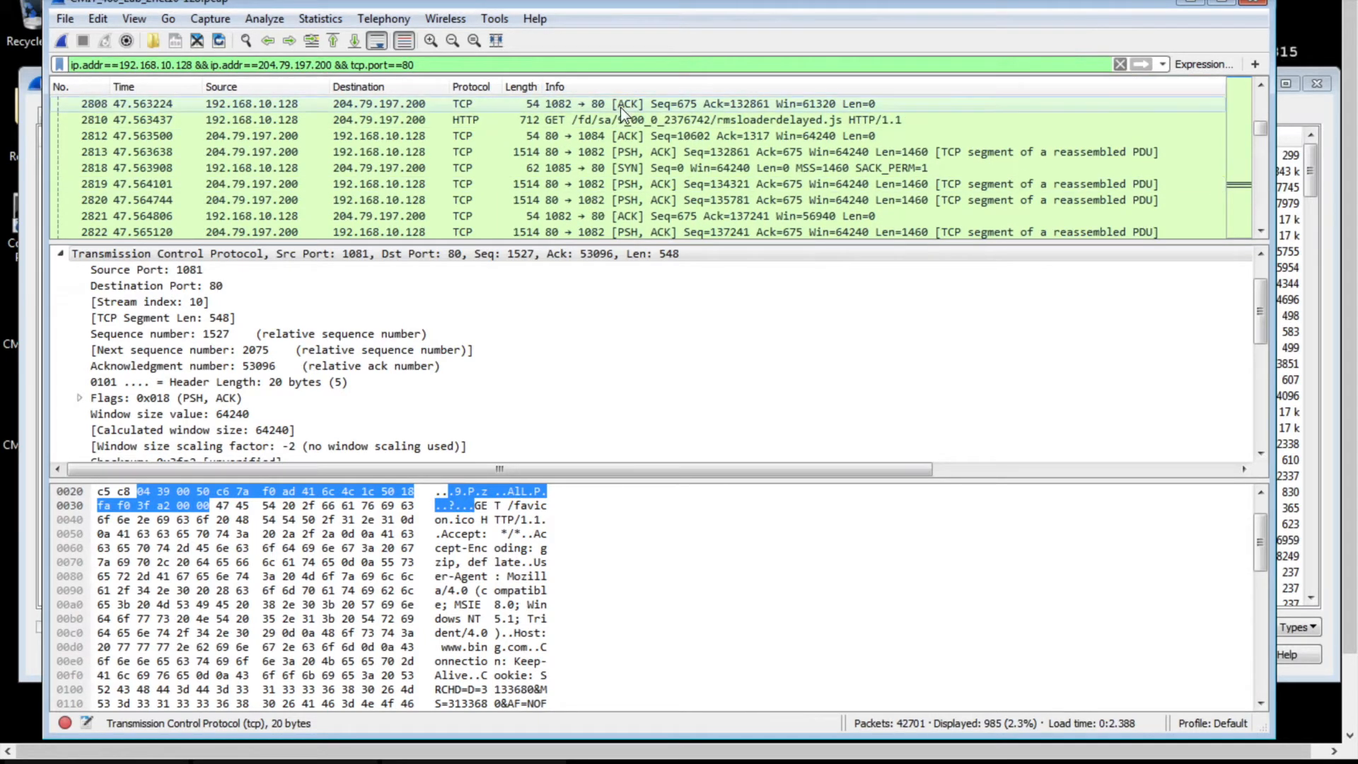
left_click(616, 111)
left_click(608, 119)
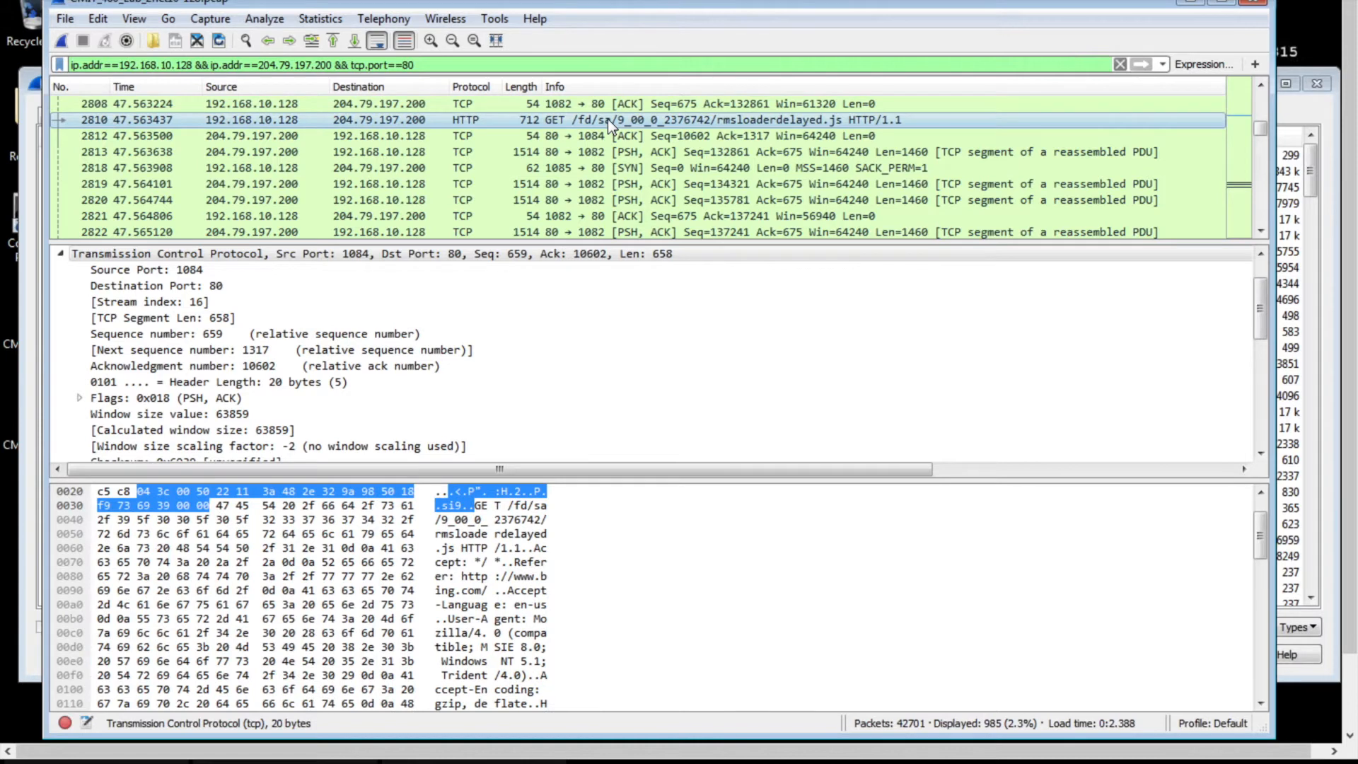
Find and select packet 3111, the GET request for homepageHotspotsLarge_c.js
scroll(608, 118, "down", 3)
scroll(608, 119, "down", 15)
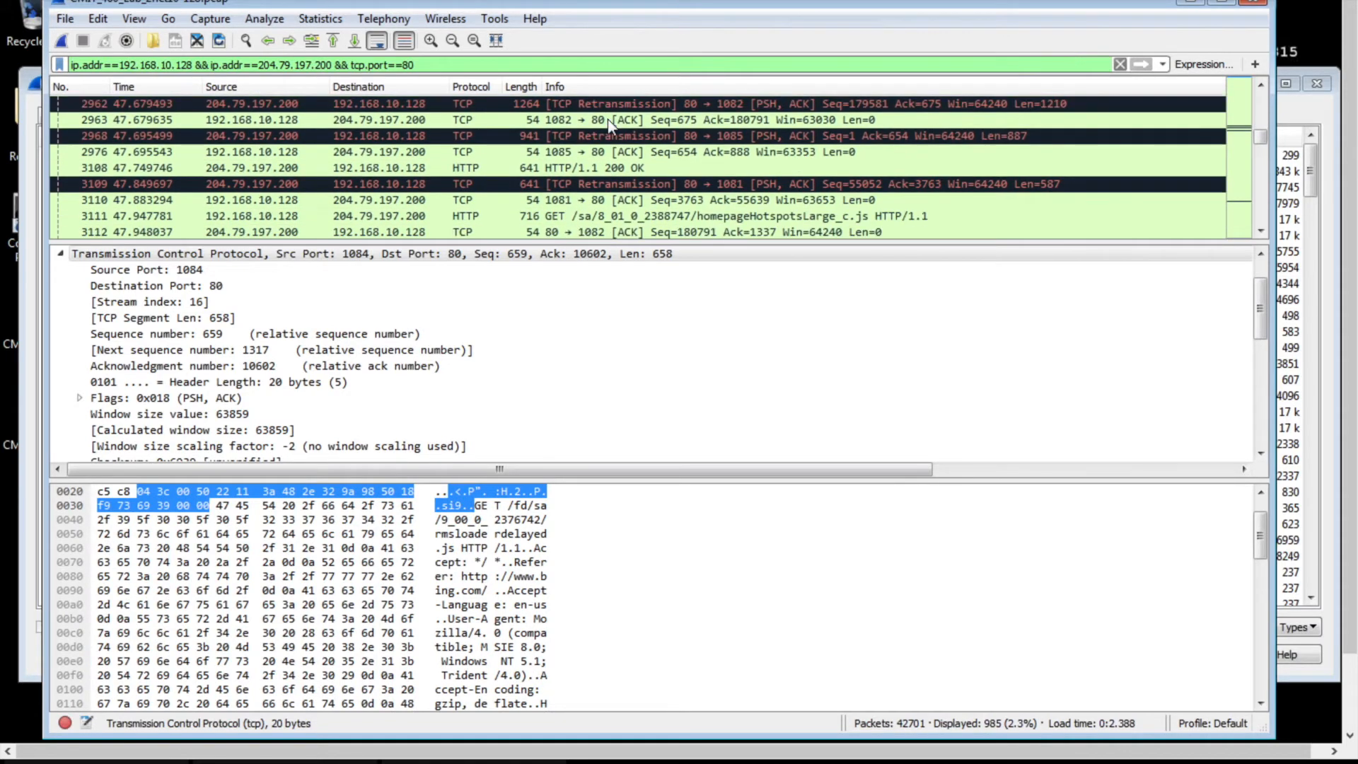
left_click(598, 216)
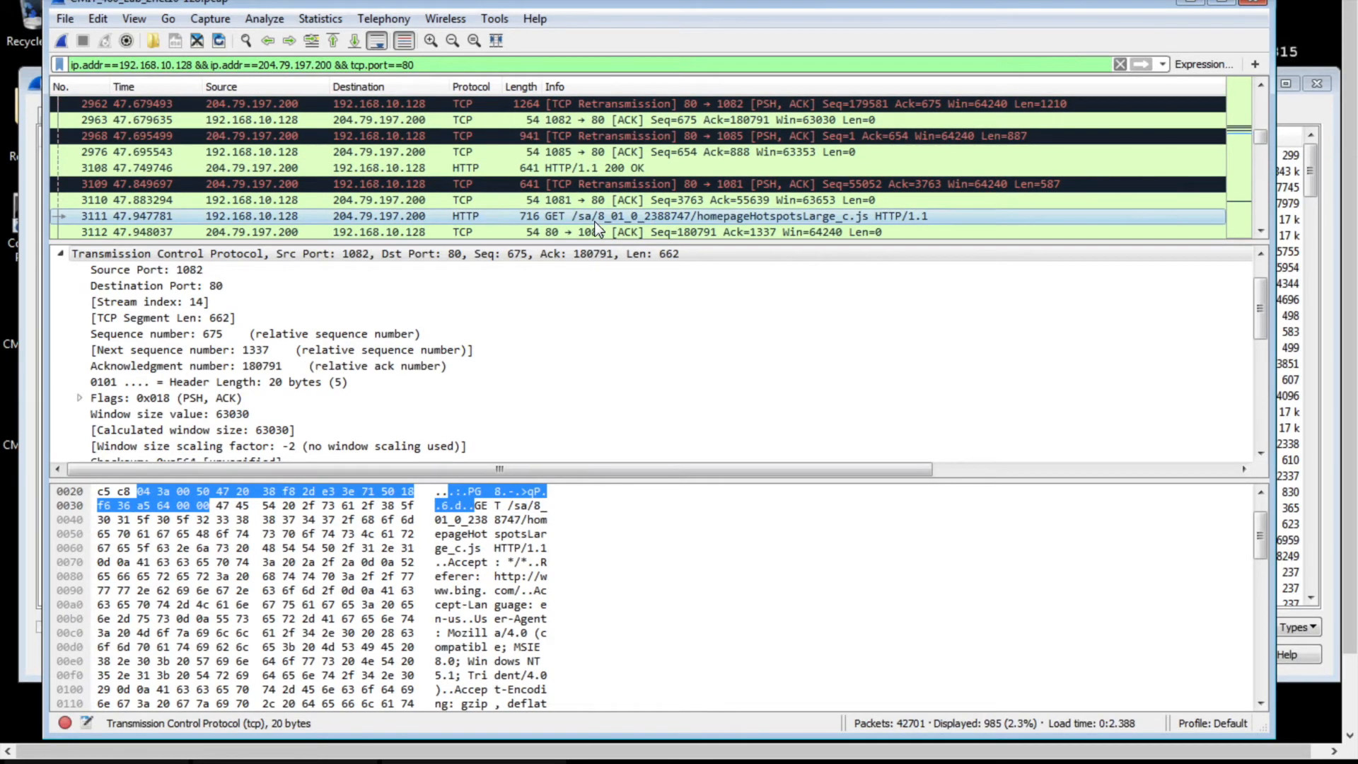
Compare the RTNews image GET requests in packets 3422 and 3424, and review the traffic surrounding packet 3422
scroll(596, 228, "down", 3)
scroll(596, 228, "down", 15)
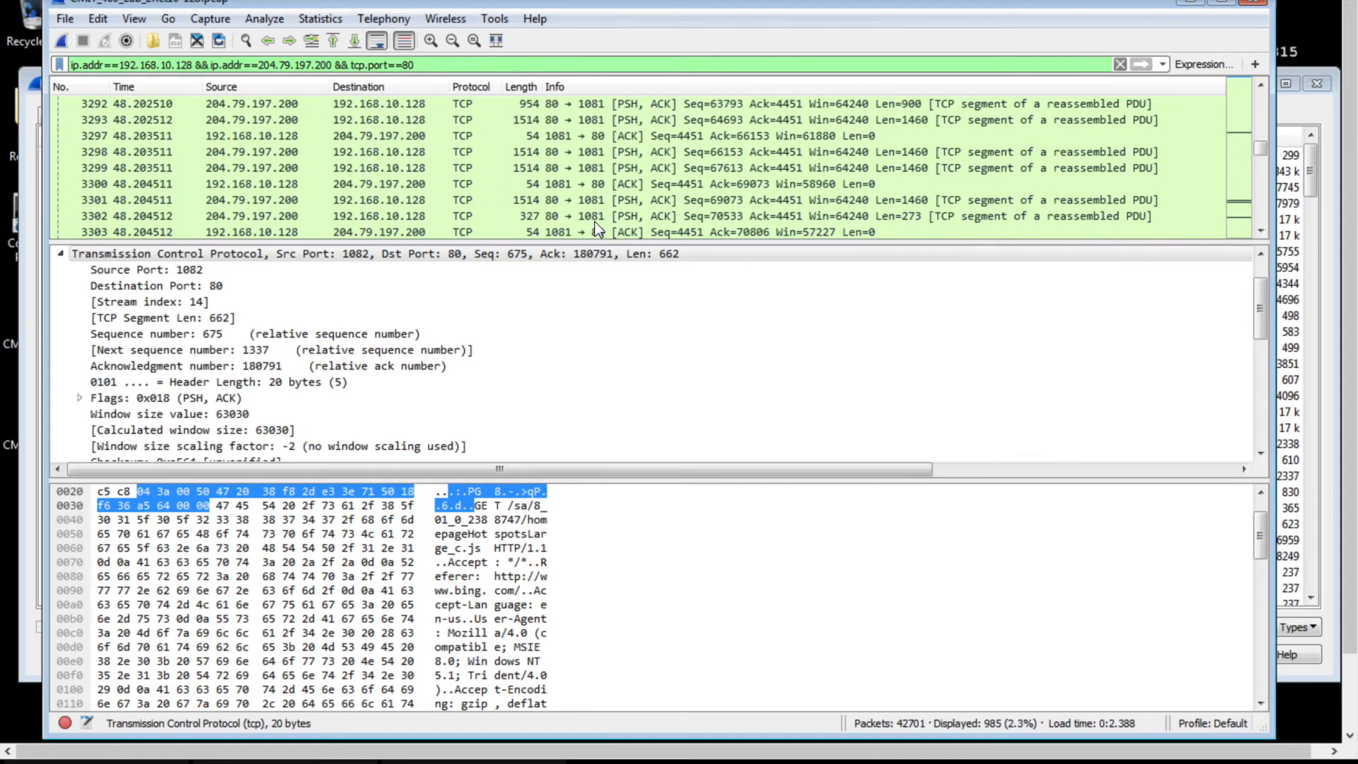
scroll(597, 229, "down", 1)
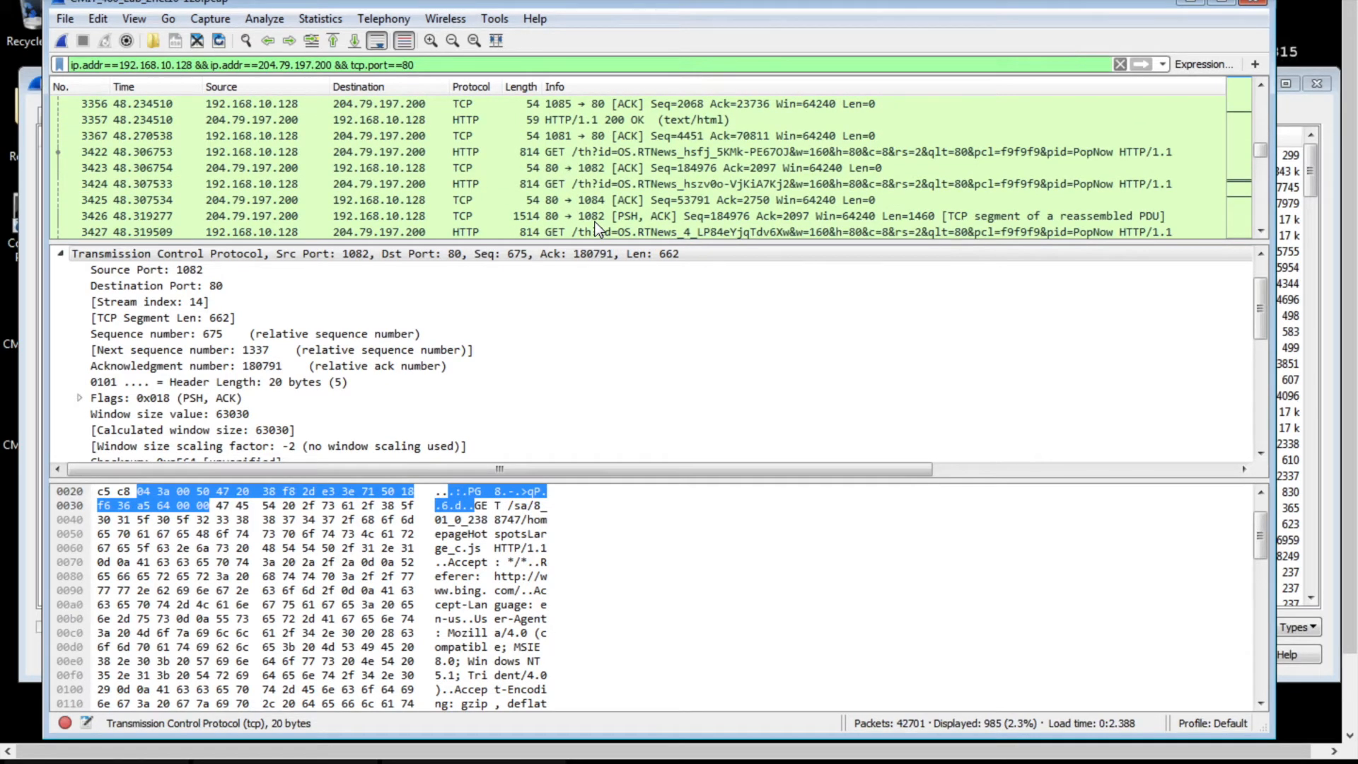
left_click(763, 152)
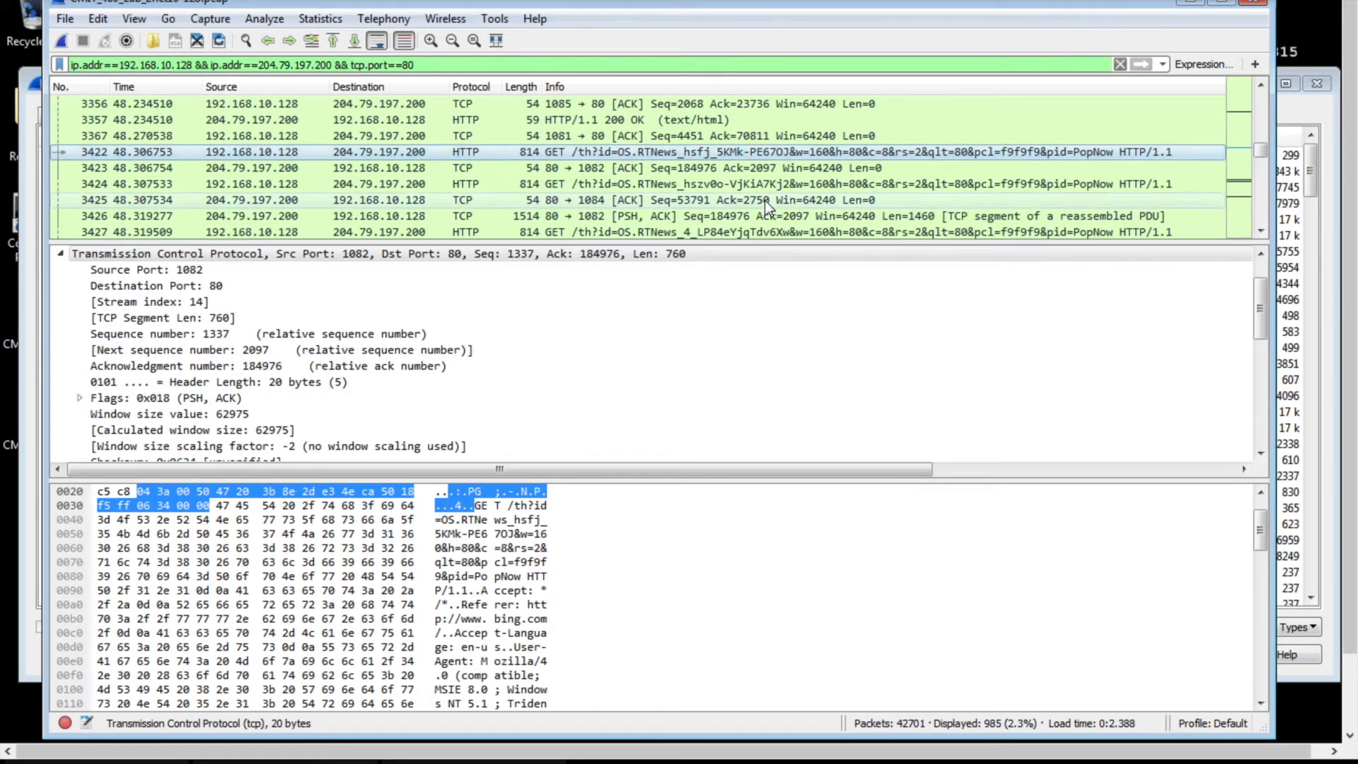
left_click(600, 181)
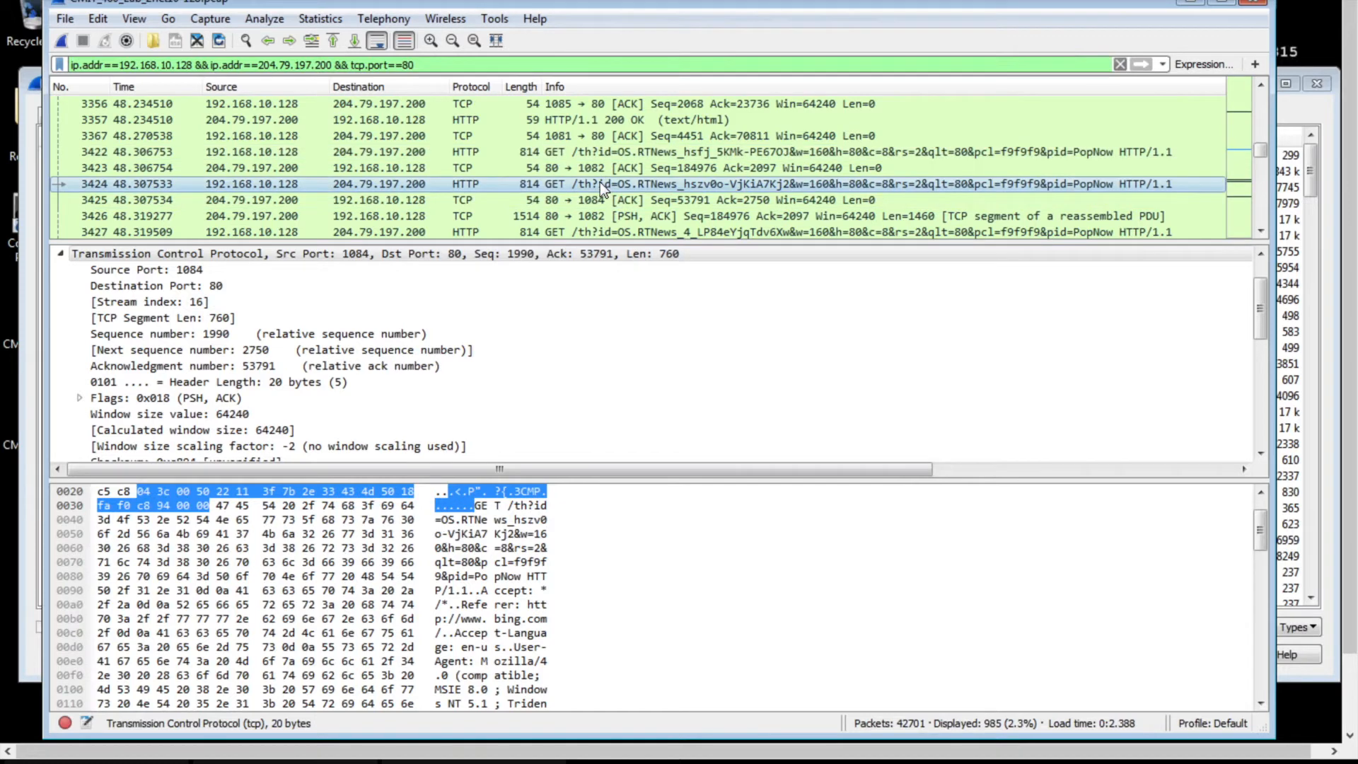
left_click(603, 154)
scroll(603, 156, "up", 2)
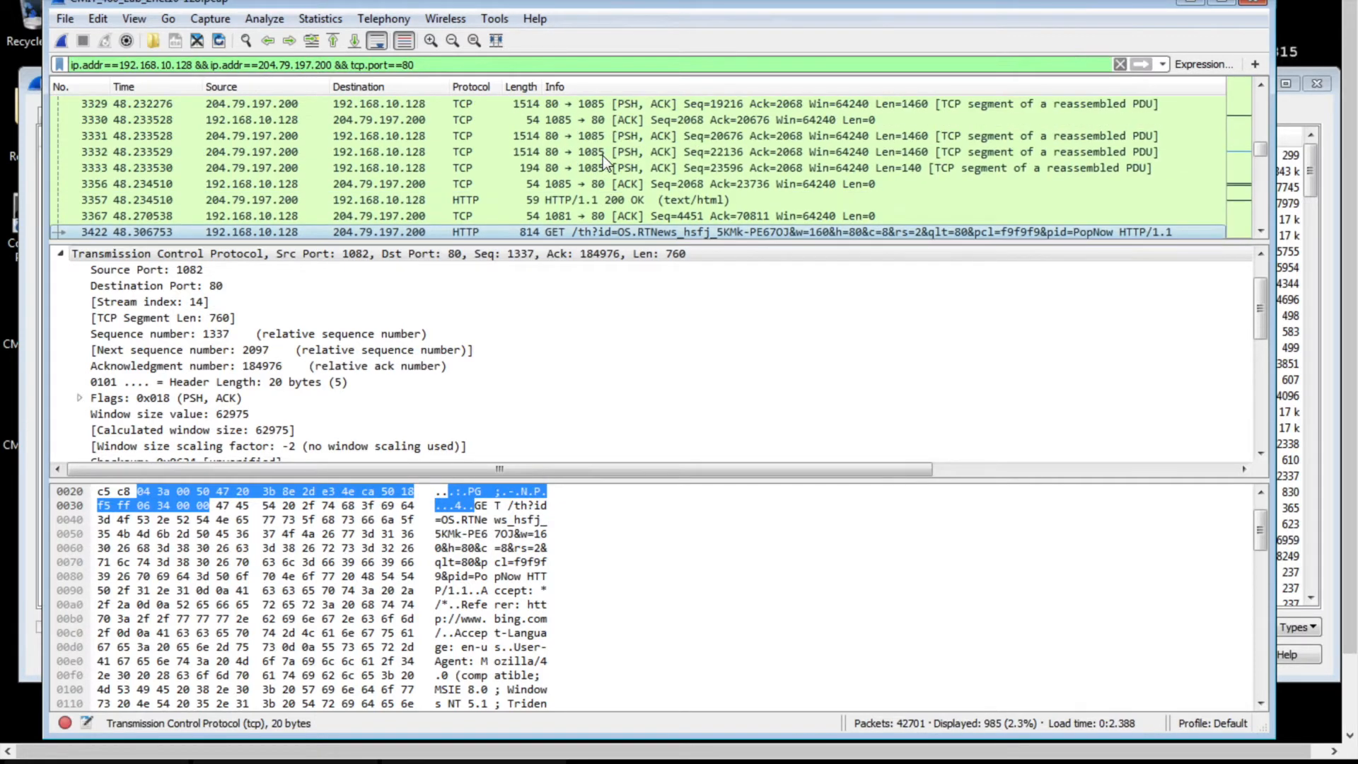
scroll(602, 155, "up", 3)
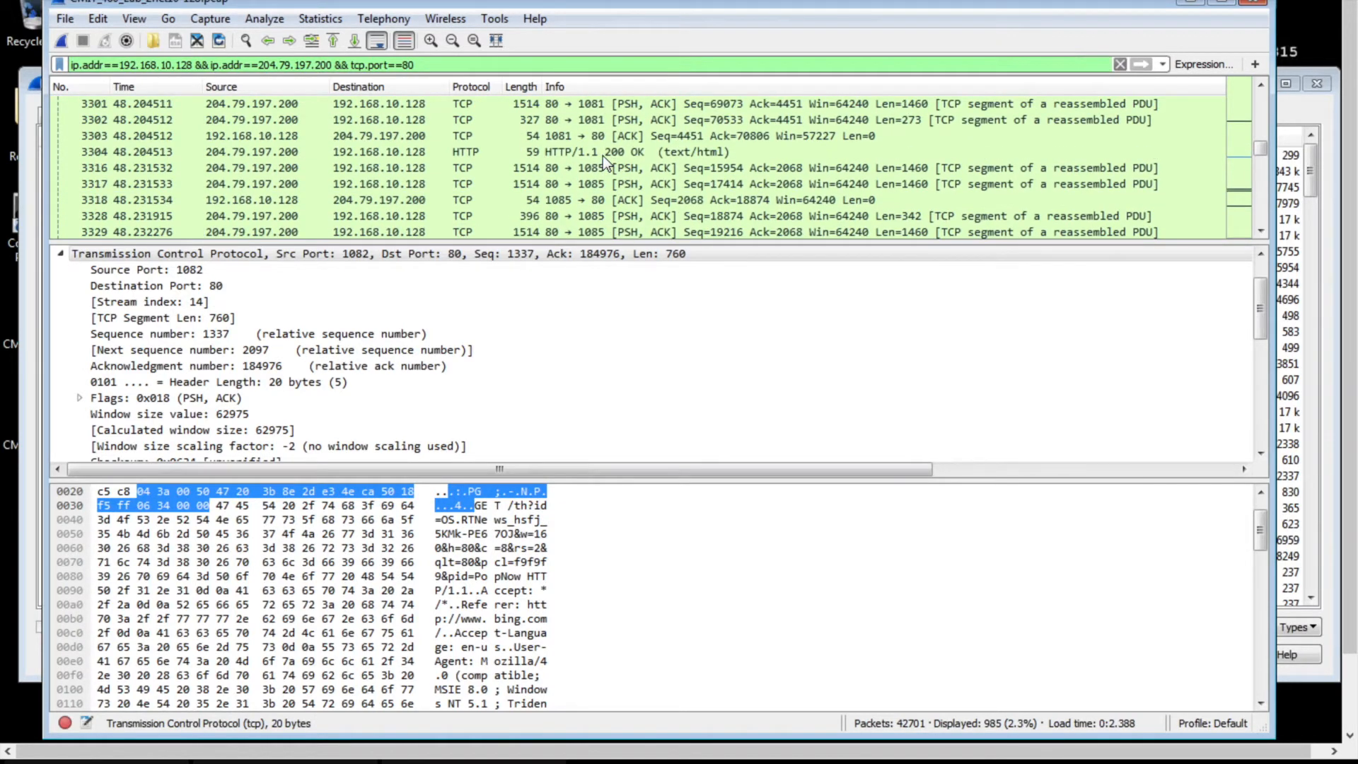
scroll(603, 155, "up", 4)
scroll(602, 155, "down", 4)
scroll(602, 156, "down", 5)
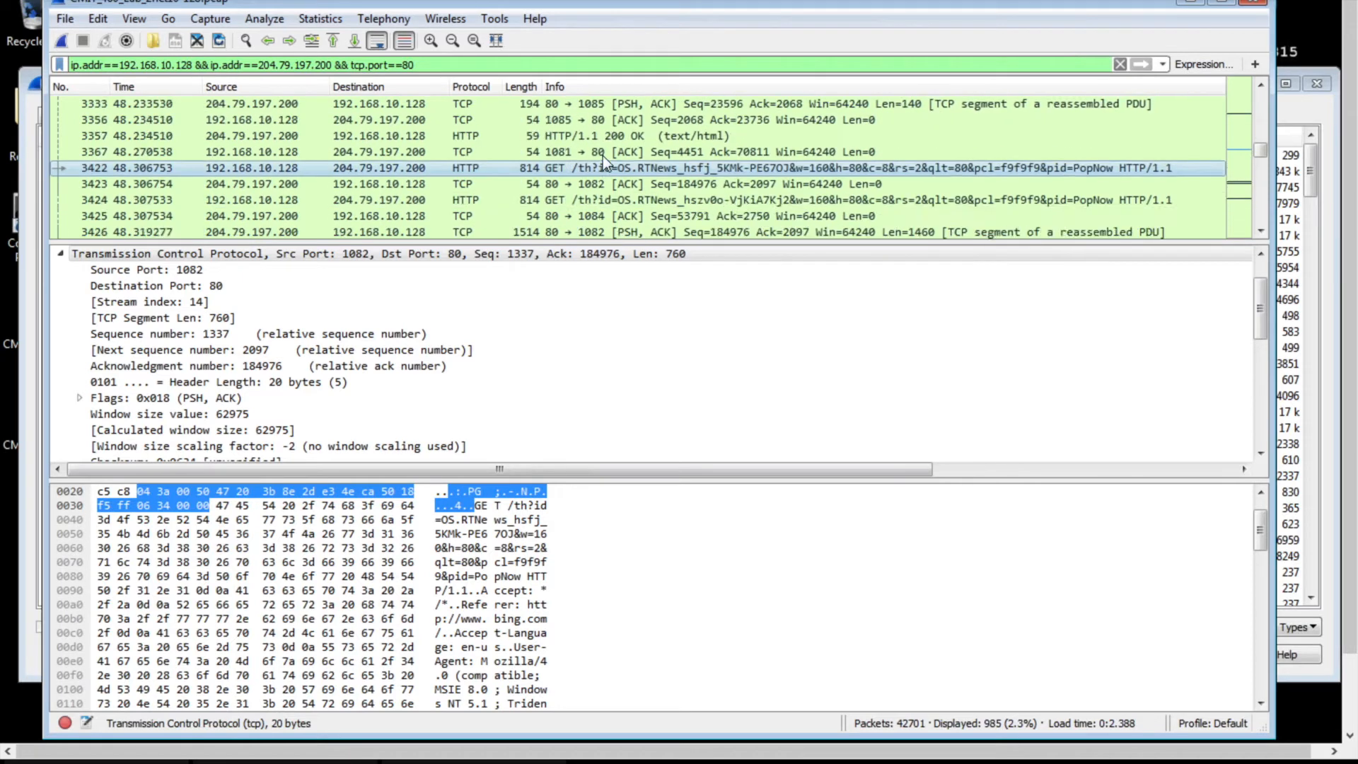
scroll(602, 156, "up", 1)
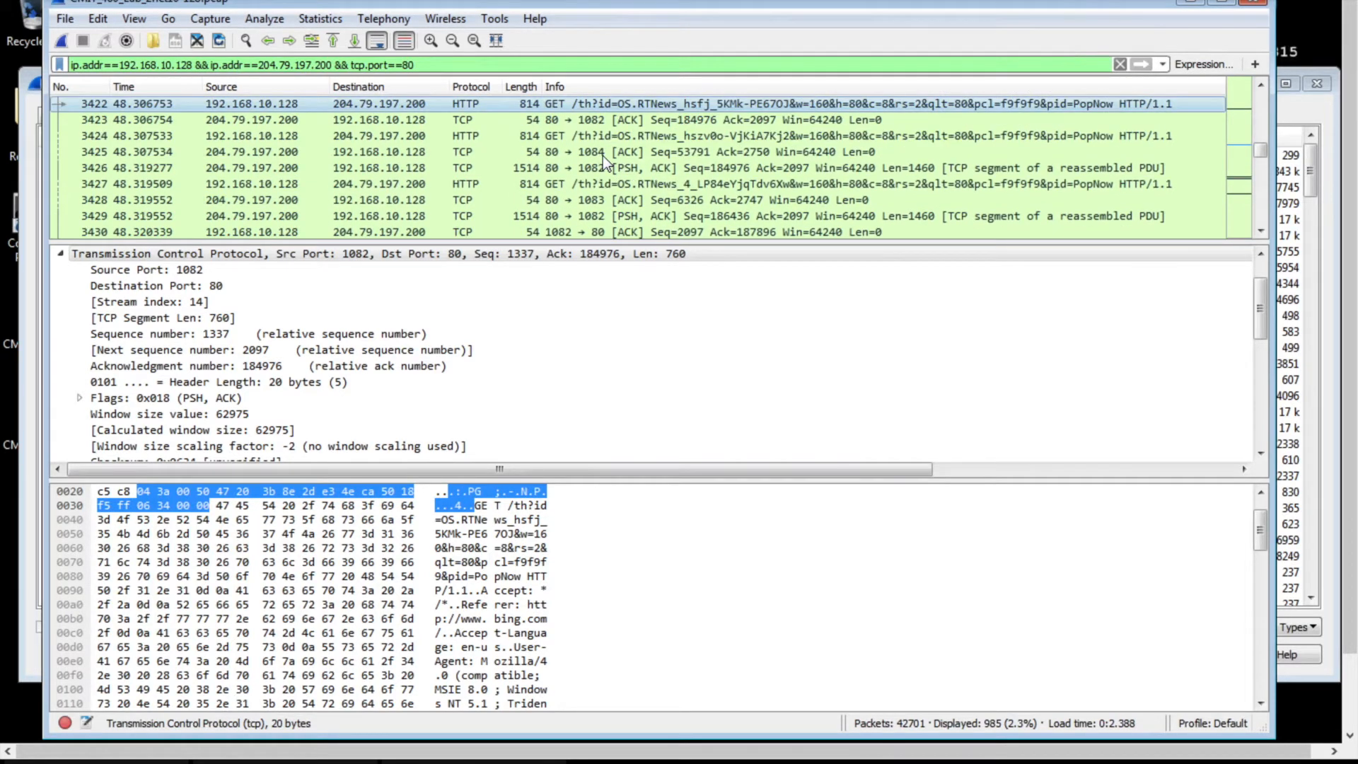
Look through the remaining RTNews image requests and select packet 3583, the GET request for the NorwayReindeer JPG
scroll(603, 156, "down", 6)
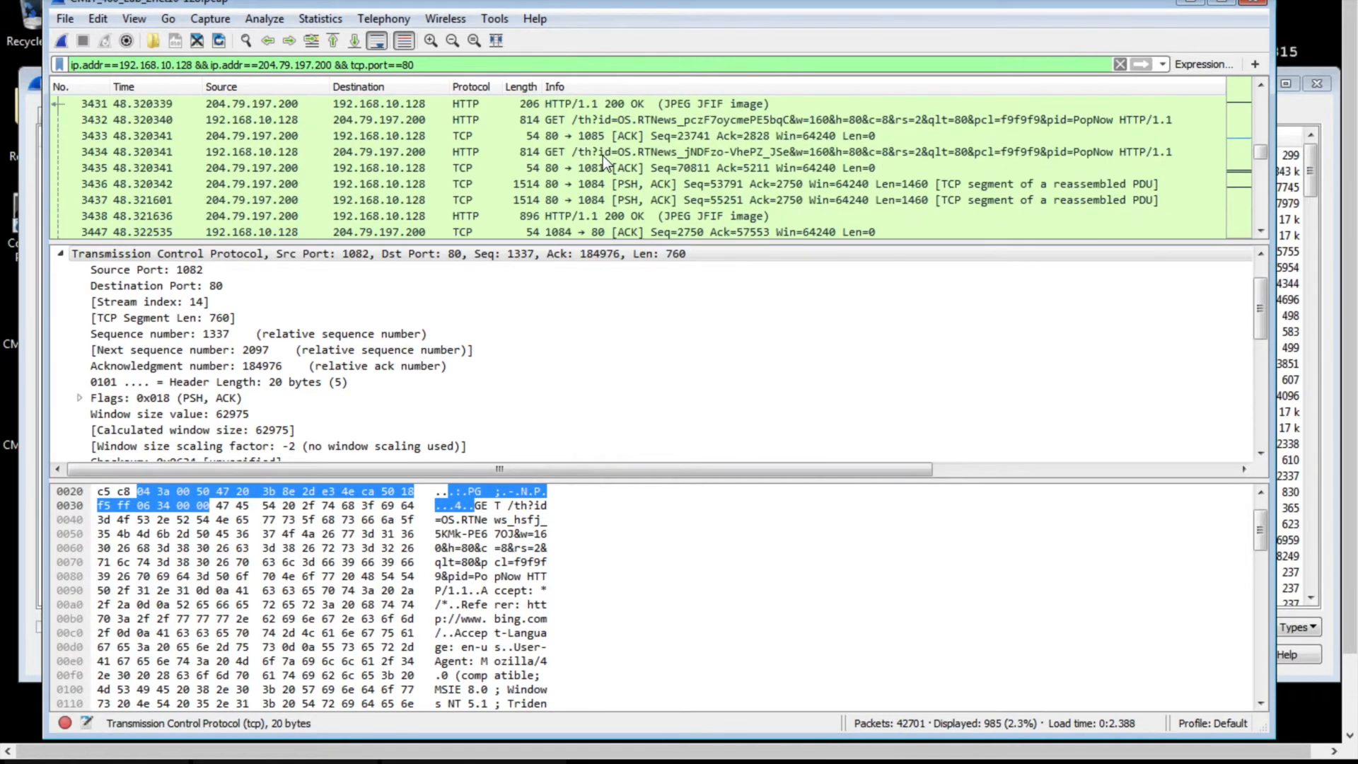
scroll(602, 155, "down", 3)
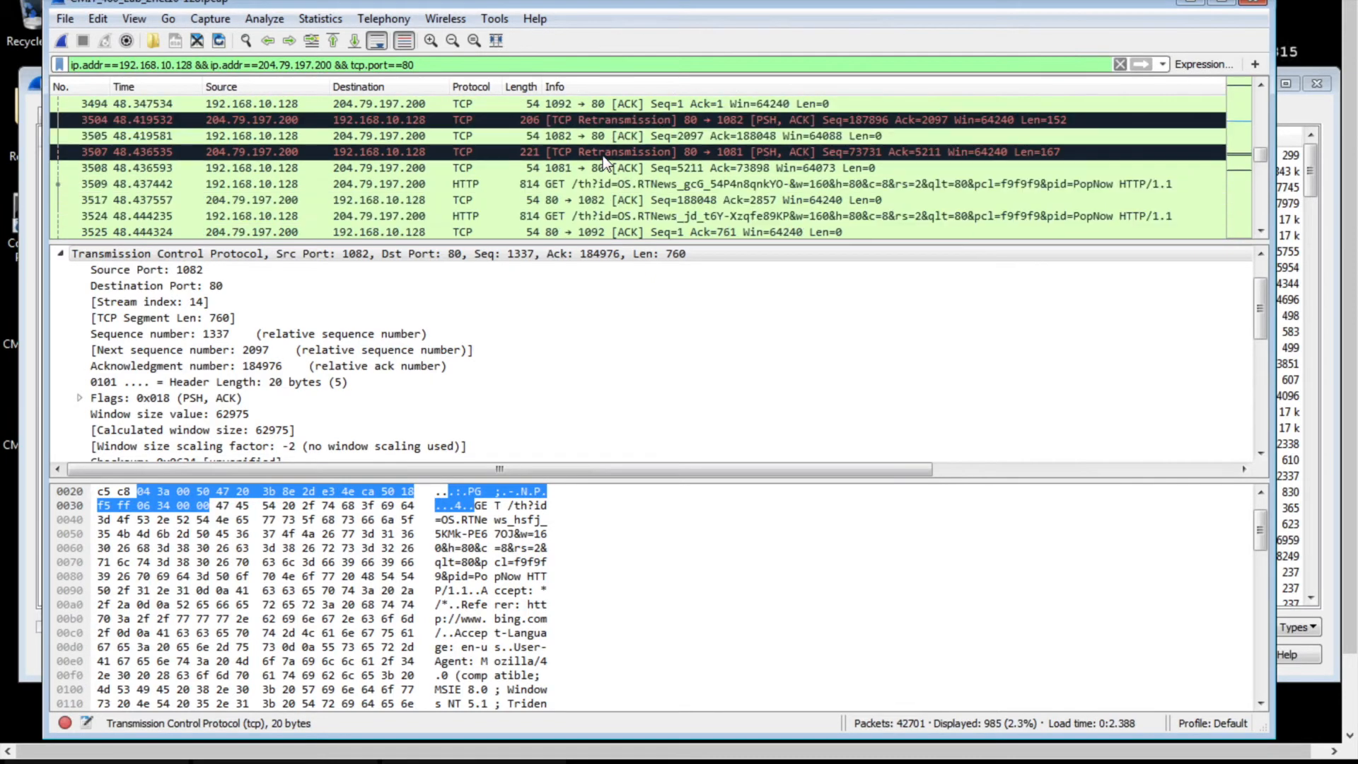
scroll(602, 156, "down", 3)
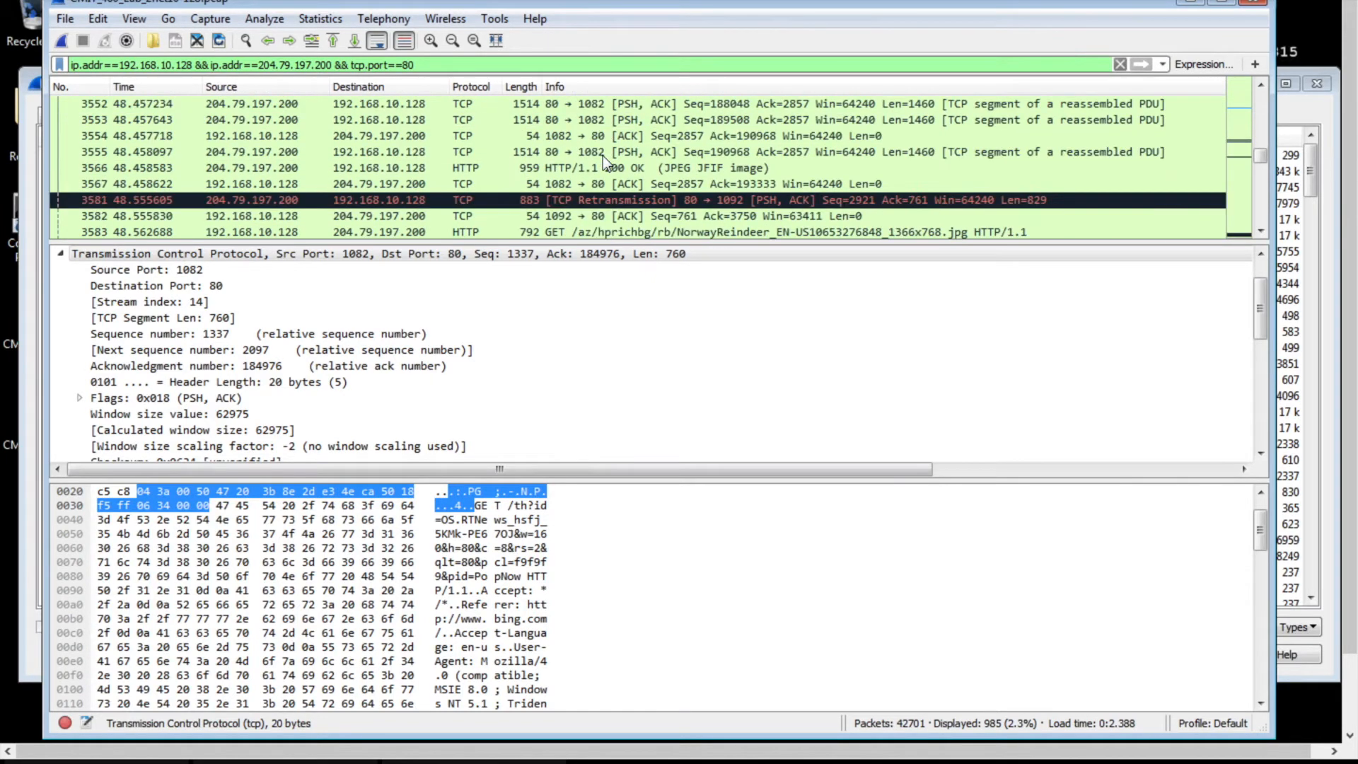
scroll(602, 156, "down", 2)
scroll(603, 155, "up", 1)
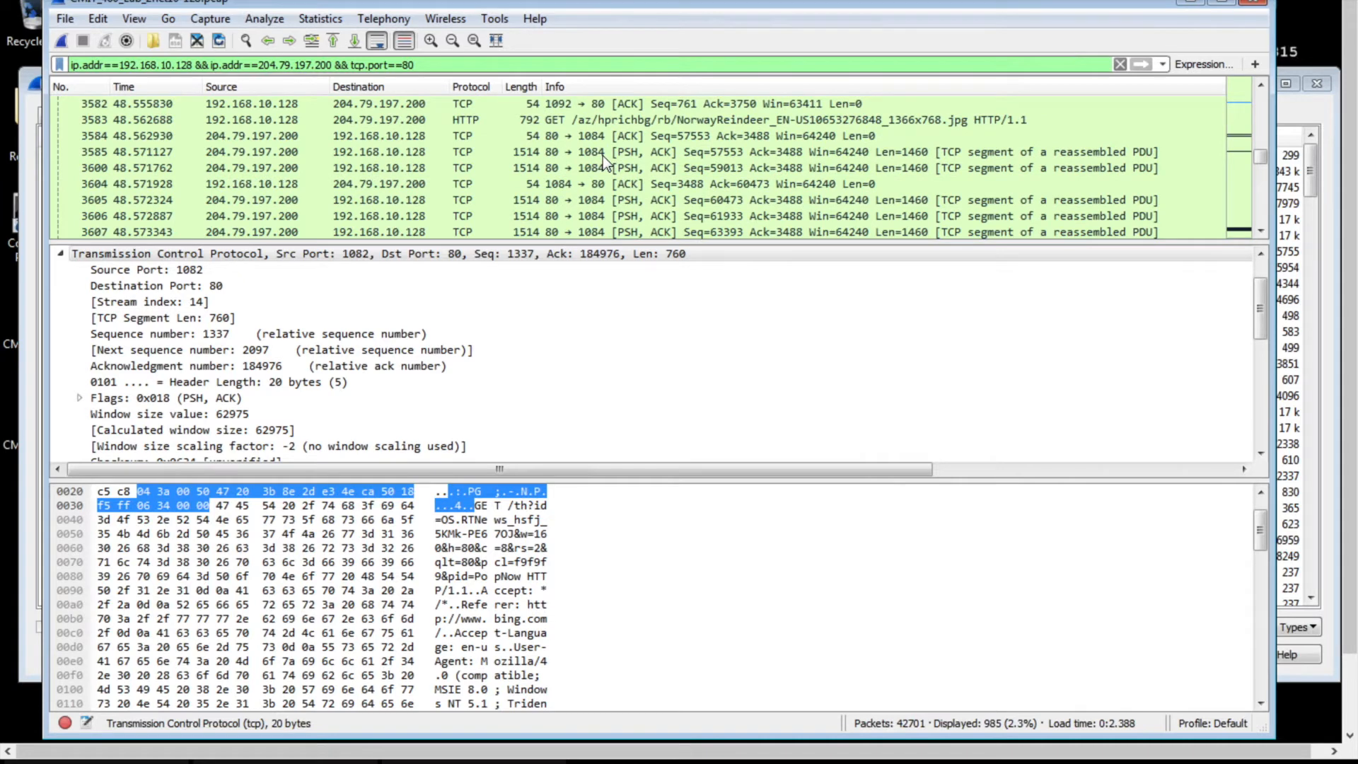
left_click(606, 121)
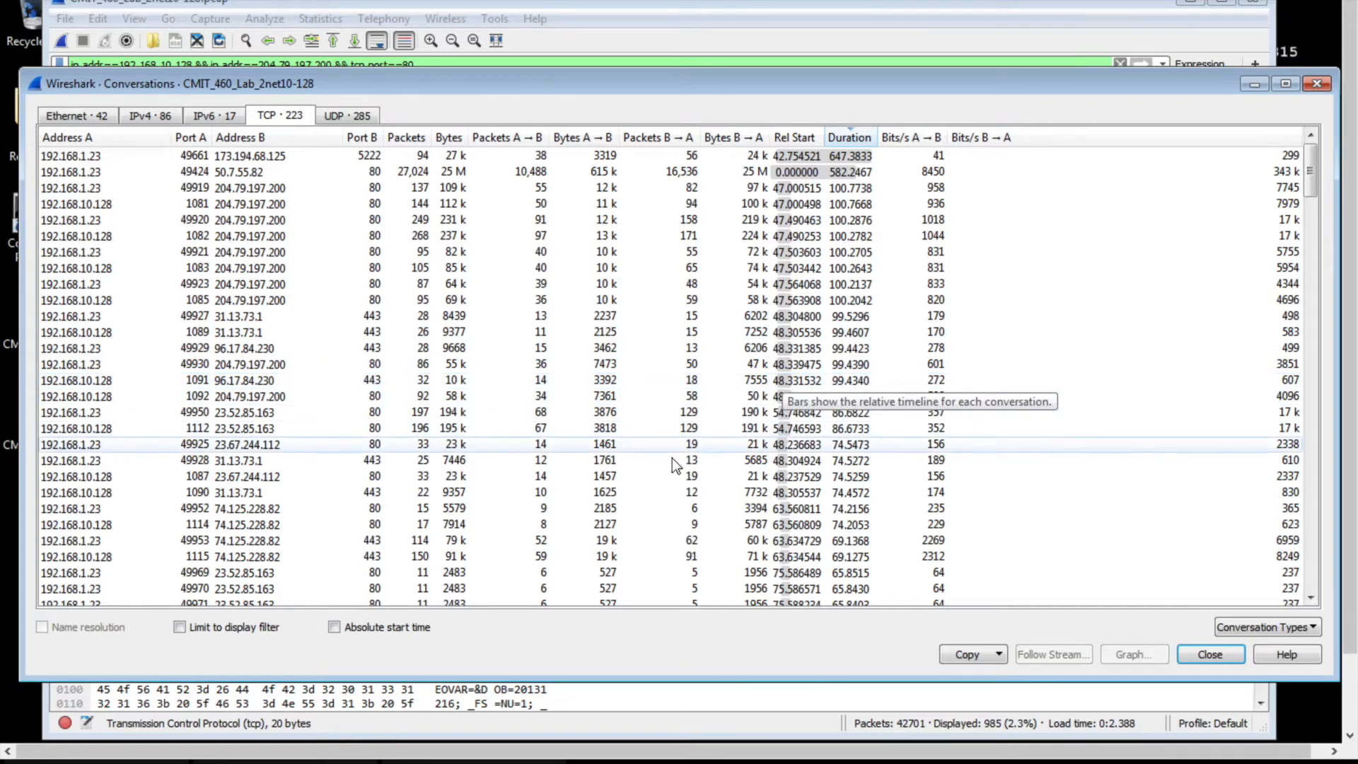
Switch to the Untitled 3 notes listing the suspicious processes, packets and addresses
key("ctrl+Left")
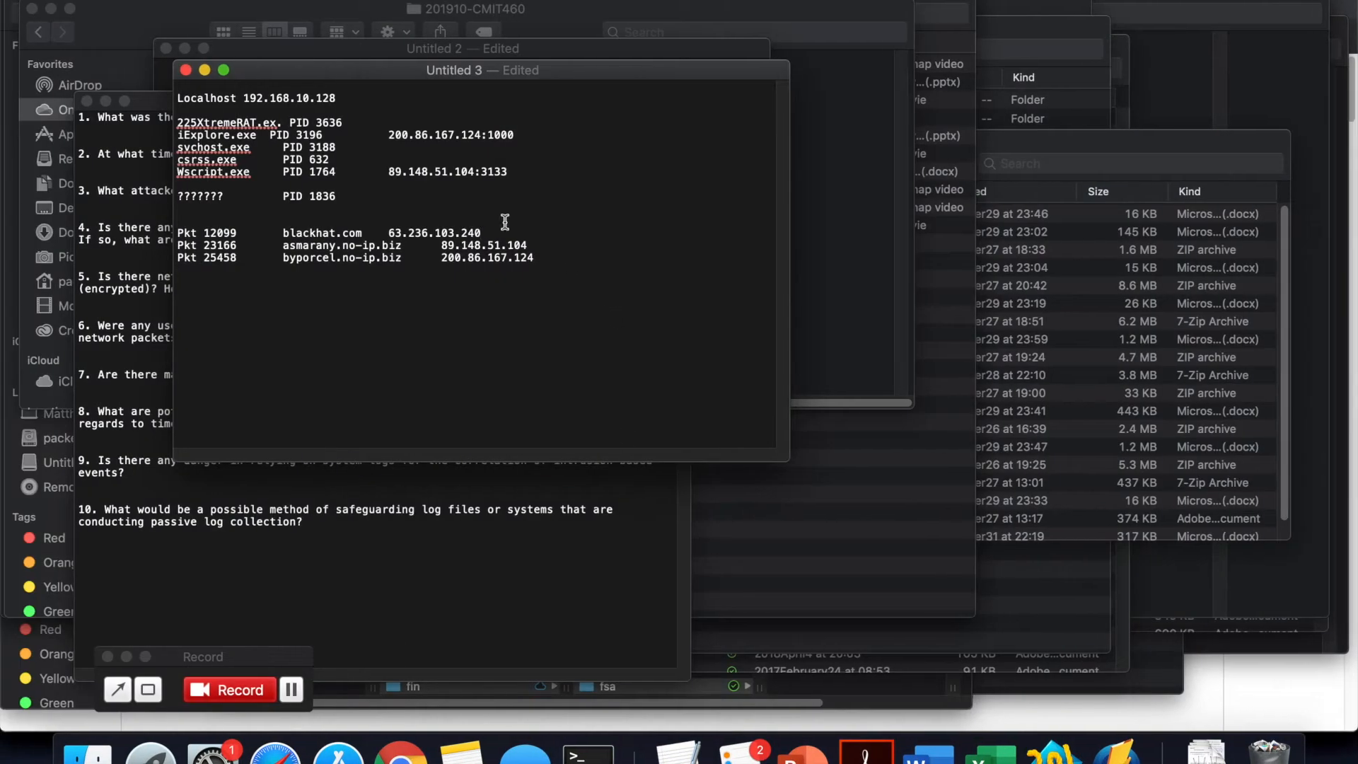
Switch back to Wireshark's TCP conversations and locate the conversations with 63.236.103.240, the address noted for blackhat.com
left_click(488, 234)
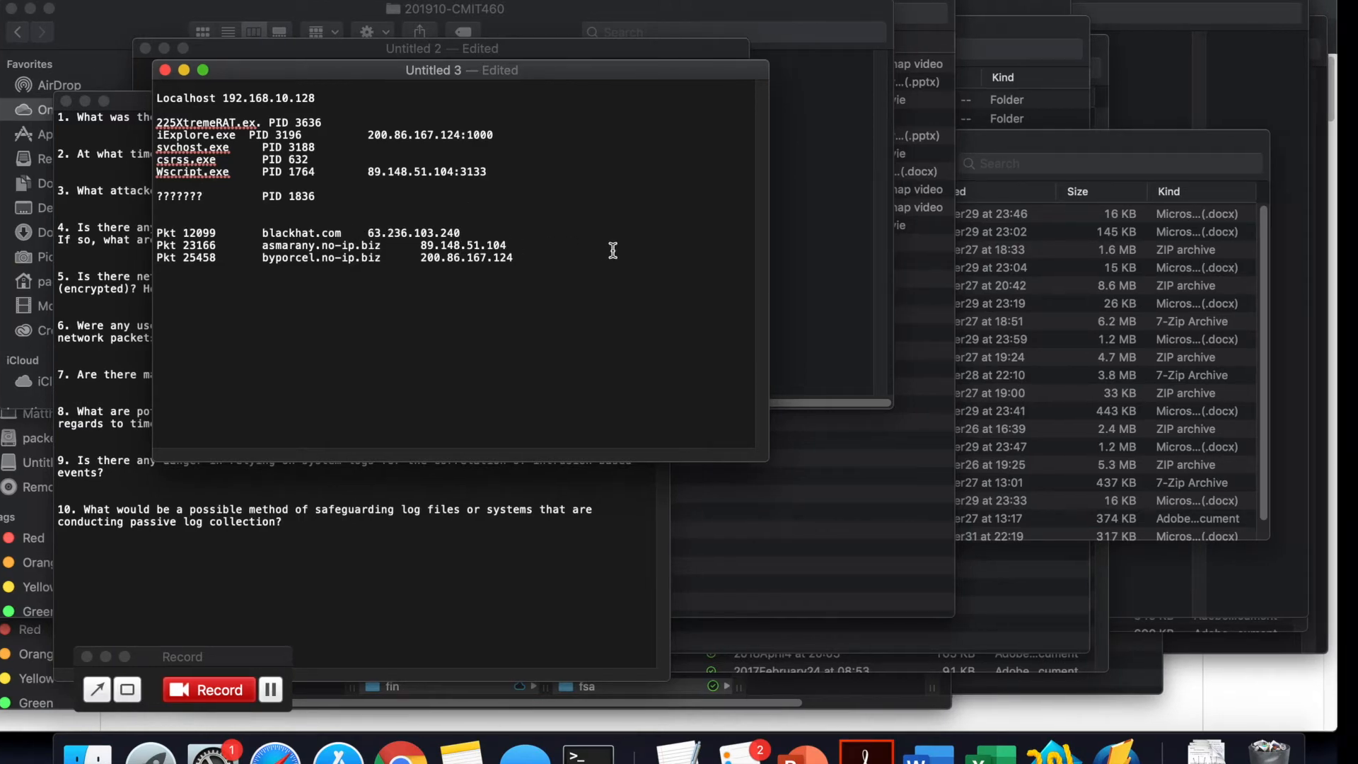
key("ctrl+Right")
key("ctrl+Right")
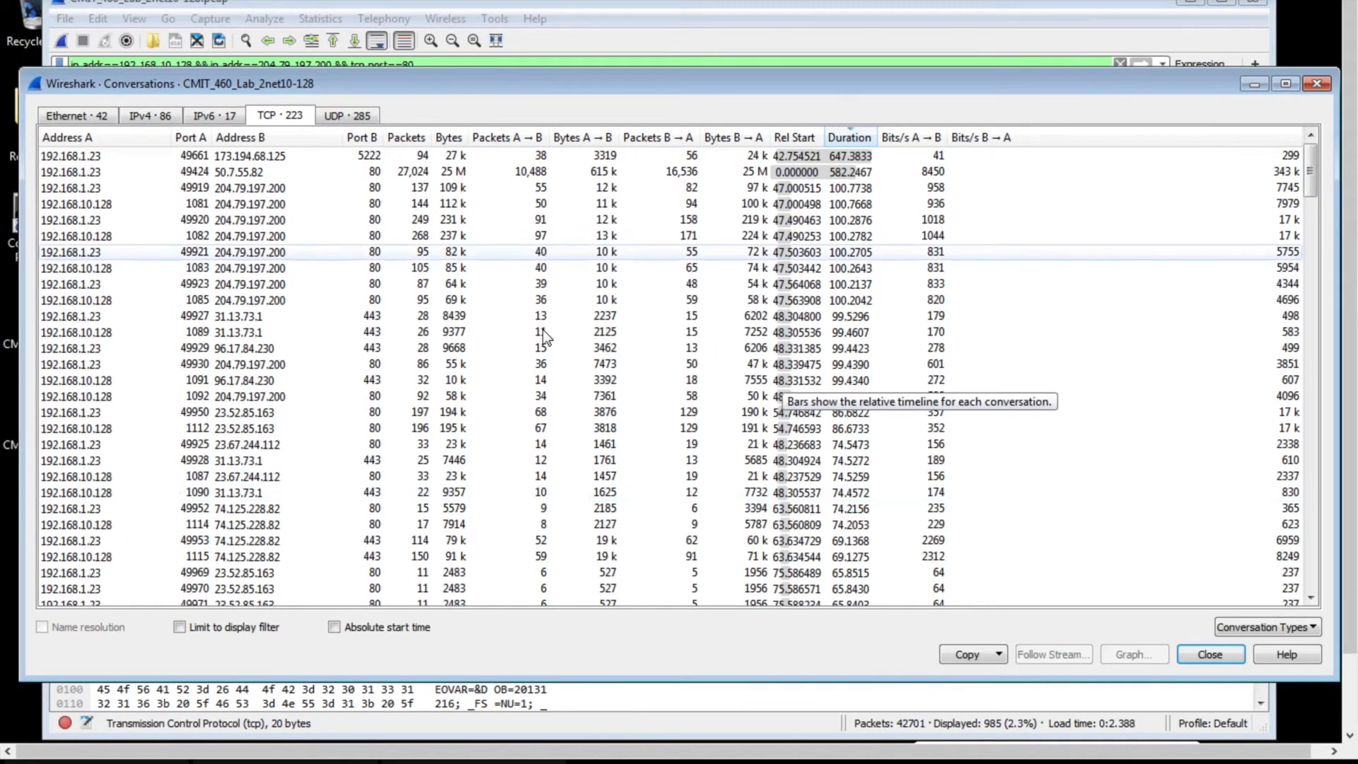
scroll(280, 495, "down", 10)
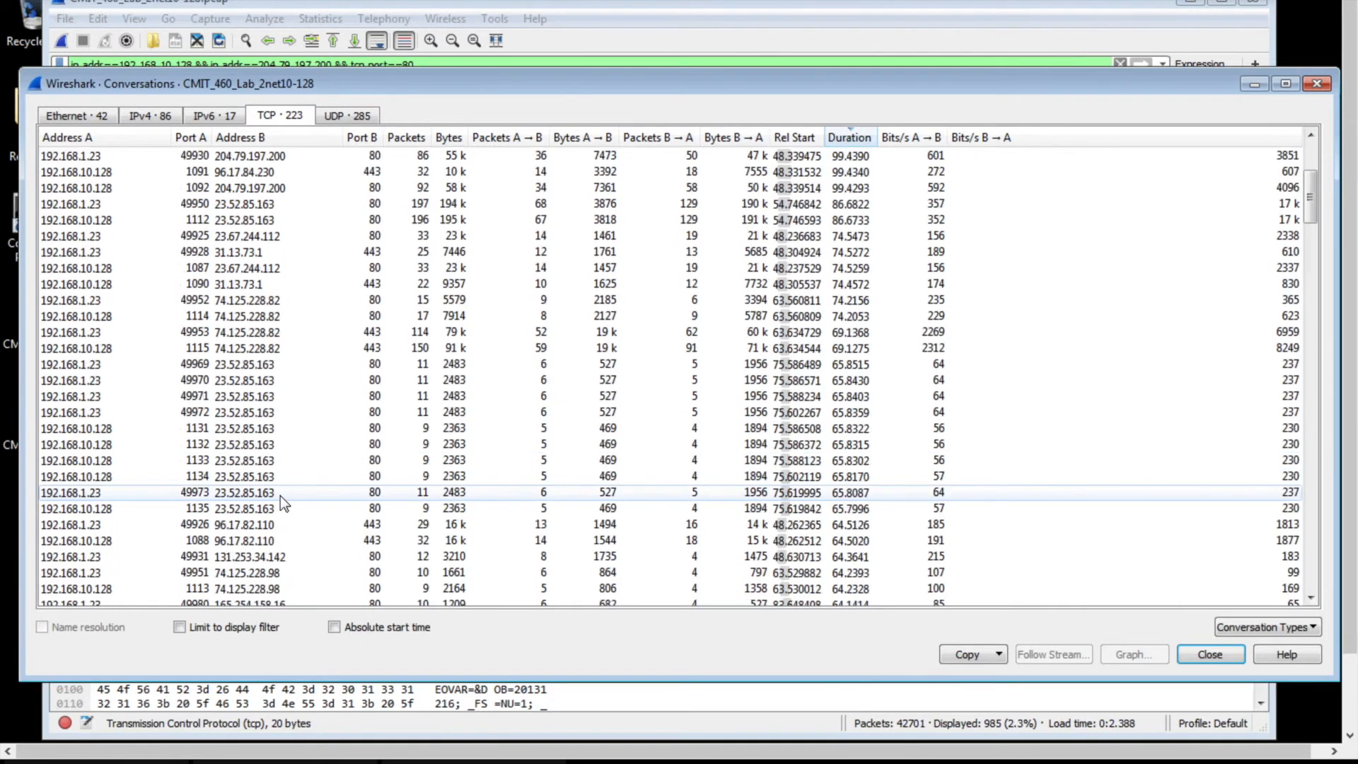
scroll(280, 495, "down", 2)
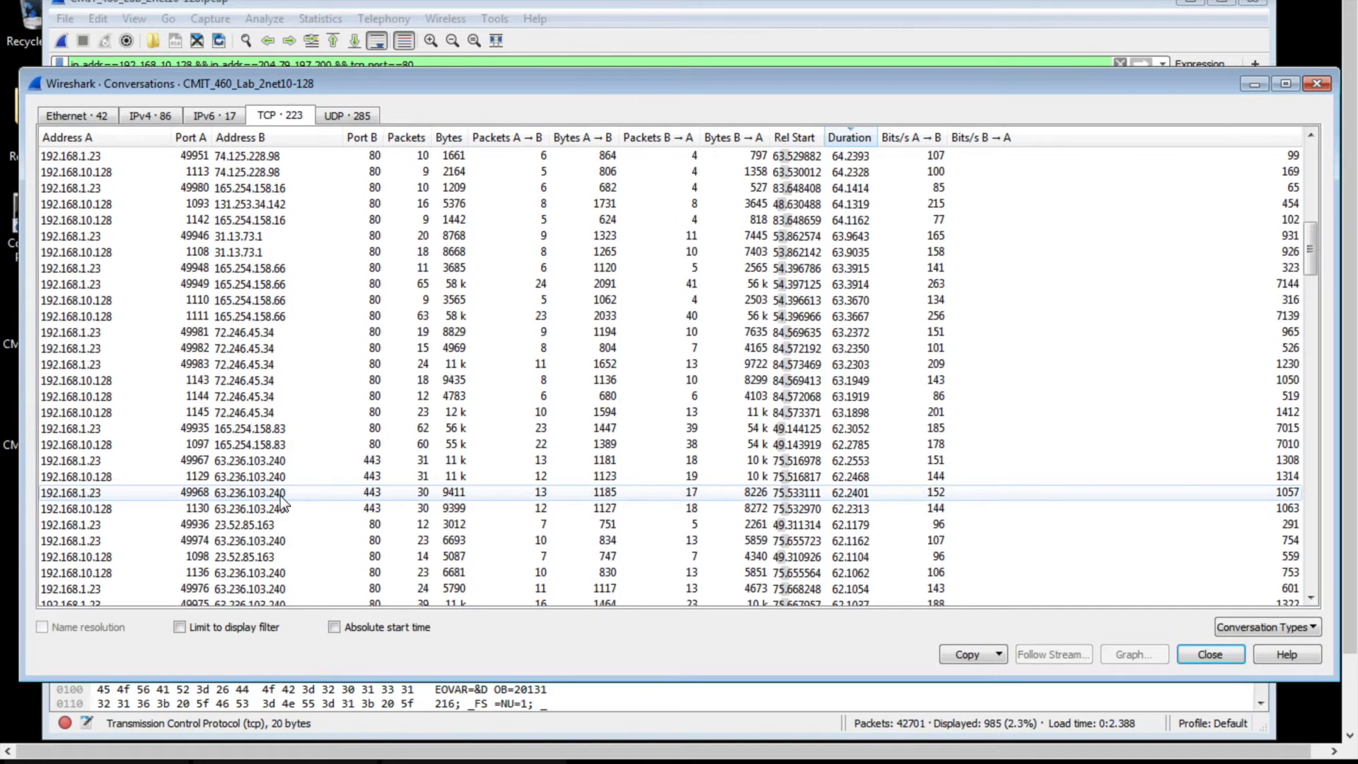
left_click(279, 452)
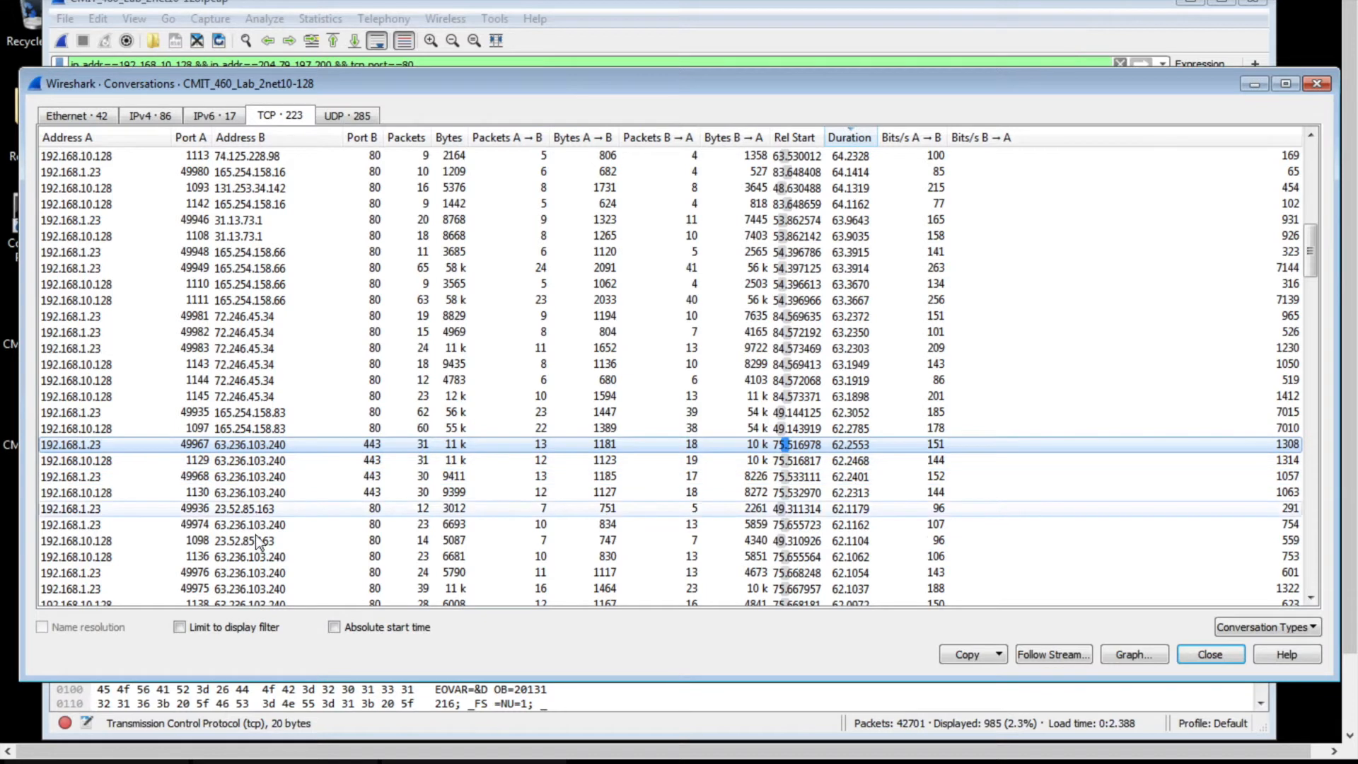
Filter the capture in both directions on the conversation between 192.168.10.128 port 1136 and 63.236.103.240 port 80, and bring the packet list forward
left_click(257, 557)
right_click(257, 565)
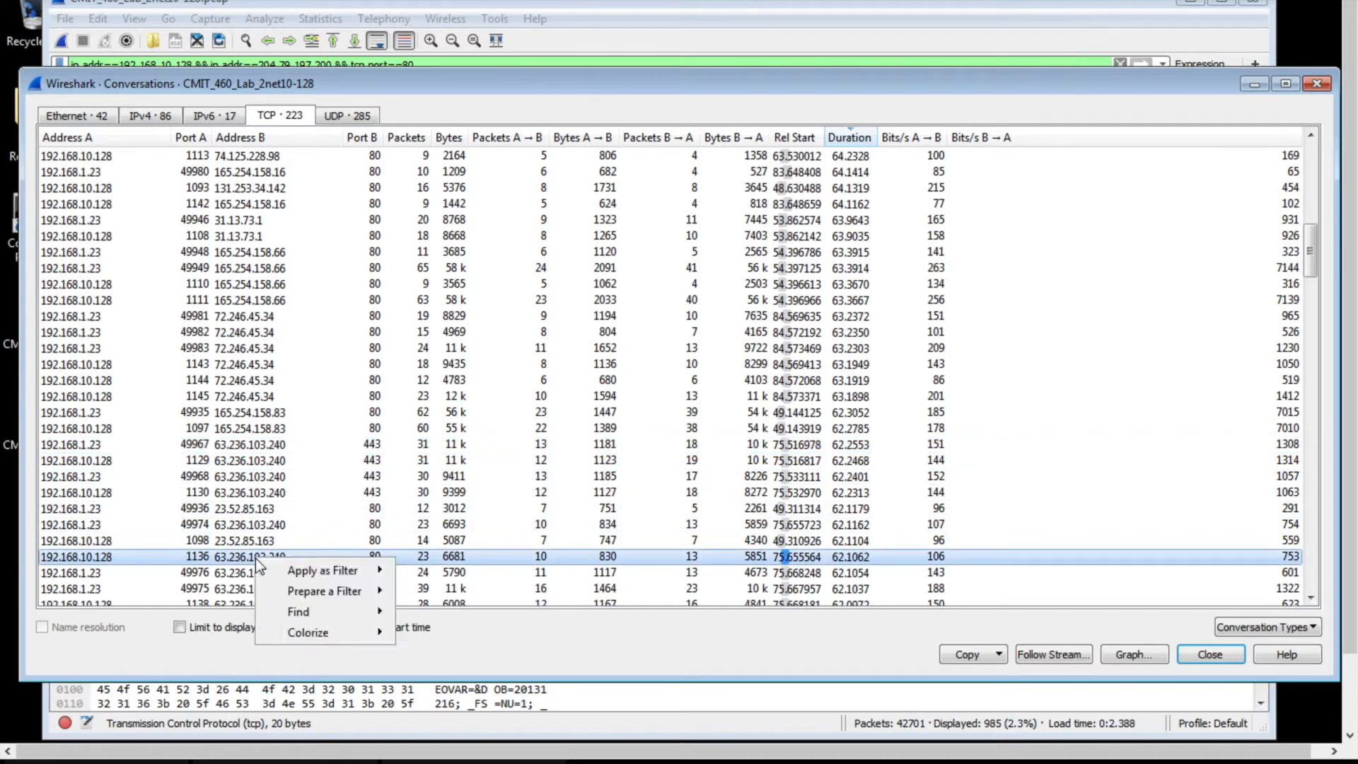
mouse_move(330, 571)
mouse_move(478, 571)
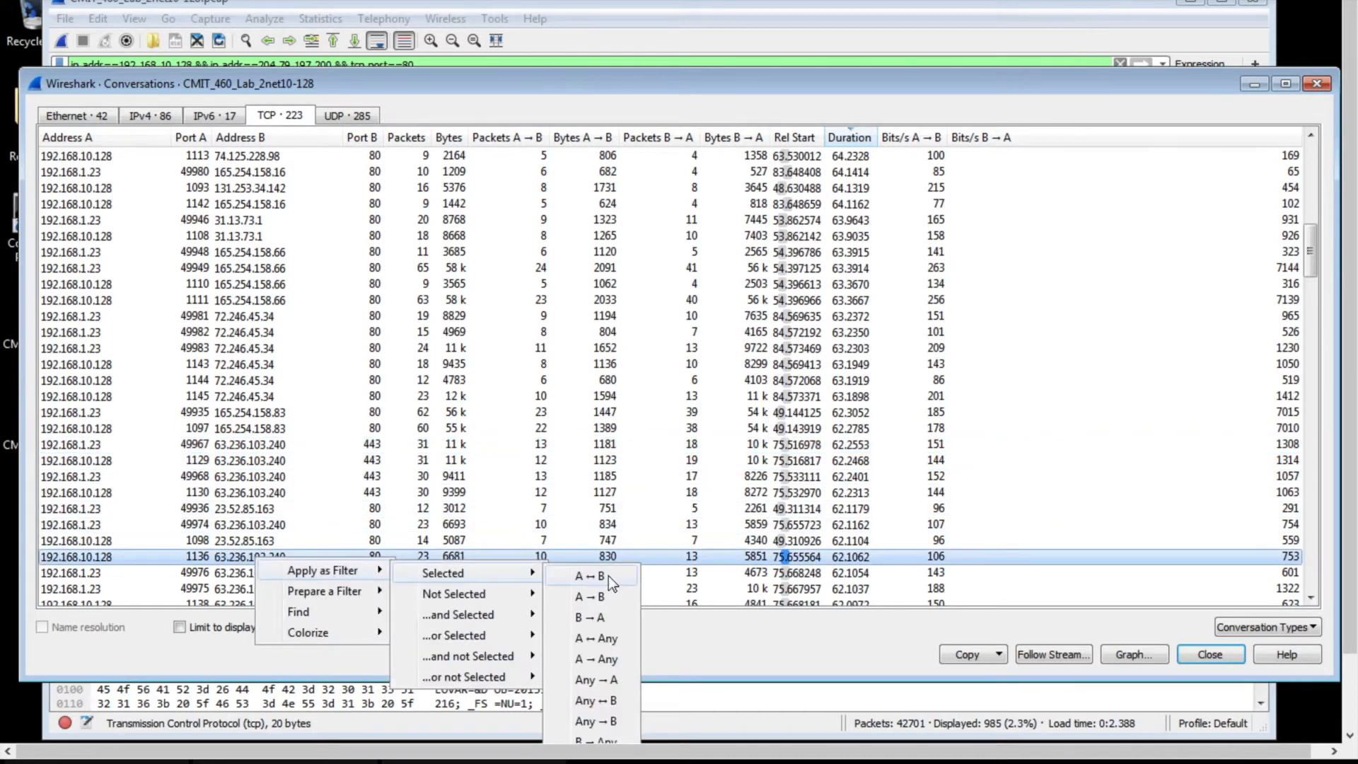
left_click(608, 575)
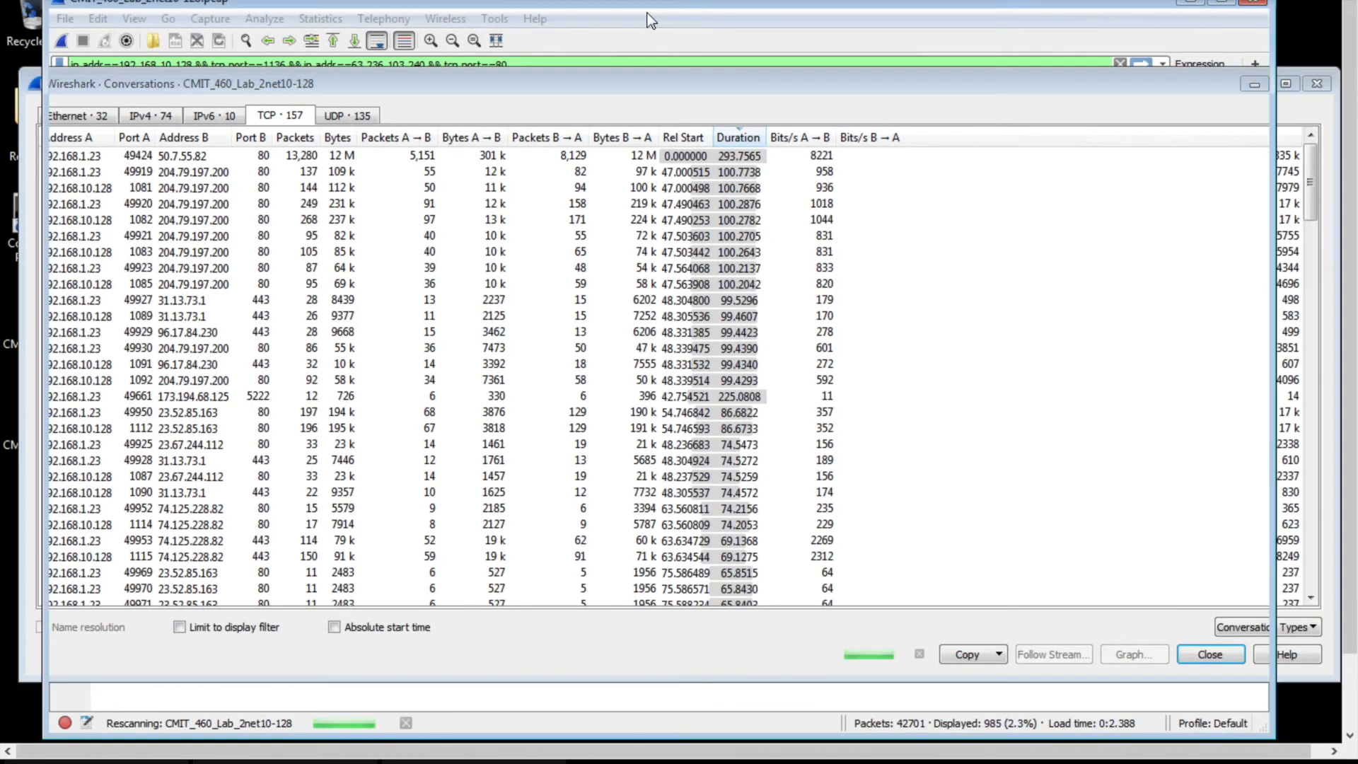
left_click(647, 43)
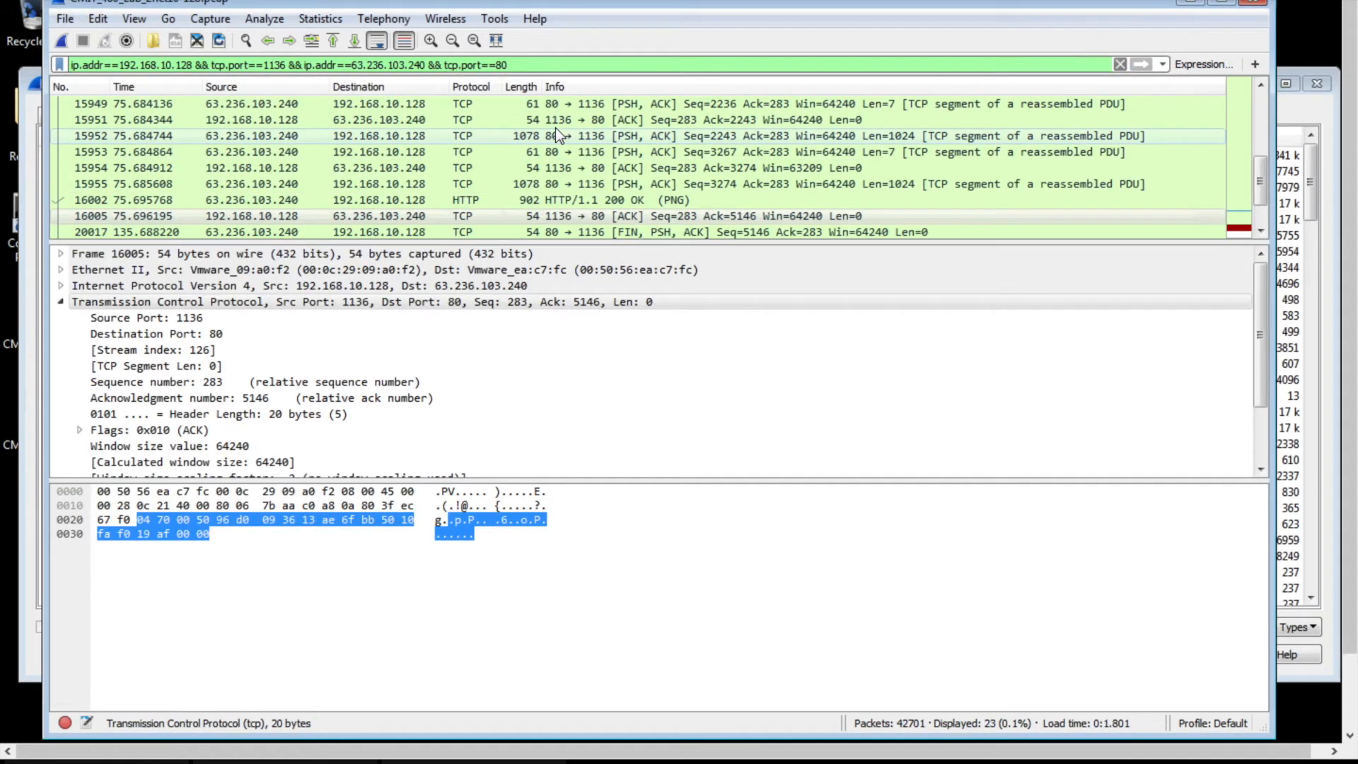
Remove the tcp.port==1136 condition from the display filter and apply ip.addr==192.168.10.128 && ip.addr==63.236.103.240 && tcp.port==80
left_click(287, 65)
key("BackSpace")
key("BackSpace")
key("BackSpace")
key("BackSpace")
key("BackSpace")
key("BackSpace")
key("BackSpace")
key("BackSpace")
key("BackSpace")
key("BackSpace")
key("BackSpace")
key("BackSpace")
key("BackSpace")
key("BackSpace")
key("BackSpace")
key("BackSpace")
key("BackSpace")
key("BackSpace")
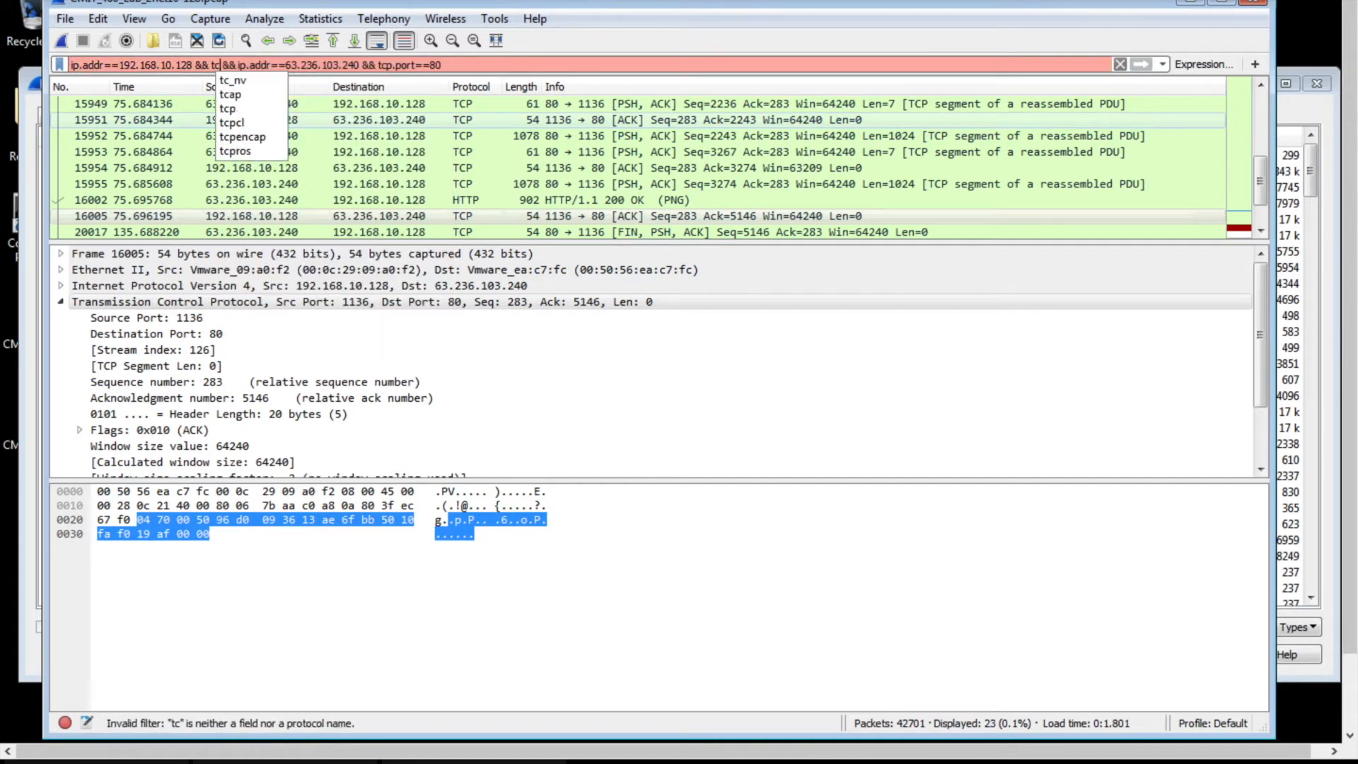
key("Return")
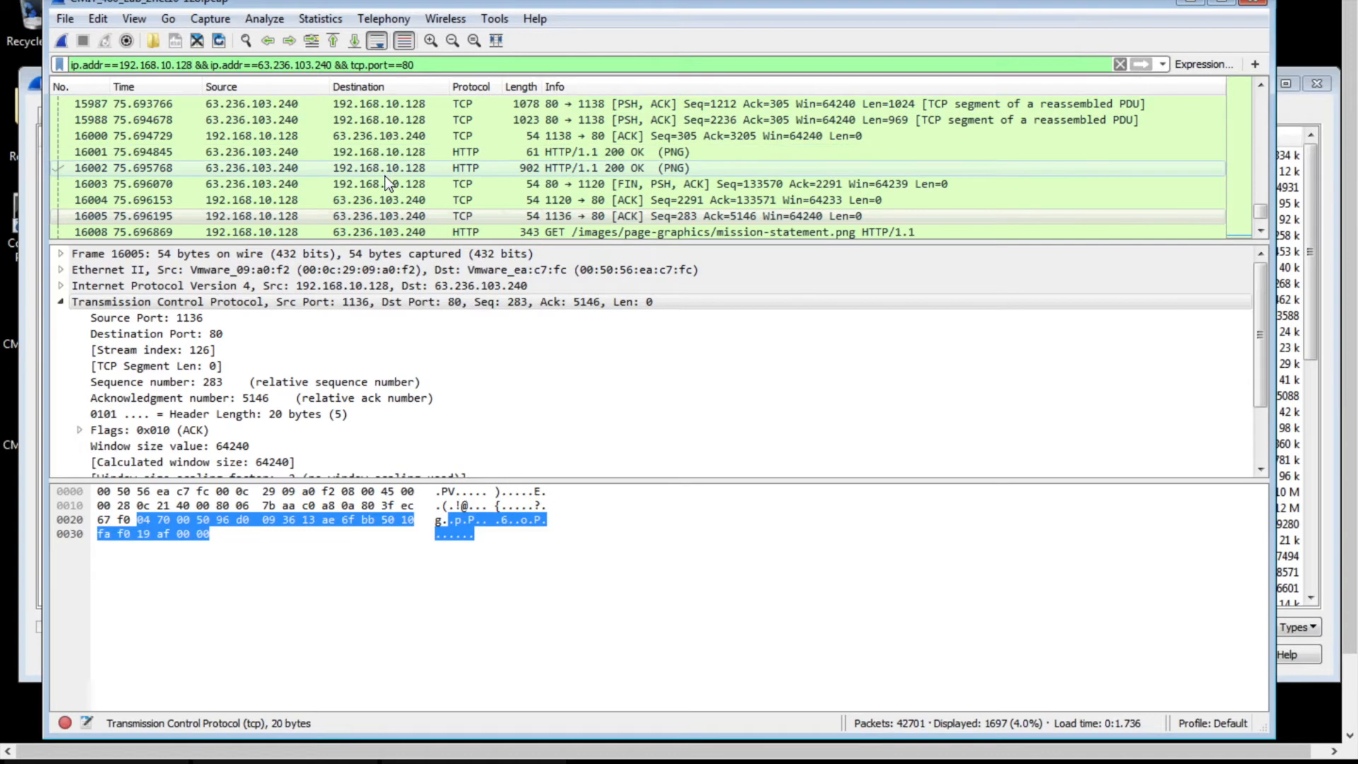
Return to the start of the filtered conversation, select the GET / HTTP/1.1 request, and review the TCP segments that follow it
scroll(448, 128, "up", 20)
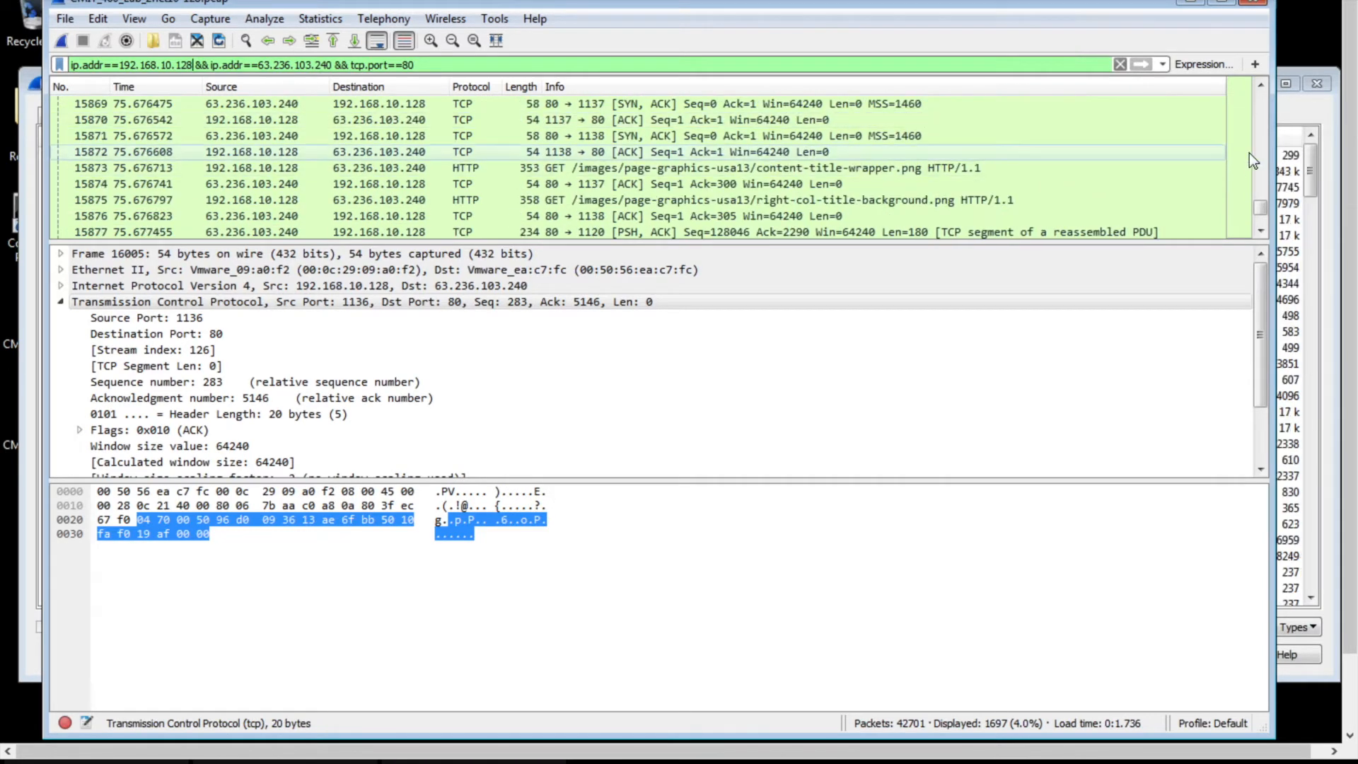
left_click_drag(1260, 210, 1261, 99)
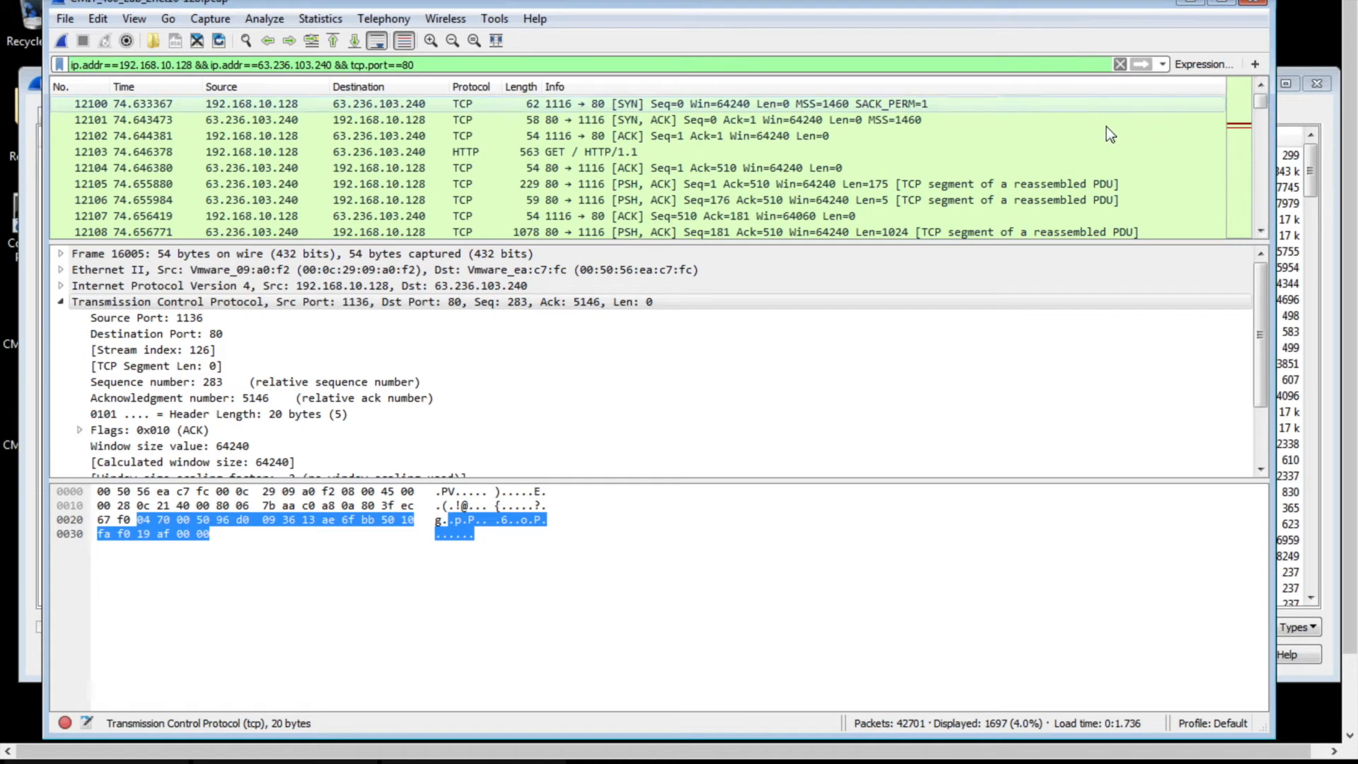
left_click(963, 147)
scroll(963, 147, "down", 1)
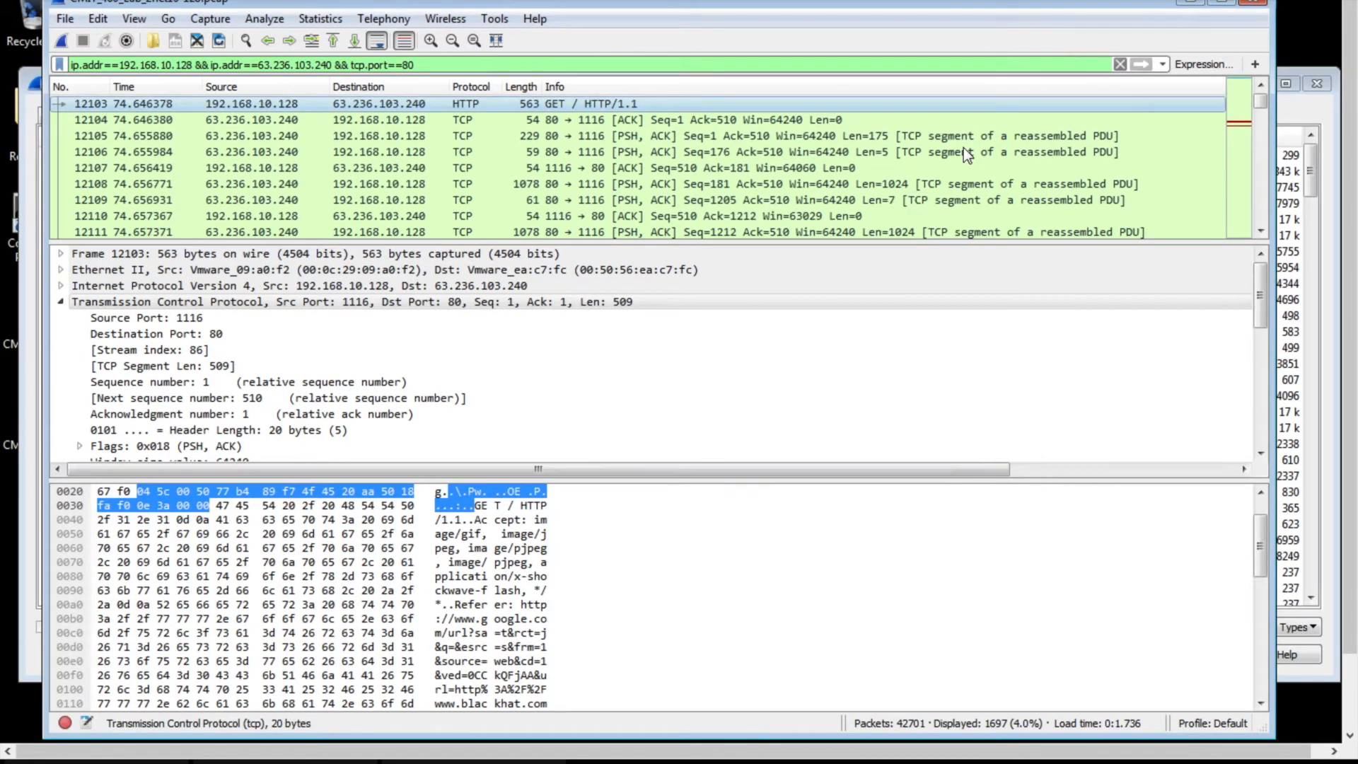
scroll(963, 147, "down", 2)
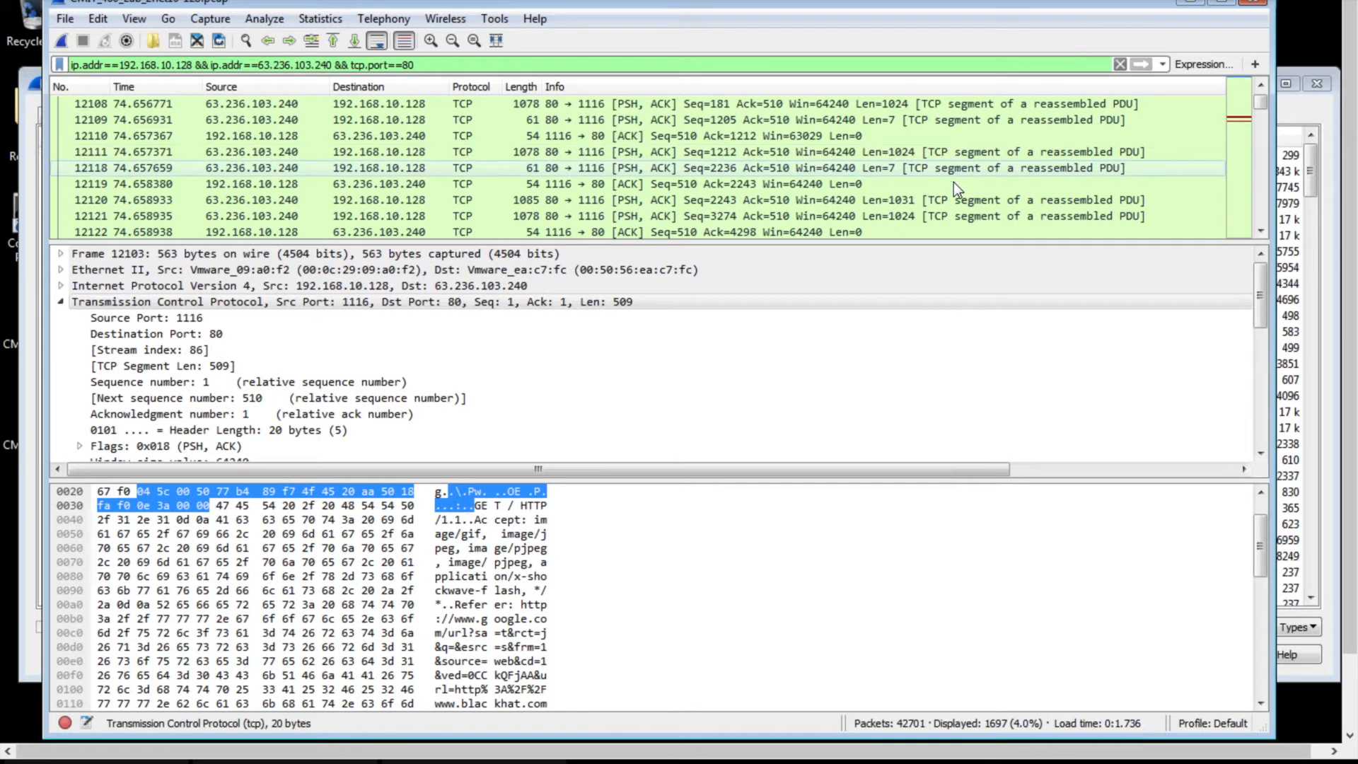
scroll(953, 185, "down", 2)
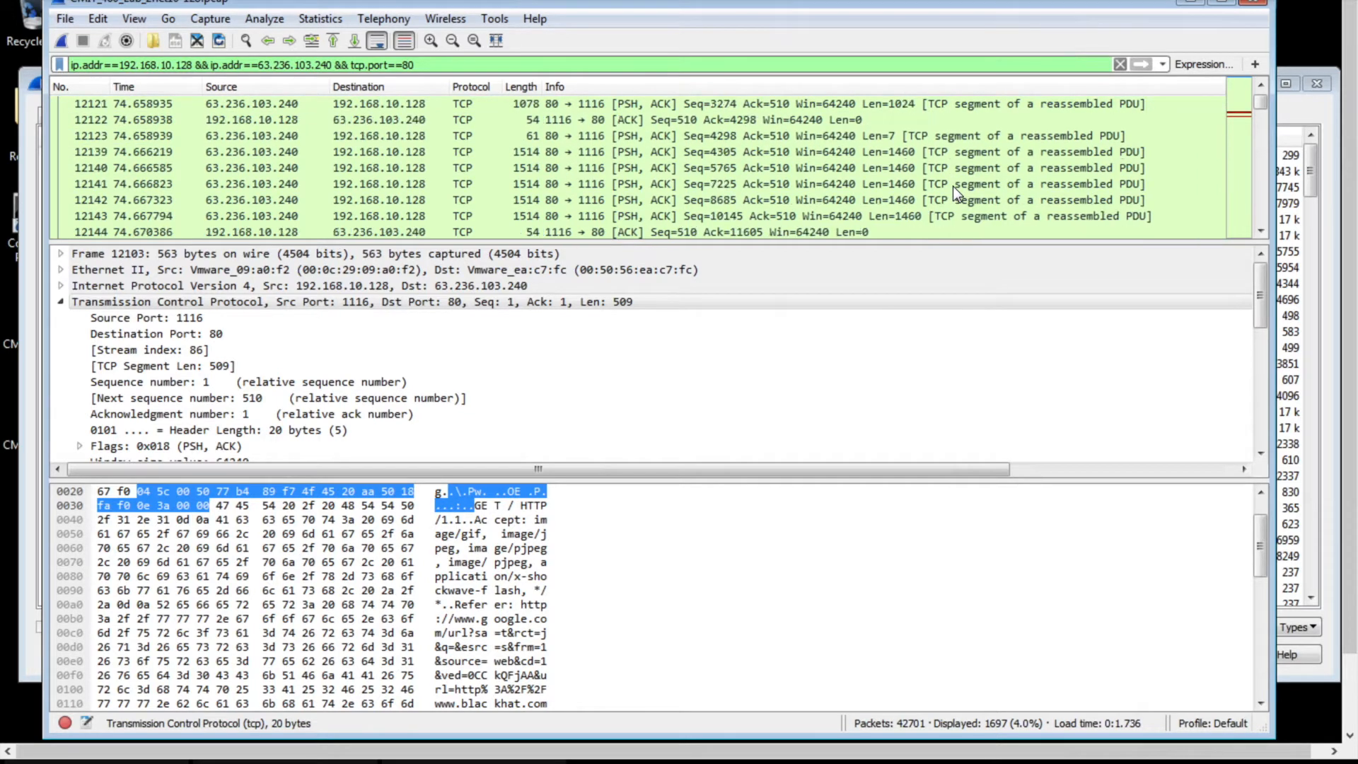
scroll(953, 185, "up", 5)
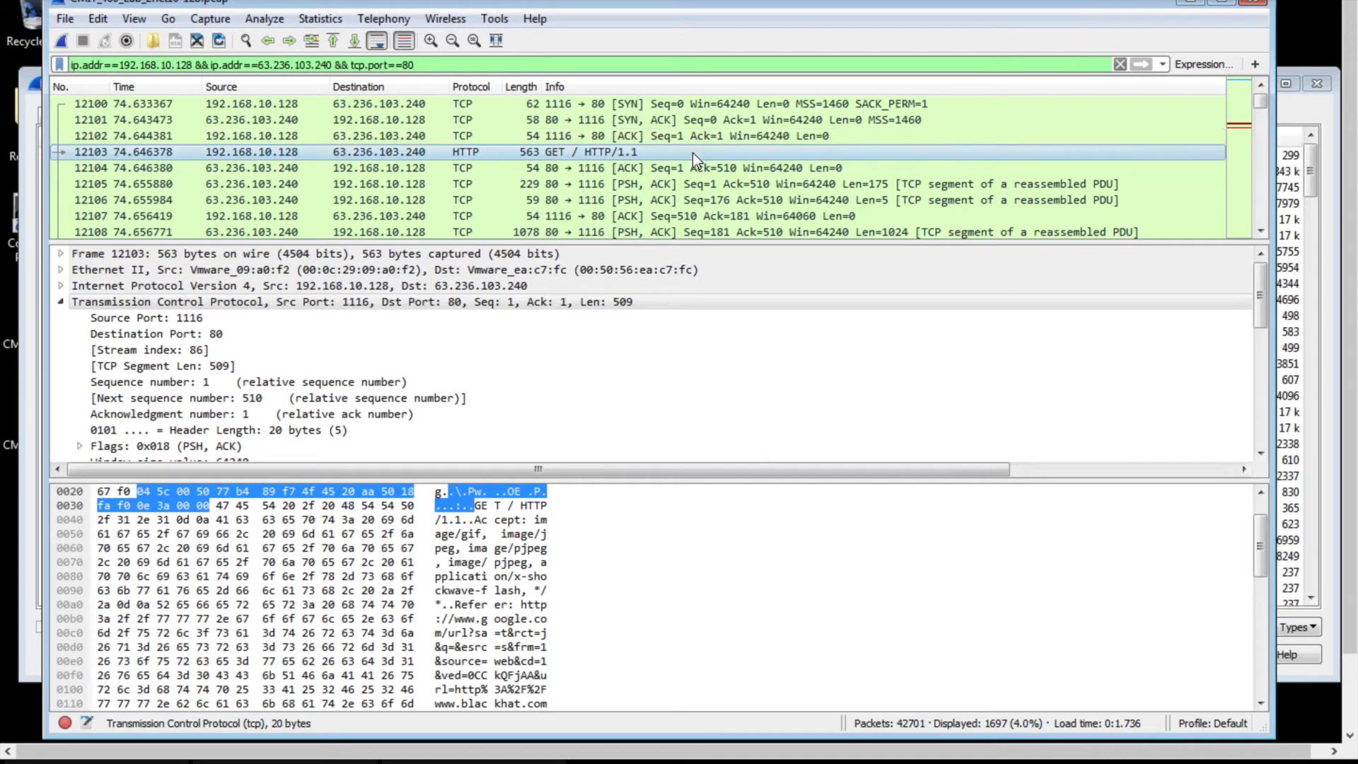
Compare the GET / HTTP/1.1 request with the server's ACK, and inspect the bytes of the first response segment, packet 12105
left_click(653, 170)
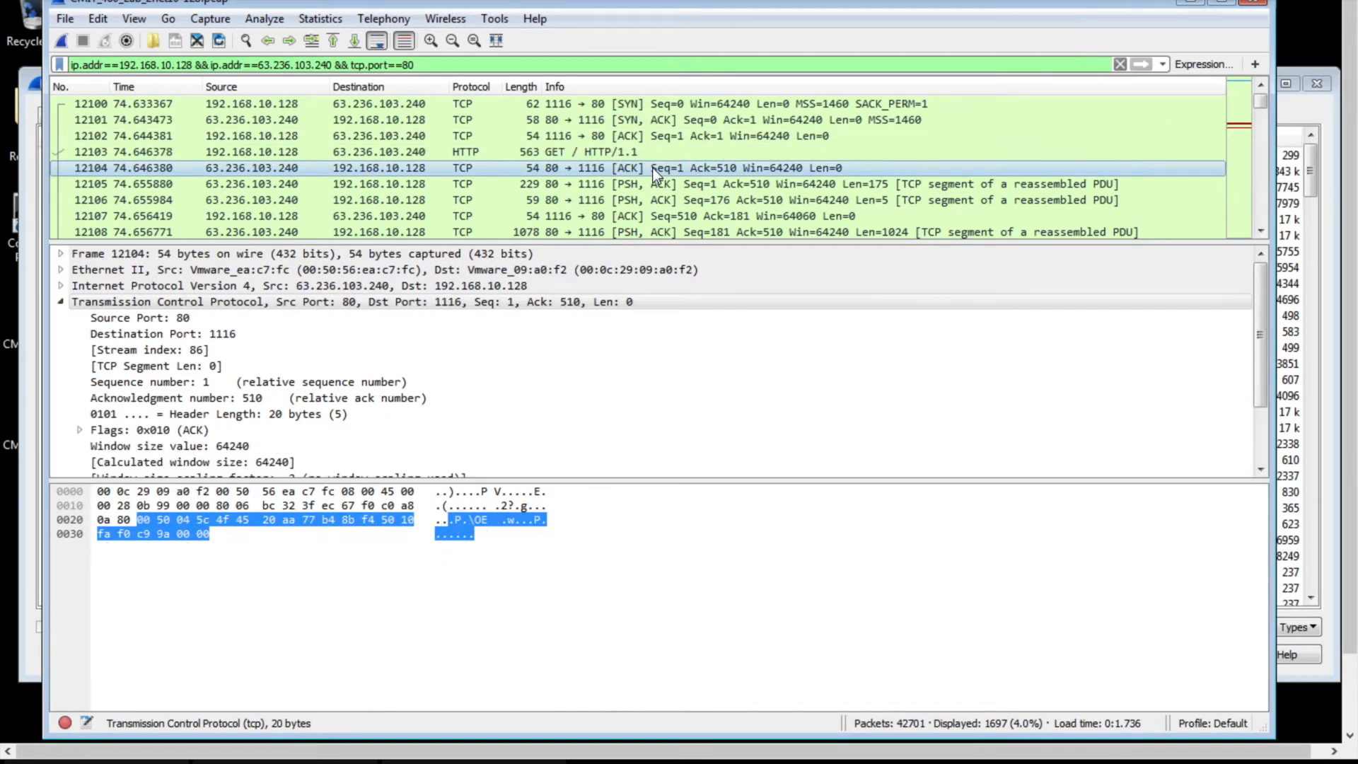
left_click(651, 153)
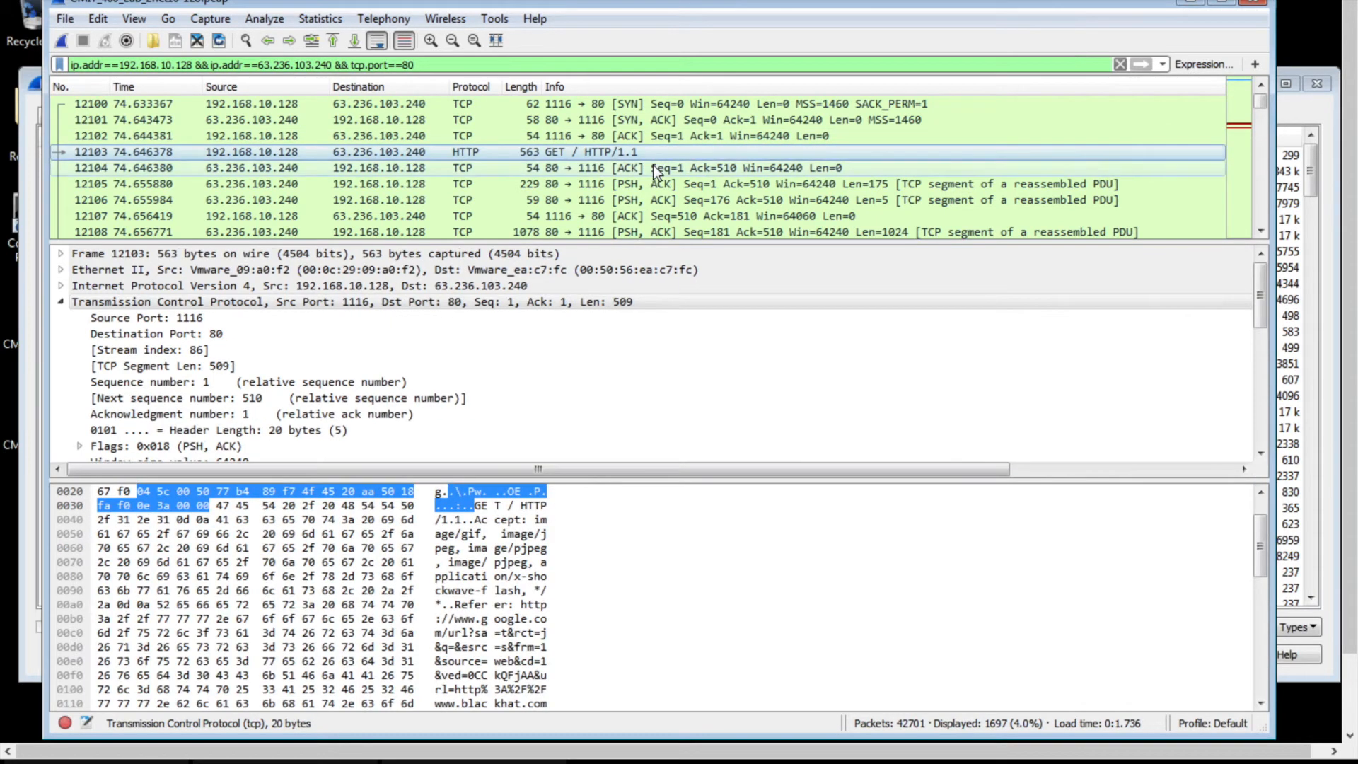
left_click(654, 167)
key("Down")
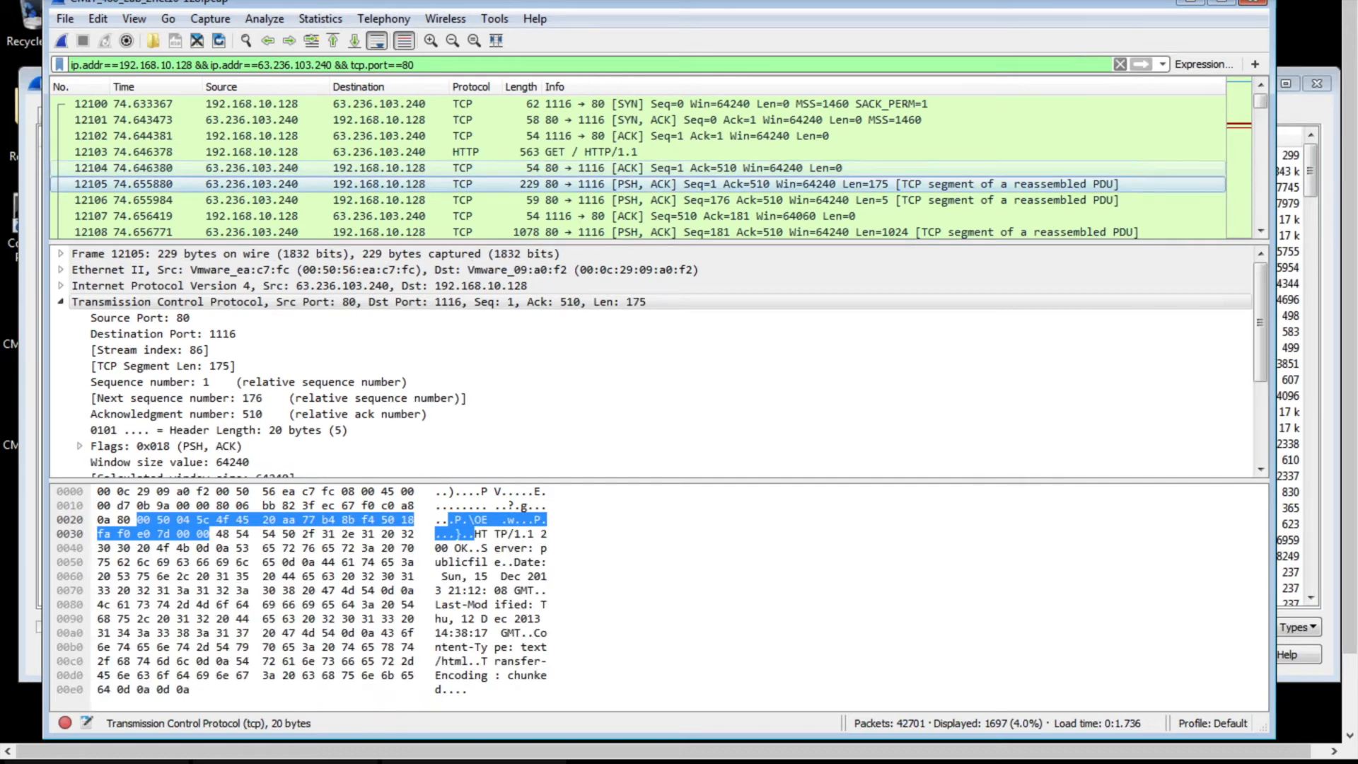
left_click(535, 646)
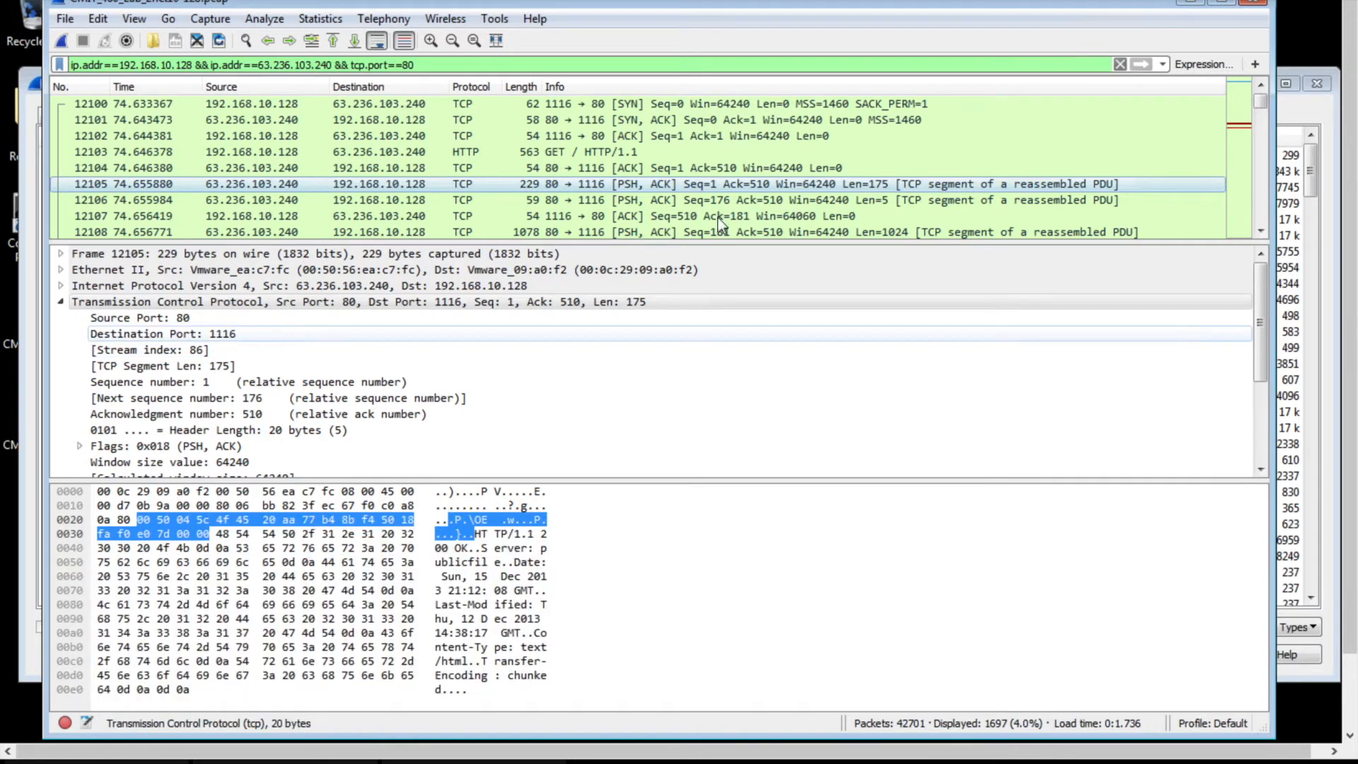
Browse onward through the page's HTTP traffic and select the GET request for /images/page-graphics/social-fk-over.png
scroll(720, 202, "down", 8)
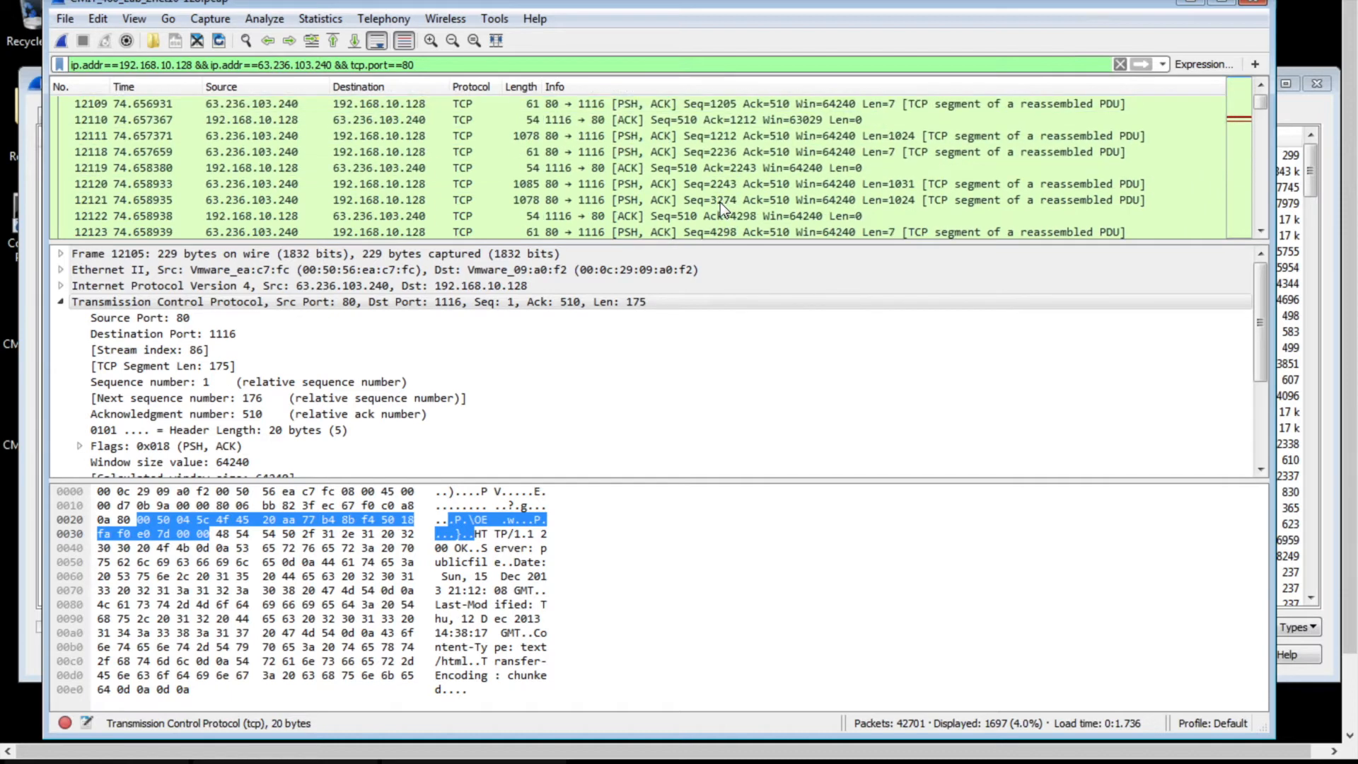
scroll(720, 202, "down", 8)
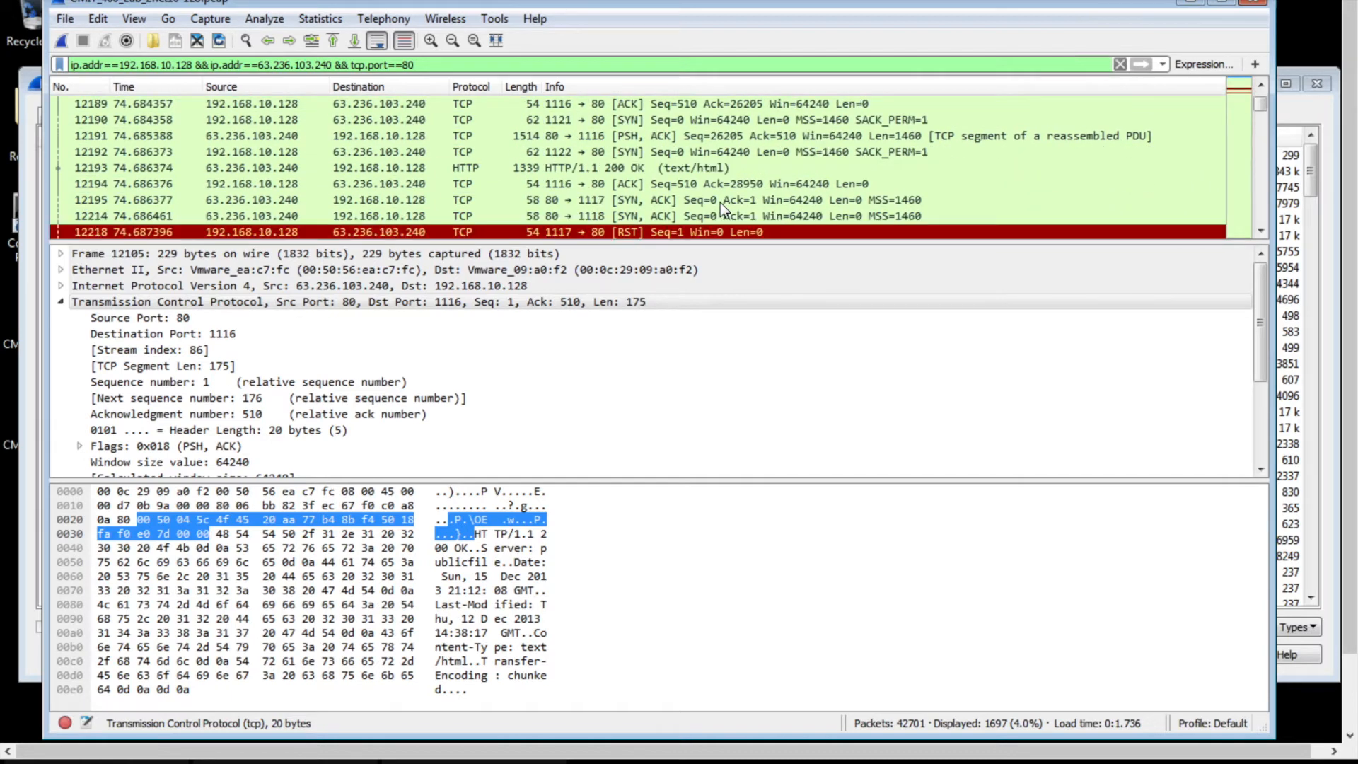
scroll(719, 203, "down", 8)
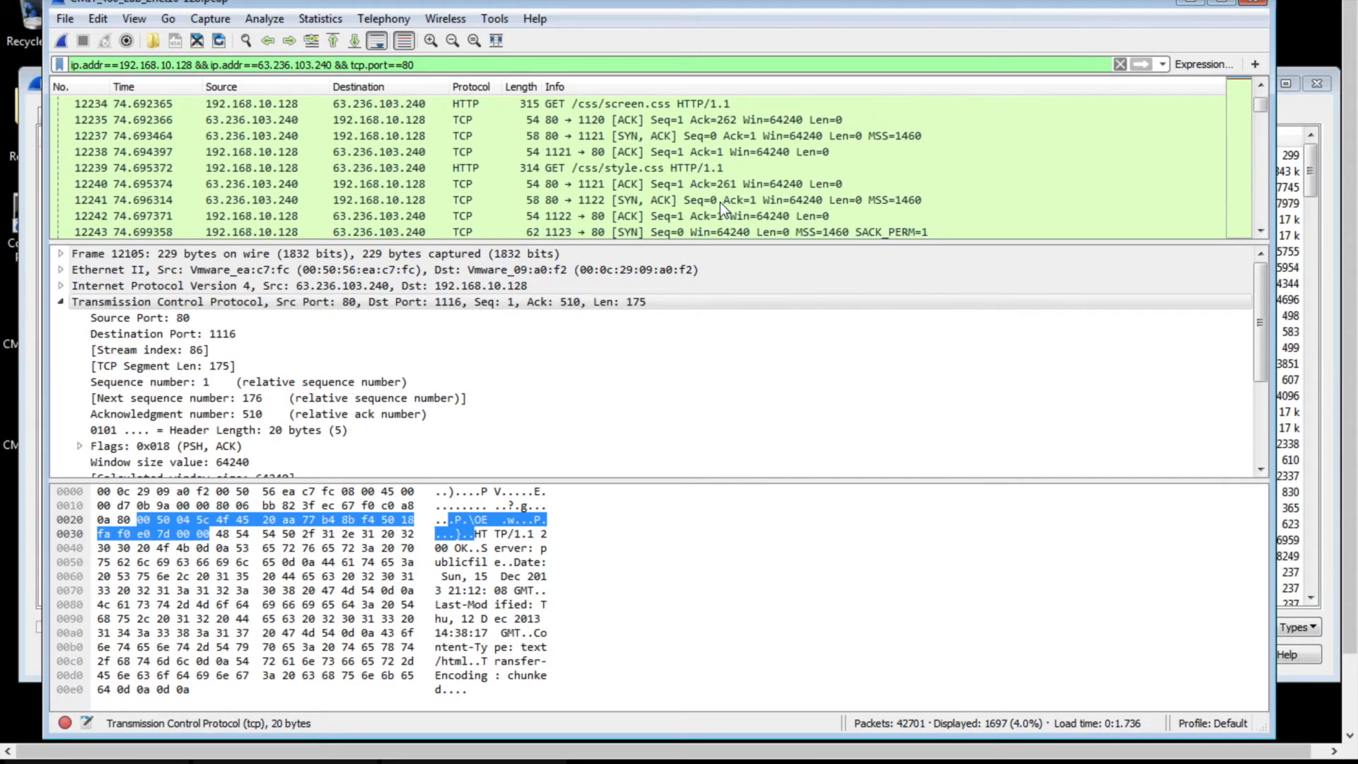
scroll(720, 202, "down", 8)
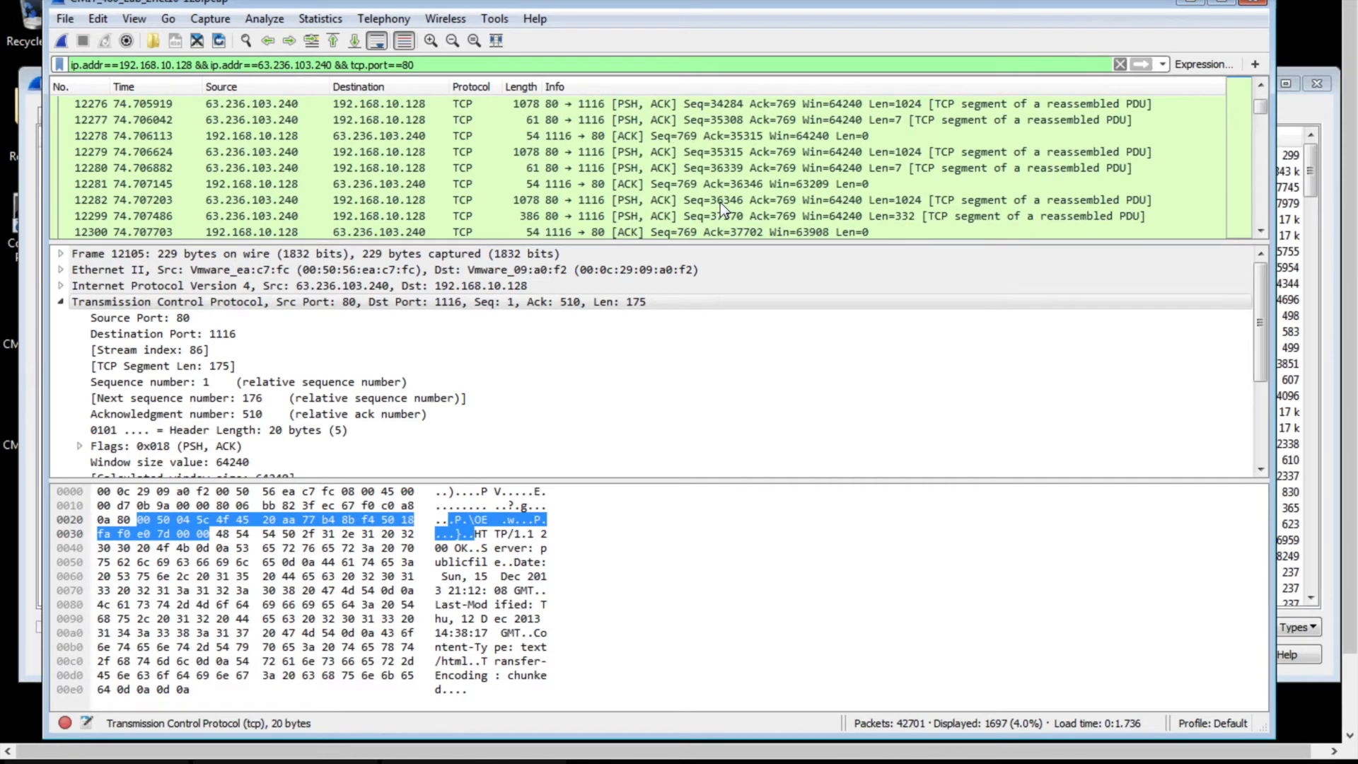
scroll(720, 202, "down", 8)
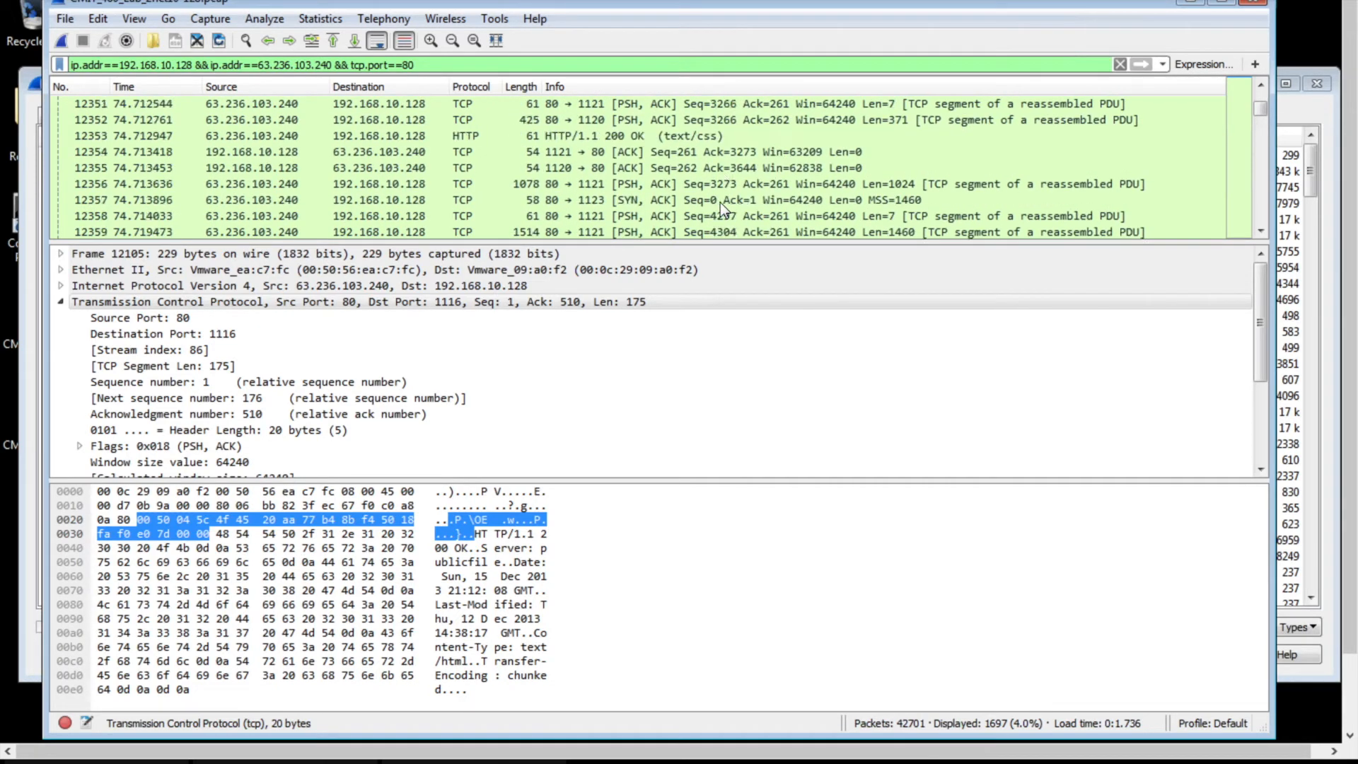
scroll(719, 202, "down", 8)
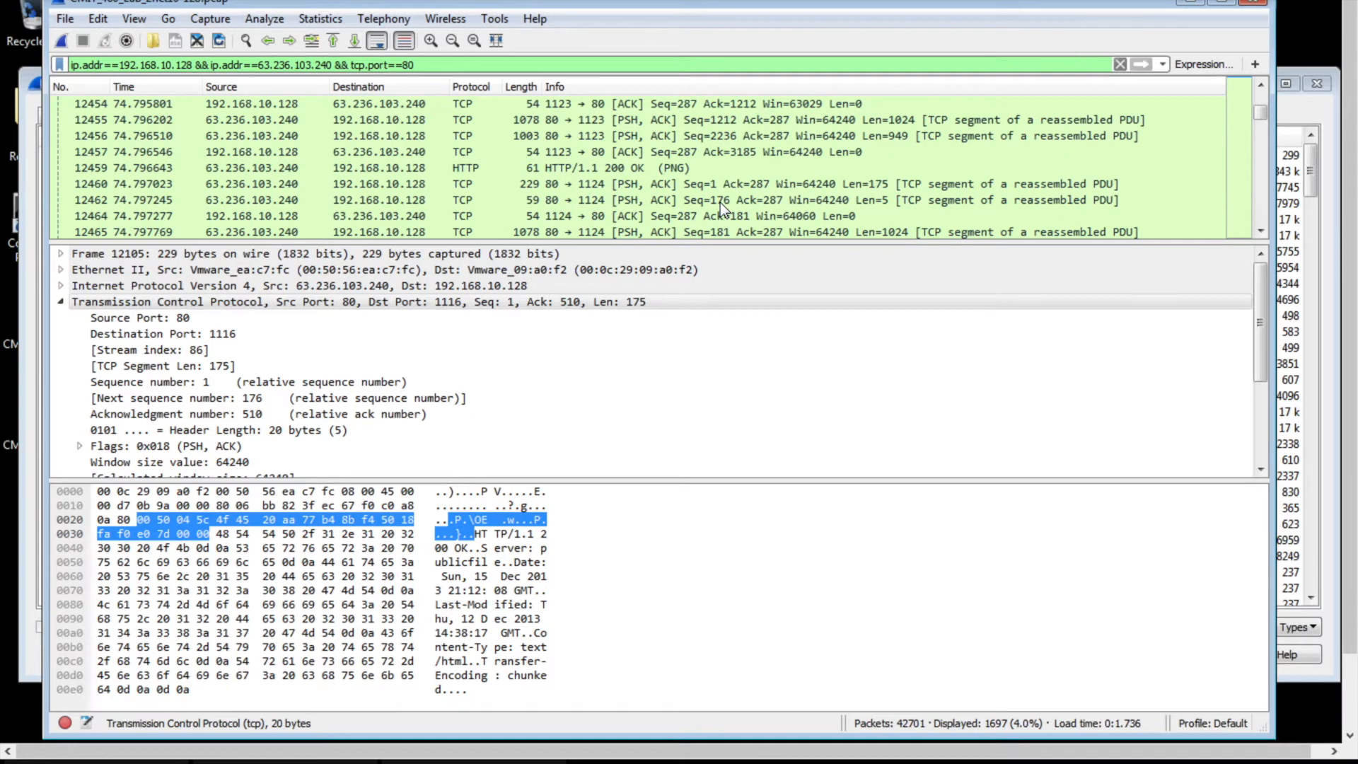
scroll(720, 203, "down", 8)
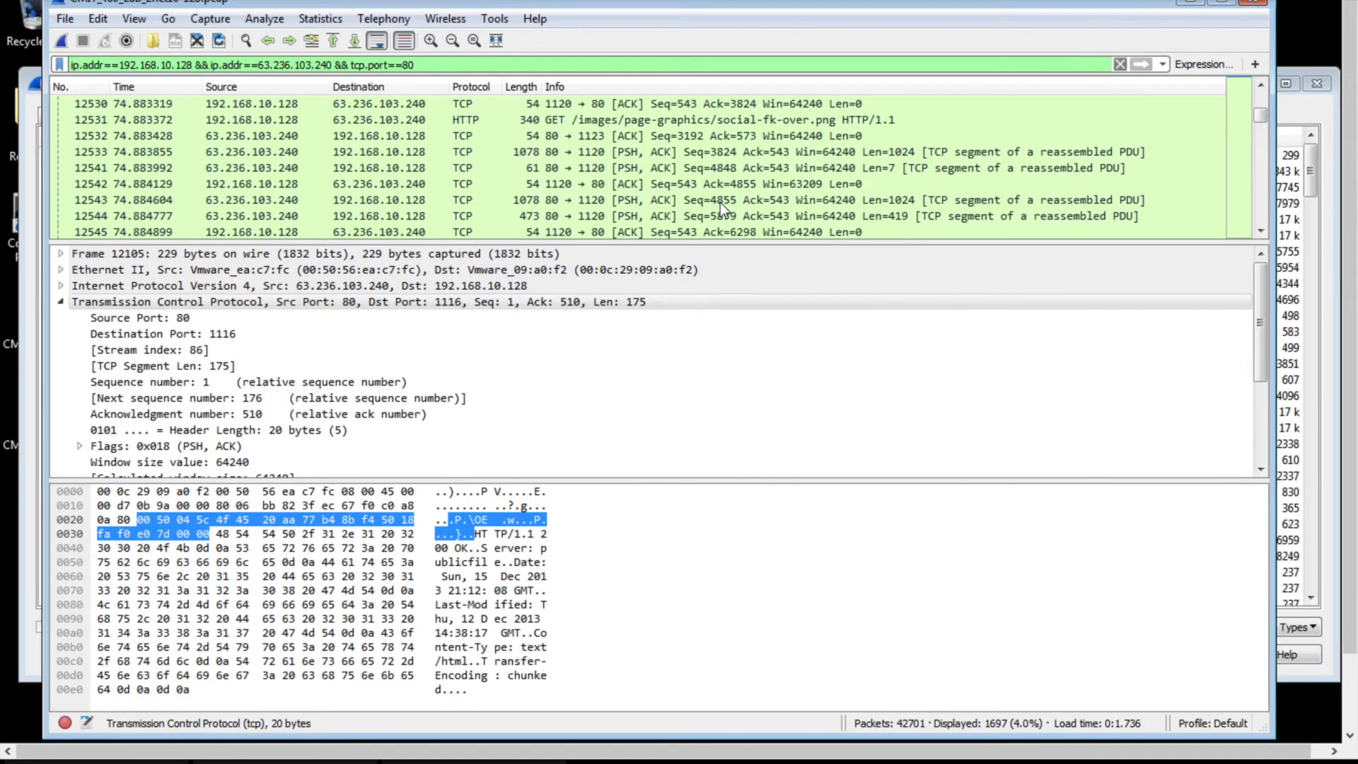
left_click(584, 121)
Look back through the preceding image requests and inspect the GET request for /images/page-graphics/social-in.png
scroll(583, 122, "up", 3)
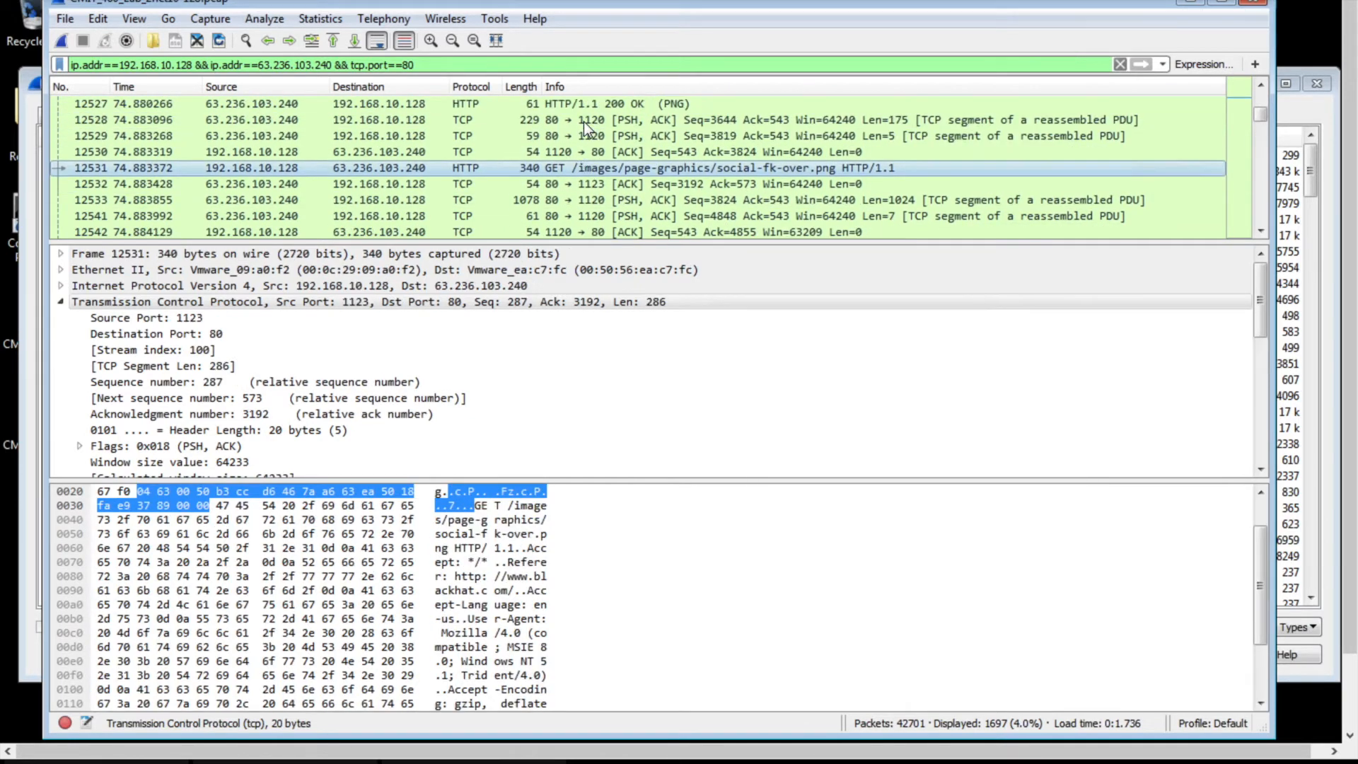
scroll(583, 122, "up", 1)
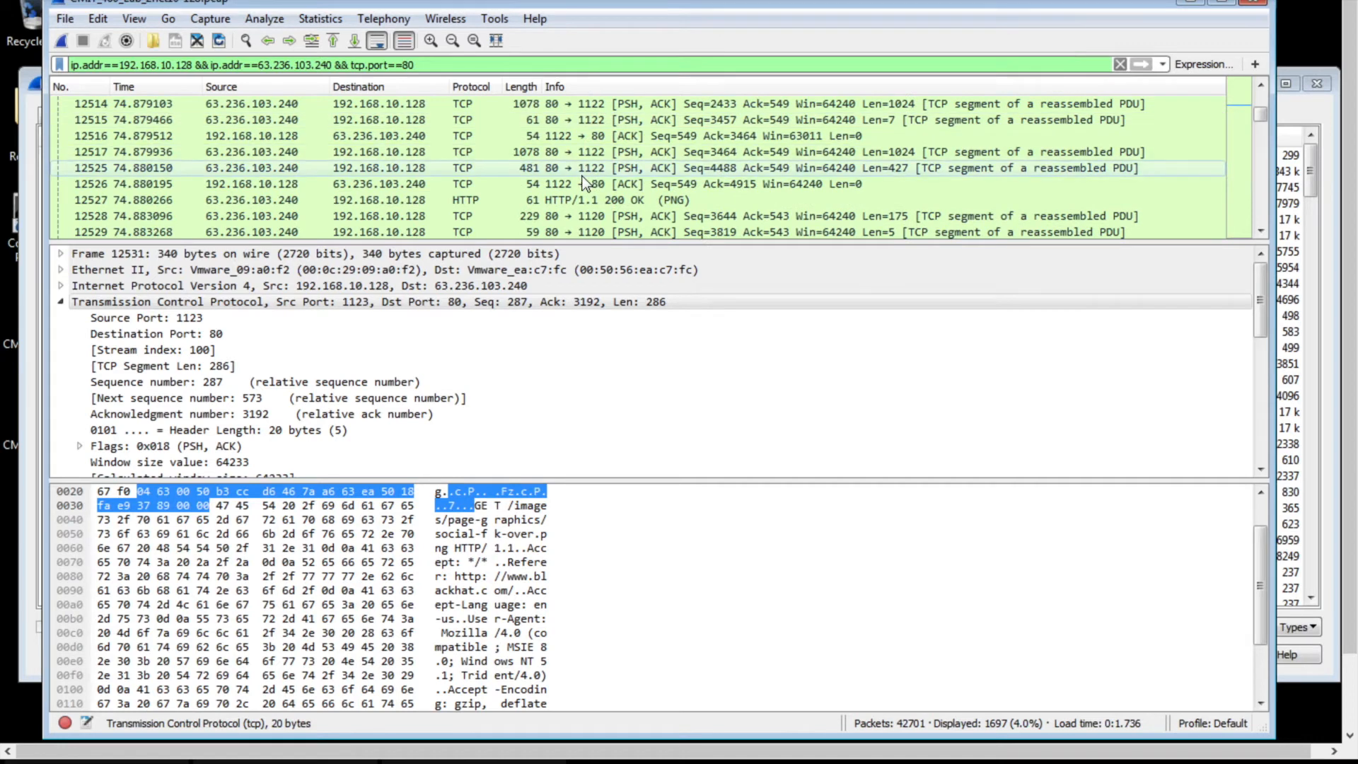
scroll(583, 177, "up", 7)
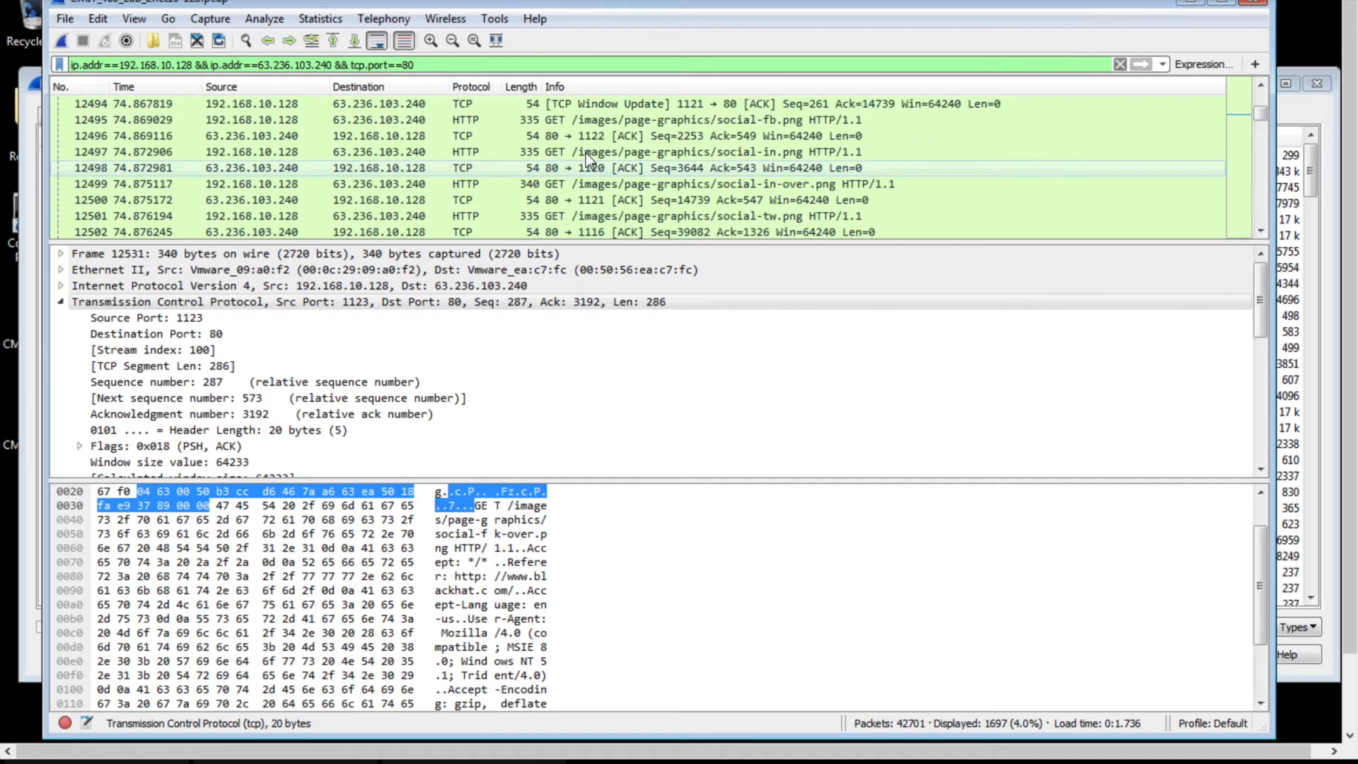
left_click(587, 152)
Select the GET request for /images/page-graphics/mission-statement.png near the end of the filtered traffic, and clear the display filter
scroll(587, 151, "down", 10)
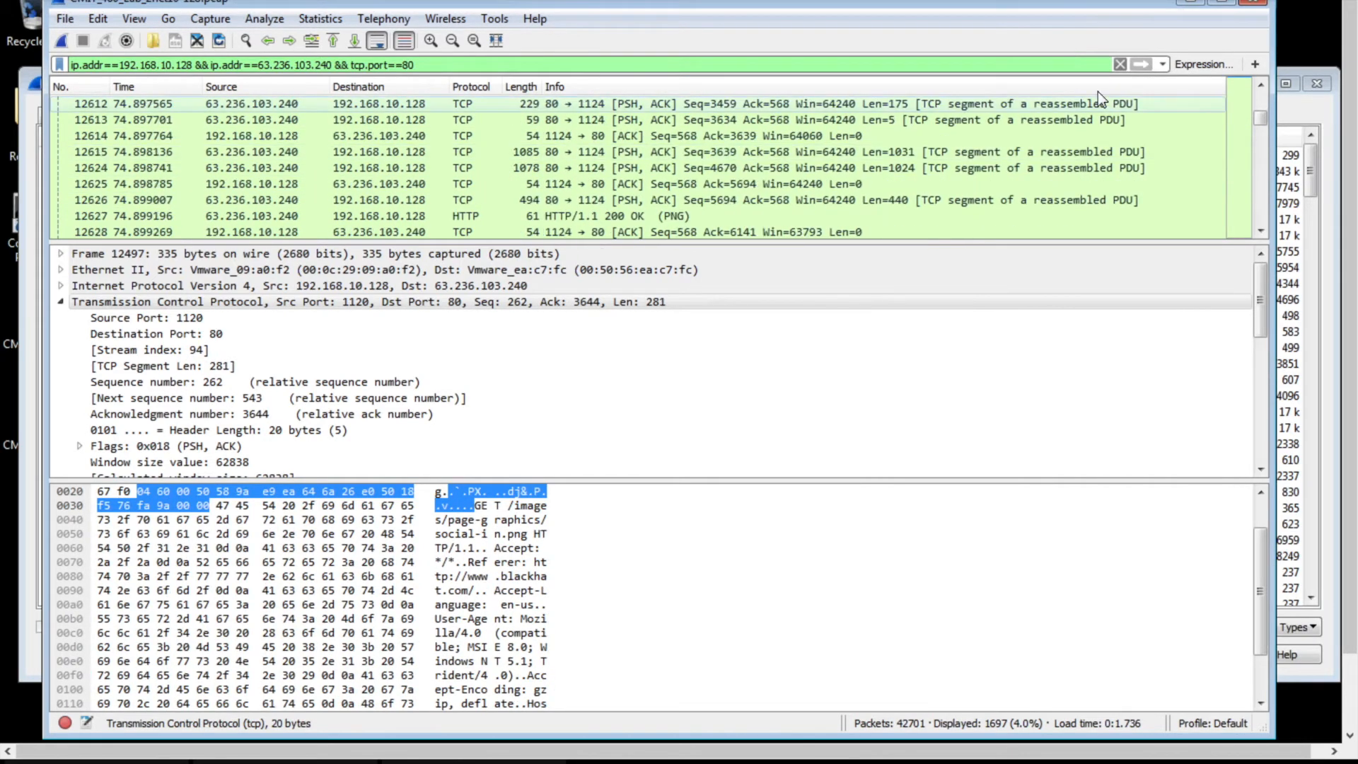
left_click_drag(1261, 118, 1270, 239)
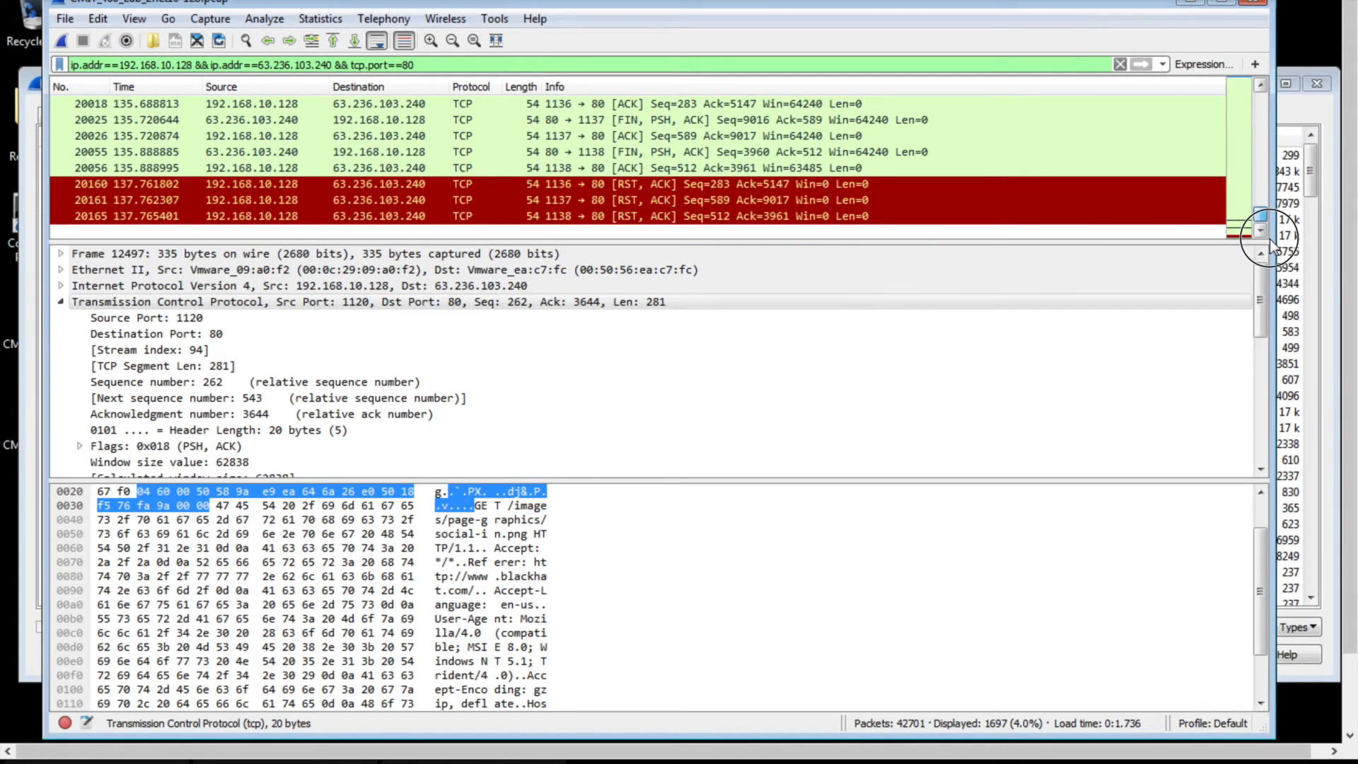
scroll(1123, 205, "up", 3)
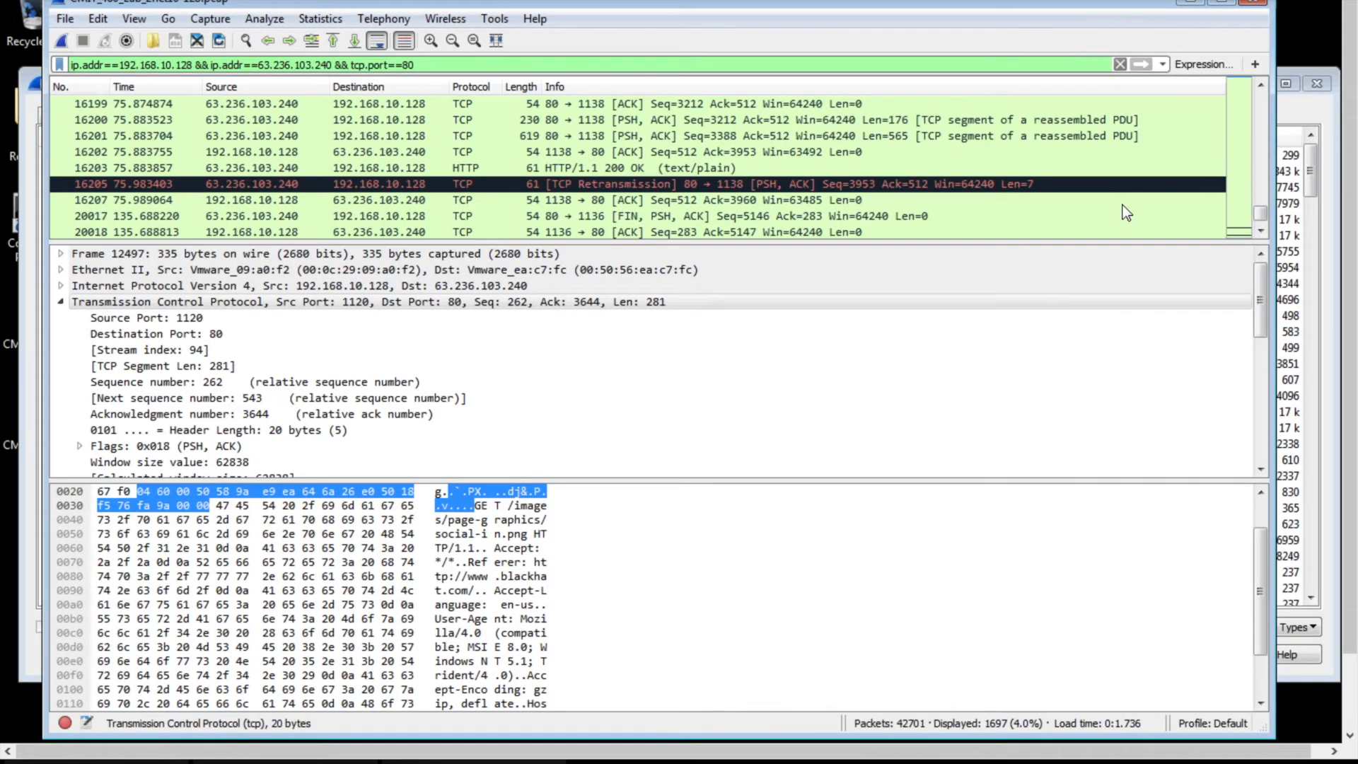
scroll(1126, 212, "up", 6)
scroll(1125, 212, "up", 4)
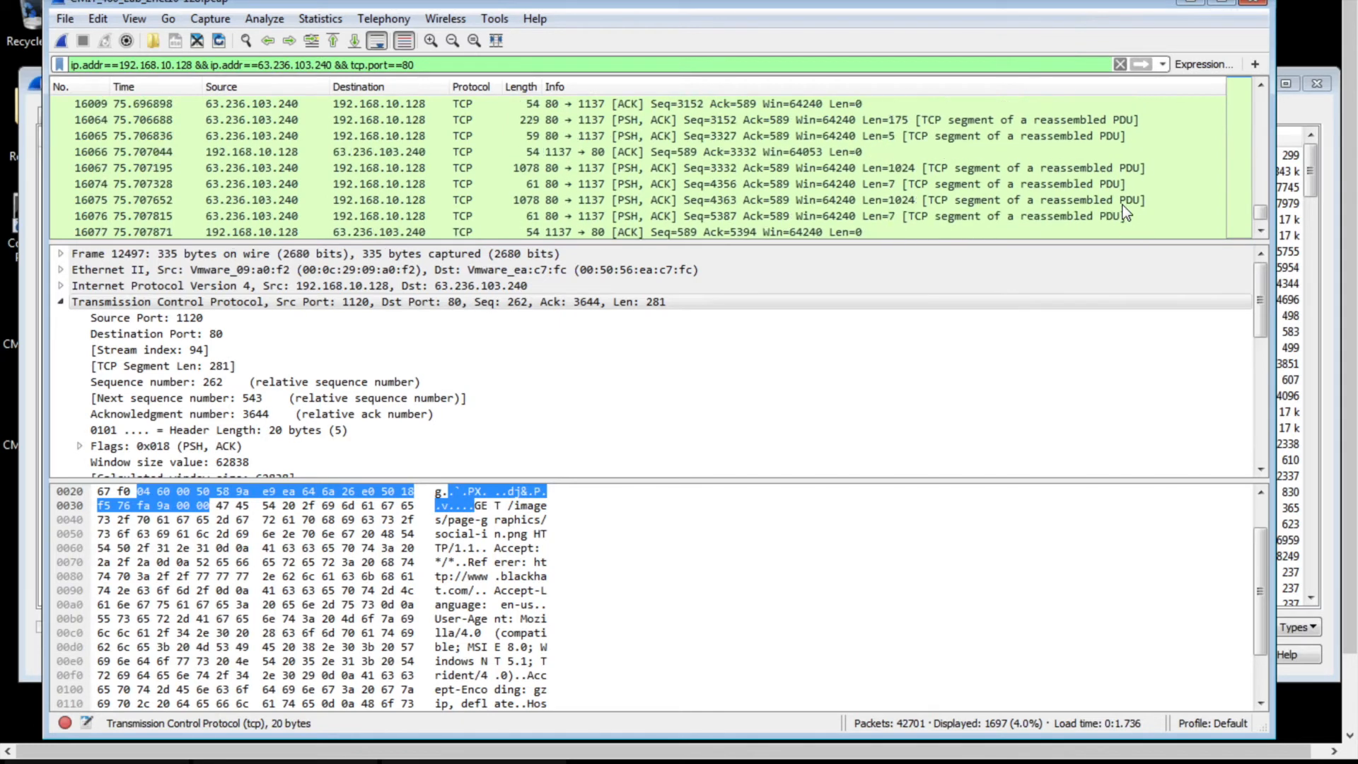
scroll(1126, 213, "up", 2)
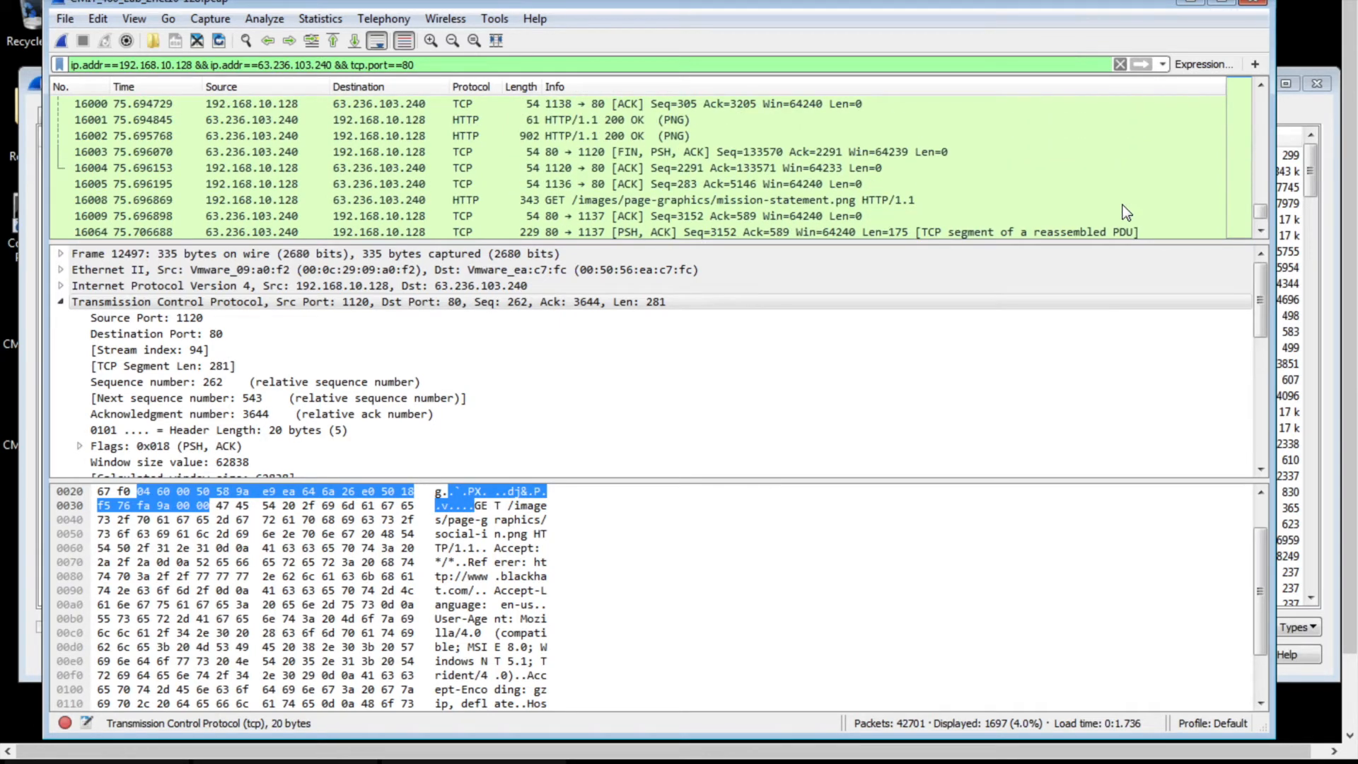
left_click(929, 204)
scroll(929, 205, "up", 3)
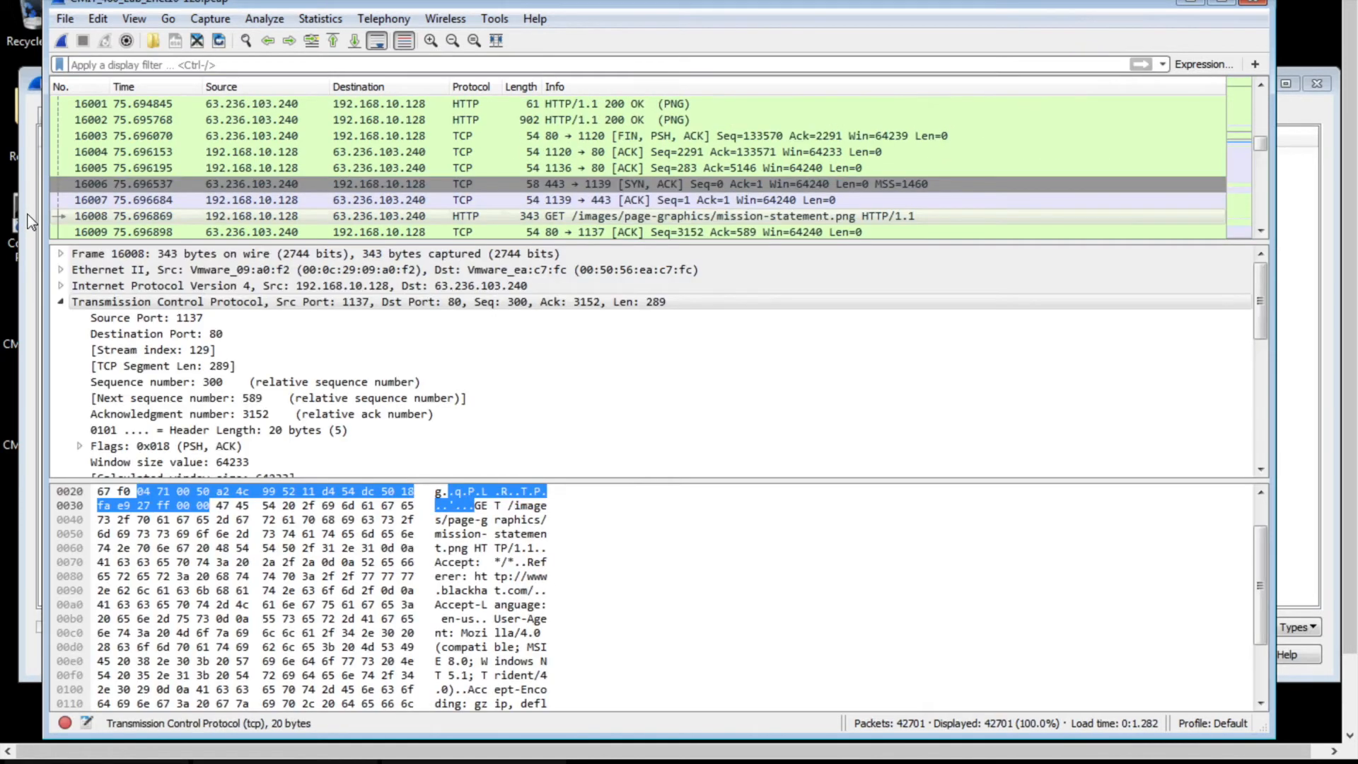
Return to the Conversations window, select the TCP conversation with the longest duration, and review the list down to the port 3133 and 1000 entries
left_click(29, 222)
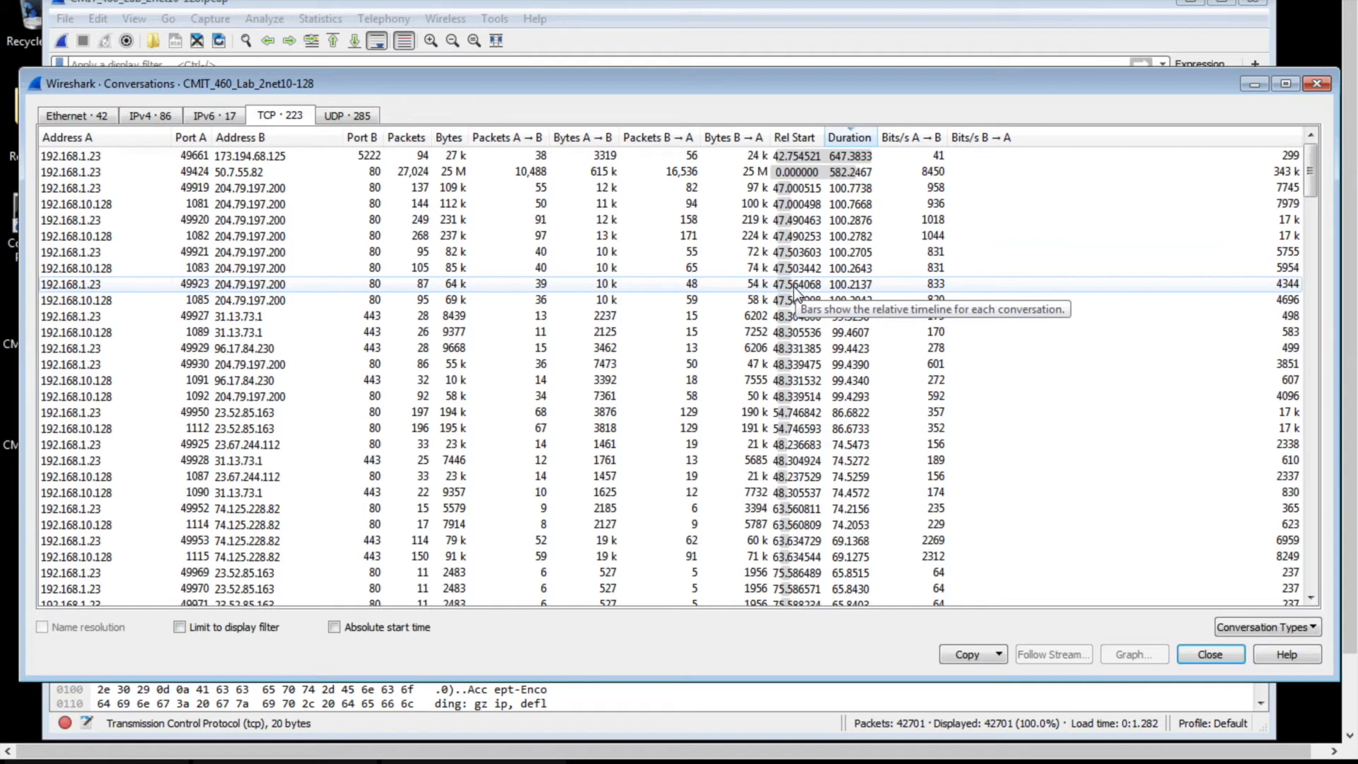
left_click(857, 157)
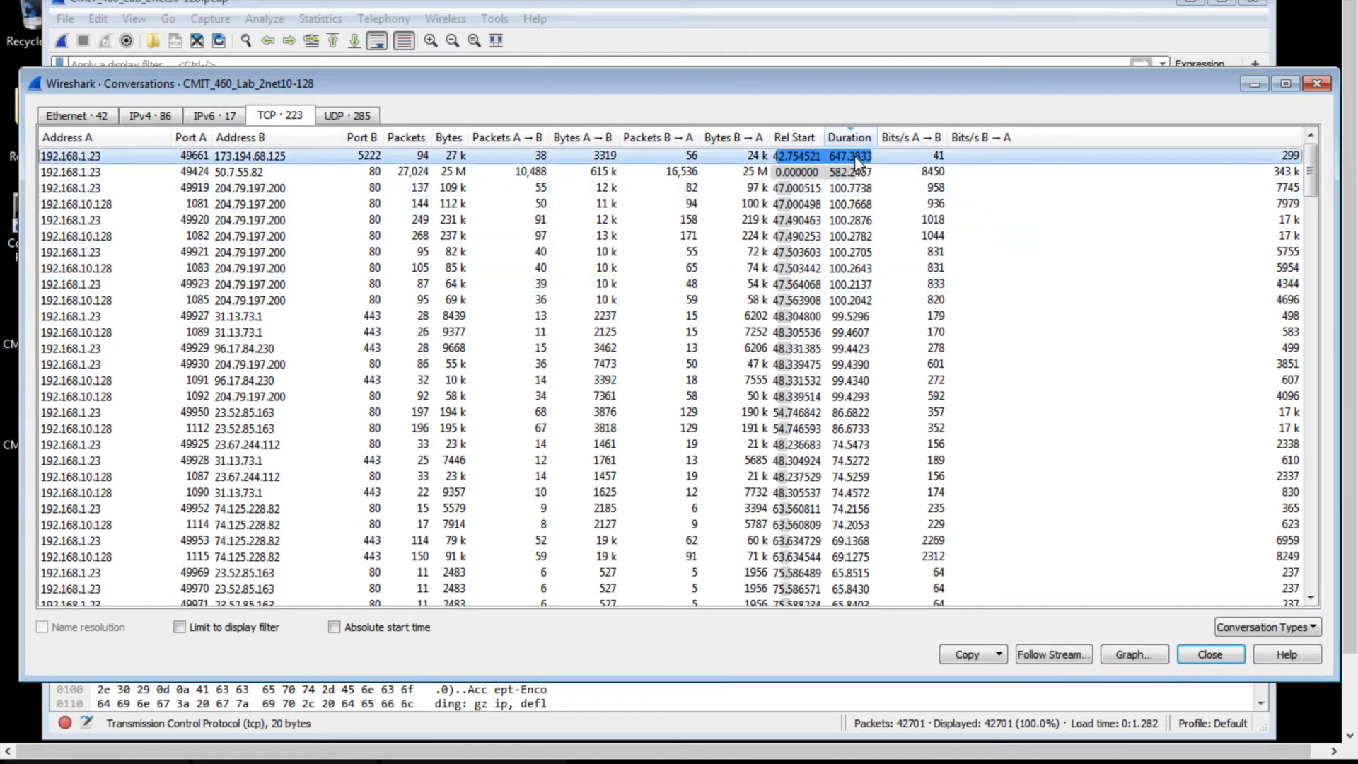
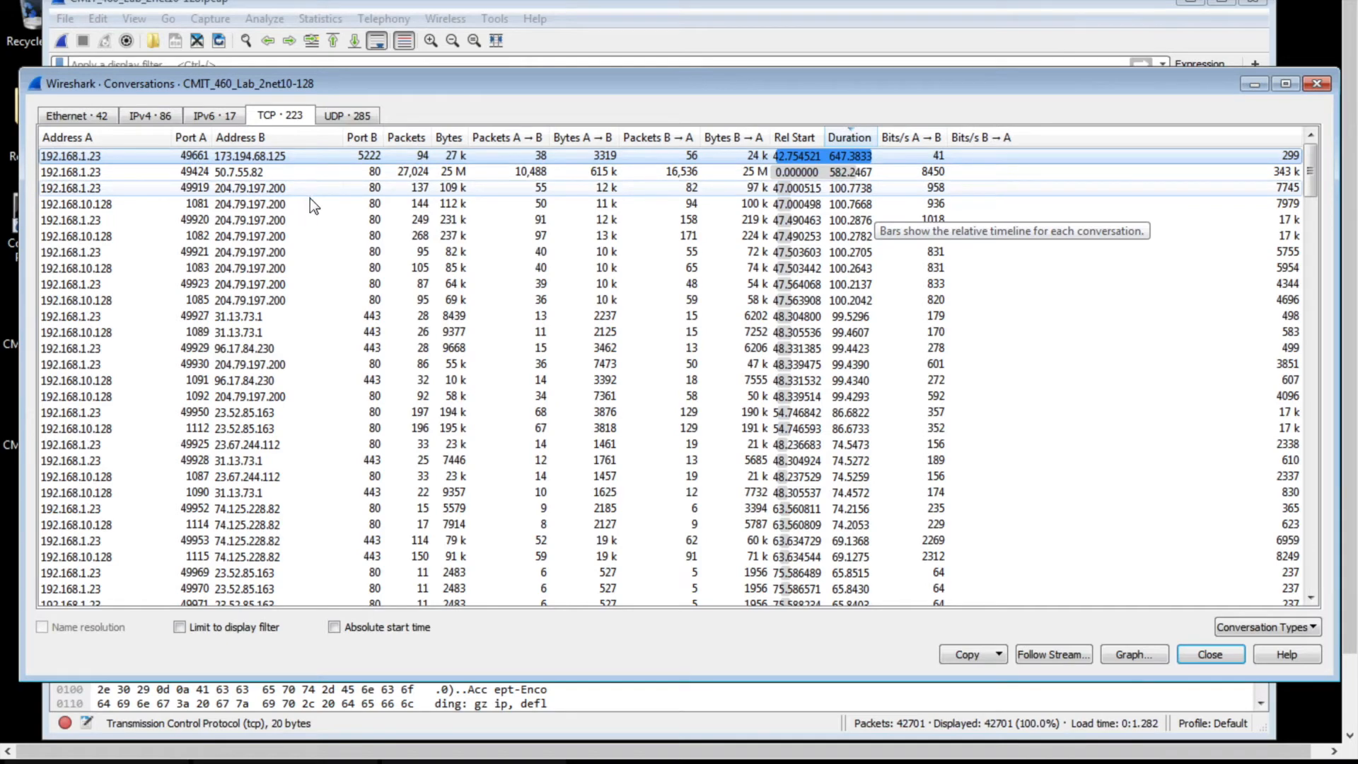
scroll(386, 396, "down", 20)
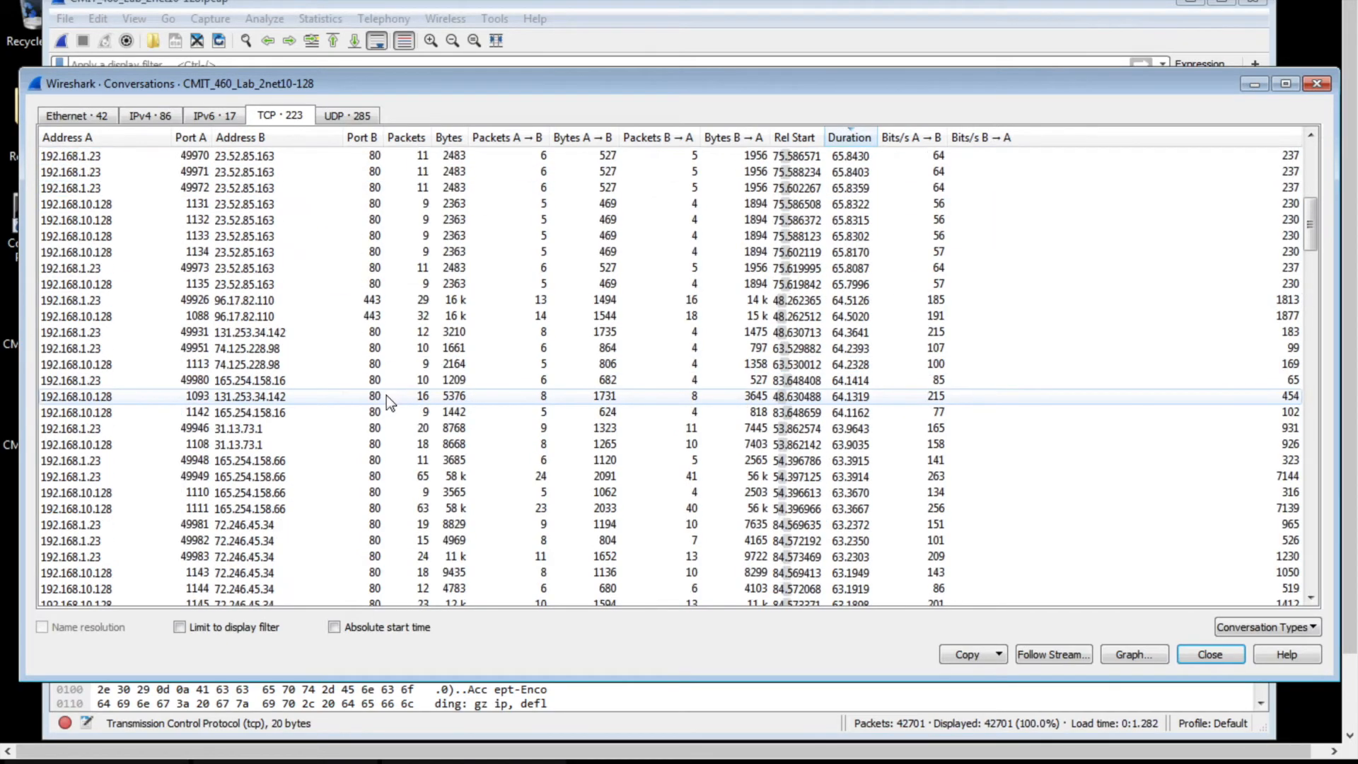
scroll(386, 396, "down", 4)
scroll(386, 396, "up", 4)
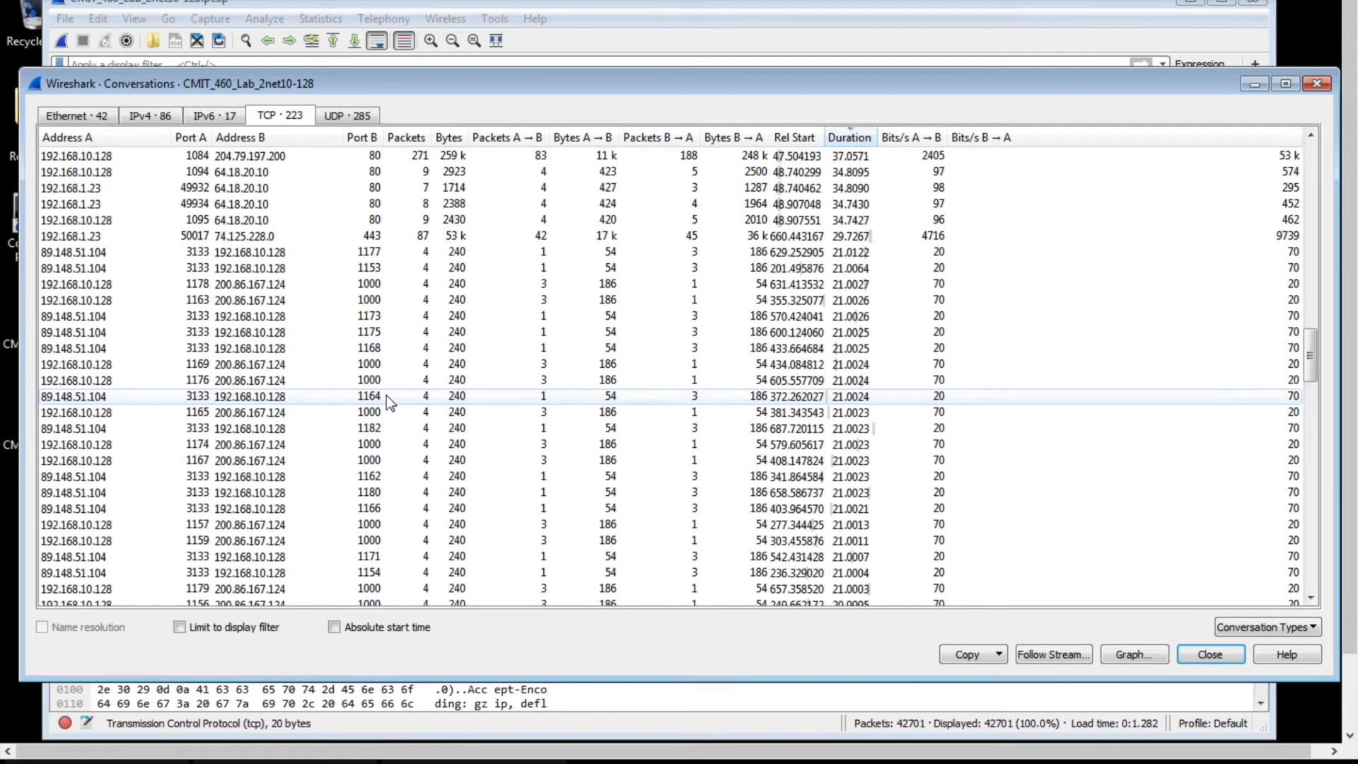
scroll(386, 396, "down", 1)
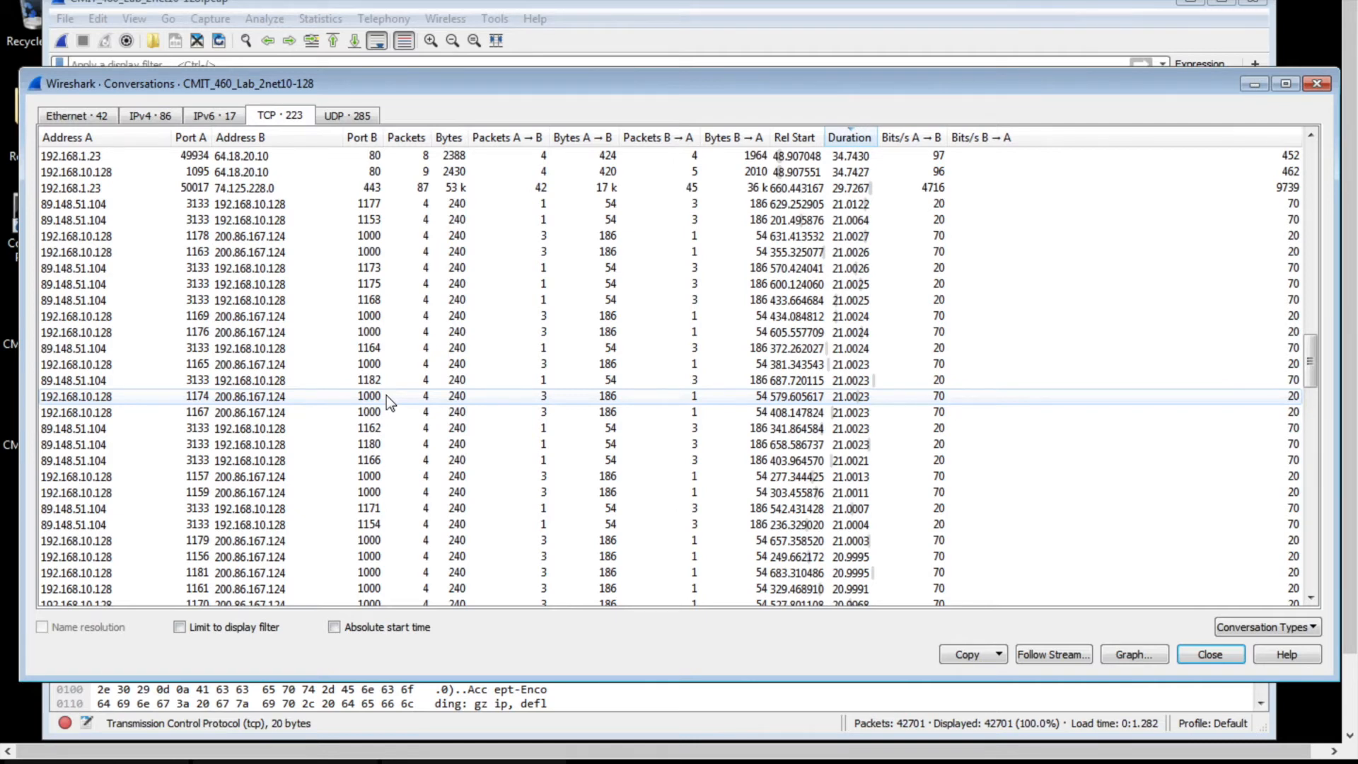
scroll(386, 396, "up", 20)
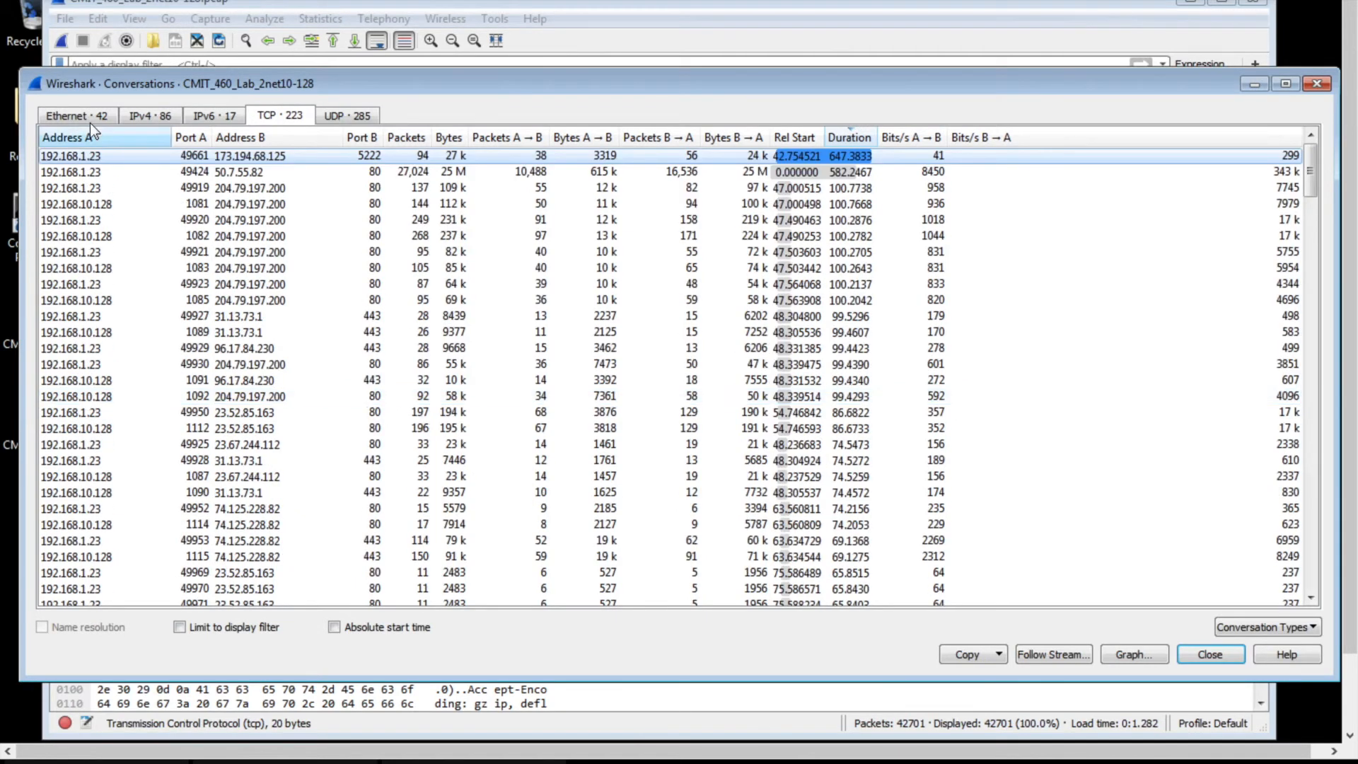
Sort the TCP conversations by Address A and browse to the 192.168.10.128 entries
left_click(85, 137)
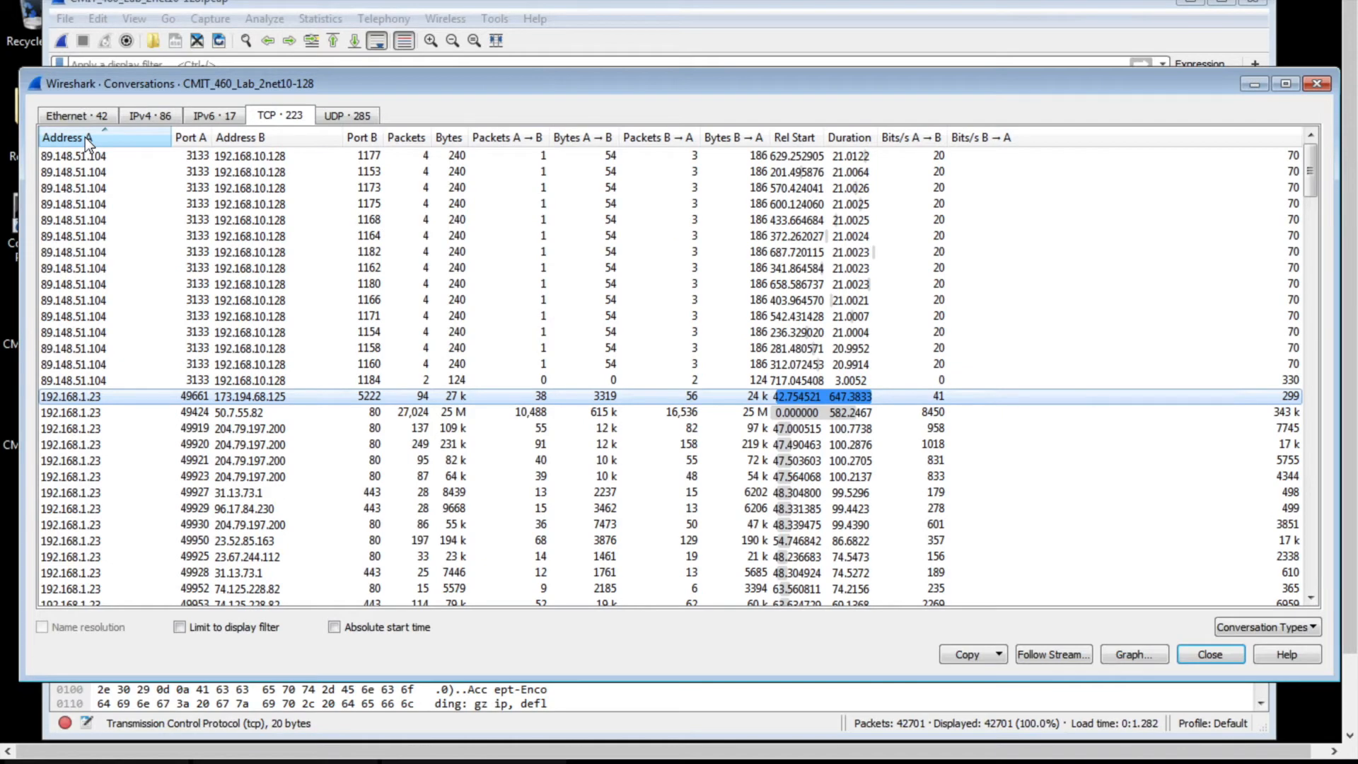
scroll(57, 393, "down", 20)
scroll(56, 393, "down", 20)
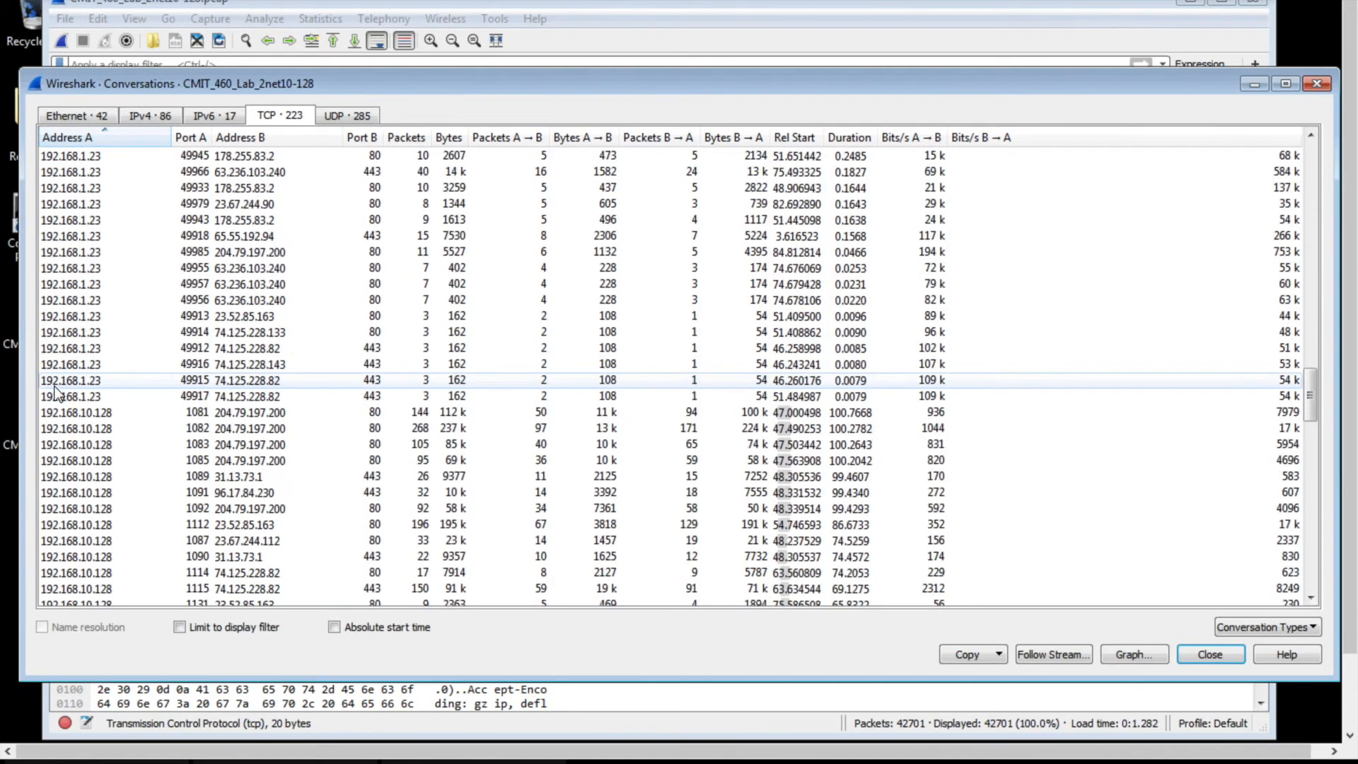
Browse the TCP conversations of 192.168.10.128 and select its first one, from port 1081 to 204.79.197.200 port 80
scroll(56, 394, "up", 10)
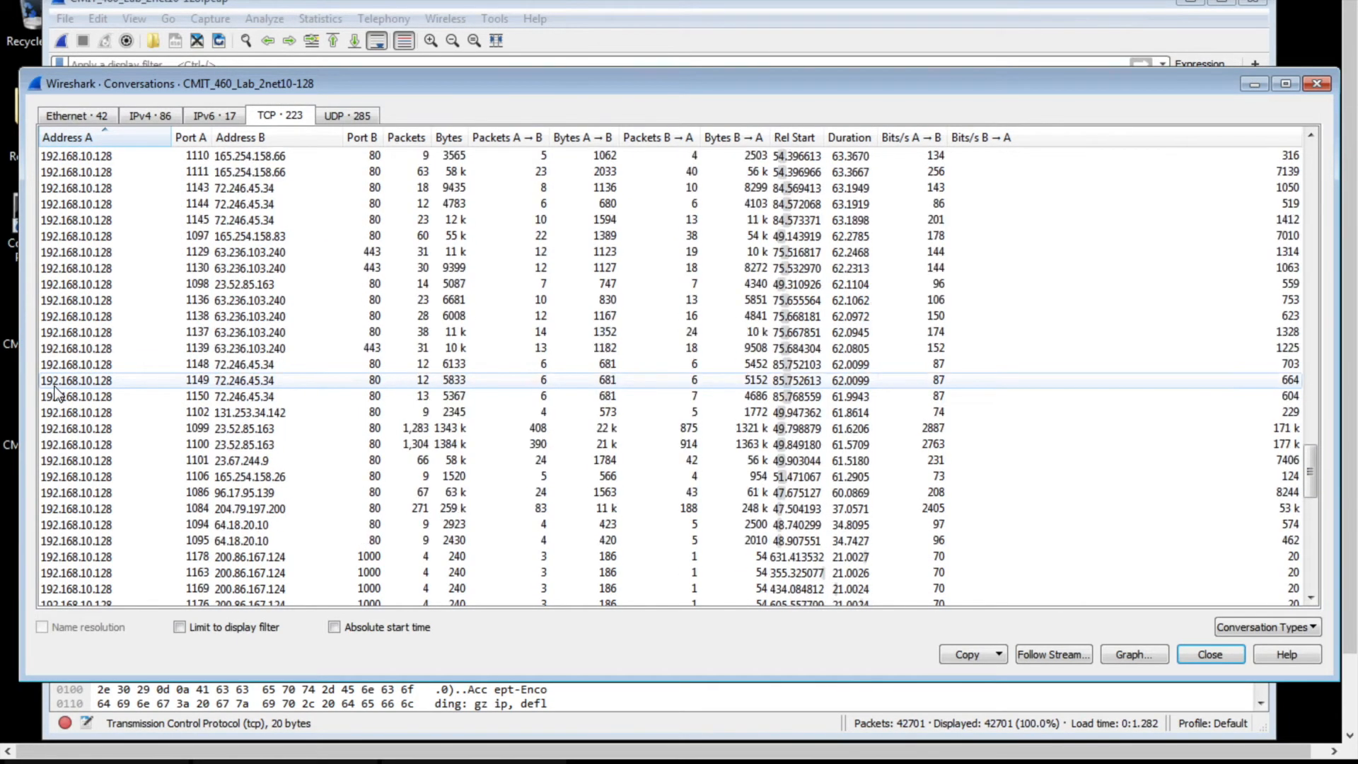
scroll(102, 220, "up", 15)
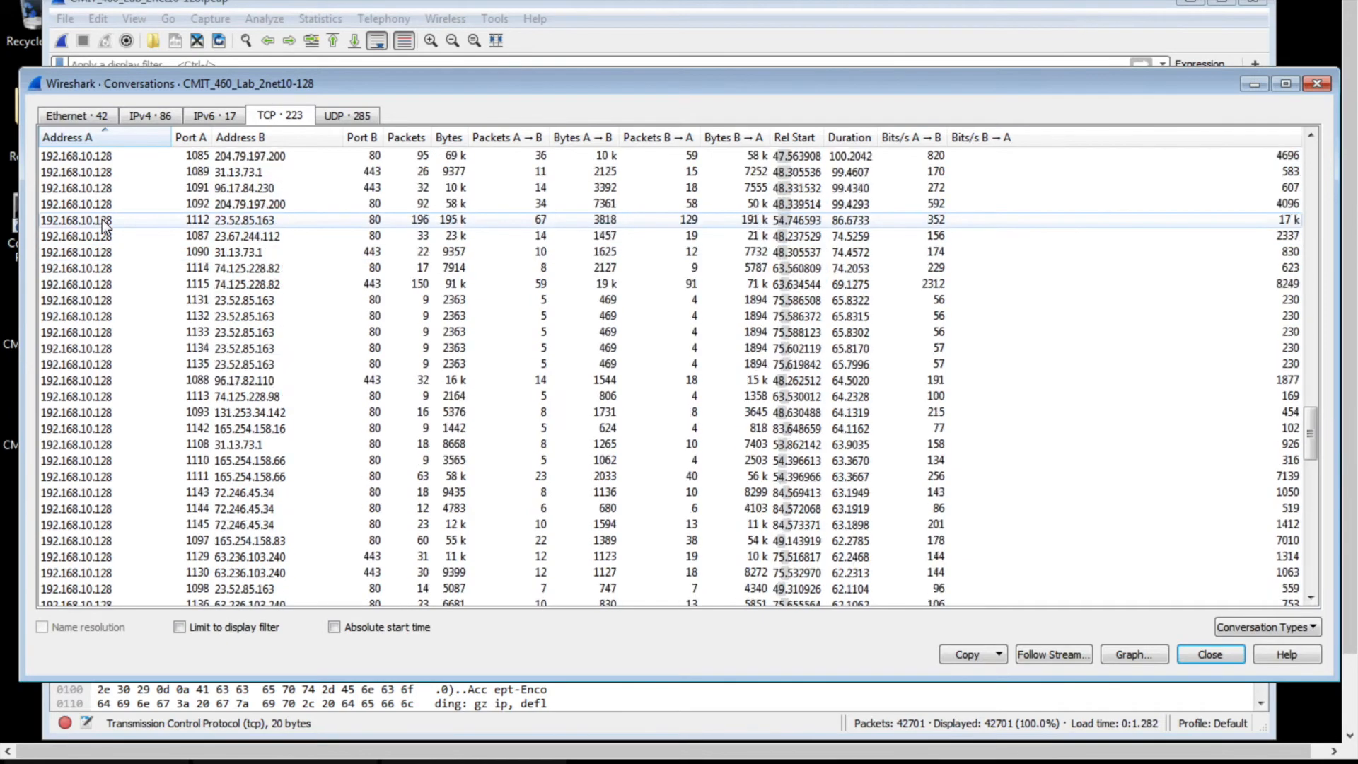
scroll(102, 219, "down", 3)
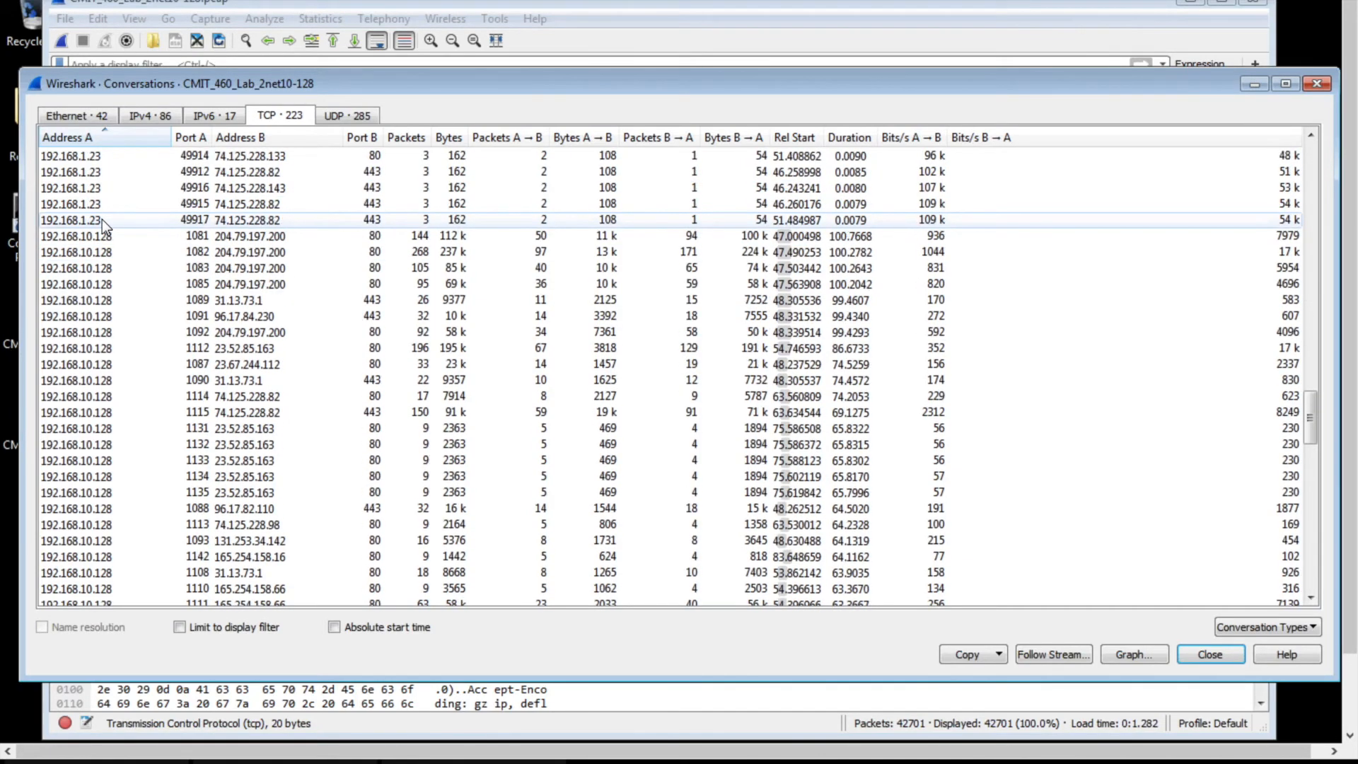
left_click(265, 235)
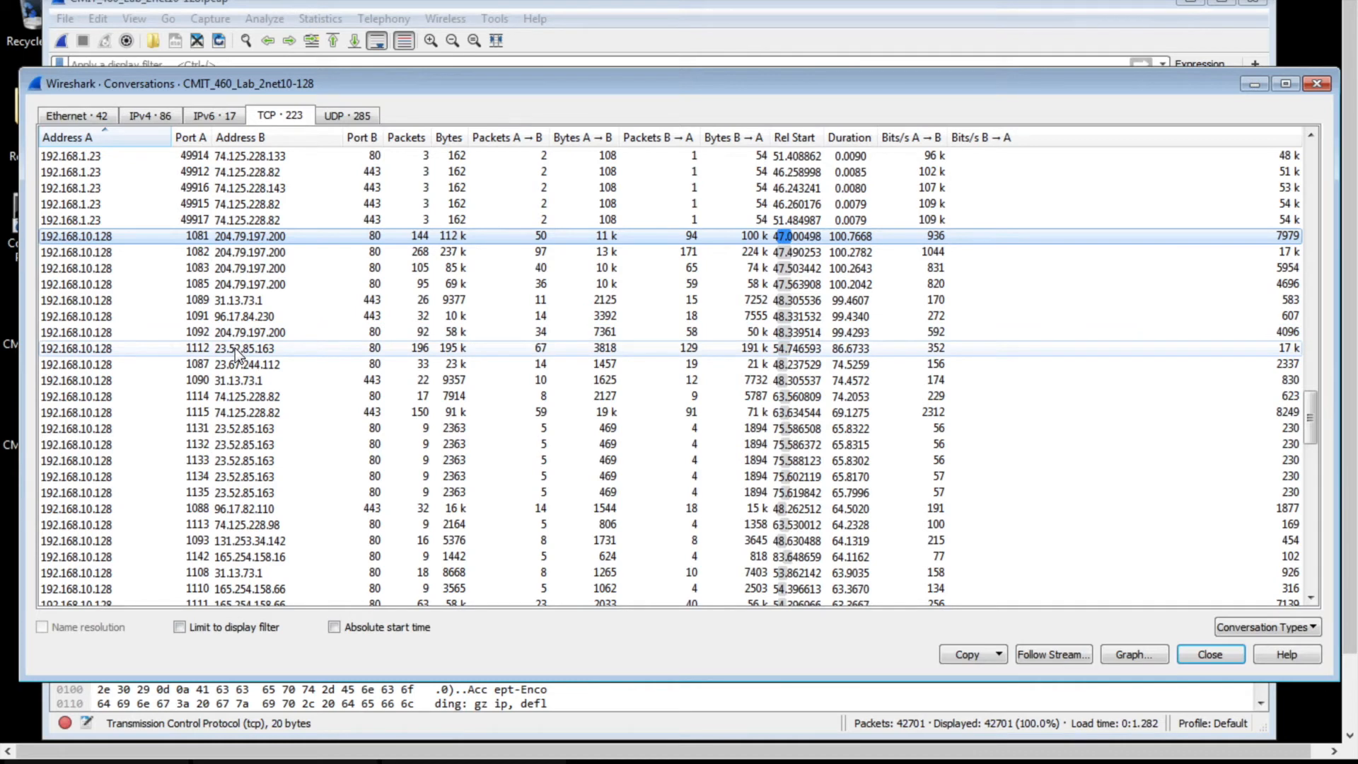
Select the first 192.168.10.128 conversation with 200.86.167.124 on port 1000 and review the remaining entries to the list's end
scroll(234, 348, "down", 4)
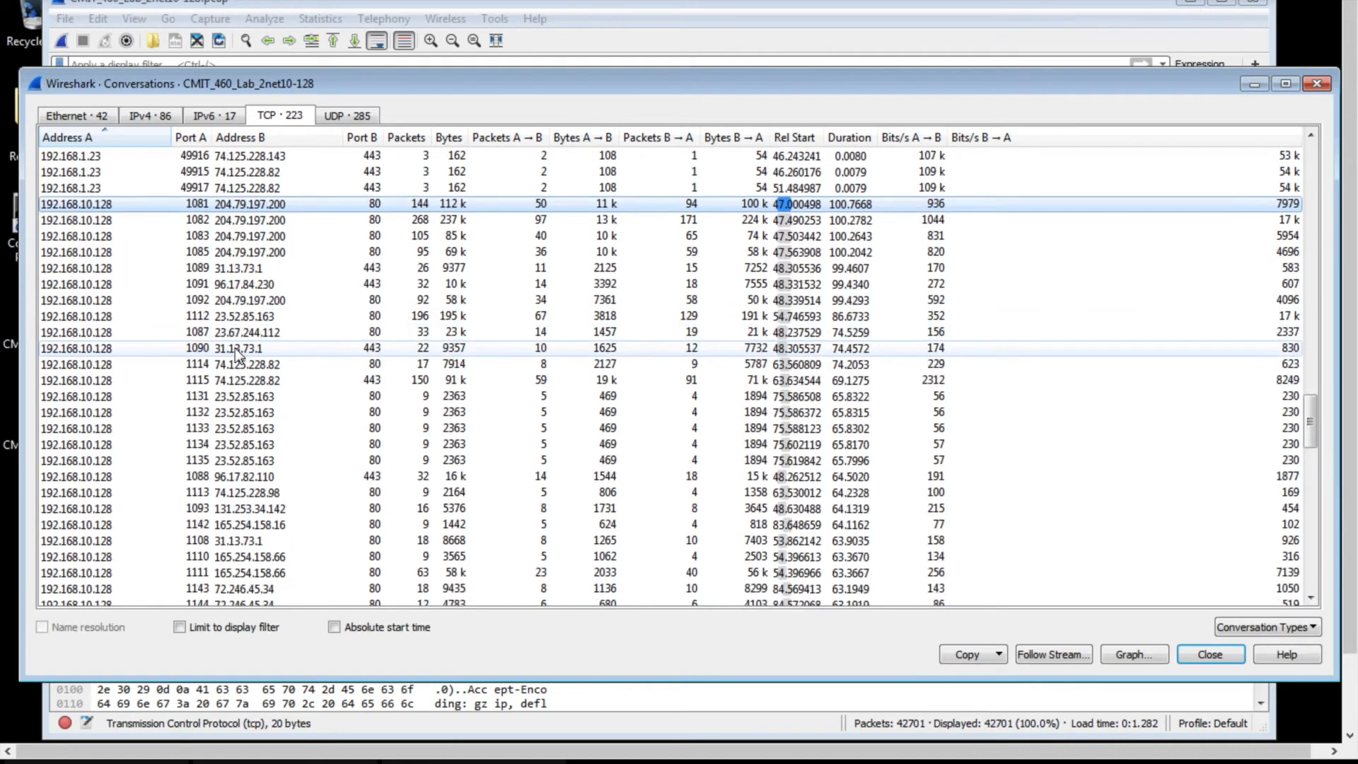
scroll(235, 348, "down", 8)
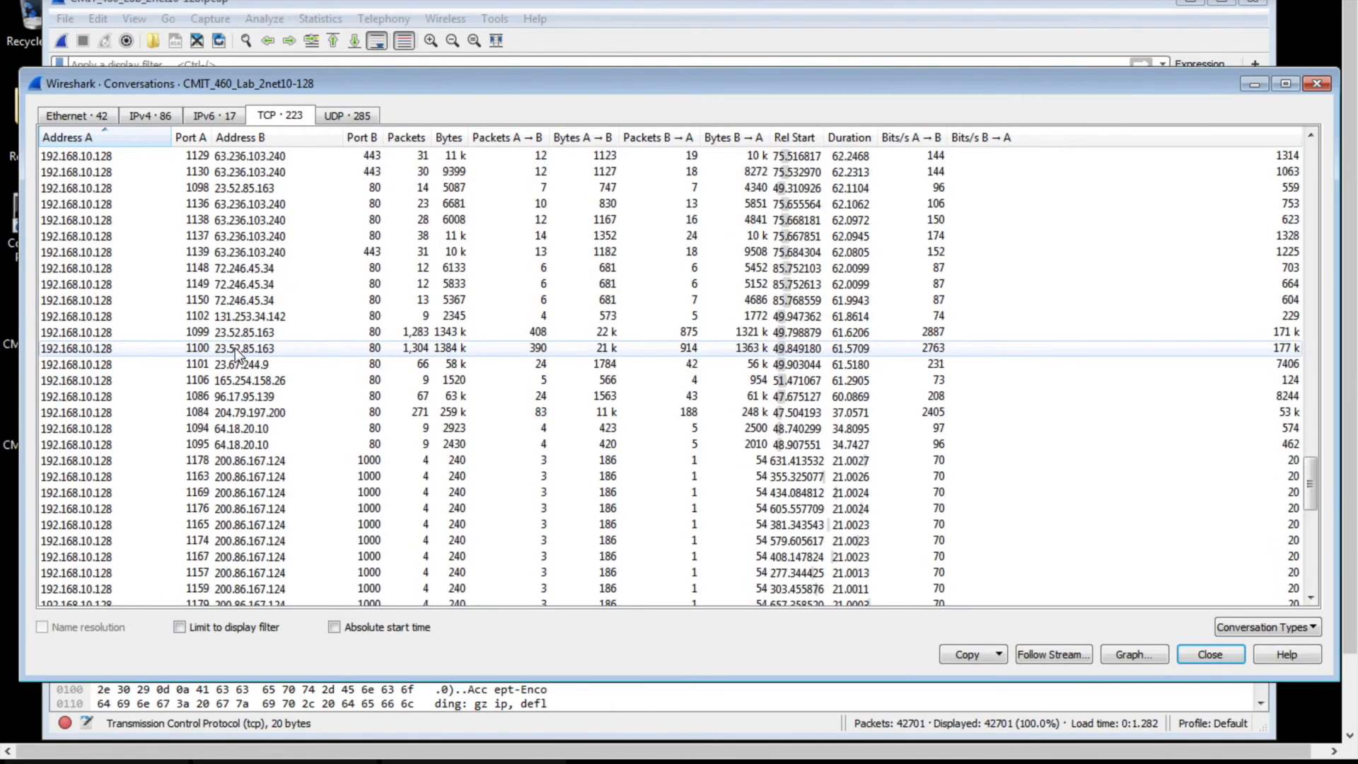
left_click(242, 413)
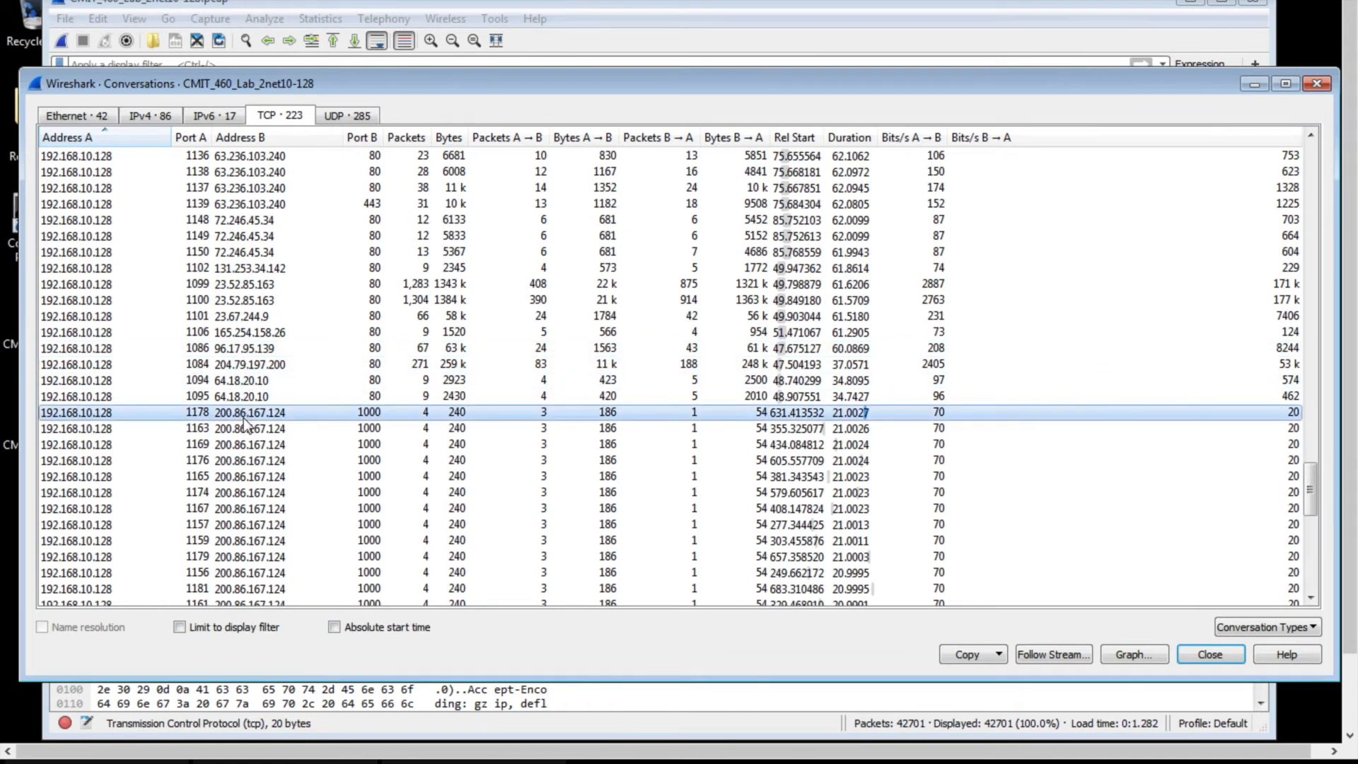
scroll(247, 452, "down", 1)
scroll(249, 456, "down", 4)
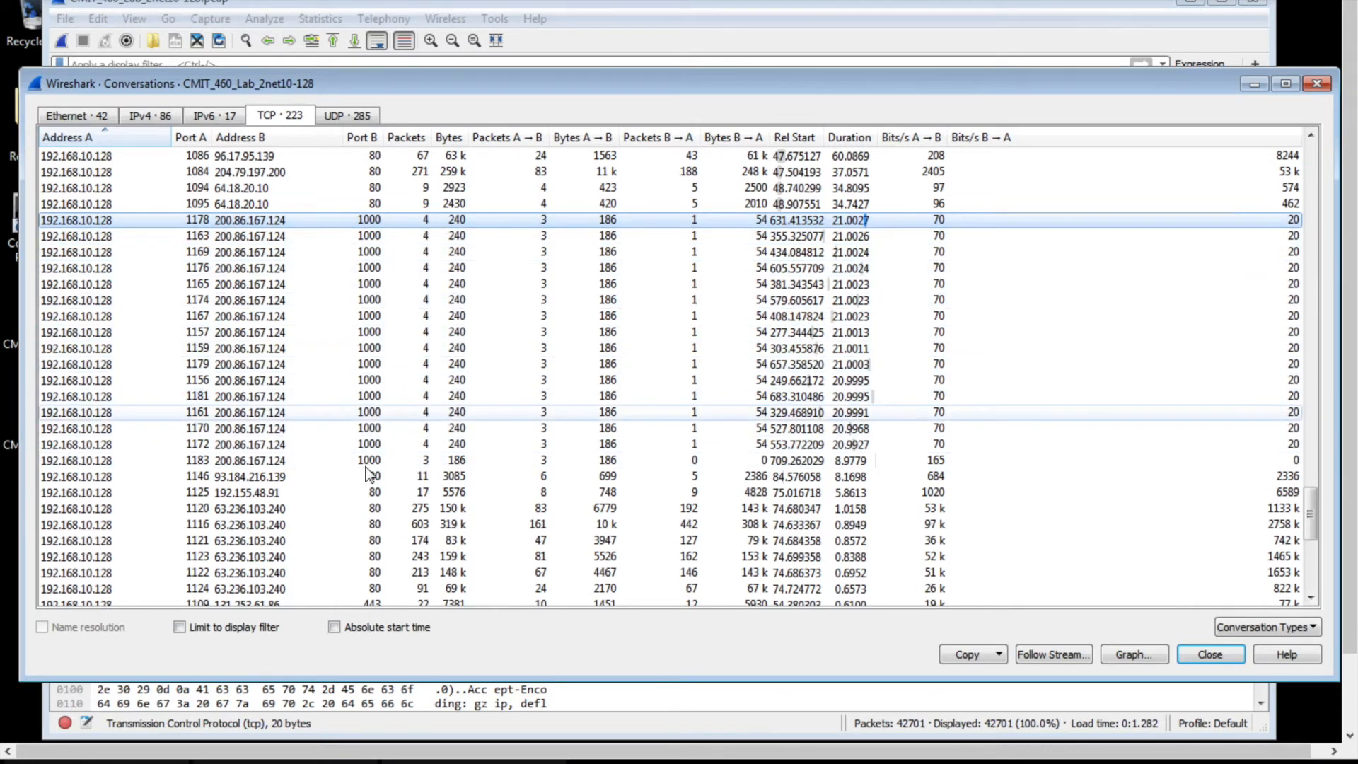
scroll(367, 474, "down", 3)
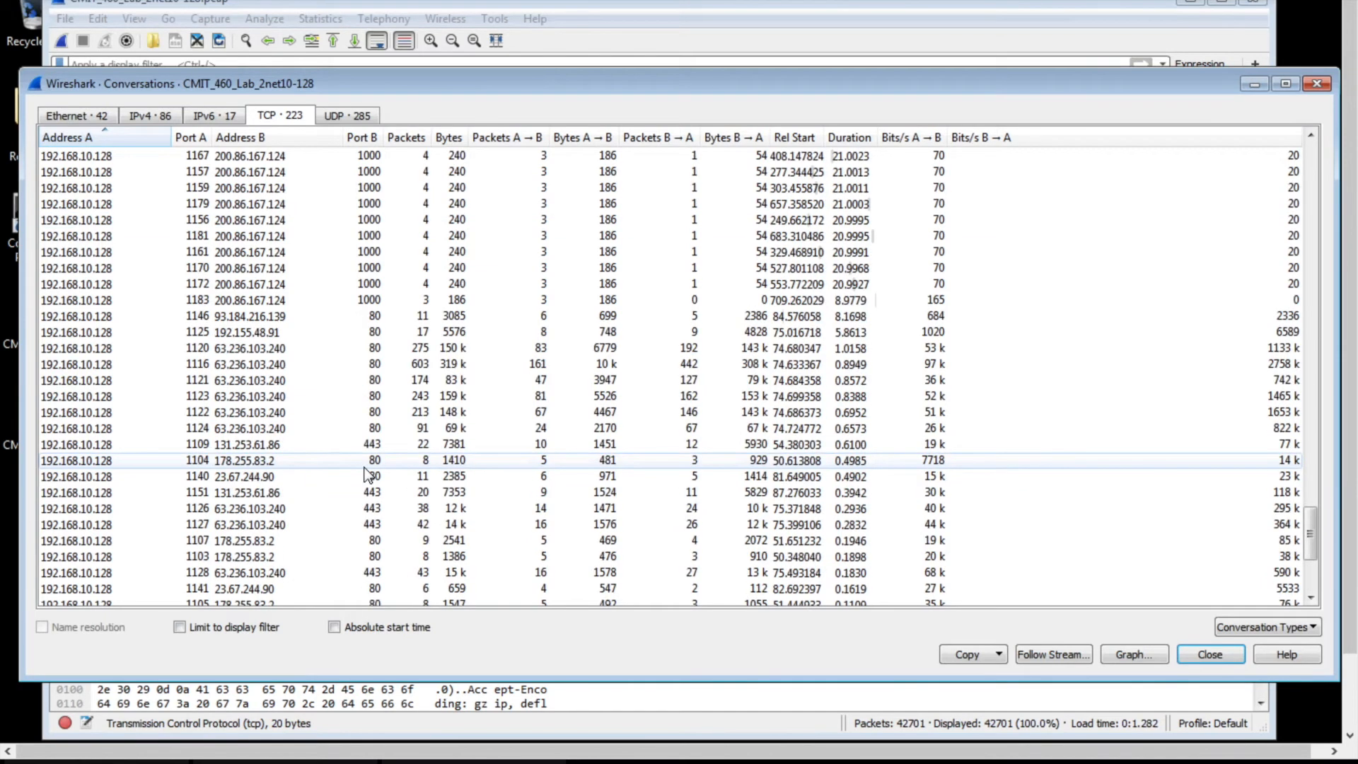
scroll(367, 474, "down", 5)
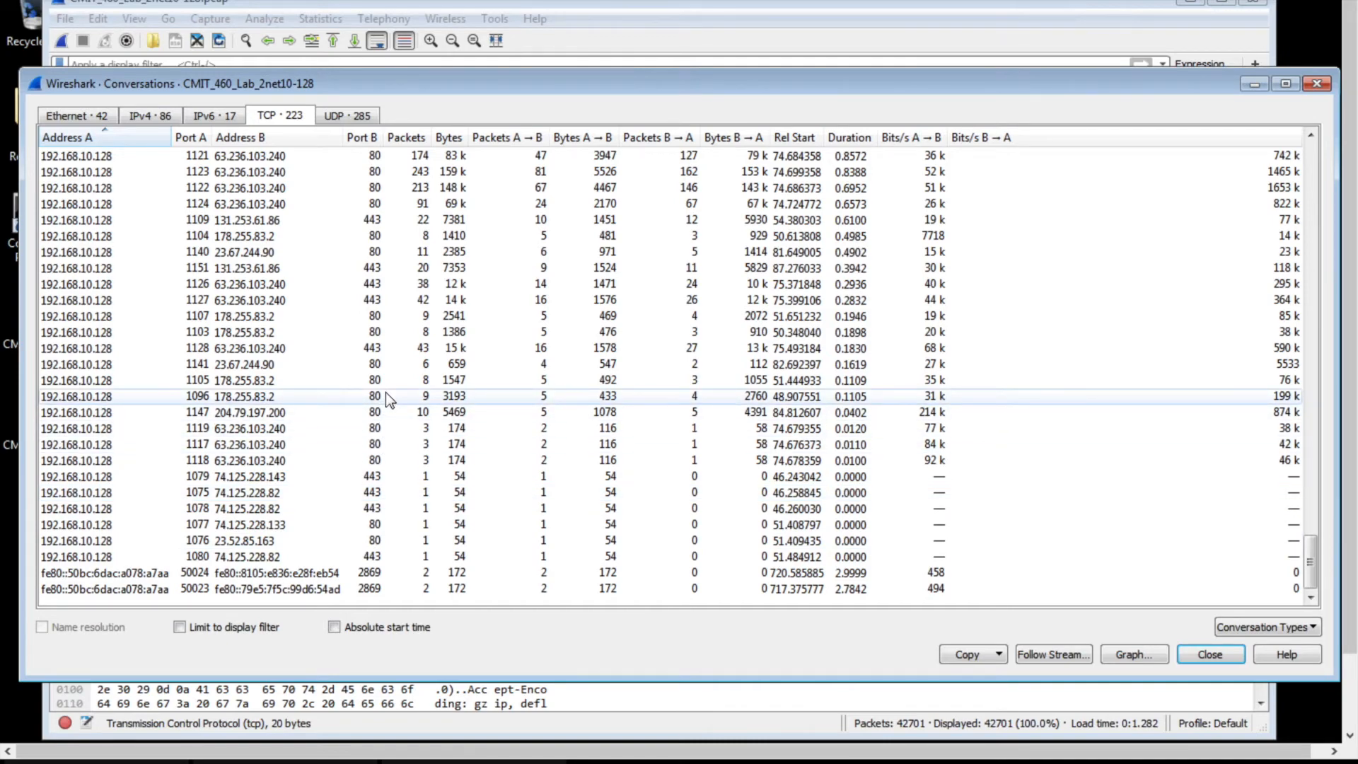
Return to the start of the 192.168.10.128 entries and select the port 1081 conversation with 204.79.197.200
scroll(384, 392, "up", 12)
scroll(385, 392, "up", 15)
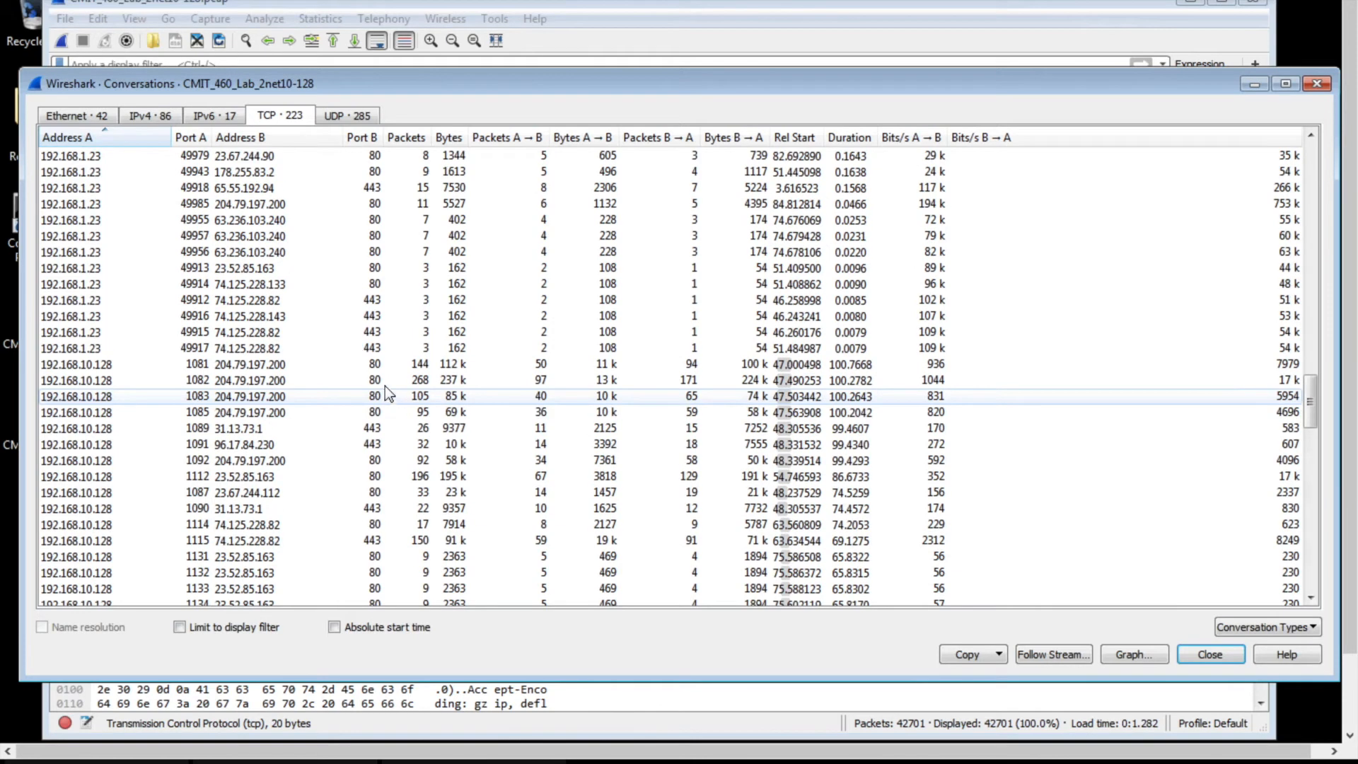
left_click(385, 366)
scroll(385, 366, "down", 4)
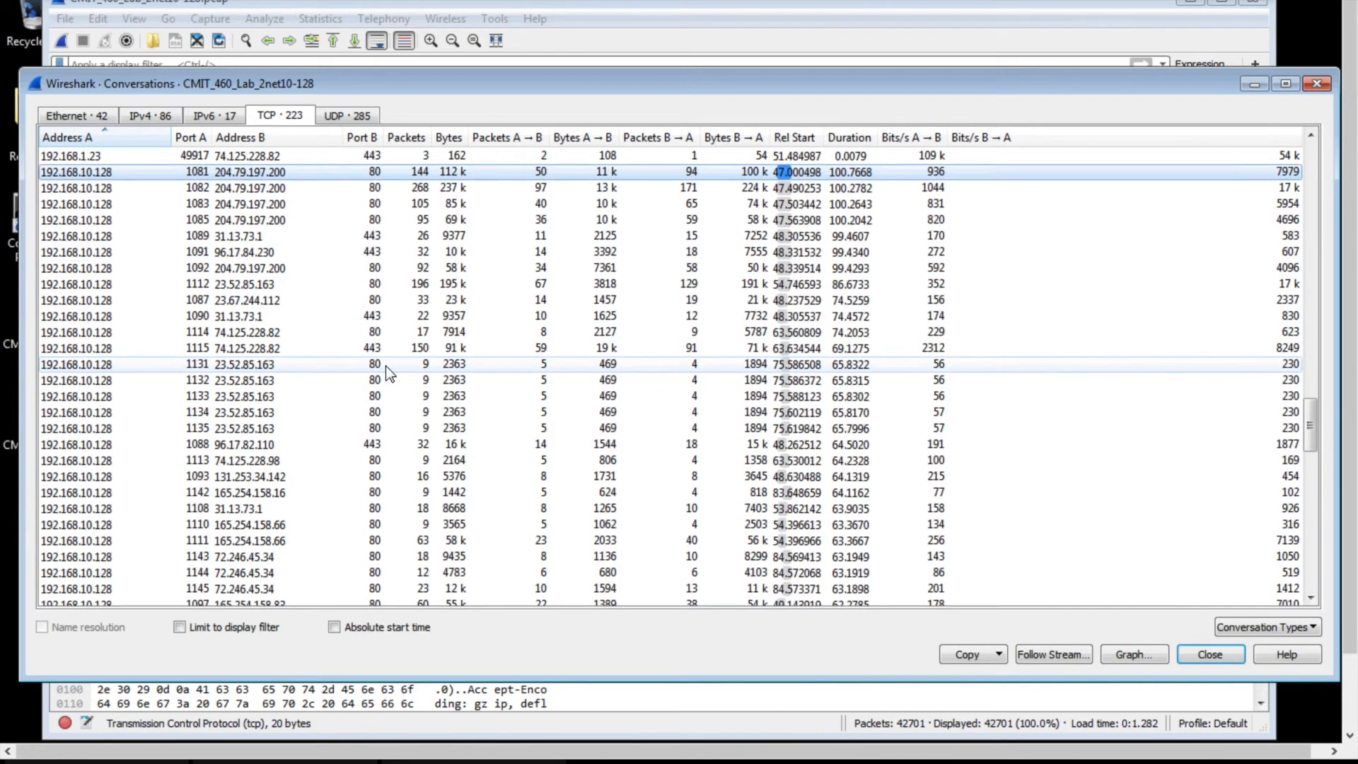
right_click(277, 176)
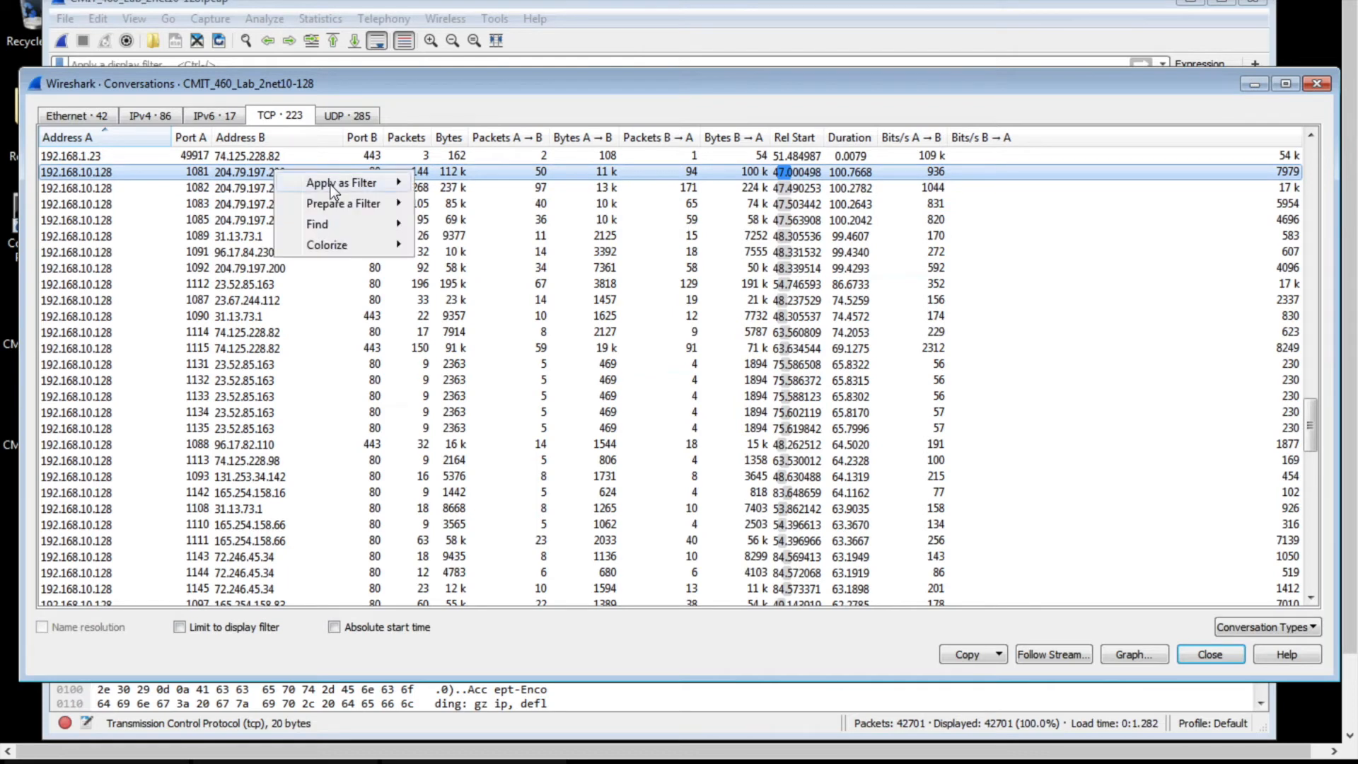
mouse_move(404, 182)
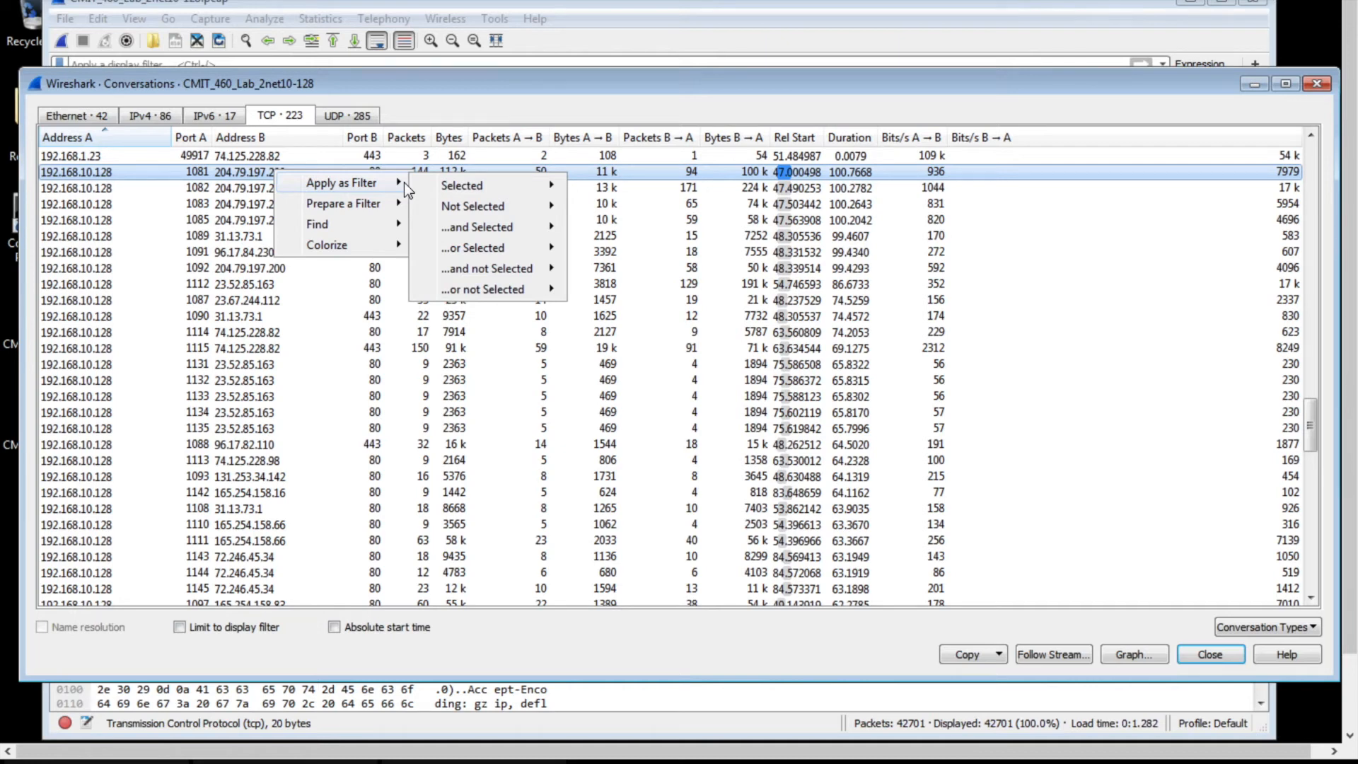
left_click(286, 285)
left_click(278, 236)
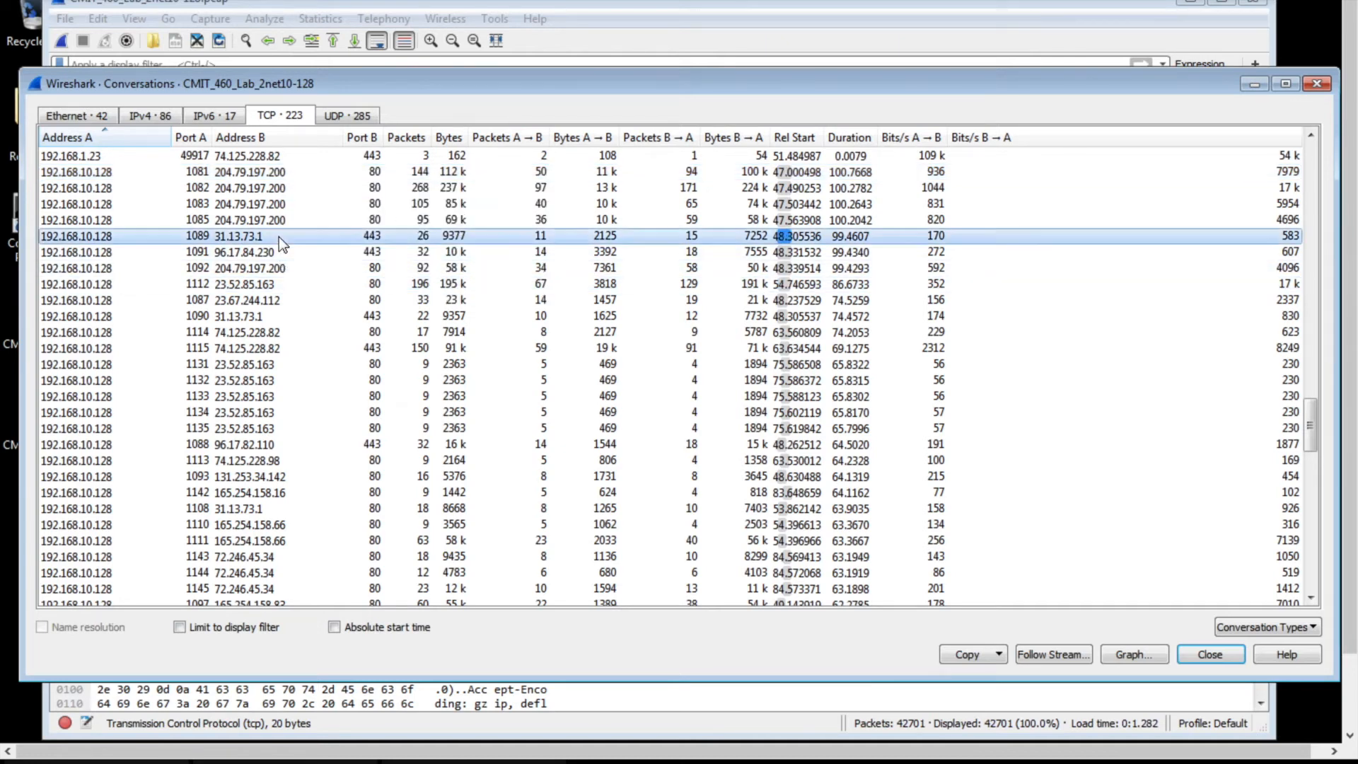
Filter the capture to the conversation between 192.168.10.128 port 1112 and 23.52.85.163 port 80, and bring the packet list forward
left_click(269, 269)
left_click(266, 286)
right_click(266, 286)
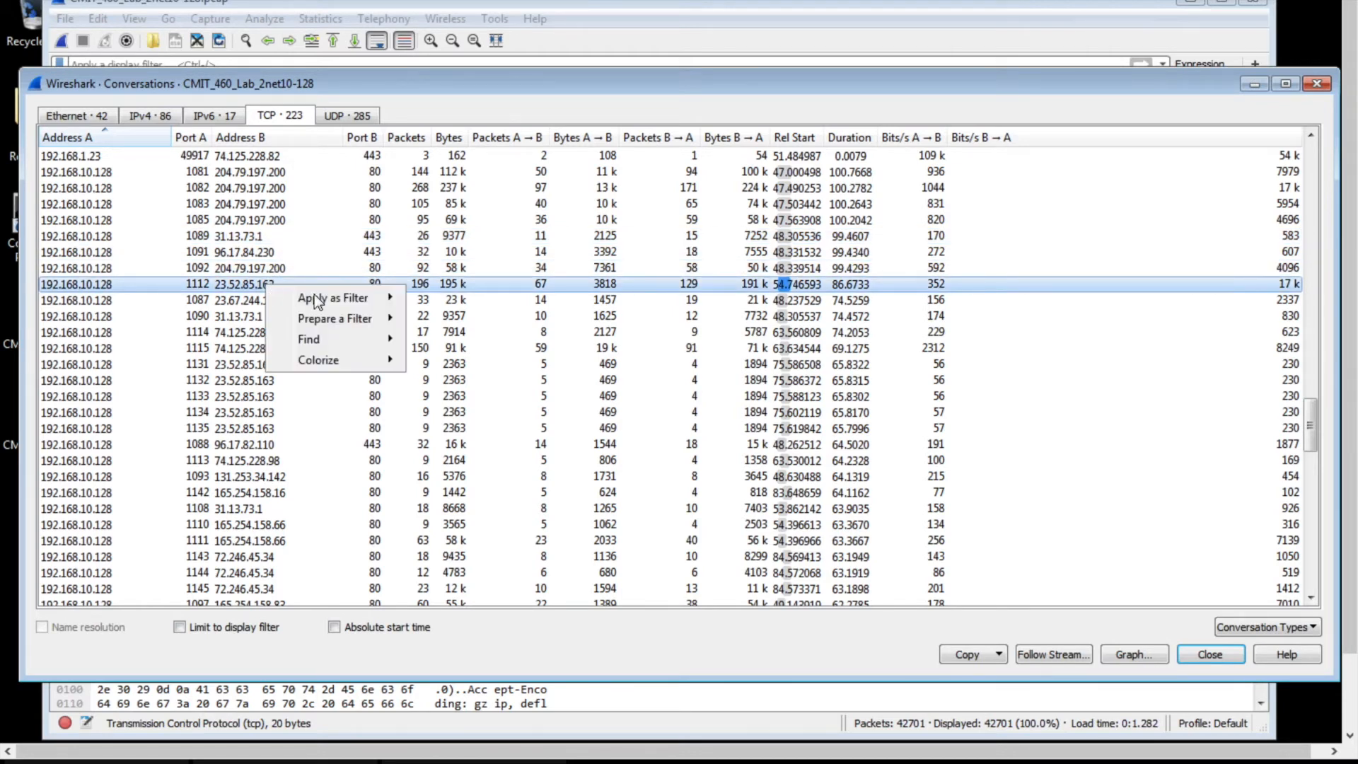
mouse_move(325, 297)
mouse_move(461, 300)
left_click(587, 298)
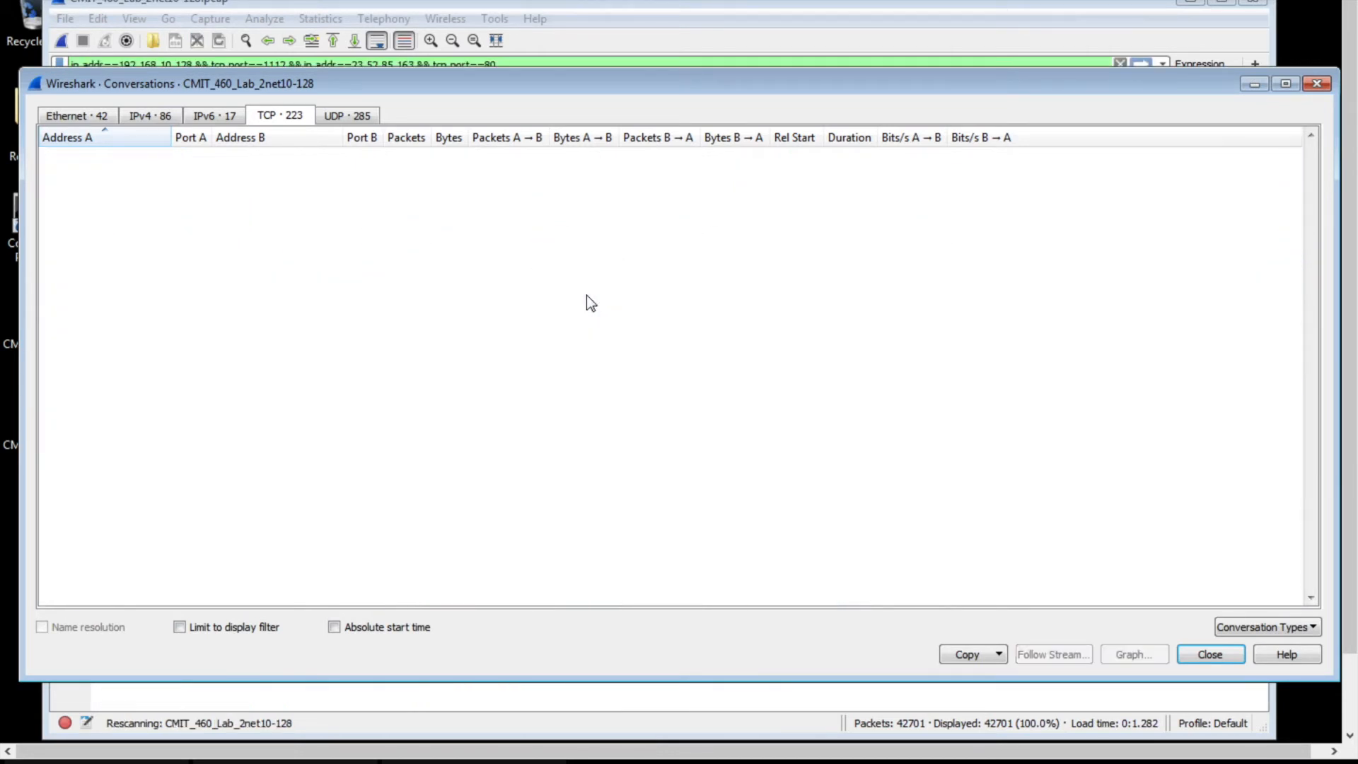
left_click(514, 4)
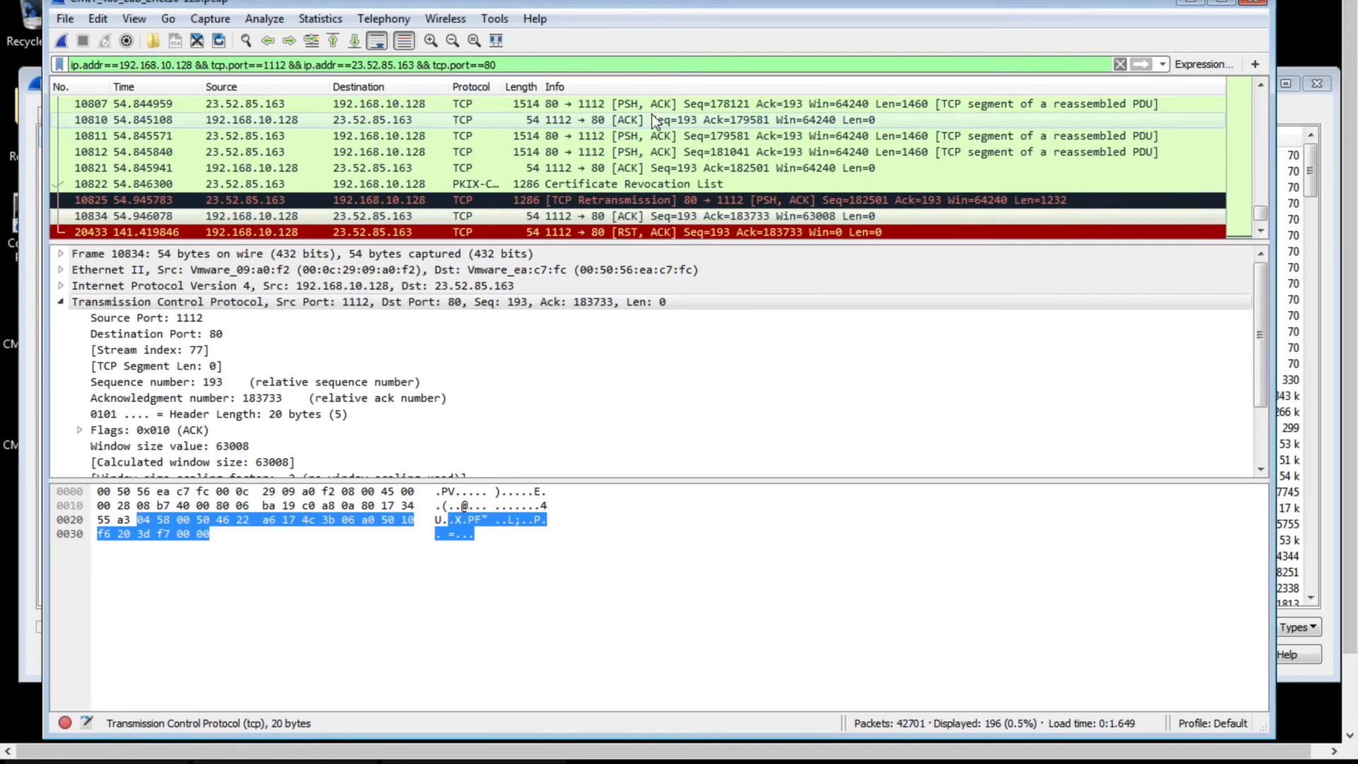
Inspect the GET /EVIntl2006.crl request, follow the stream's packets, and select the Certificate Revocation List response
scroll(828, 172, "up", 9)
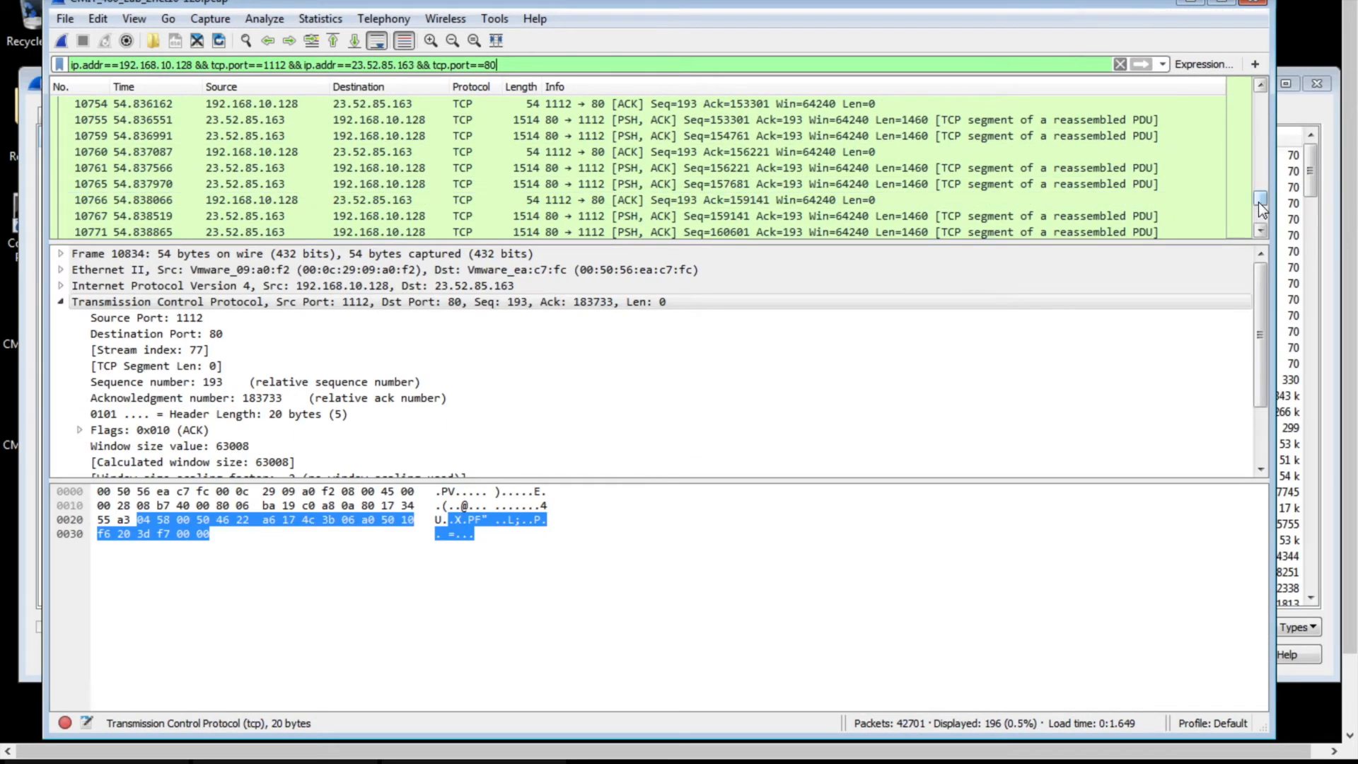
left_click_drag(1260, 198, 1263, 81)
left_click(745, 148)
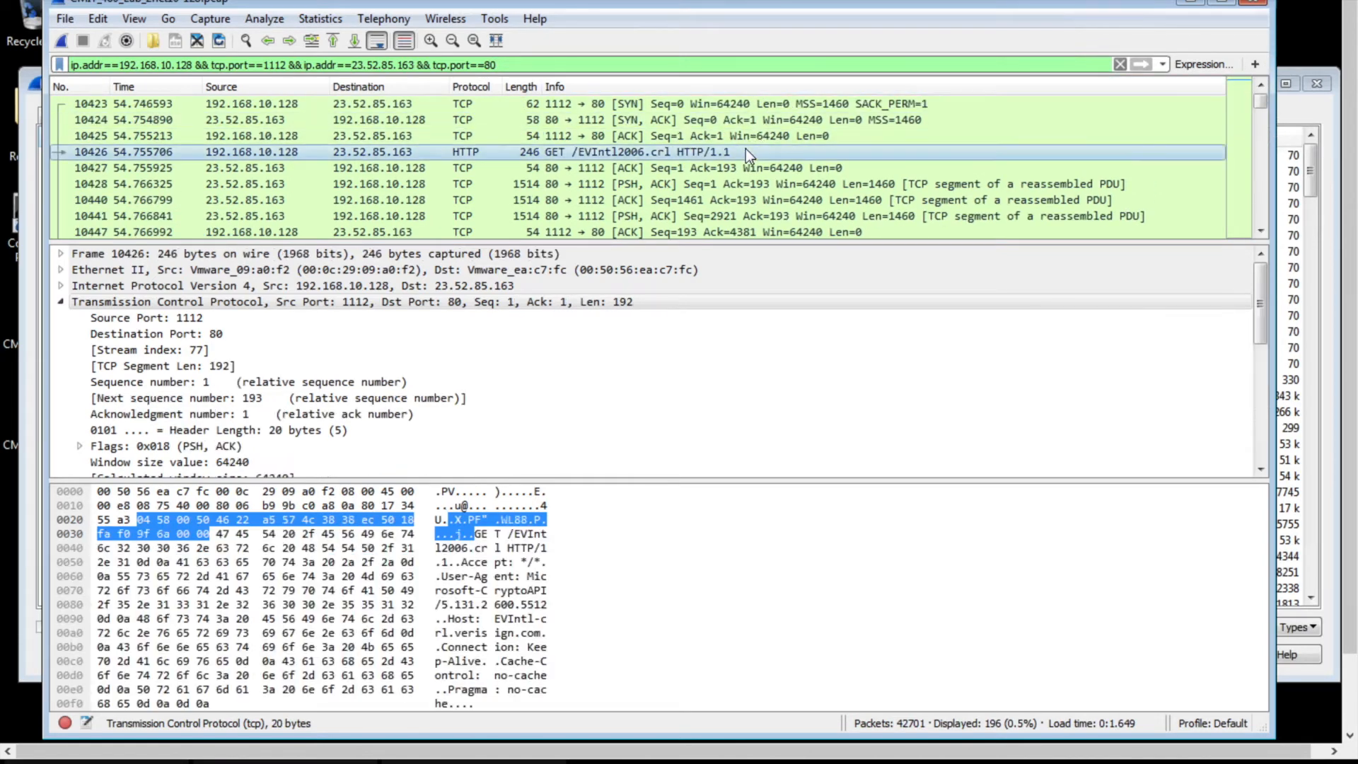
scroll(701, 171, "down", 2)
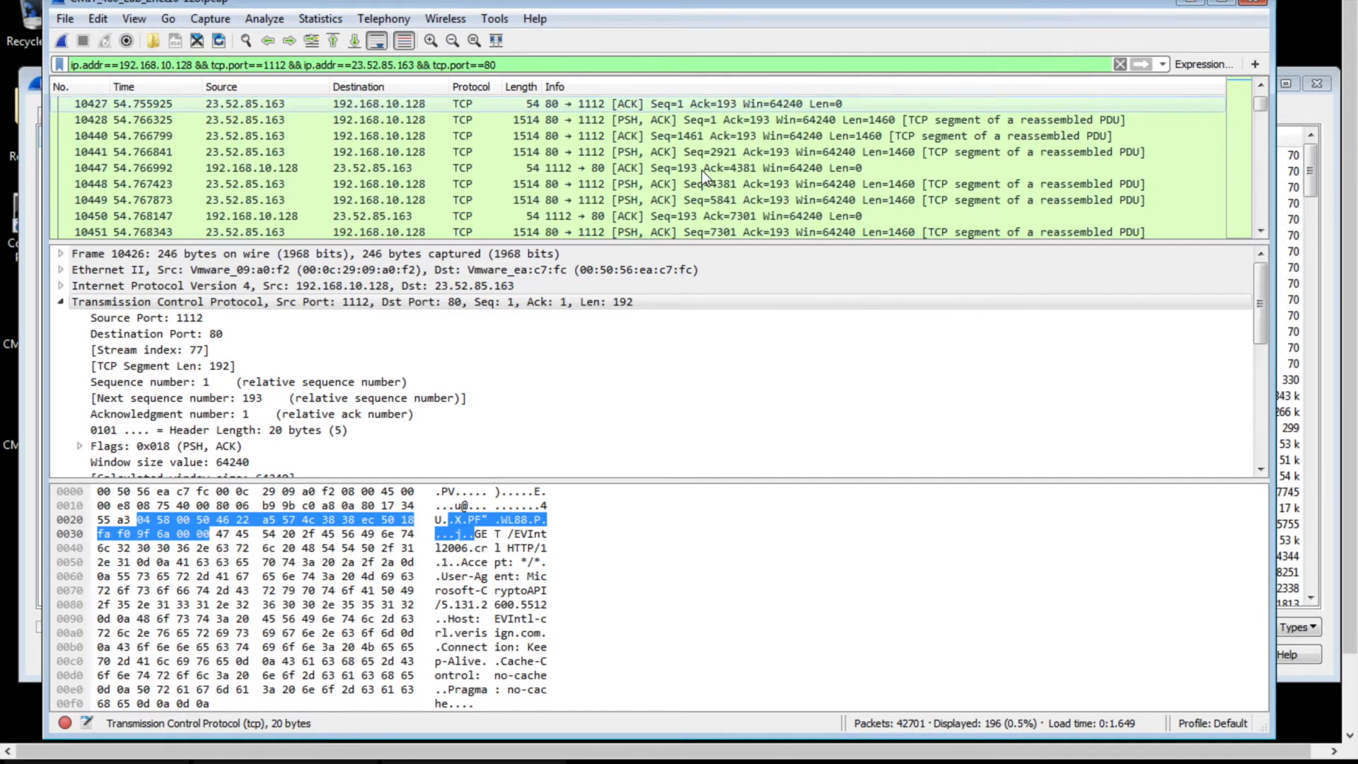
scroll(701, 171, "down", 12)
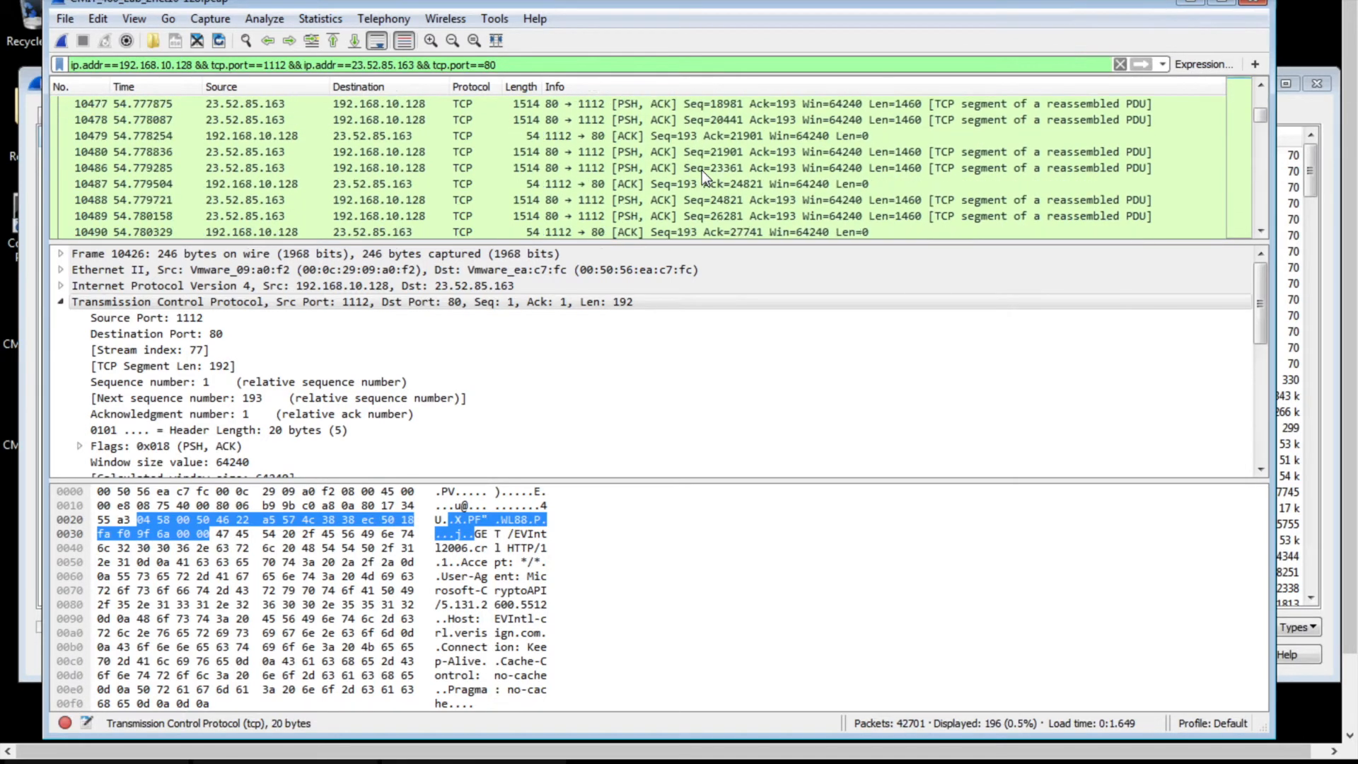
scroll(701, 171, "down", 15)
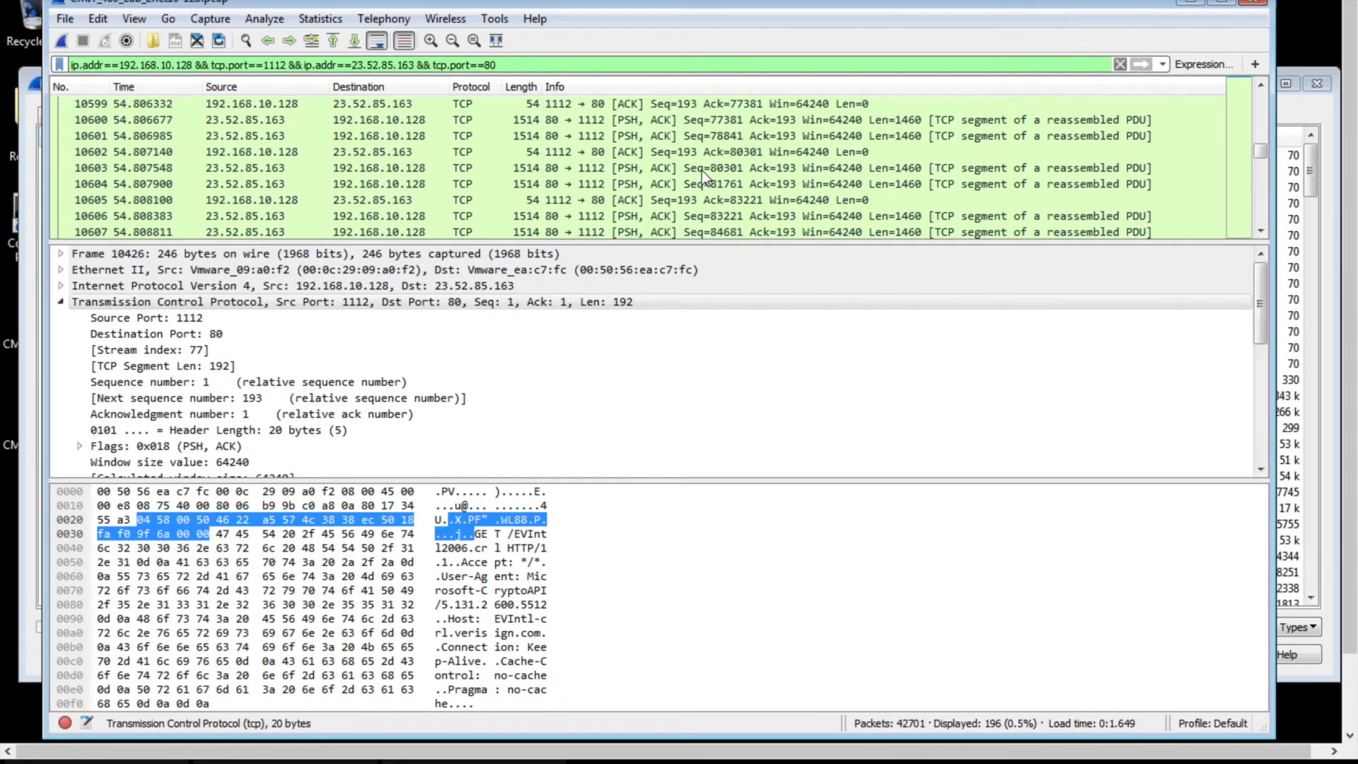
scroll(701, 171, "down", 8)
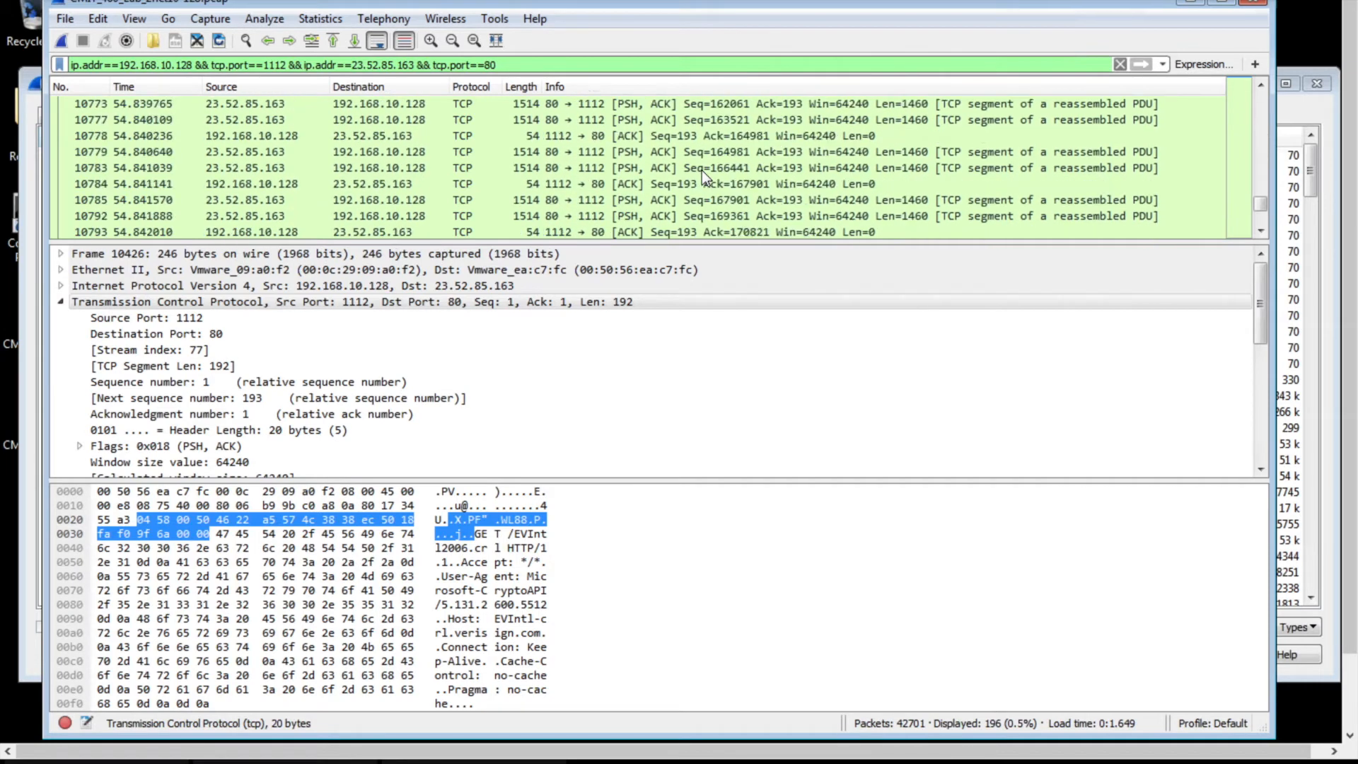
left_click(704, 169)
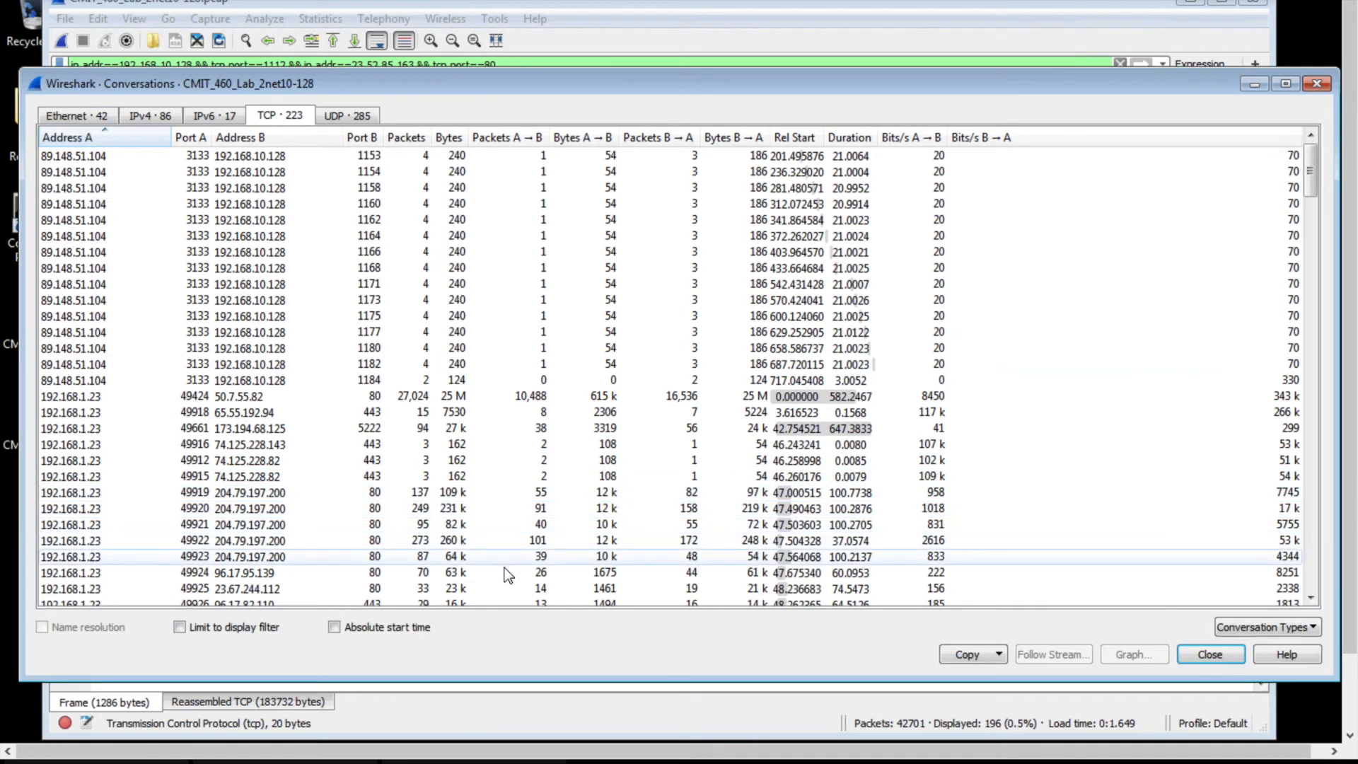
From the Conversations window, filter the capture to the conversation between 192.168.1.23 port 49925 and 23.67.244.112 port 80
scroll(508, 579, "down", 1)
scroll(505, 573, "down", 5)
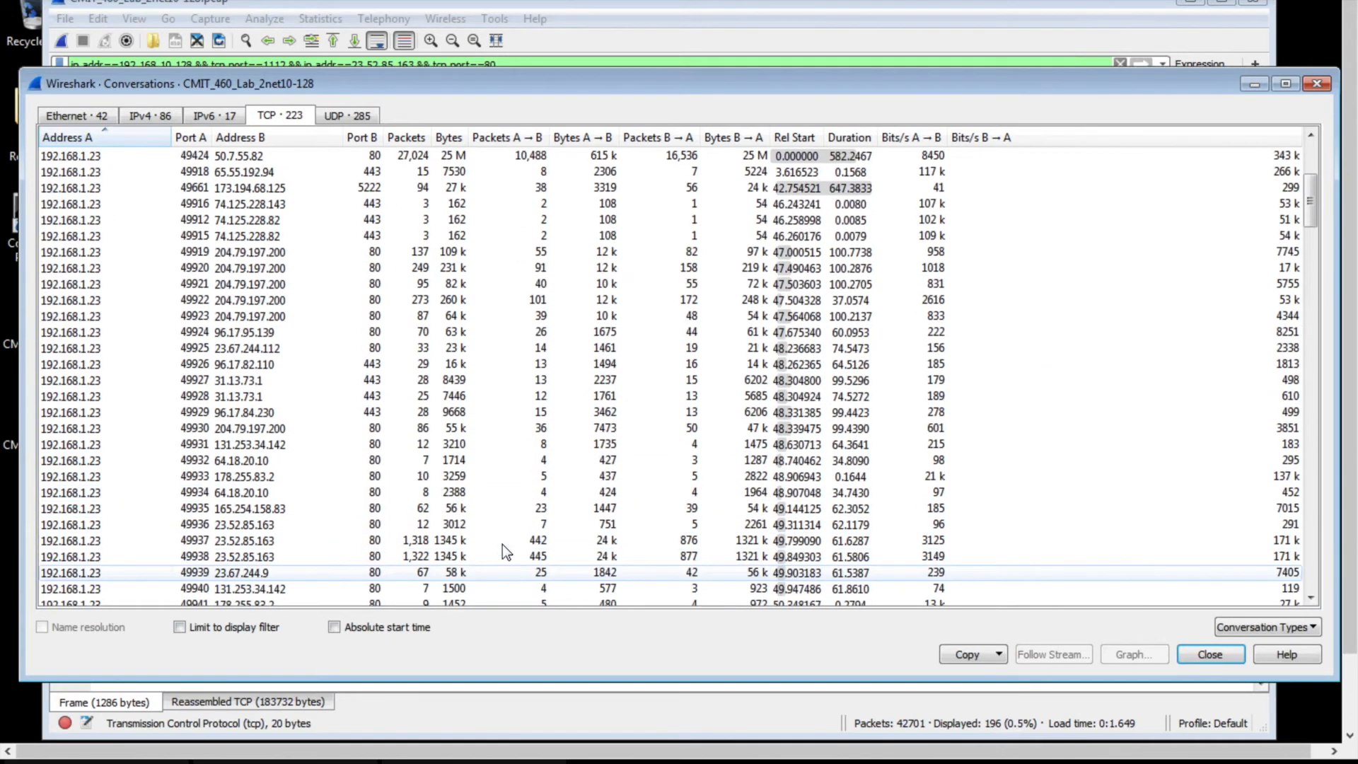
left_click(487, 347)
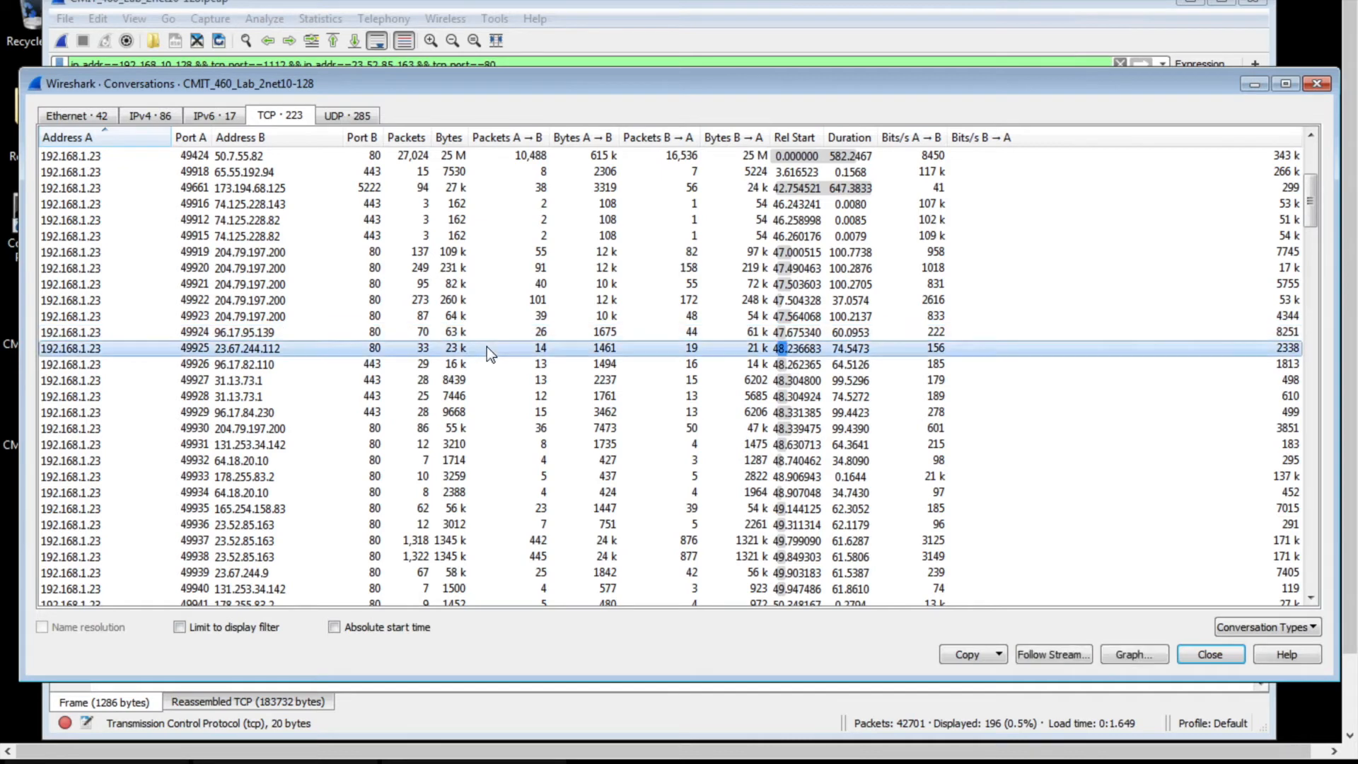
right_click(487, 346)
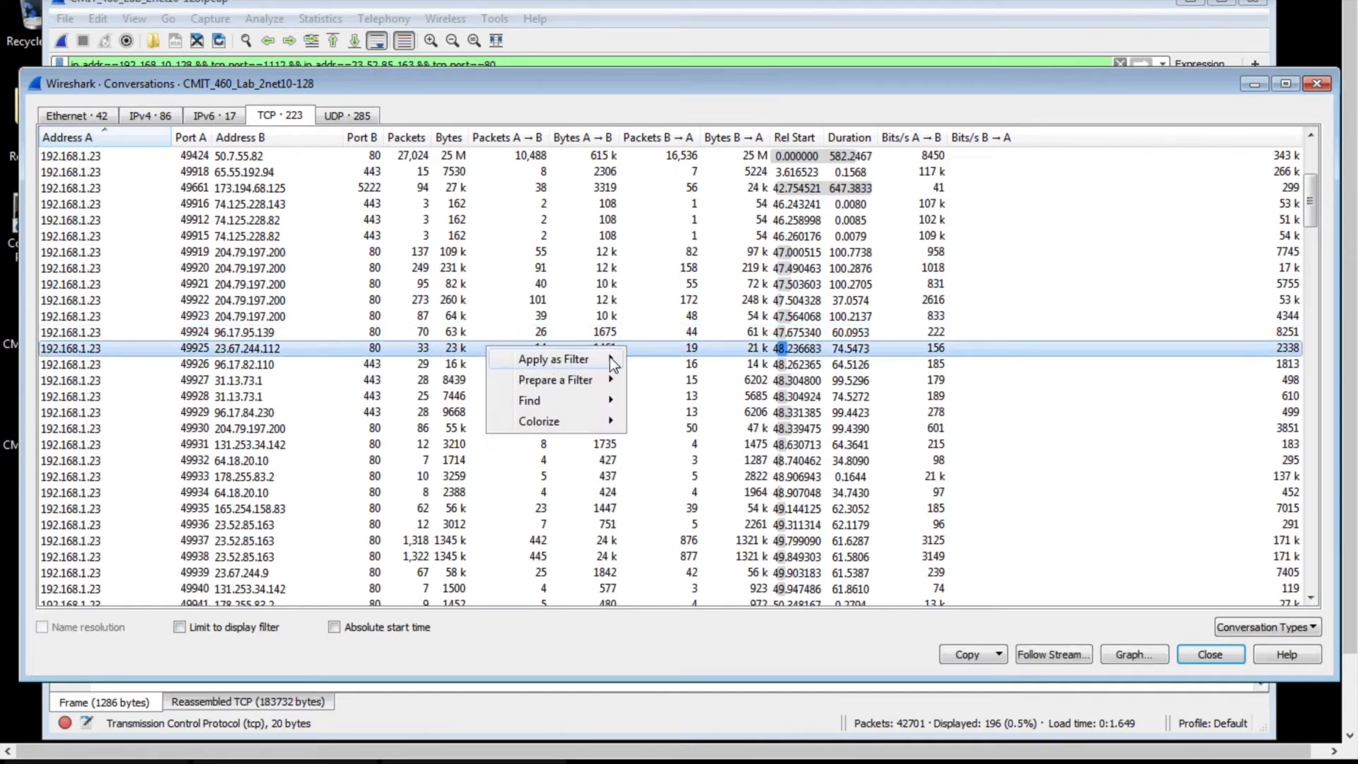
mouse_move(610, 358)
mouse_move(764, 357)
left_click(820, 358)
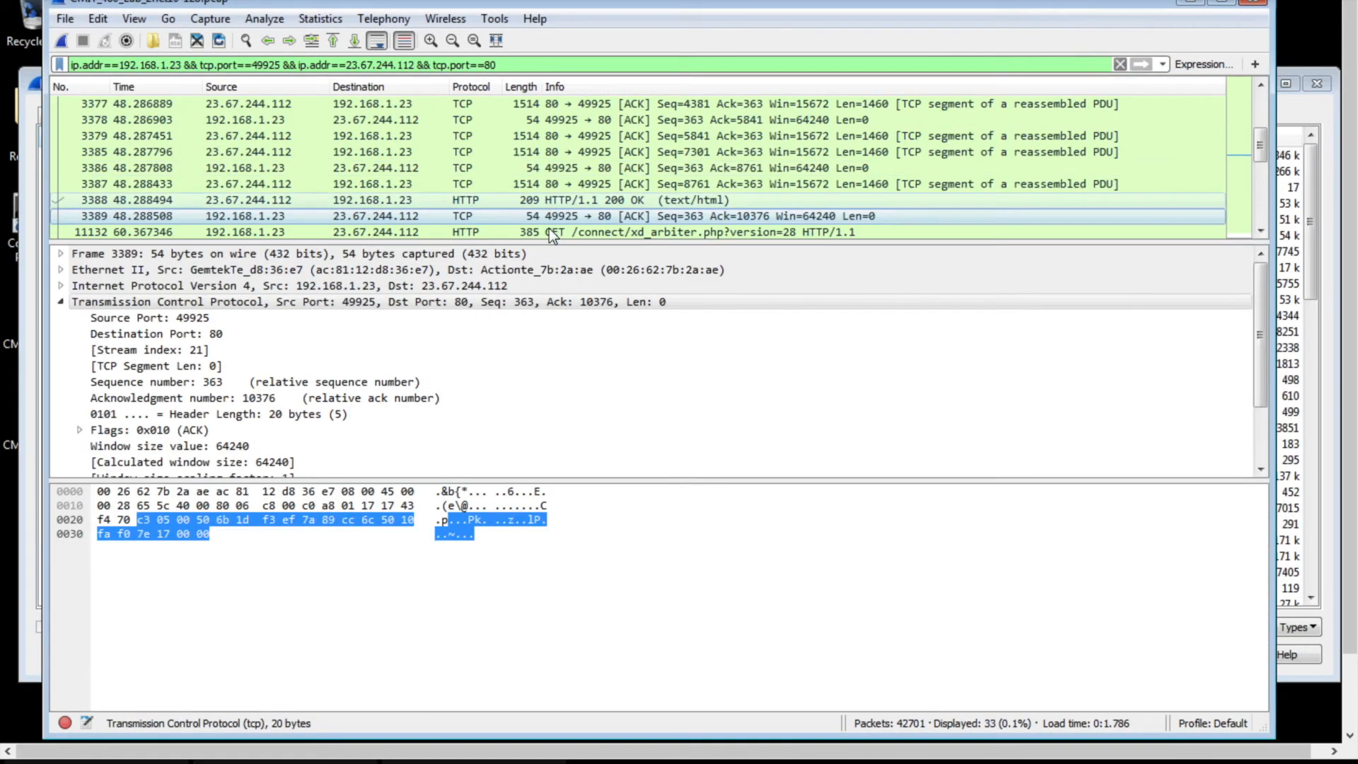
Examine the HTTP headers of the first GET /connect/xd_arbiter.php?version=28 request and review the stream's remaining packets
scroll(549, 228, "up", 3)
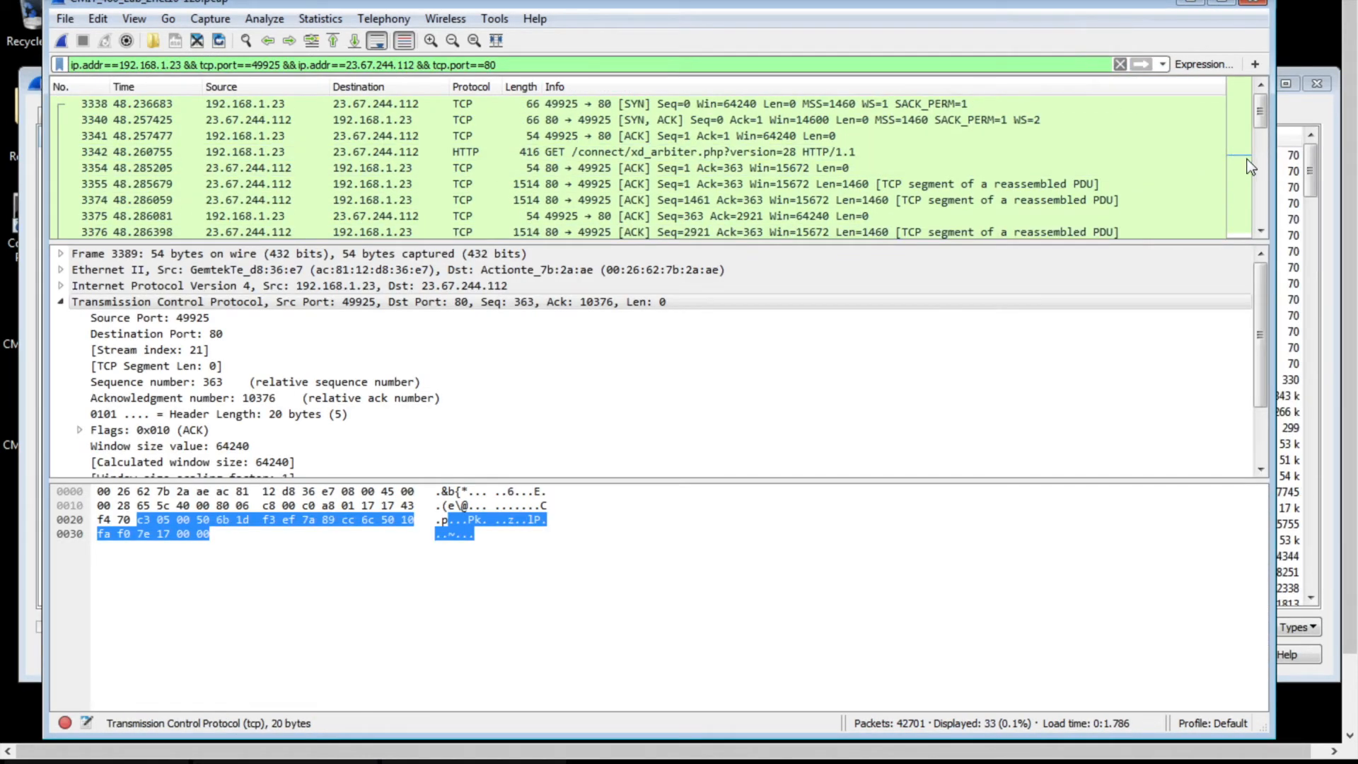
left_click(1258, 125)
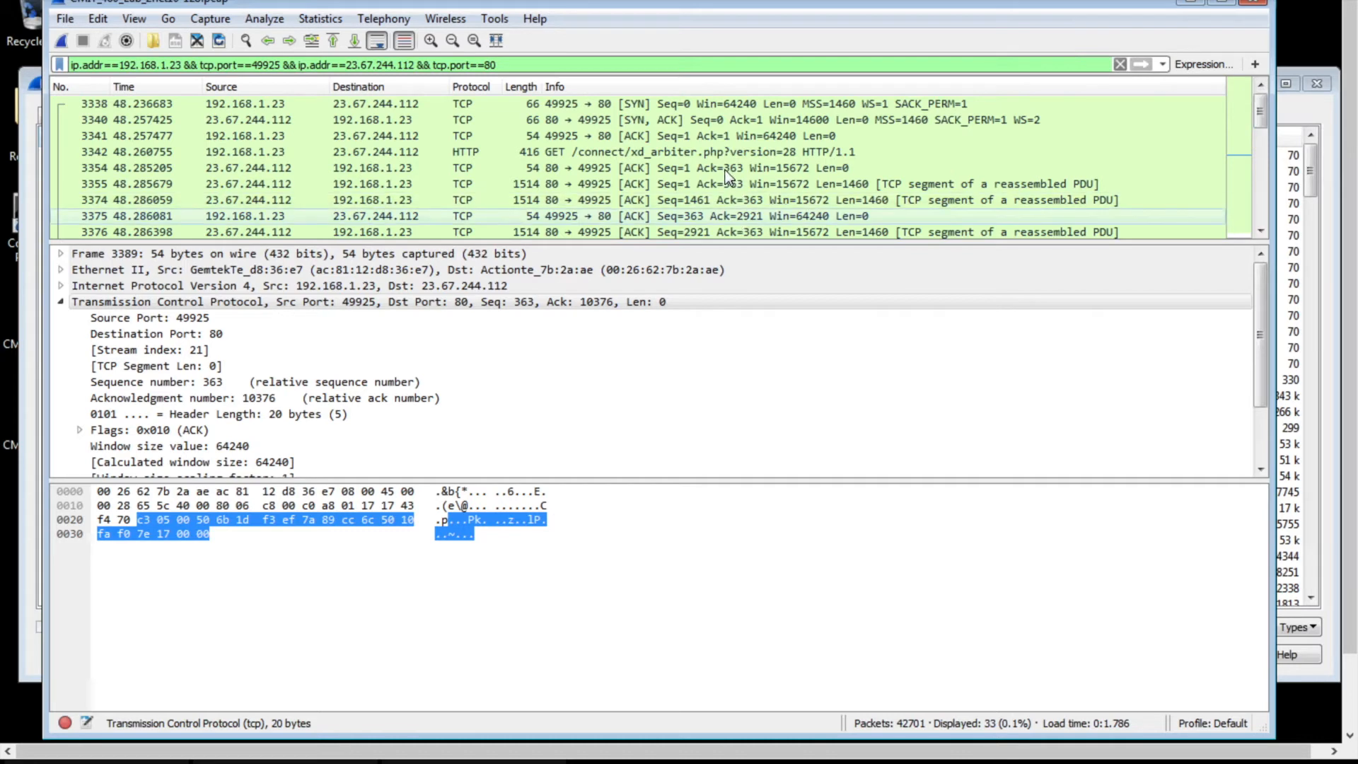
left_click(717, 147)
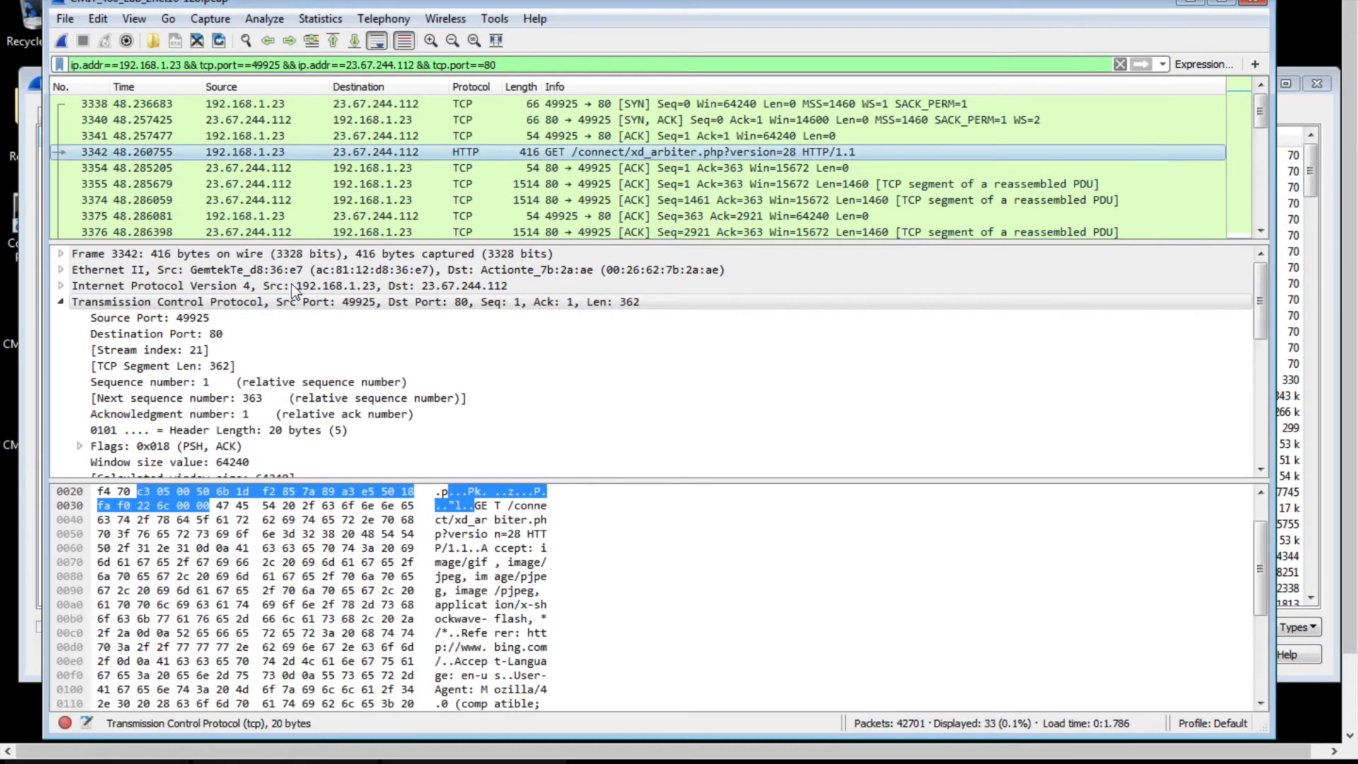
scroll(210, 373, "down", 3)
scroll(210, 380, "down", 4)
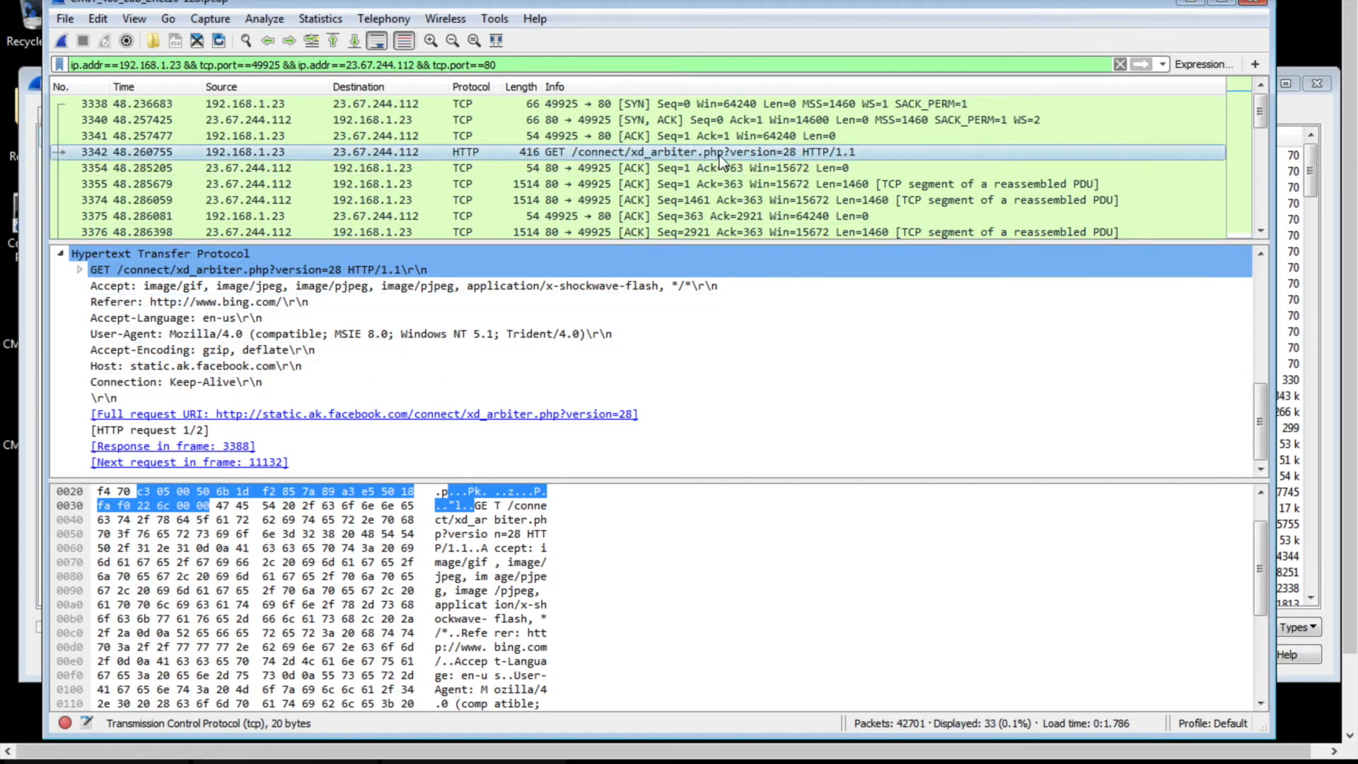
scroll(721, 161, "down", 4)
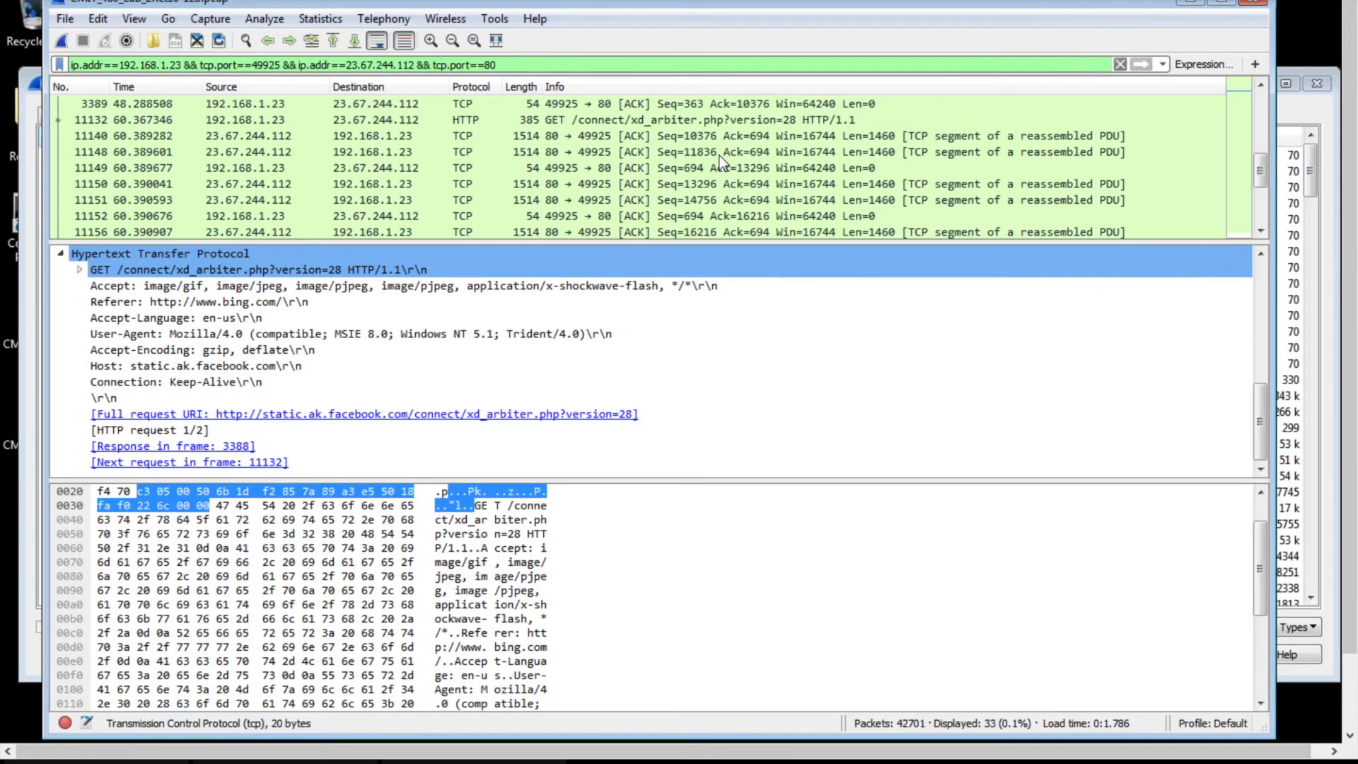
scroll(721, 162, "down", 3)
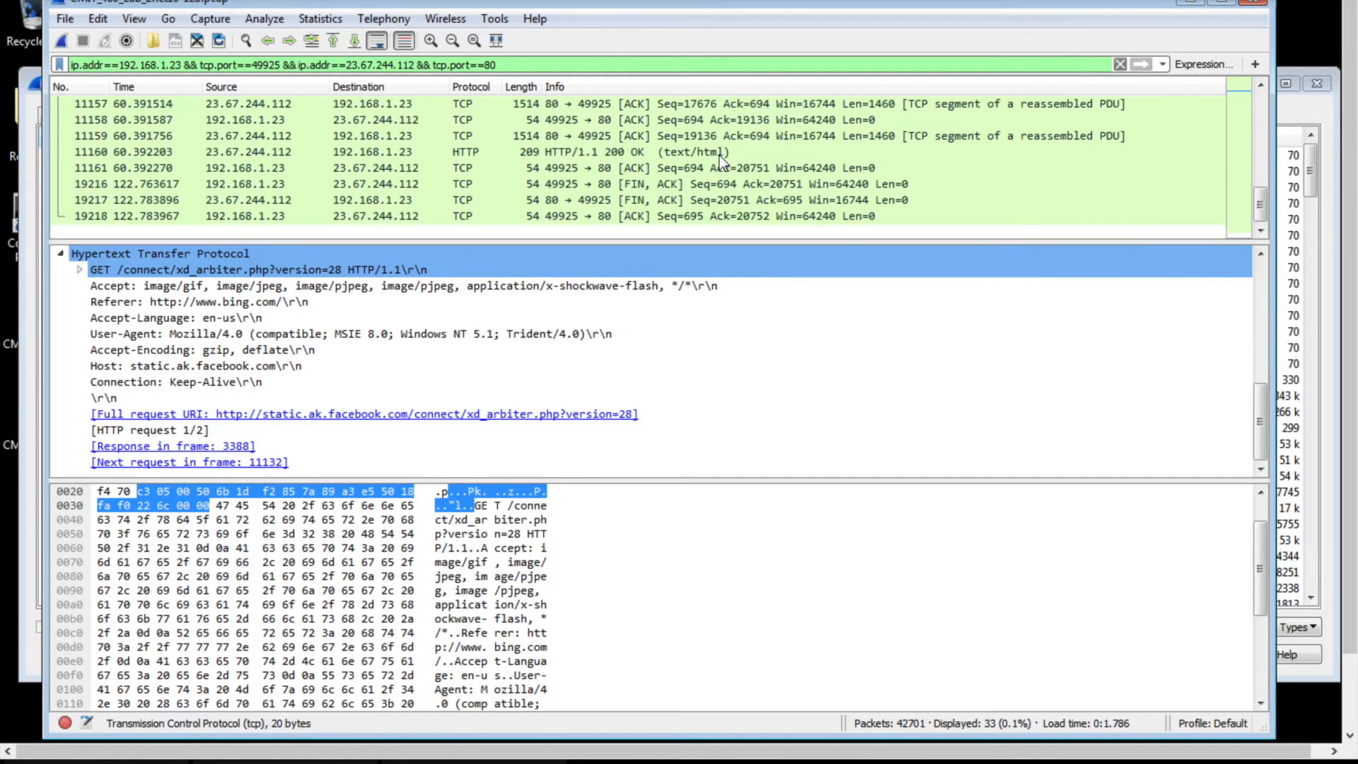
Follow the TCP stream of the 192.168.1.23 port 49925 conversation, read through its requests and responses, and close the stream view
left_click(721, 153)
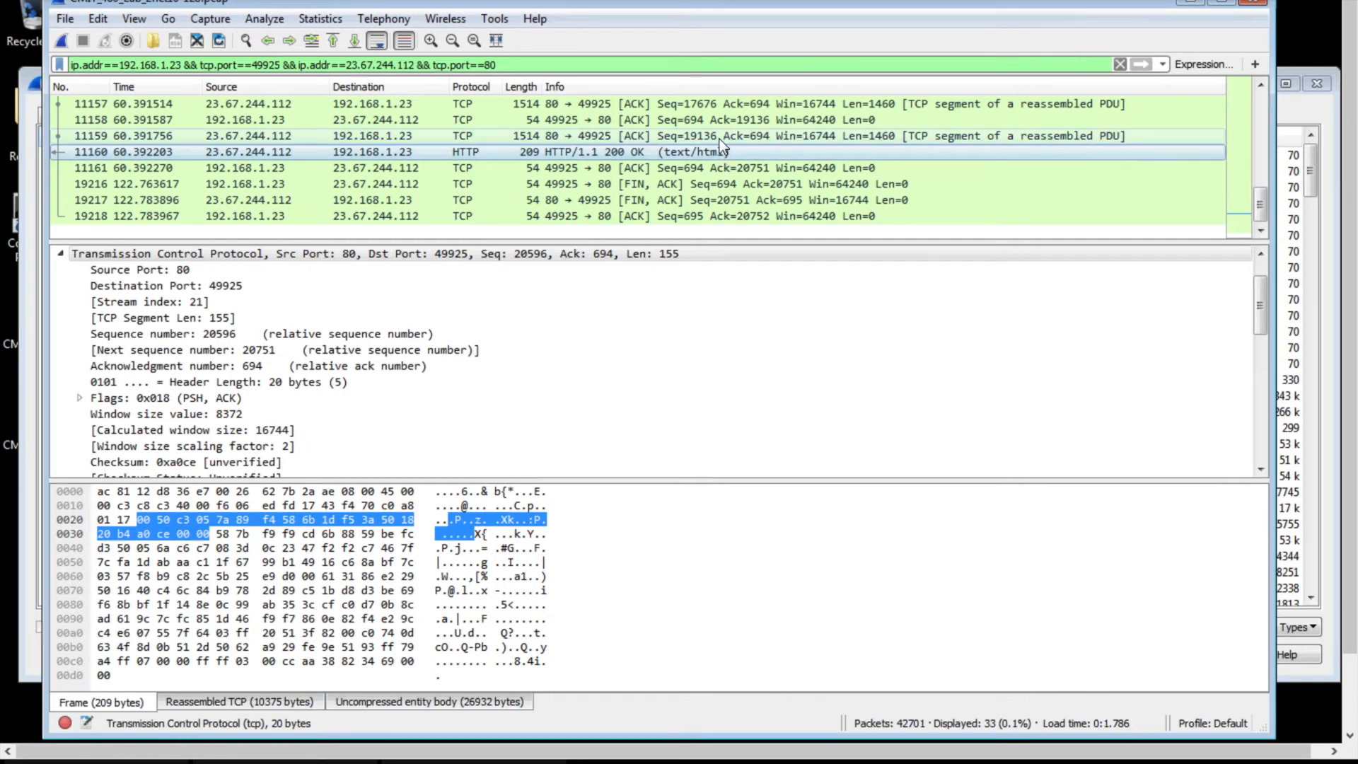
right_click(720, 142)
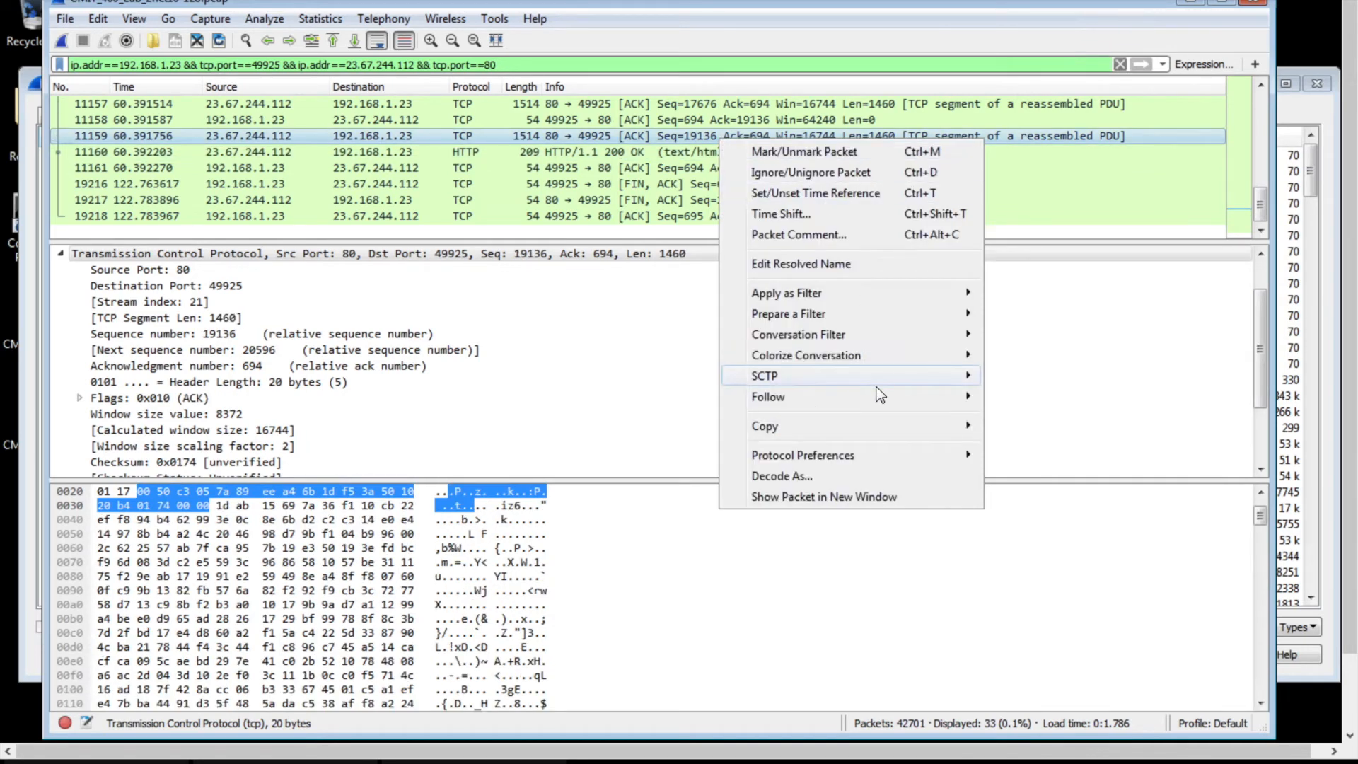
mouse_move(880, 396)
left_click(1032, 397)
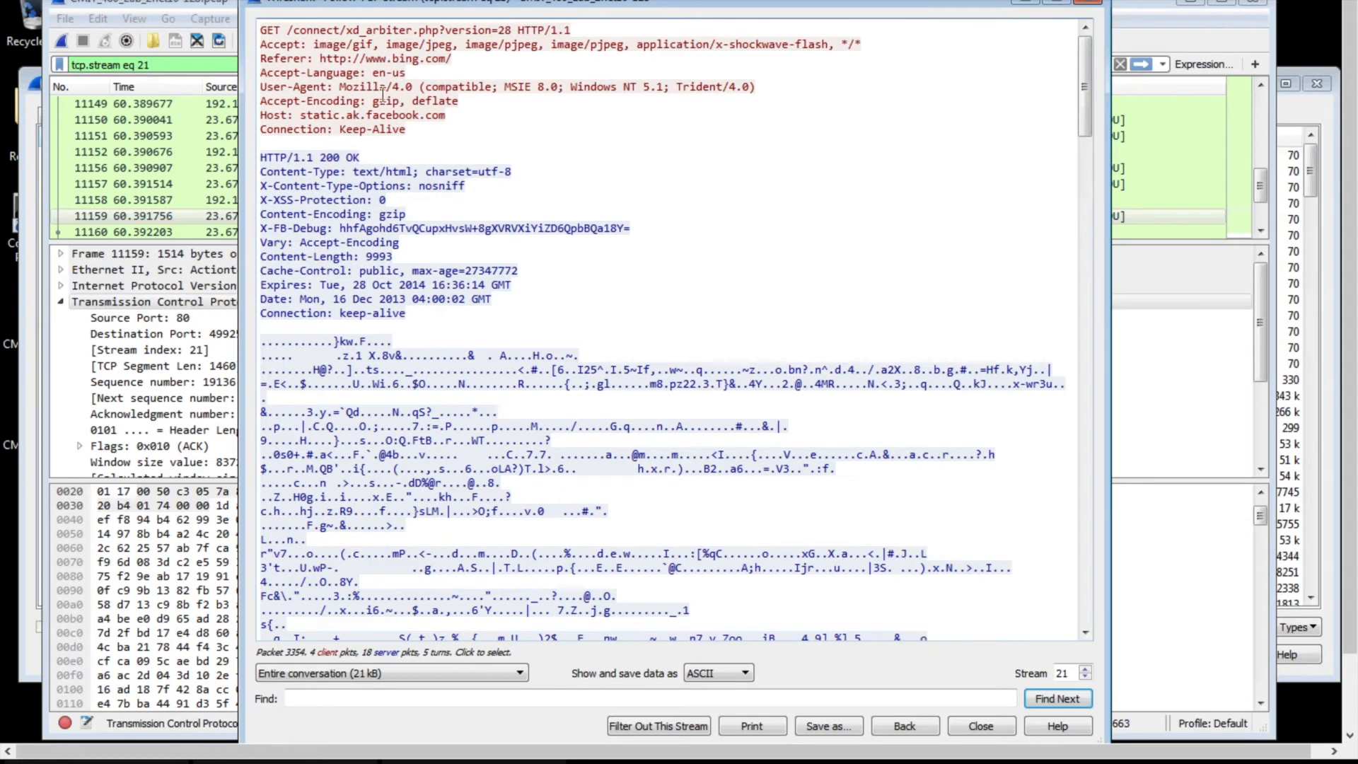
scroll(427, 338, "down", 15)
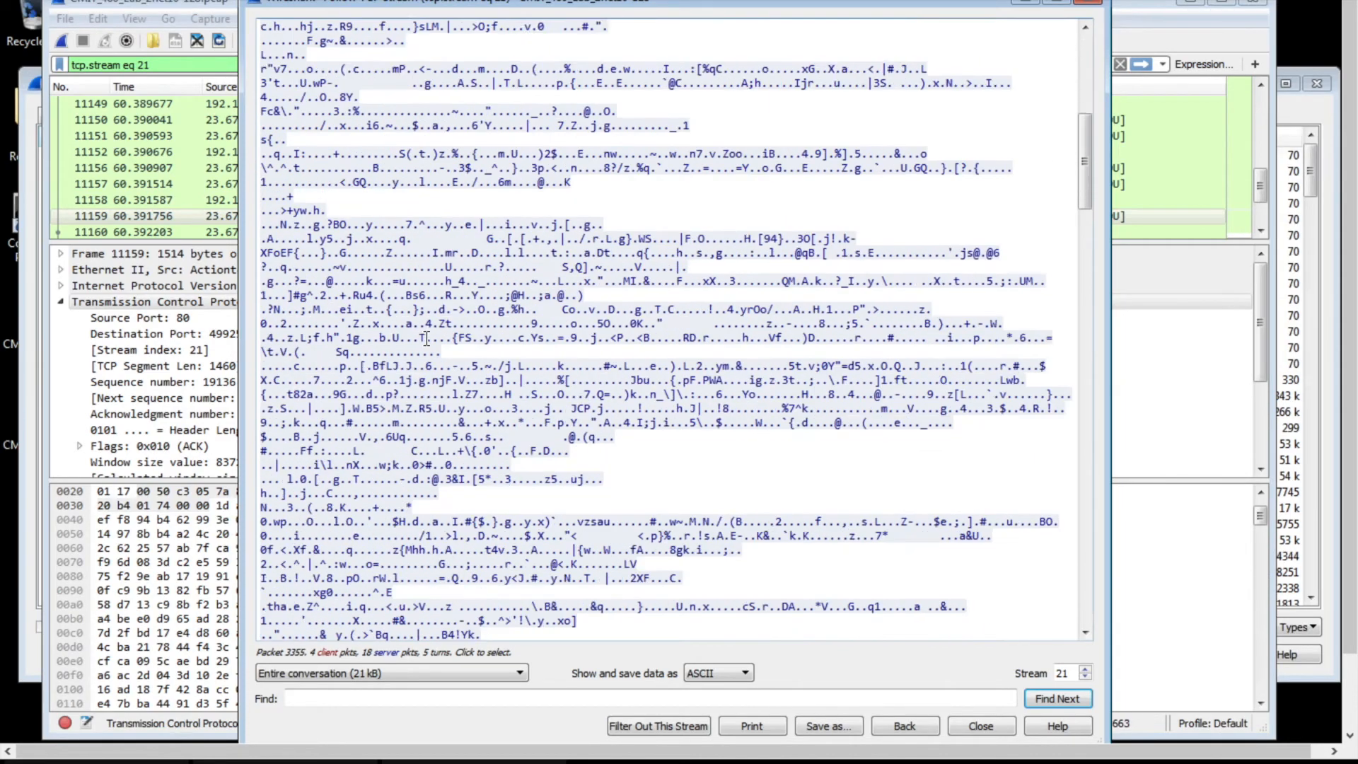
scroll(427, 338, "down", 20)
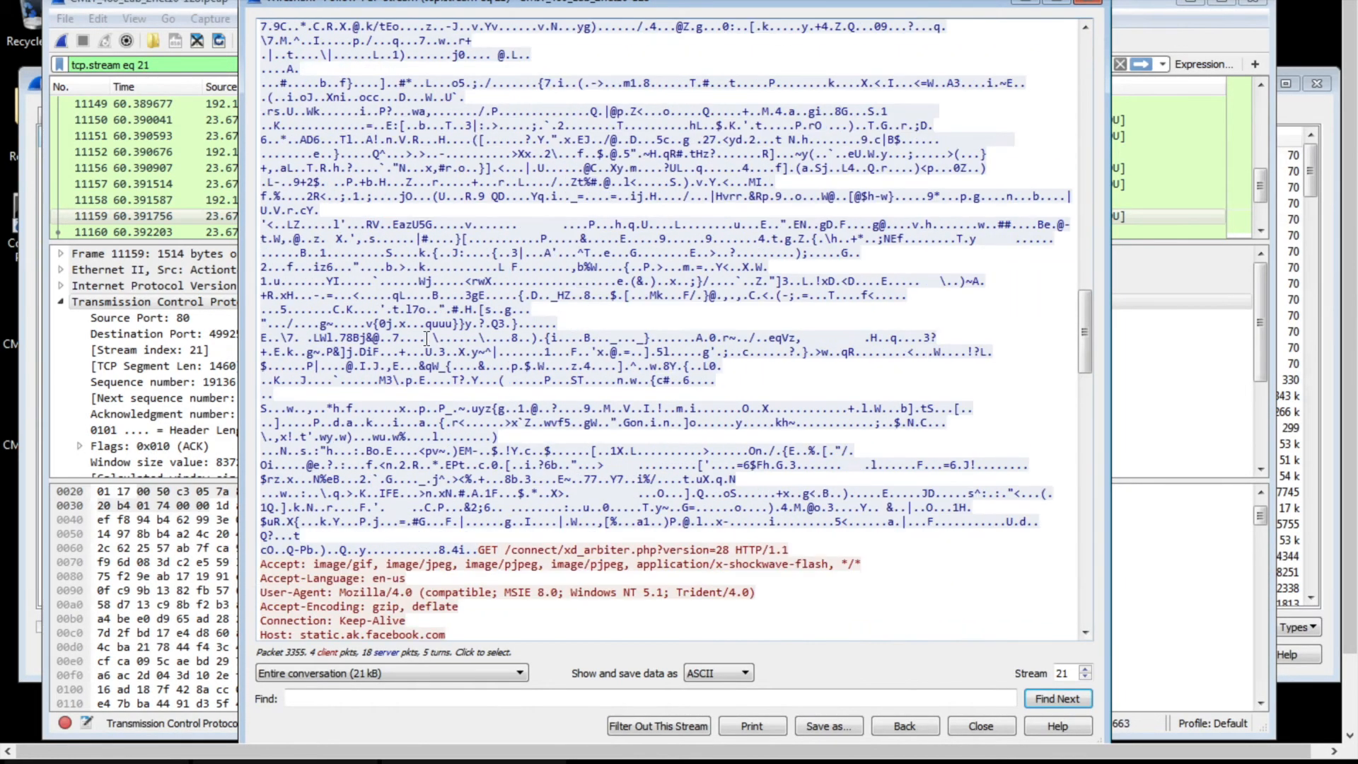
scroll(426, 338, "down", 3)
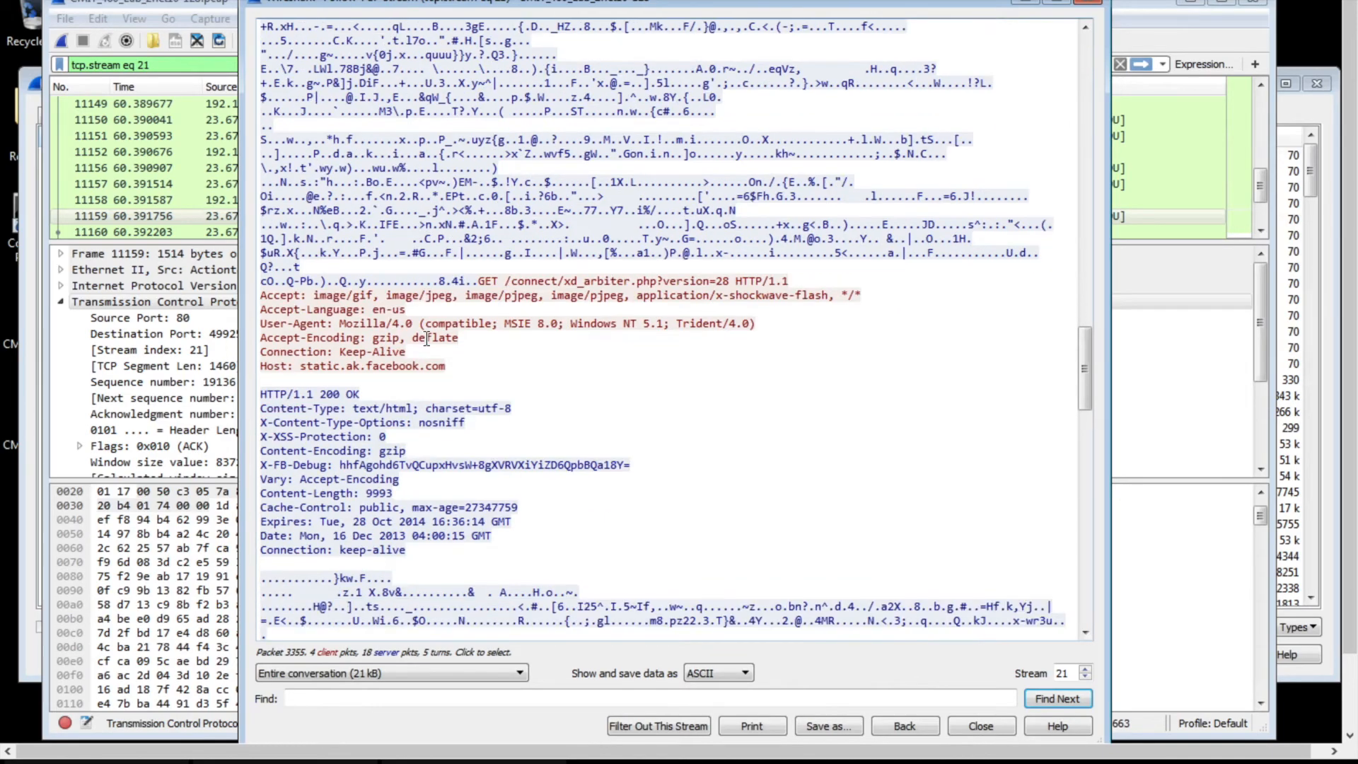
scroll(427, 338, "down", 11)
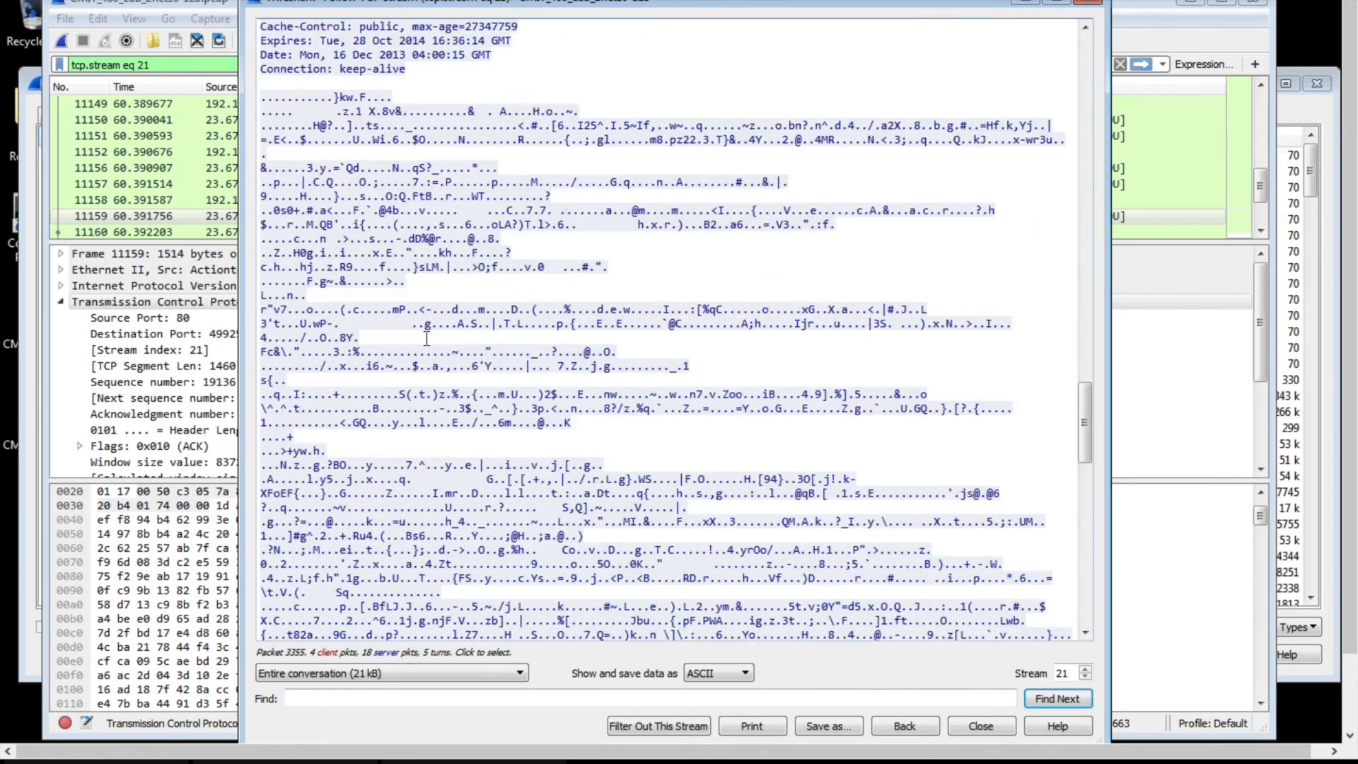
scroll(426, 338, "down", 20)
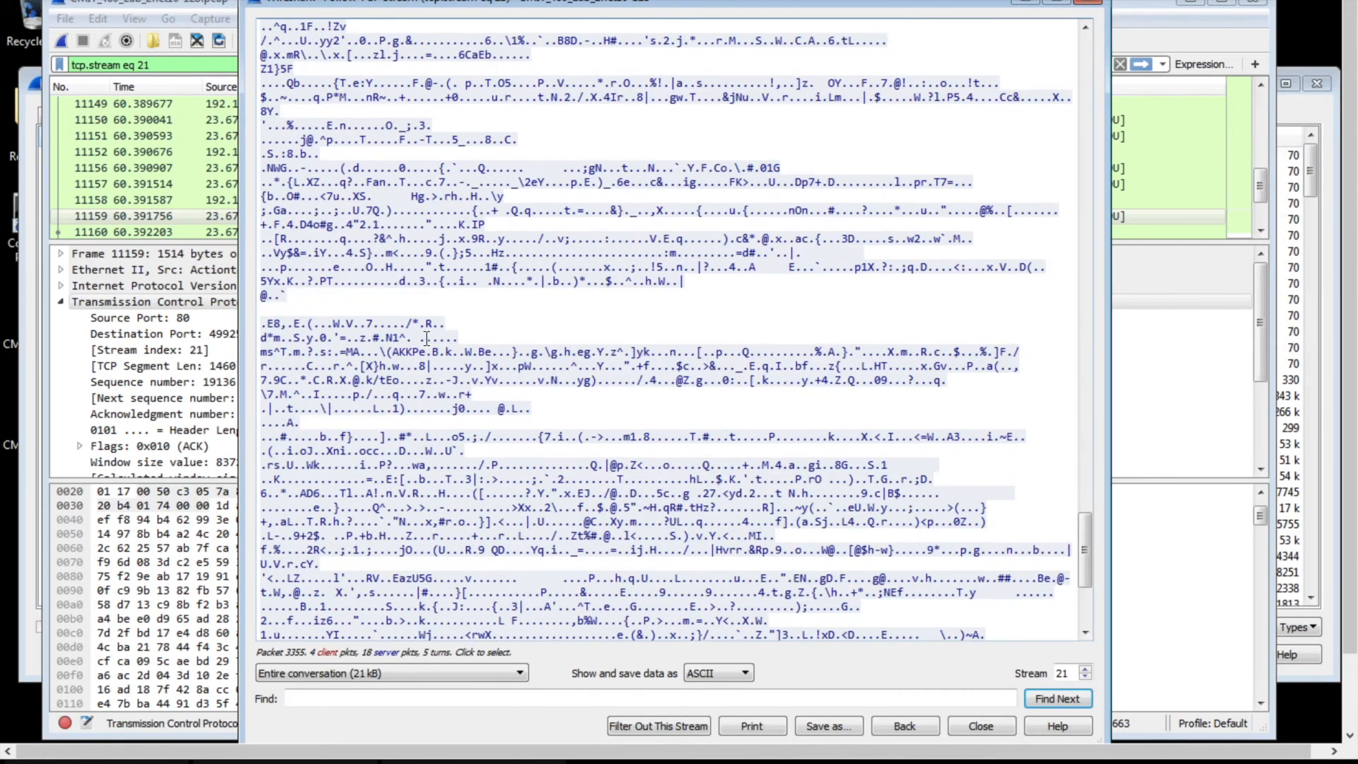
scroll(427, 338, "down", 5)
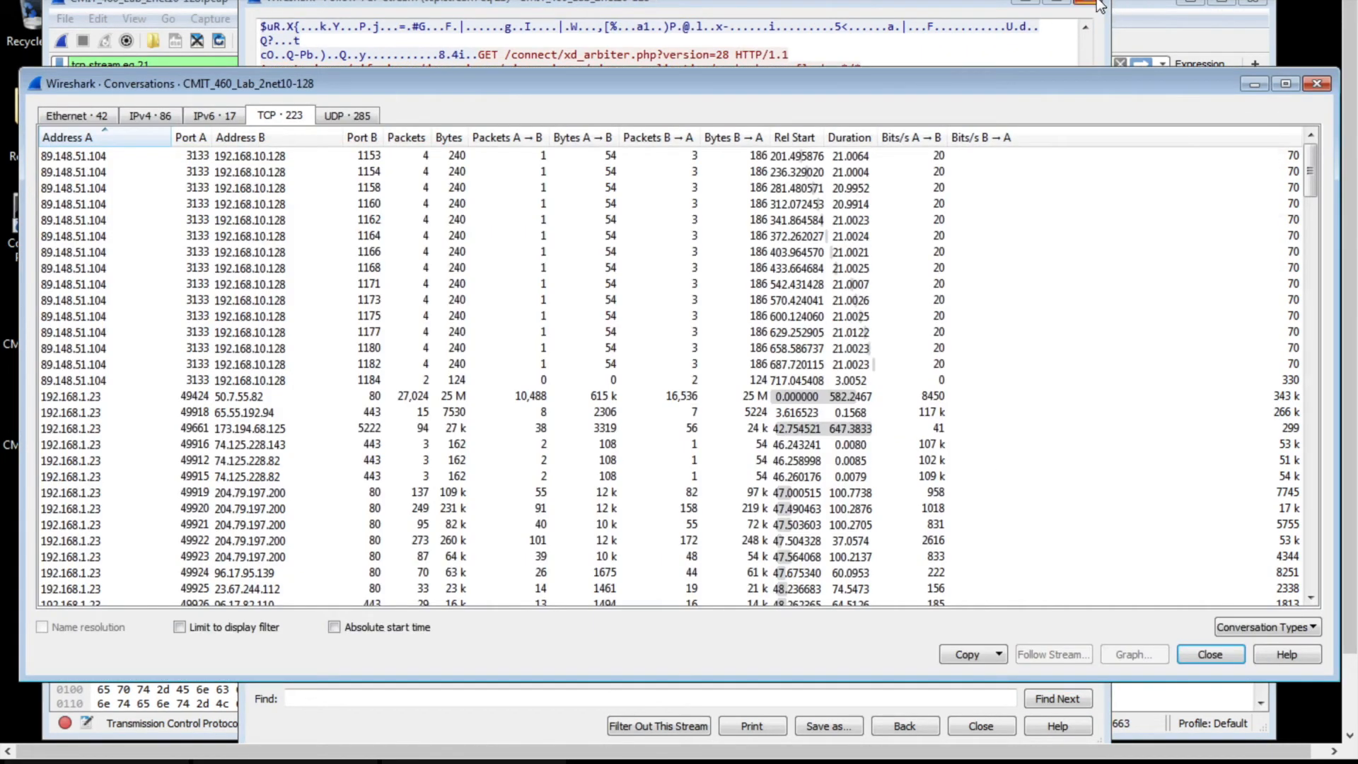
left_click(1097, 3)
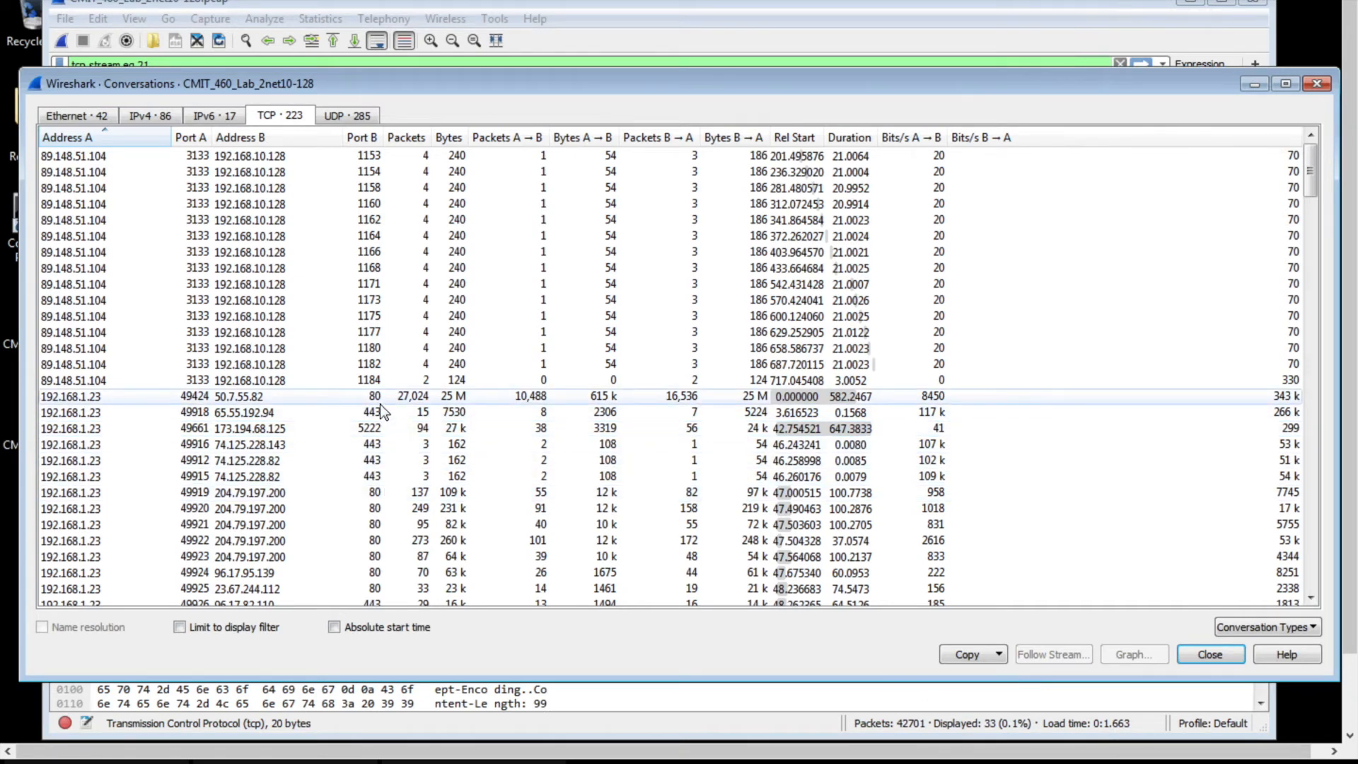
From the TCP conversations, filter the capture to 192.168.10.128 port 1093 and 131.253.34.142 port 80, and bring the packet list forward
scroll(382, 410, "down", 20)
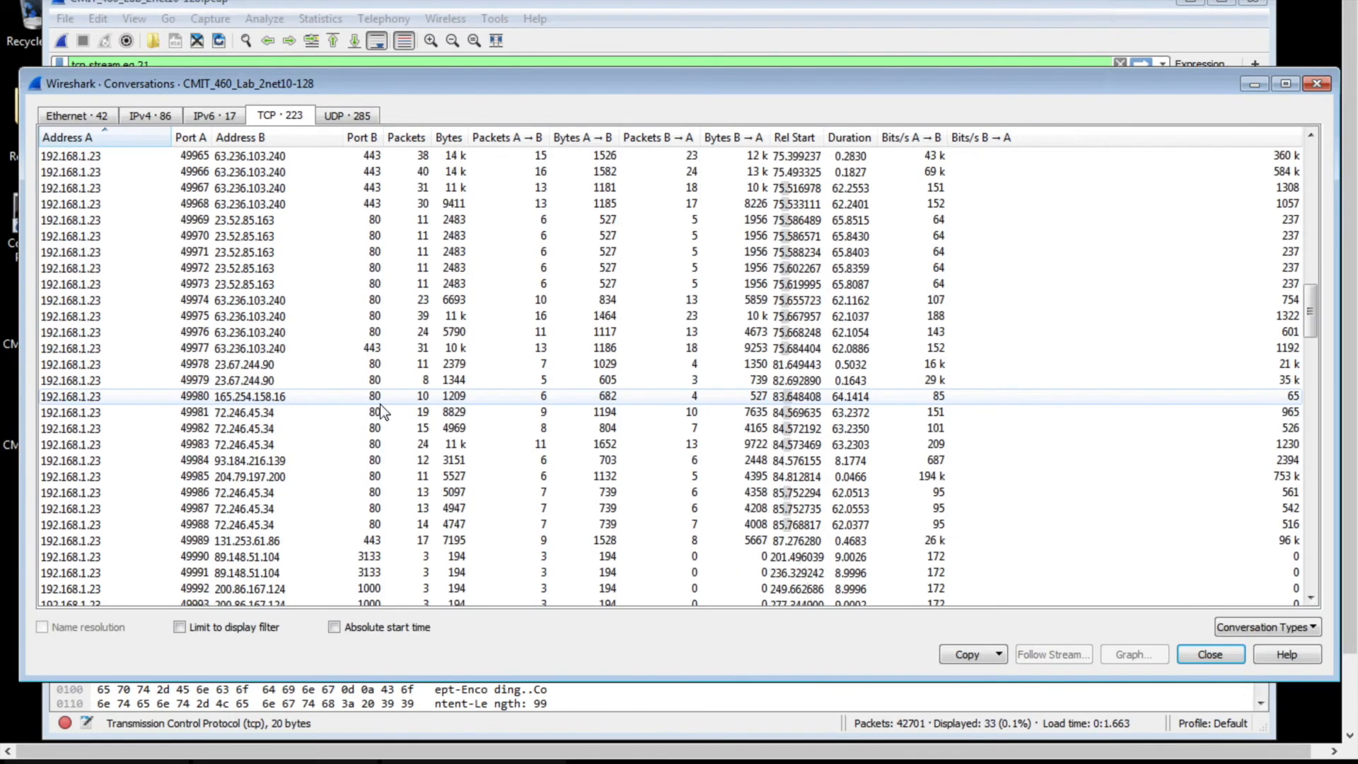
scroll(382, 410, "down", 1)
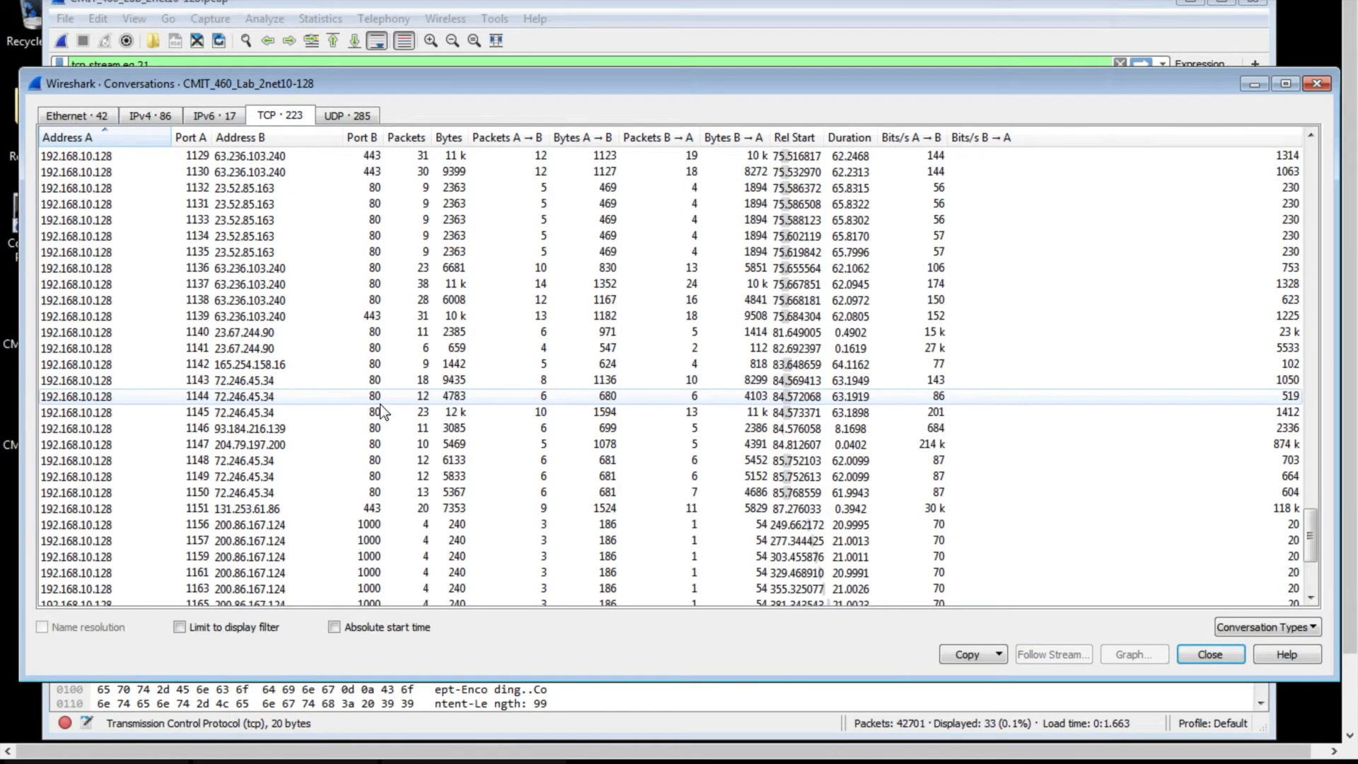
scroll(382, 410, "up", 5)
scroll(382, 410, "up", 8)
scroll(382, 410, "up", 7)
scroll(382, 410, "down", 1)
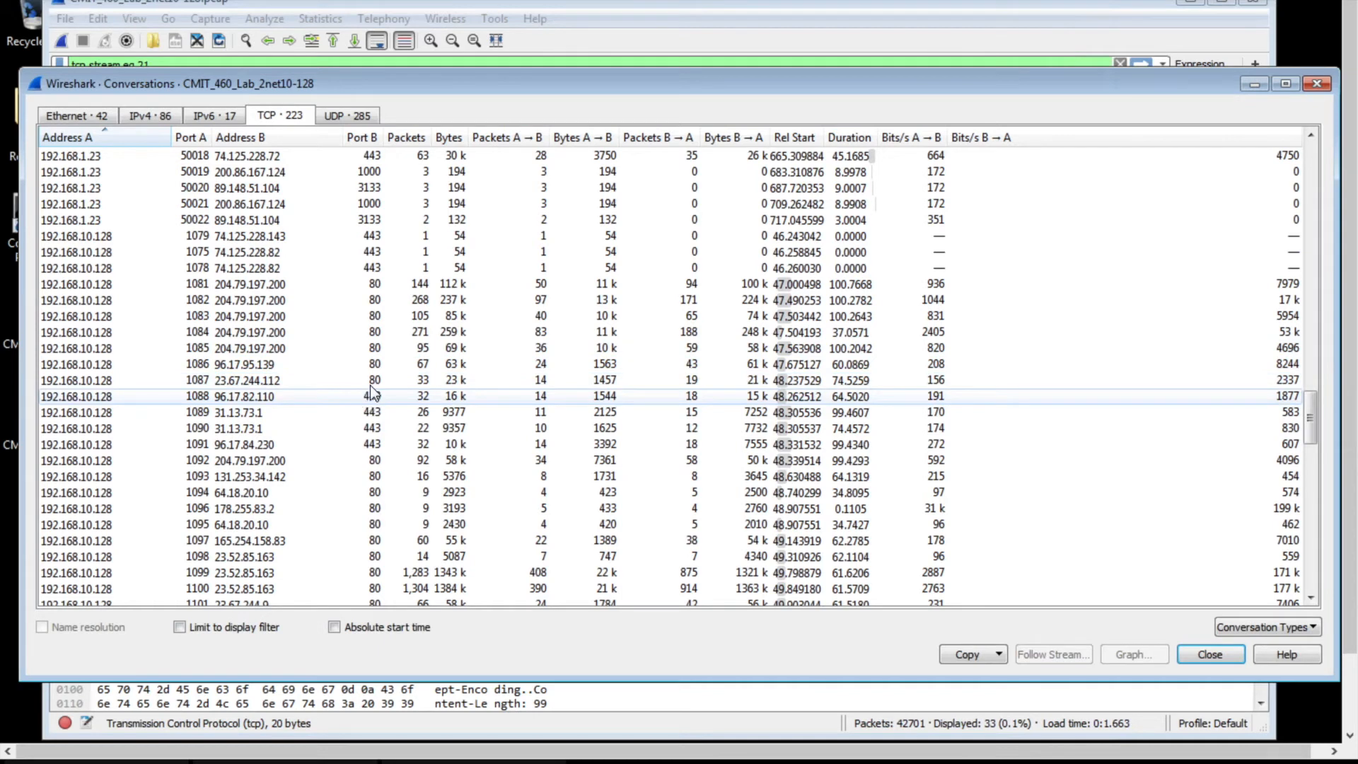
left_click(373, 478)
right_click(375, 483)
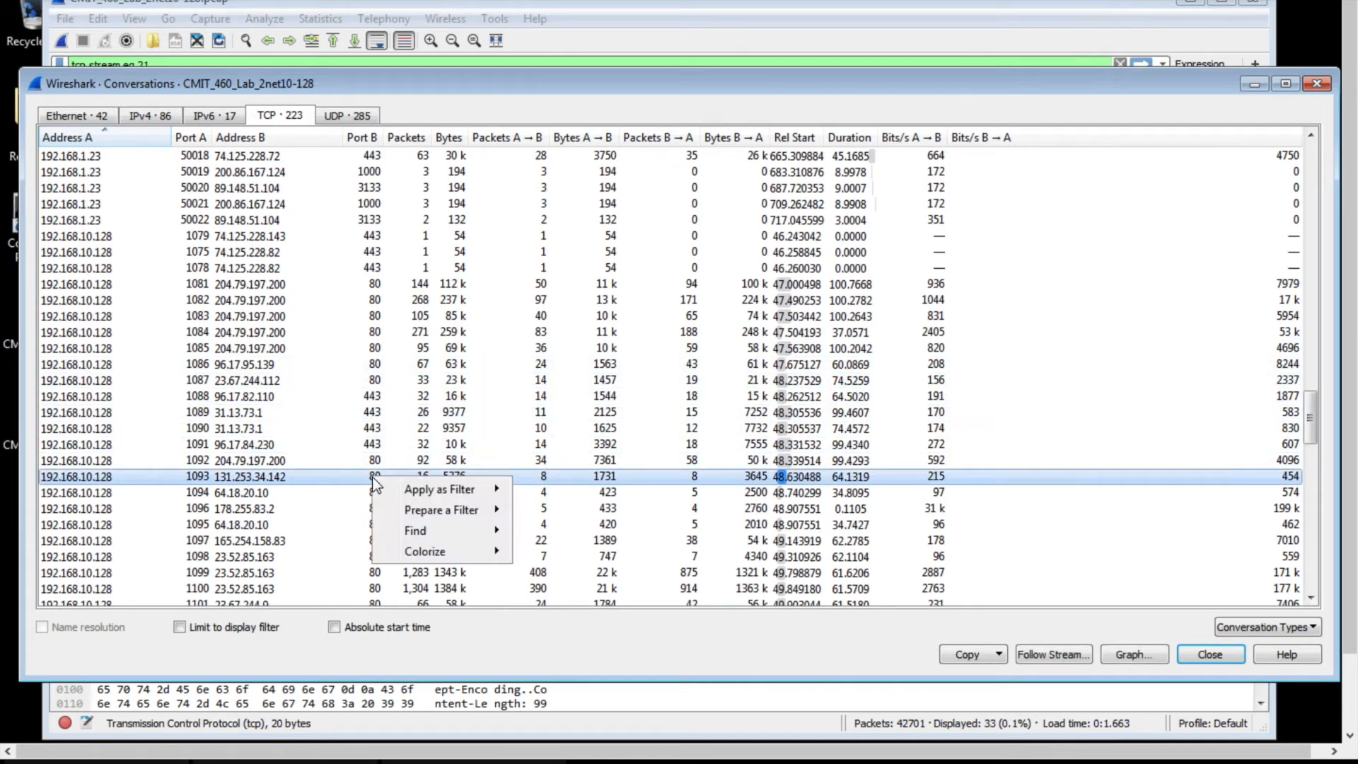
mouse_move(471, 489)
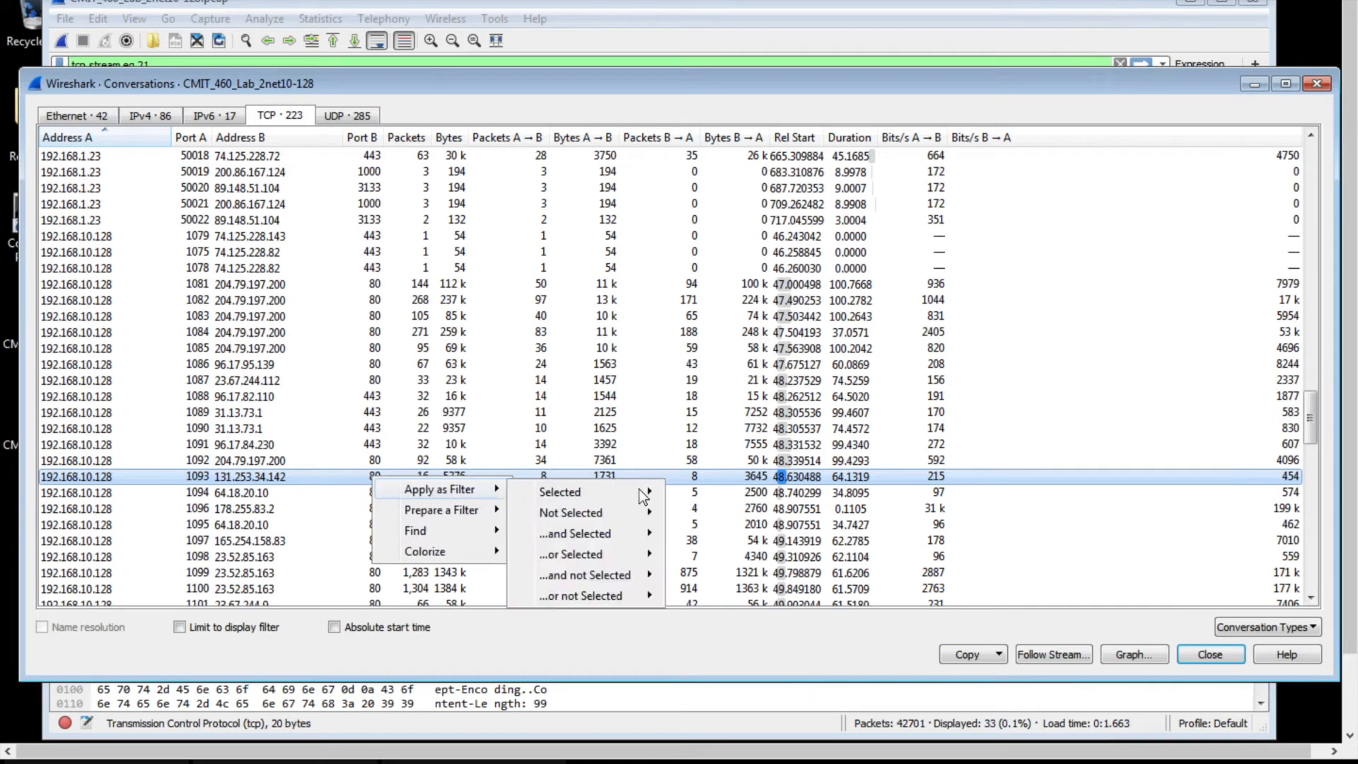
mouse_move(643, 497)
left_click(696, 493)
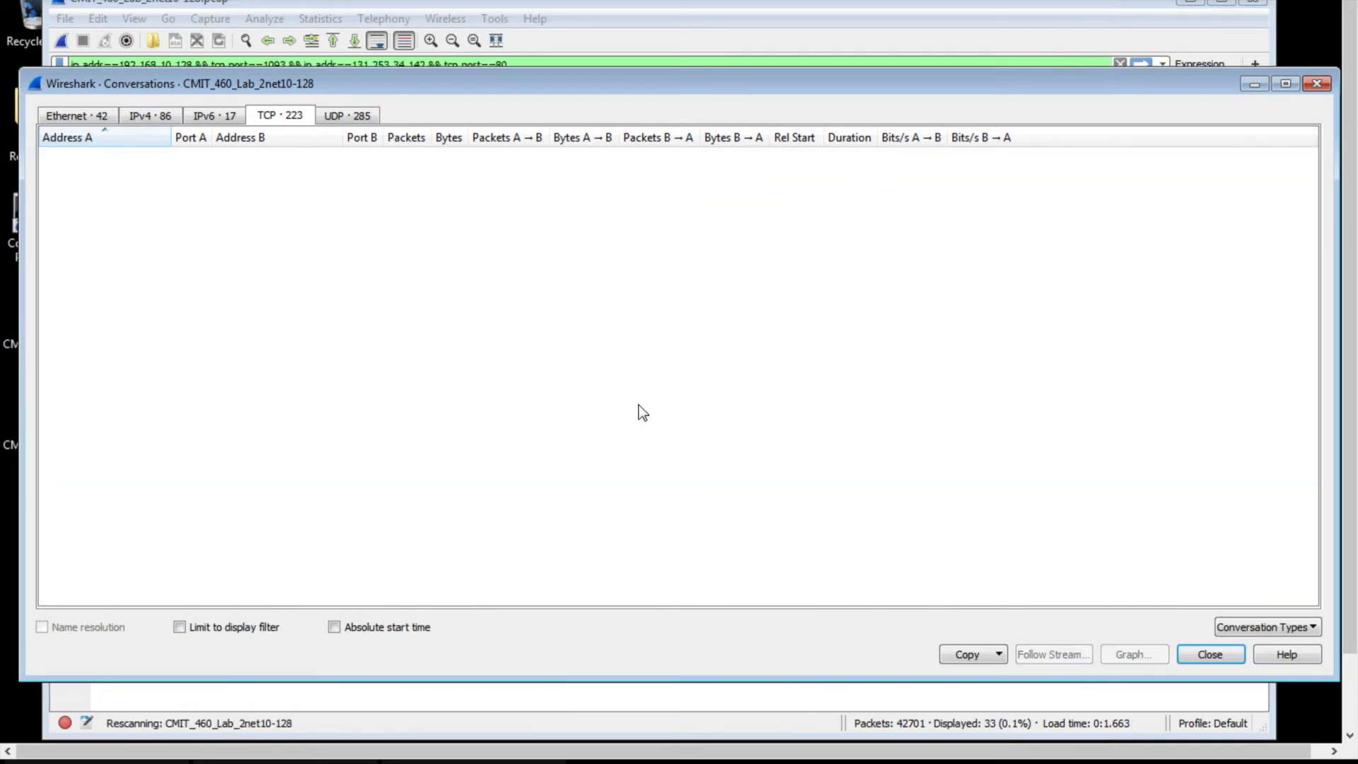
left_click(567, 3)
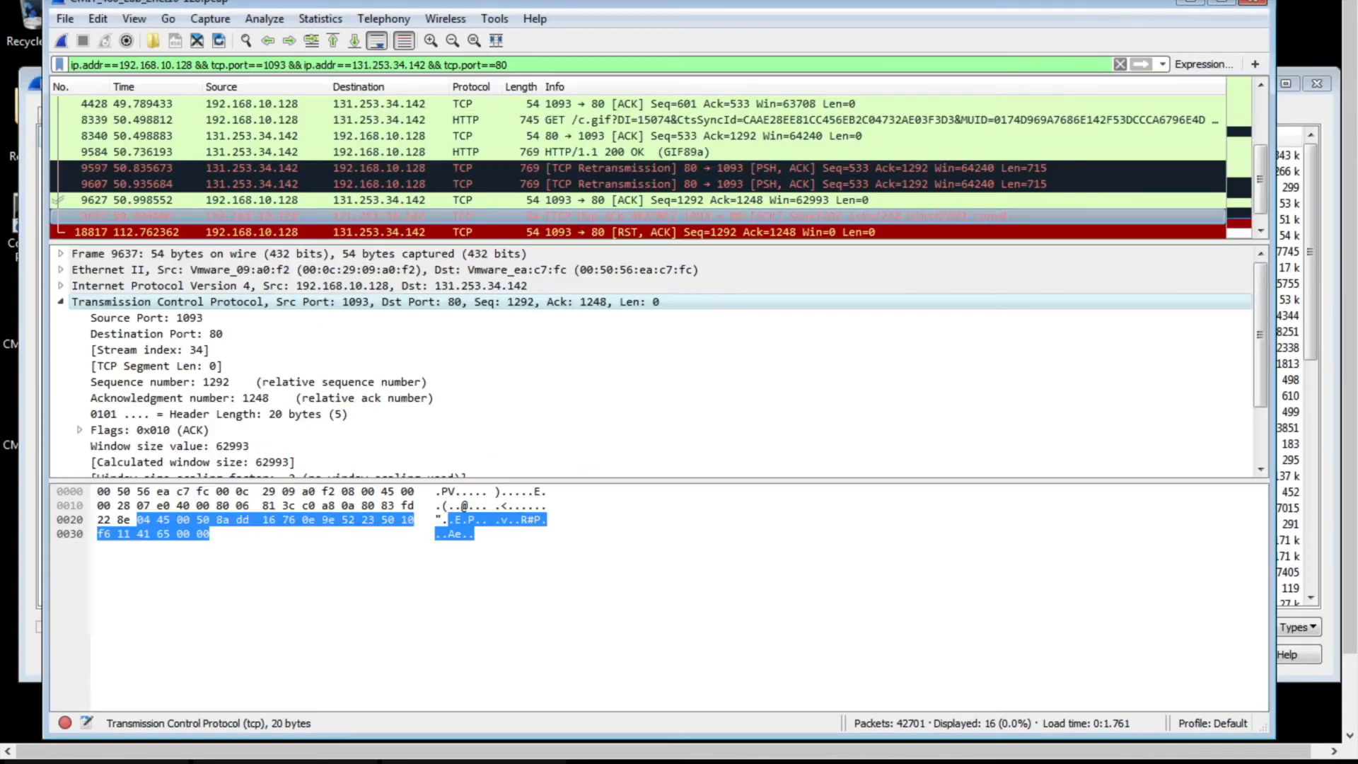
Review the stream's packets and examine the HTTP headers of the first GET /c.gif?DI=15074 request
left_click(596, 120)
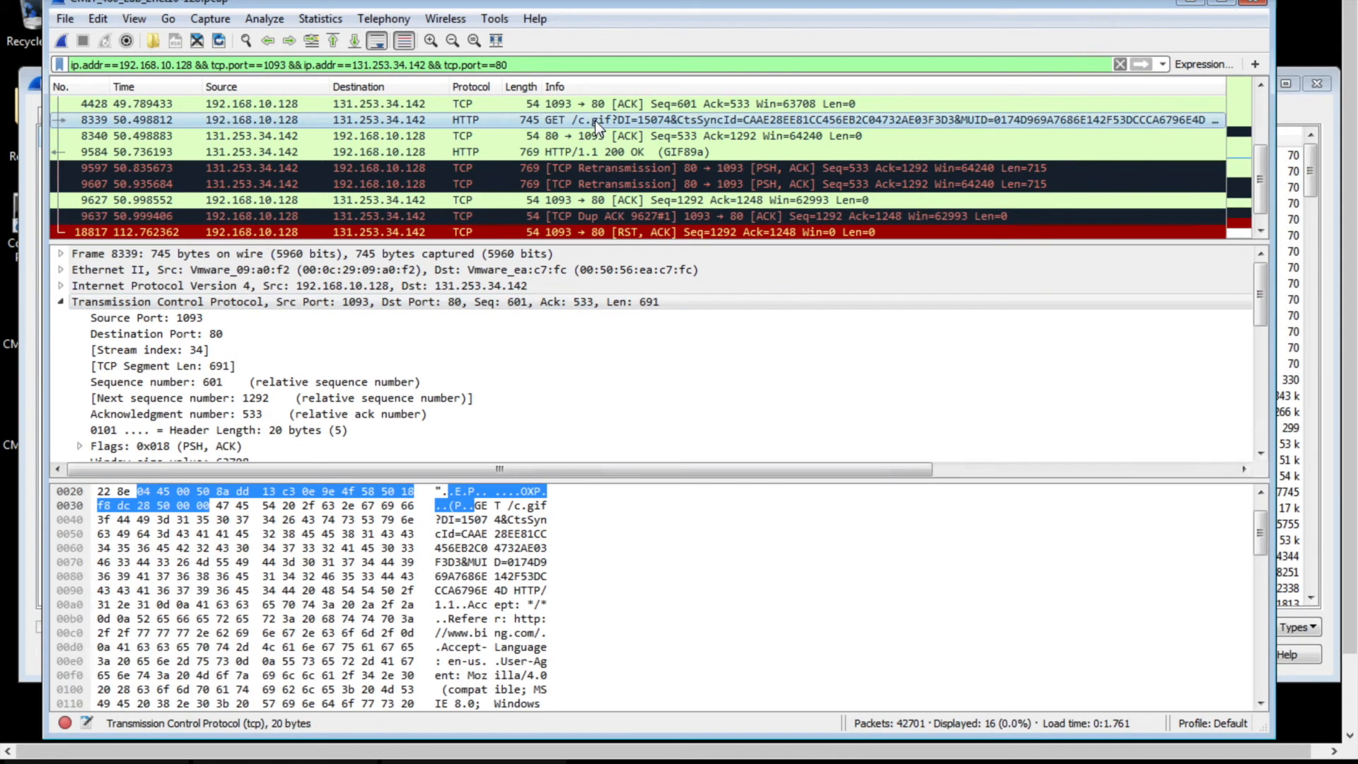
scroll(595, 120, "down", 1)
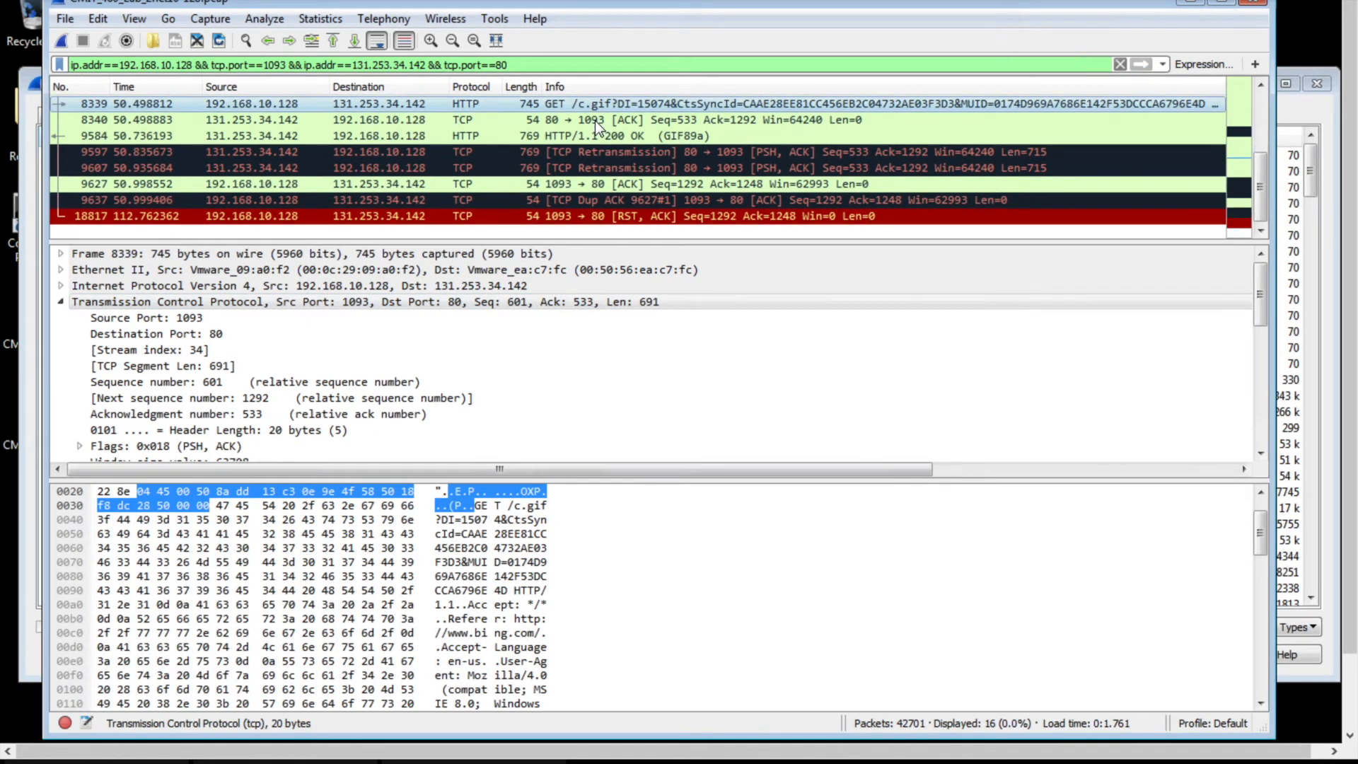
scroll(595, 121, "up", 3)
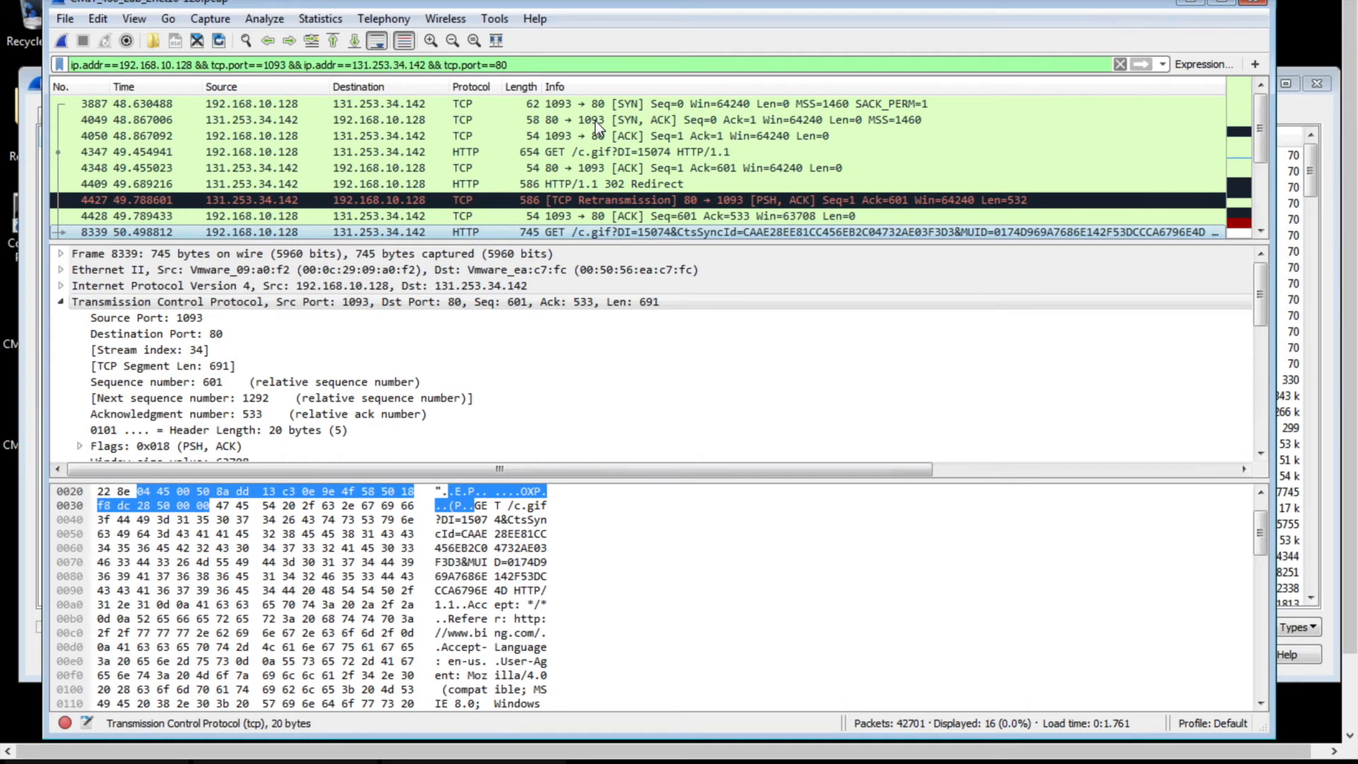
left_click(800, 152)
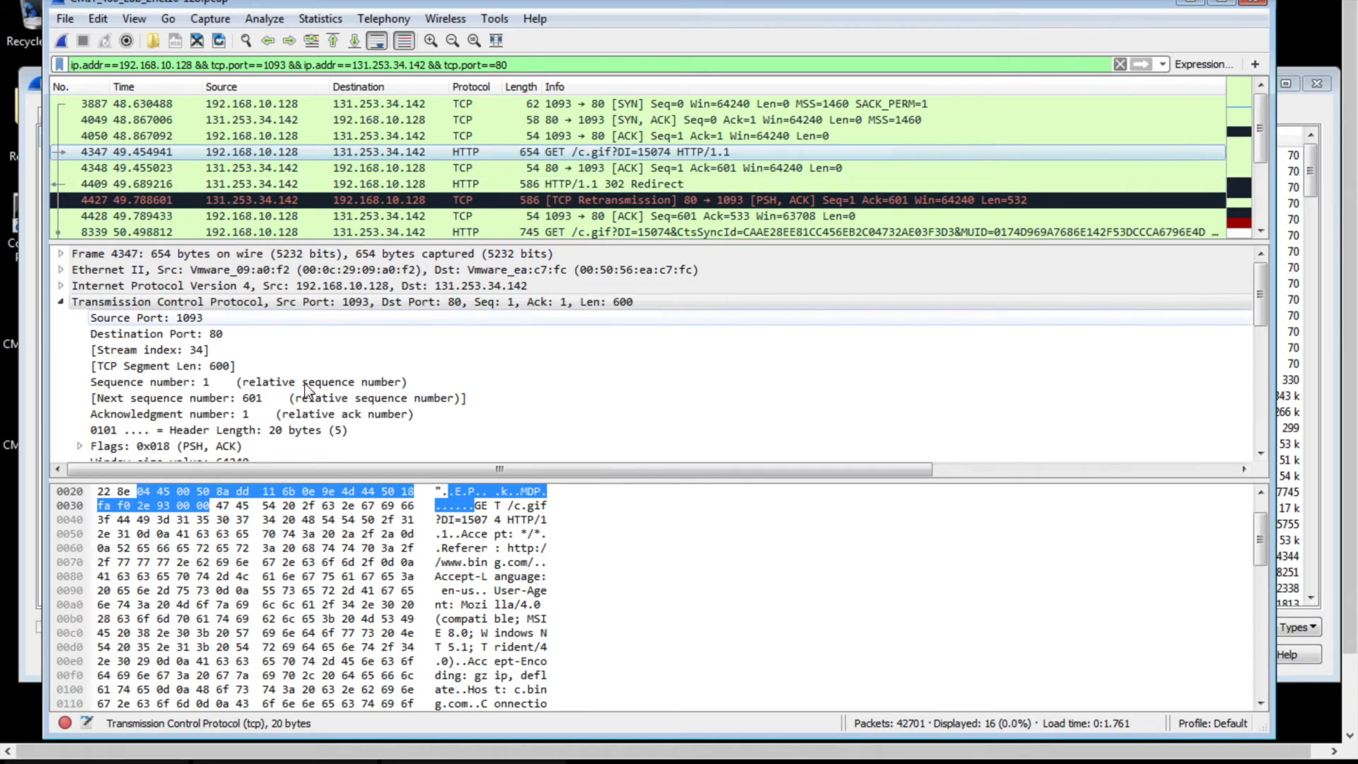
scroll(262, 384, "down", 4)
scroll(262, 384, "down", 3)
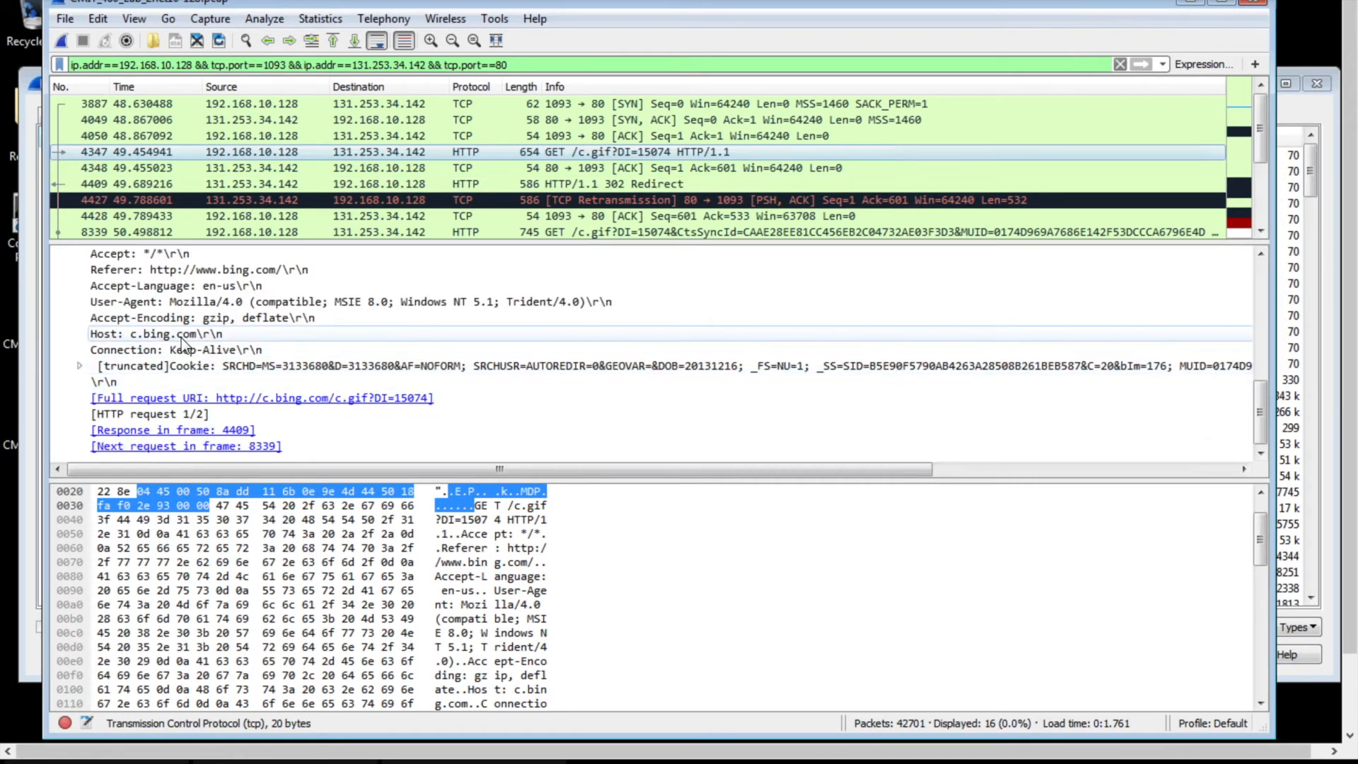
scroll(181, 337, "up", 1)
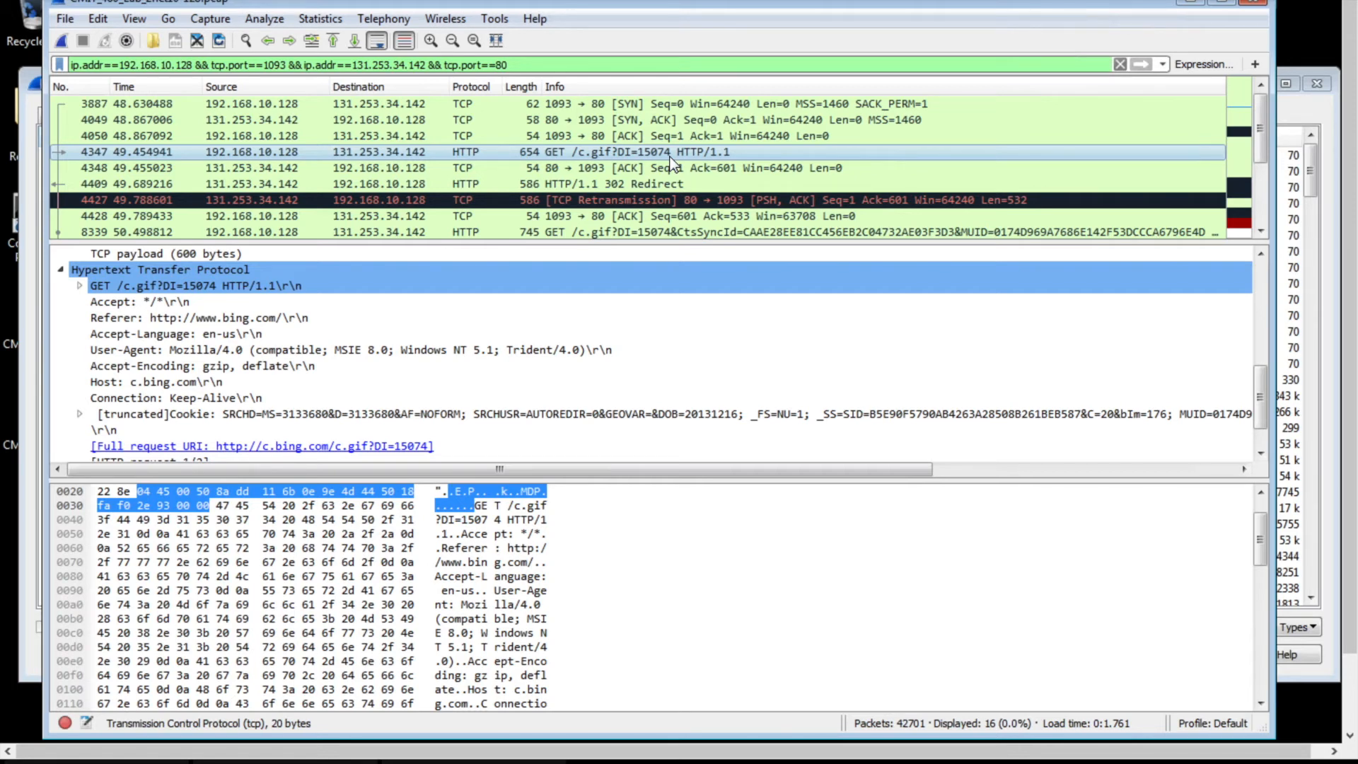
Inspect the URI path, CtsSyncId and MUID bytes of the second GET /c.gif request, and review the stream's remaining packets
left_click(671, 232)
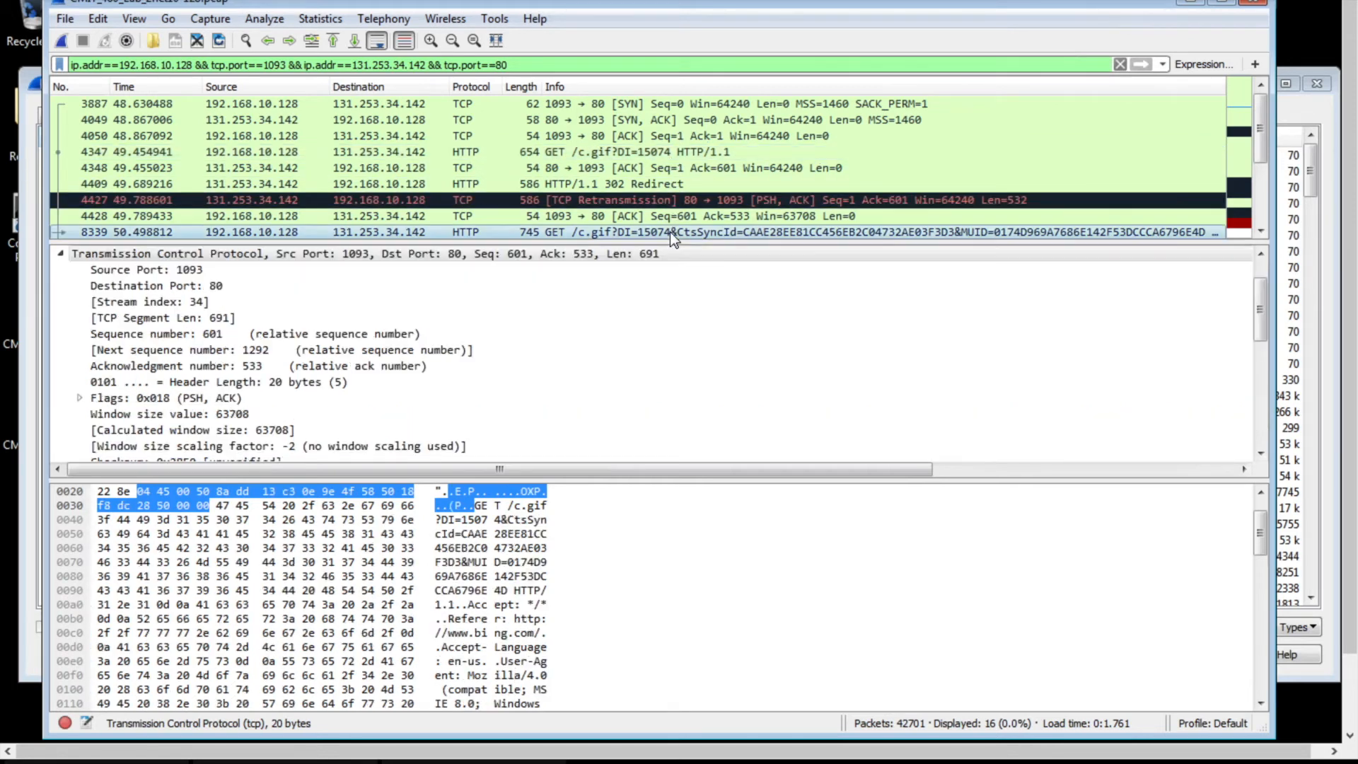
left_click(544, 510)
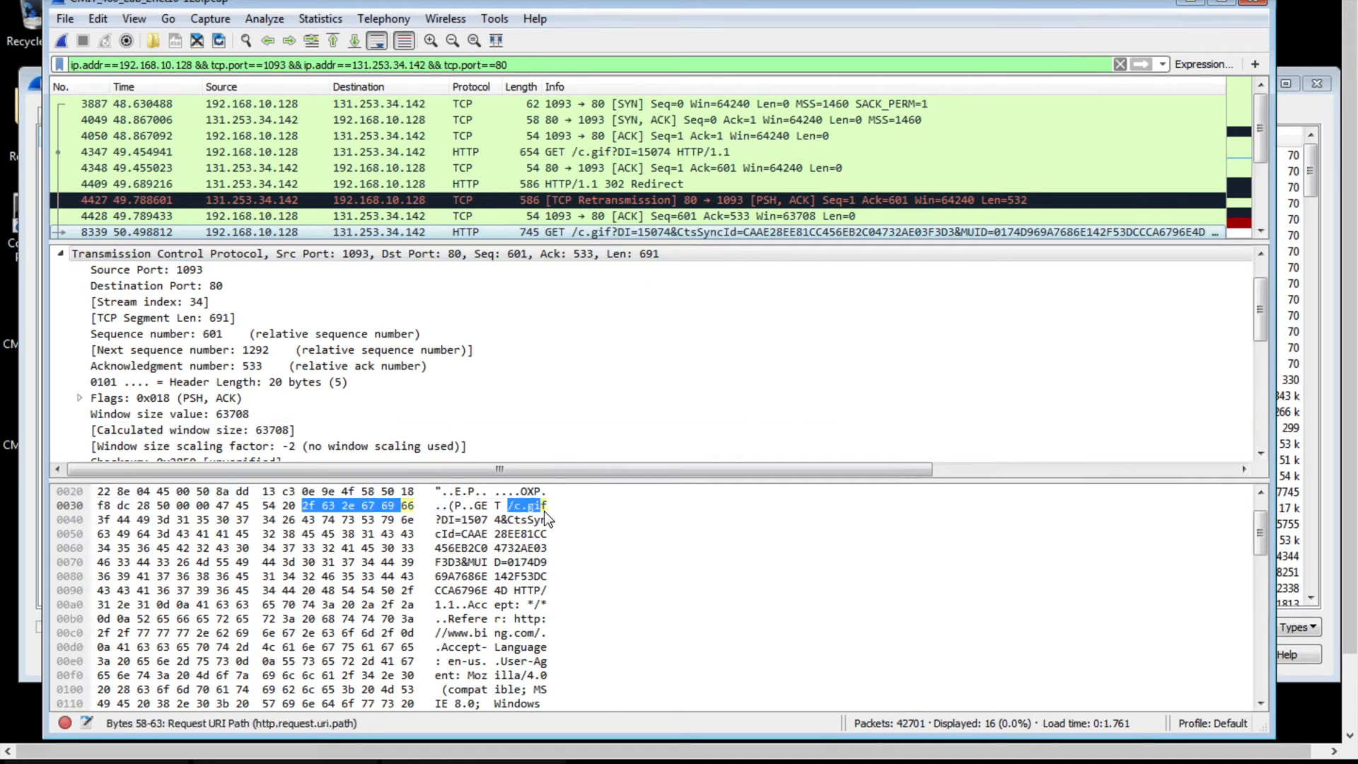
left_click(545, 545)
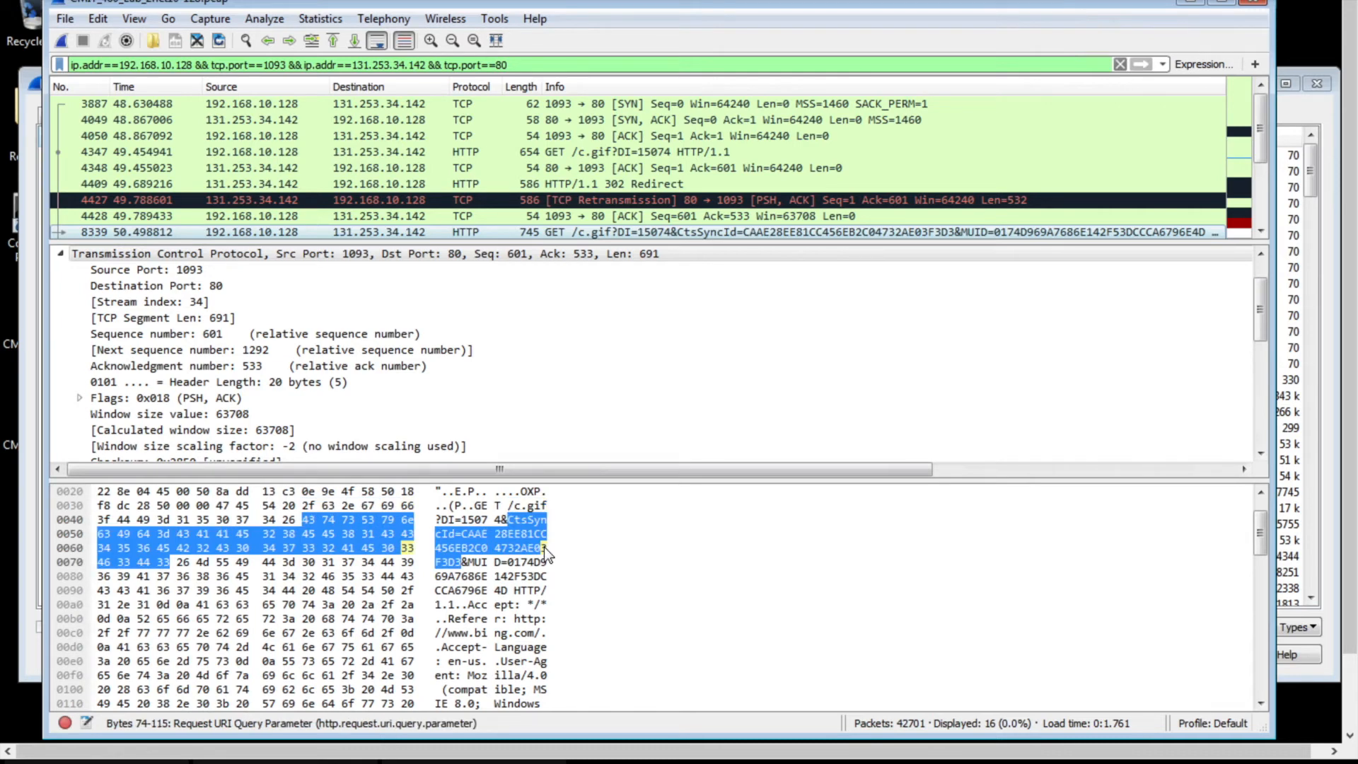
left_click(531, 577)
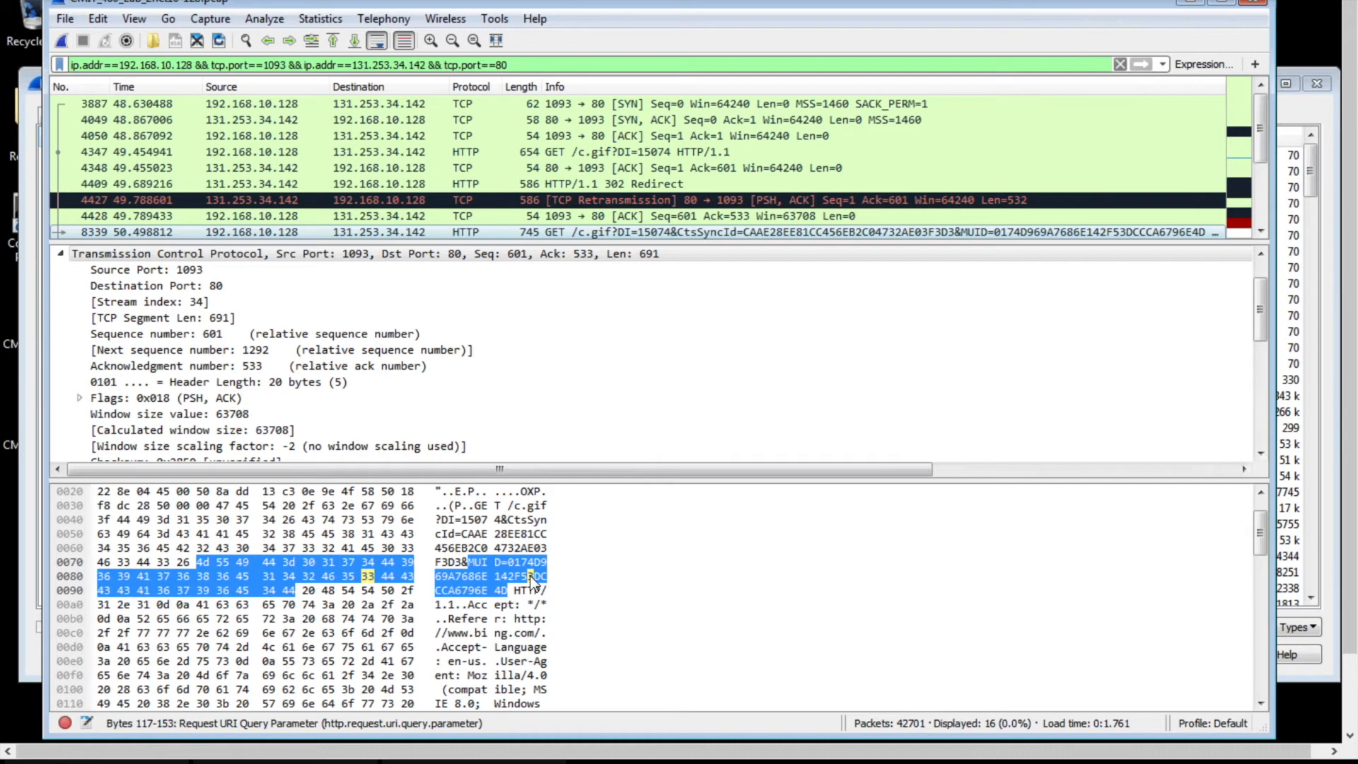
scroll(585, 205, "down", 3)
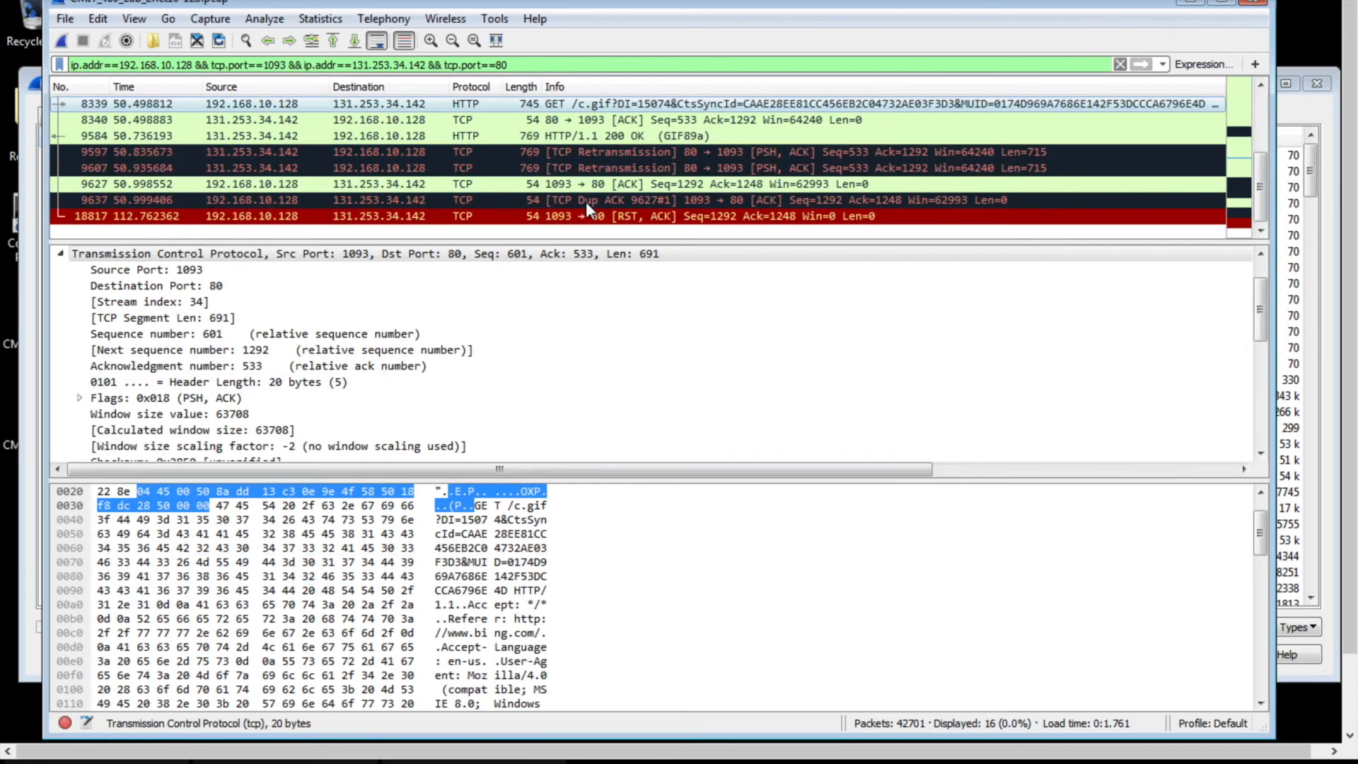
scroll(585, 202, "up", 3)
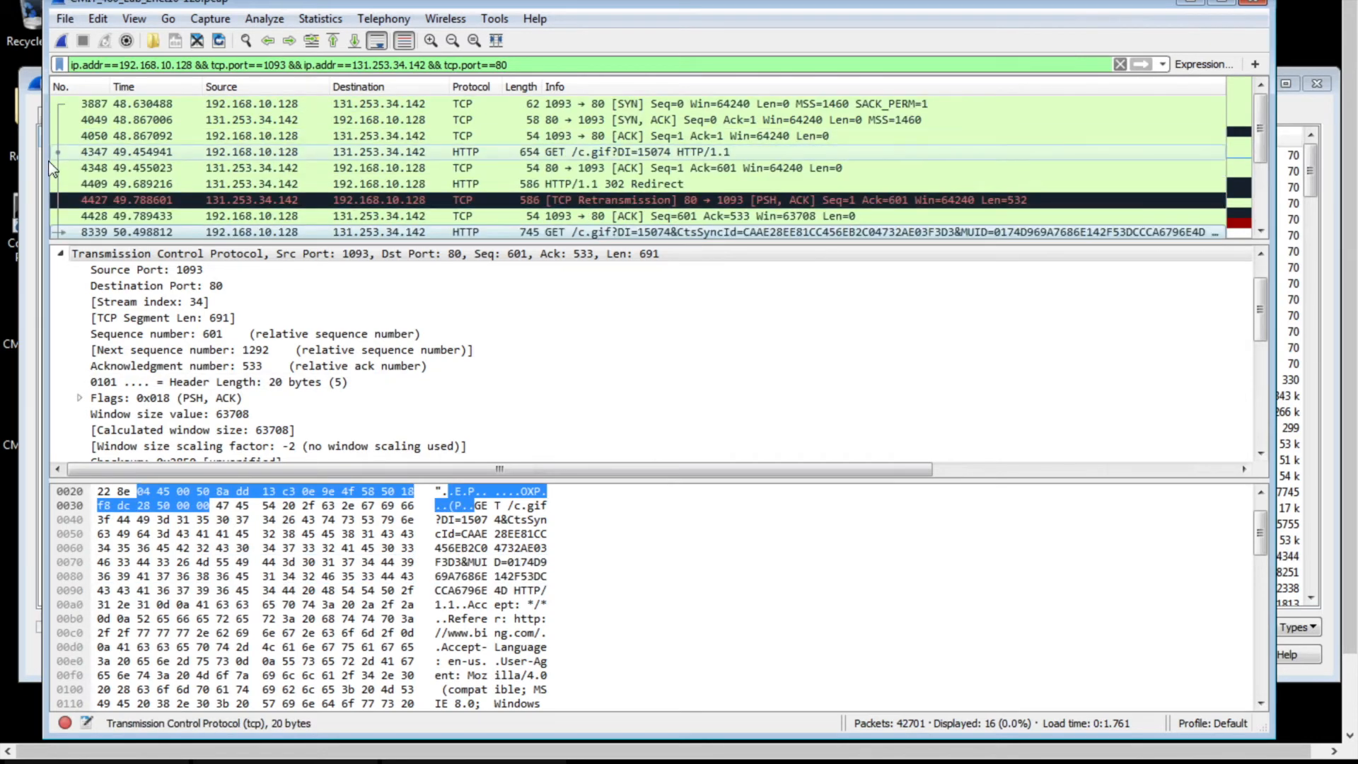
From the Conversations window, filter the capture to 192.168.10.128 port 1150 and 72.246.45.34 port 80, and bring the packet list forward
left_click(31, 174)
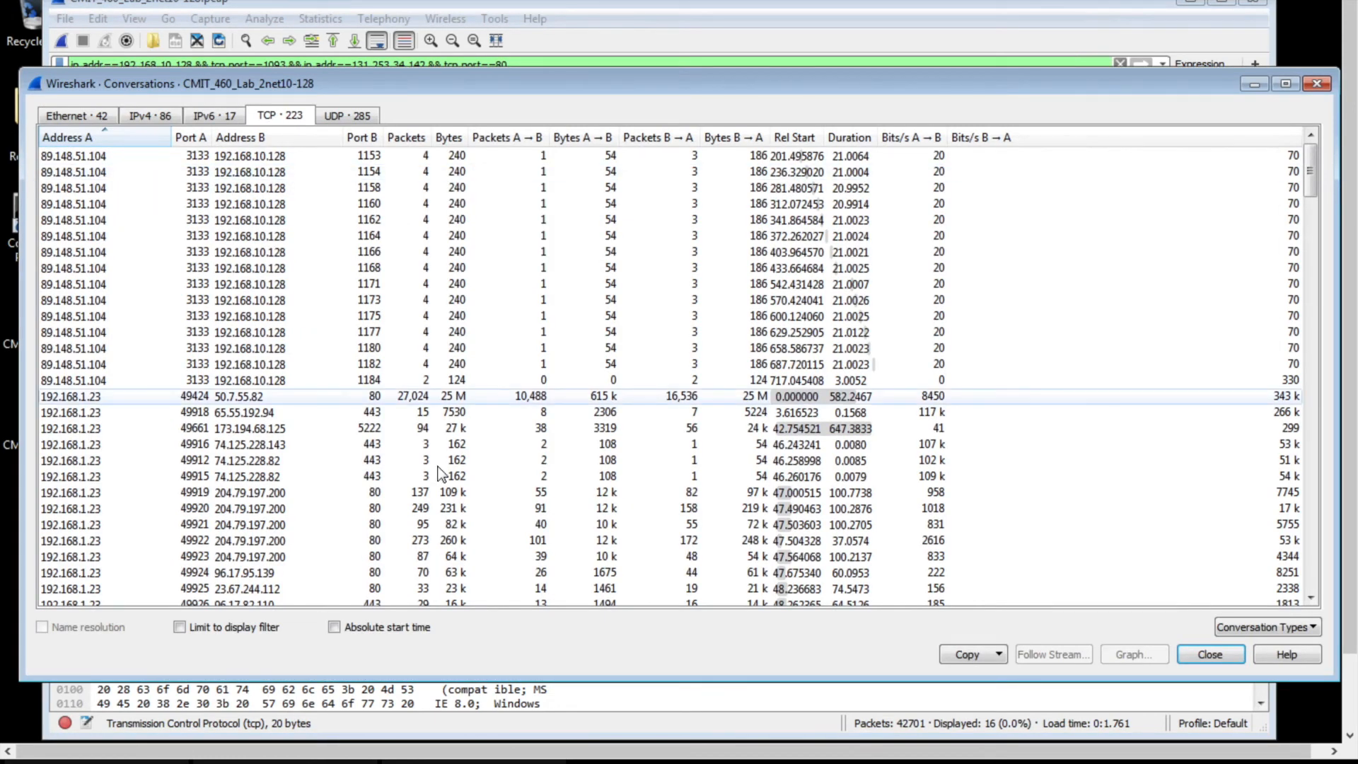
scroll(440, 473, "down", 15)
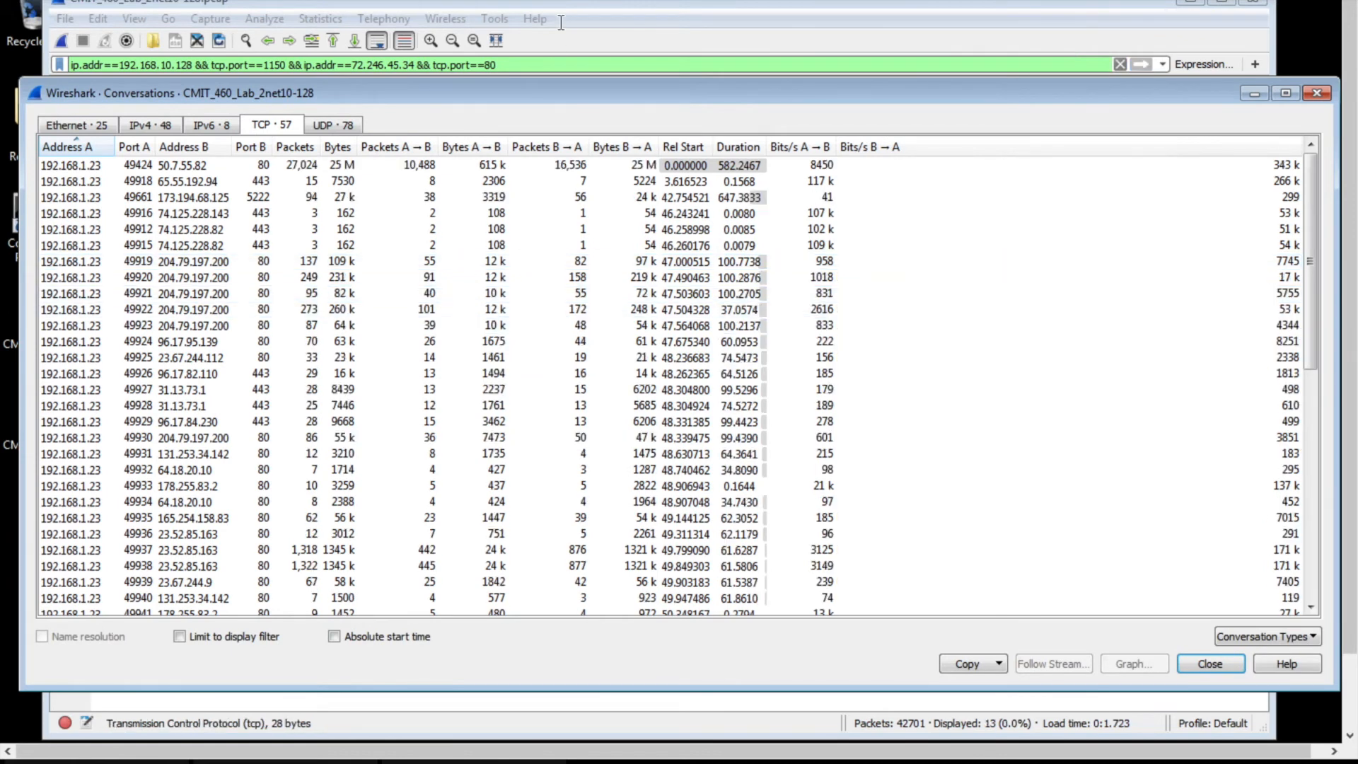
left_click(577, 10)
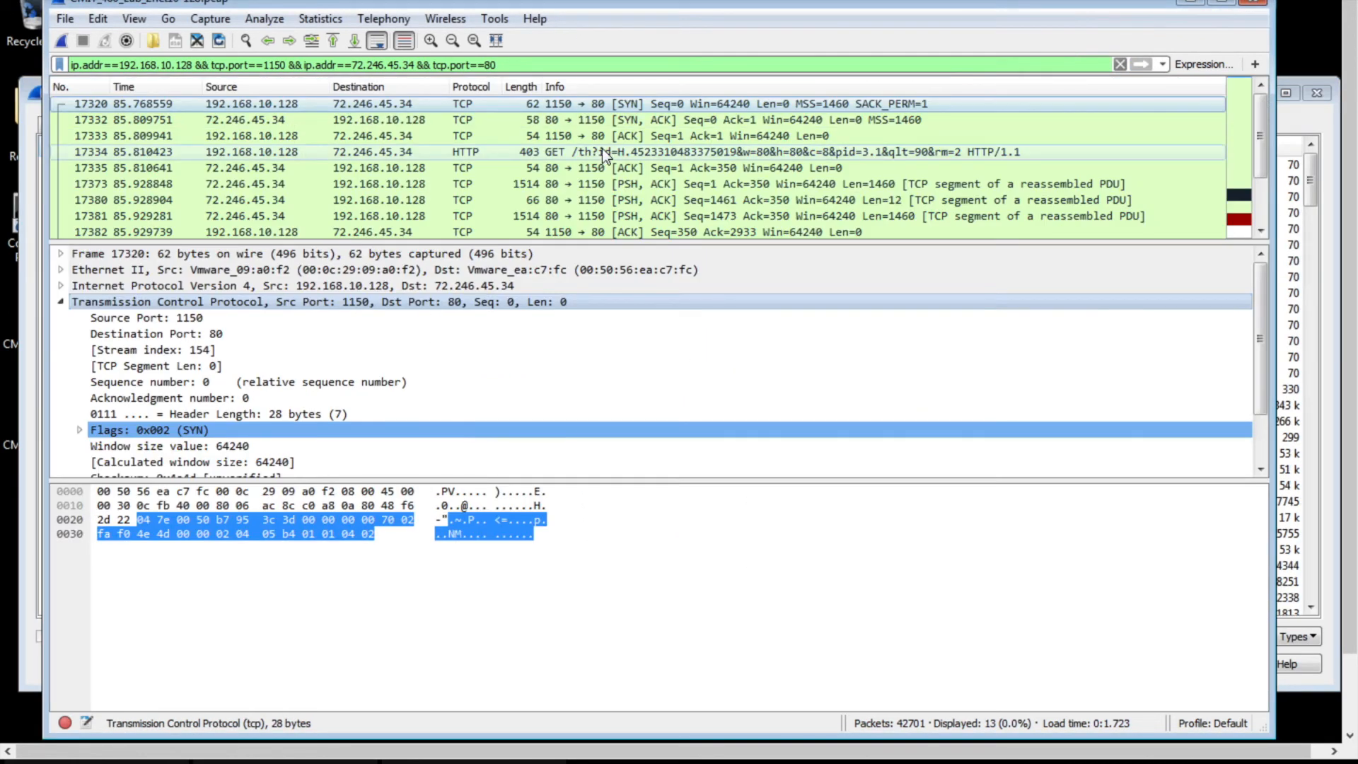
Examine the HTTP headers of the GET /th?id=H.4523310483375019 request and review the stream's remaining packets
left_click(677, 155)
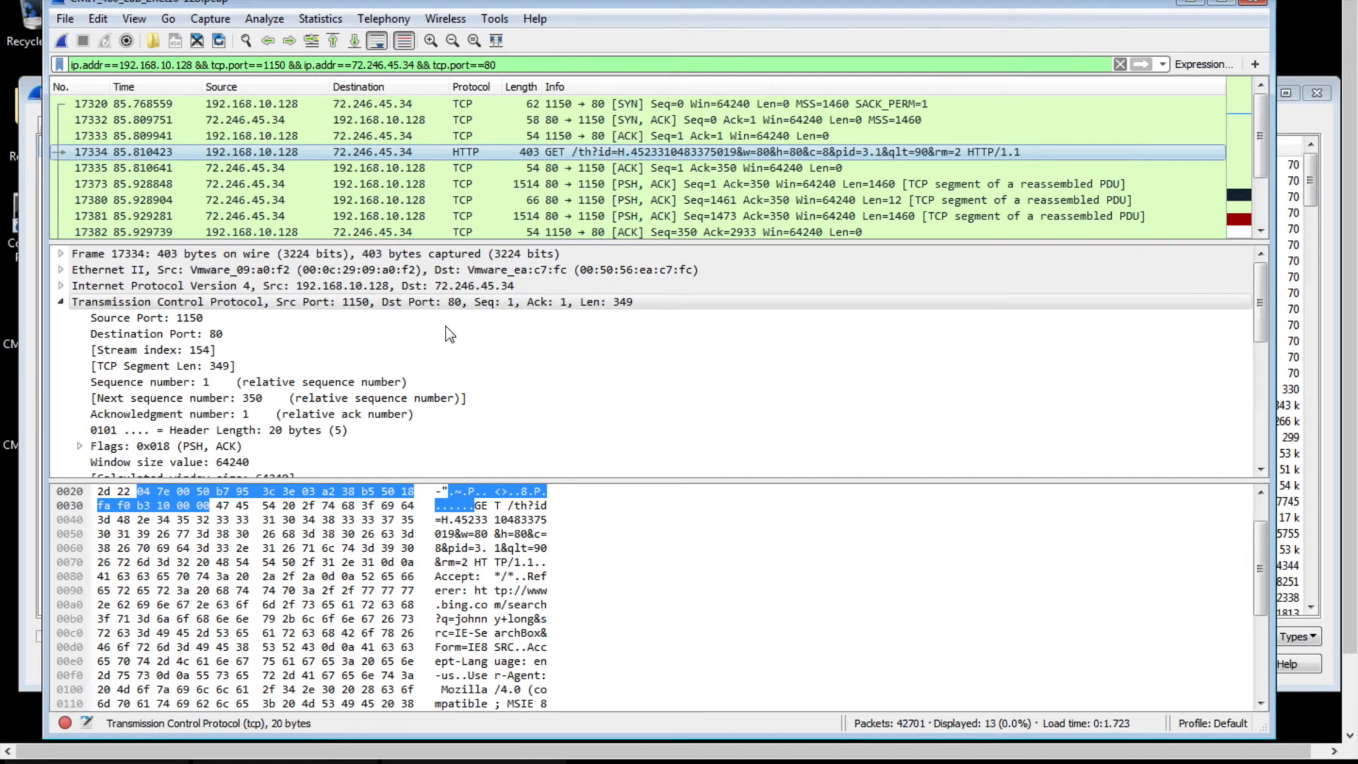
scroll(281, 399, "down", 7)
scroll(281, 400, "down", 1)
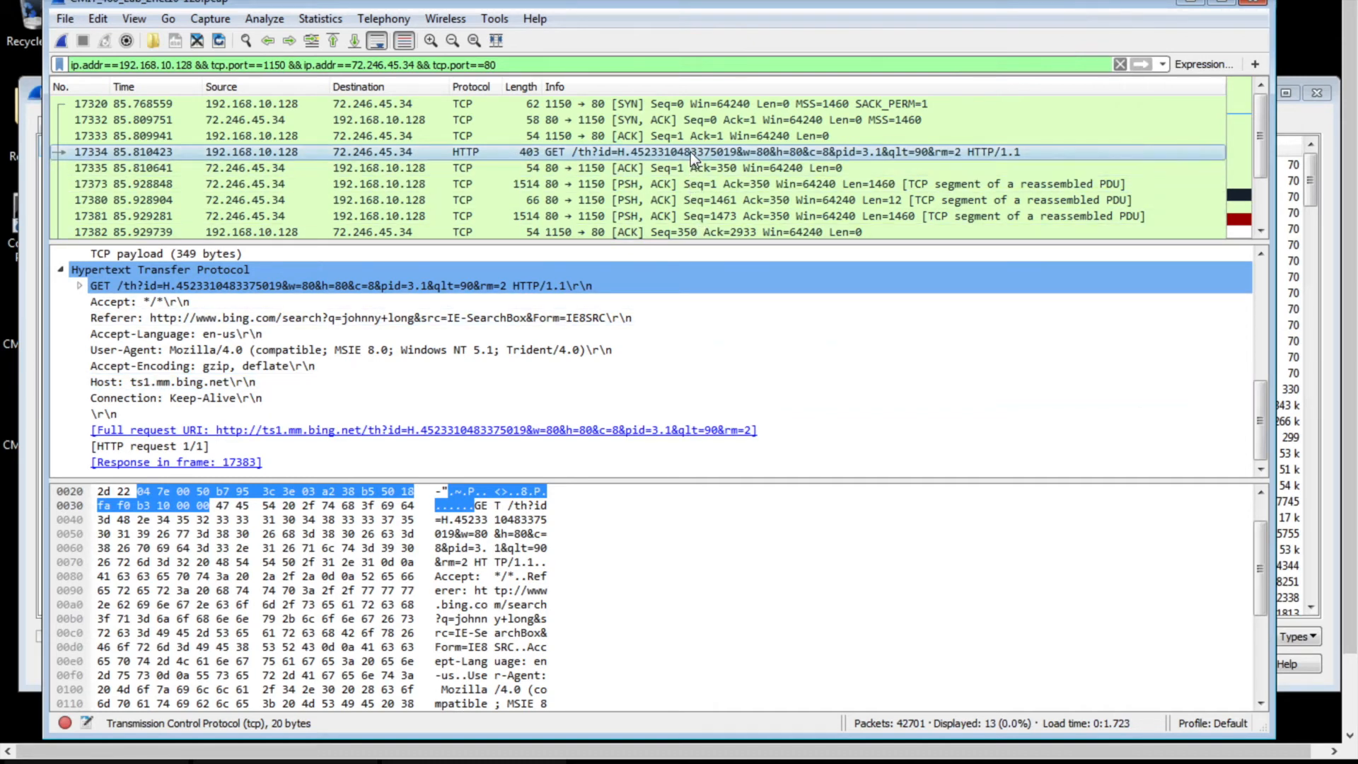
scroll(690, 152, "down", 2)
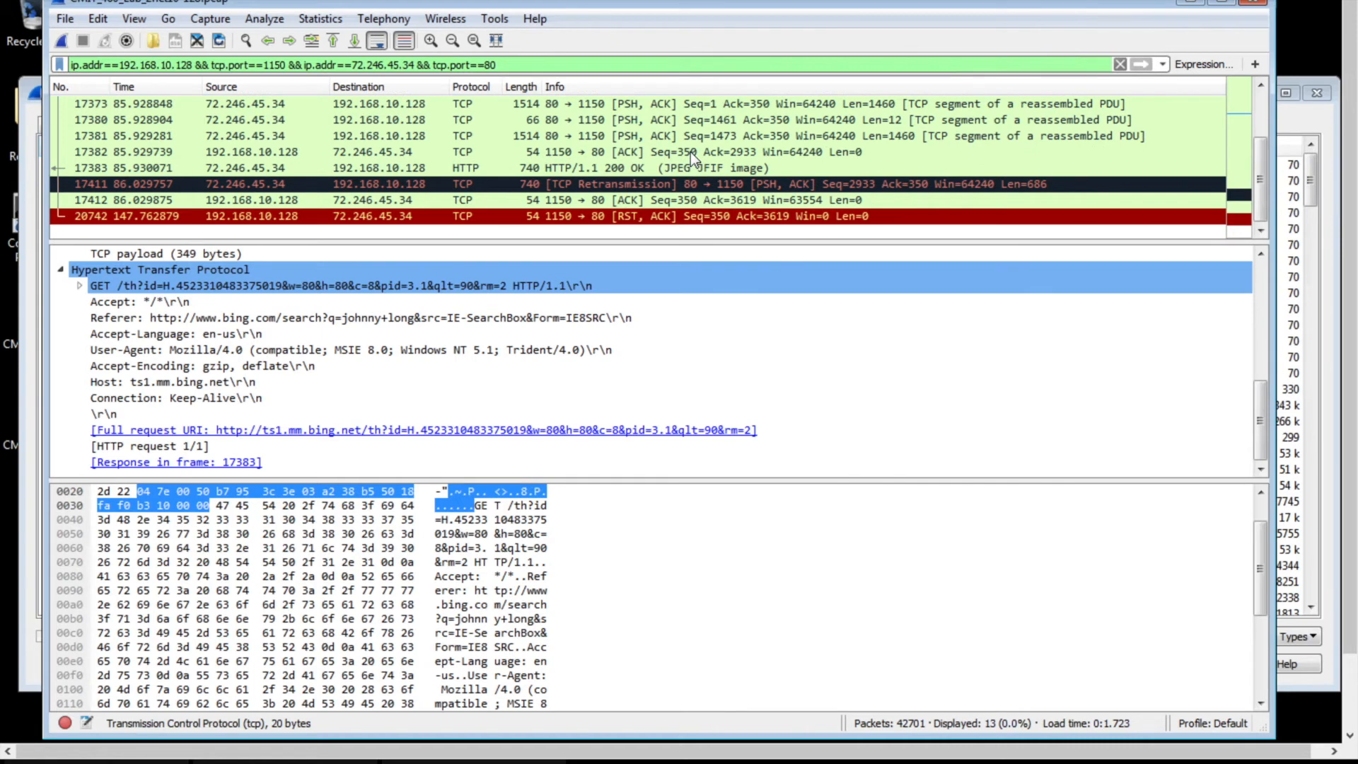
Inspect the stream's HTTP 200 OK JPEG response and re-examine the HTTP headers of the GET /th?id=H.4523310483375019 request
left_click(688, 166)
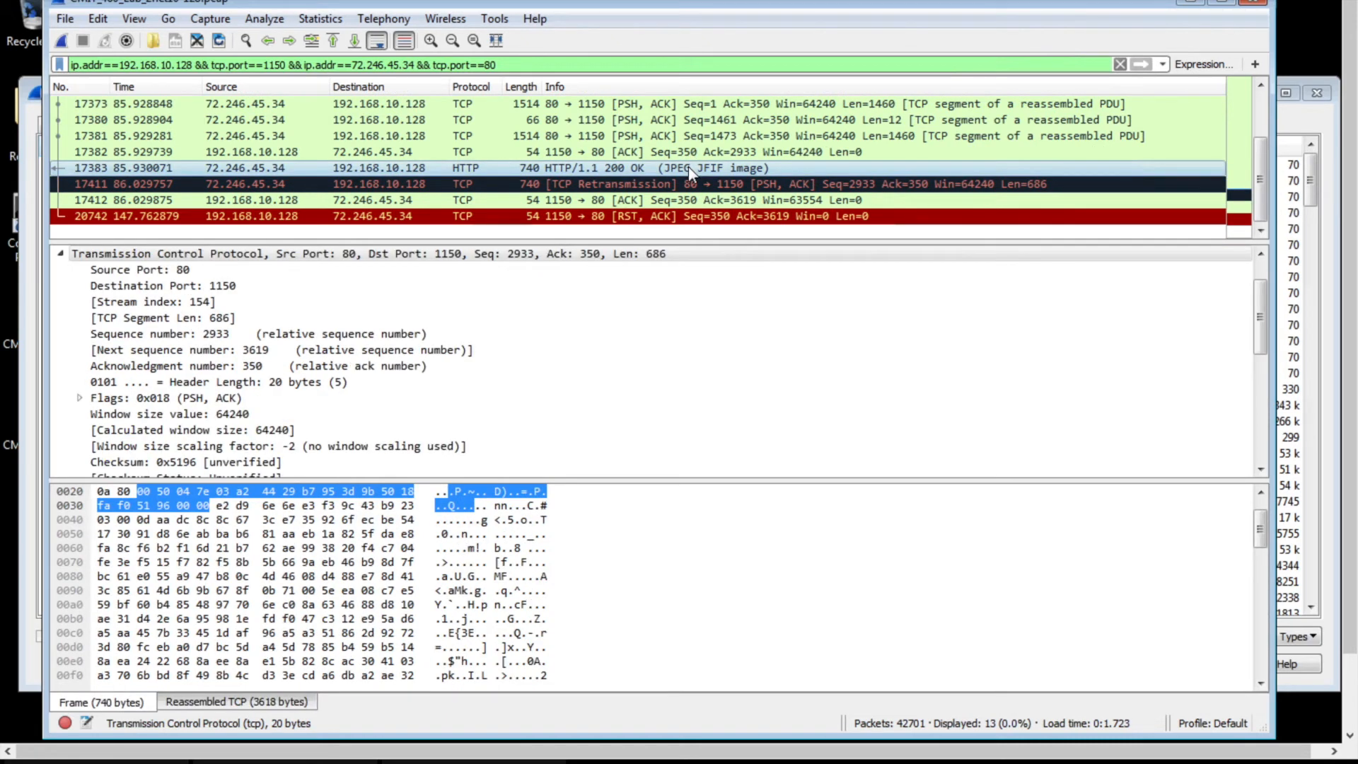
scroll(717, 167, "up", 2)
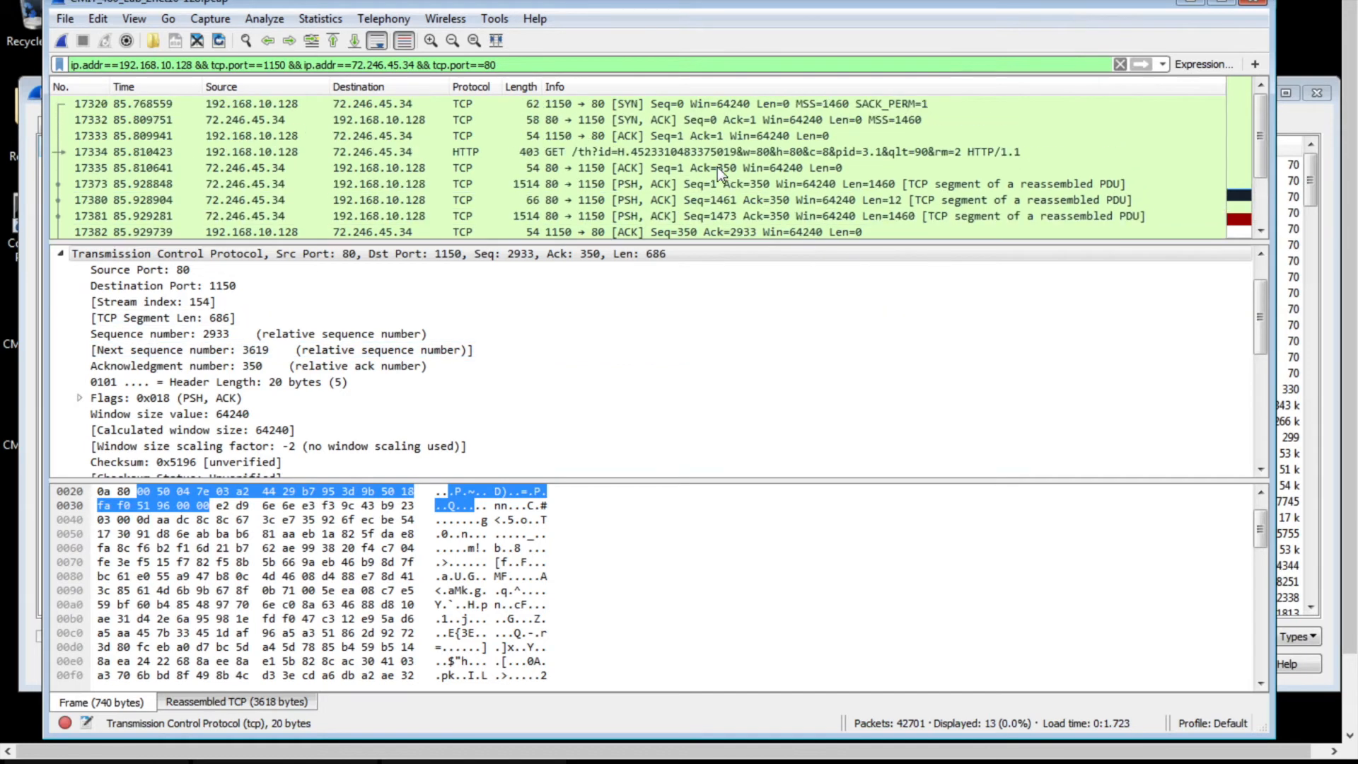
left_click(594, 153)
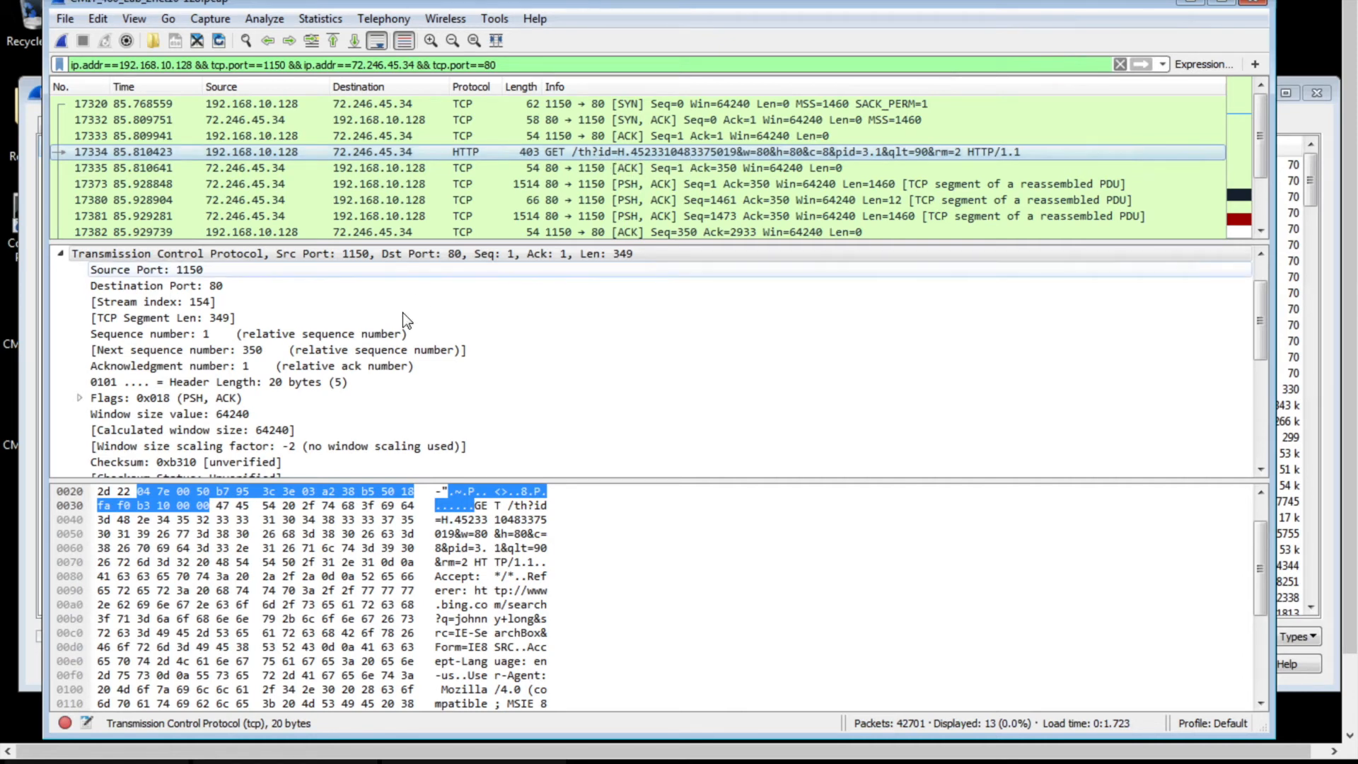
scroll(409, 433, "down", 6)
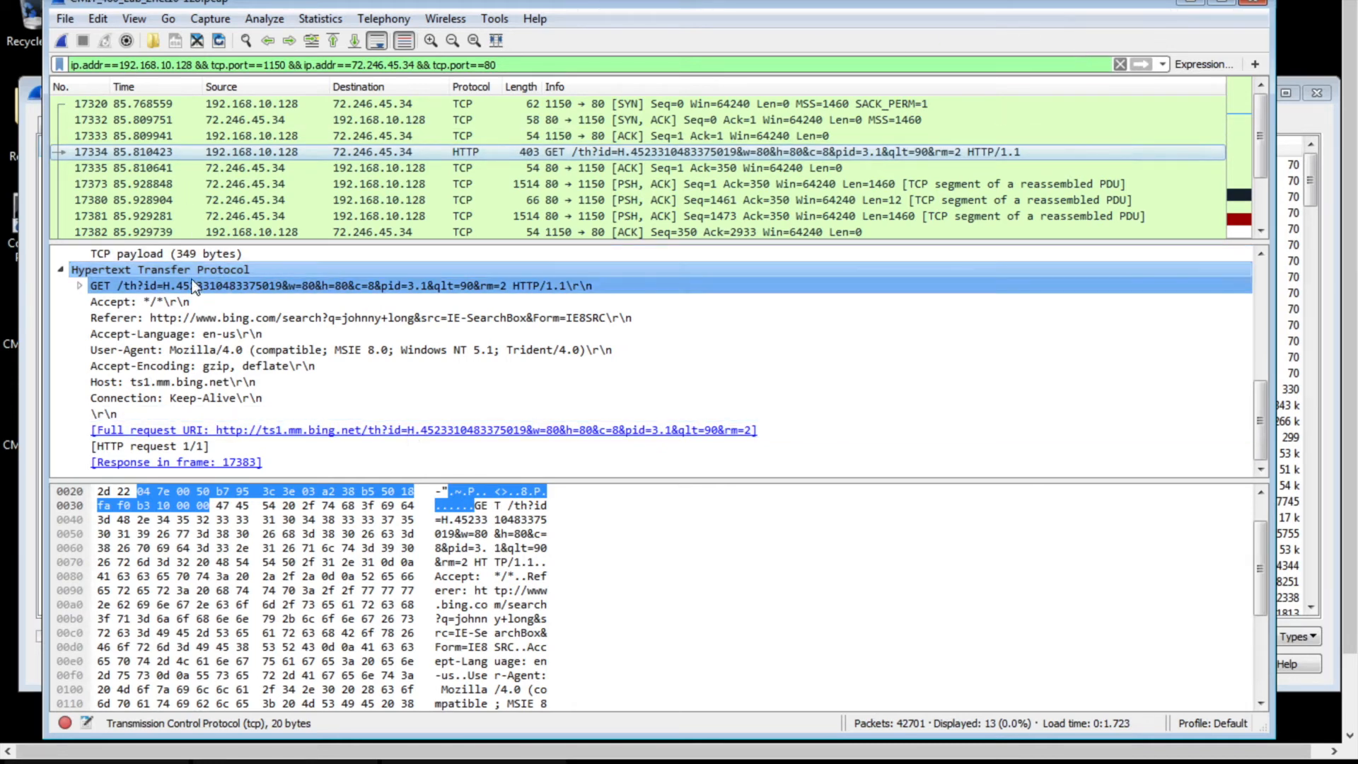
Return to the Conversations window and sort the TCP conversations by duration, longest first
left_click(30, 270)
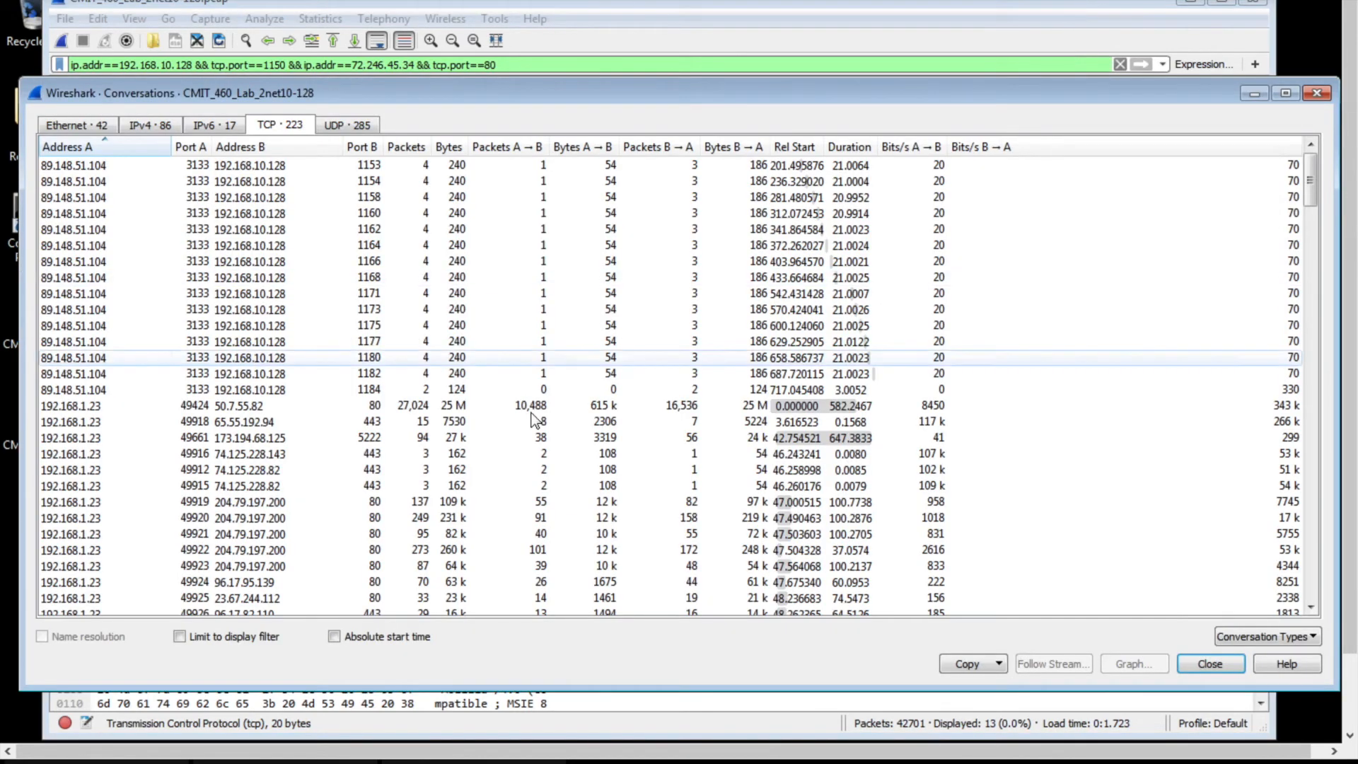
scroll(473, 513, "down", 15)
scroll(473, 520, "down", 20)
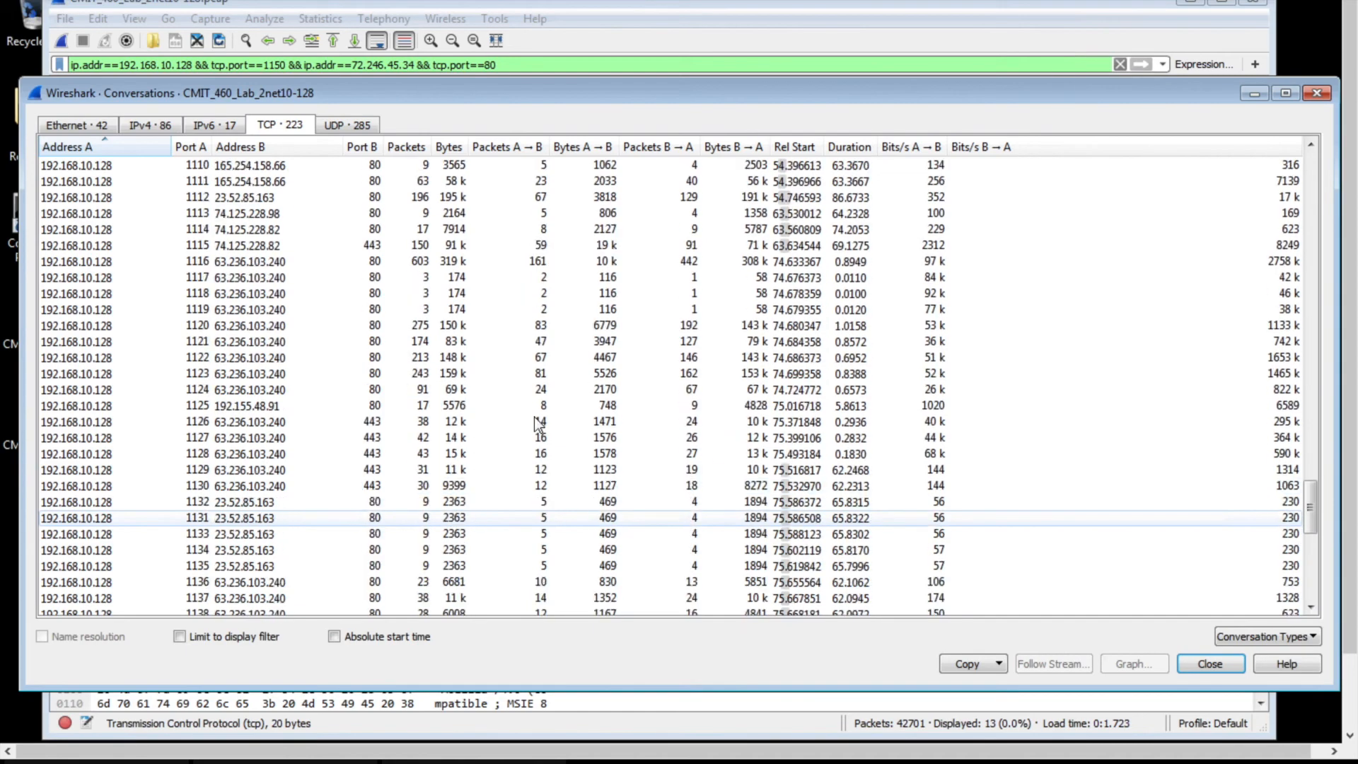
left_click(852, 149)
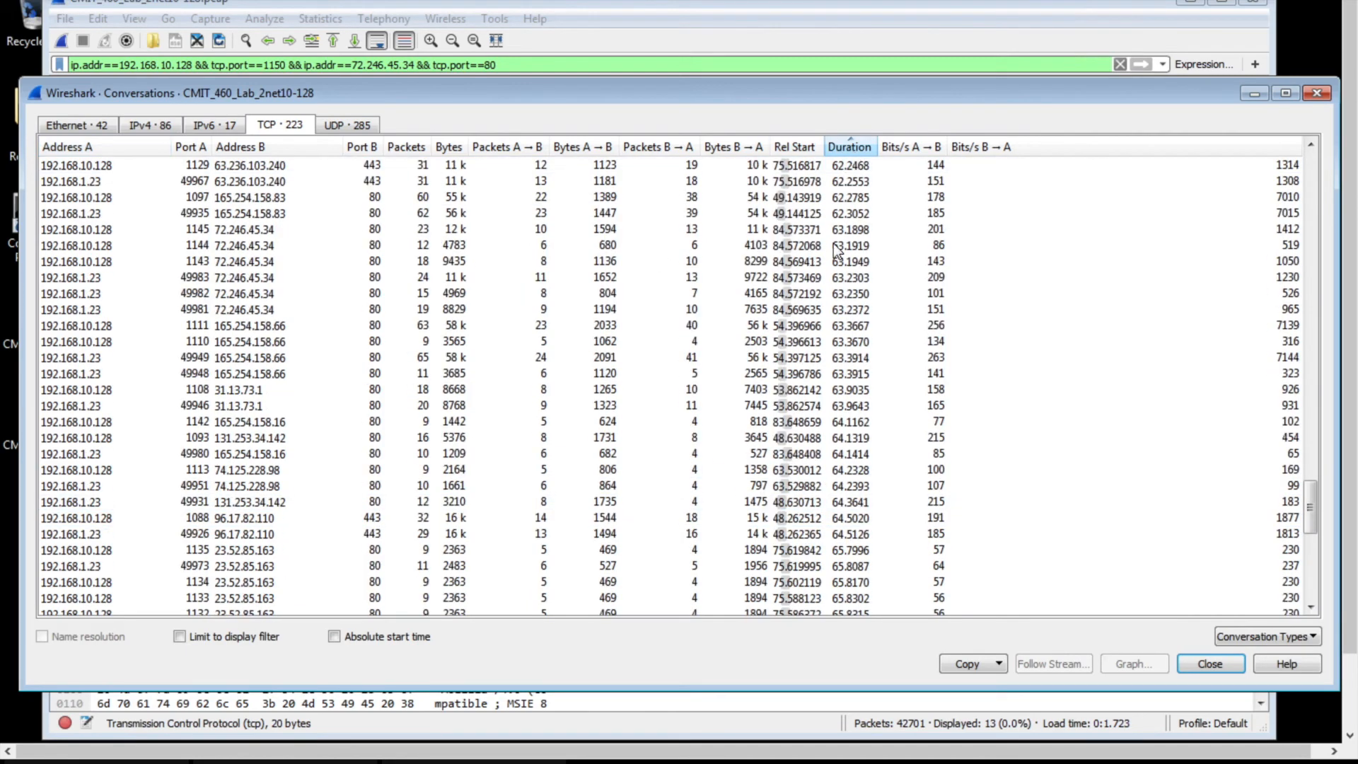
left_click(849, 147)
scroll(776, 261, "up", 13)
Filter the capture to the conversation between 192.168.1.23 port 49661 and 173.194.68.125 port 5222, and bring the packet list forward
left_click(778, 164)
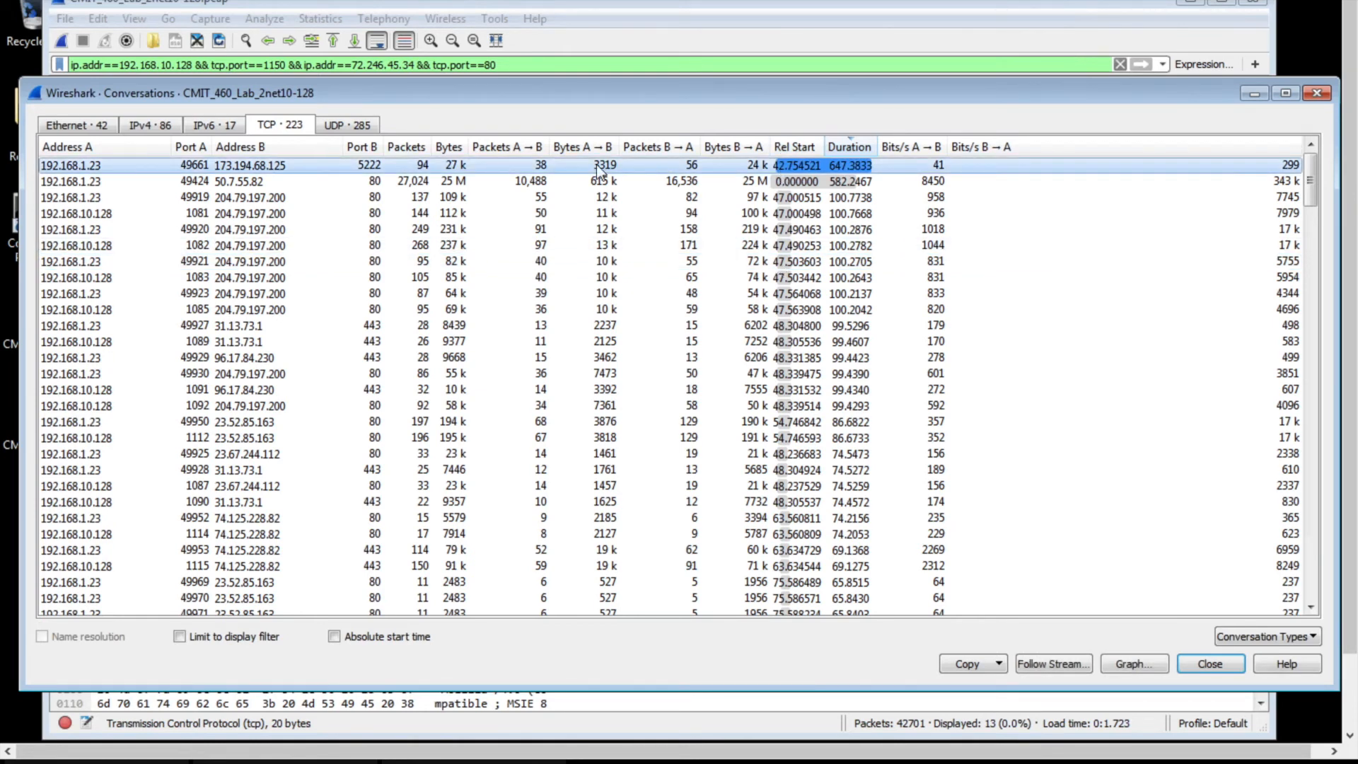
right_click(277, 163)
mouse_move(325, 184)
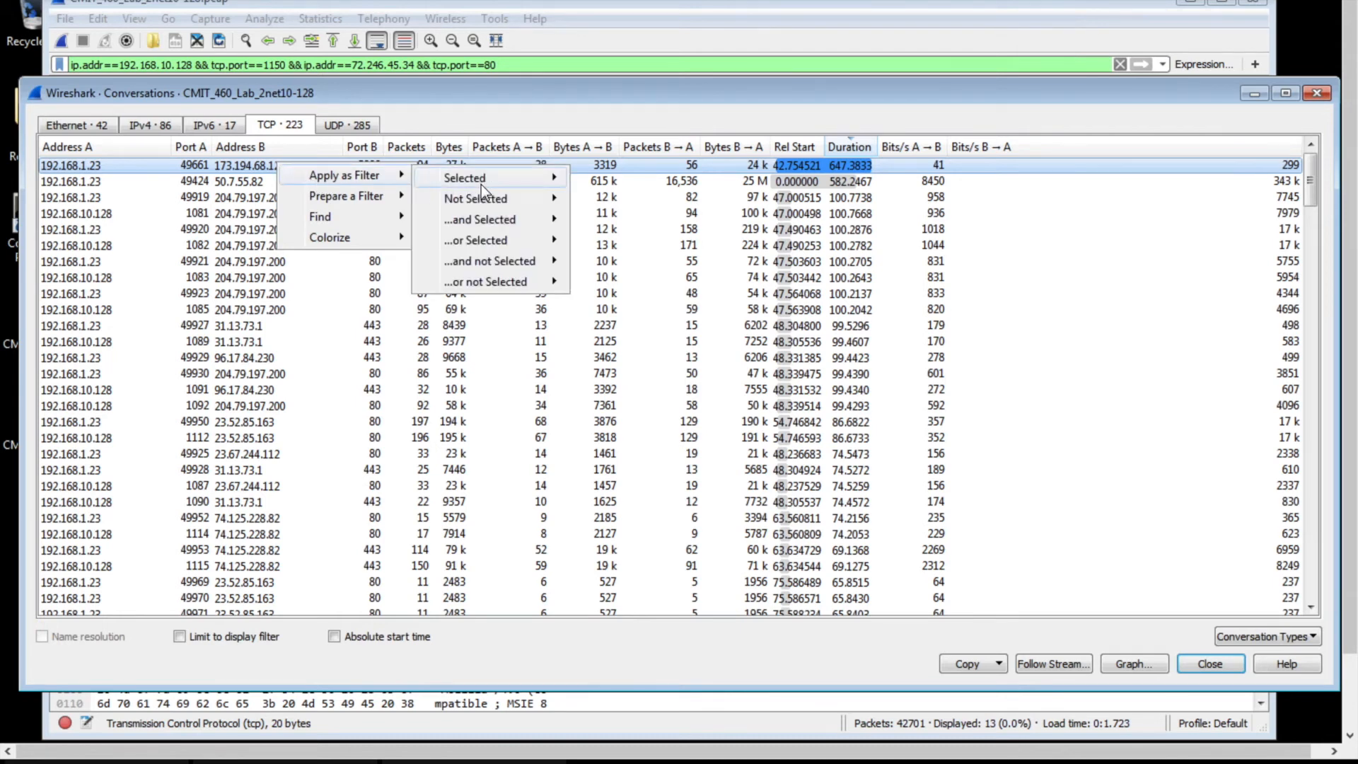
mouse_move(481, 184)
left_click(601, 181)
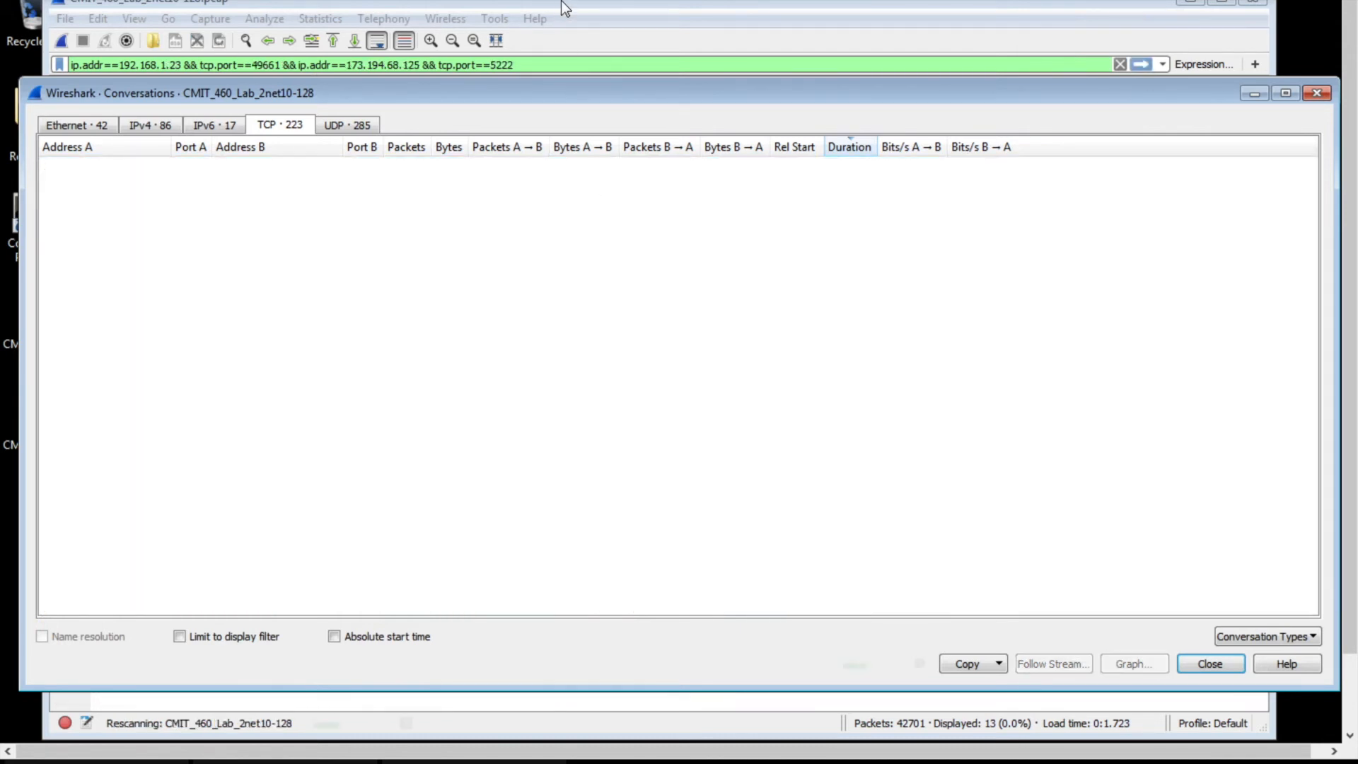
left_click(562, 8)
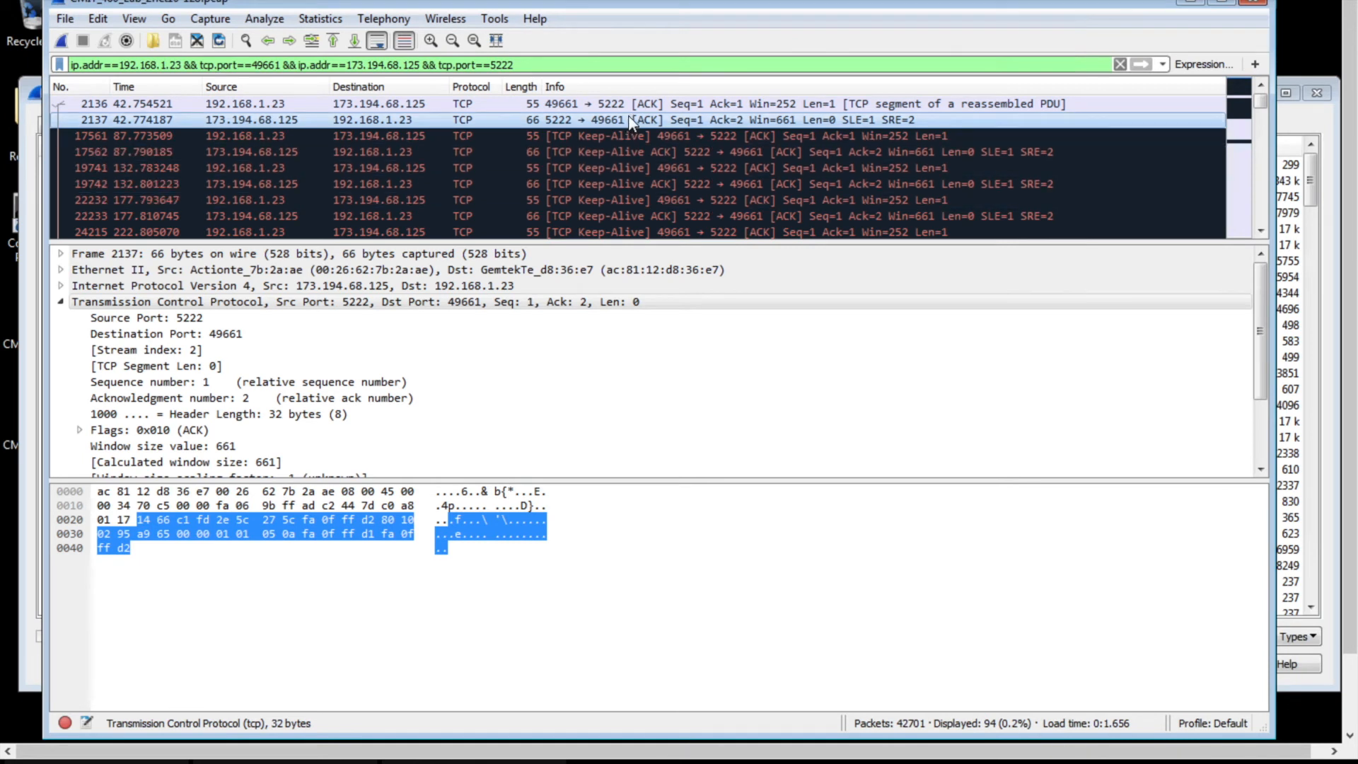
Review the port 5222 stream's keep-alive and data packets, inspecting the TCP details of packets 42061 and 42062
scroll(631, 122, "down", 4)
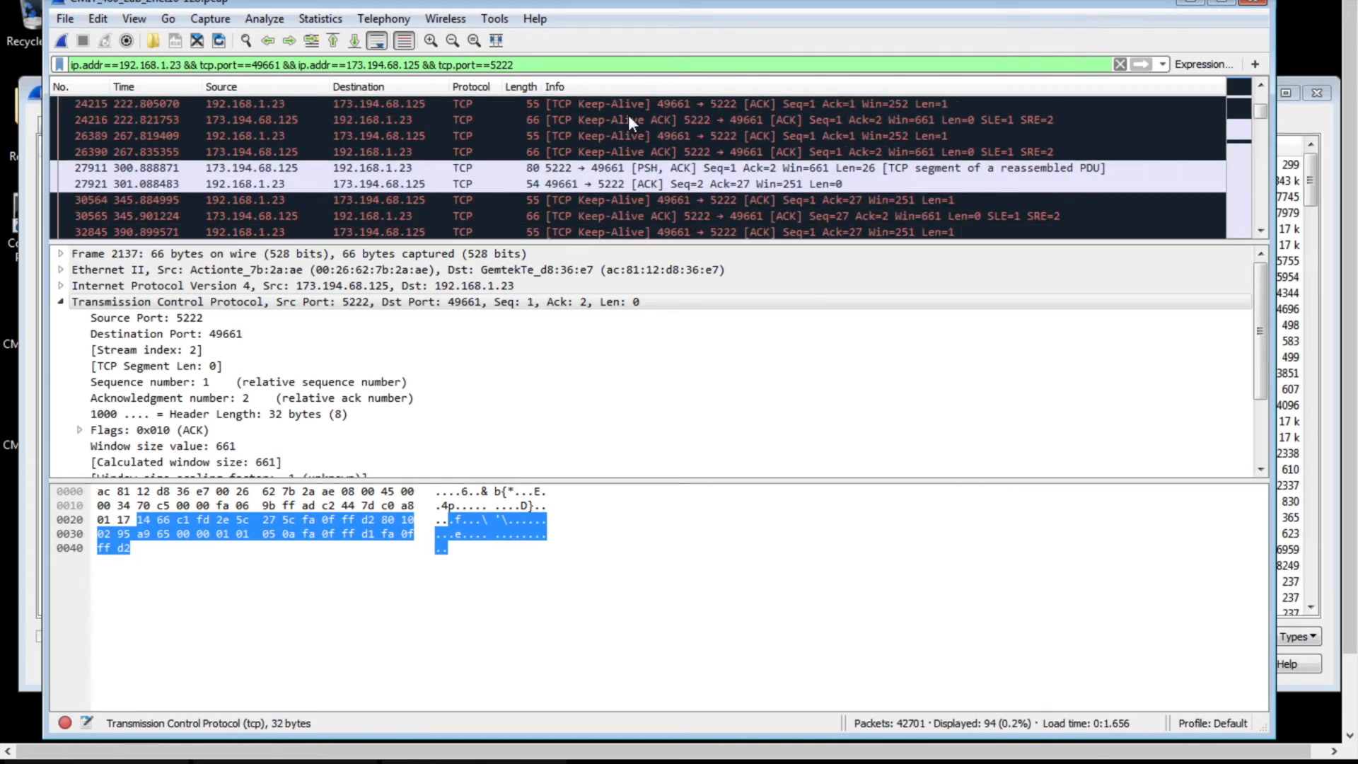
scroll(628, 154, "down", 4)
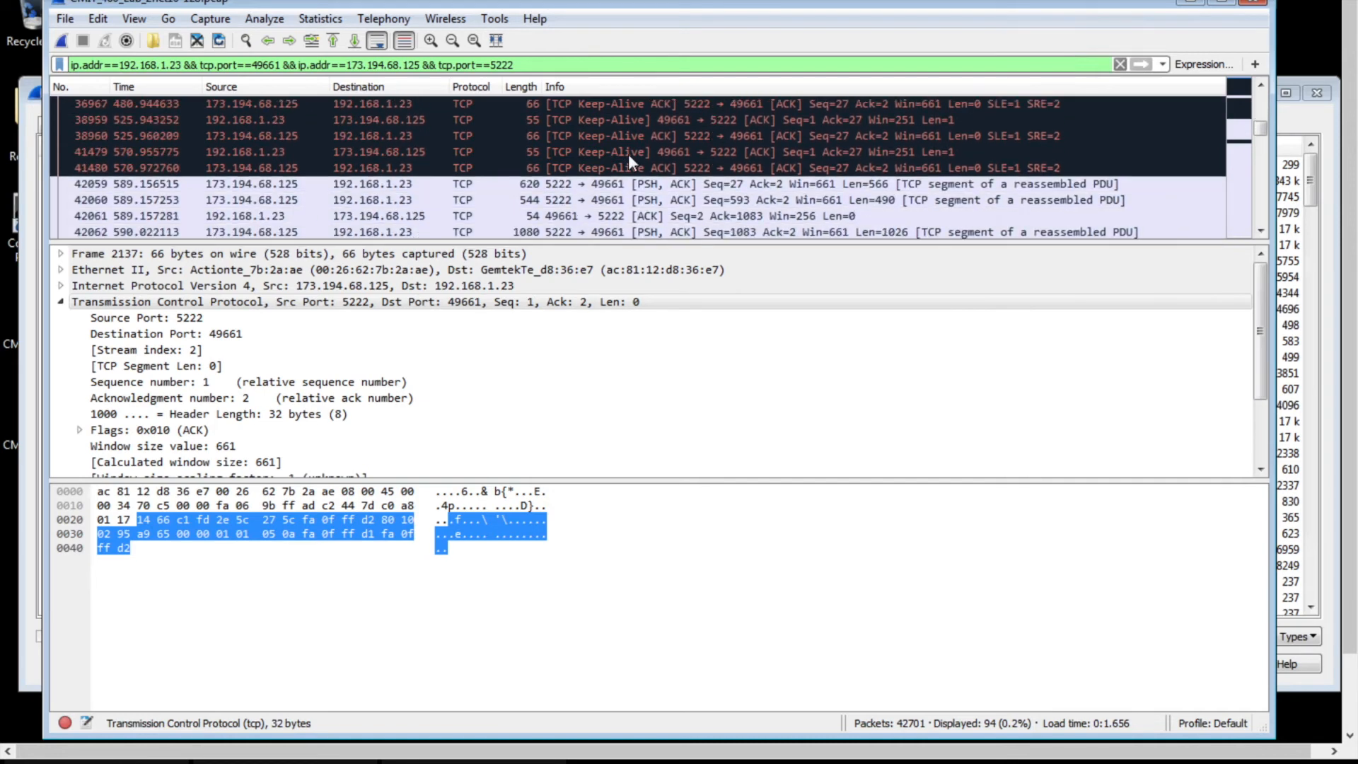
left_click(629, 153)
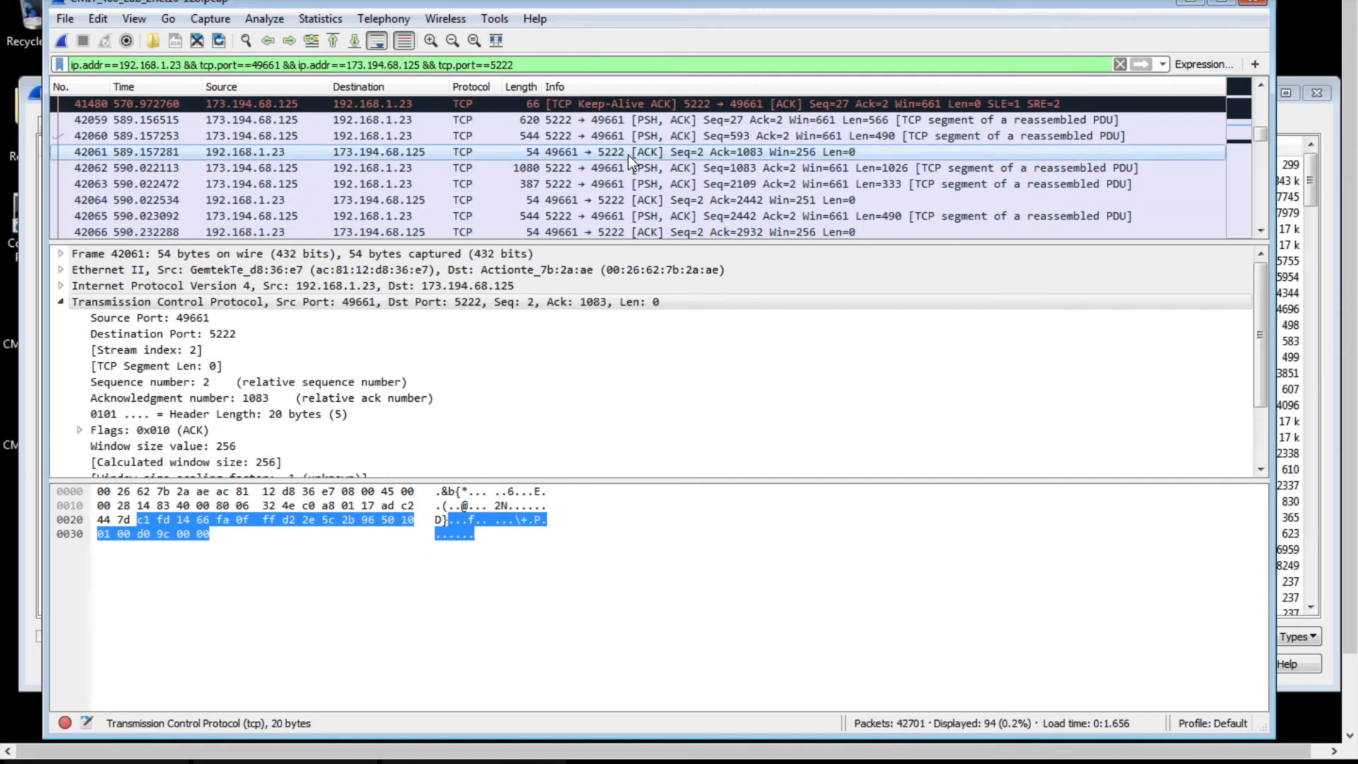
scroll(402, 375, "down", 2)
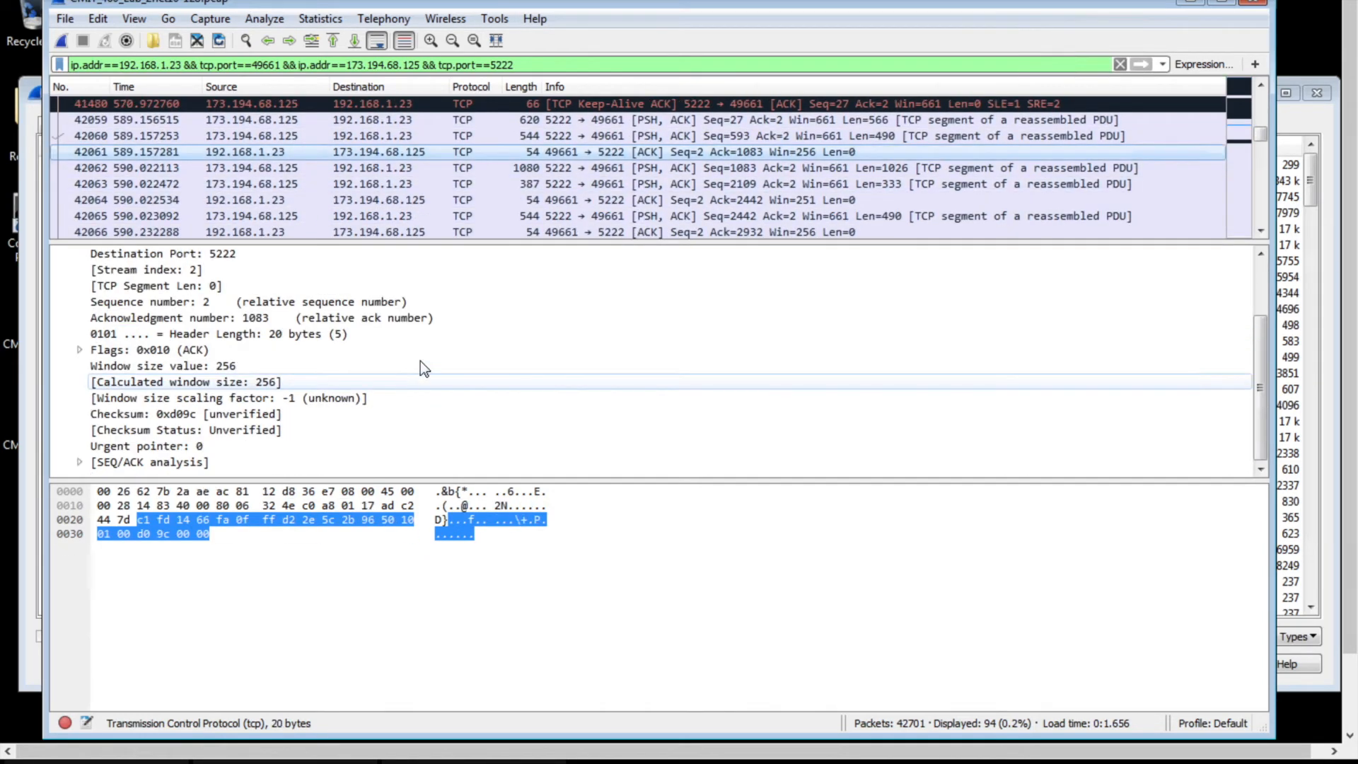
left_click(655, 167)
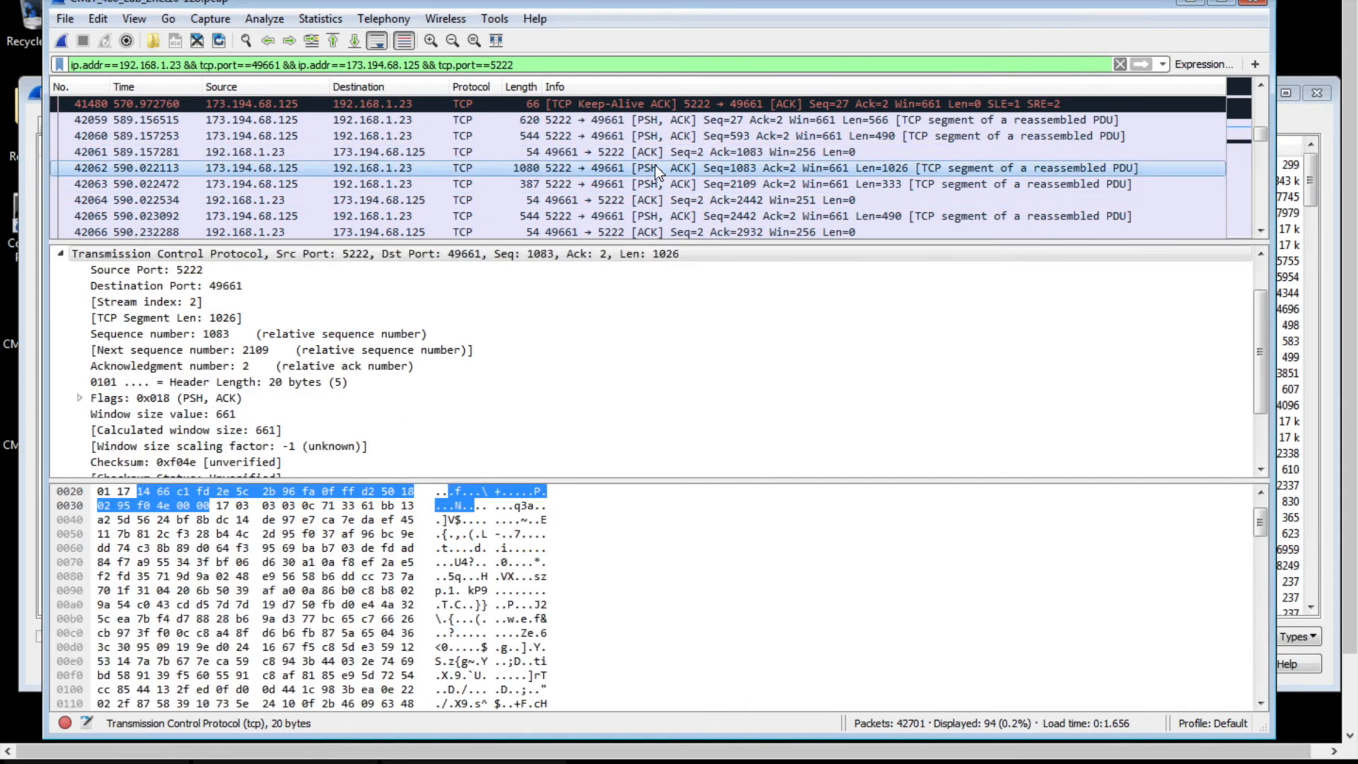
scroll(655, 166, "down", 9)
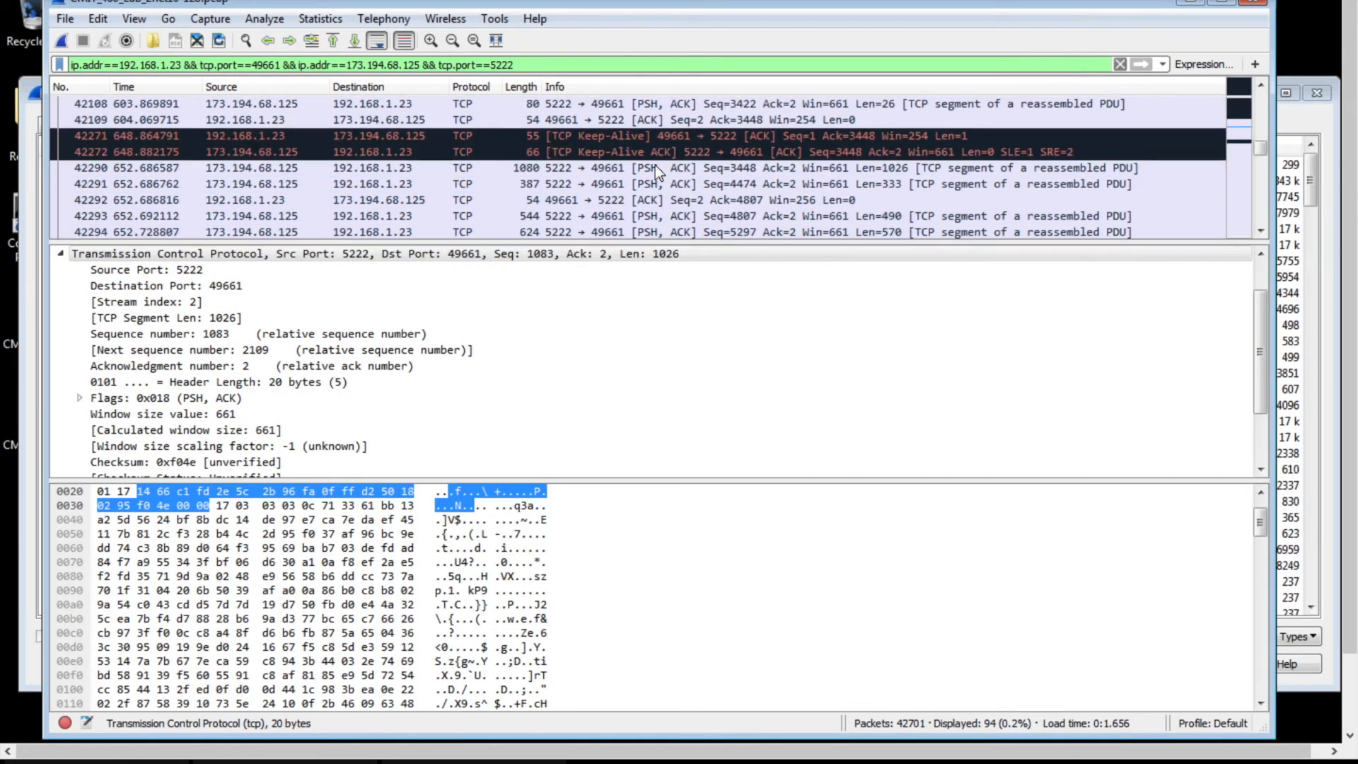
scroll(655, 167, "down", 3)
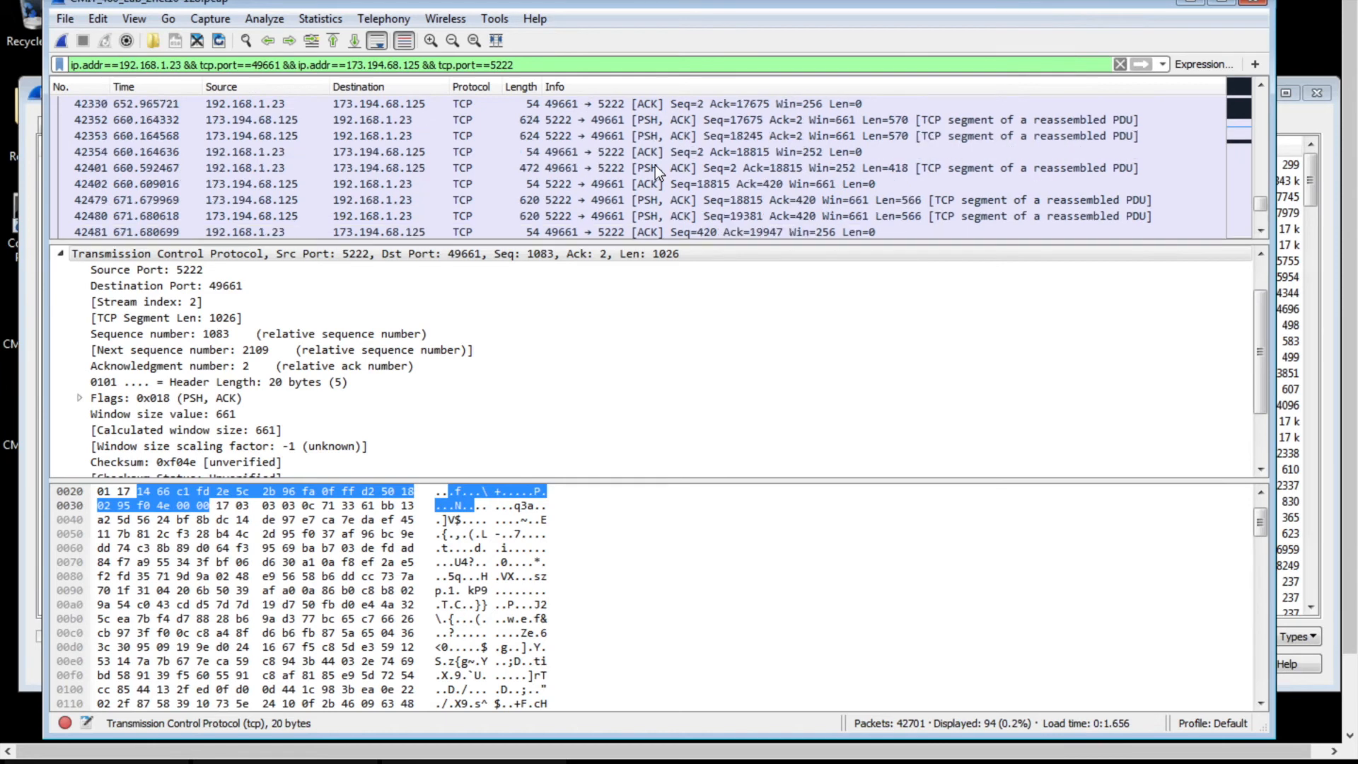
scroll(655, 164, "up", 15)
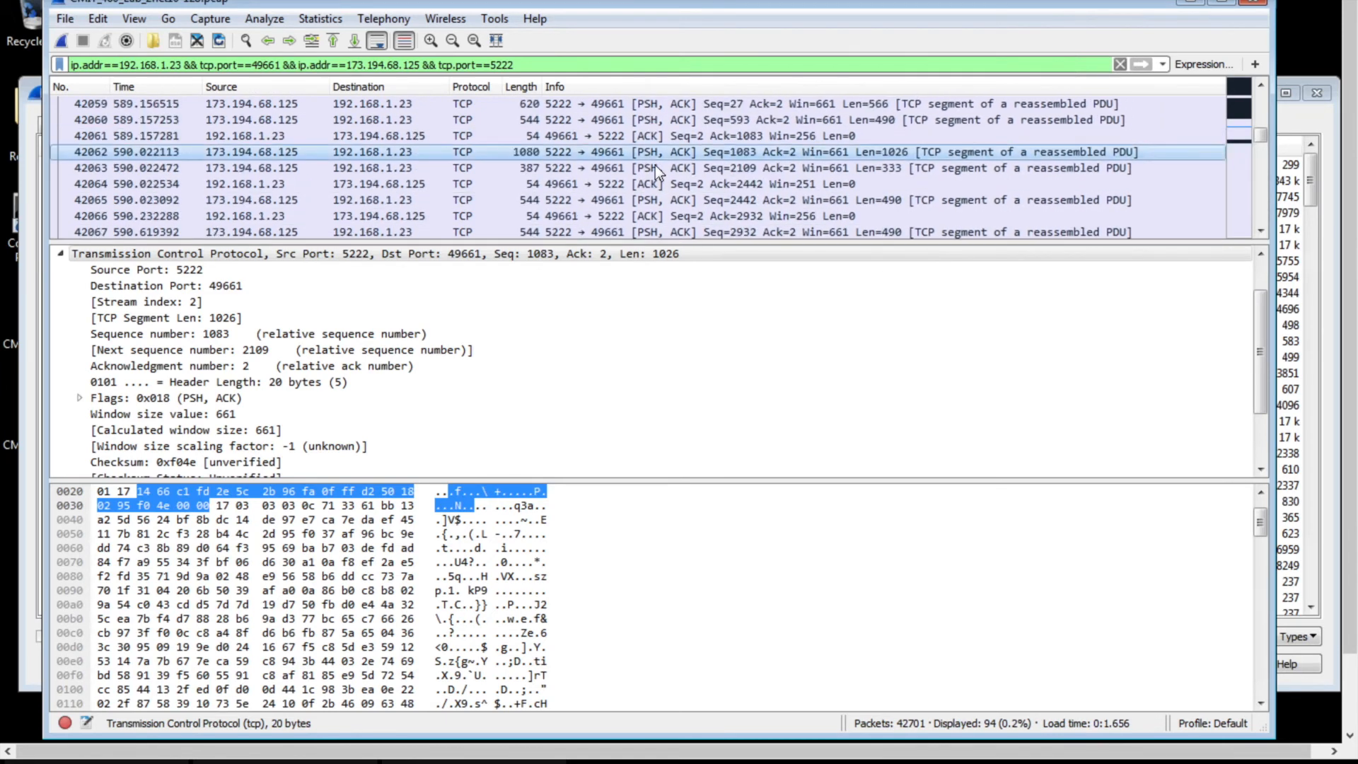
scroll(654, 163, "down", 3)
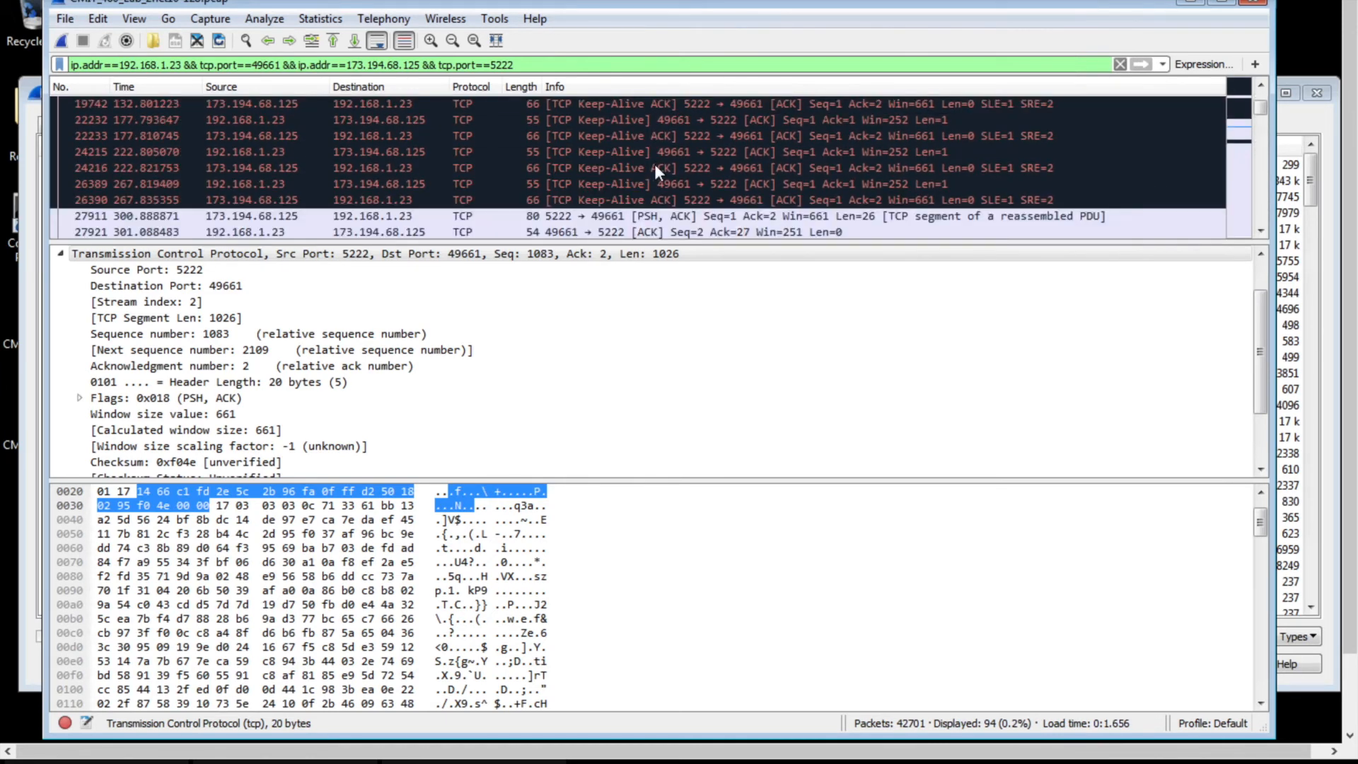
Inspect the TCP details of packets 27911 and 27921 between the keep-alive exchanges
left_click(669, 120)
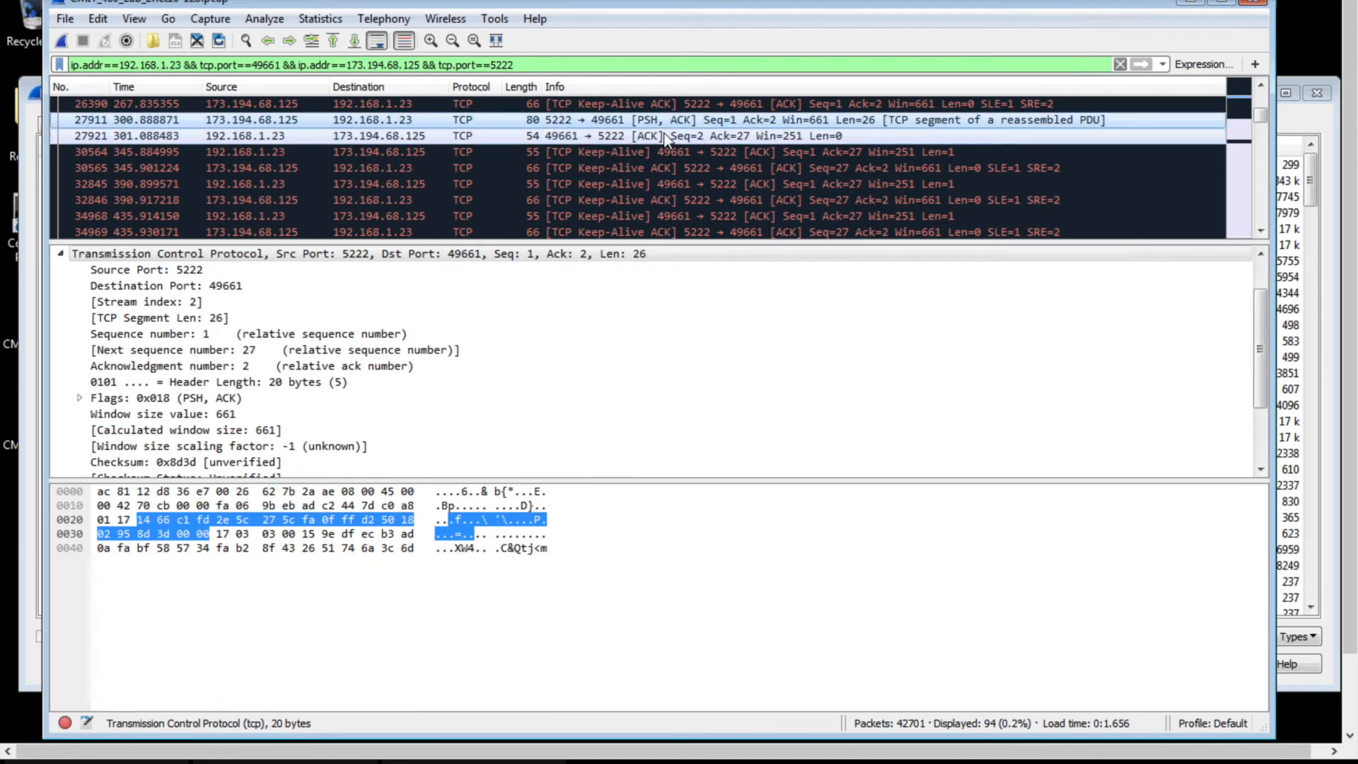
left_click(666, 136)
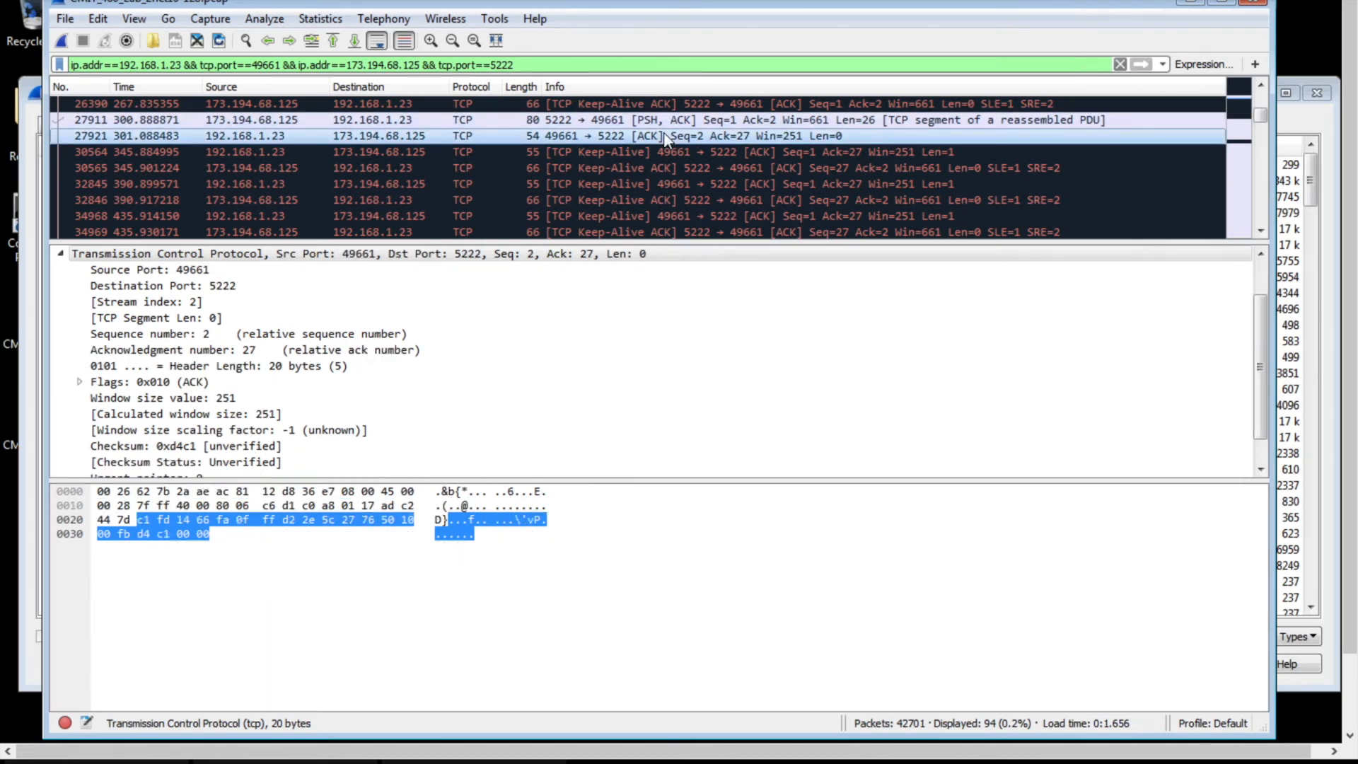
scroll(663, 134, "down", 3)
Examine packet 42059's TCP details and select its TCP payload to read the corresponding bytes
left_click(651, 185)
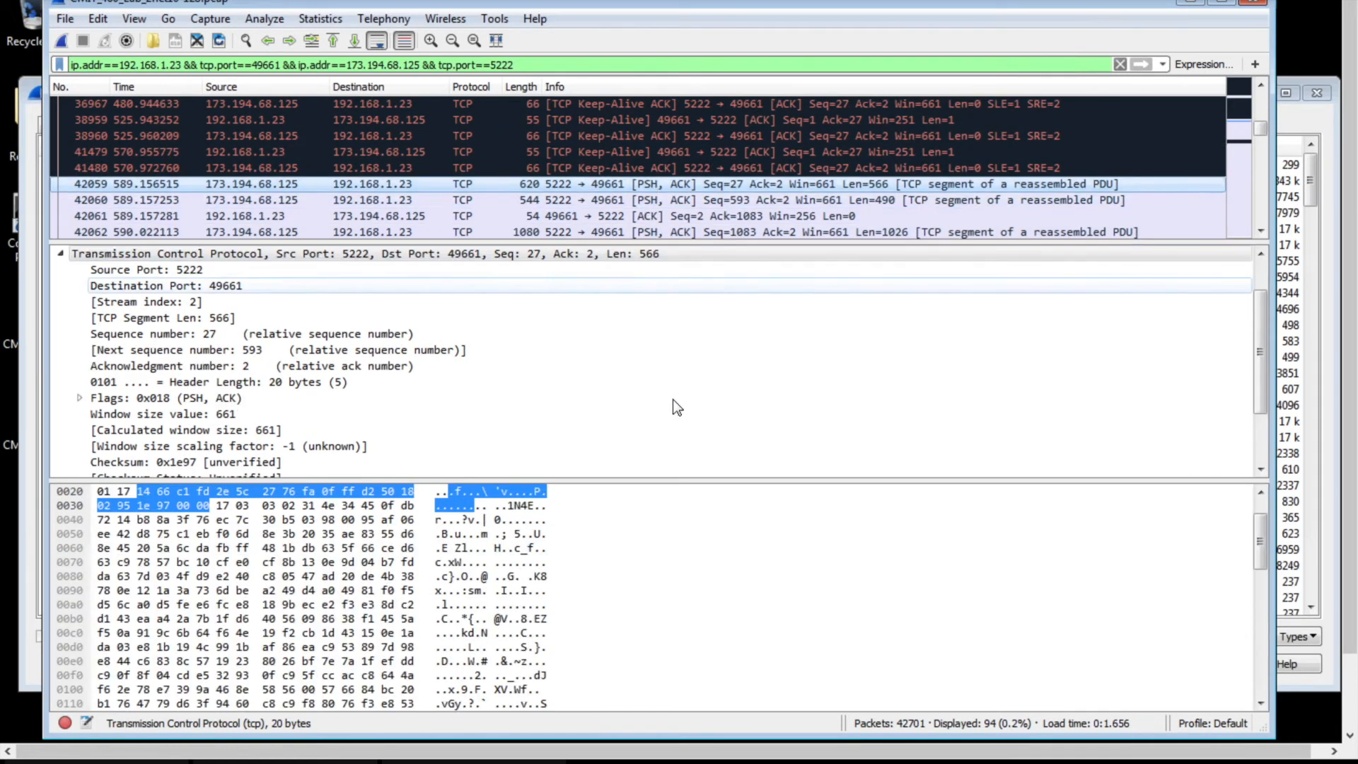
scroll(641, 636, "down", 1)
scroll(641, 636, "down", 6)
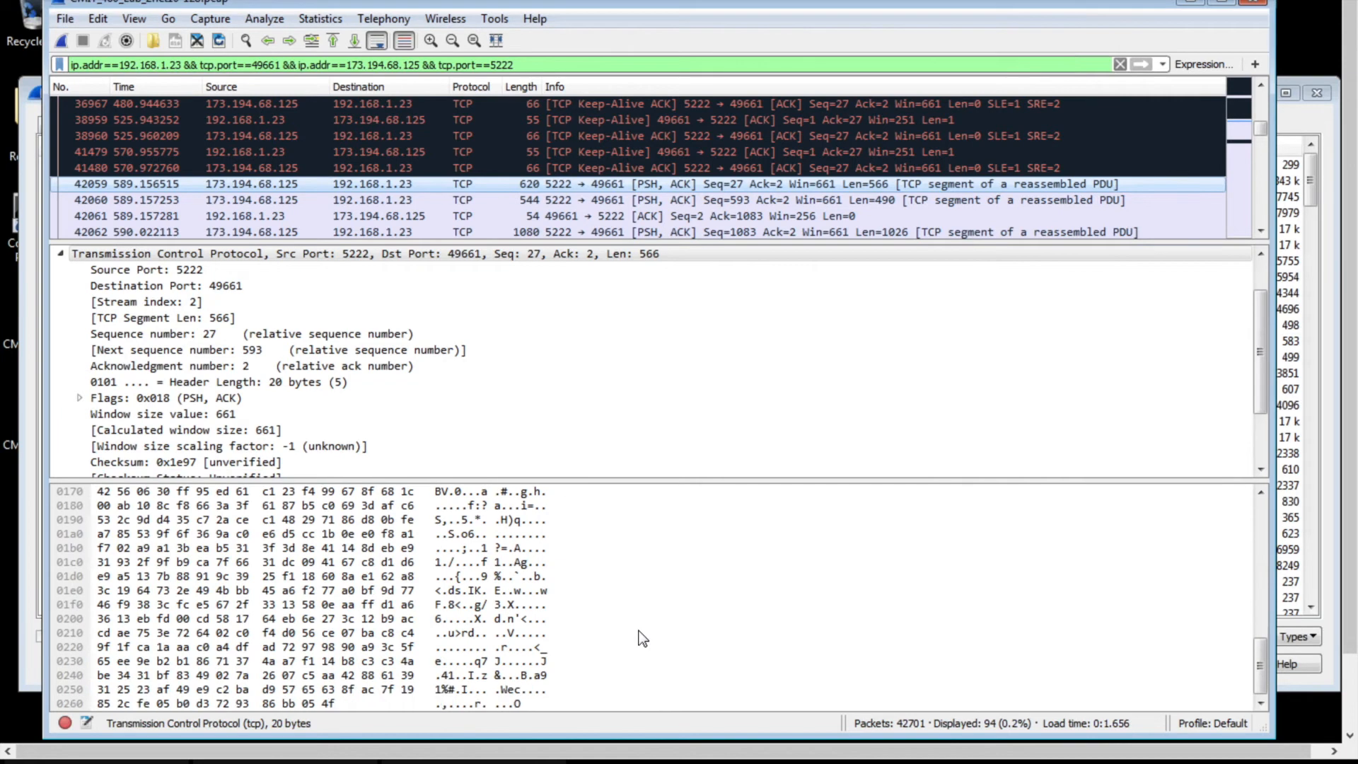
scroll(641, 637, "up", 8)
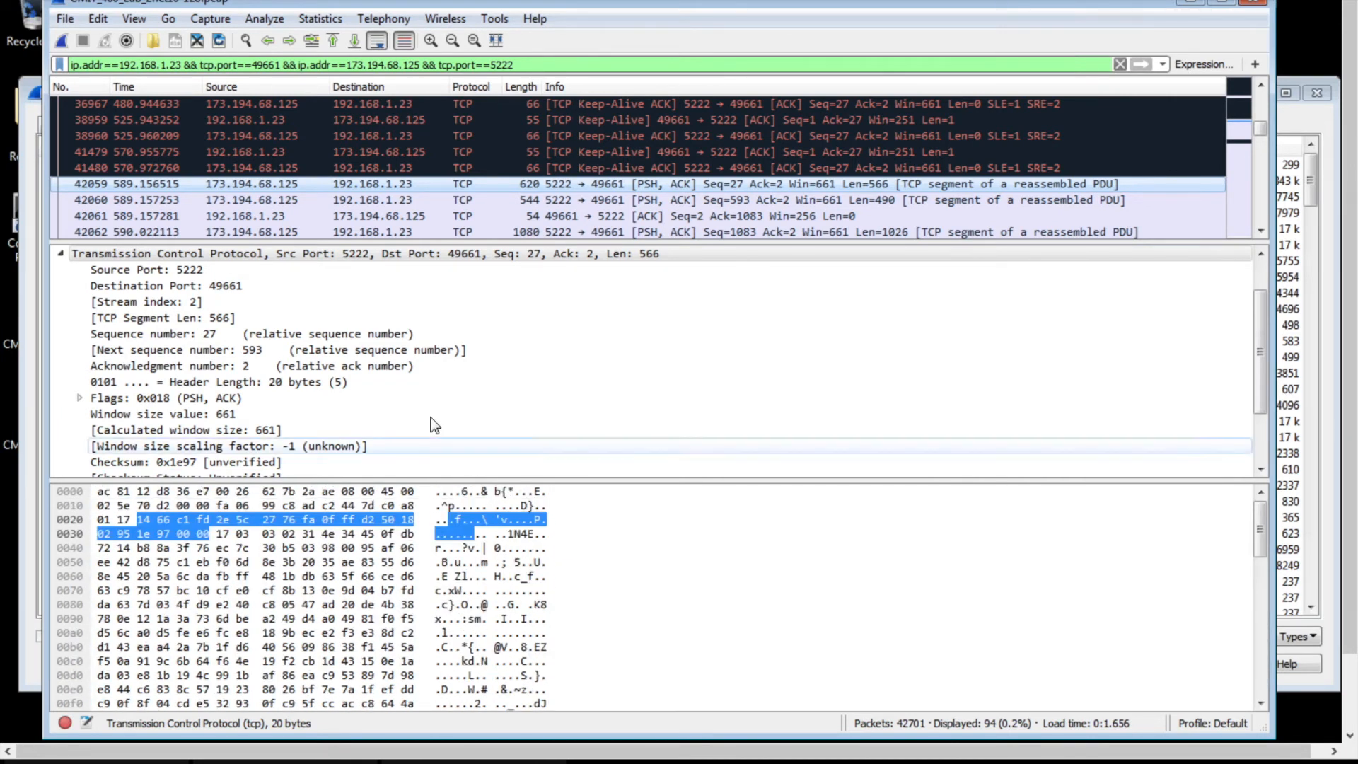
scroll(434, 424, "down", 2)
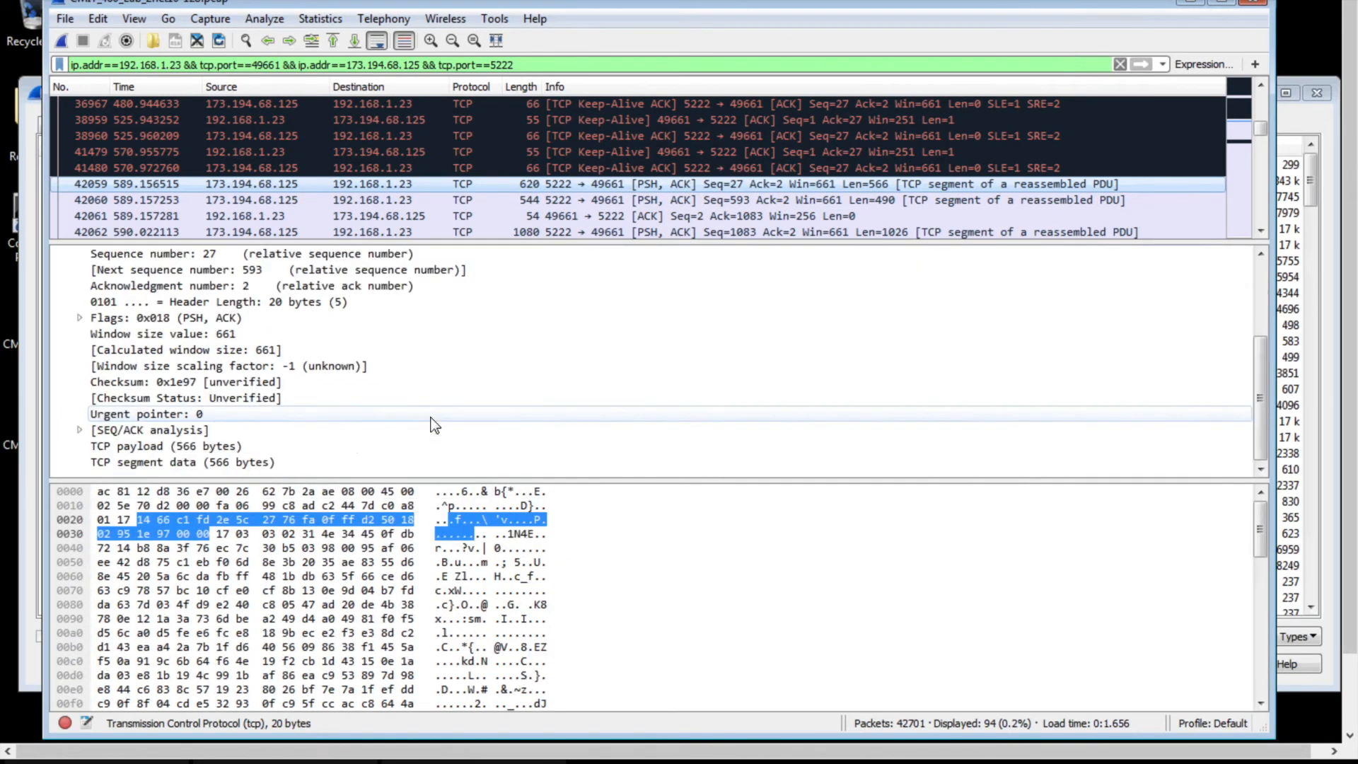
left_click(162, 446)
scroll(462, 594, "down", 1)
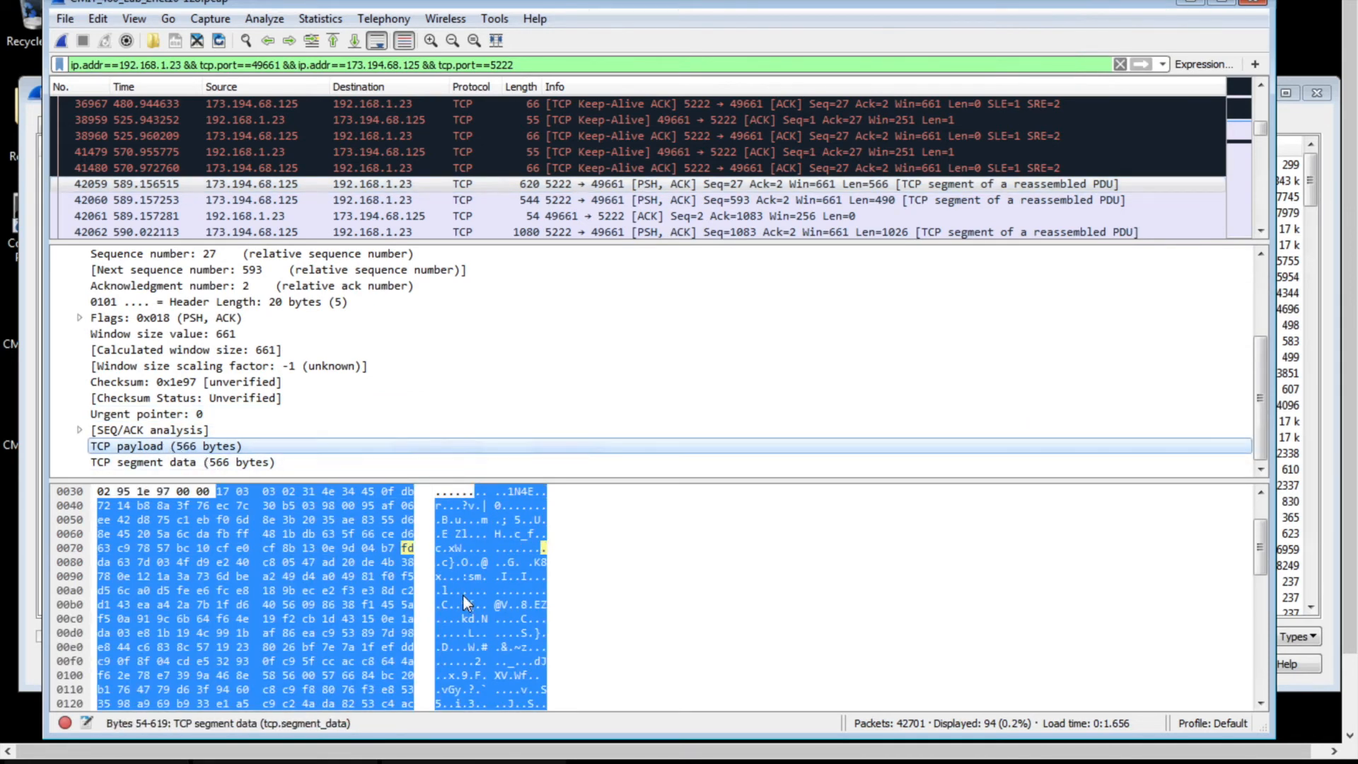
scroll(462, 594, "down", 3)
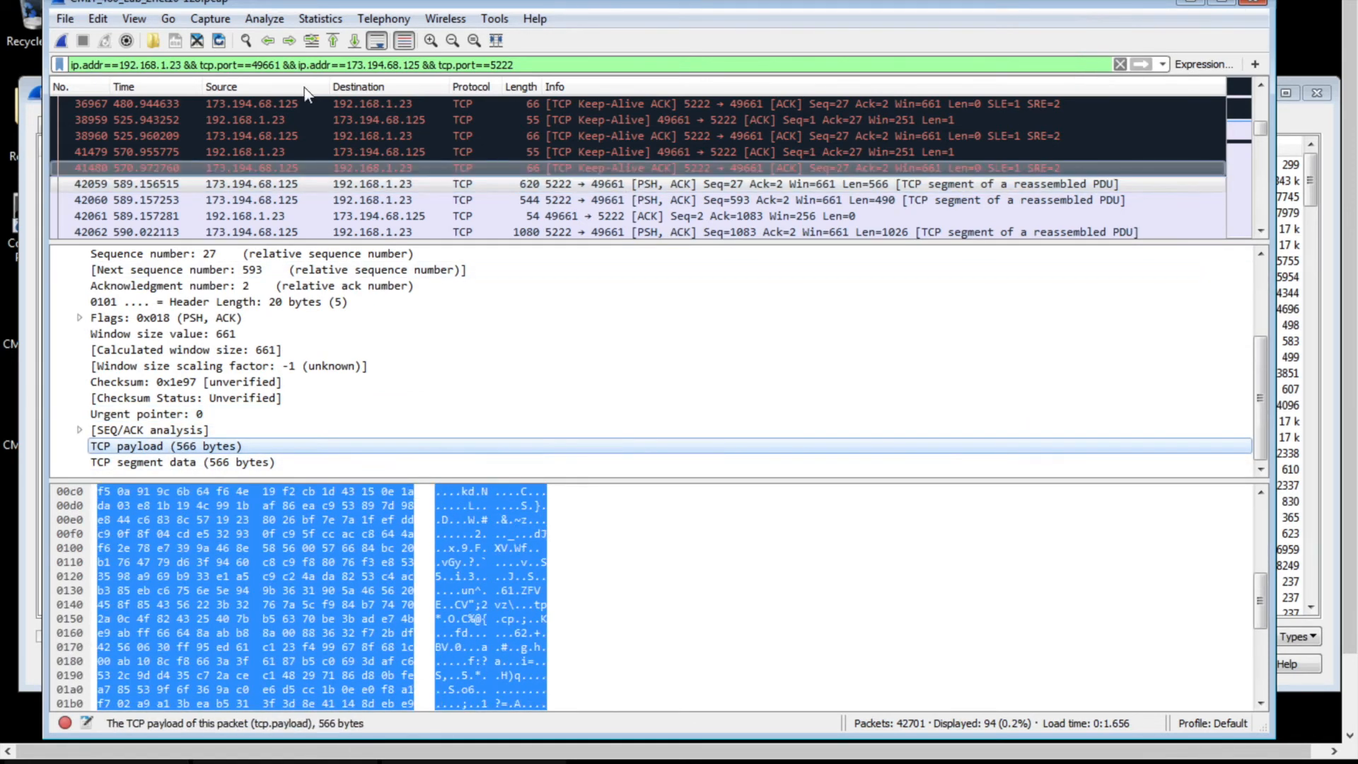
From the Conversations window, filter the capture to 192.168.1.23 port 49424 and 50.7.55.82 port 80, and bring the packet list forward
left_click(27, 85)
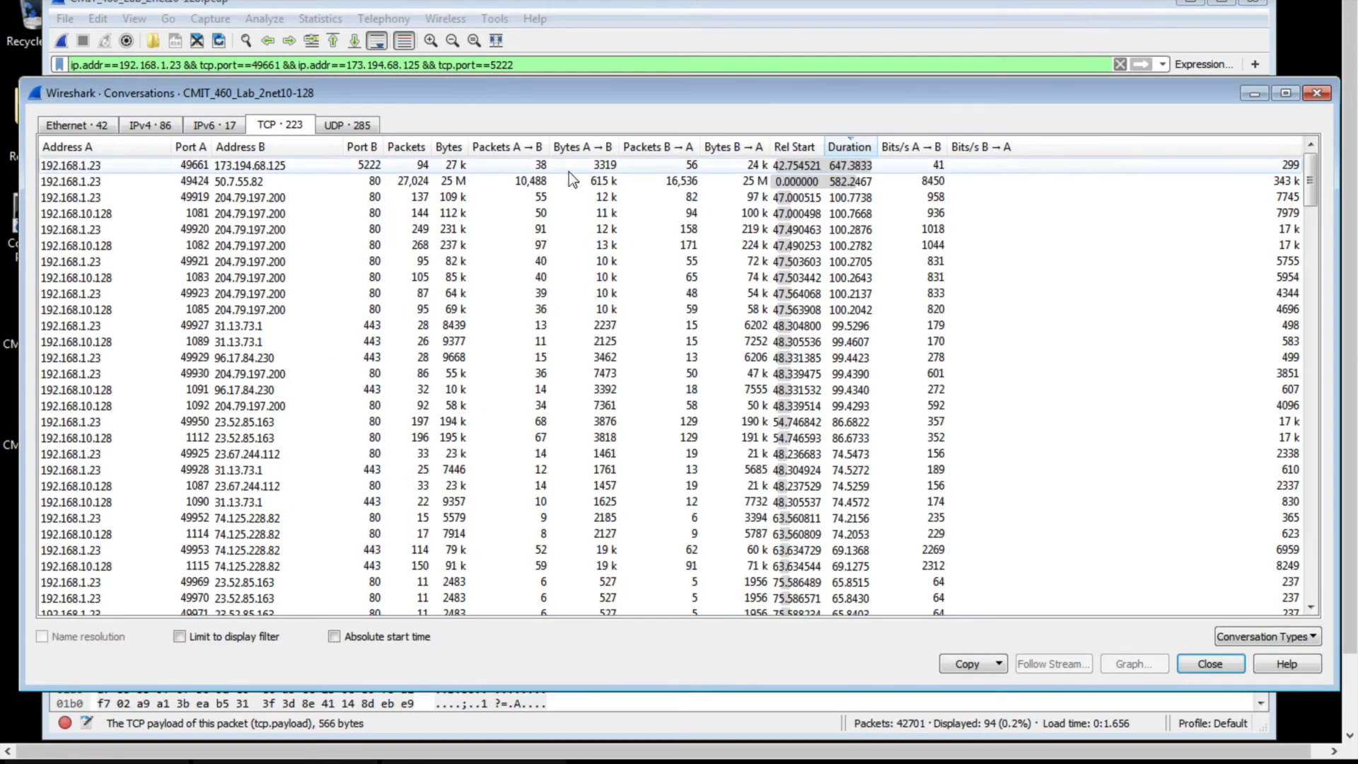
left_click(783, 179)
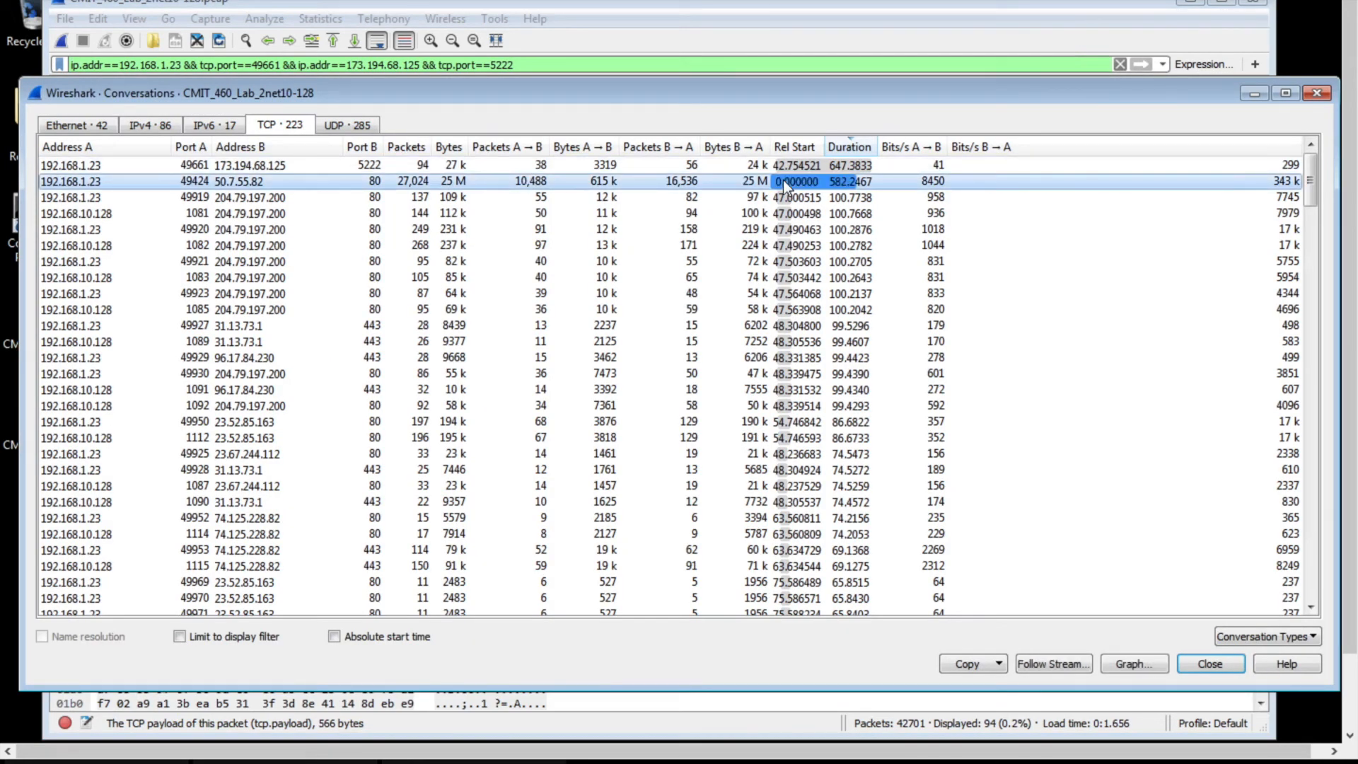
right_click(257, 184)
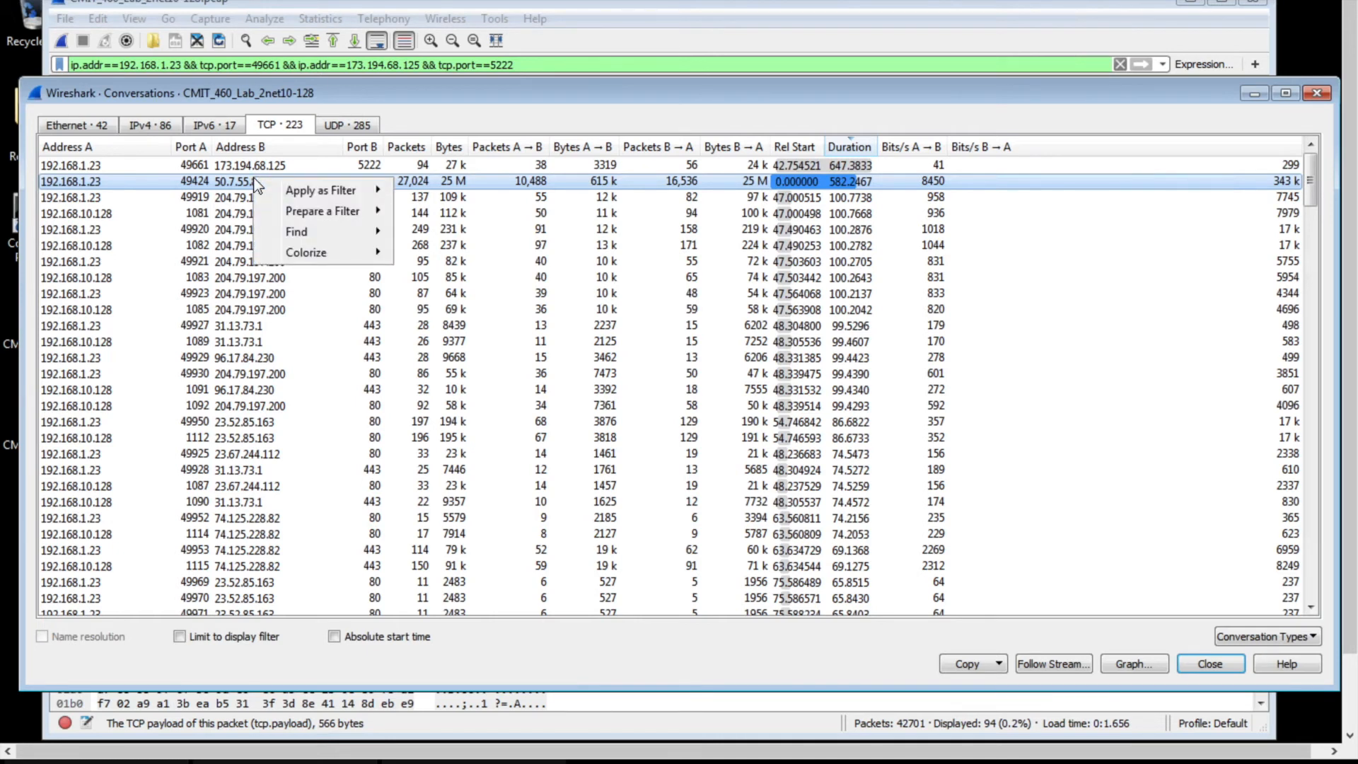
mouse_move(292, 188)
mouse_move(424, 194)
left_click(580, 196)
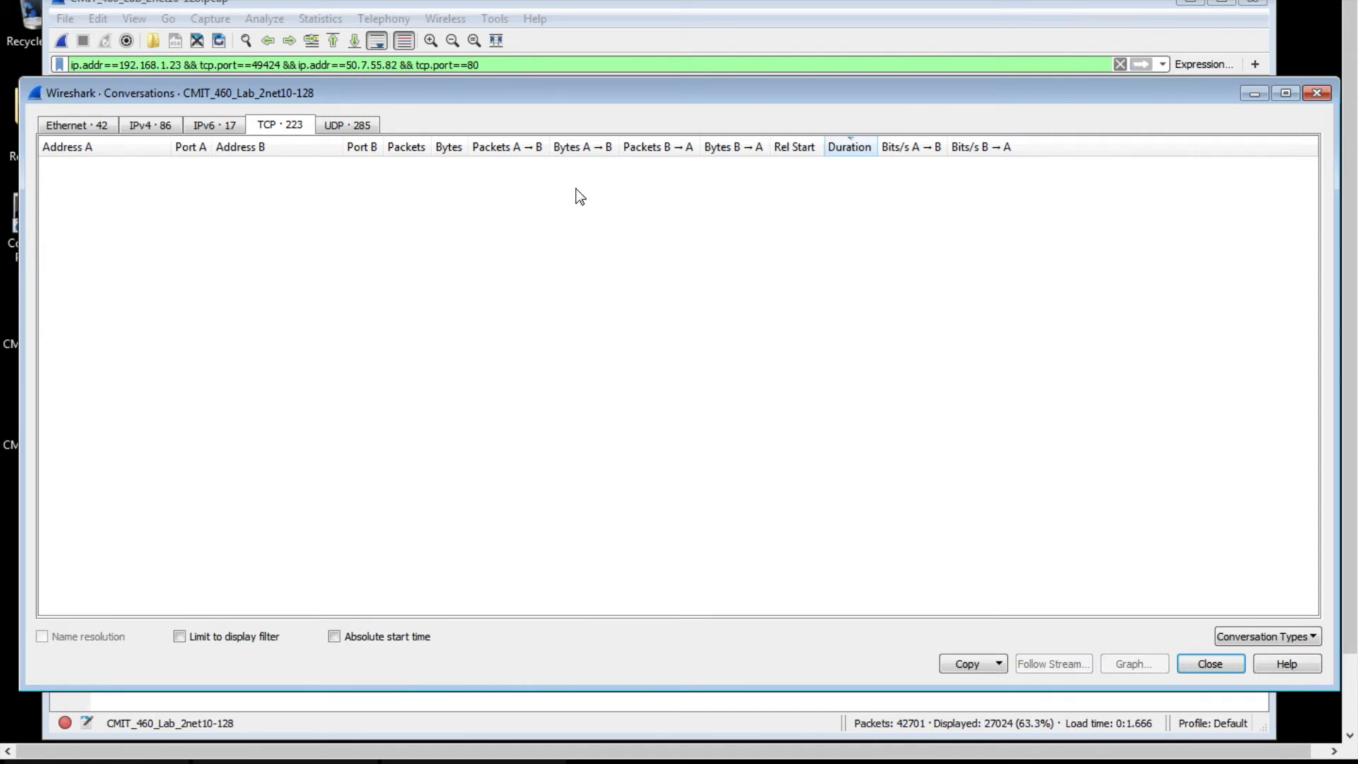
left_click(547, 2)
Review the closing packets of the 50.7.55.82 stream and go back to its first packet
scroll(546, 143, "up", 1)
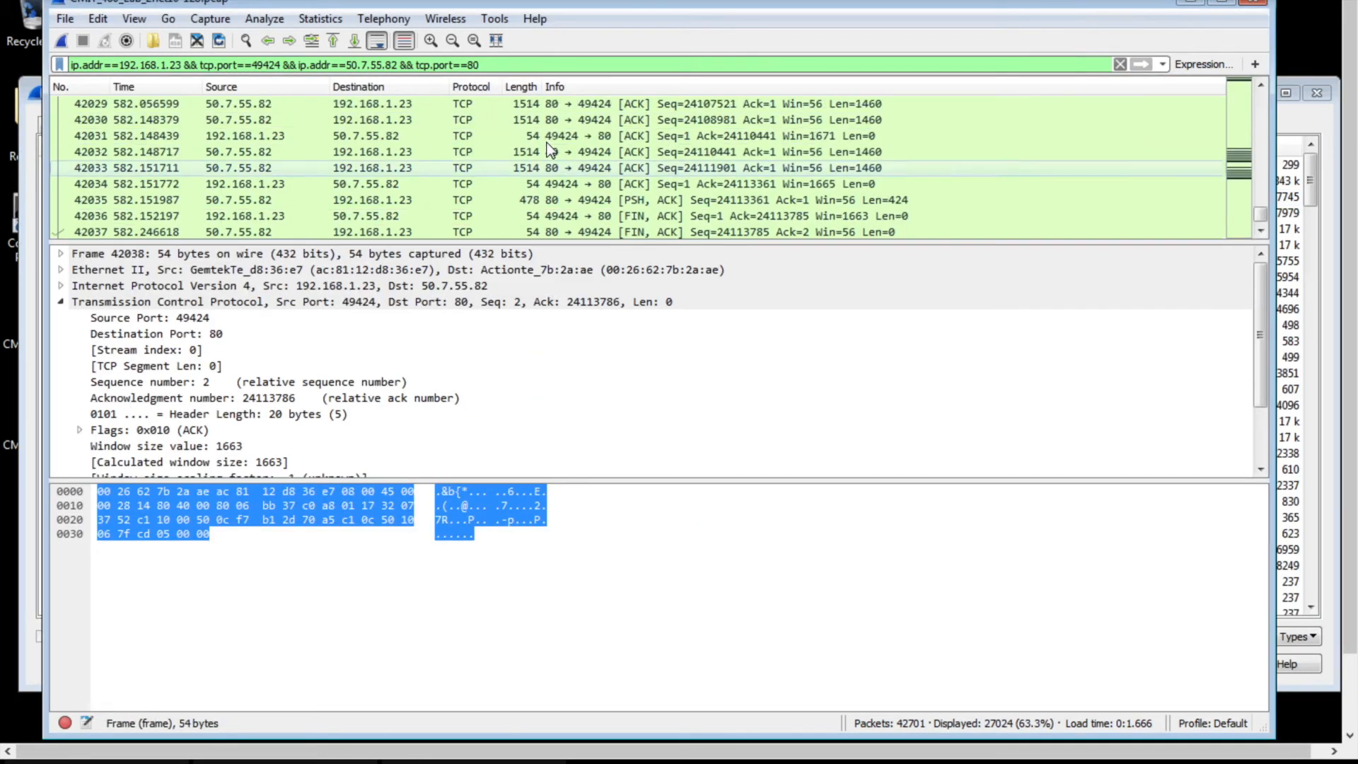
scroll(566, 149, "up", 11)
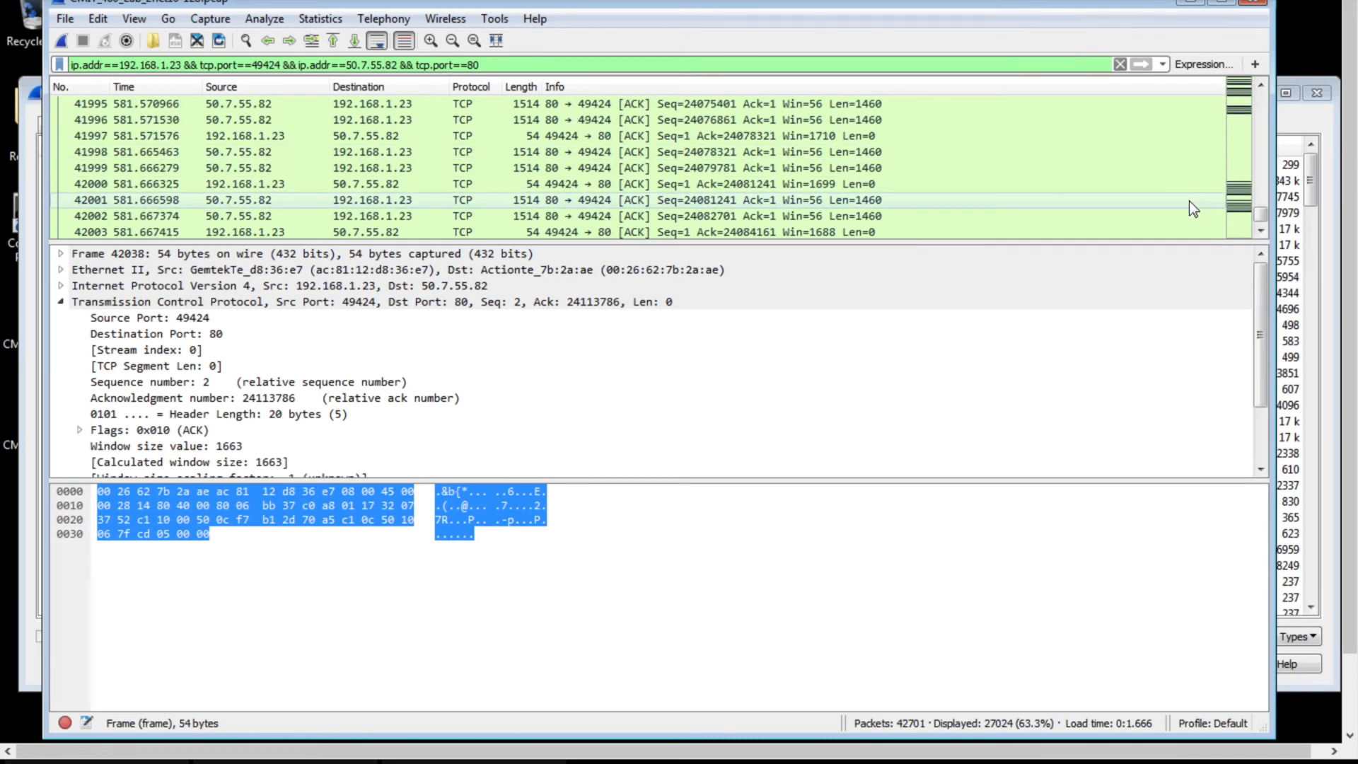
left_click_drag(1258, 210, 1262, 28)
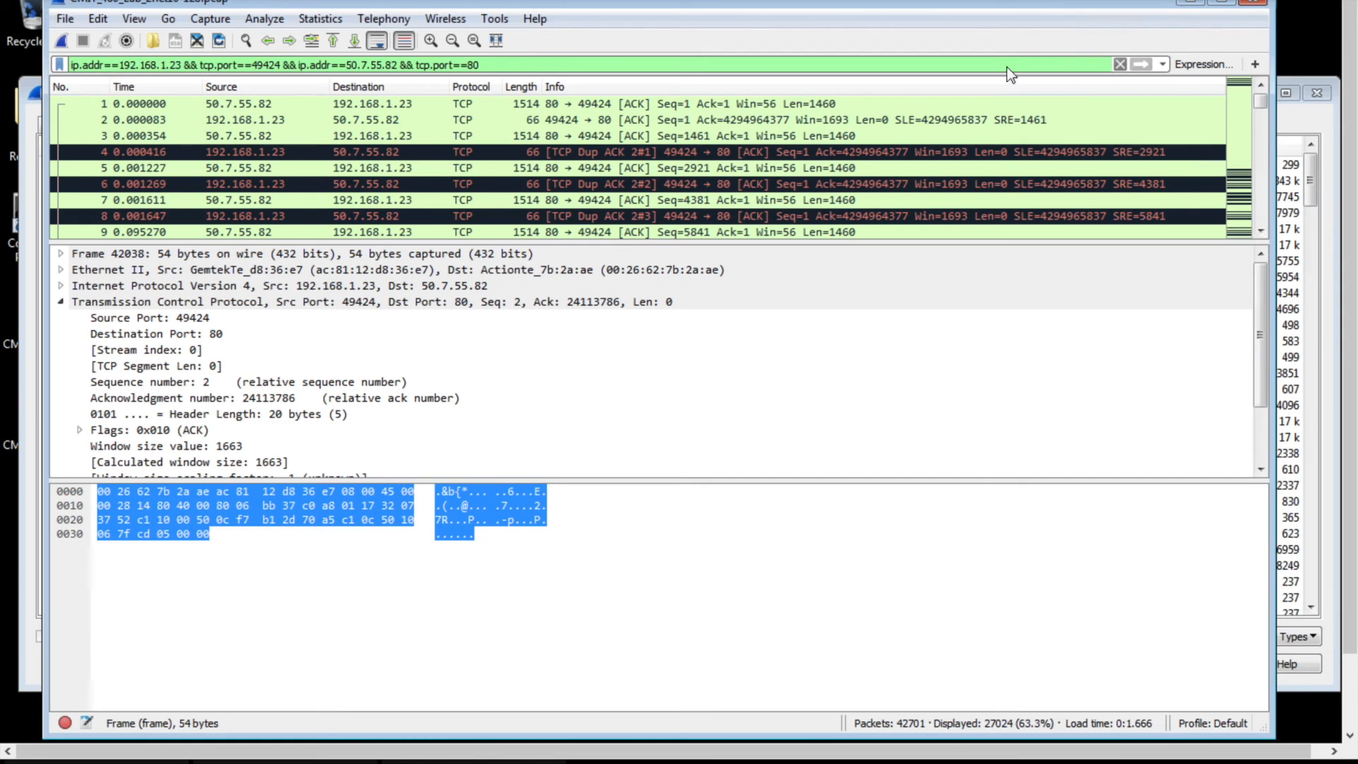
Examine packet 3's TCP details and review the early packets exchanged between 50.7.55.82 and 192.168.1.23
left_click(833, 109)
left_click(818, 139)
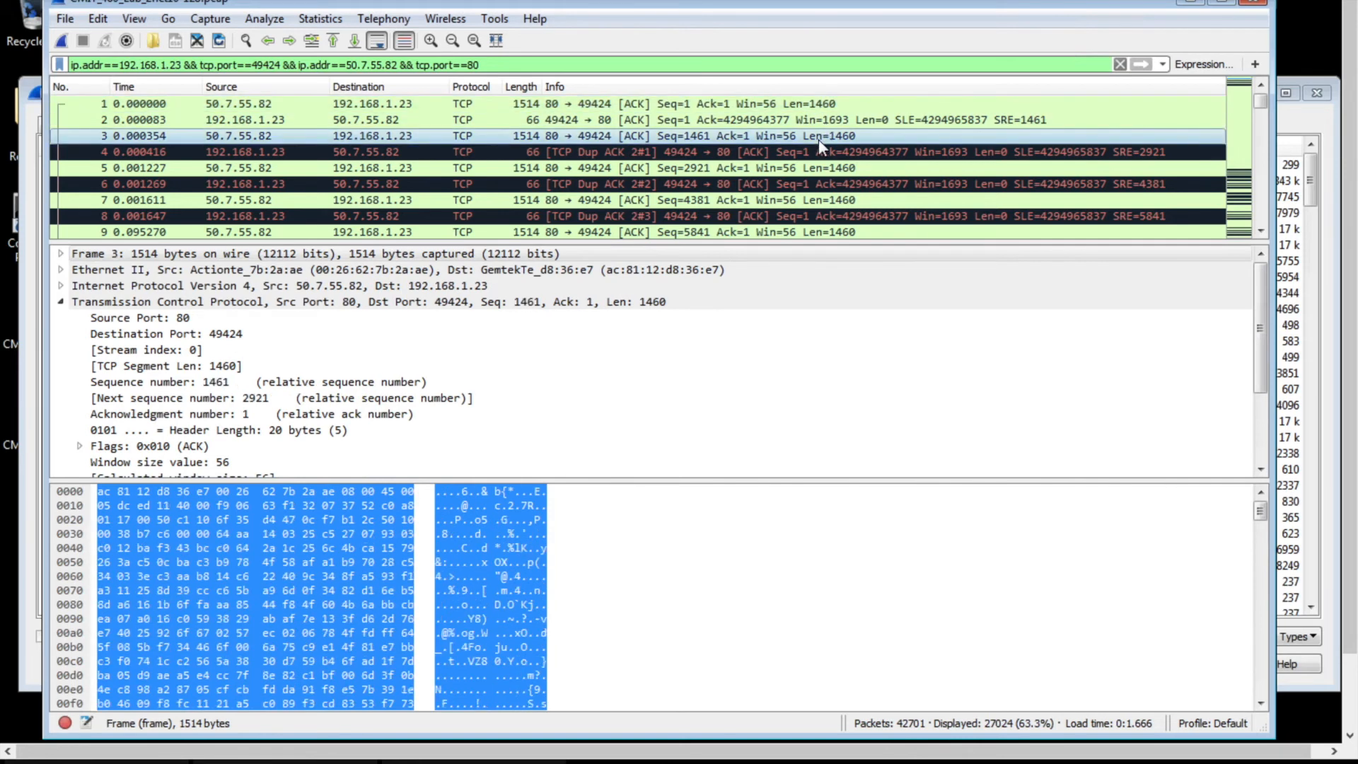
scroll(817, 171, "down", 1)
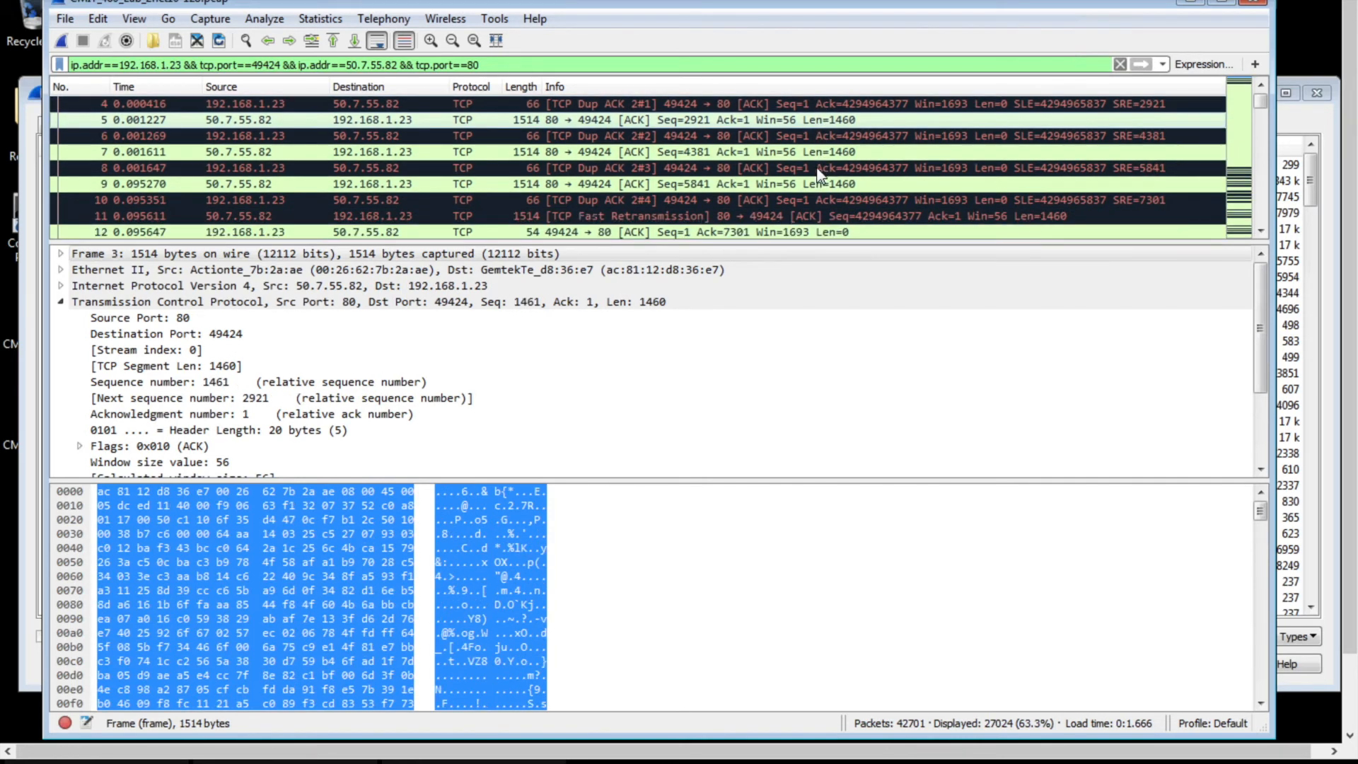
scroll(818, 174, "down", 2)
scroll(819, 173, "down", 20)
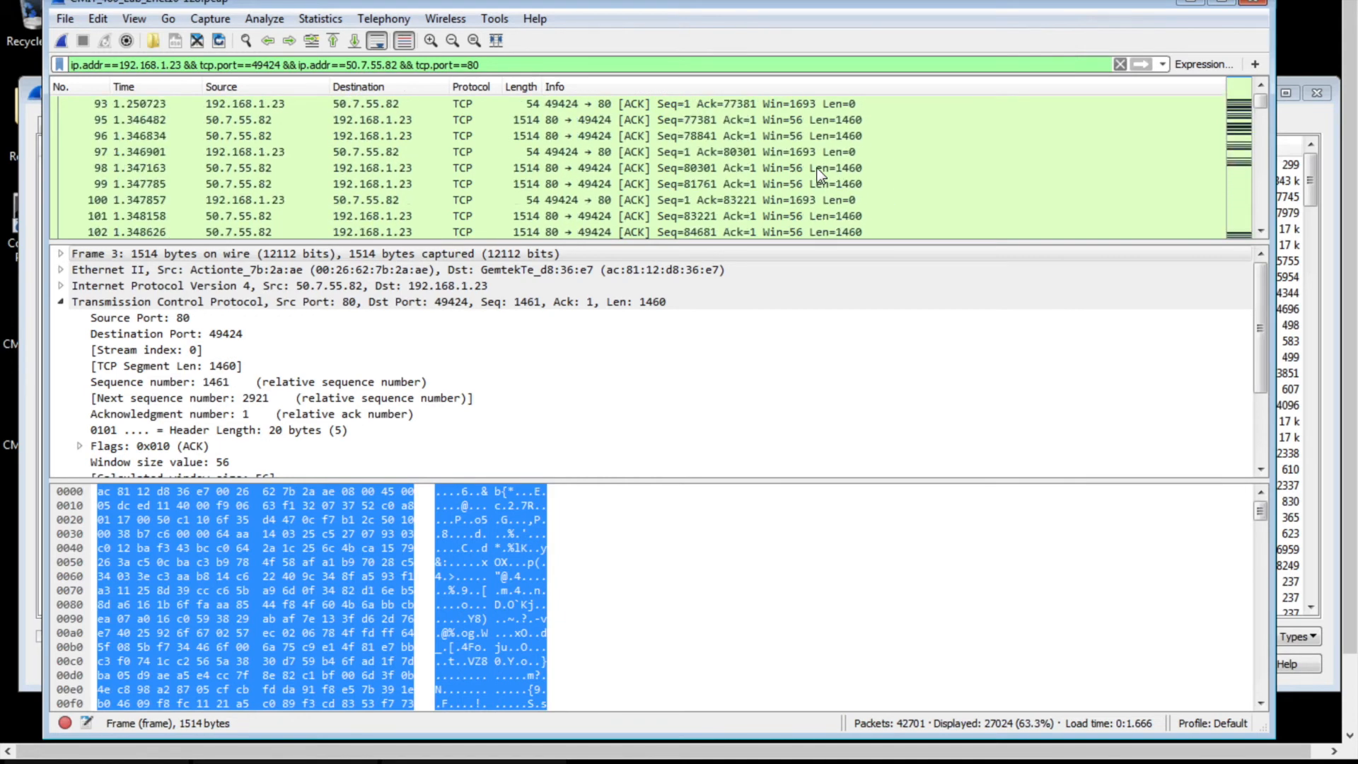
scroll(819, 174, "down", 20)
scroll(819, 173, "down", 20)
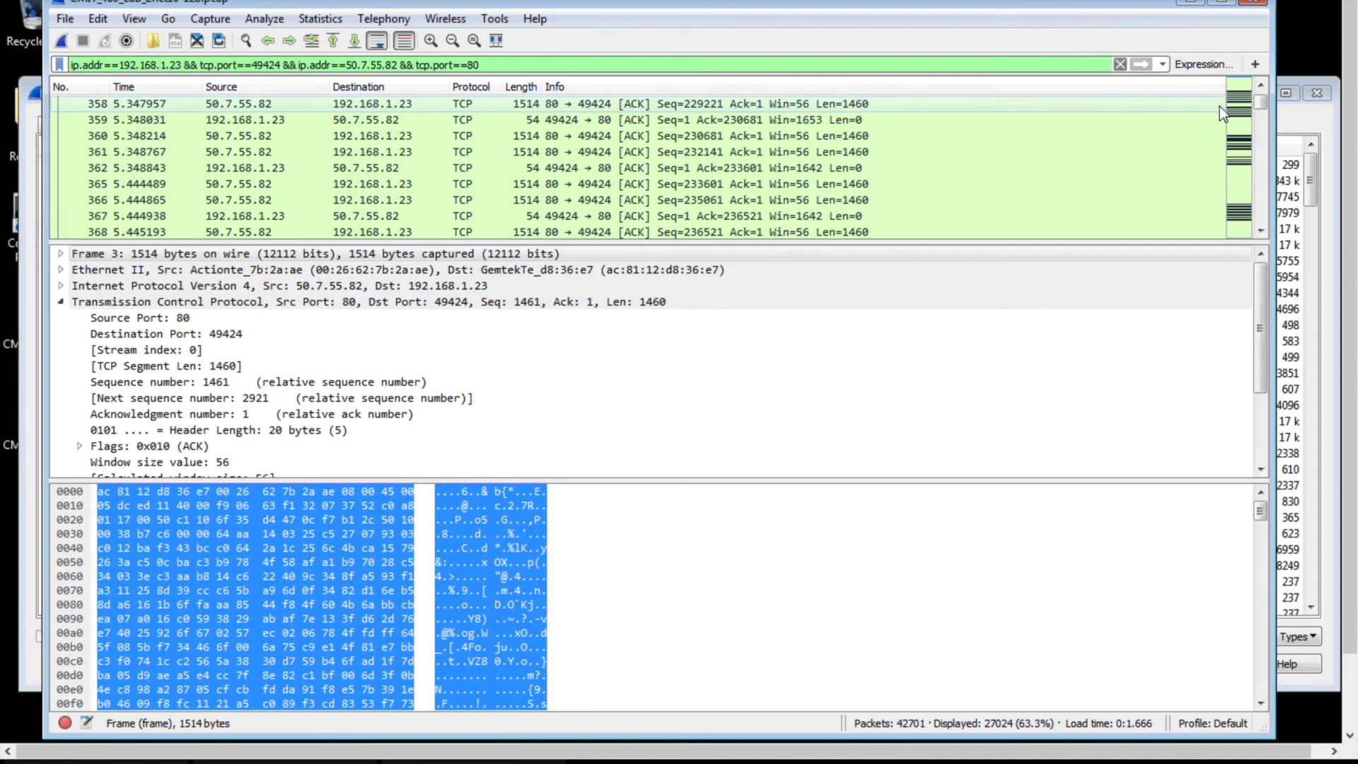
Follow the TCP stream of packet 361 from 50.7.55.82 to 192.168.1.23
left_click(843, 146)
right_click(845, 147)
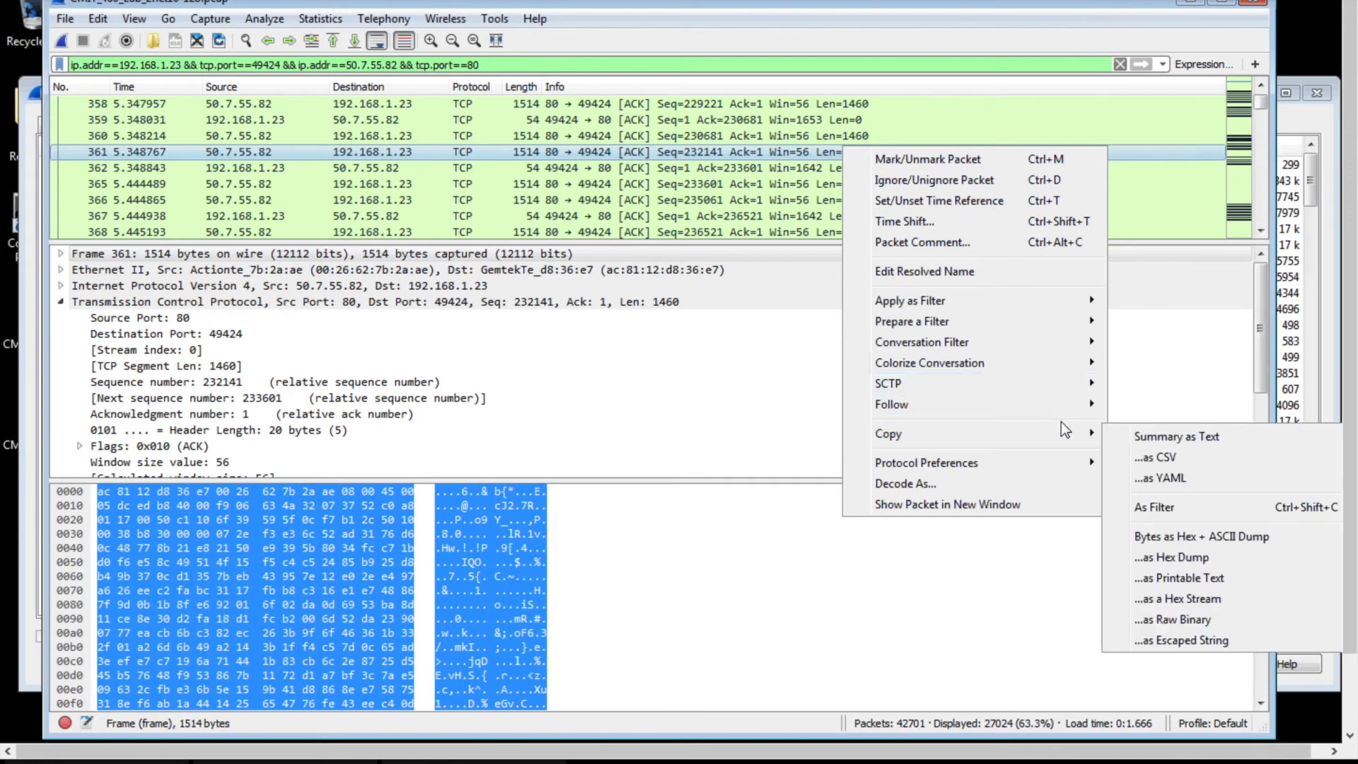
mouse_move(1070, 406)
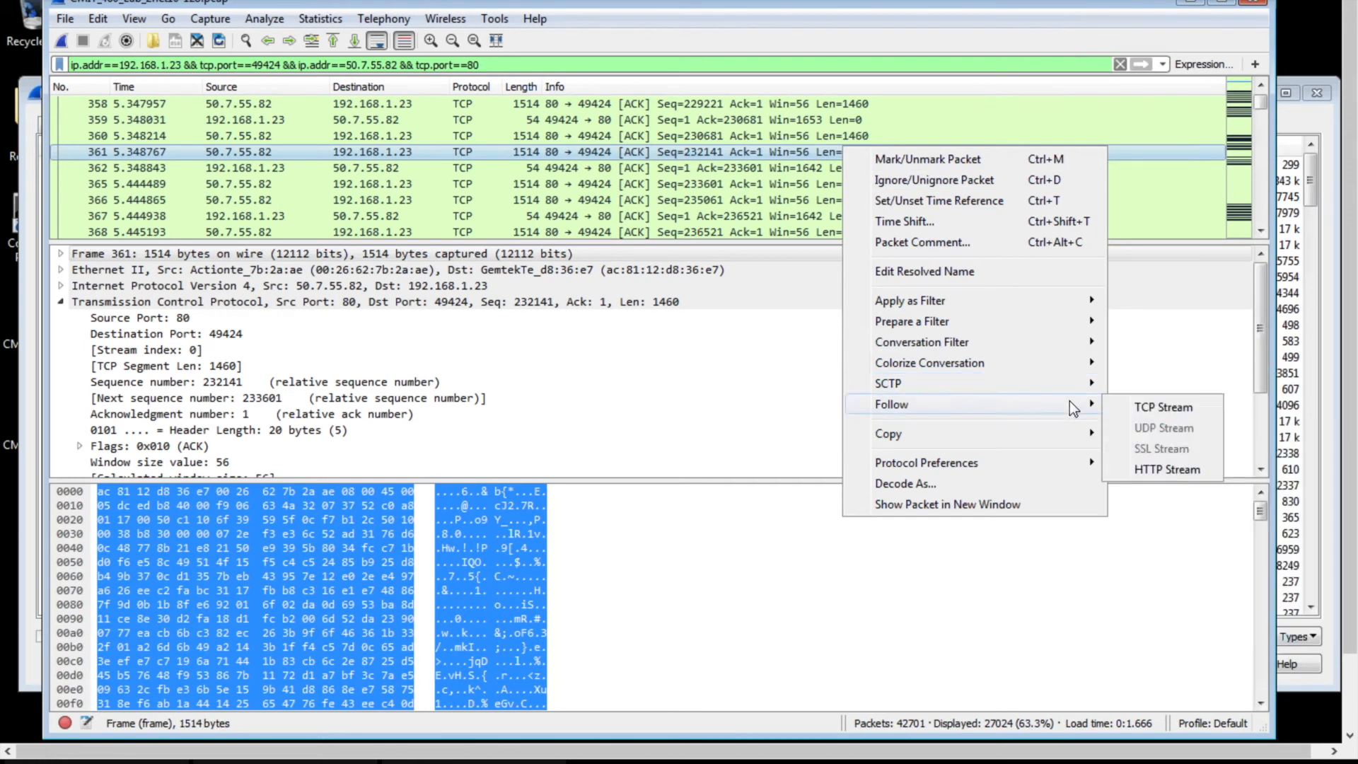
left_click(1137, 403)
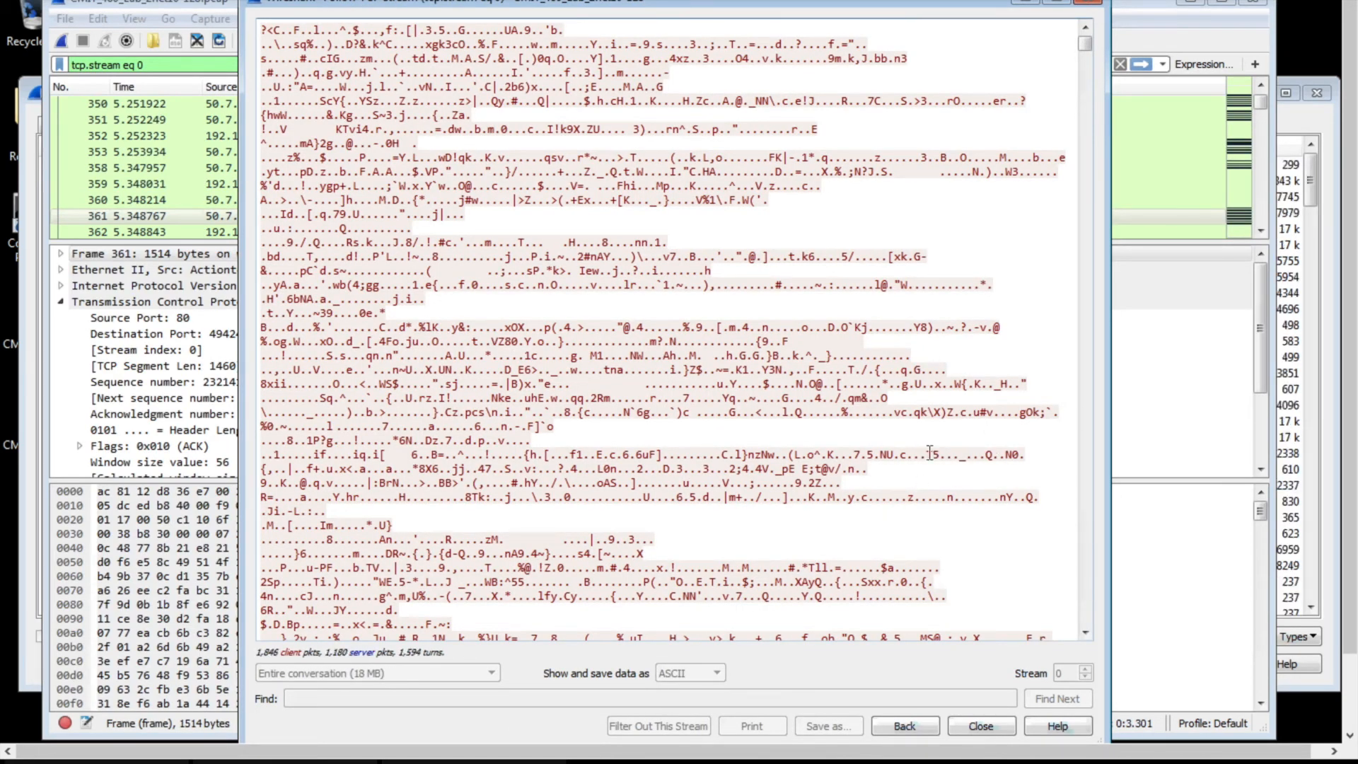
Skim the followed TCP stream's ASCII content, compare it with the packet list behind it, and close the stream window
left_click_drag(1084, 44, 1085, 237)
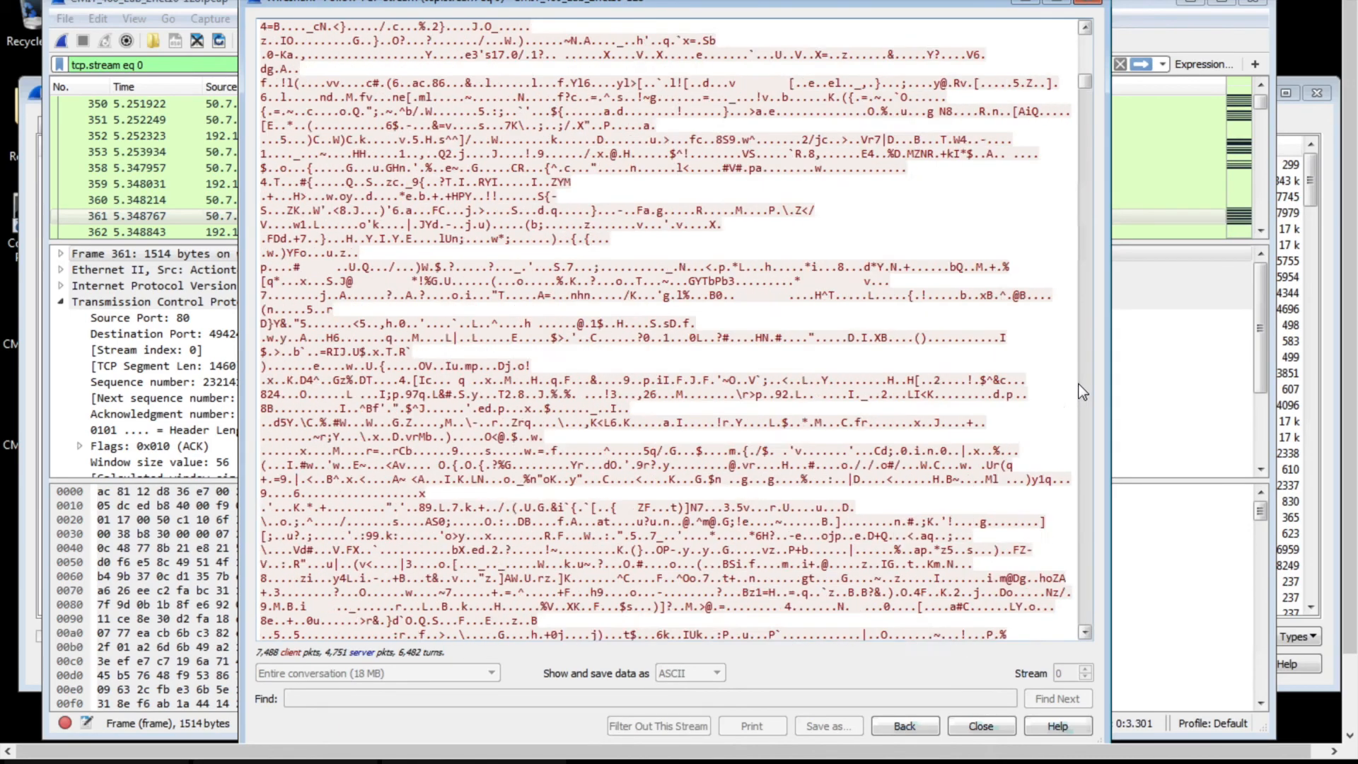
left_click_drag(1086, 57, 1085, 32)
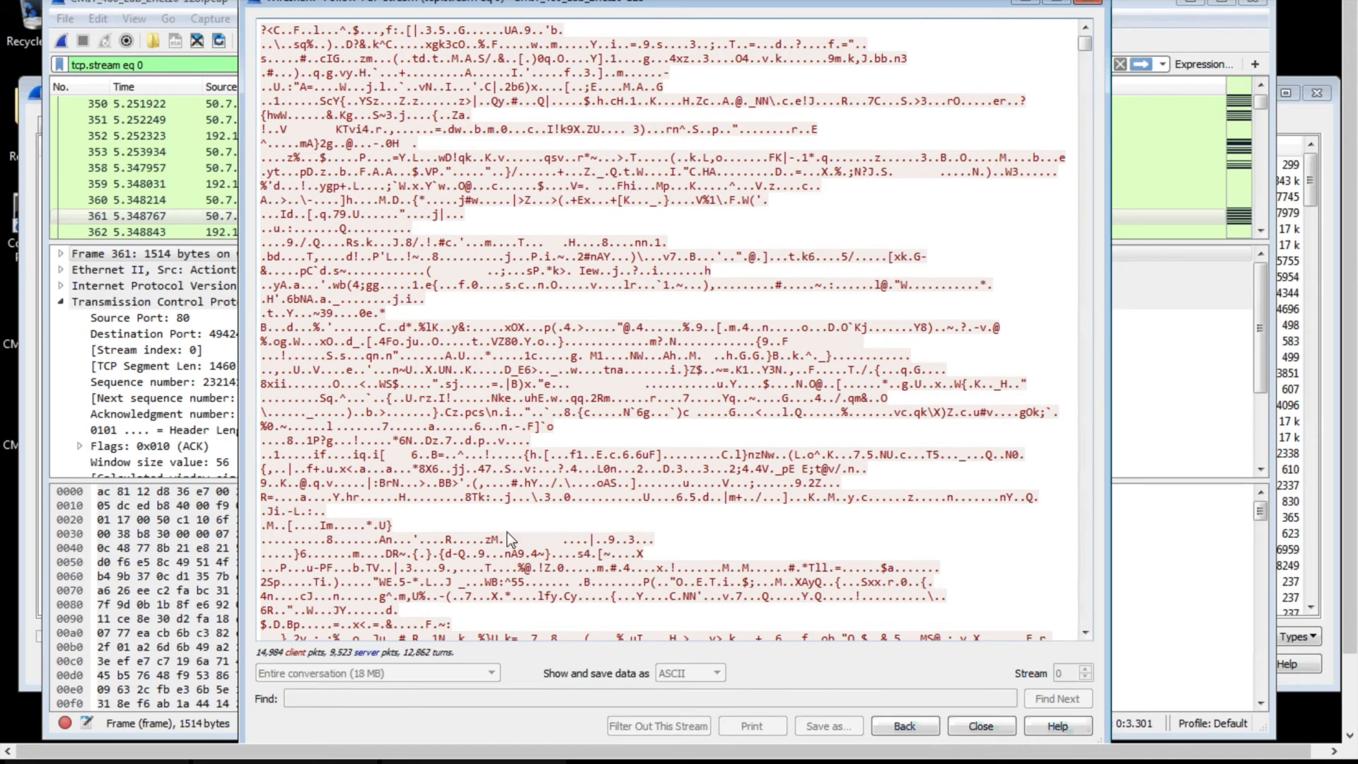
left_click_drag(561, 1, 544, 246)
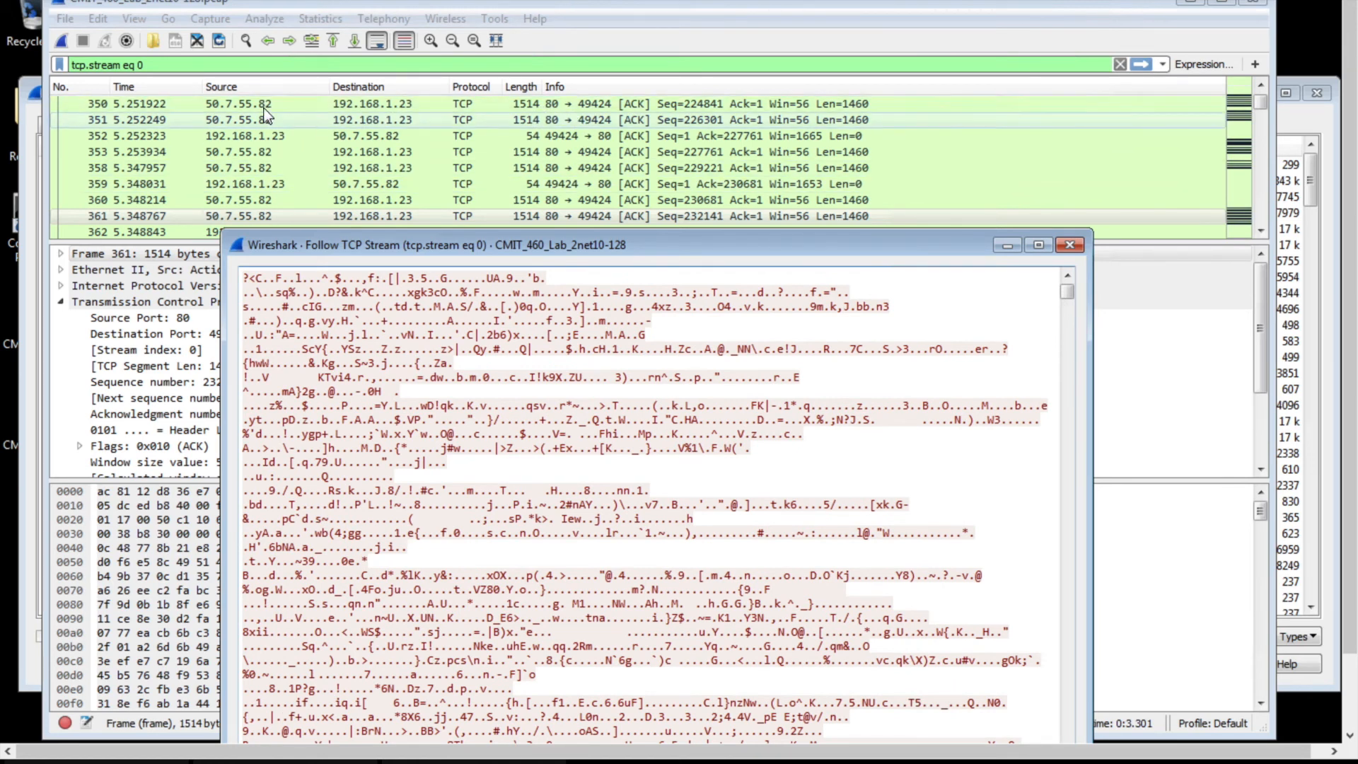
scroll(264, 108, "up", 11)
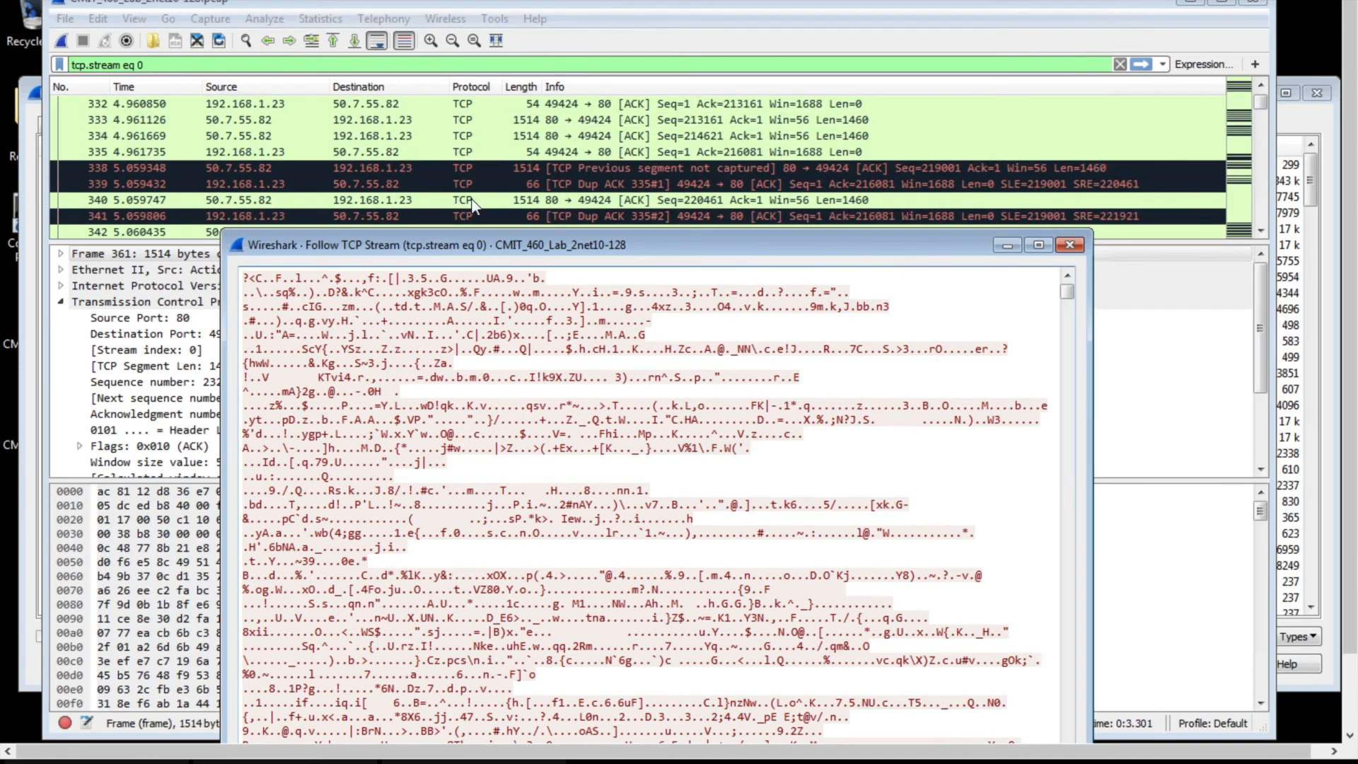
left_click_drag(570, 240, 588, 33)
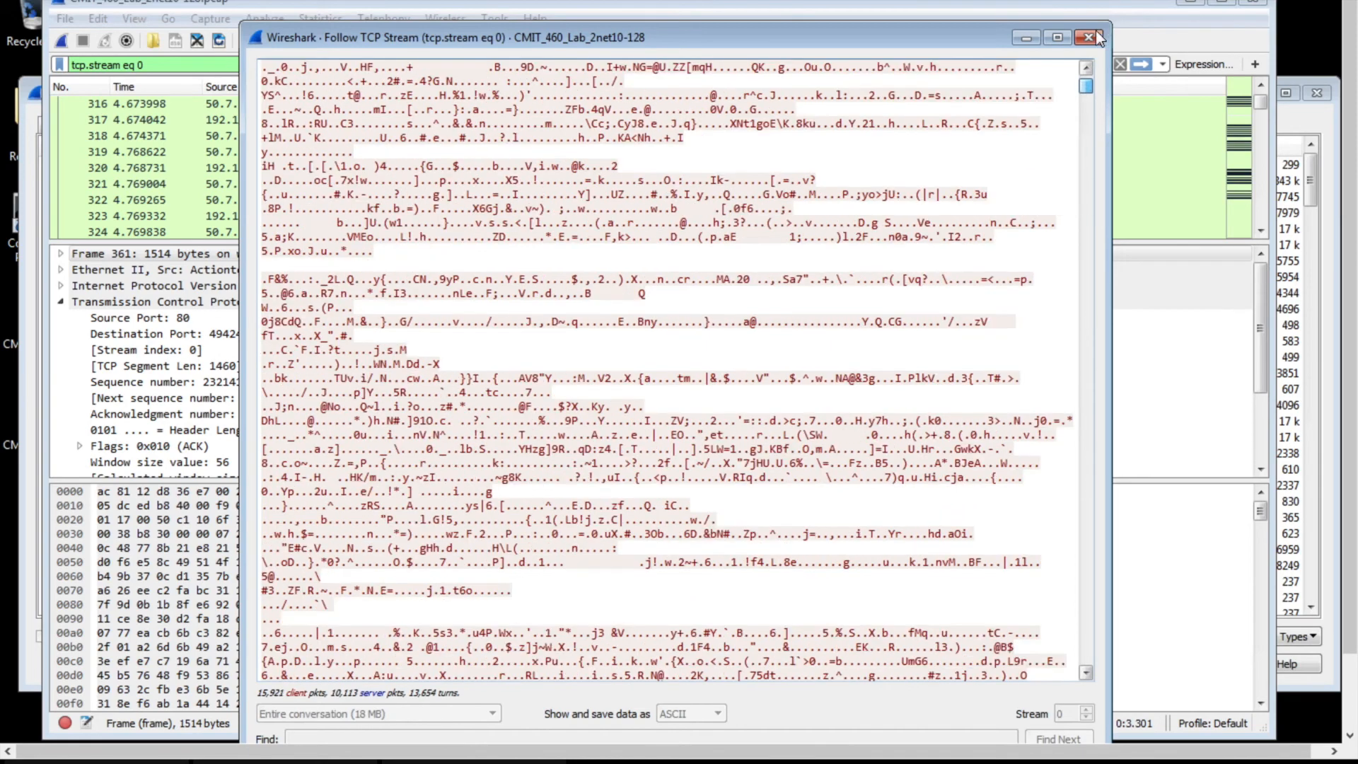
left_click(1088, 37)
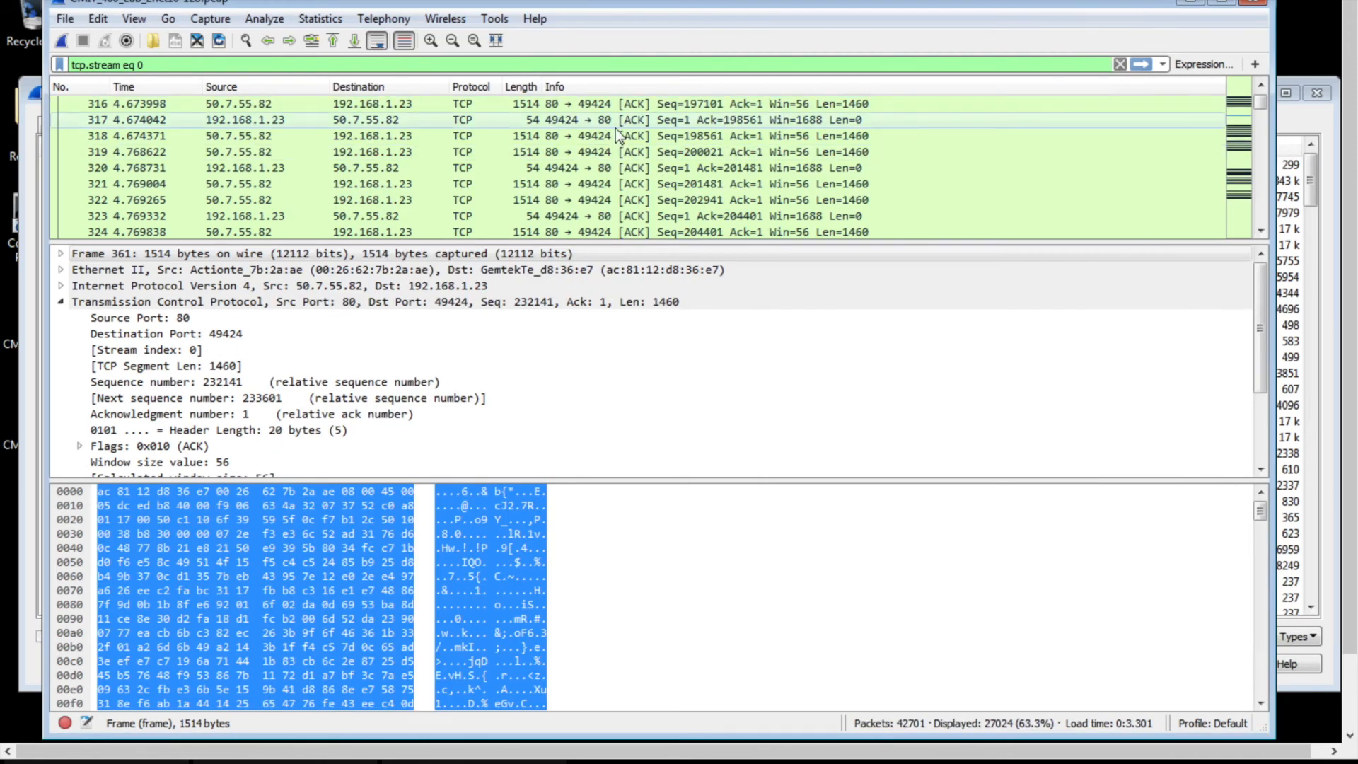
right_click(583, 127)
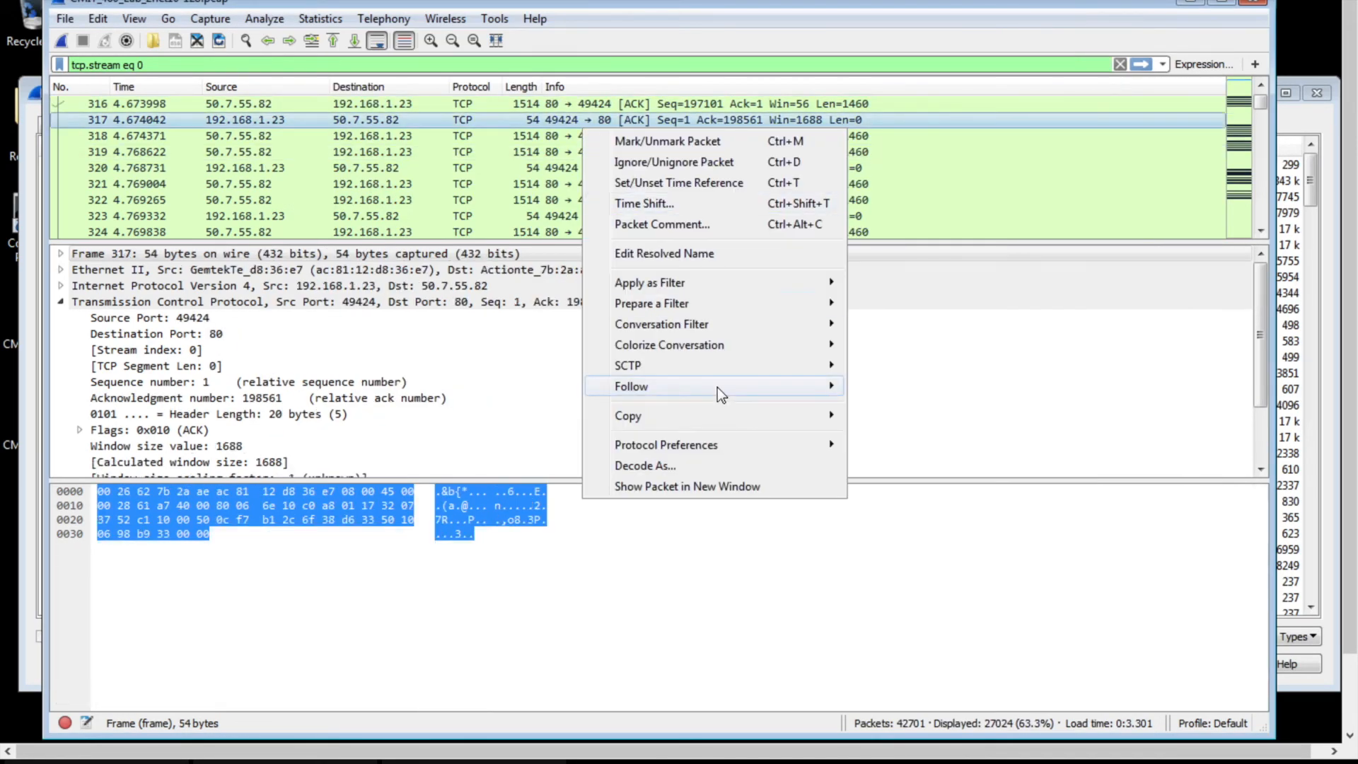
mouse_move(717, 387)
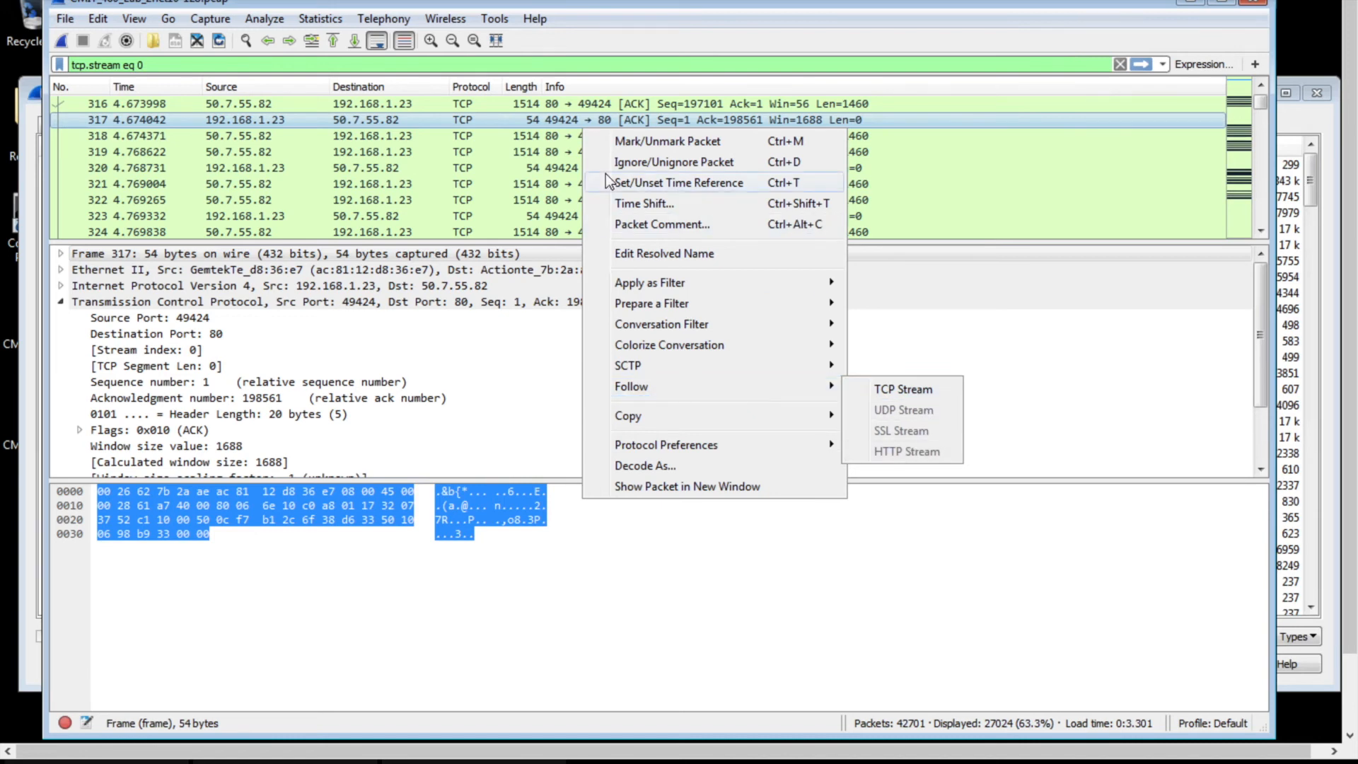
left_click(550, 170)
Look through more packets of the stream, return to packet 1 and follow its HTTP stream
scroll(548, 171, "down", 10)
scroll(549, 173, "down", 15)
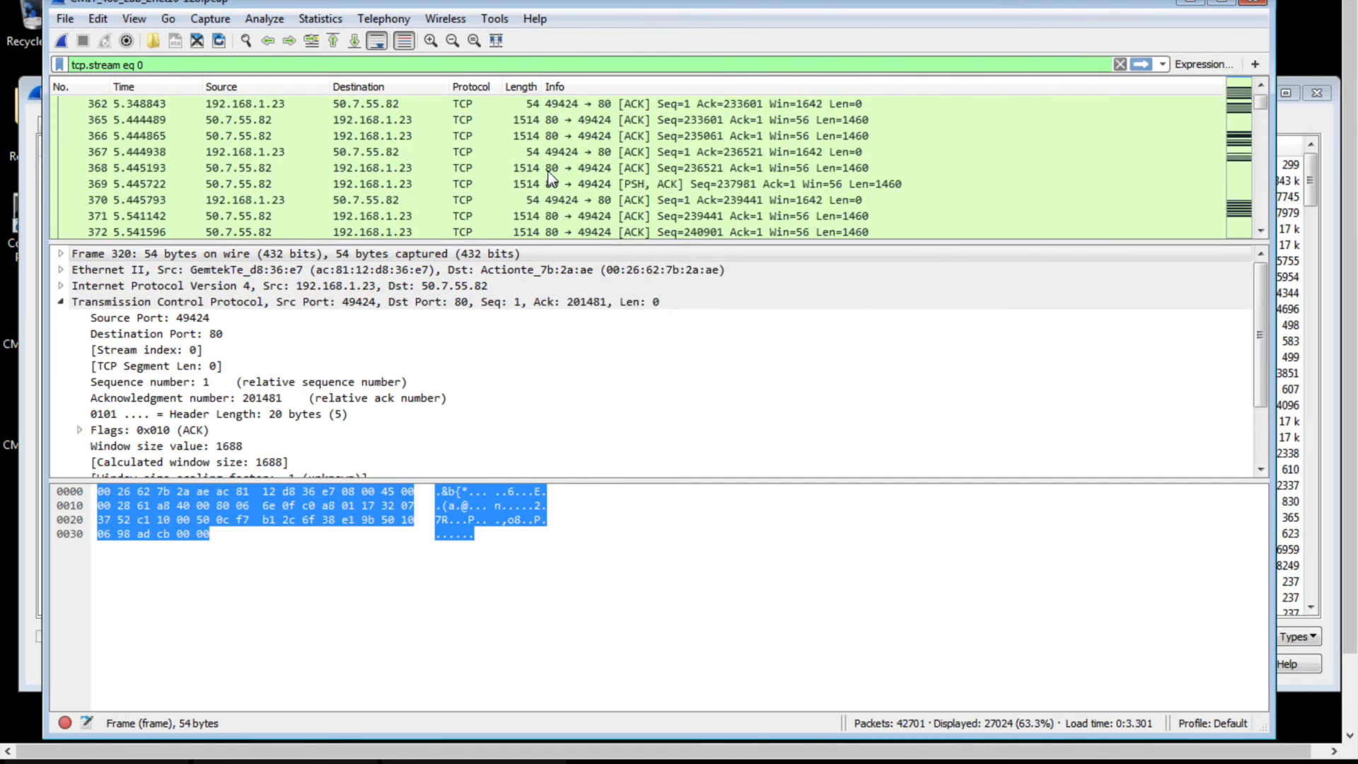
scroll(550, 173, "down", 20)
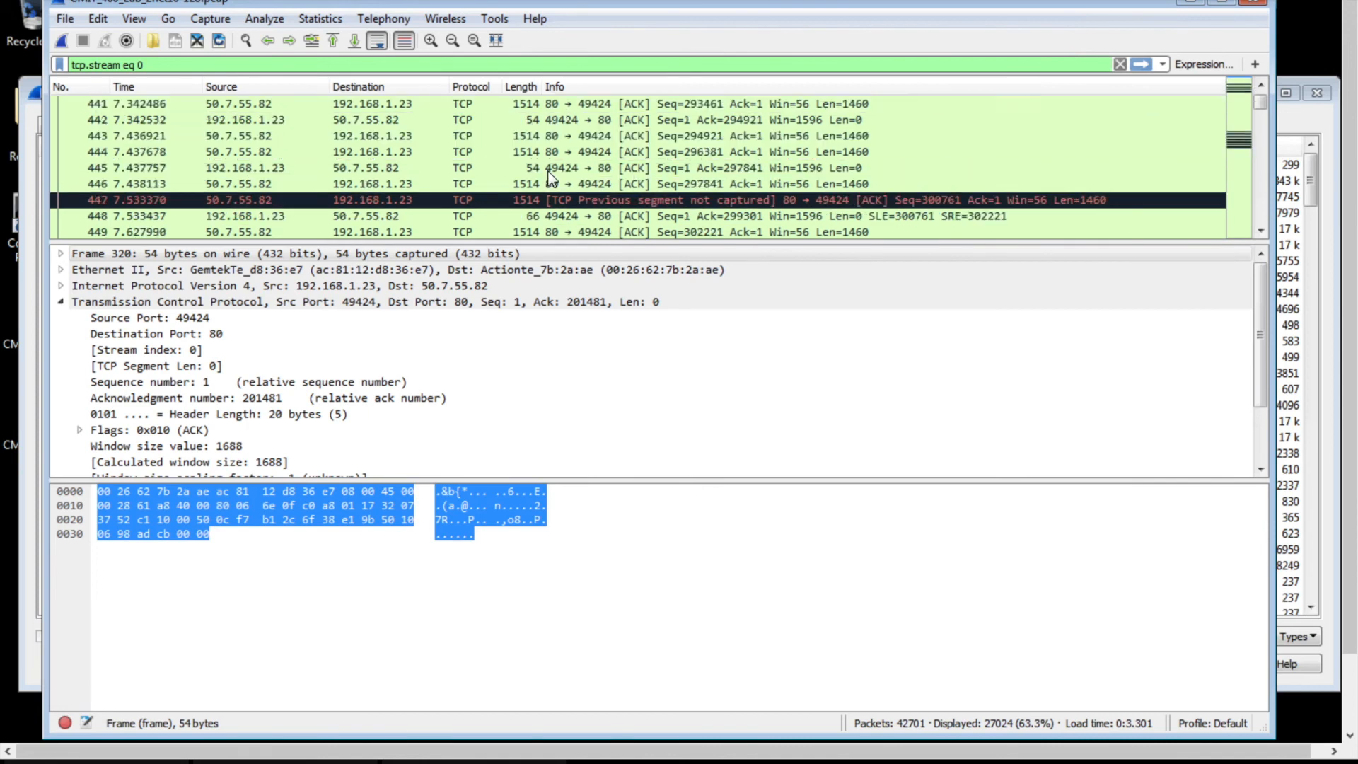
left_click_drag(1258, 105, 1266, 42)
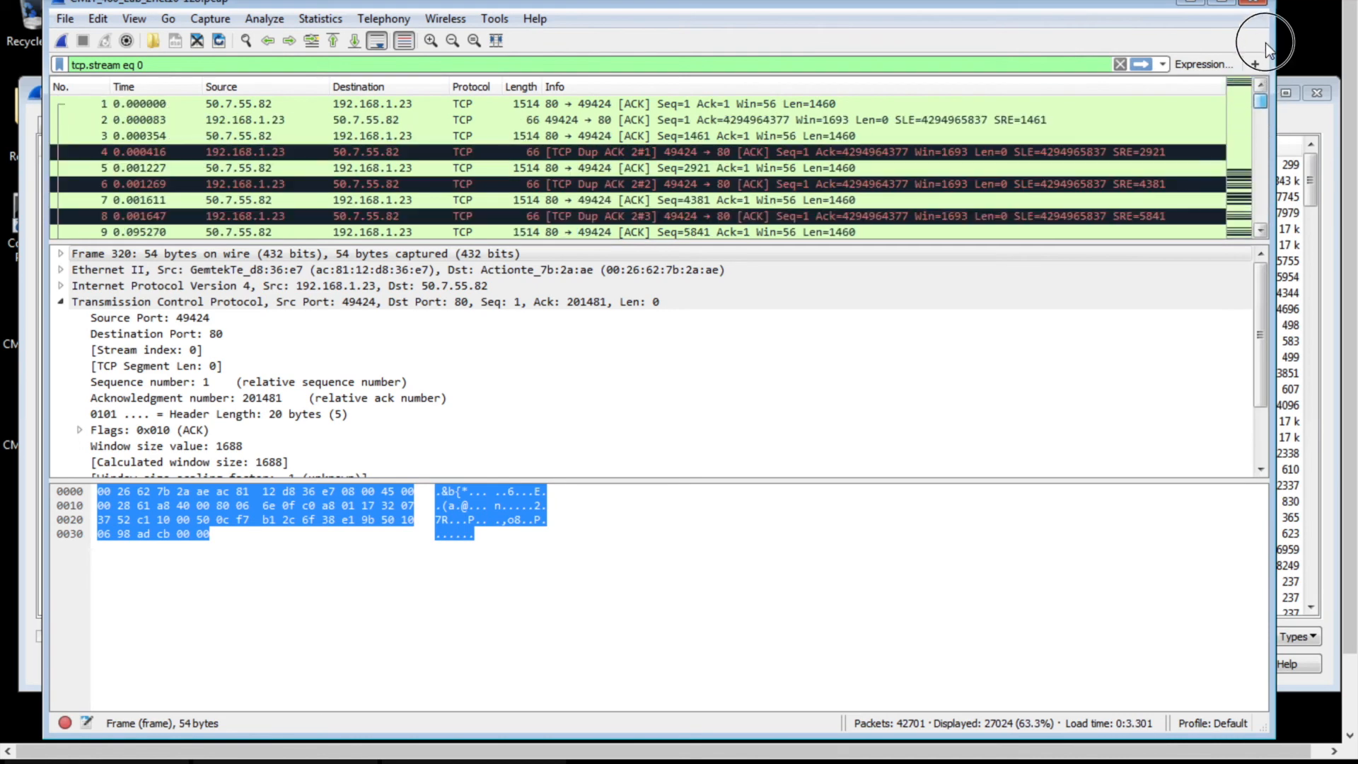
left_click(710, 106)
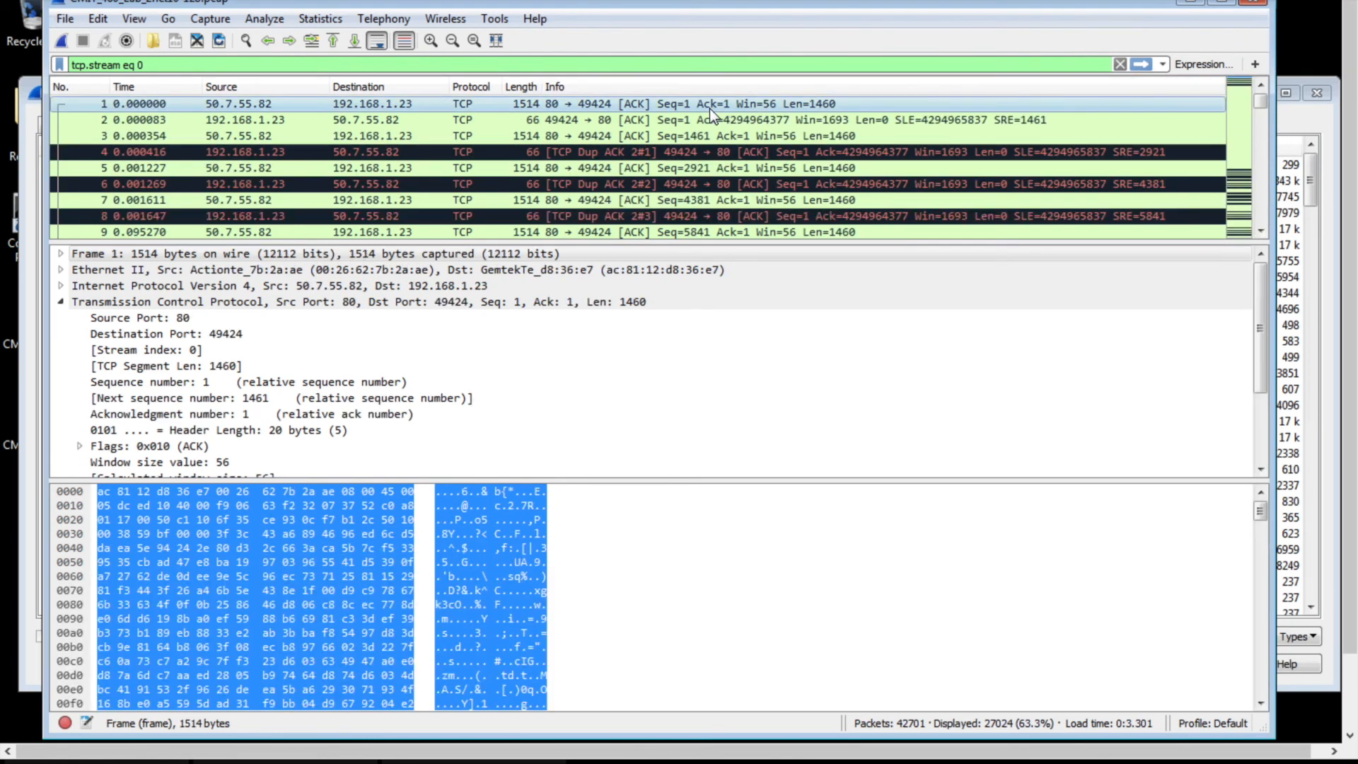
right_click(710, 108)
mouse_move(916, 376)
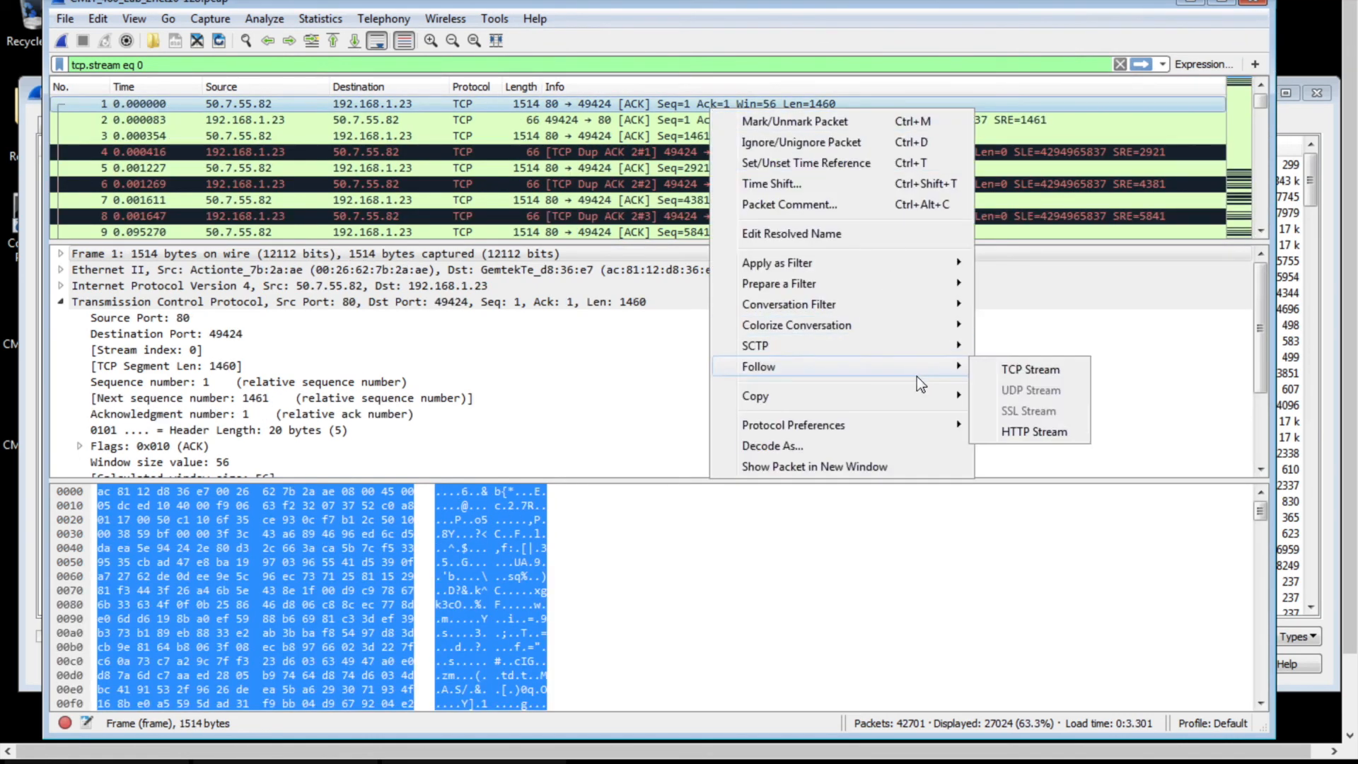
left_click(1022, 439)
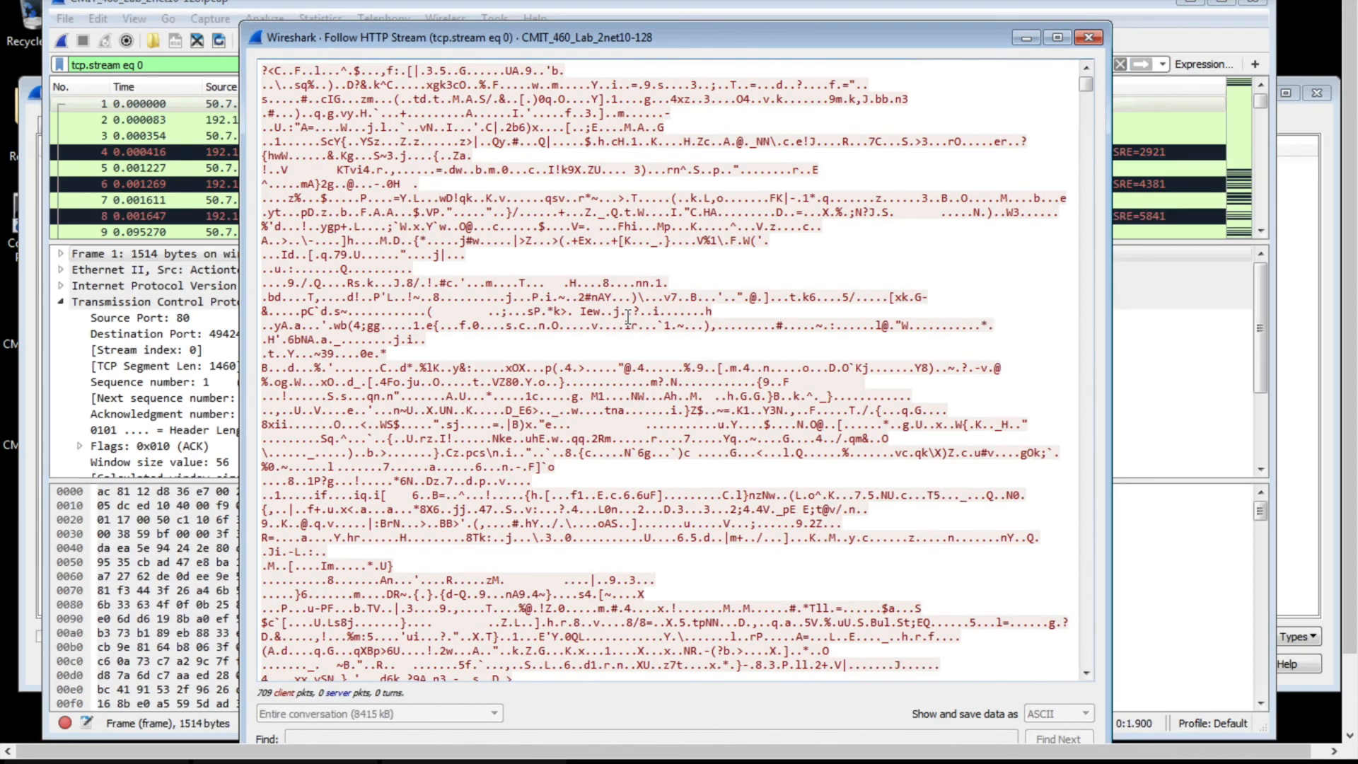
Examine the final part of the followed HTTP stream's content, working backwards from its end
left_click(1088, 86)
left_click_drag(1088, 86, 1086, 690)
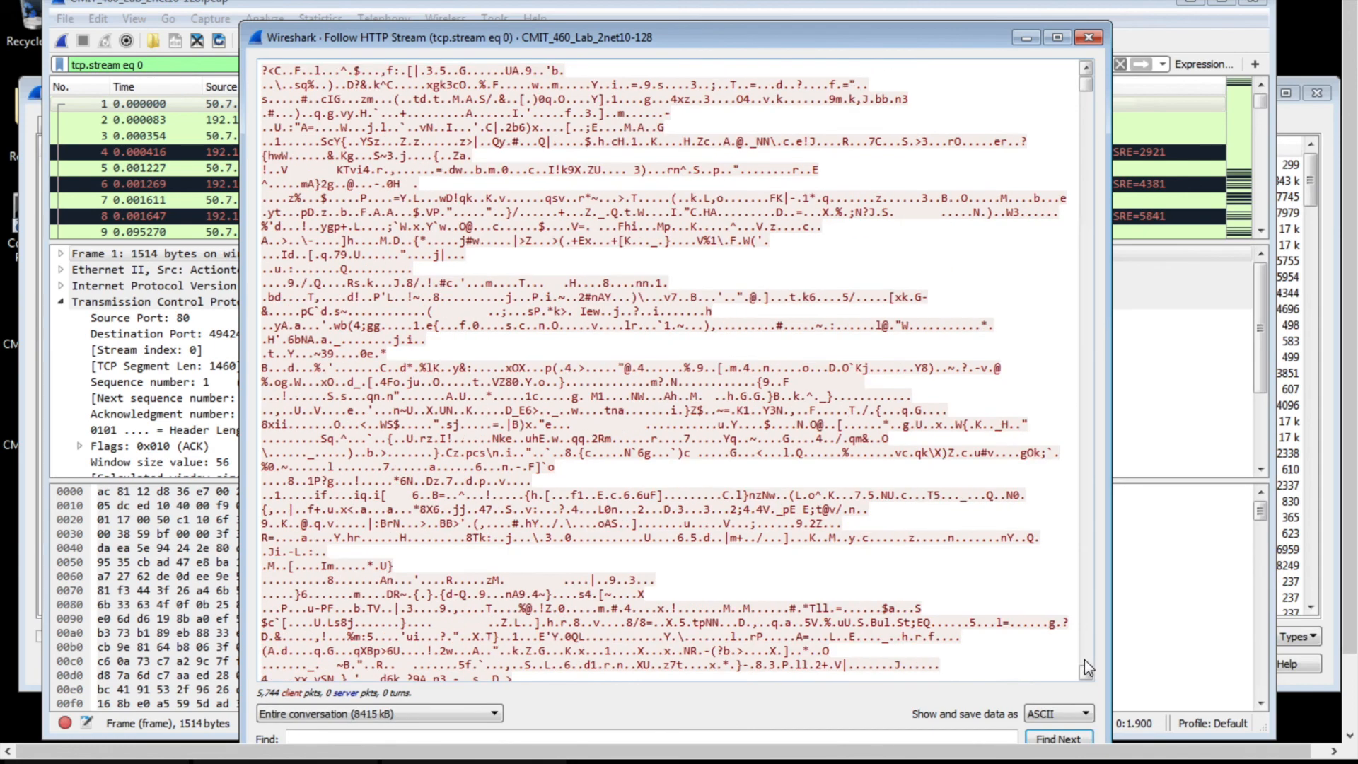
left_click_drag(1087, 91, 1088, 307)
left_click_drag(1076, 491, 1084, 672)
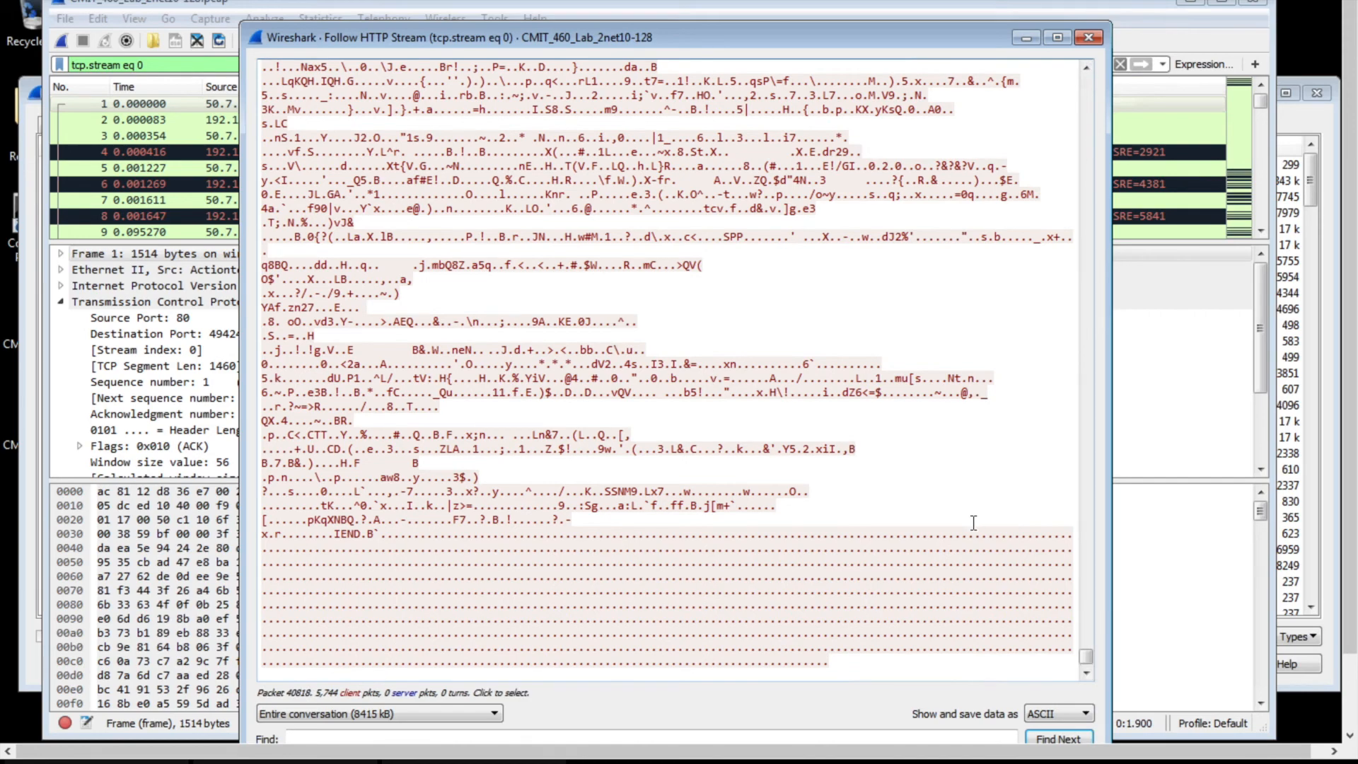
scroll(972, 524, "up", 16)
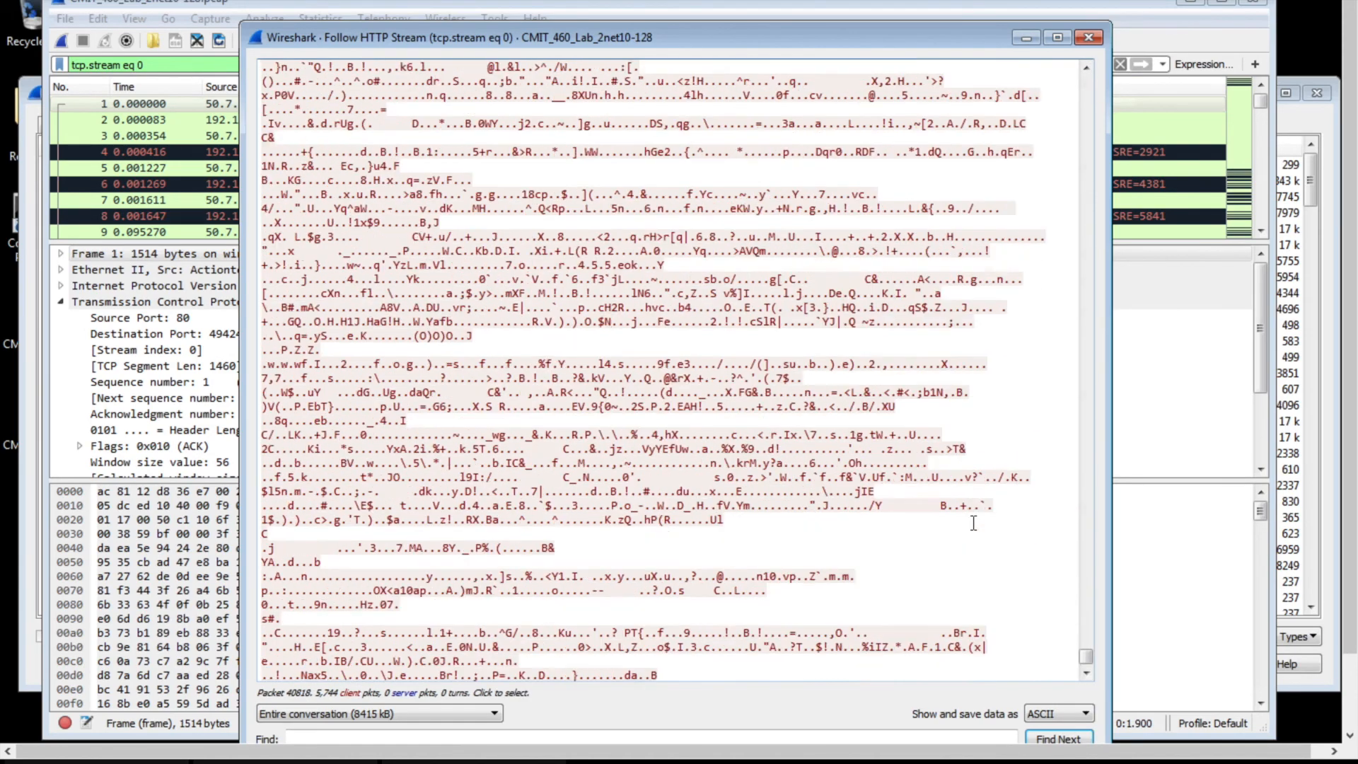
scroll(973, 523, "up", 15)
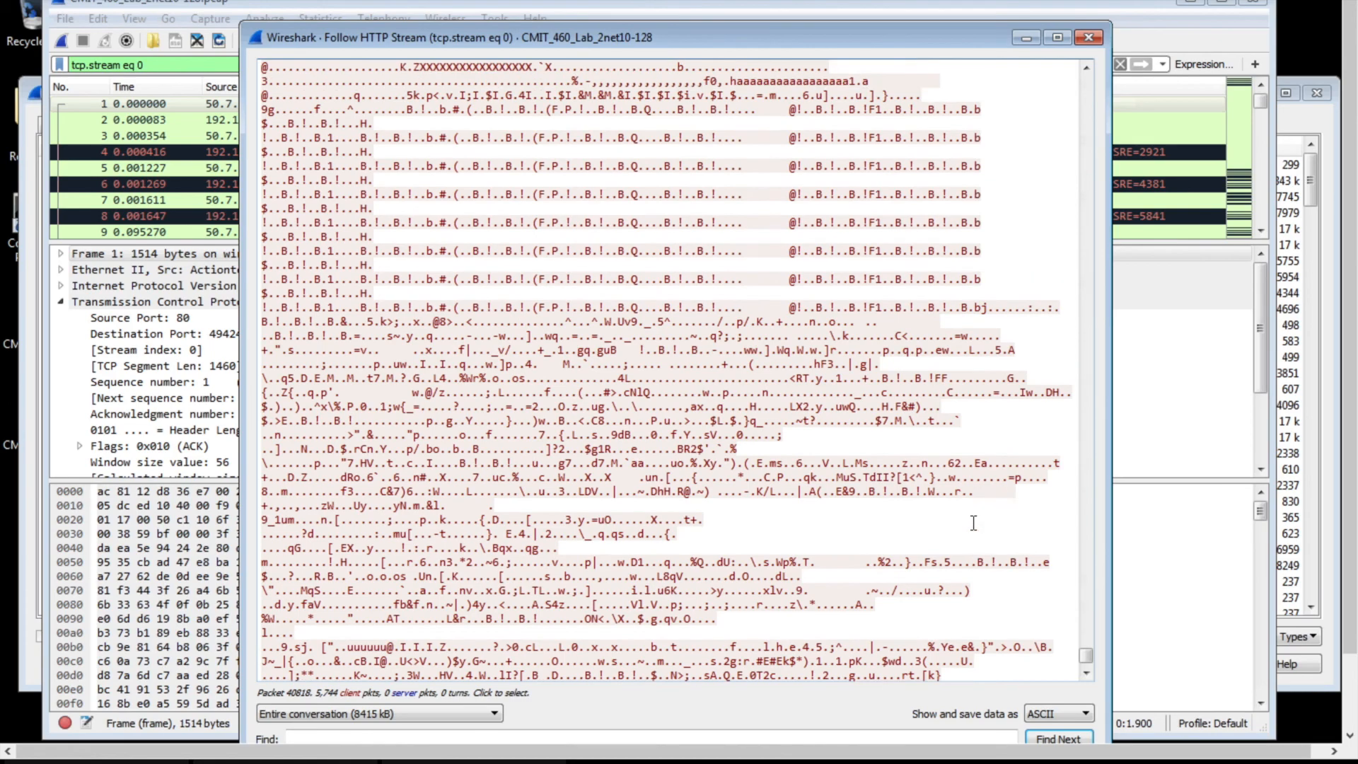
scroll(973, 524, "up", 10)
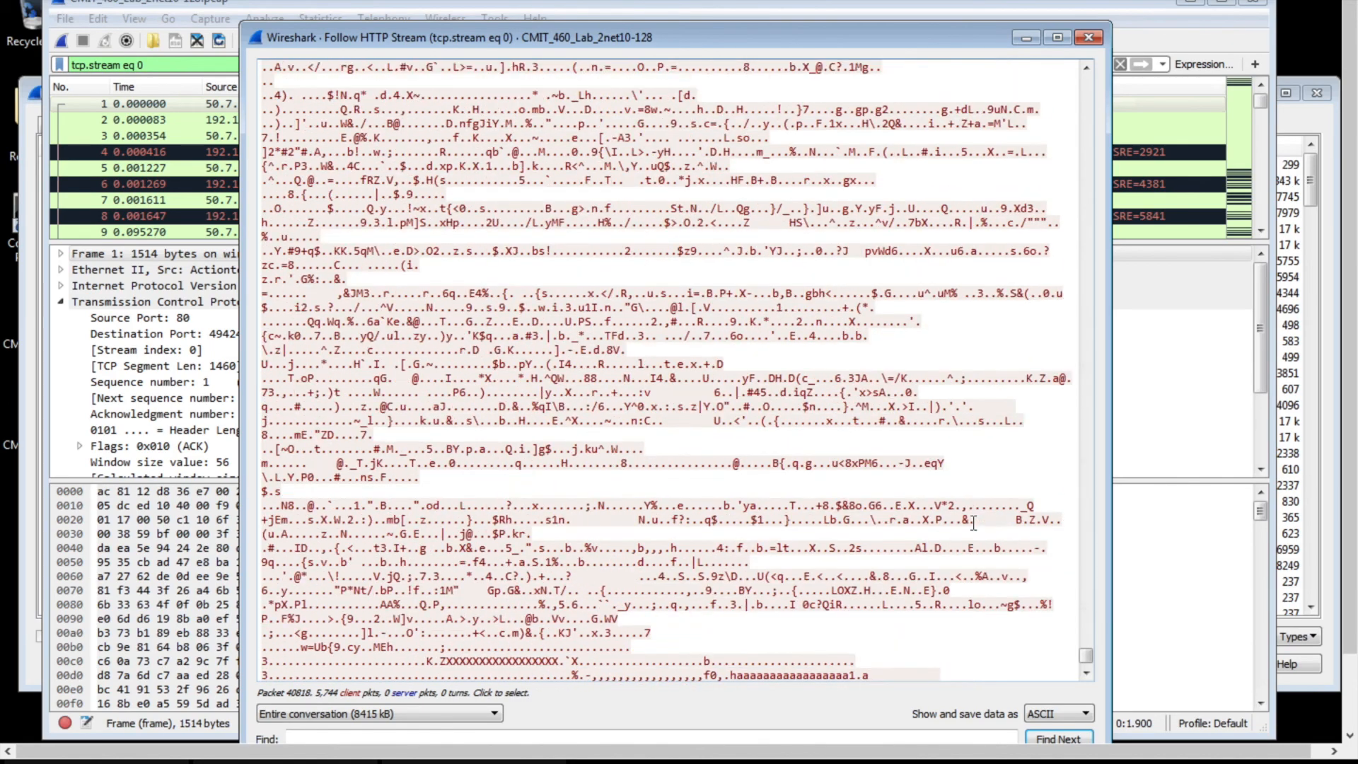
Read the plain-text LOADLIN documentation in the HTTP stream, from the usage options through the debug output and credits sections
left_click_drag(1082, 653, 1083, 630)
scroll(894, 534, "down", 15)
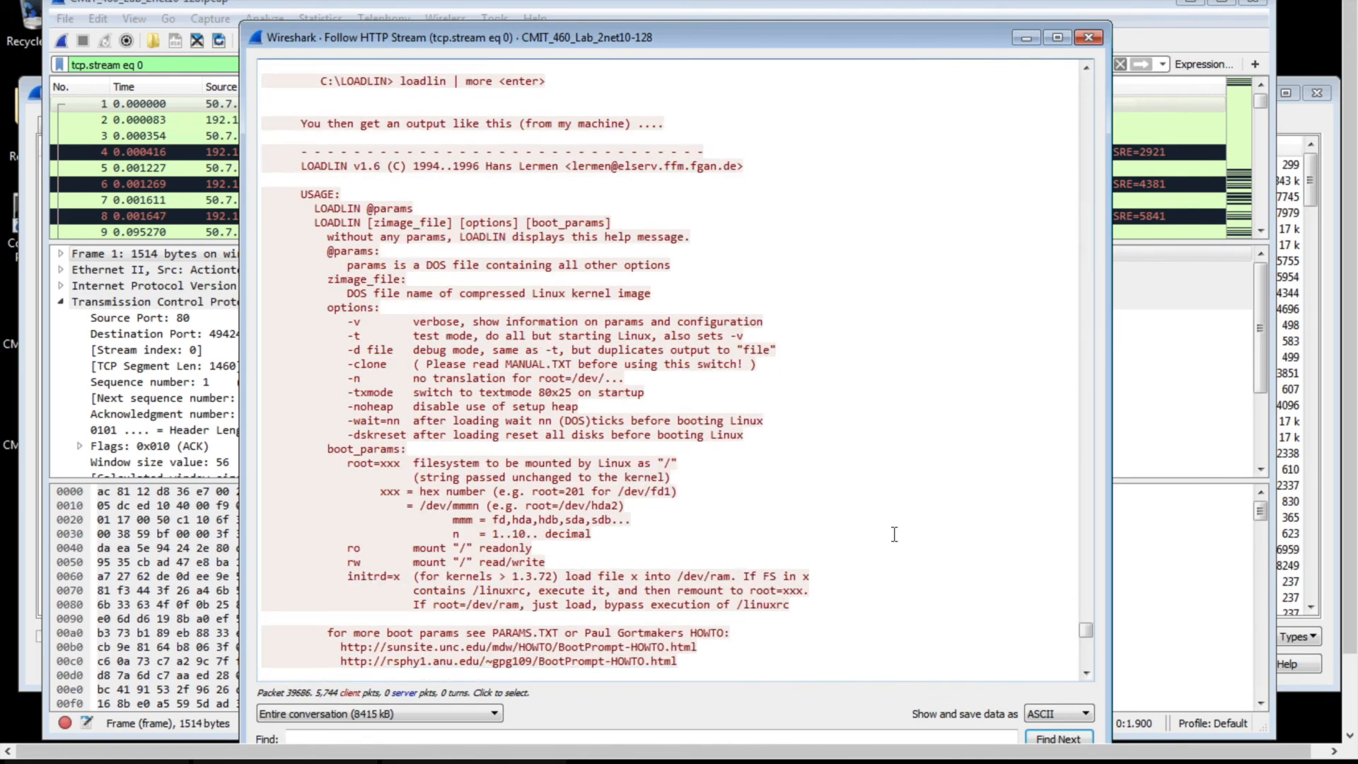
scroll(894, 534, "down", 20)
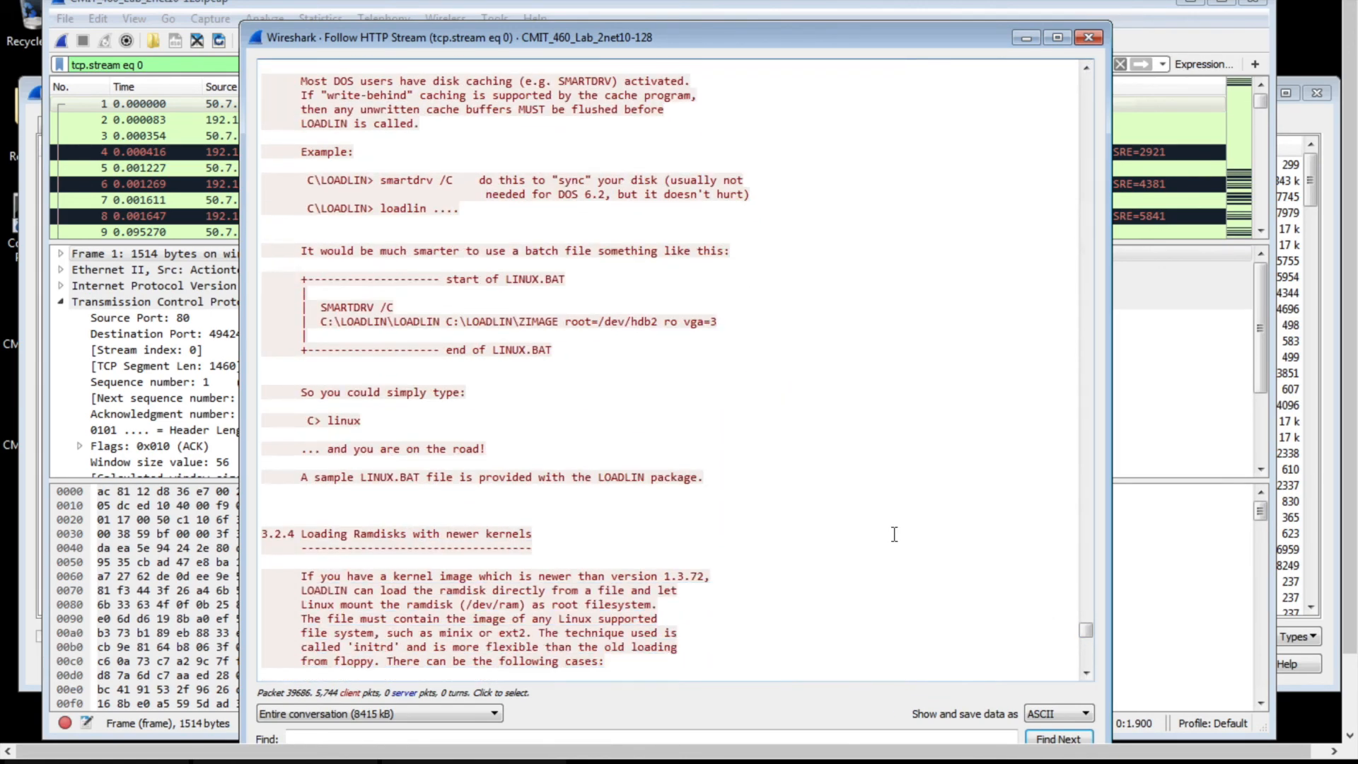
scroll(893, 534, "down", 15)
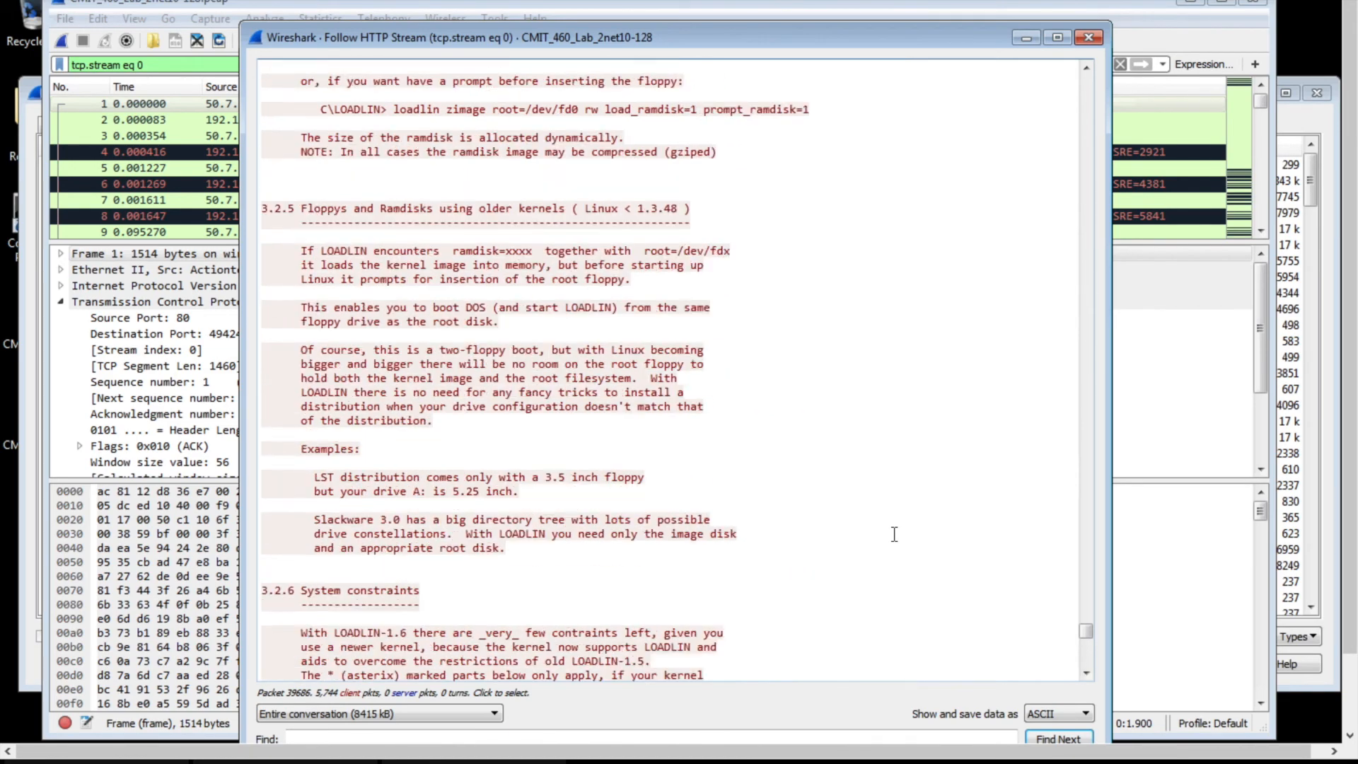
scroll(894, 534, "down", 13)
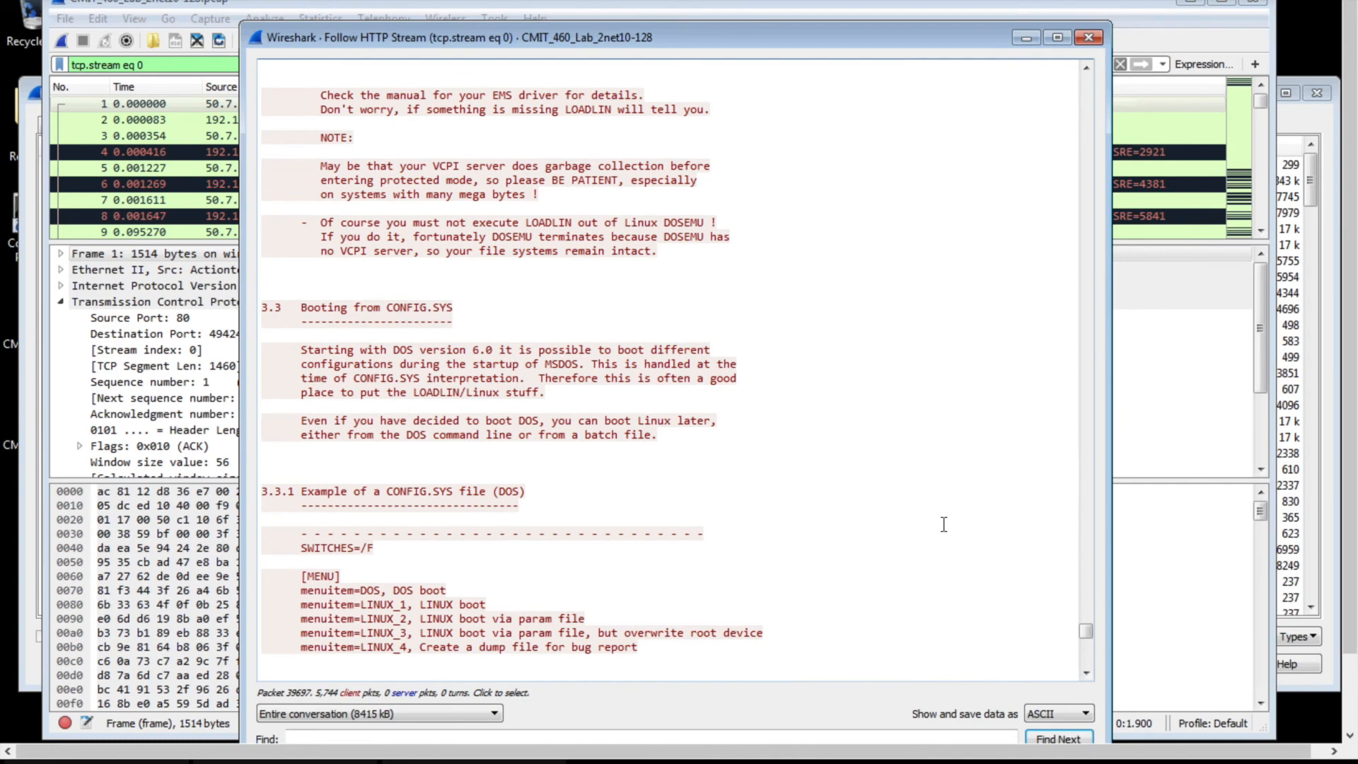
scroll(943, 524, "down", 18)
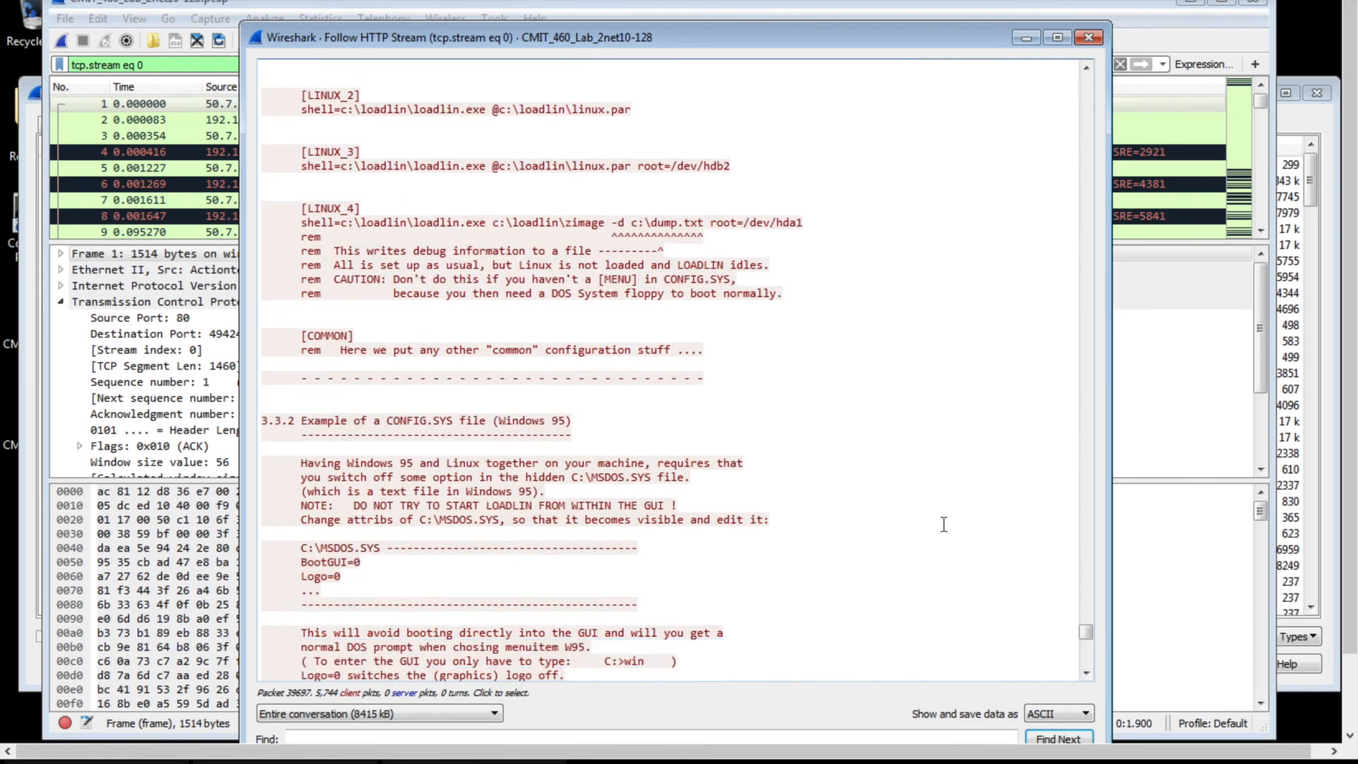
scroll(943, 524, "down", 13)
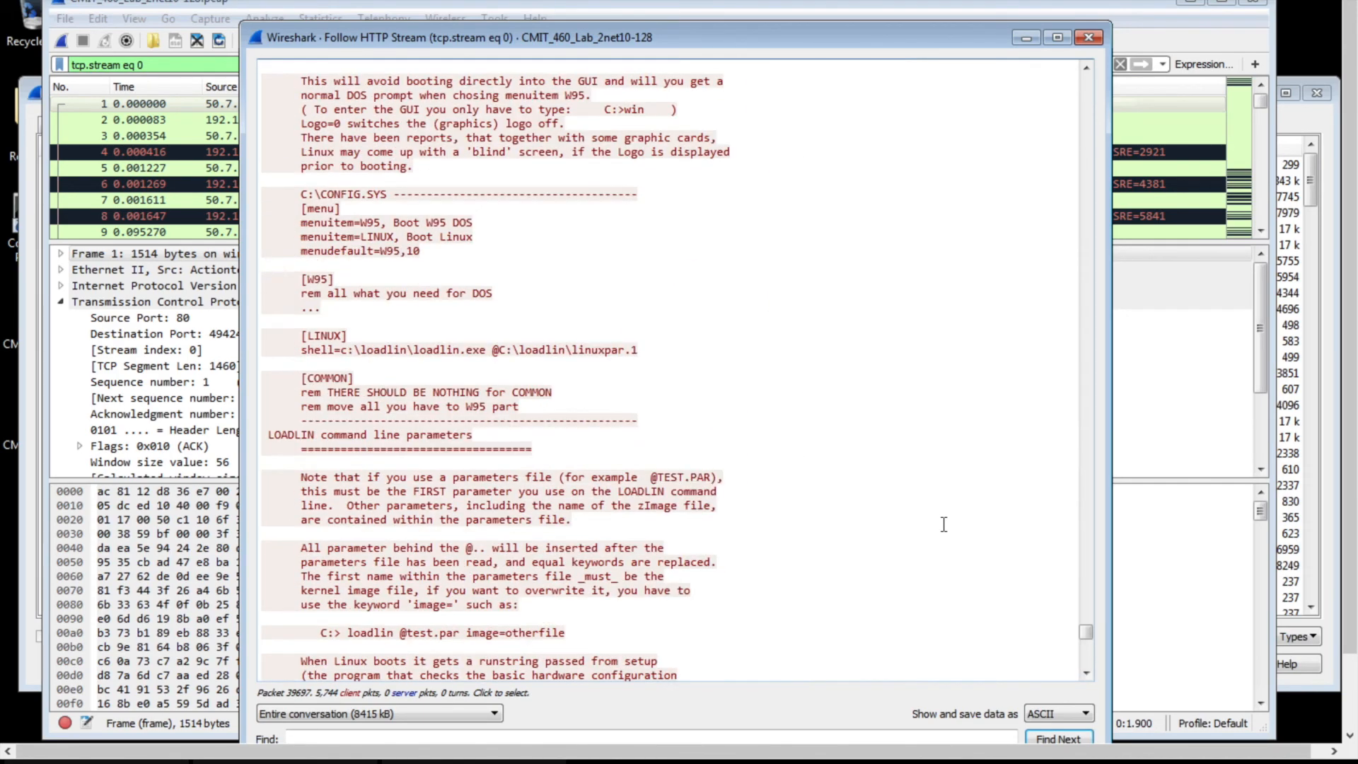
scroll(943, 524, "down", 15)
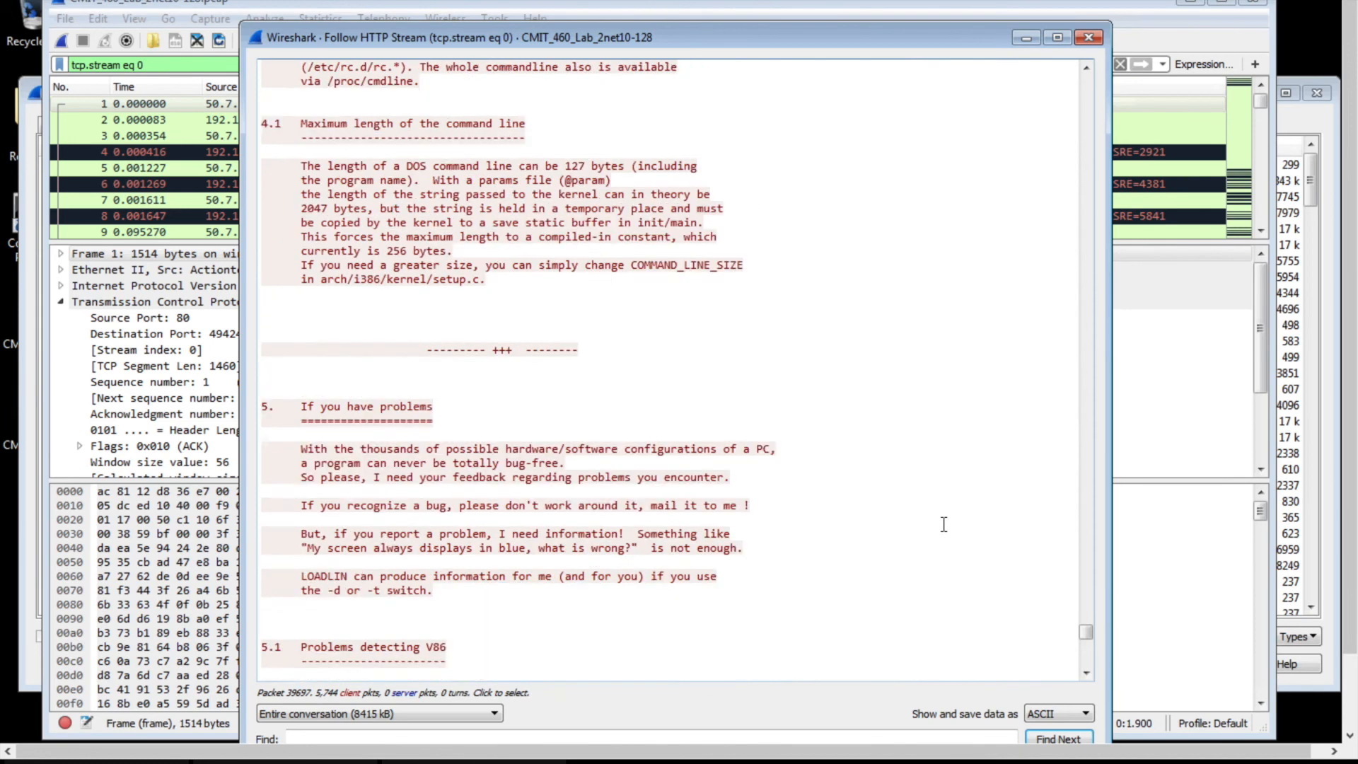
scroll(944, 524, "down", 1)
scroll(943, 524, "down", 5)
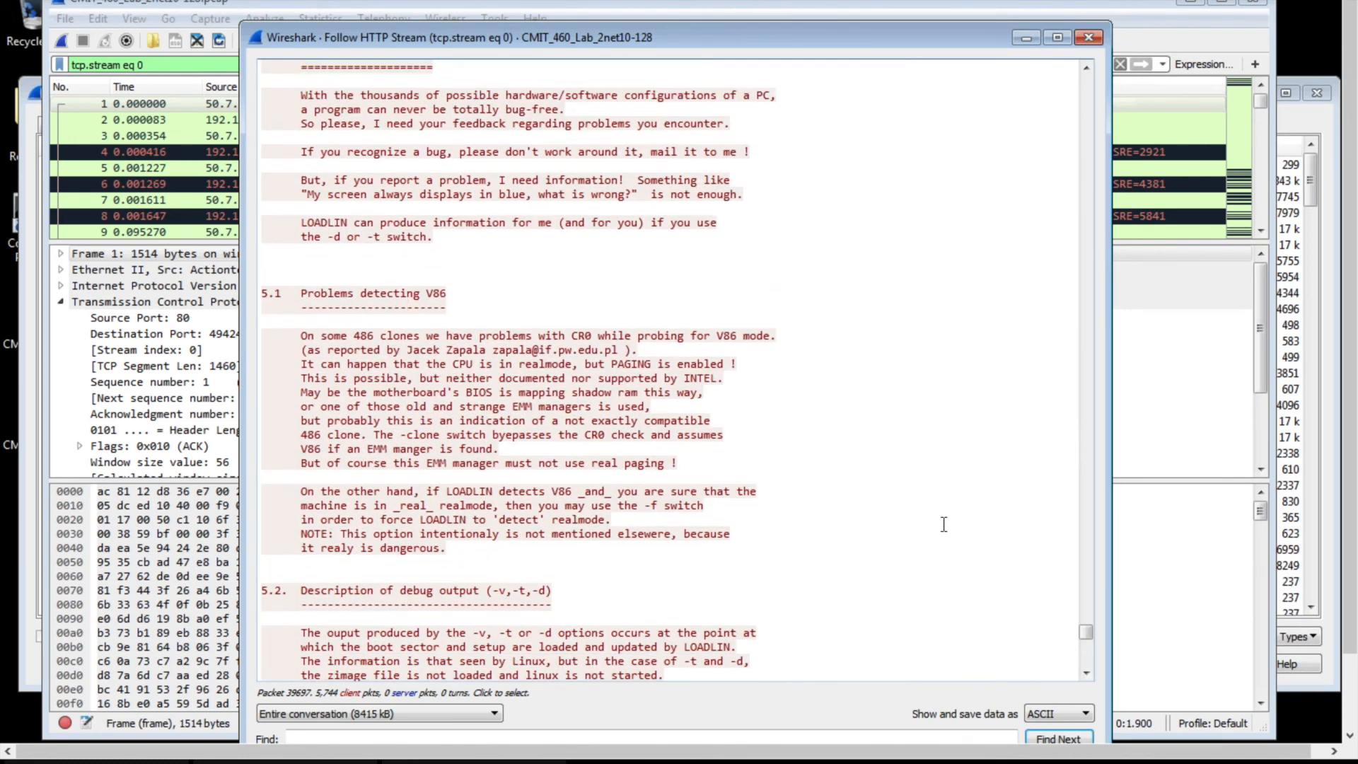
scroll(943, 524, "down", 10)
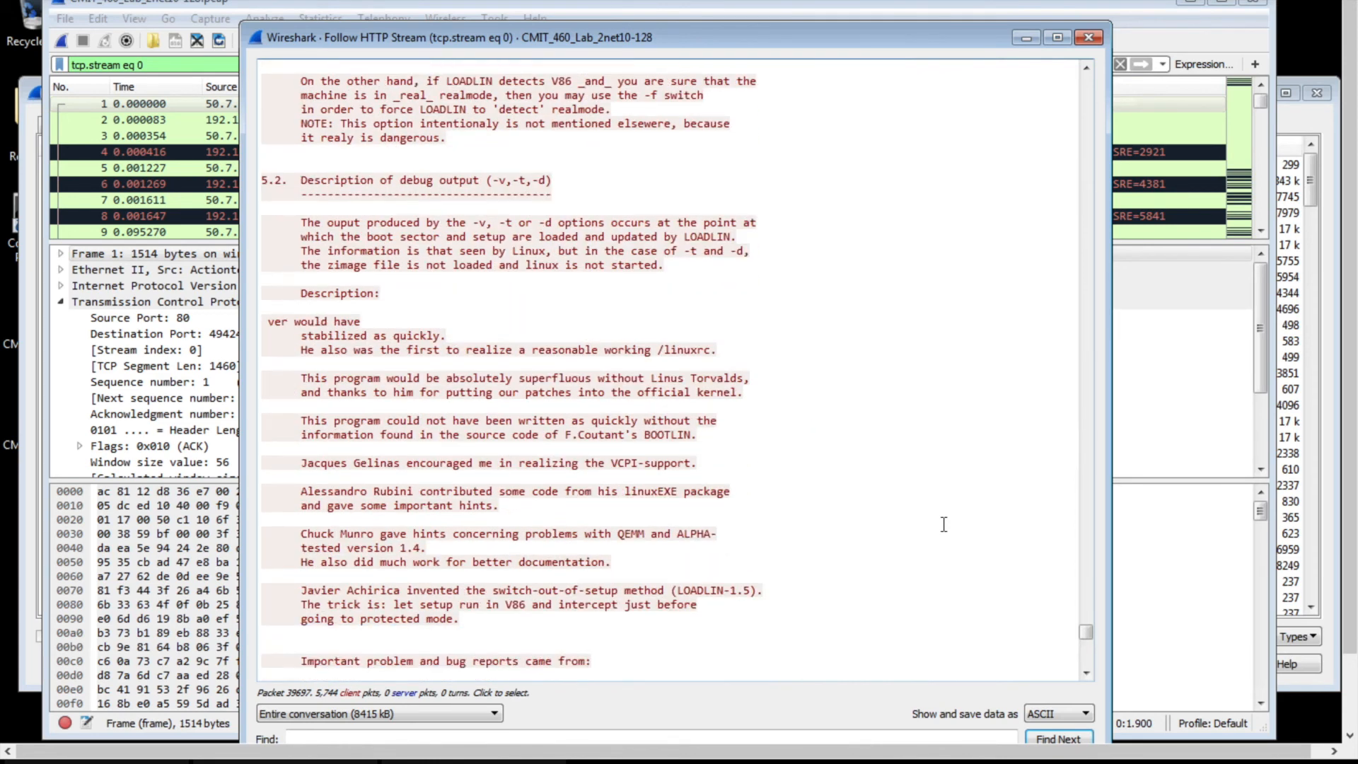
Read the remaining LOADLIN credits in the HTTP stream and examine the SHA256 and SHA512 package checksum listings before that document
scroll(943, 524, "down", 5)
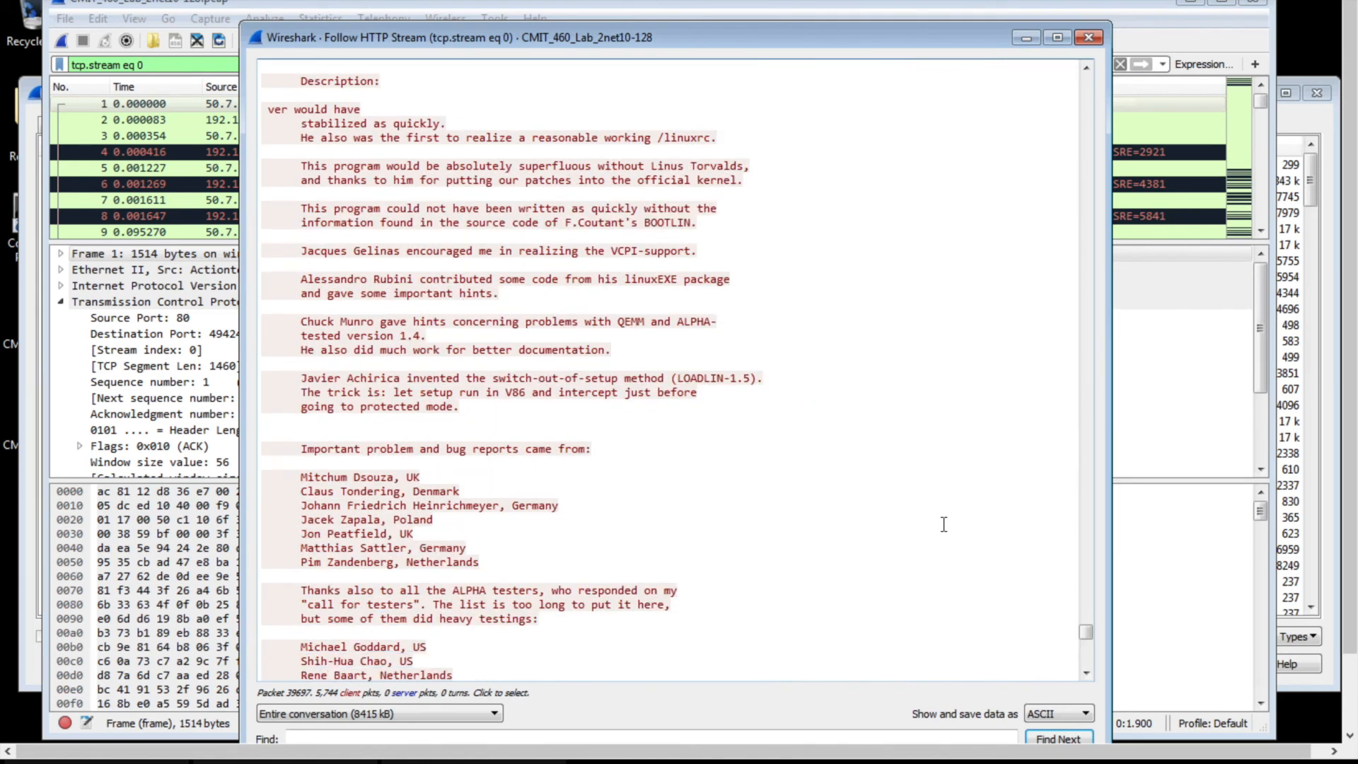
scroll(944, 524, "down", 6)
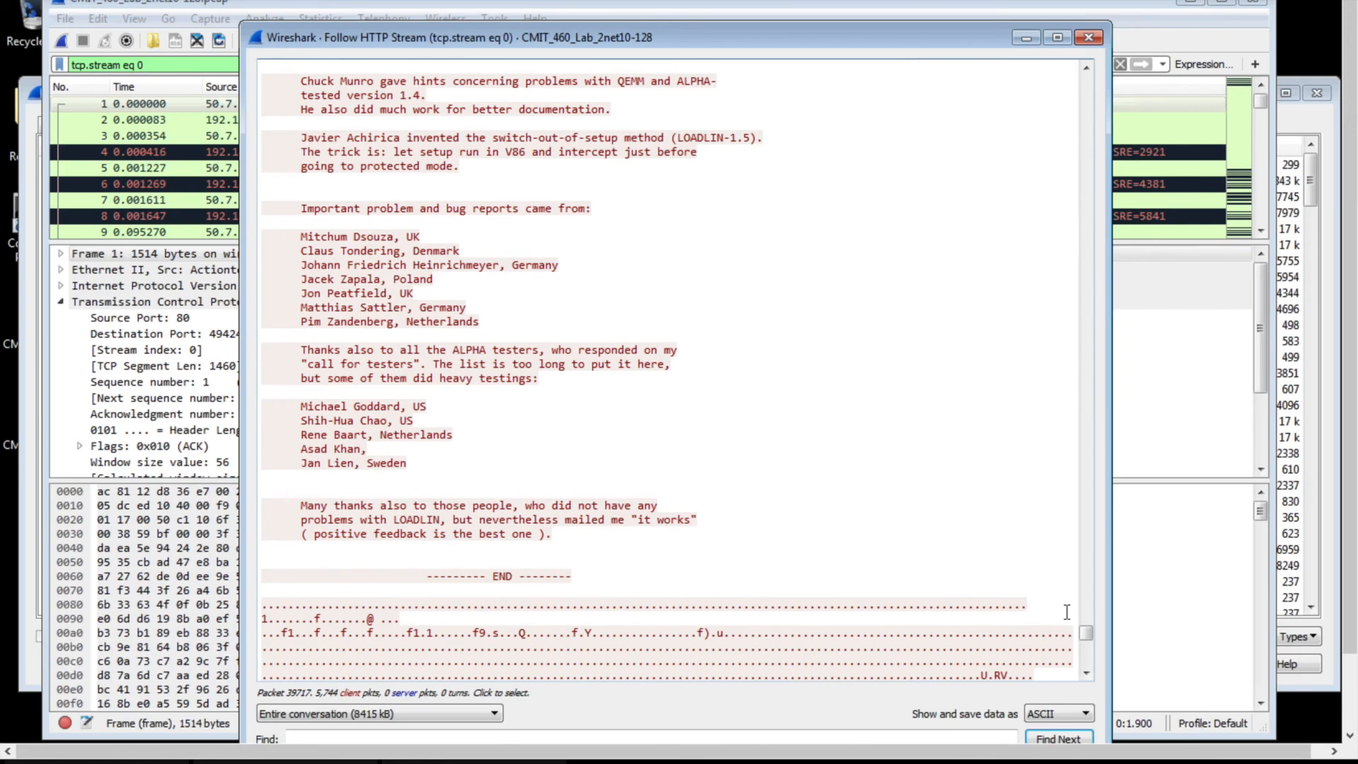
left_click_drag(1085, 633, 1086, 626)
scroll(949, 518, "up", 10)
scroll(951, 518, "down", 20)
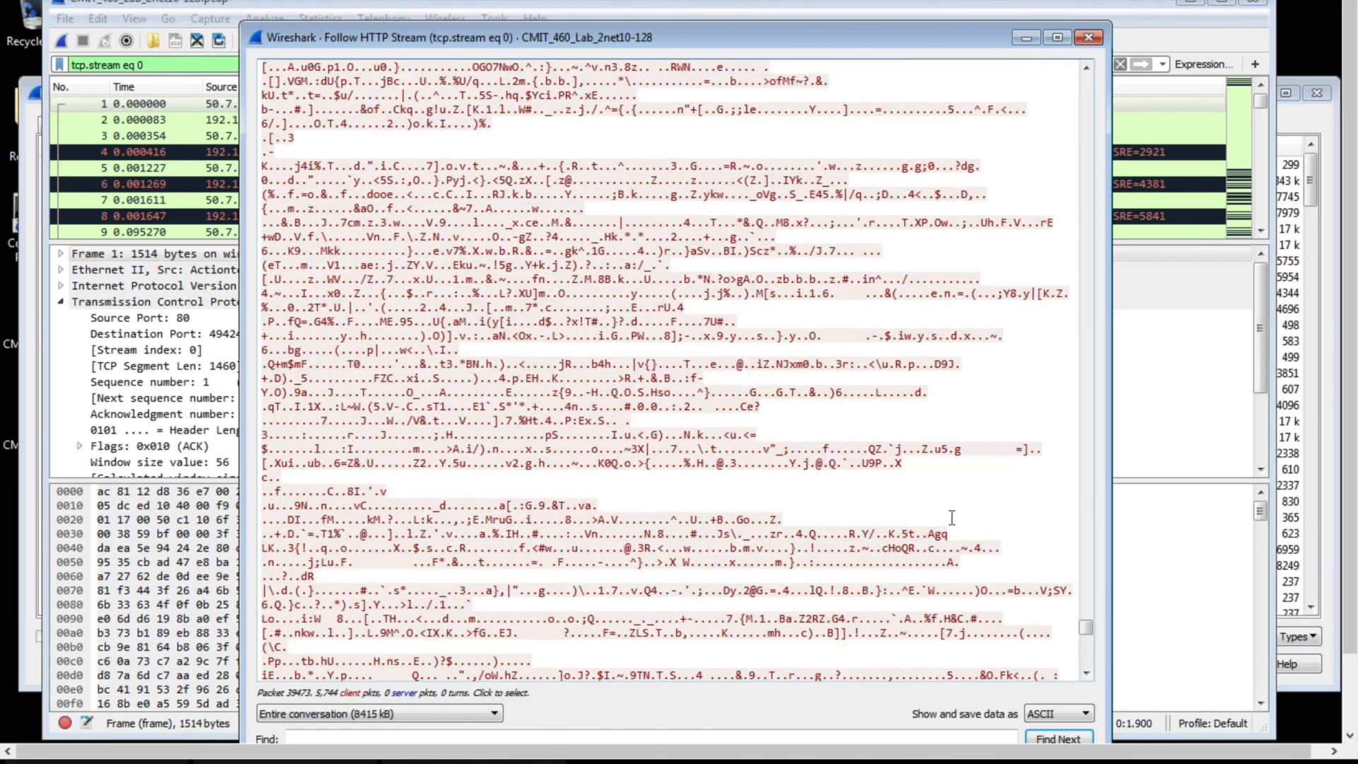
scroll(951, 517, "down", 20)
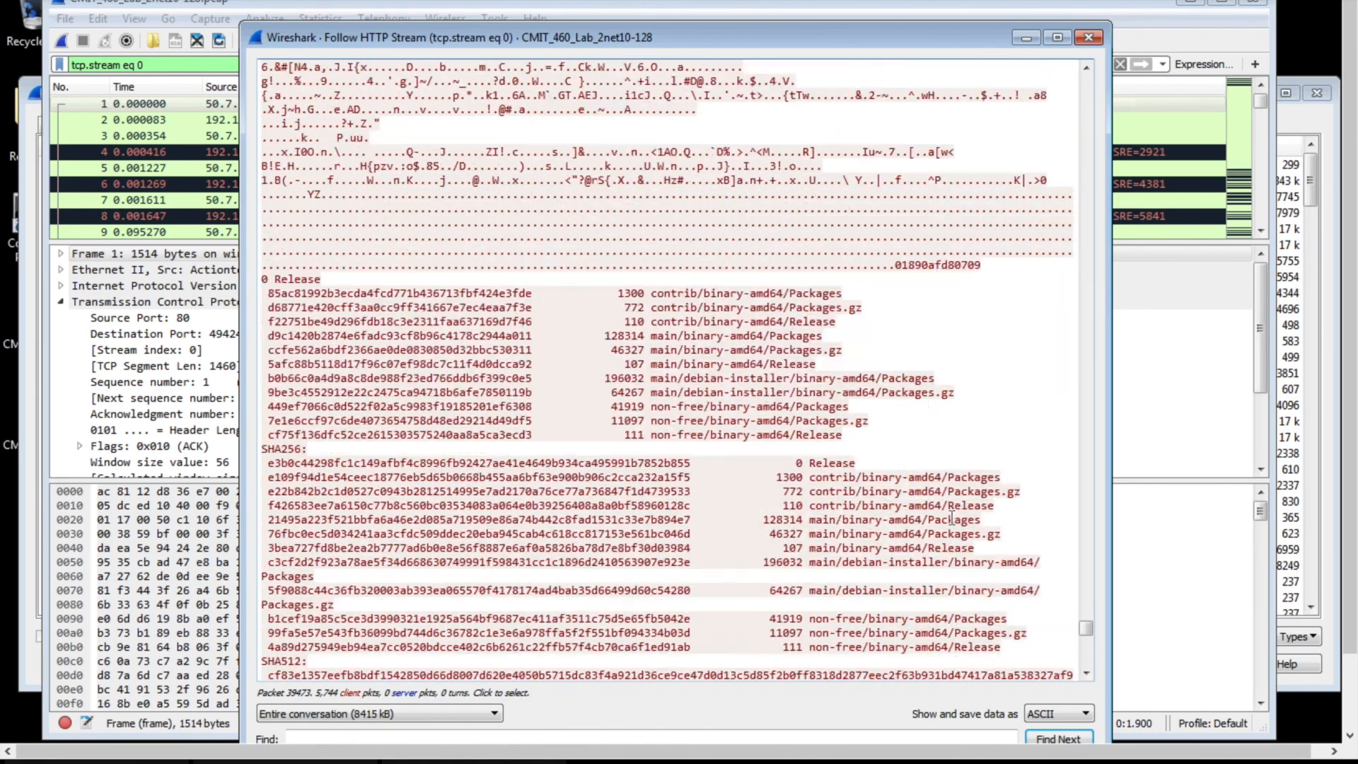
scroll(951, 518, "down", 2)
scroll(952, 518, "up", 3)
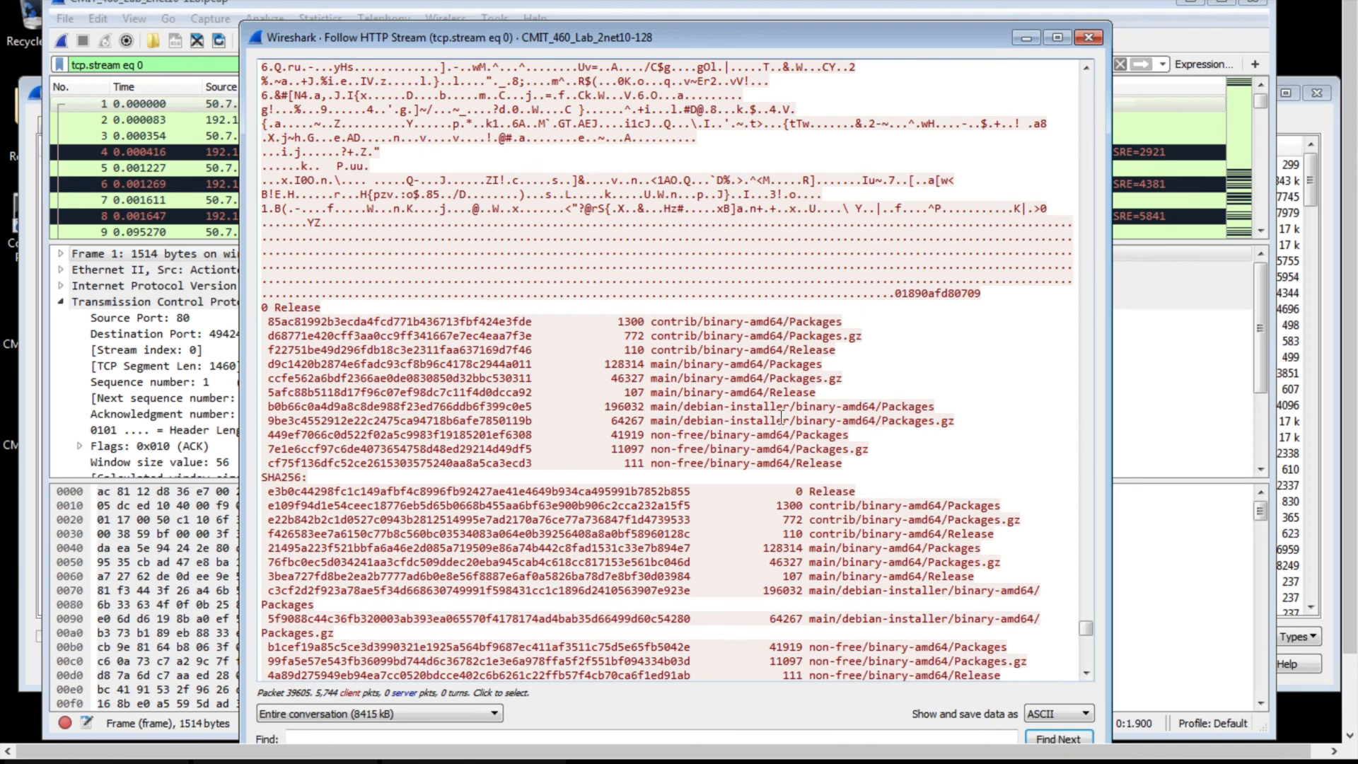
scroll(781, 417, "down", 9)
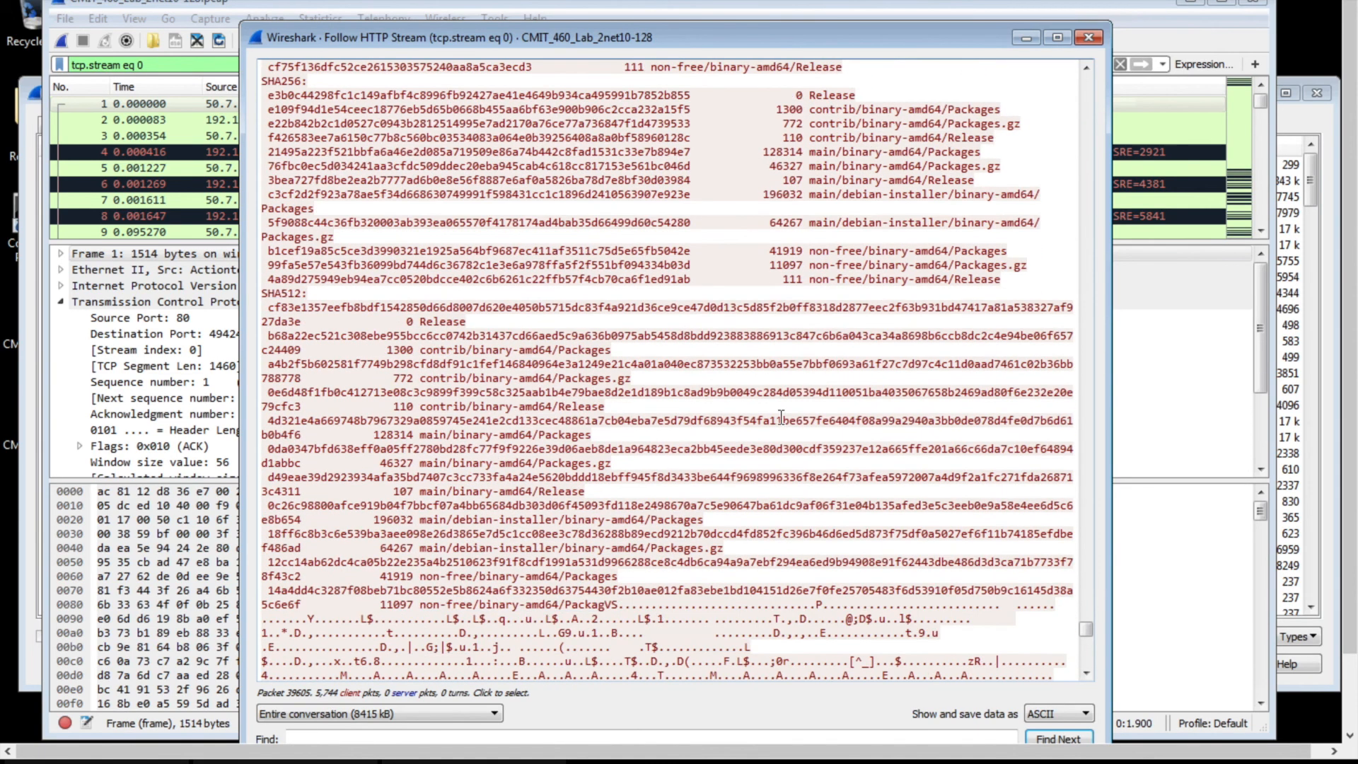
scroll(781, 418, "down", 10)
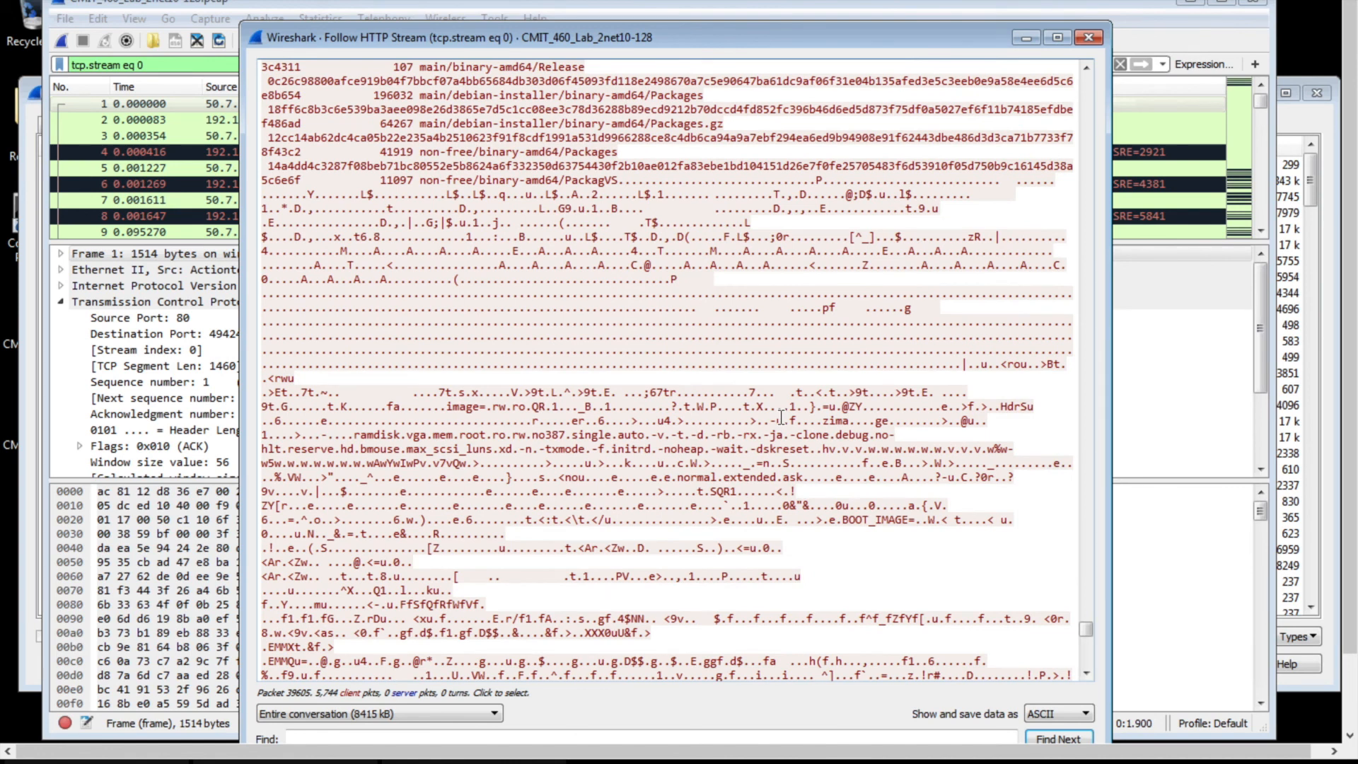
Examine the readable boot strings, LOADLIN error messages and usage options that follow the package checksum listings
scroll(781, 416, "down", 4)
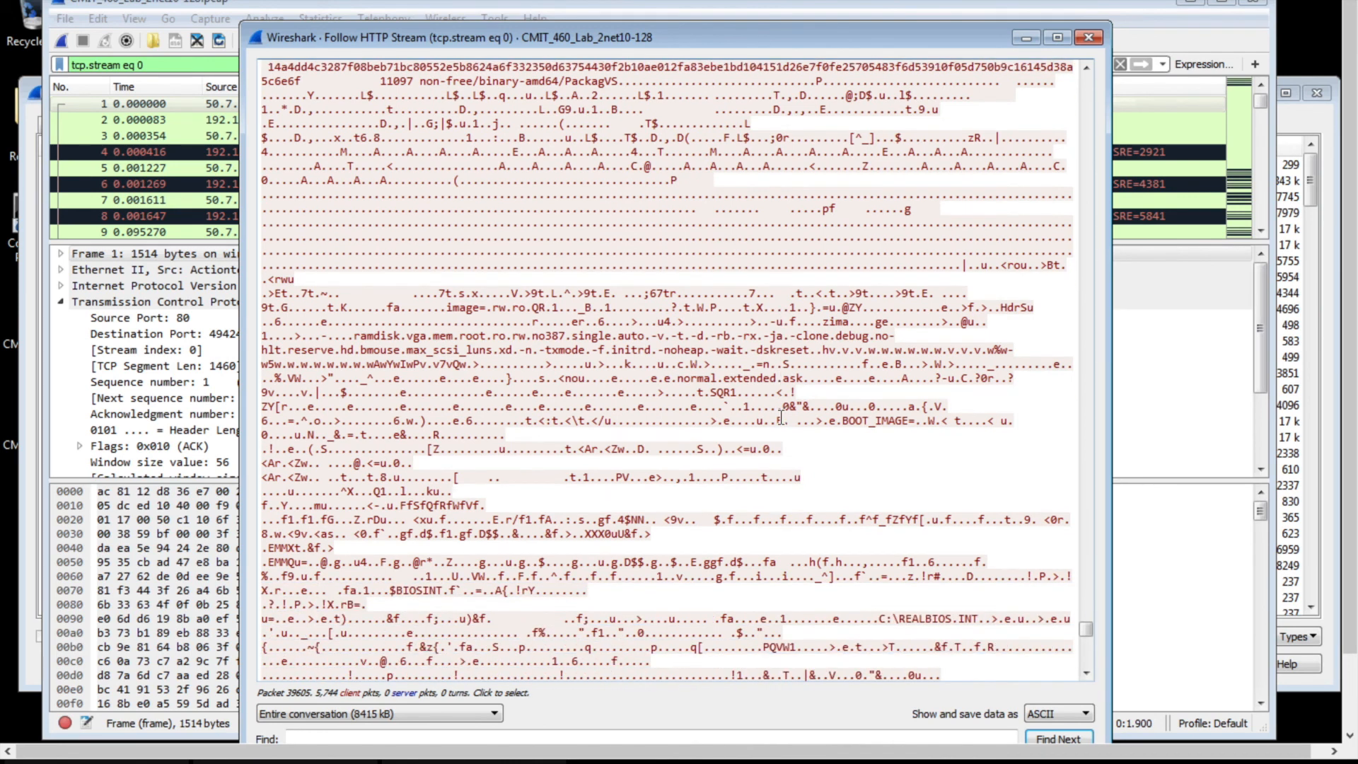
scroll(781, 417, "down", 2)
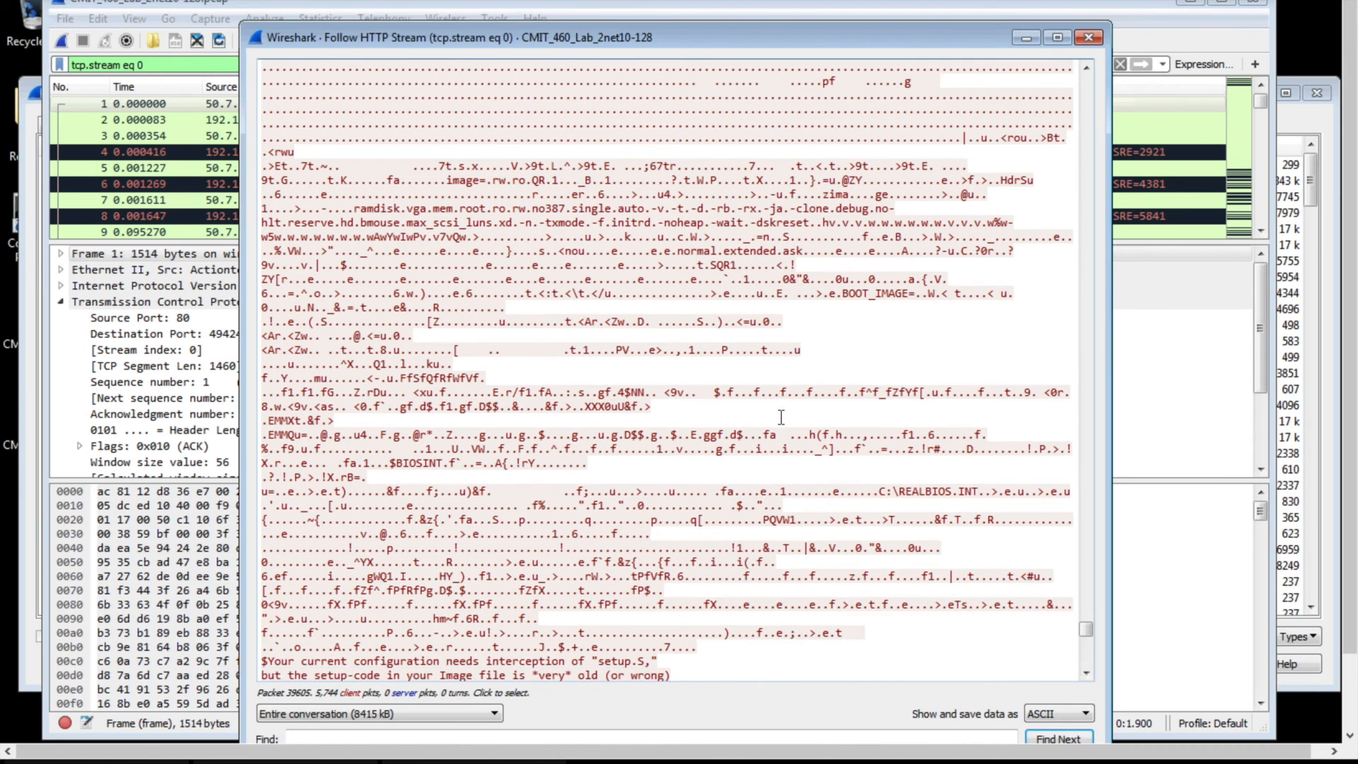
scroll(781, 417, "down", 3)
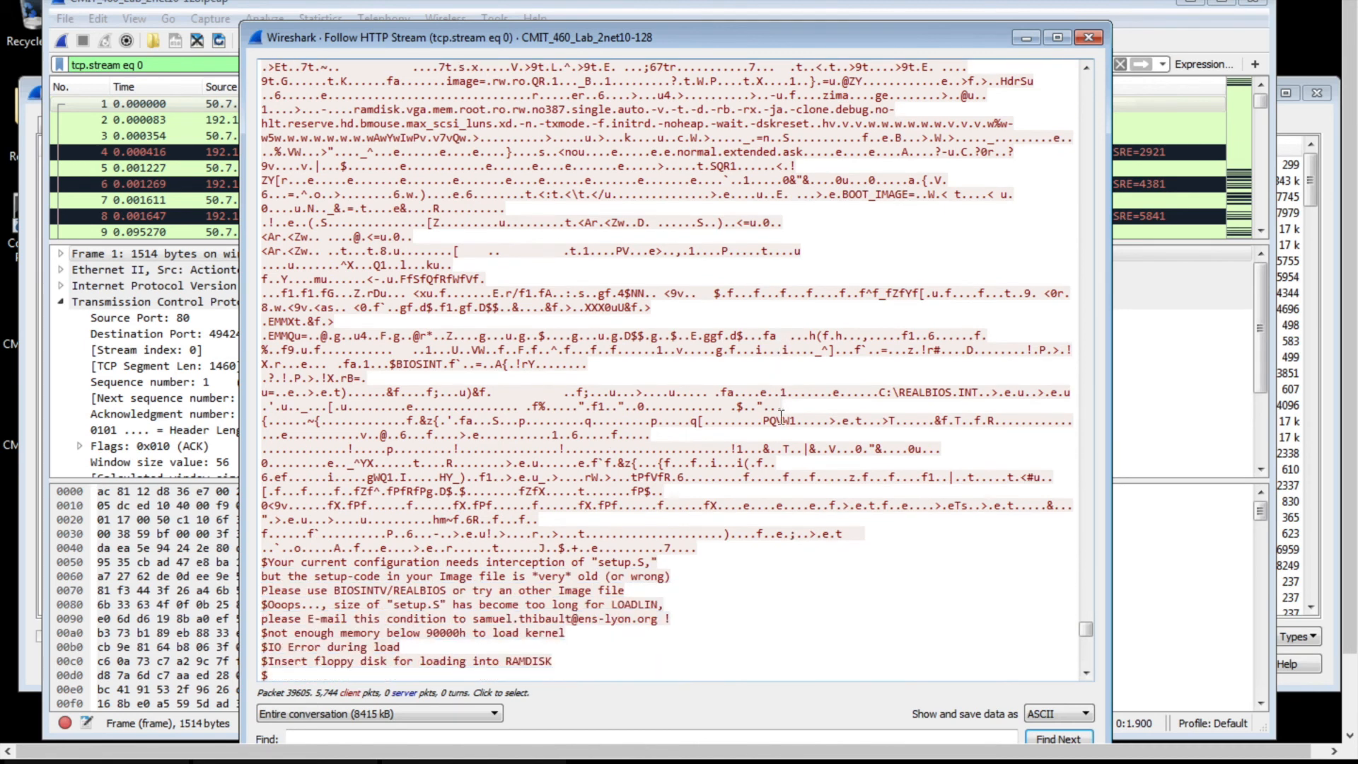
scroll(781, 415, "down", 4)
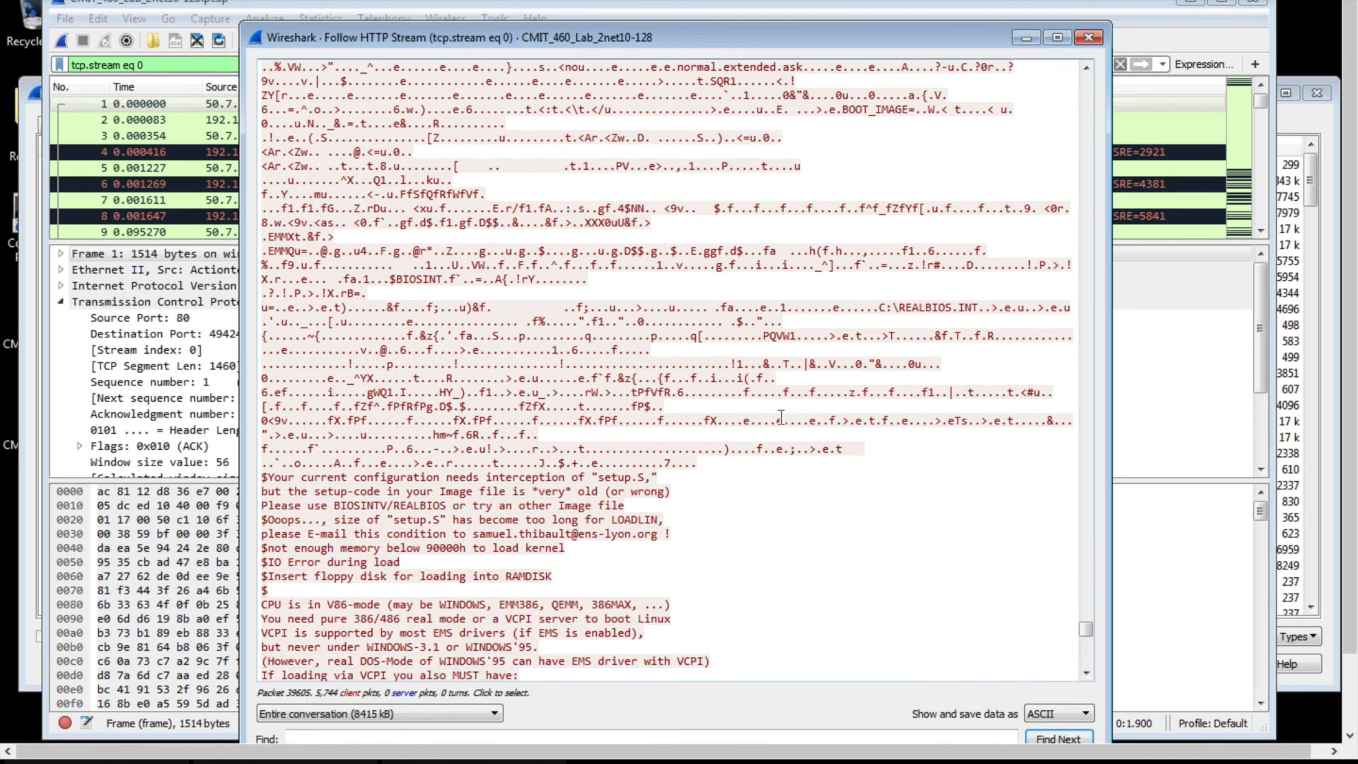
scroll(781, 418, "down", 3)
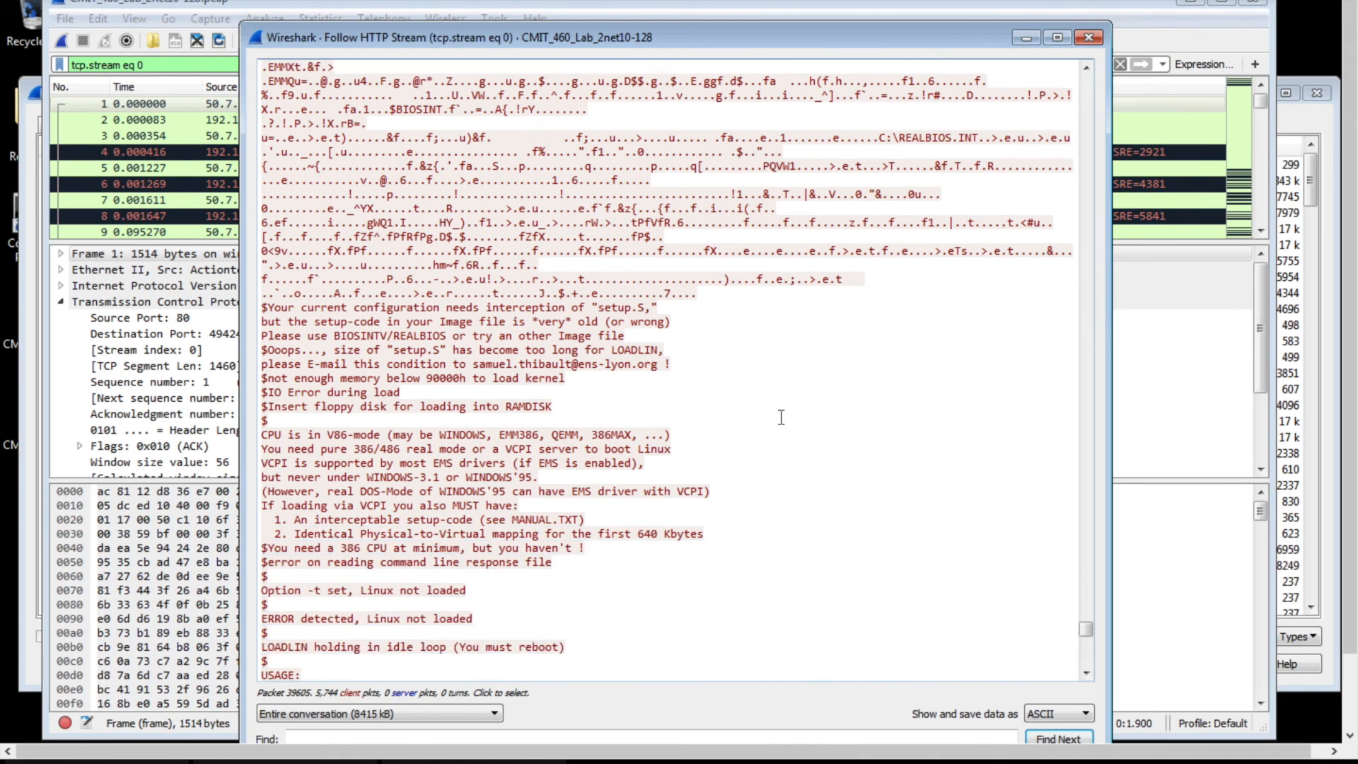
scroll(781, 417, "down", 5)
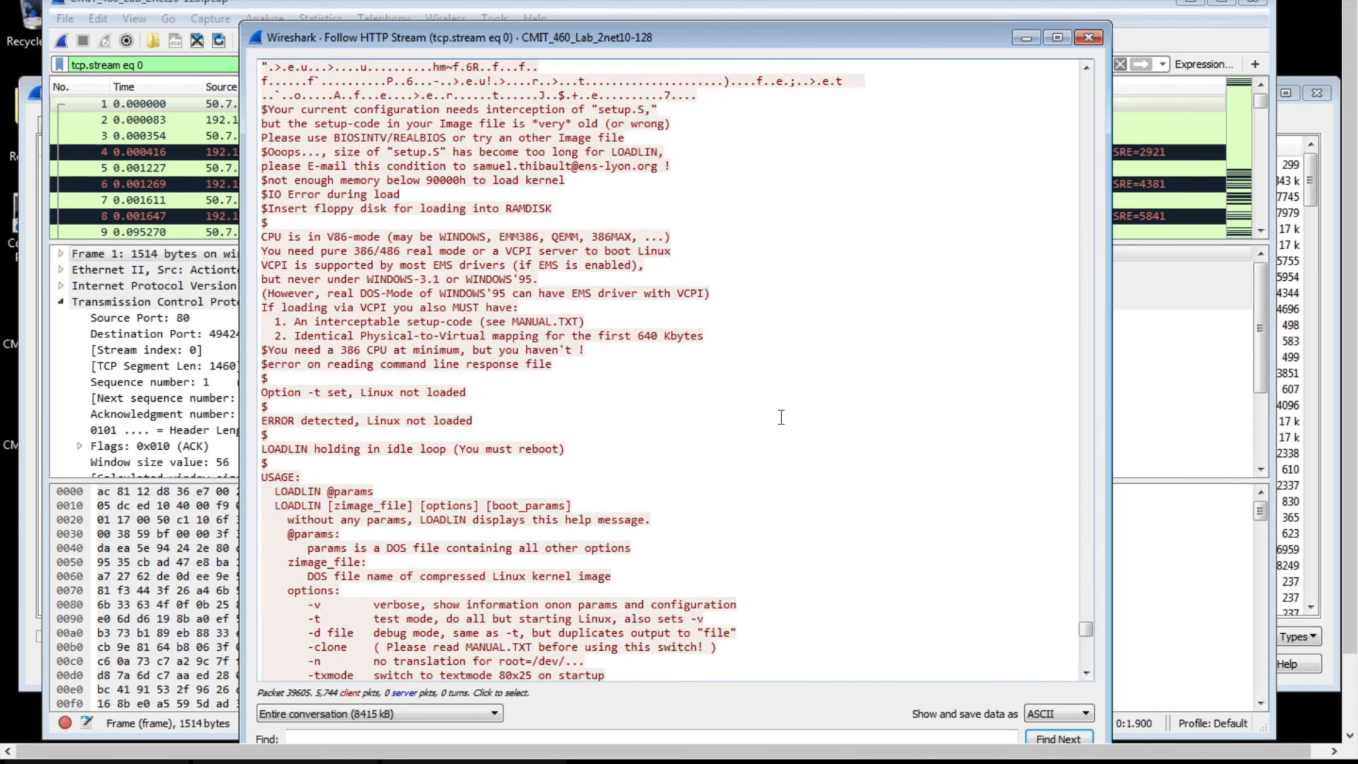
scroll(780, 417, "down", 3)
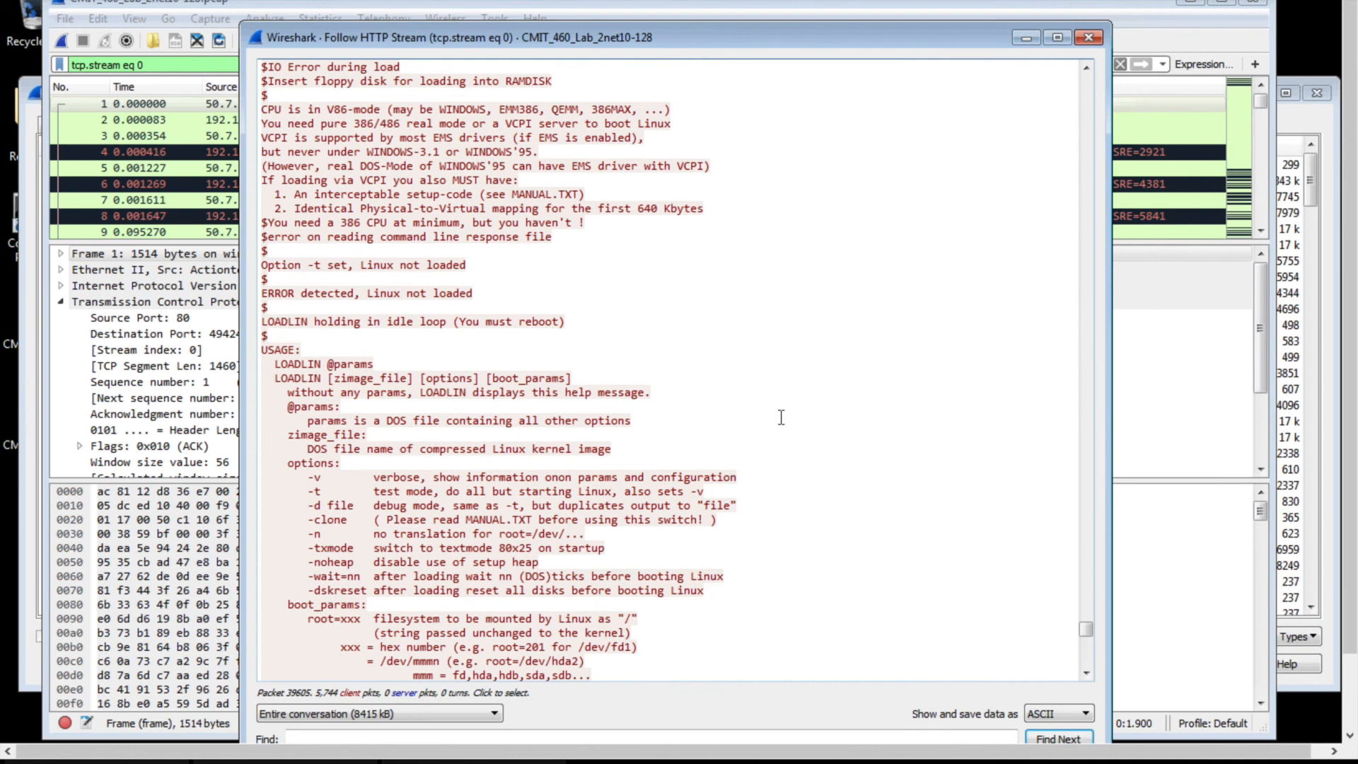
scroll(781, 417, "down", 1)
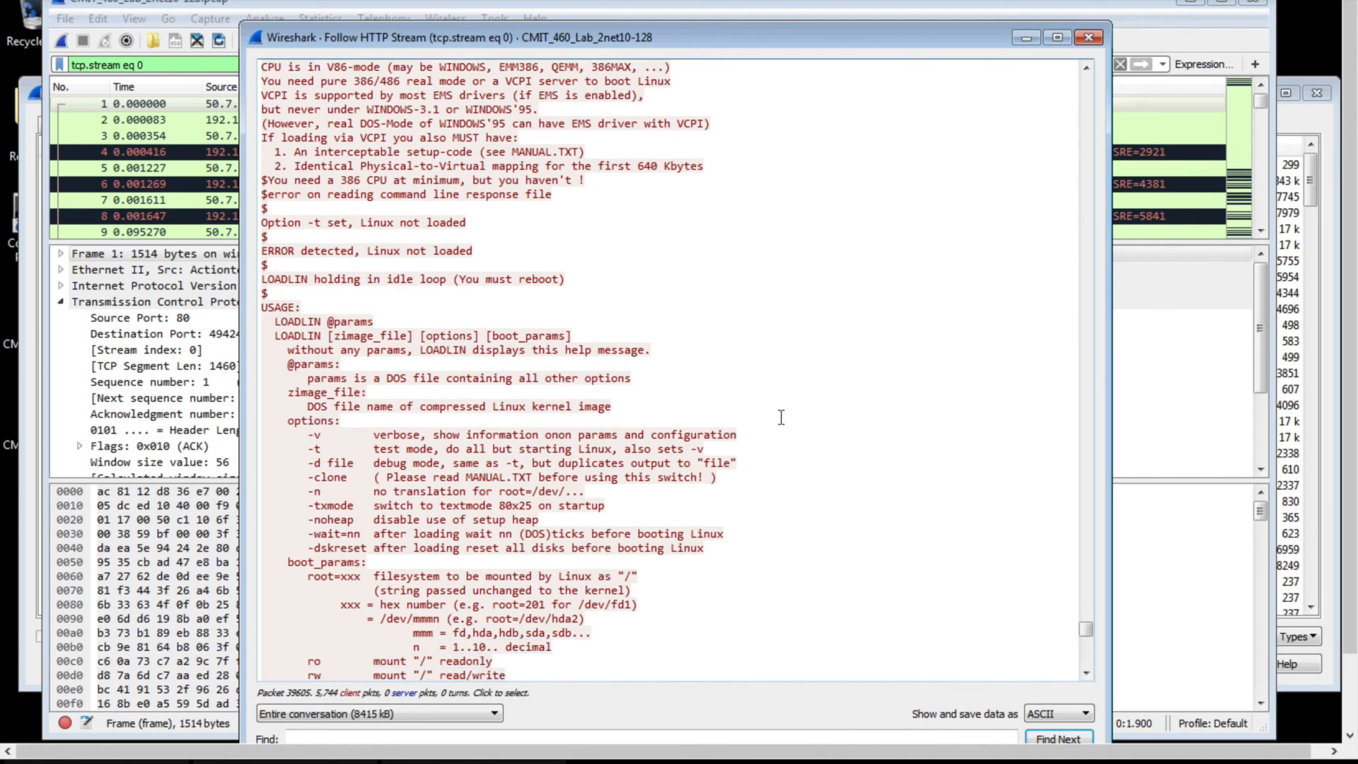
Recheck the LOADLIN usage text, go back toward the start of the HTTP stream and close the stream window
right_click(780, 421)
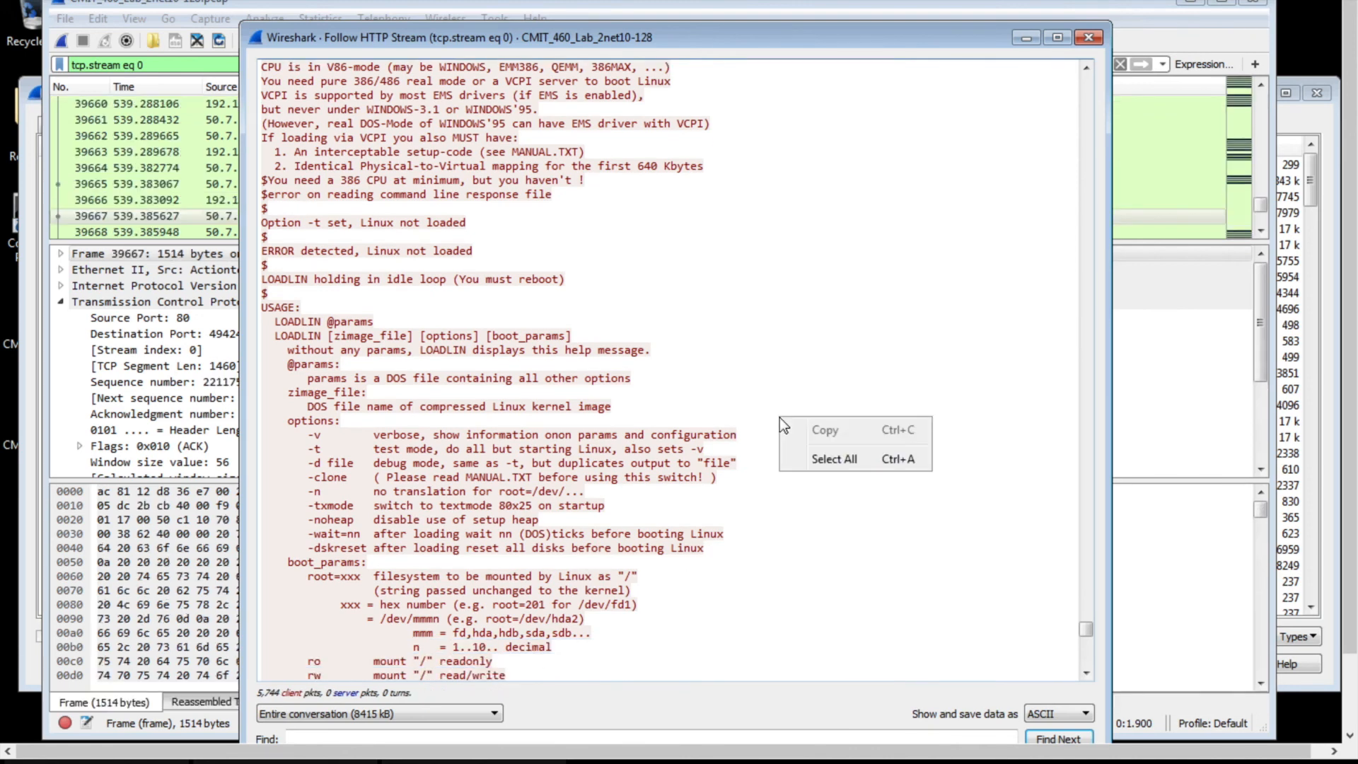
left_click(652, 426)
scroll(652, 426, "down", 1)
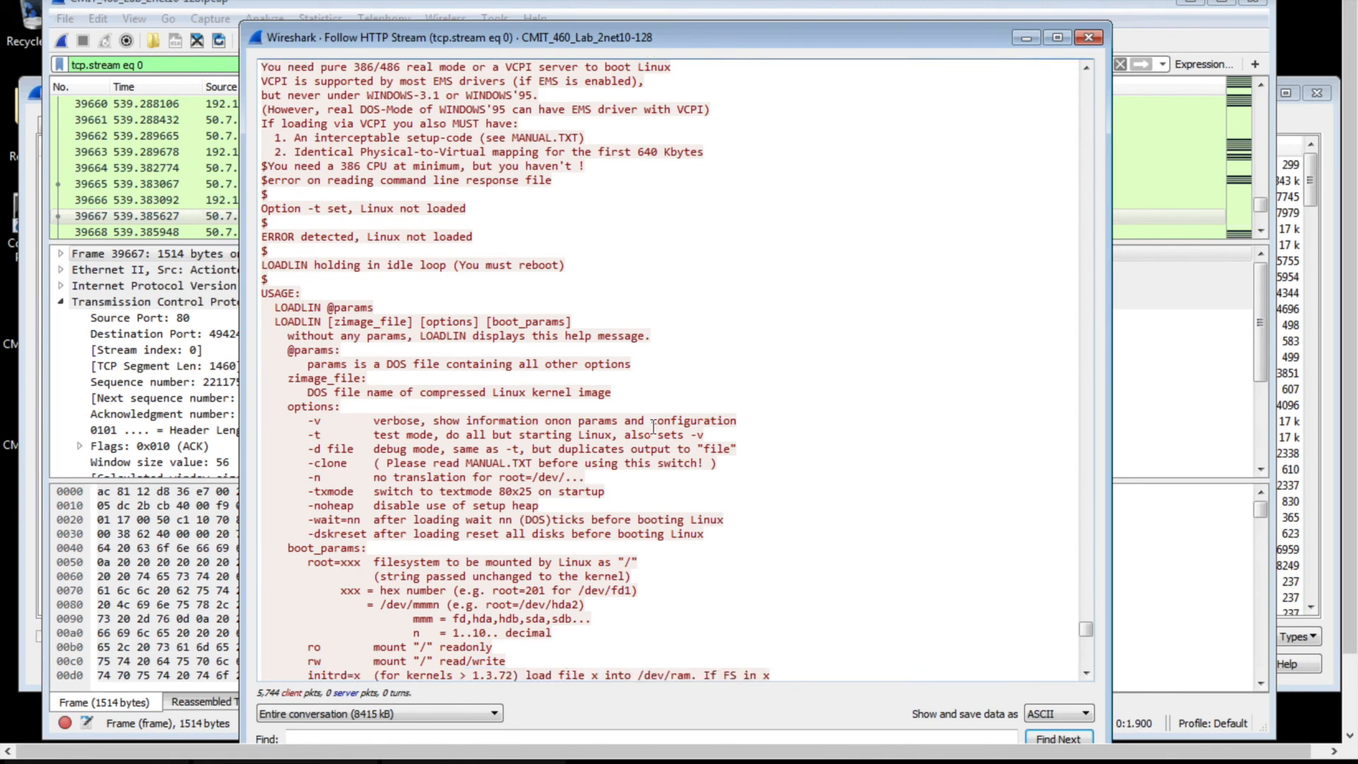
scroll(652, 426, "up", 2)
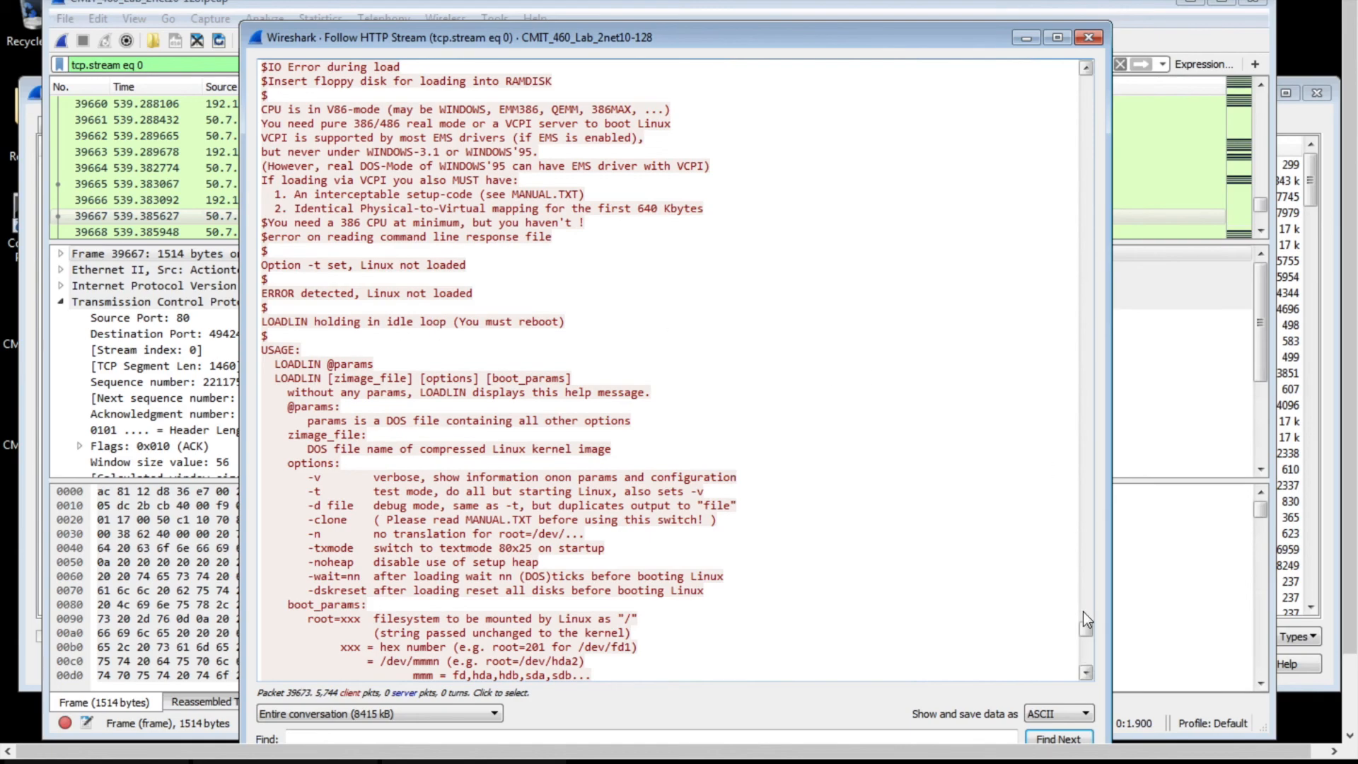
left_click_drag(1087, 630, 1094, 69)
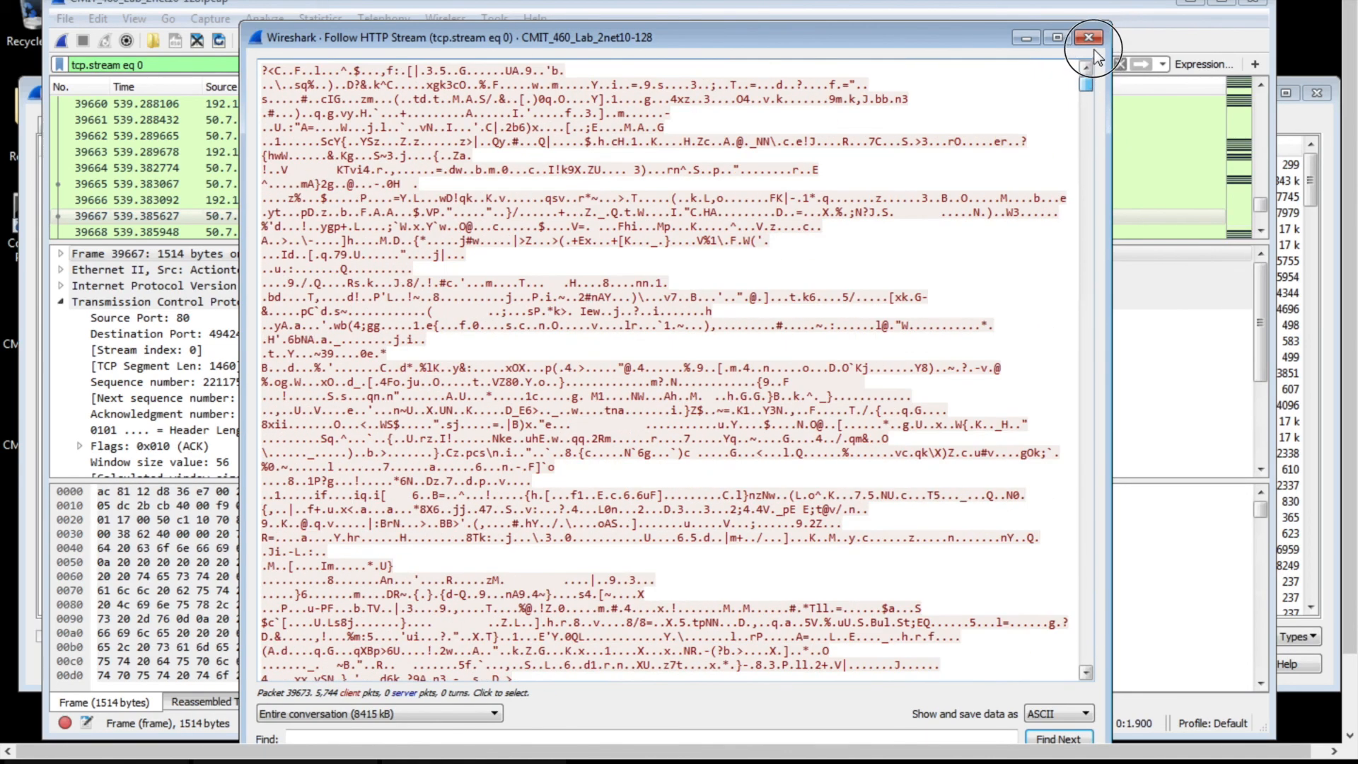
left_click(1093, 37)
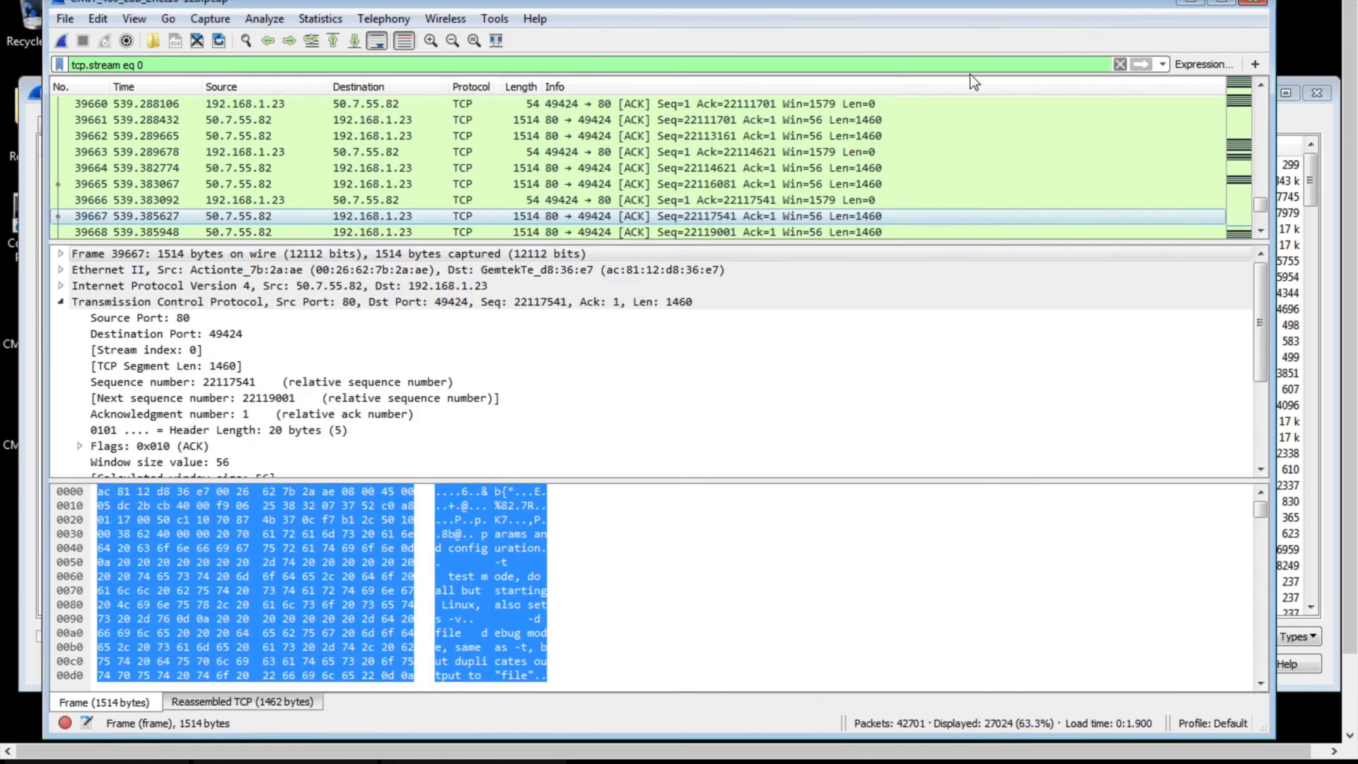
Return to the TCP conversations list and compare the 173.194.68.125 conversation on port 5222 with the 50.7.55.82 one
left_click(28, 397)
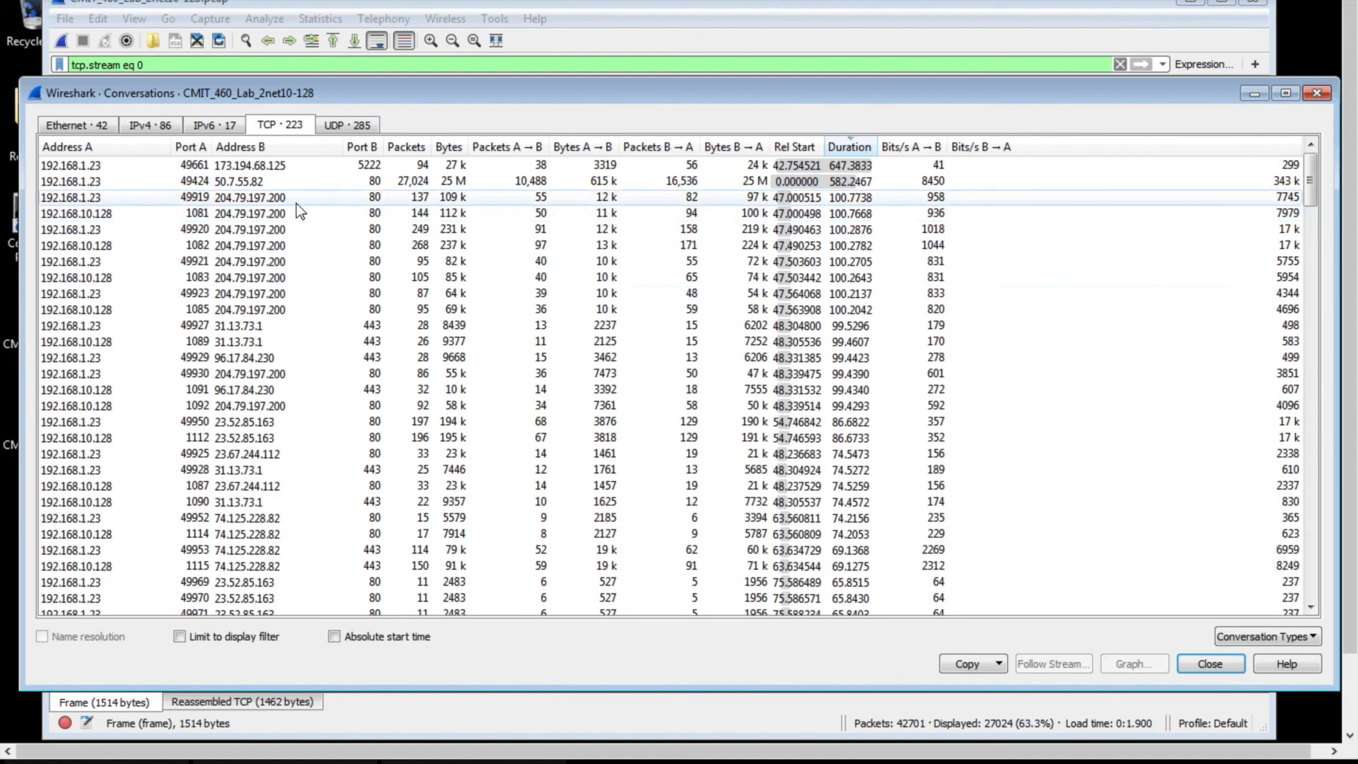
left_click(371, 167)
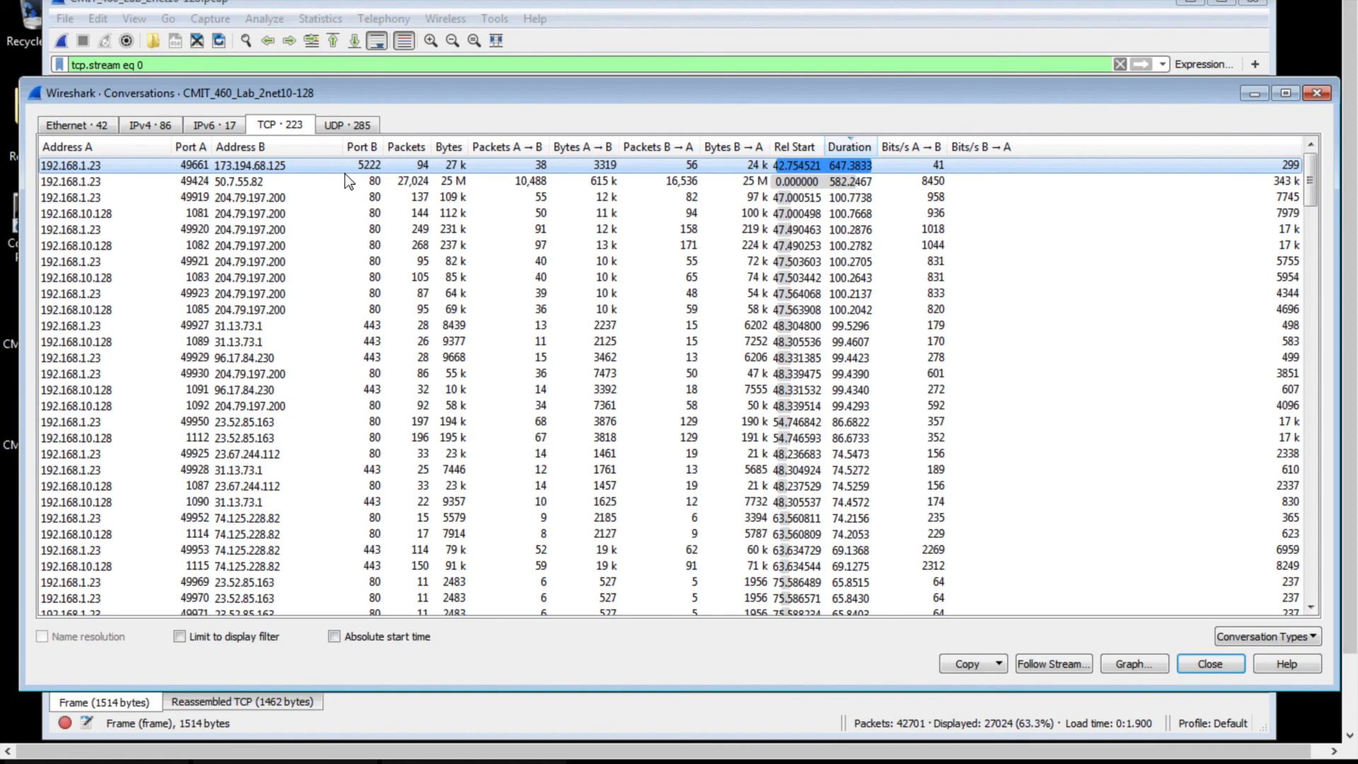
left_click(345, 181)
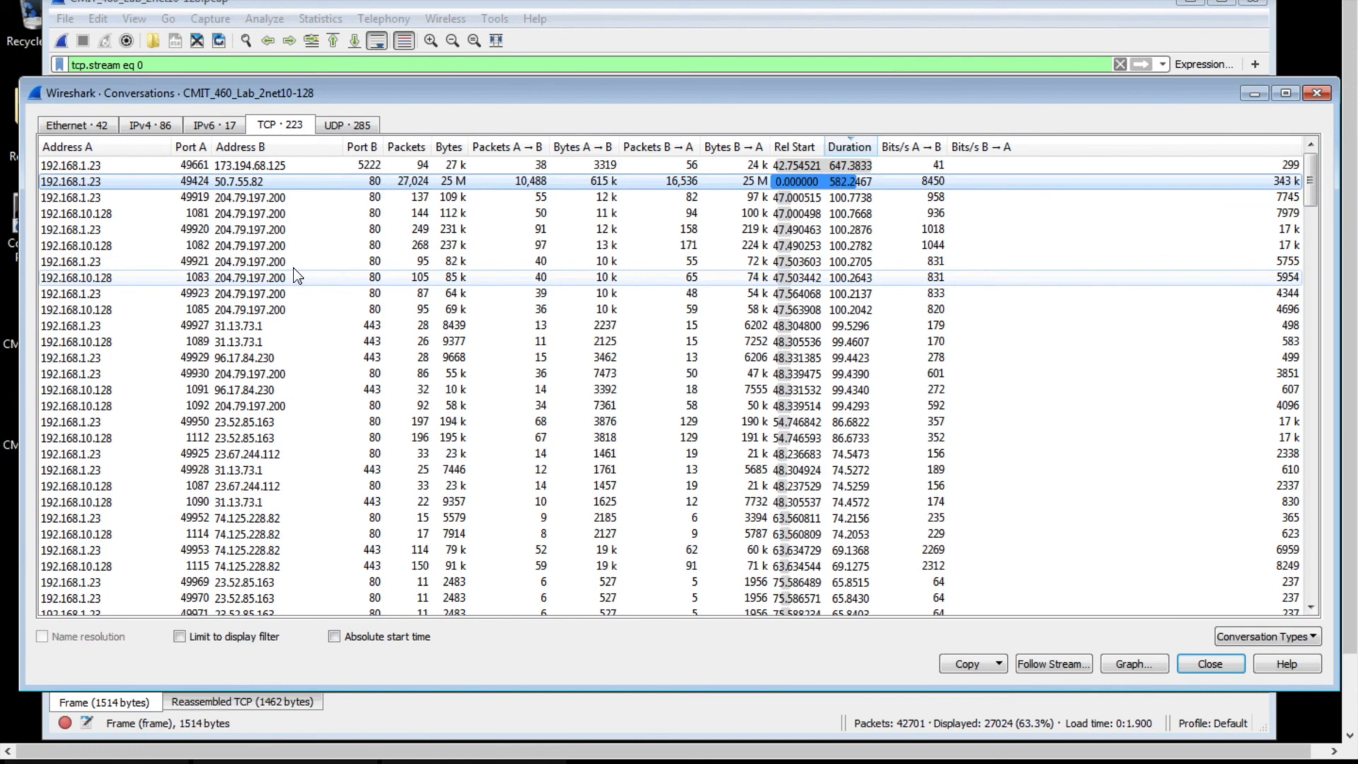
Apply a display filter for the conversation between 192.168.1.23 port 49927 and 31.13.73.1 port 443, covering both directions
left_click(268, 328)
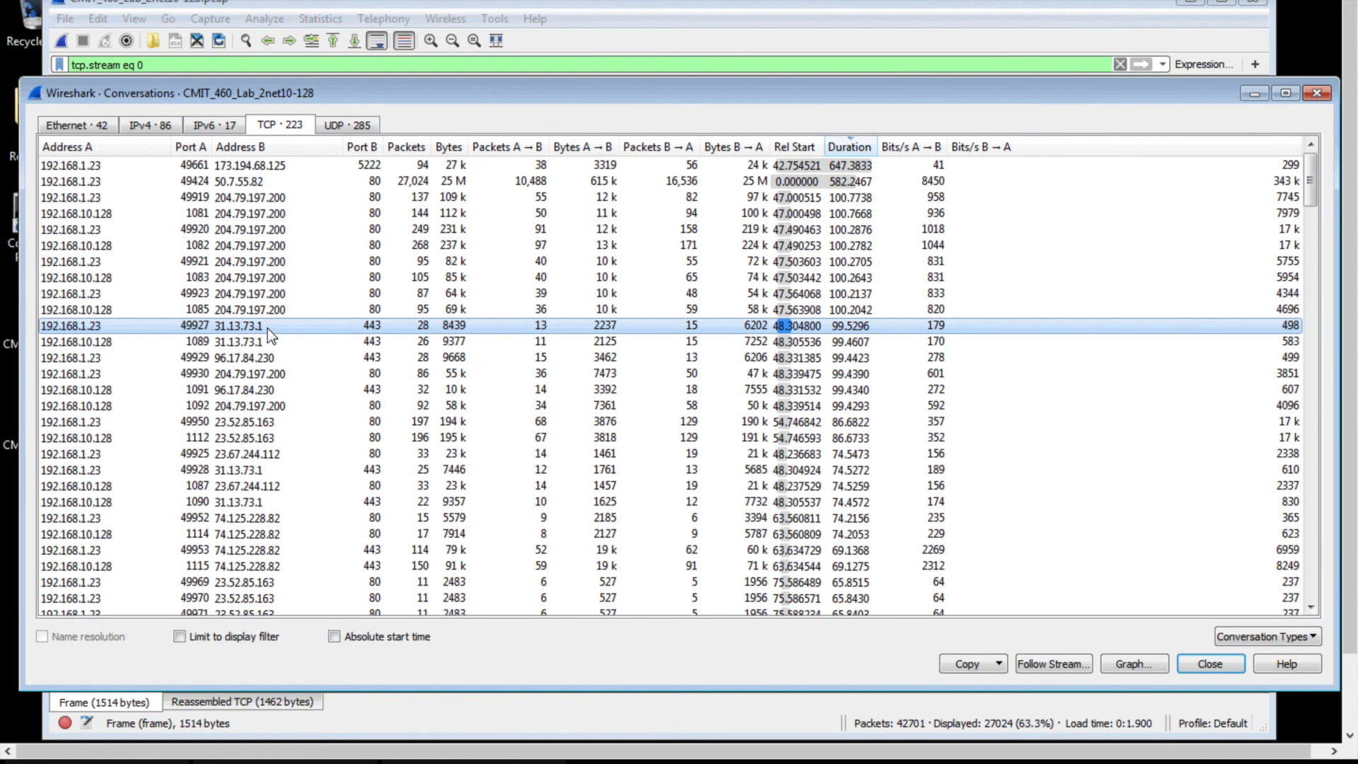
right_click(268, 328)
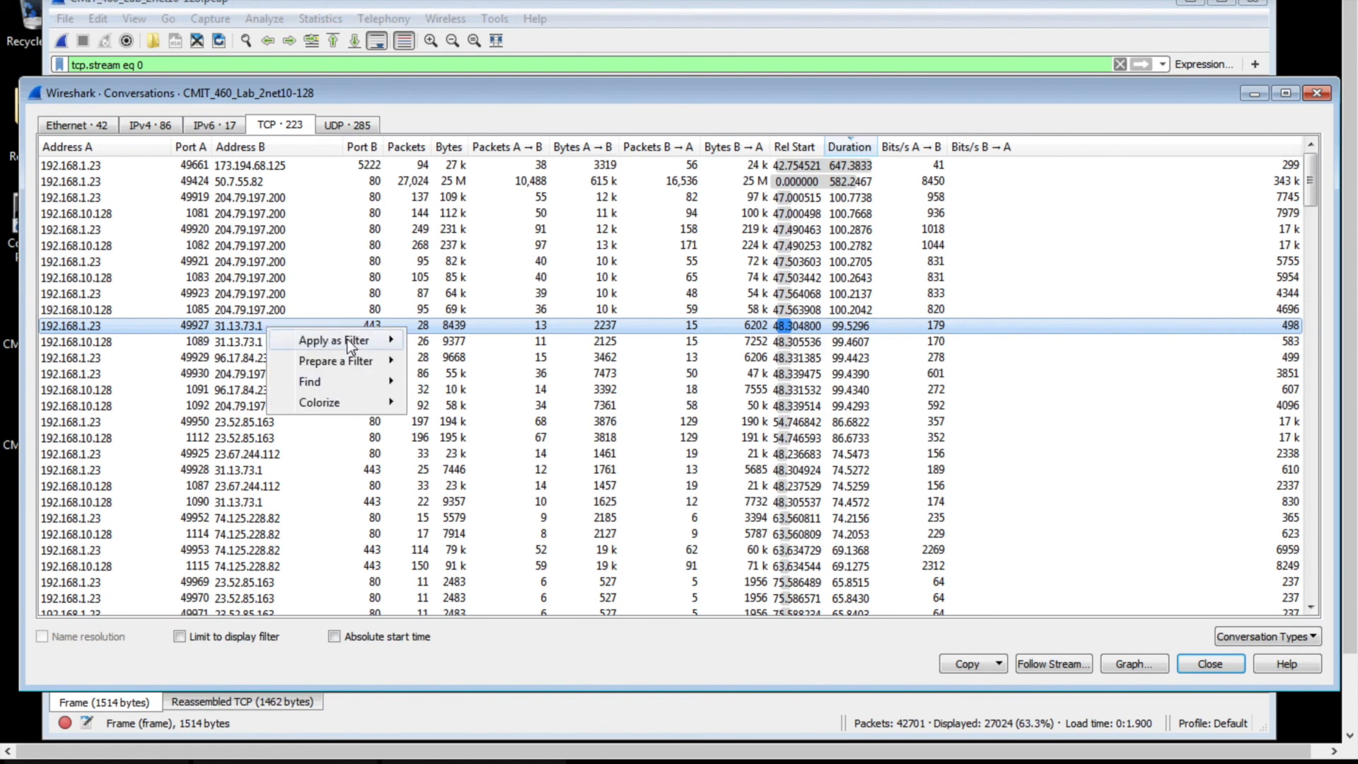
mouse_move(347, 340)
mouse_move(520, 346)
left_click(618, 345)
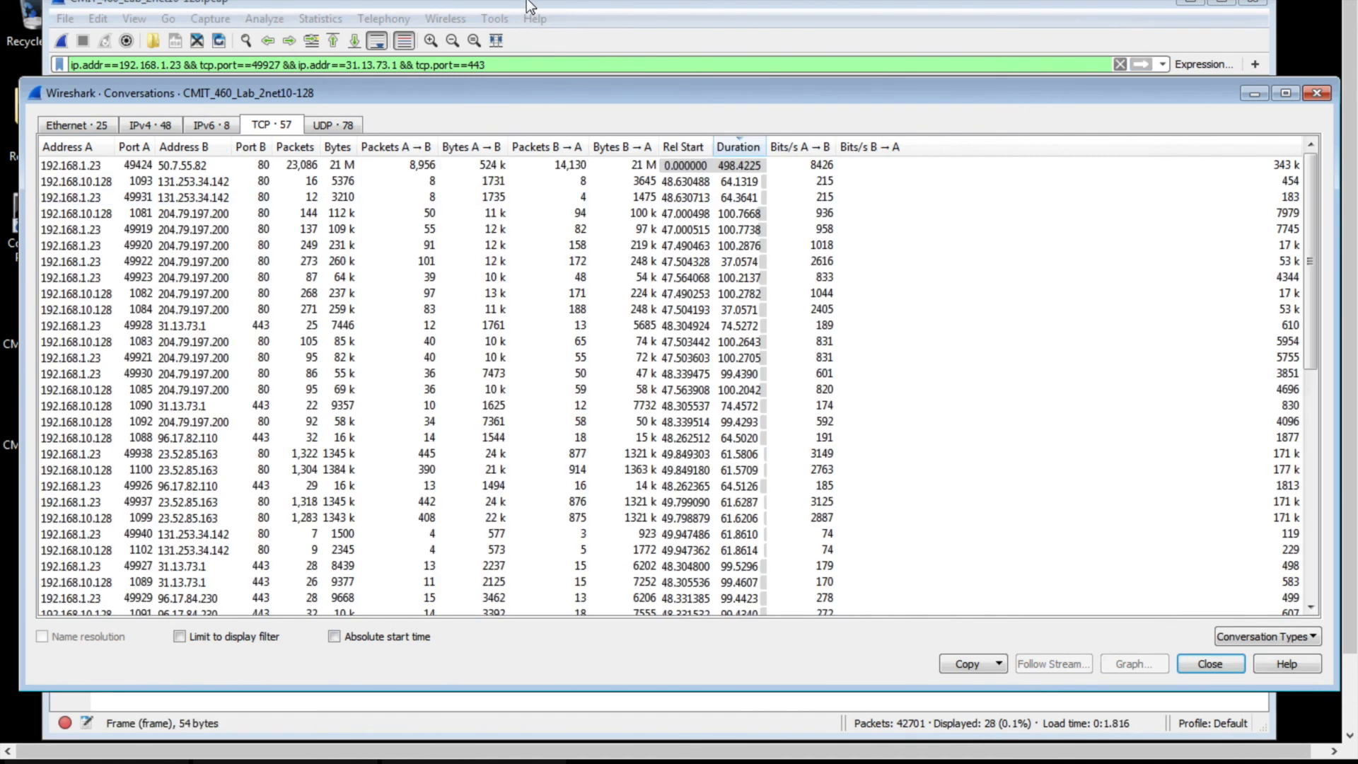
Review the filtered 31.13.73.1 packets from the initial SYN through the TLS handshake and application data to the connection's close
left_click(526, 3)
scroll(540, 169, "up", 7)
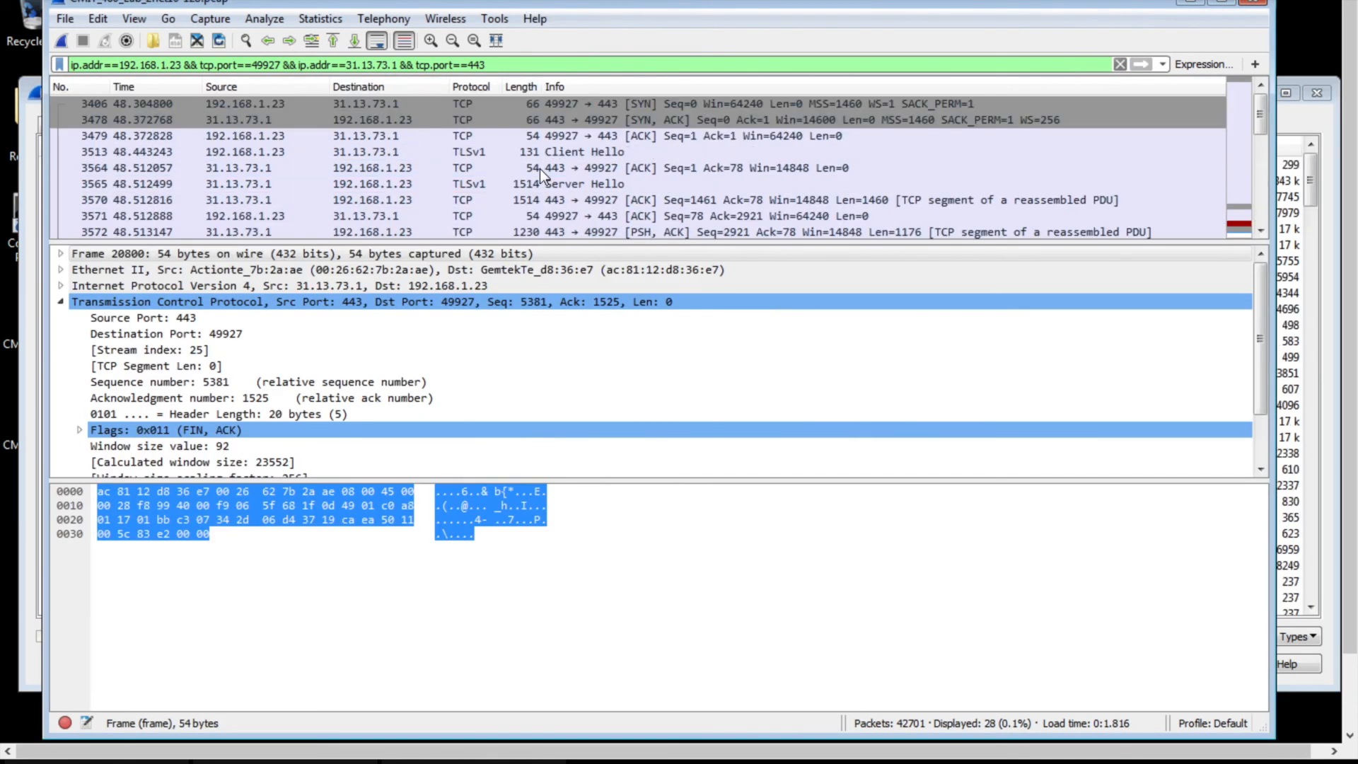
left_click(751, 151)
left_click(740, 174)
scroll(740, 175, "down", 2)
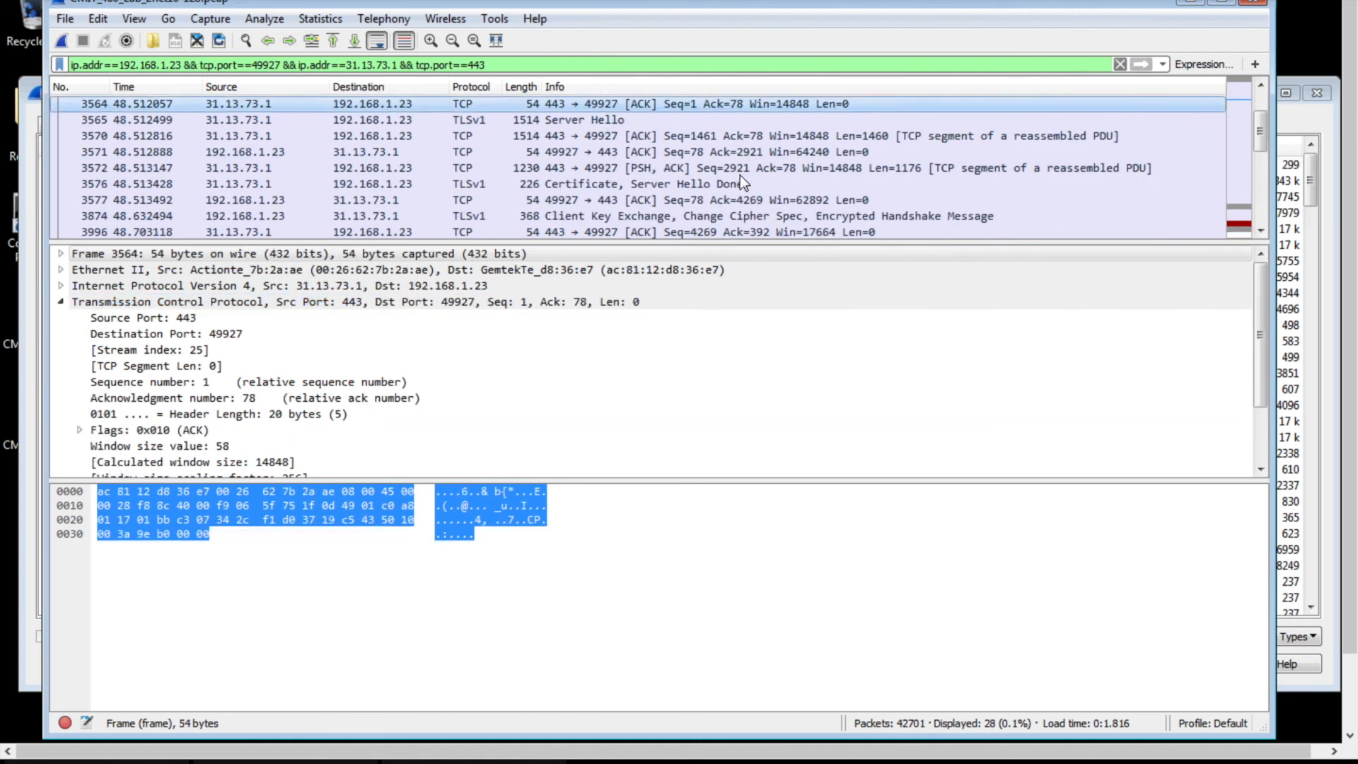
left_click(740, 152)
scroll(739, 151, "down", 4)
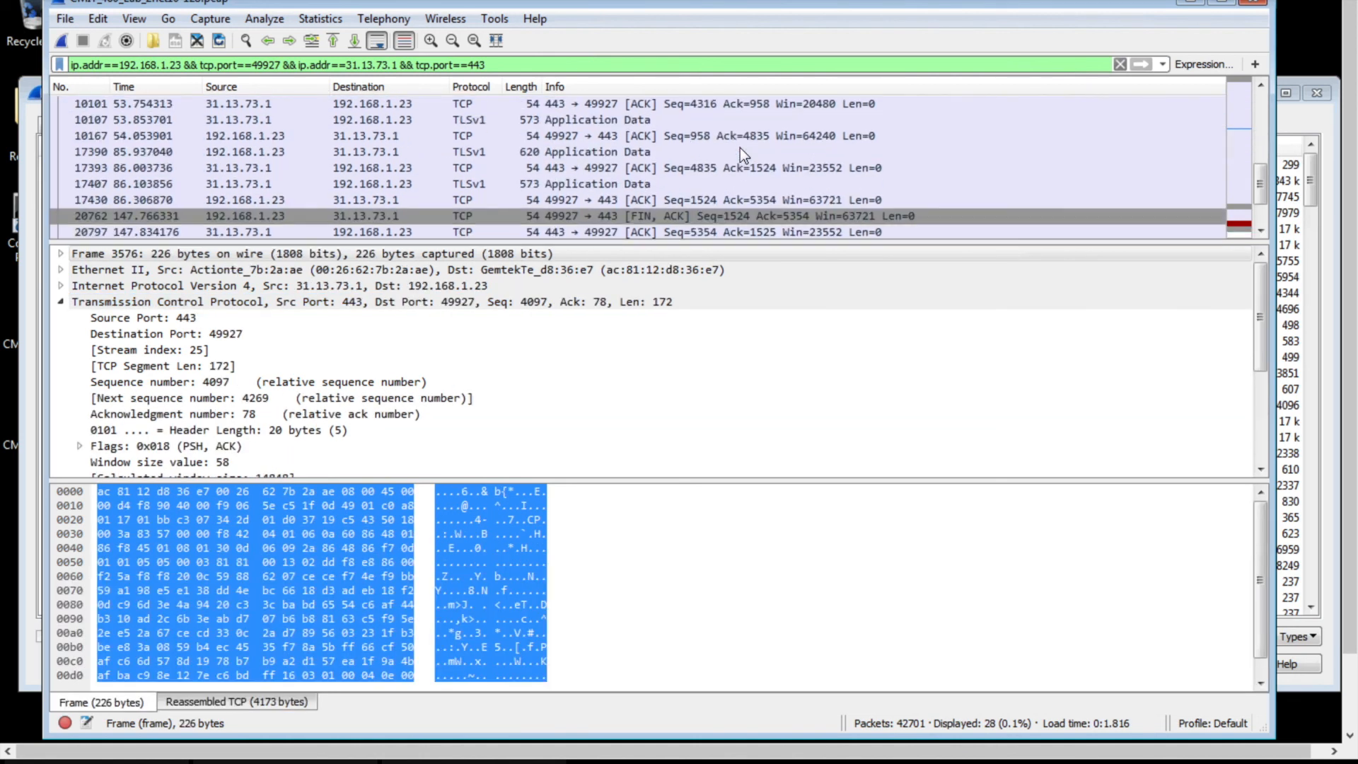
scroll(740, 147, "up", 7)
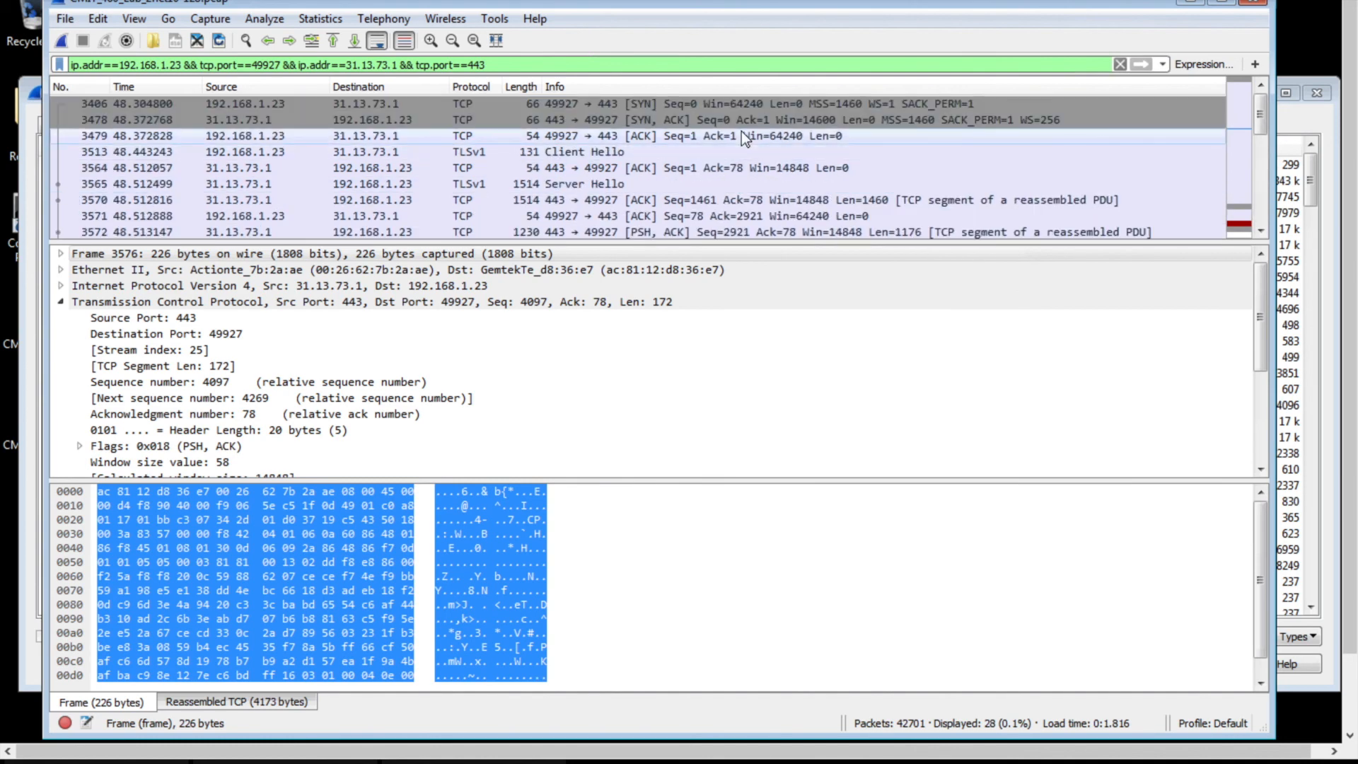
Check the conversations list briefly, then step packet by packet through the TLS handshake from the SYN, ACK to packet 4126
left_click(31, 197)
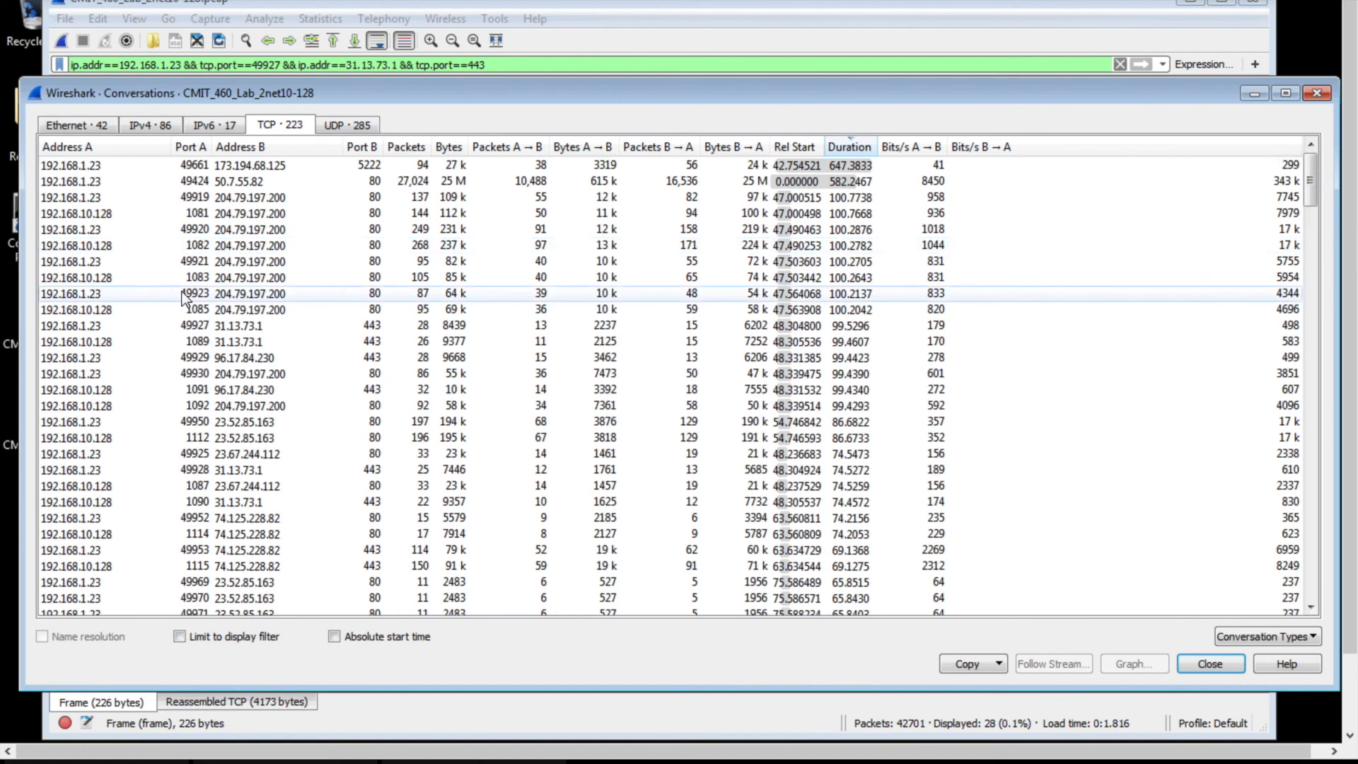
left_click(477, 4)
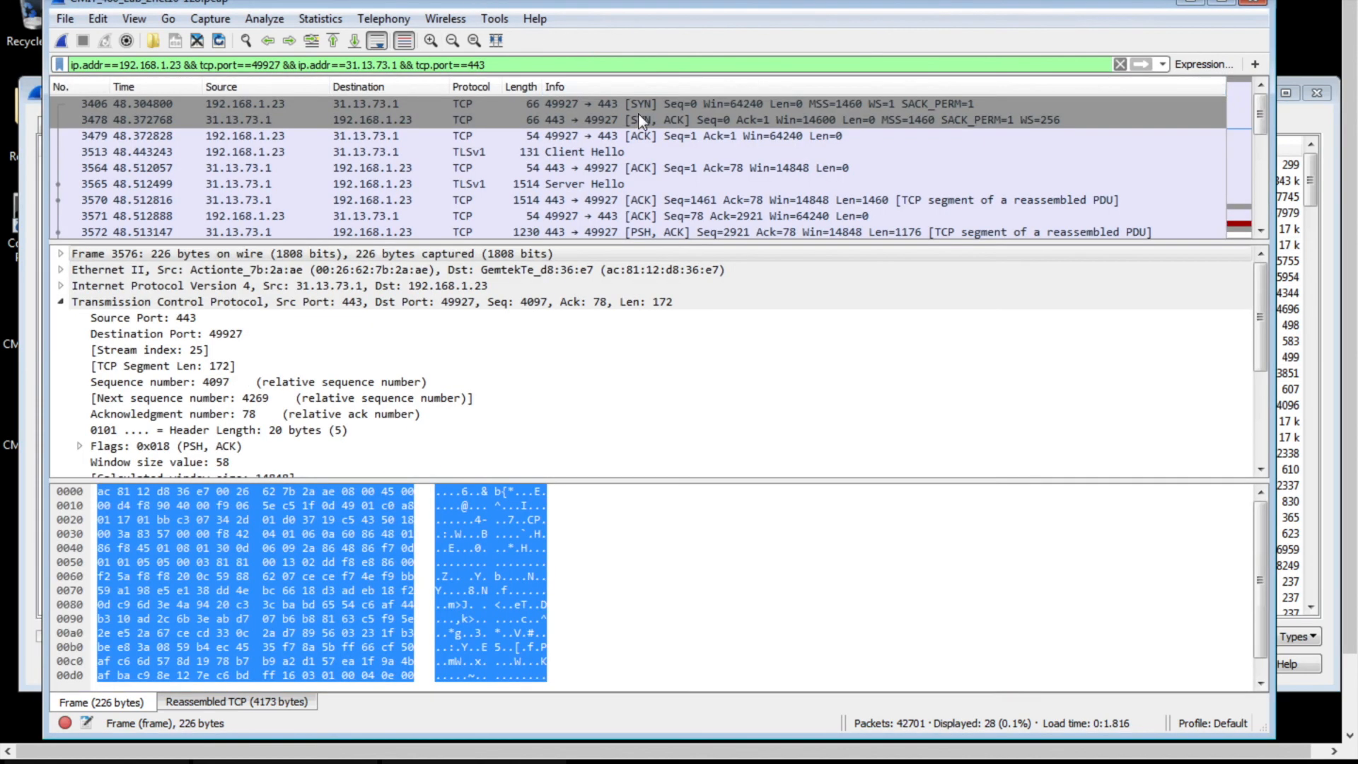
left_click(684, 118)
key("Down")
key("Down")
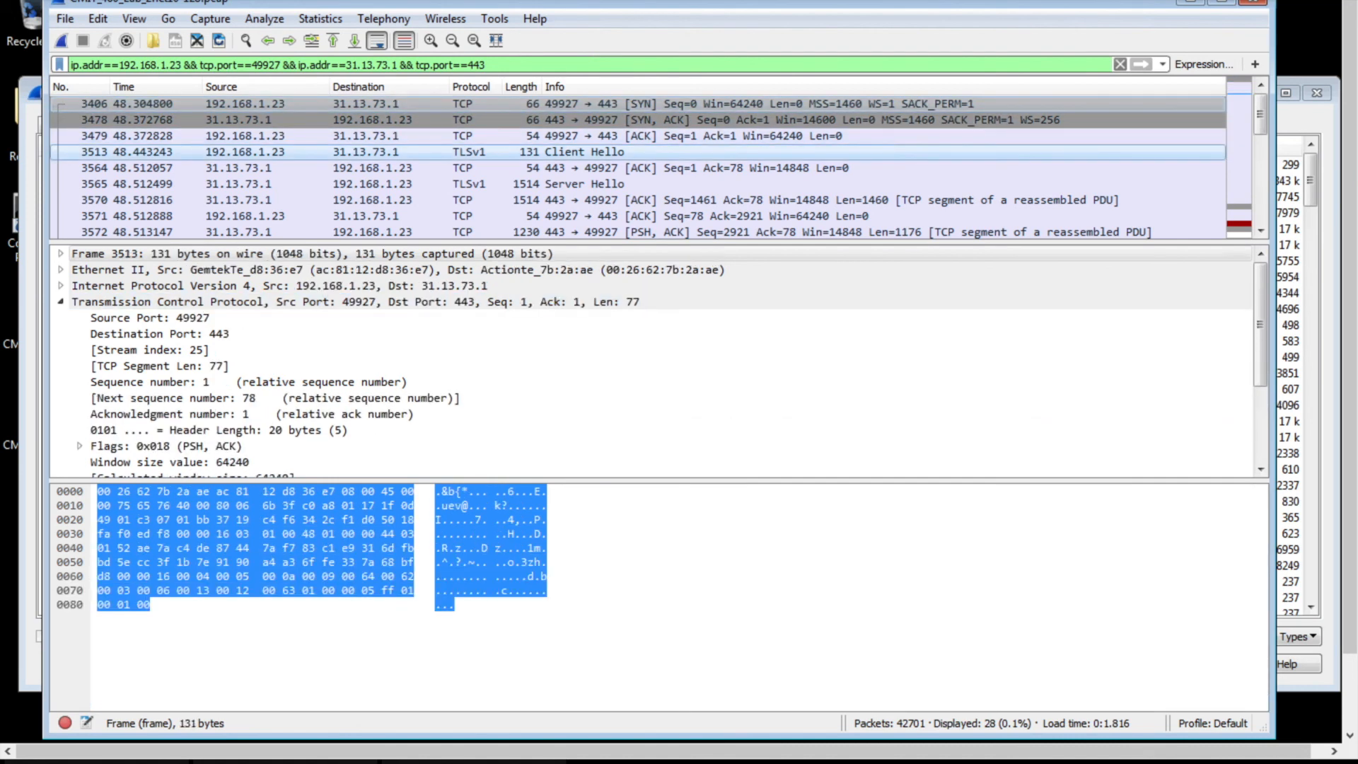
key("Down")
key("Down")
key("Down")
key("Down")
key("Down")
key("Down")
key("Down")
key("Down")
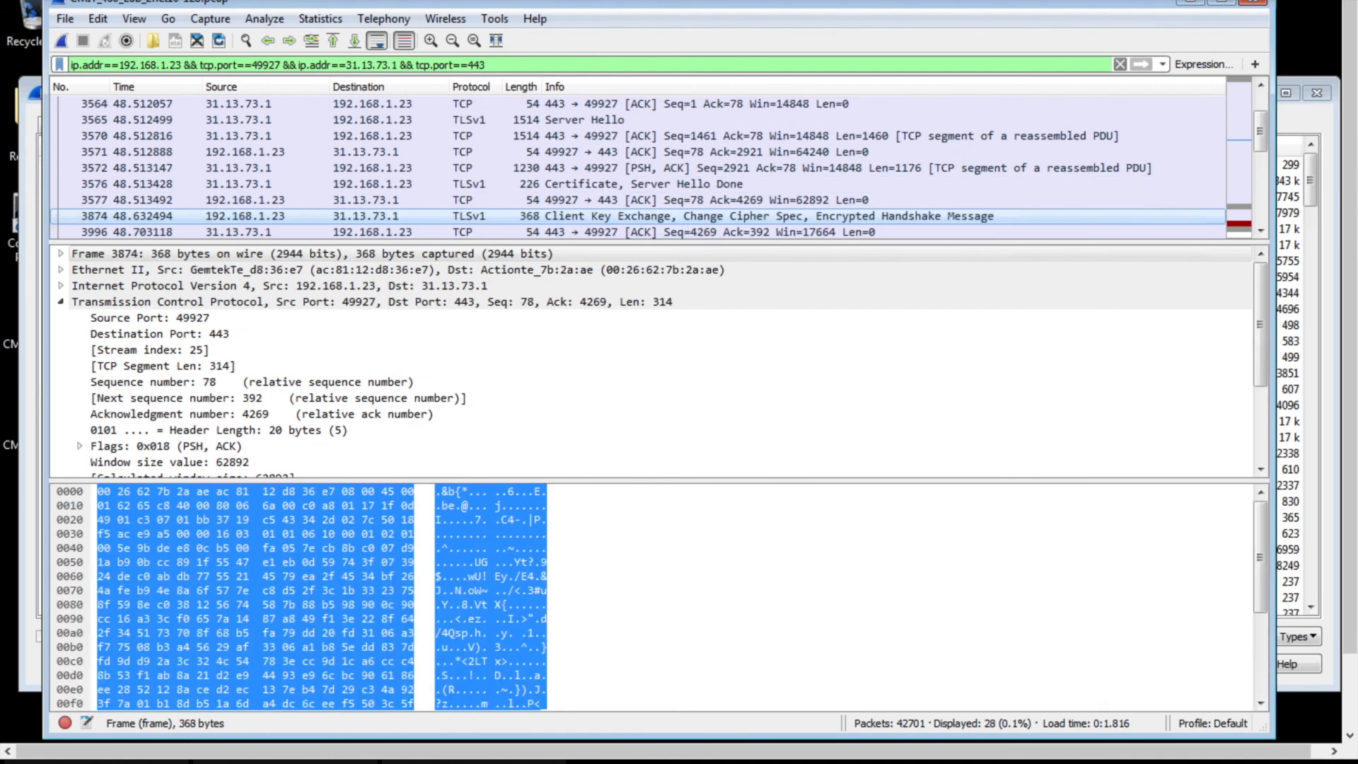
key("Down")
key("Down")
key("Down")
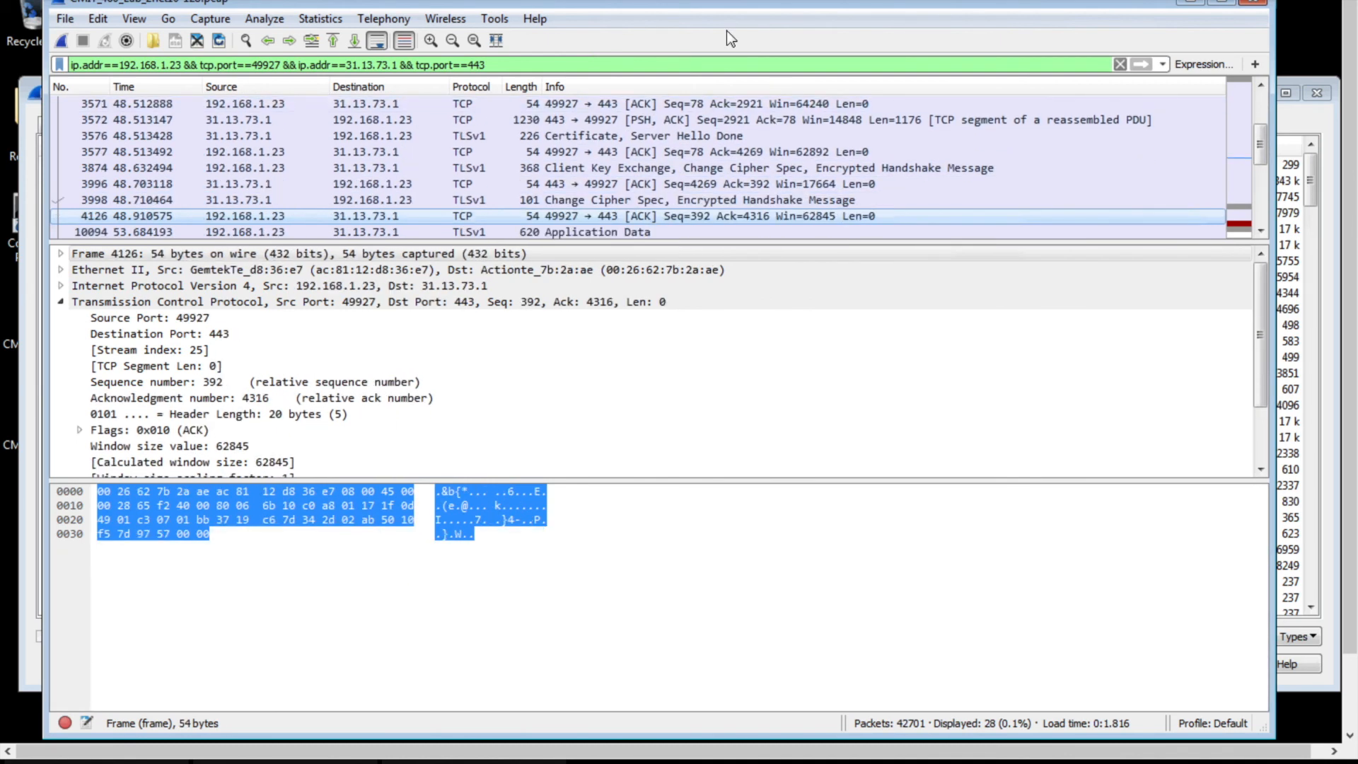
left_click(710, 188)
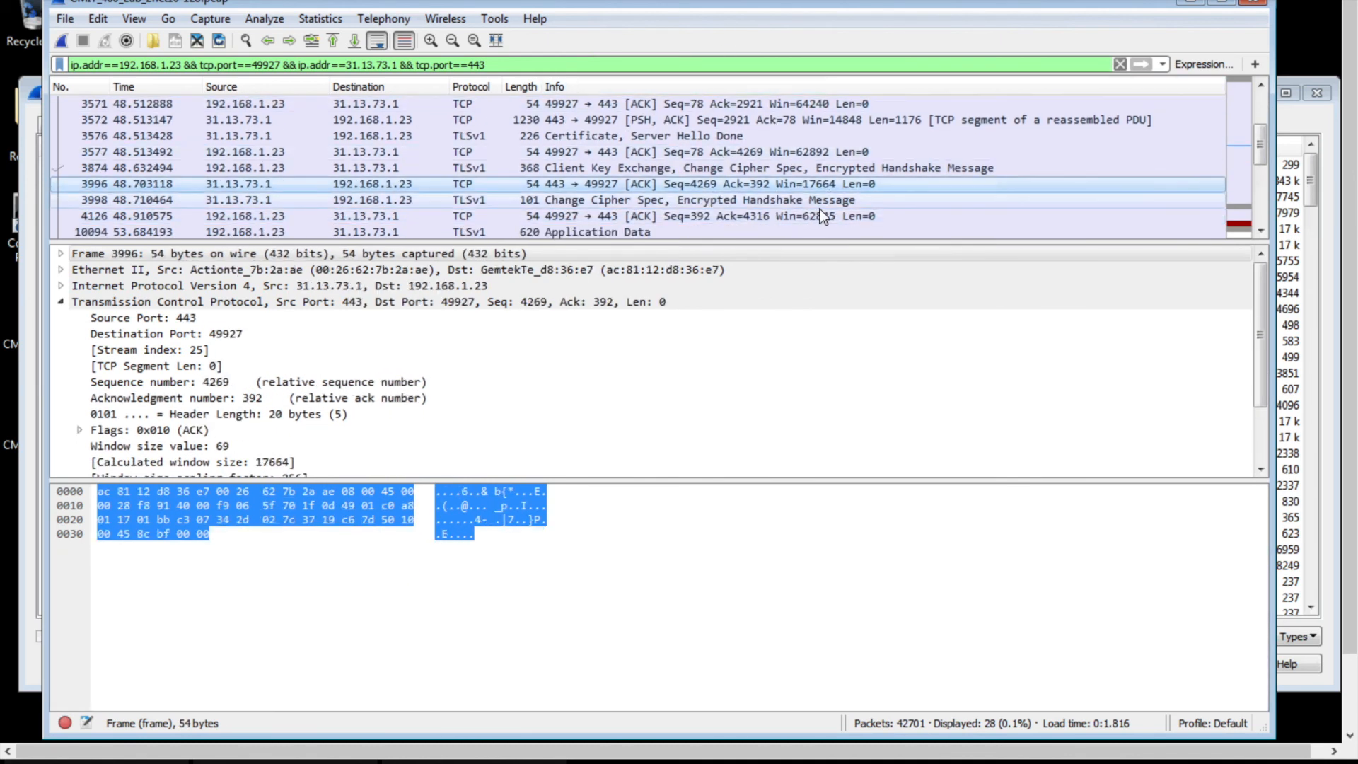
Return to the TCP conversations list and select the conversation between 192.168.10.128 port 1089 and 31.13.73.1
left_click(26, 144)
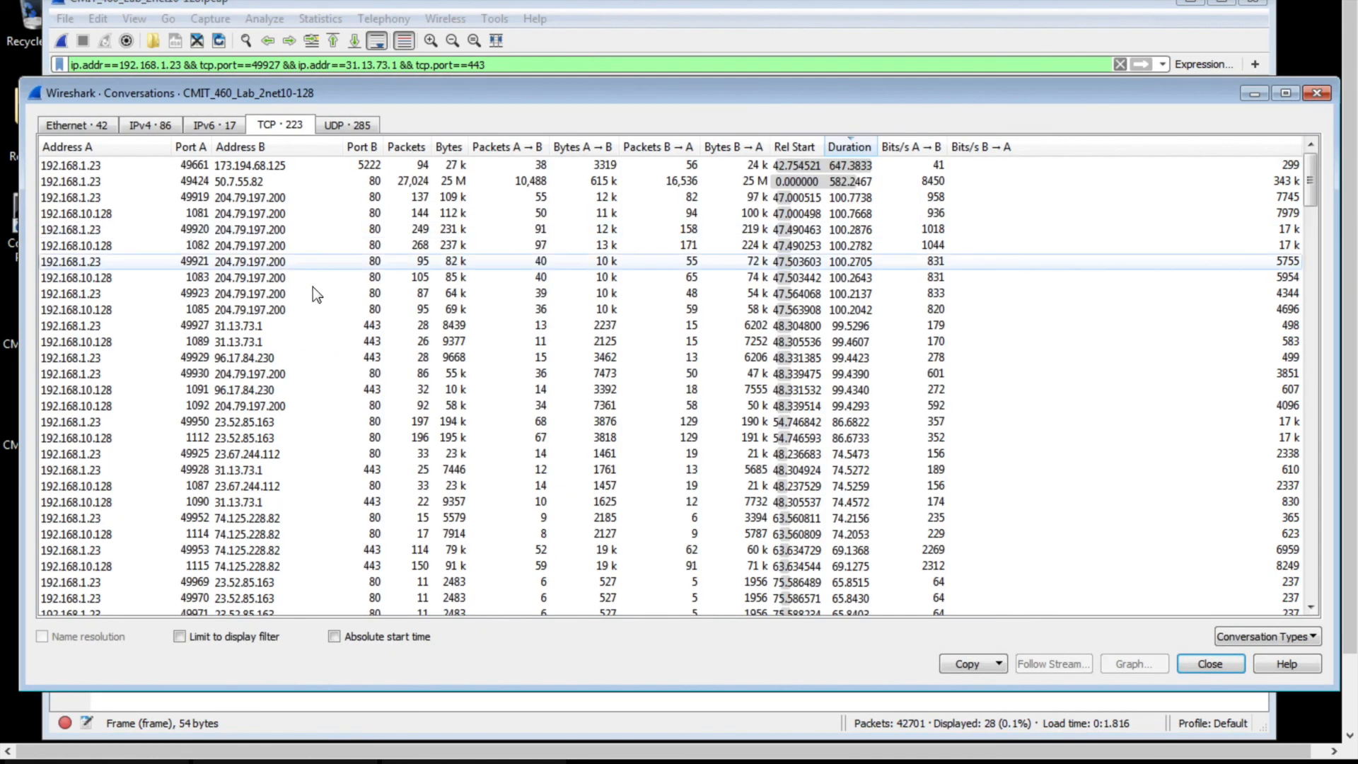
left_click(361, 361)
left_click(359, 345)
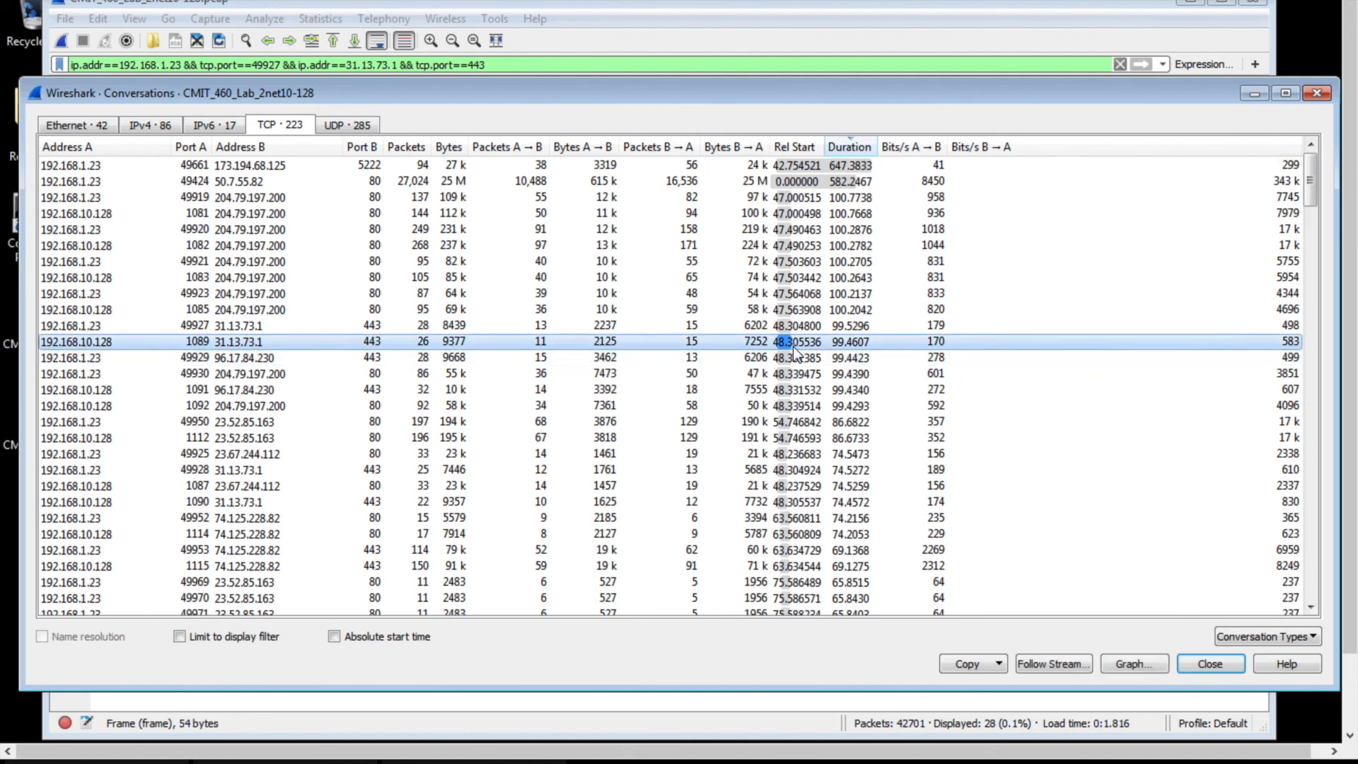